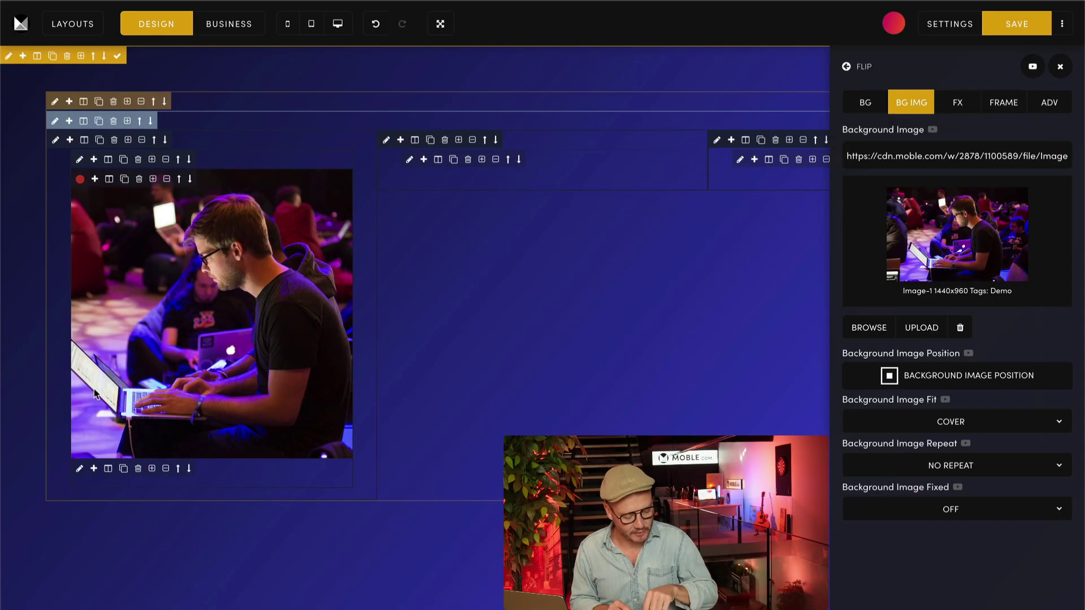
# Add a text element reading "Title" beneath the image in the first column and format it as Heading 3, Style 3.
pyautogui.click(94, 470)
pyautogui.click(110, 285)
pyautogui.write('Title')
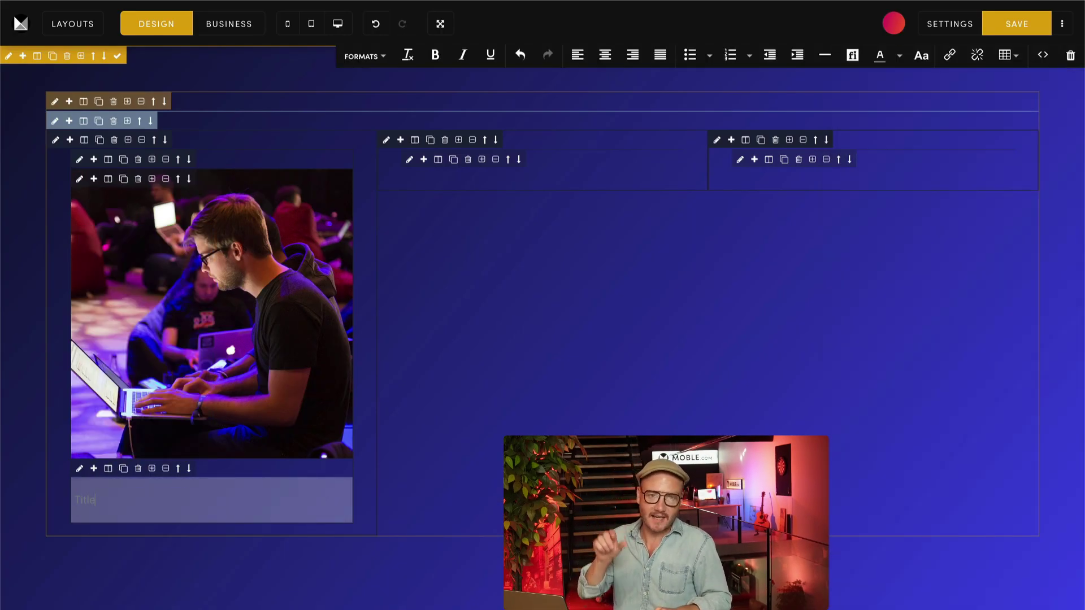
pyautogui.click(362, 56)
pyautogui.moveTo(388, 133)
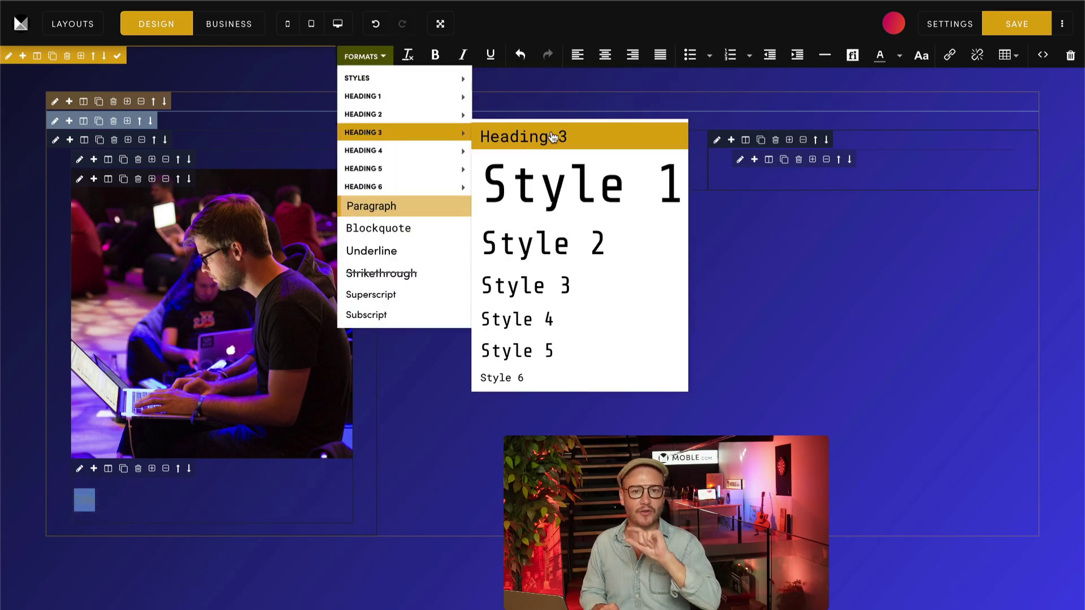
pyautogui.click(562, 283)
pyautogui.click(927, 117)
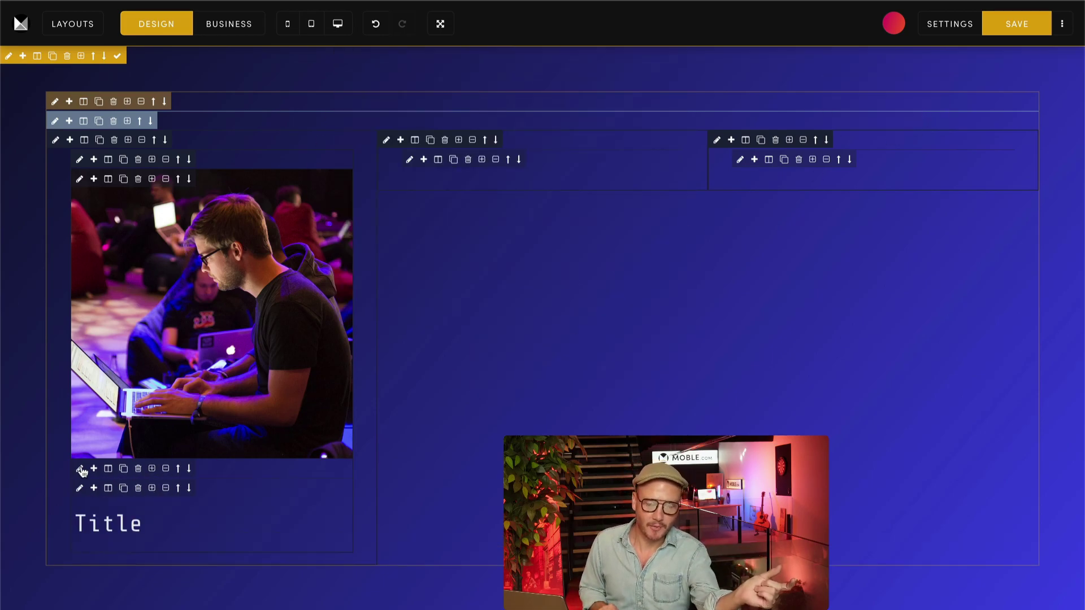
# Set the title block's padding to 32px on all sides and add another element inside that block.
pyautogui.click(81, 468)
pyautogui.click(891, 298)
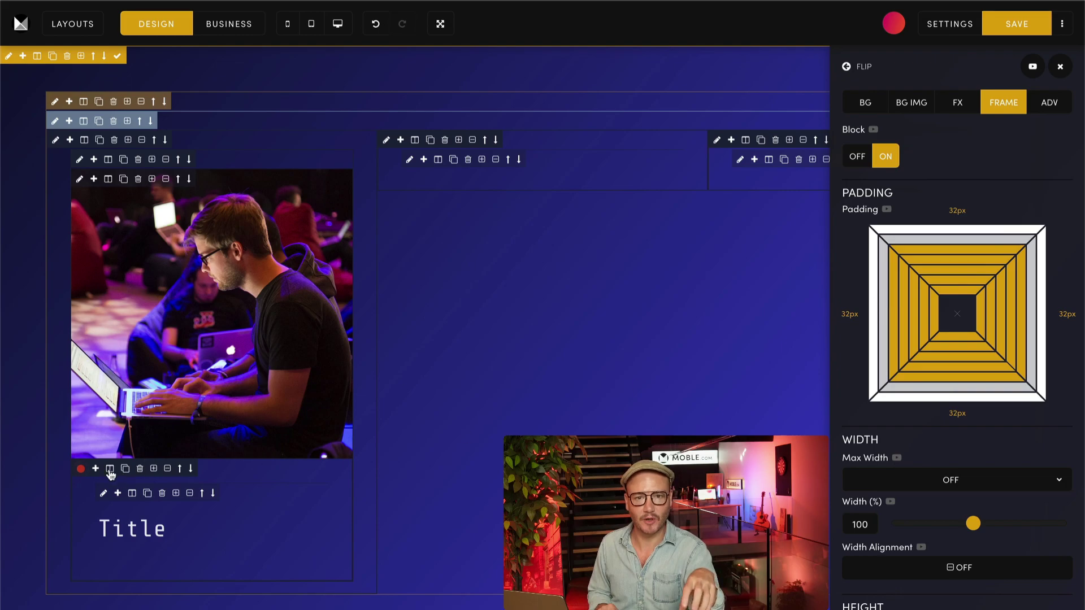
pyautogui.click(95, 468)
pyautogui.click(116, 314)
pyautogui.click(118, 564)
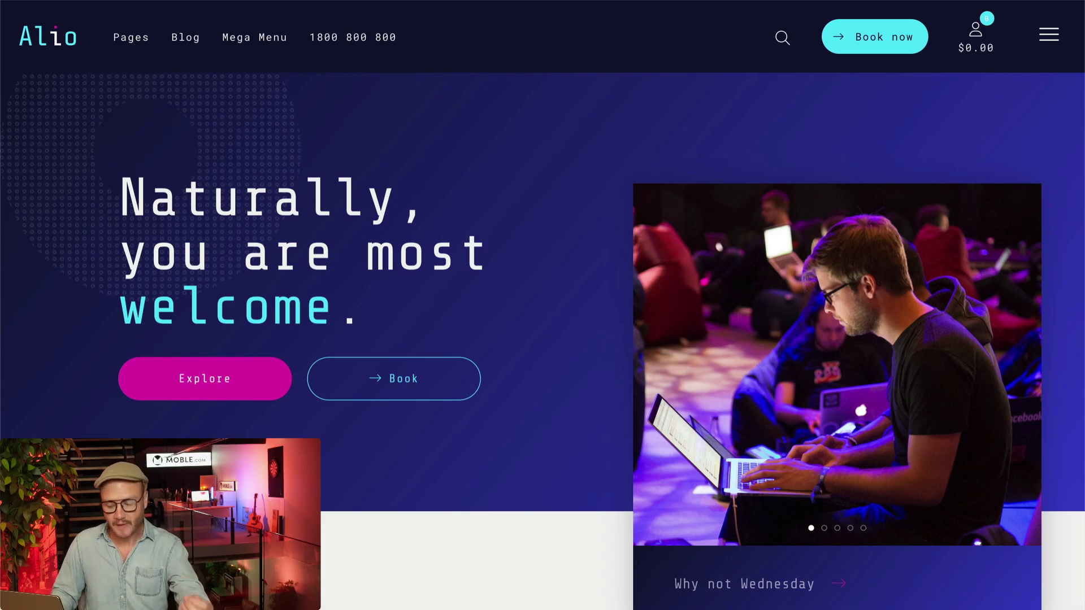
# Examine the home page hero section with its headline, buttons and overlapping image slider.
pyautogui.scroll(-2, 414, 337)
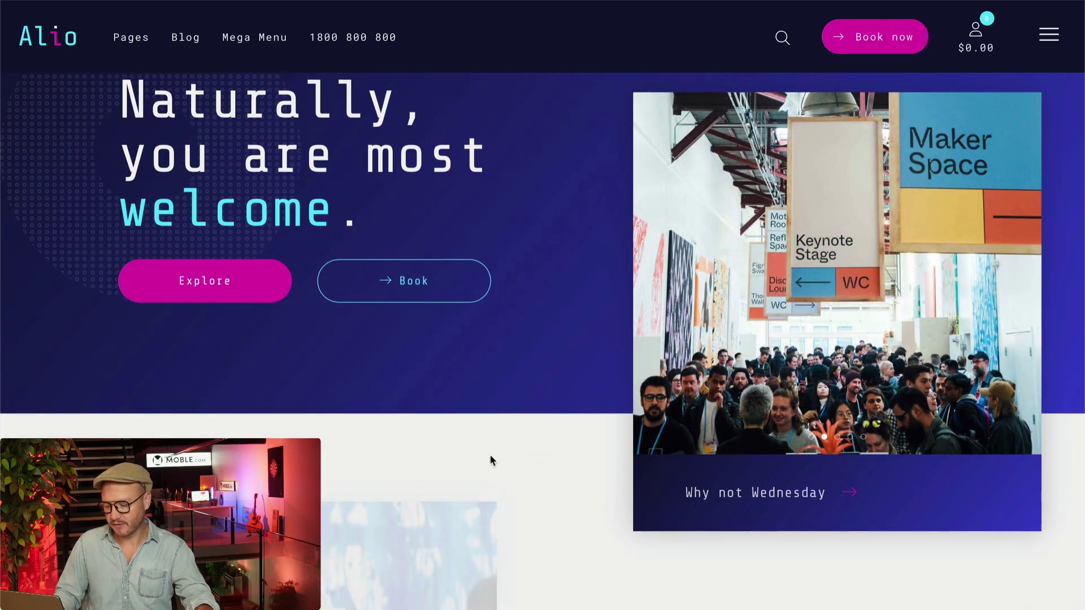
pyautogui.scroll(2, 491, 460)
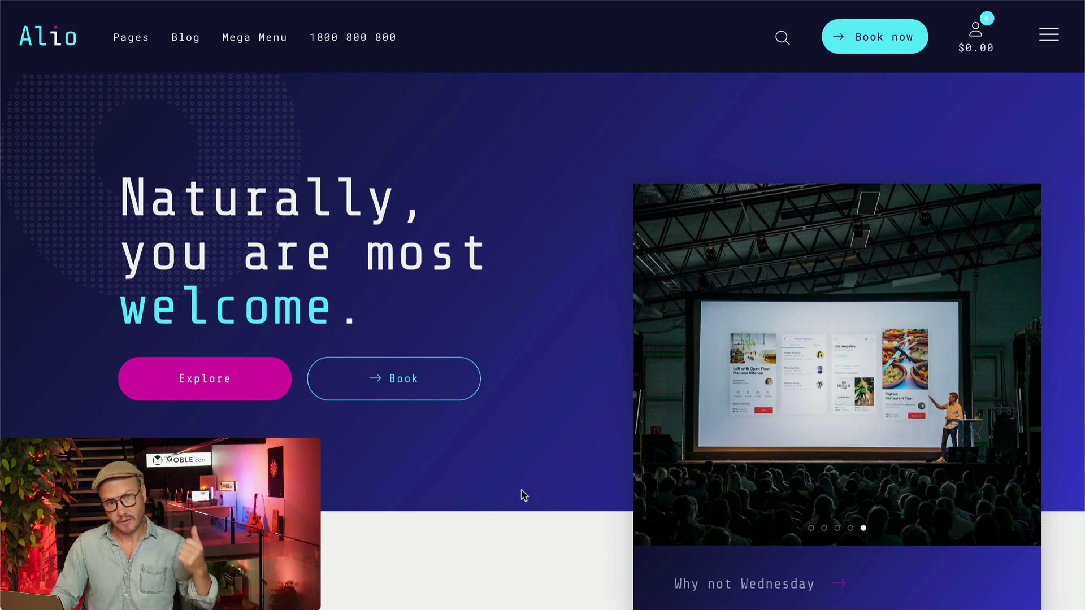
pyautogui.scroll(-2, 524, 495)
pyautogui.scroll(2, 524, 495)
pyautogui.scroll(-2, 524, 495)
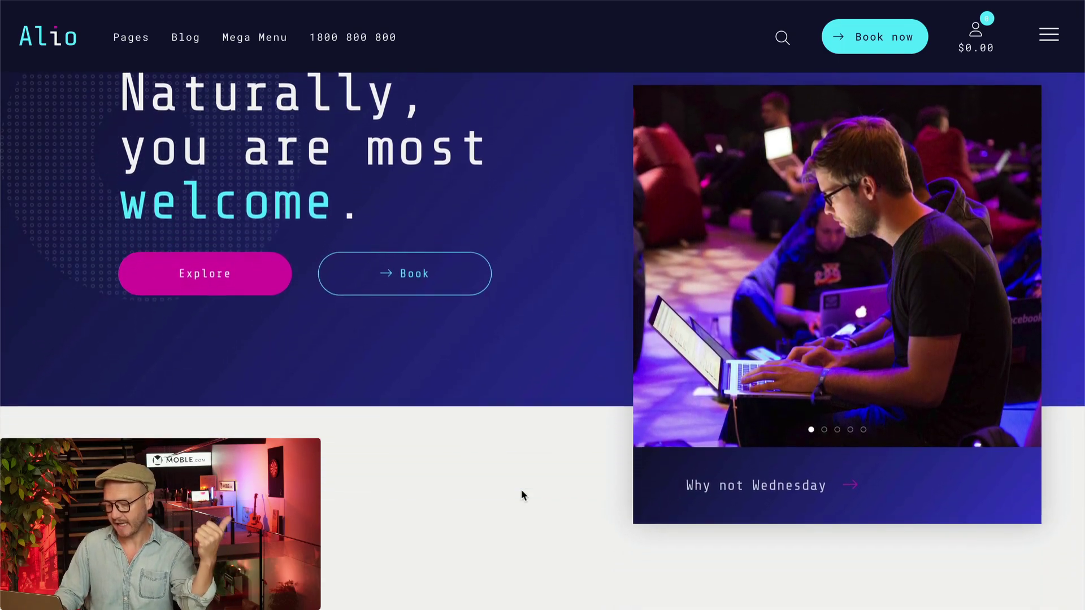
pyautogui.scroll(1, 524, 495)
pyautogui.scroll(-1, 520, 490)
pyautogui.scroll(2, 520, 489)
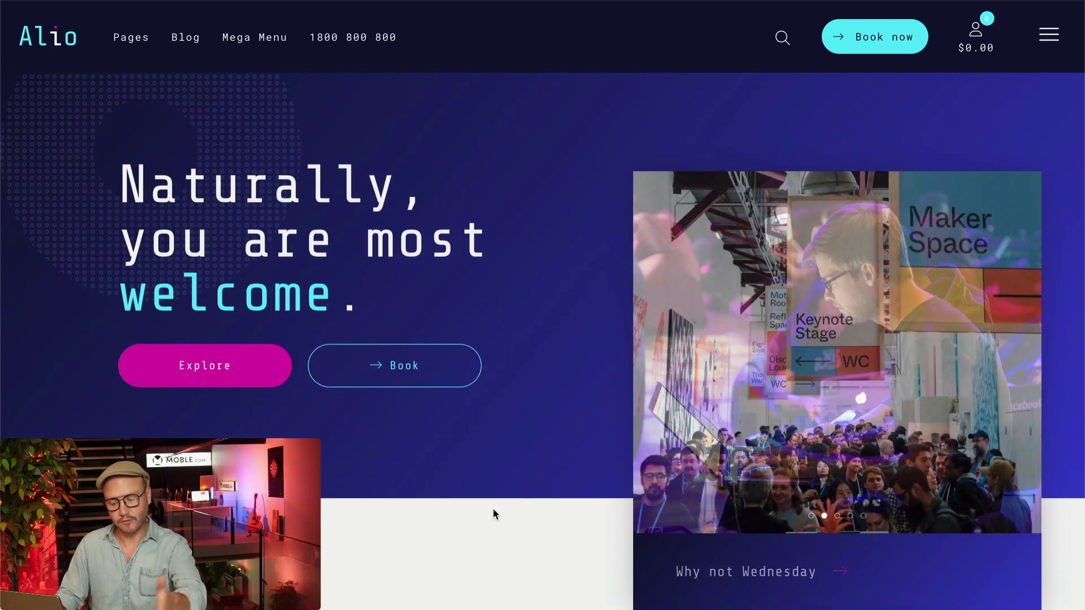
pyautogui.scroll(-1, 578, 528)
pyautogui.scroll(1, 582, 463)
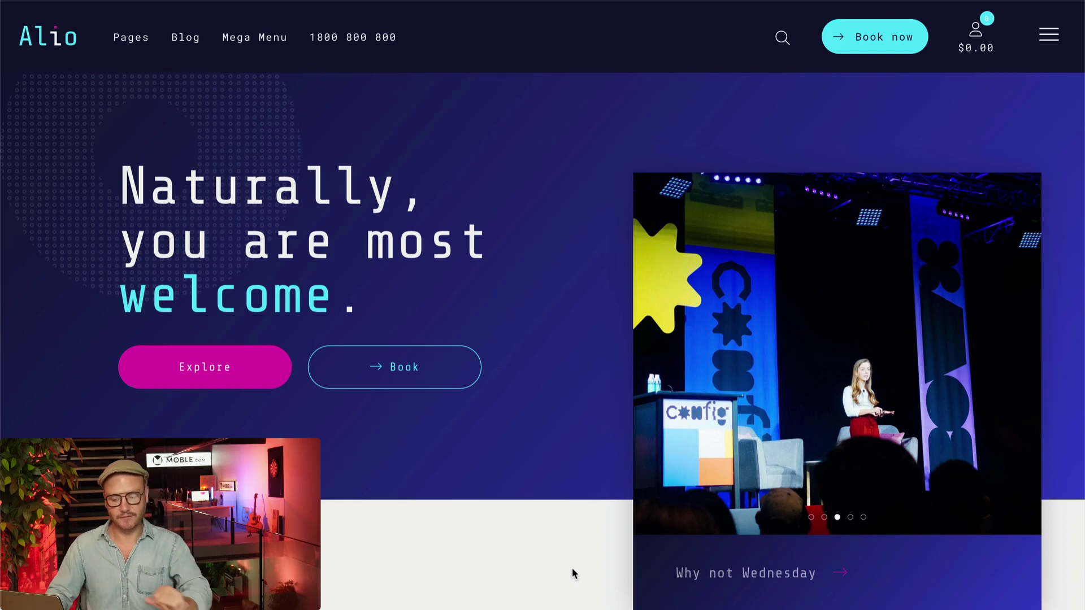
# Examine the "This September" card and the numbered text sections beside the rotating Alio logo.
pyautogui.scroll(-6, 572, 568)
pyautogui.scroll(-2, 572, 568)
pyautogui.scroll(2, 587, 423)
pyautogui.scroll(-2, 597, 293)
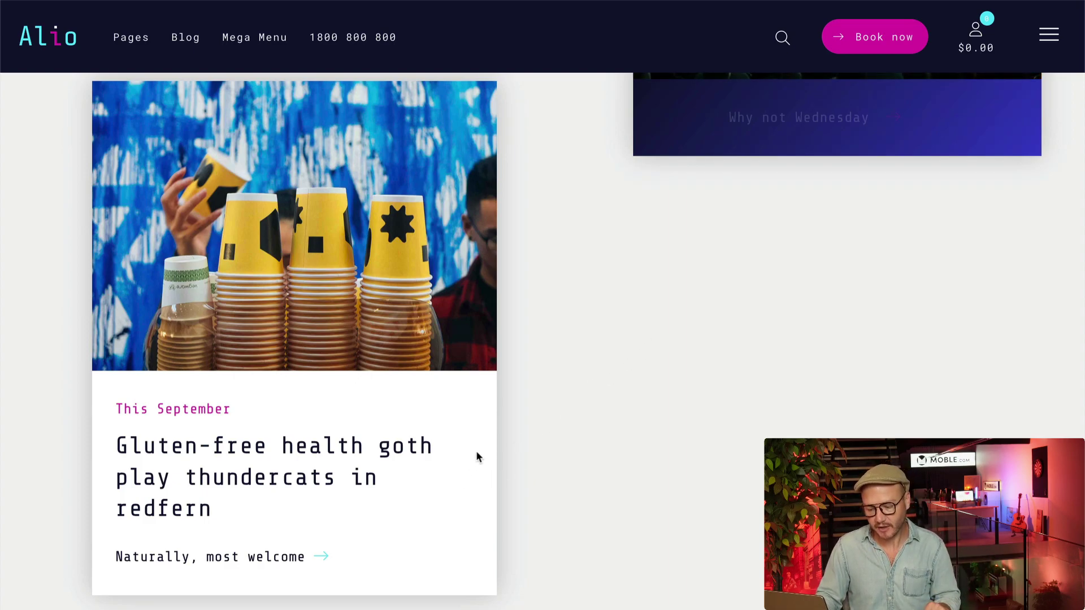
pyautogui.scroll(-1, 473, 435)
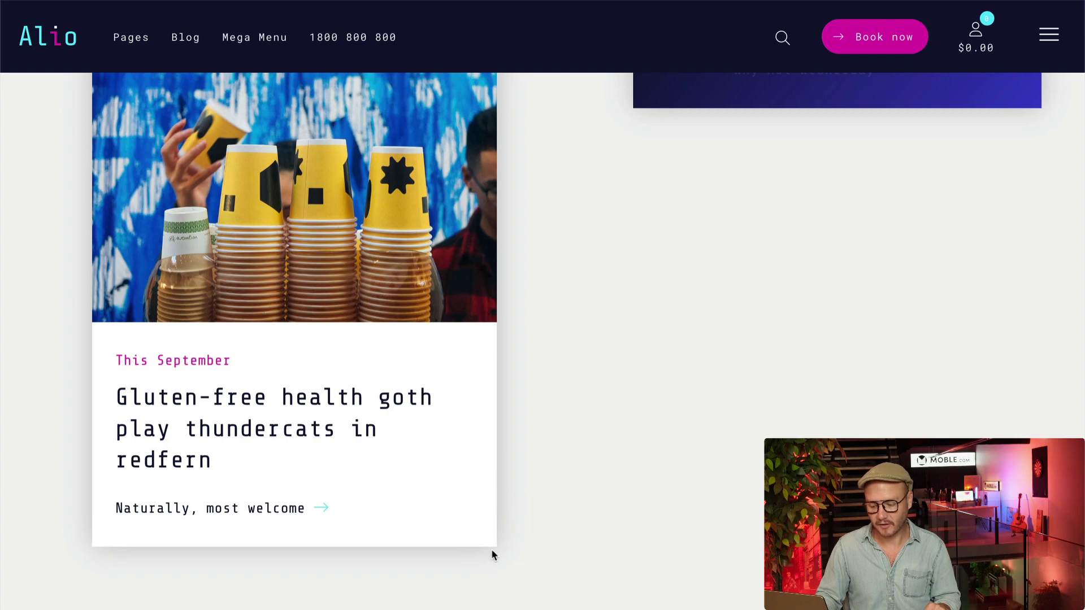
pyautogui.scroll(-8, 562, 542)
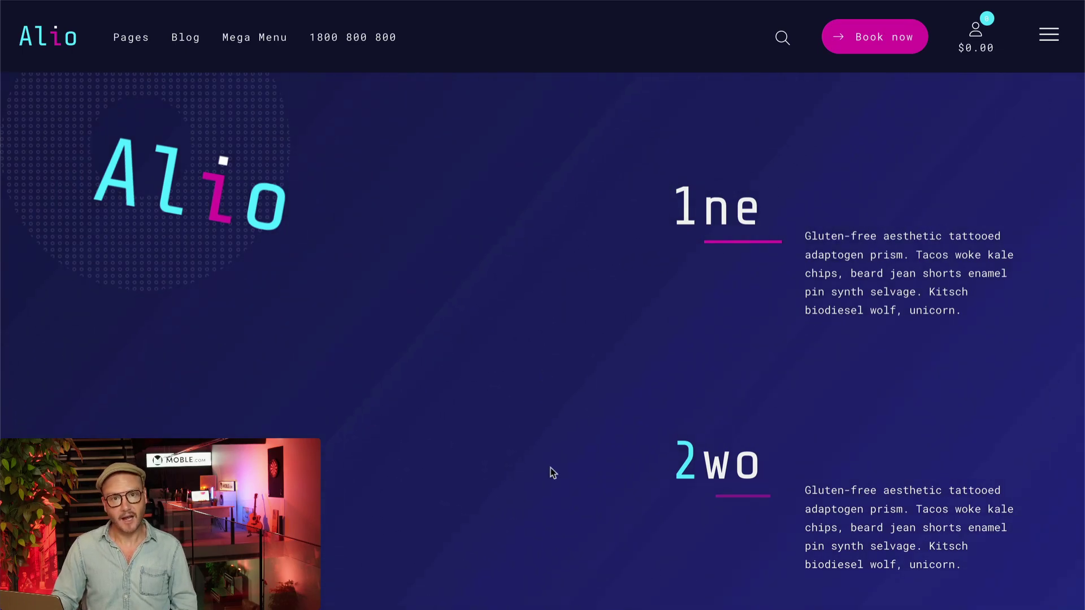
pyautogui.scroll(-4, 556, 298)
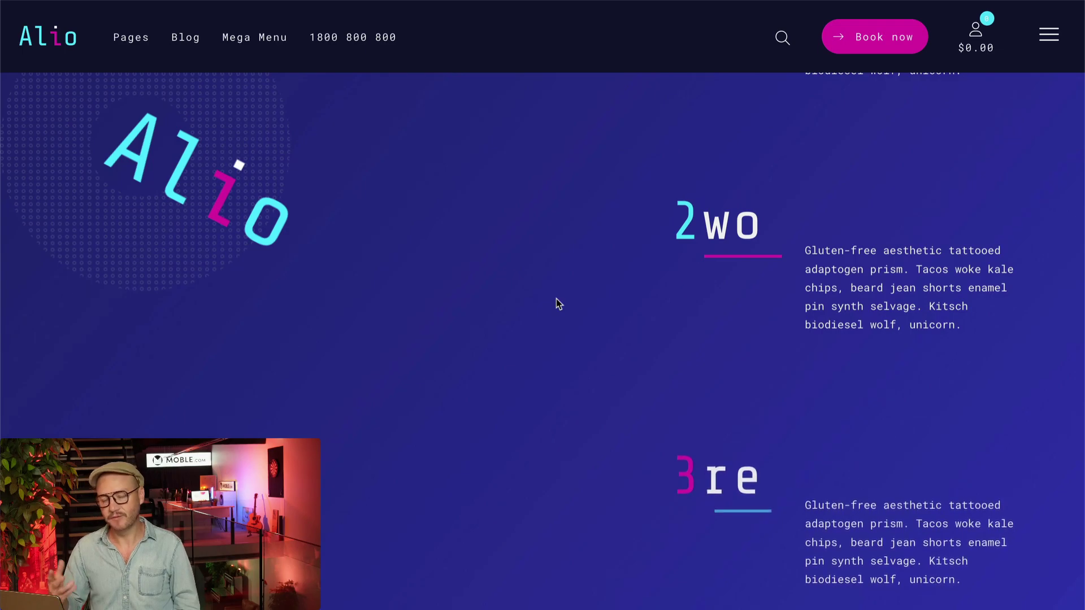
pyautogui.scroll(5, 556, 298)
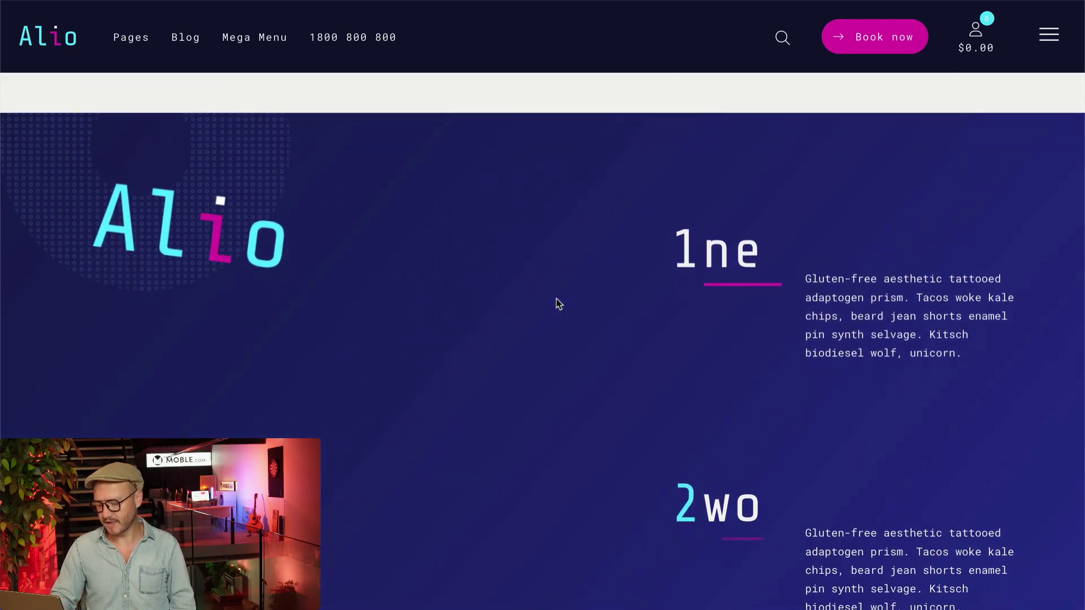
pyautogui.scroll(-2, 734, 533)
pyautogui.scroll(-2, 558, 487)
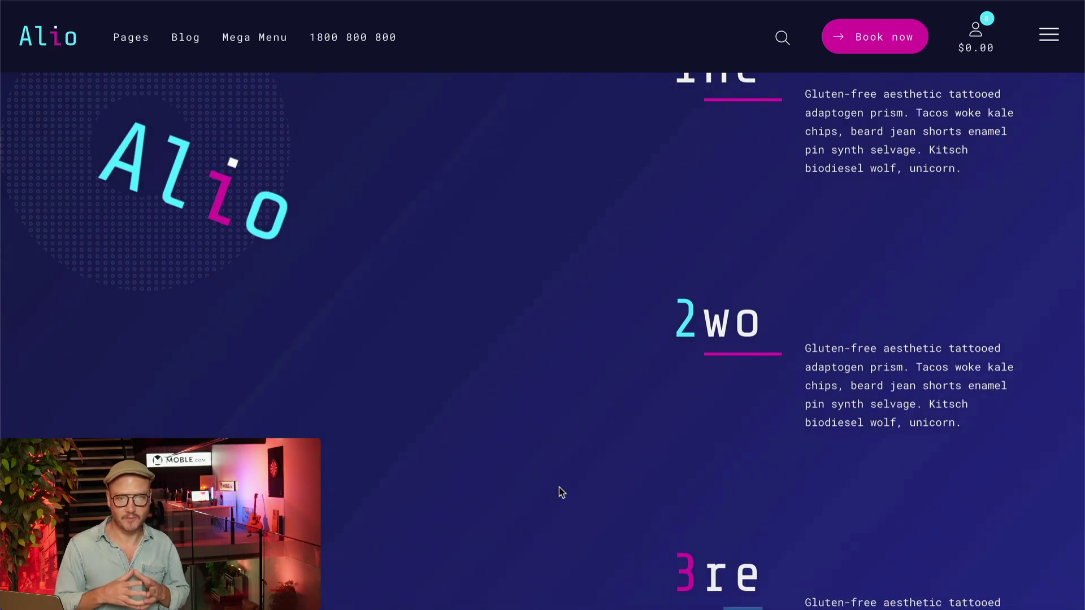
pyautogui.scroll(1, 558, 487)
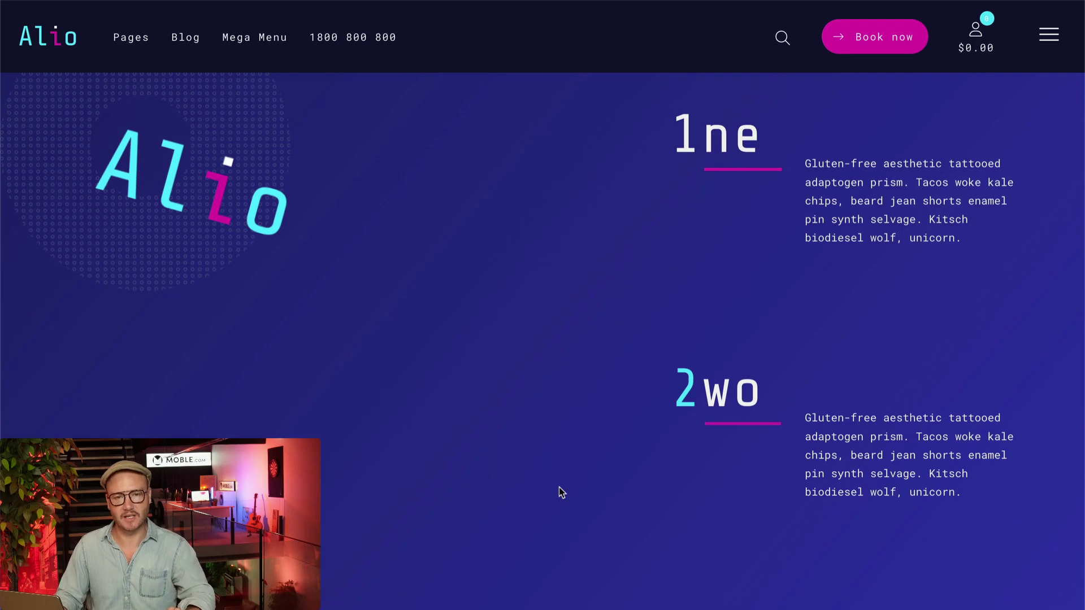
pyautogui.scroll(-1, 558, 487)
pyautogui.scroll(-8, 558, 487)
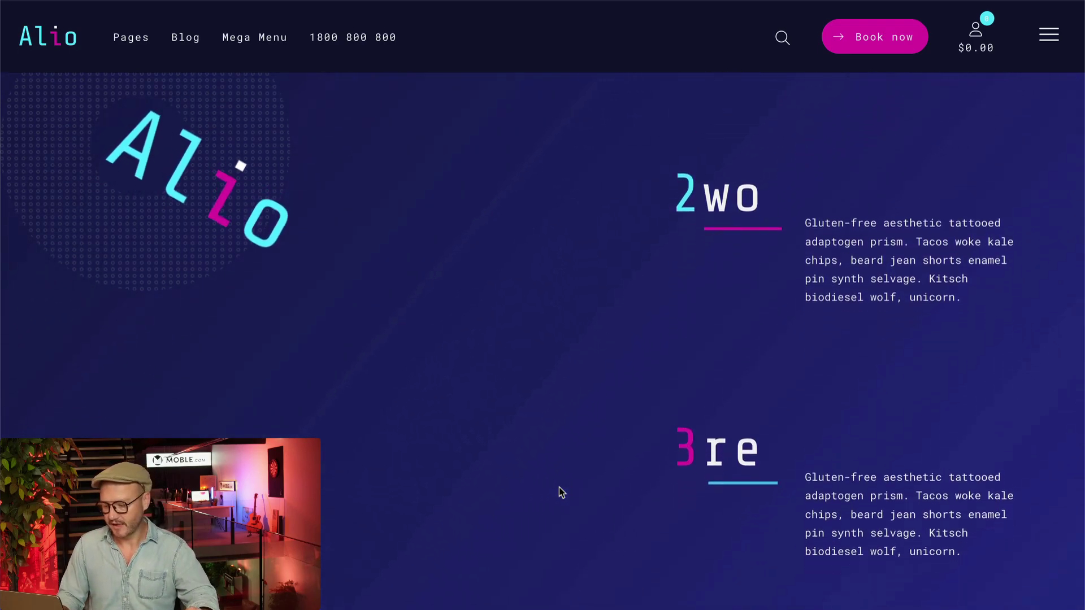
# Examine the lower home page sections and the page with the Image, Video and Slider card layouts.
pyautogui.scroll(-10, 560, 493)
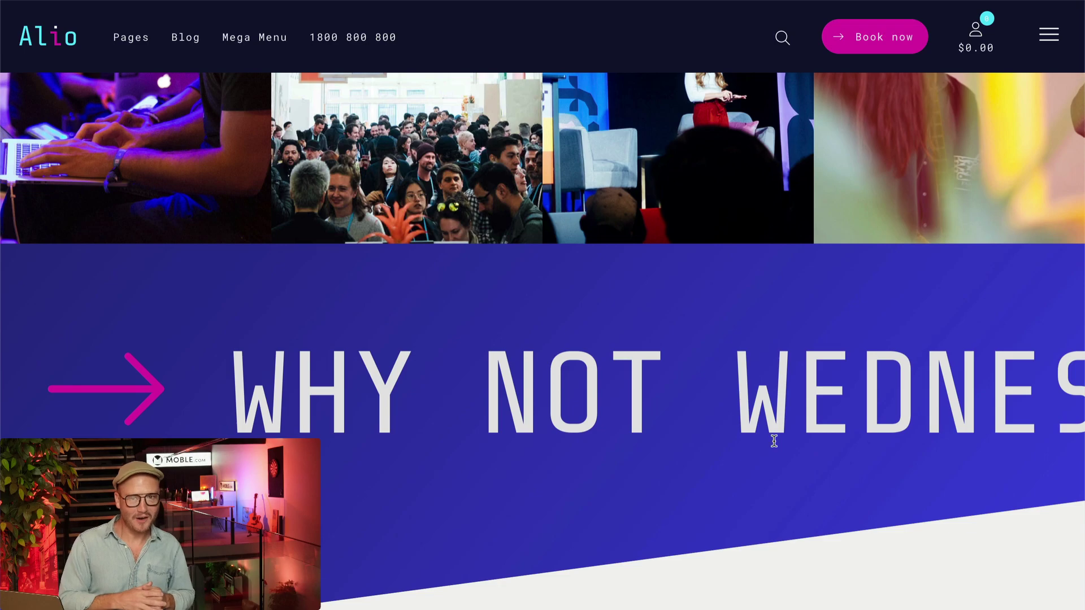
pyautogui.scroll(-3, 773, 441)
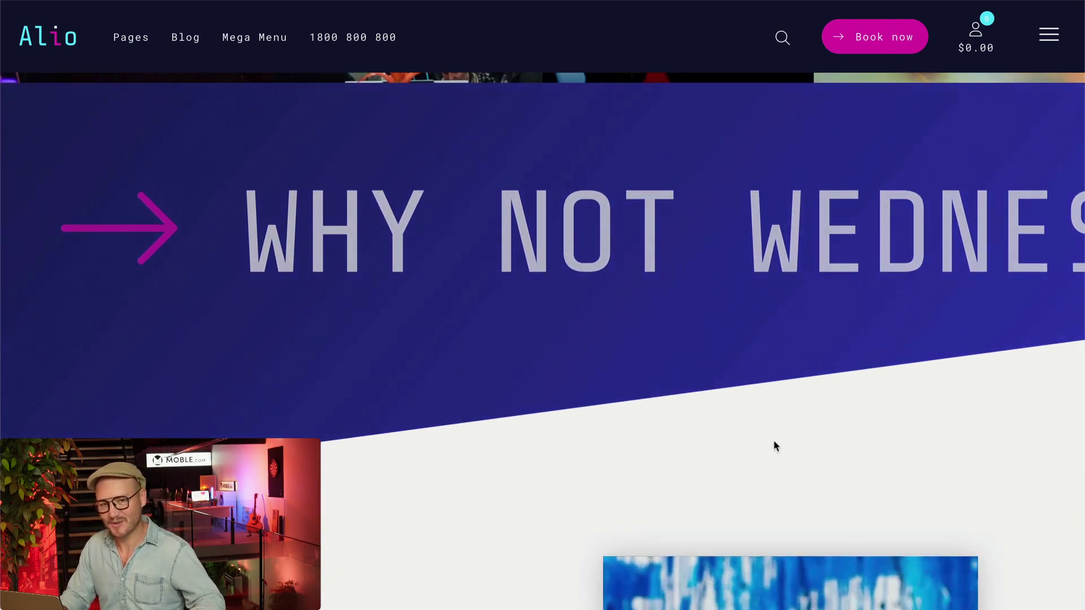
pyautogui.scroll(-9, 774, 443)
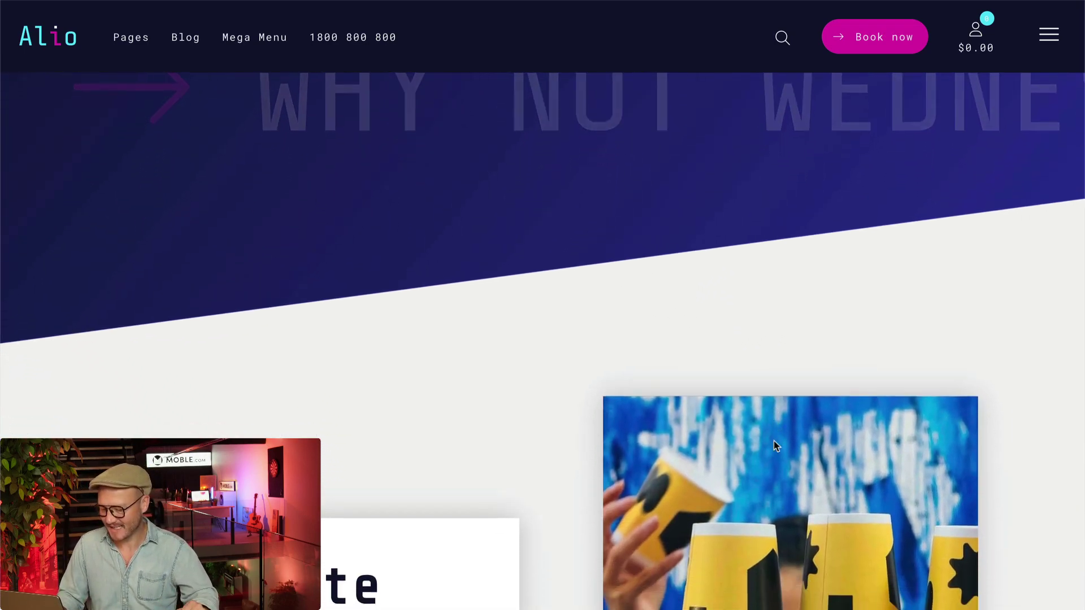
pyautogui.scroll(-2, 774, 444)
pyautogui.scroll(1, 621, 368)
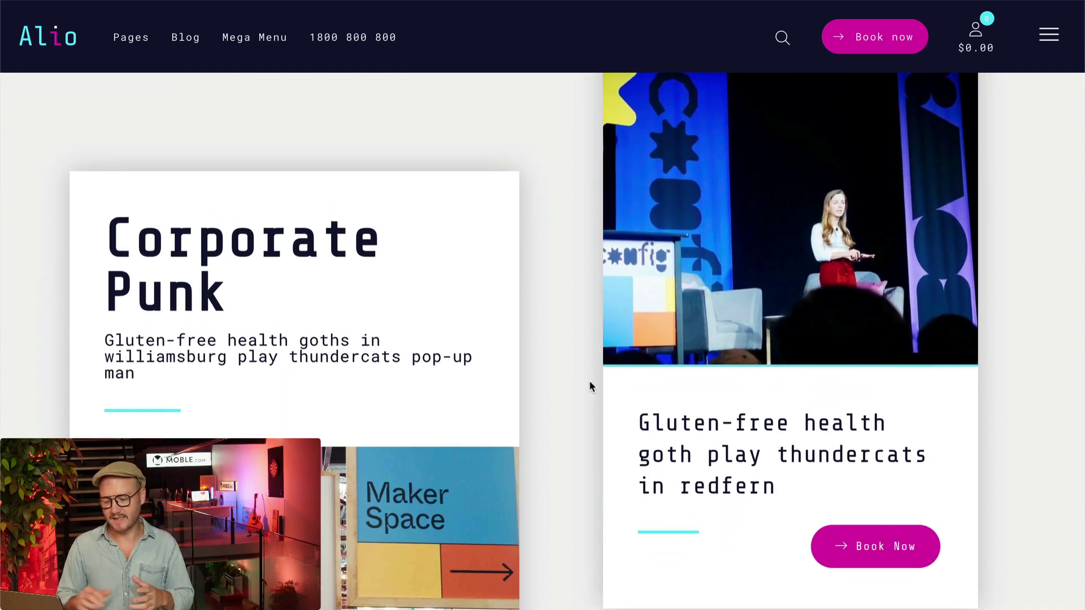
pyautogui.scroll(4, 589, 382)
pyautogui.scroll(-4, 589, 386)
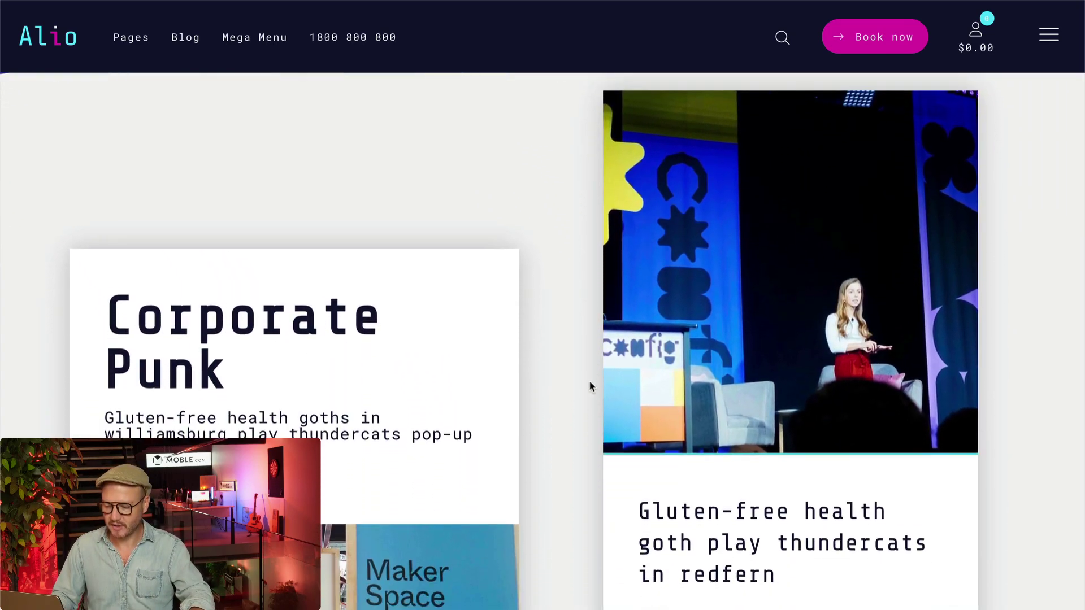
pyautogui.scroll(1, 589, 386)
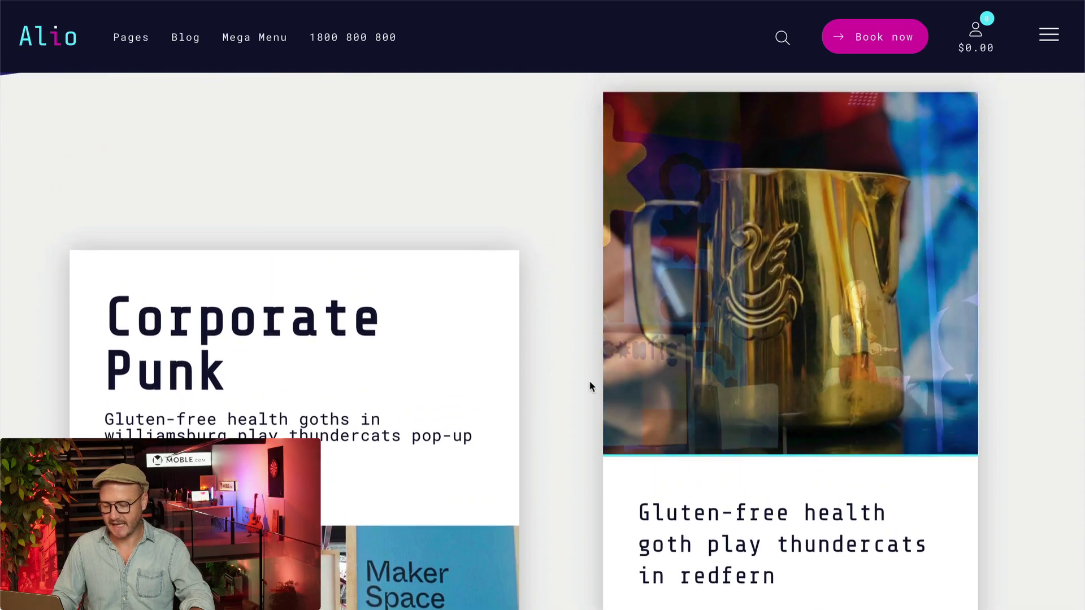
pyautogui.scroll(2, 589, 387)
pyautogui.scroll(-4, 590, 386)
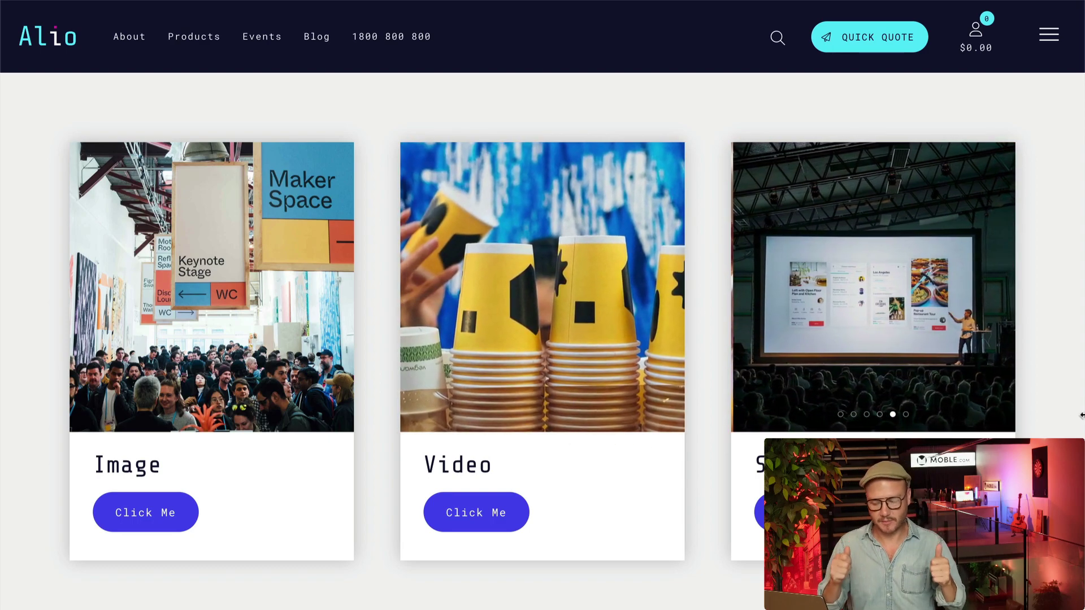
pyautogui.scroll(-3, 1080, 416)
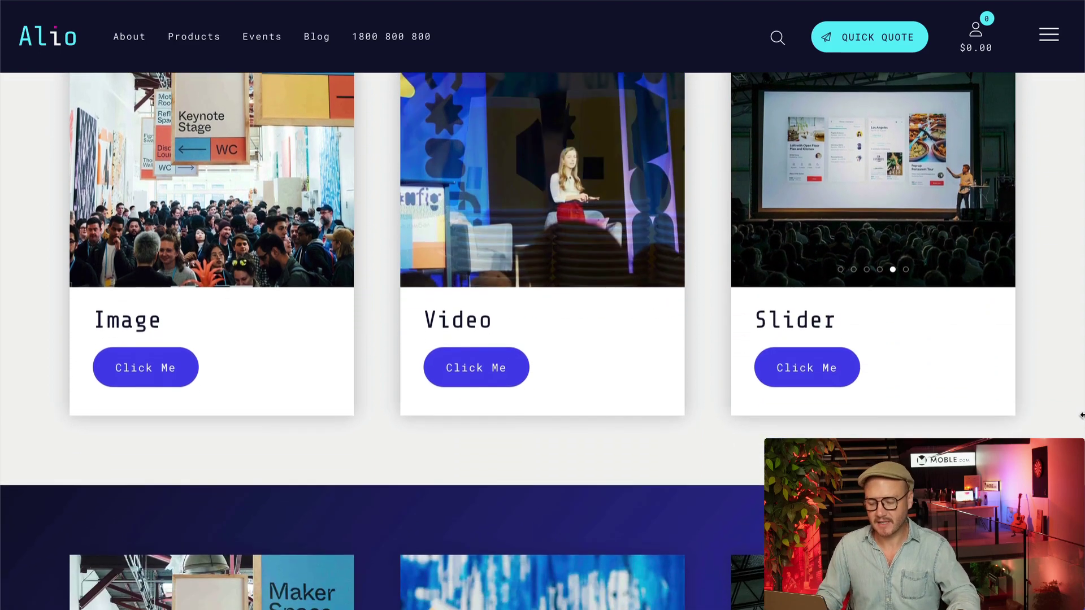
pyautogui.scroll(-8, 1081, 415)
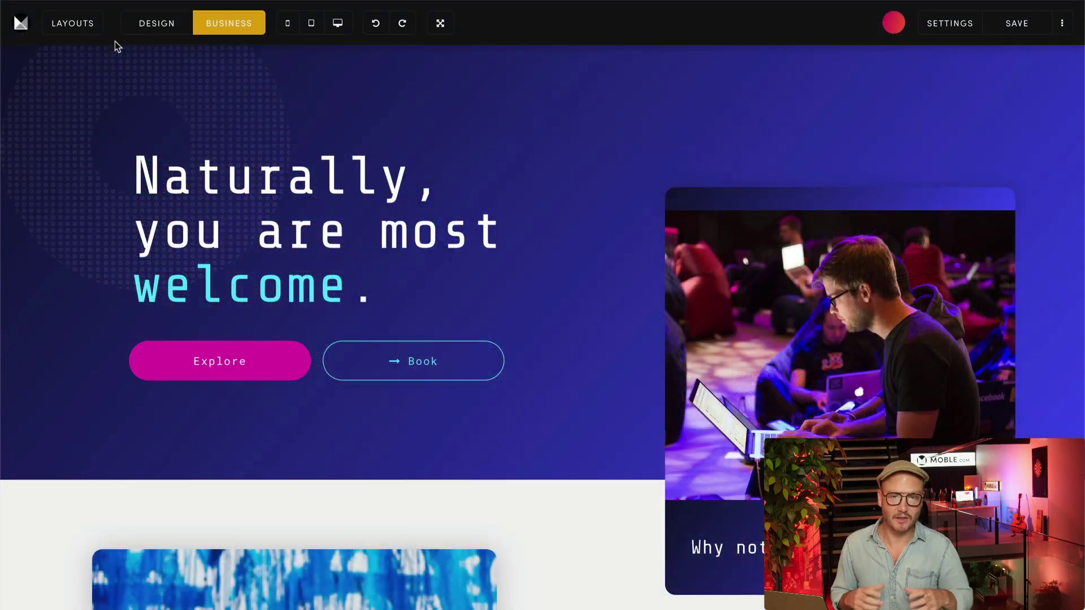
# Insert the Blio theme layout with the single "This September" card on the dark blue background and close the layout library.
pyautogui.click(98, 31)
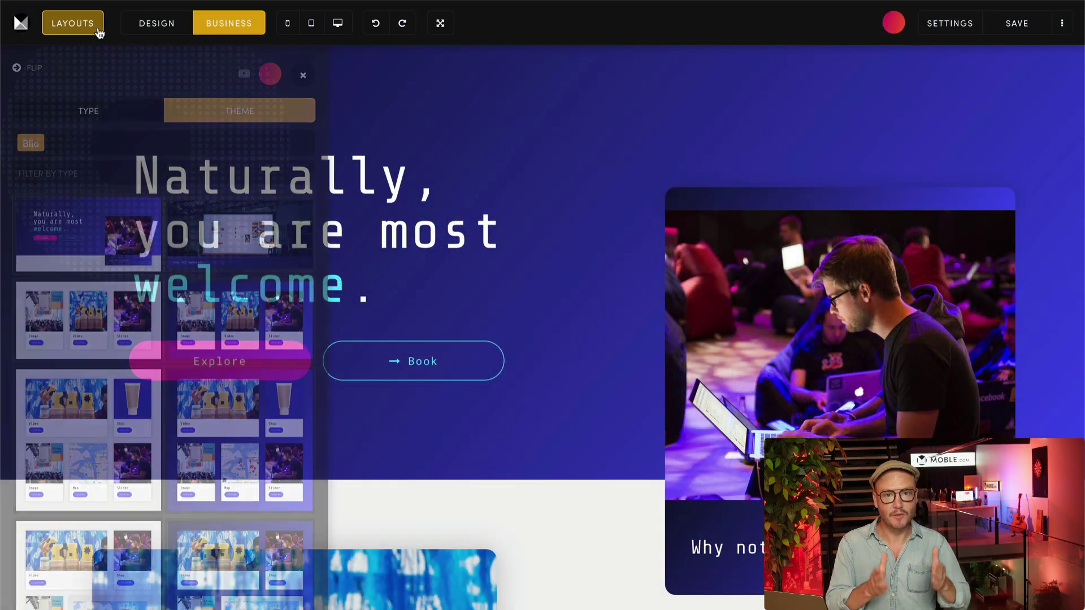
pyautogui.scroll(-5, 154, 282)
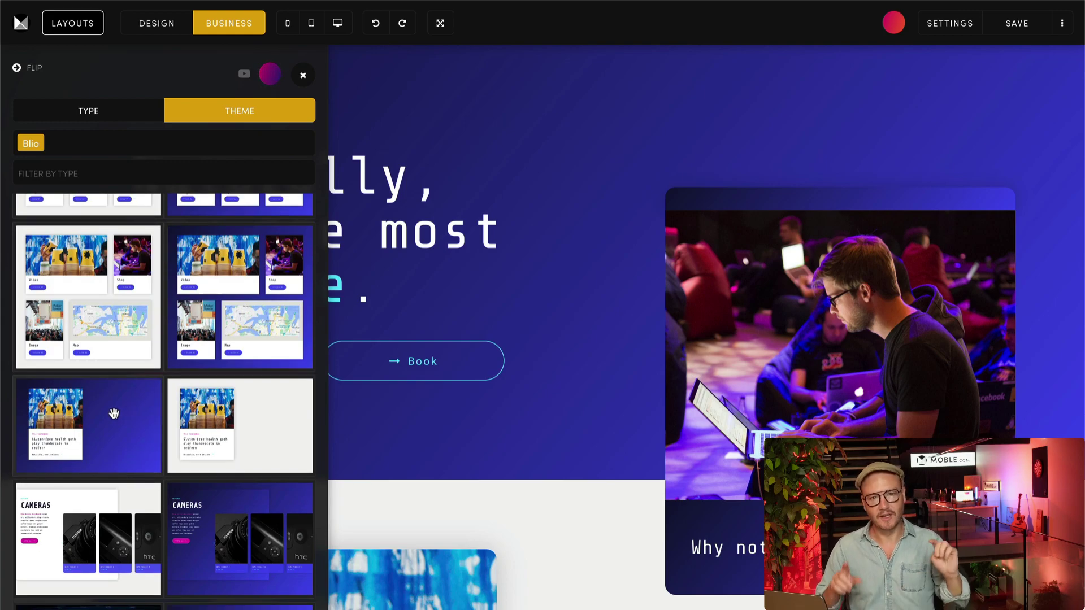
pyautogui.click(114, 414)
pyautogui.click(301, 77)
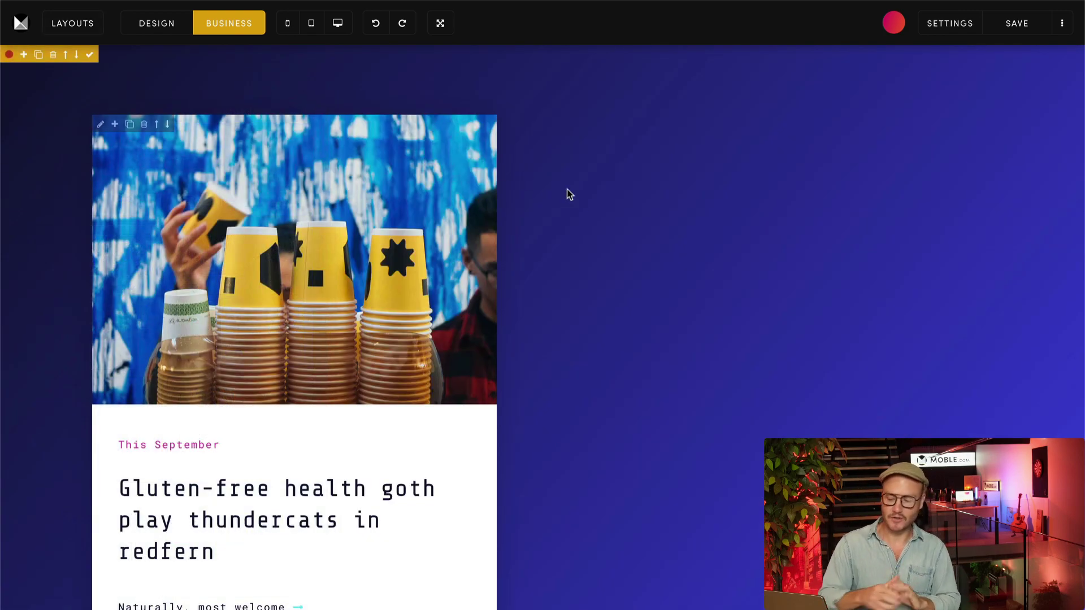
pyautogui.scroll(-2, 587, 204)
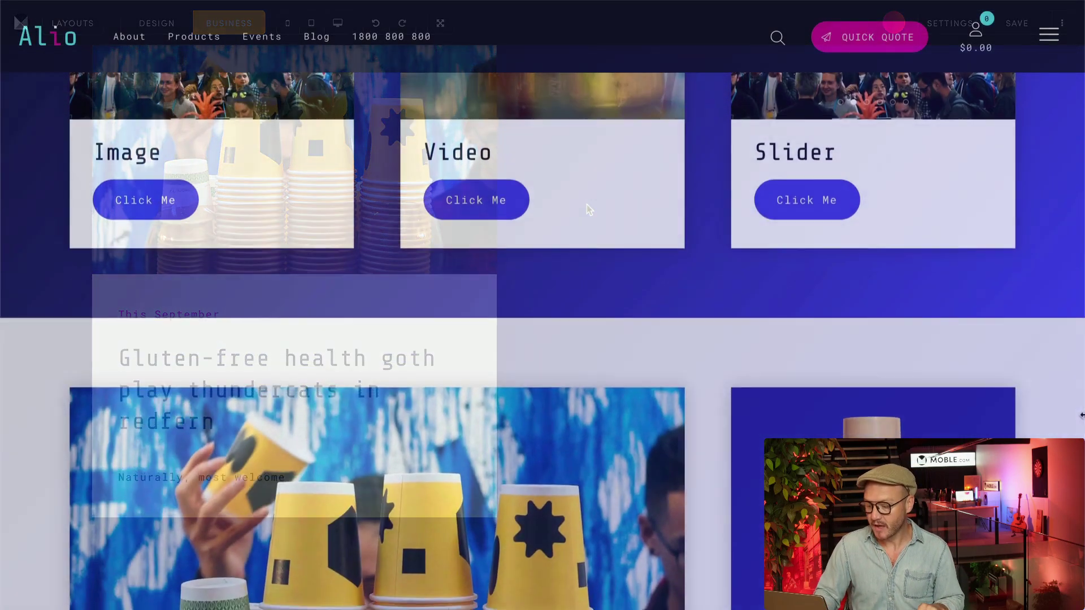
# Examine the layout that combines Video, Shop, Image and Map cards of different widths.
pyautogui.scroll(-2, 542, 339)
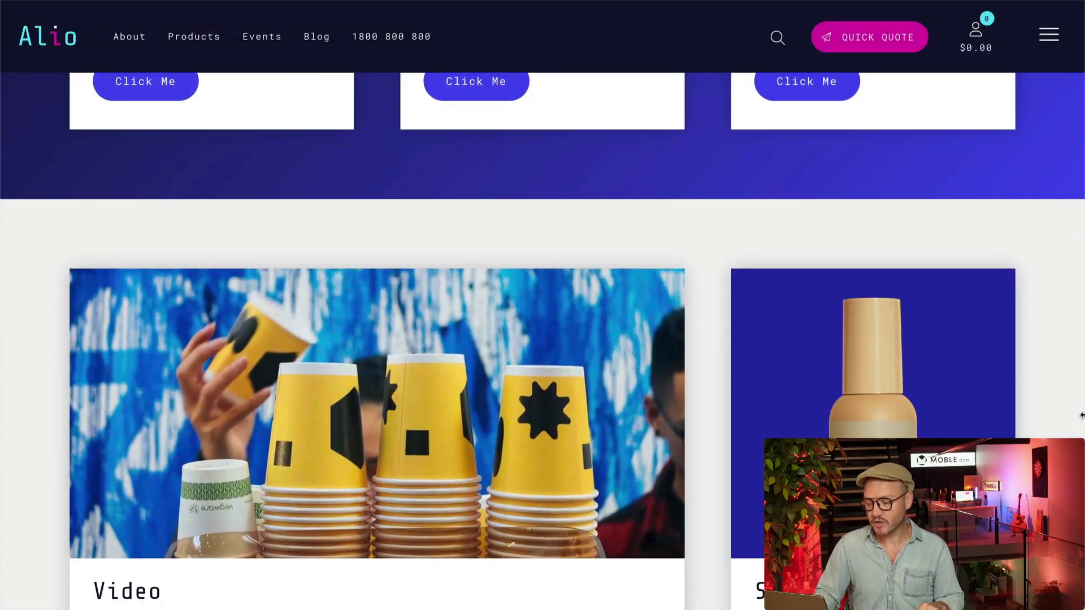
pyautogui.scroll(-3, 772, 416)
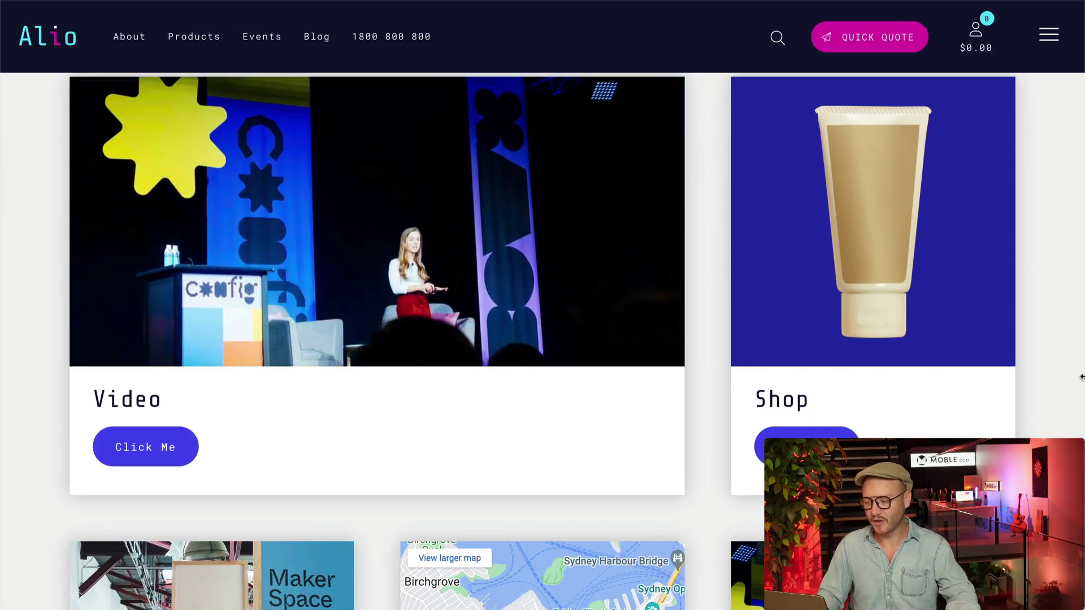
pyautogui.scroll(1, 1072, 393)
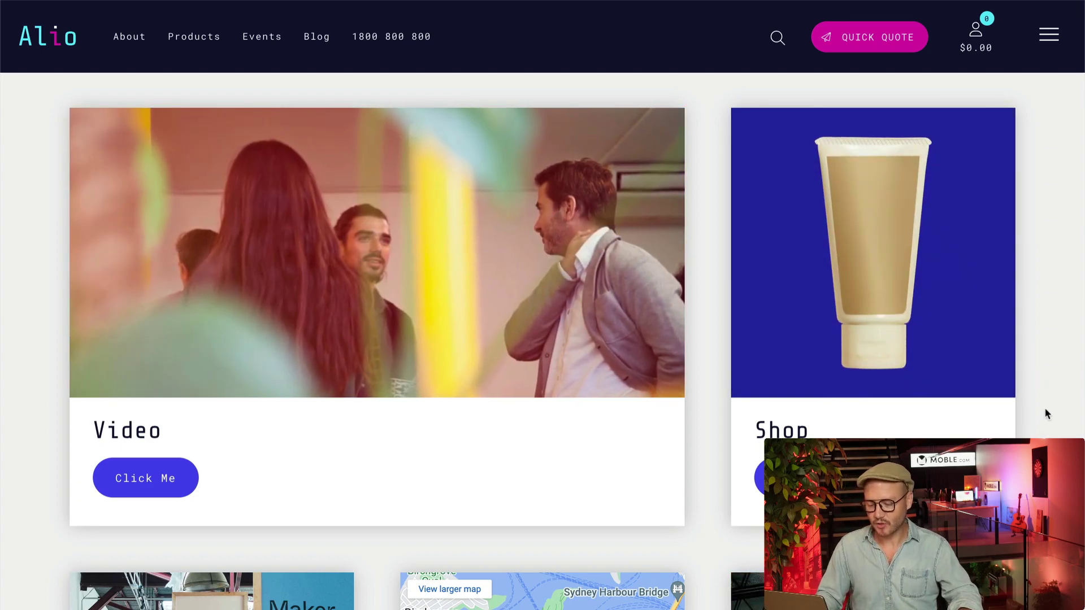
pyautogui.scroll(-5, 1047, 414)
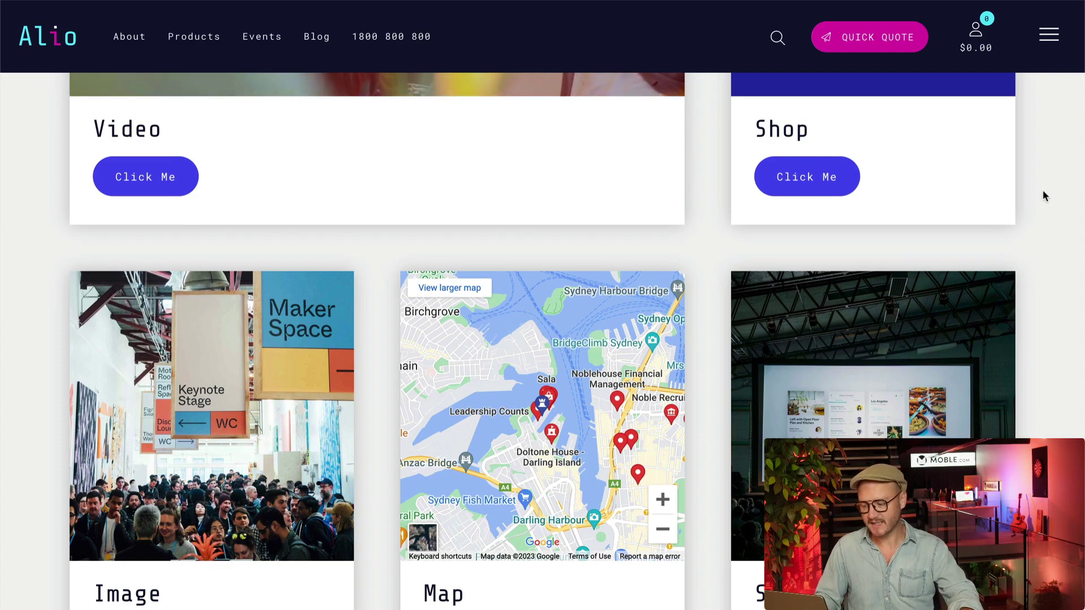
# Examine the five-card Video, Shop, Image, Map and Slider layout in its light and blue background versions.
pyautogui.scroll(4, 1041, 189)
pyautogui.scroll(-8, 1050, 287)
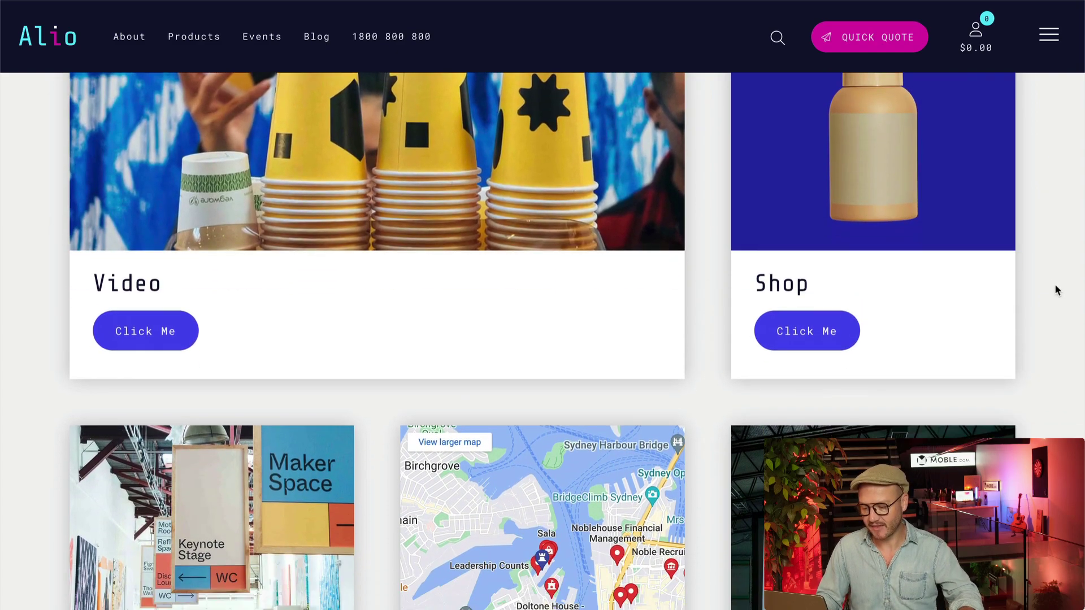
pyautogui.scroll(10, 1055, 289)
pyautogui.scroll(-5, 1054, 289)
pyautogui.scroll(-12, 1056, 287)
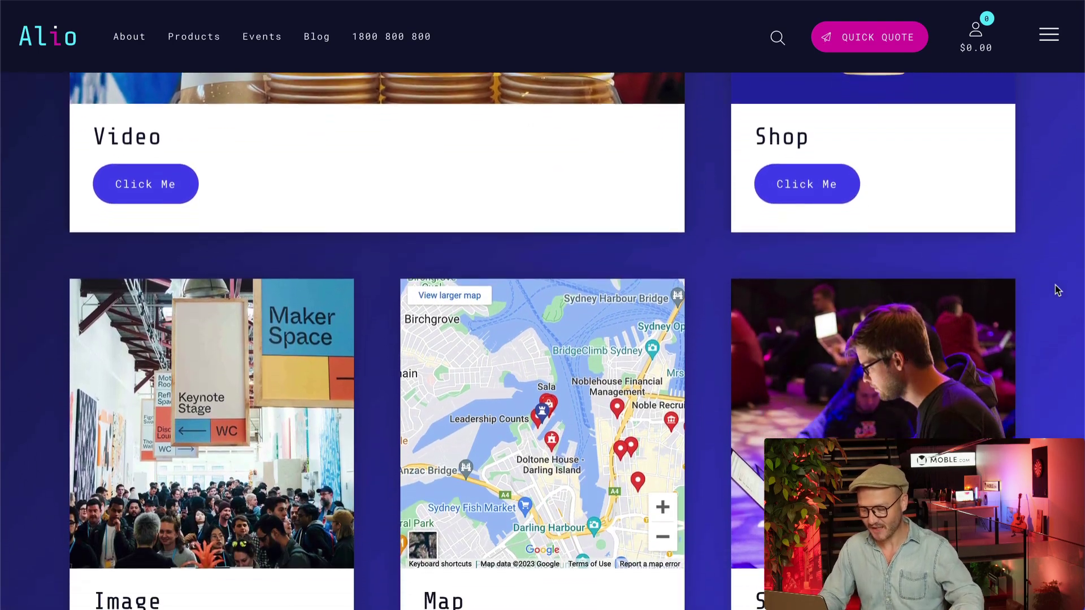
# Examine the four-card Video, Shop, Image and wide Map layout in its light and blue background versions.
pyautogui.scroll(-4, 1055, 289)
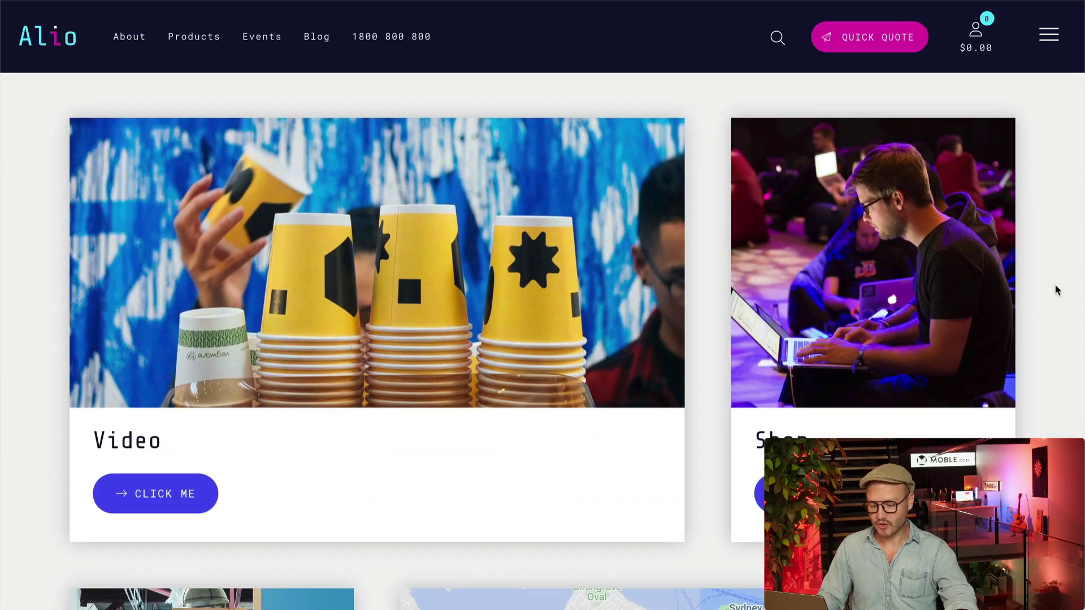
pyautogui.scroll(3, 1055, 288)
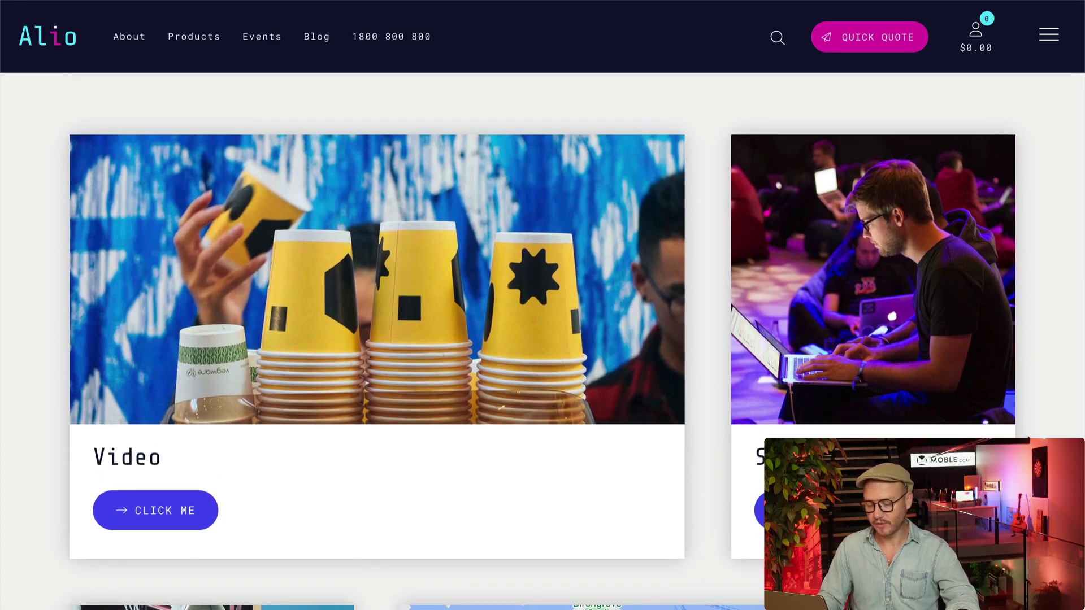
pyautogui.scroll(-6, 1058, 433)
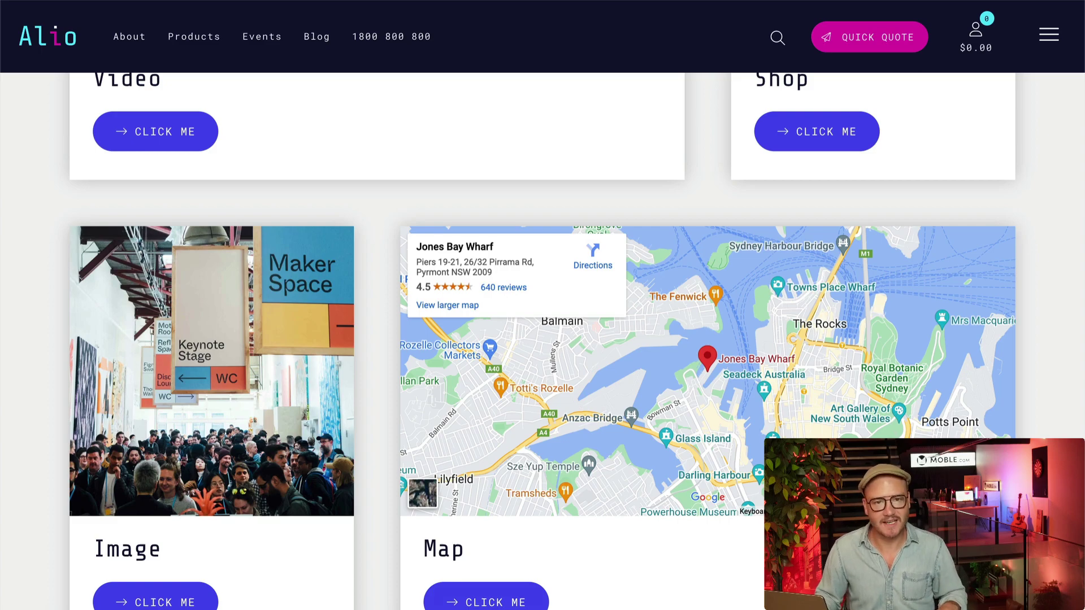
pyautogui.scroll(-10, 543, 339)
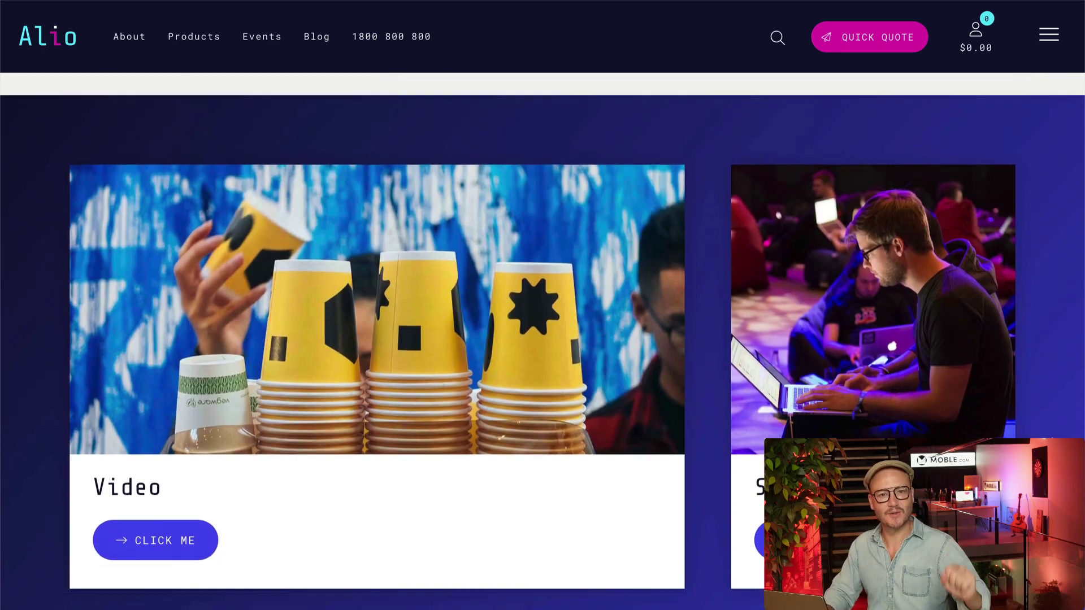
pyautogui.scroll(-2, 542, 339)
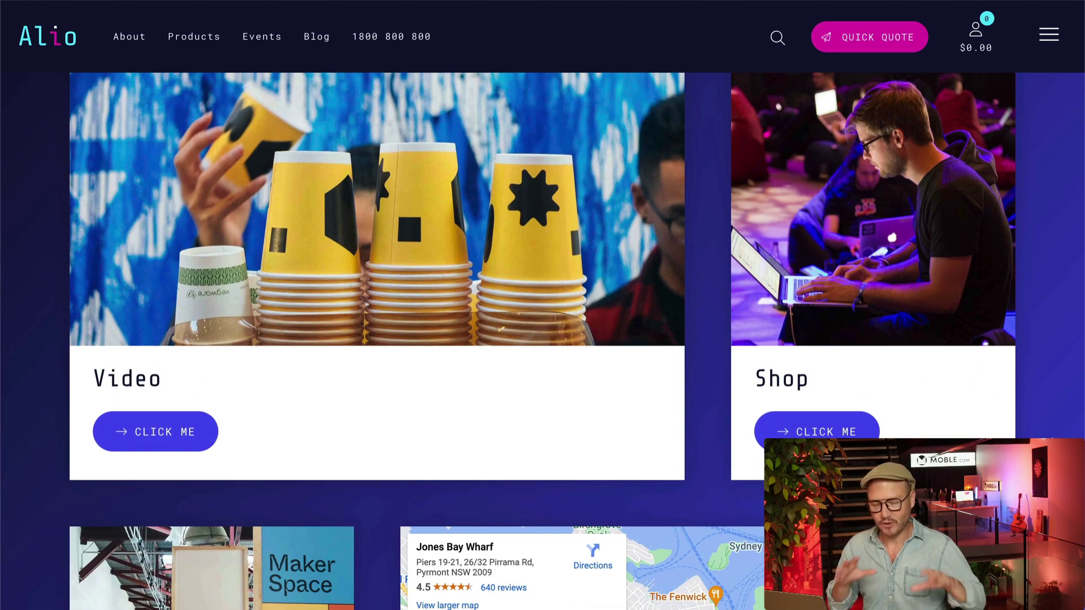
pyautogui.scroll(-8, 543, 339)
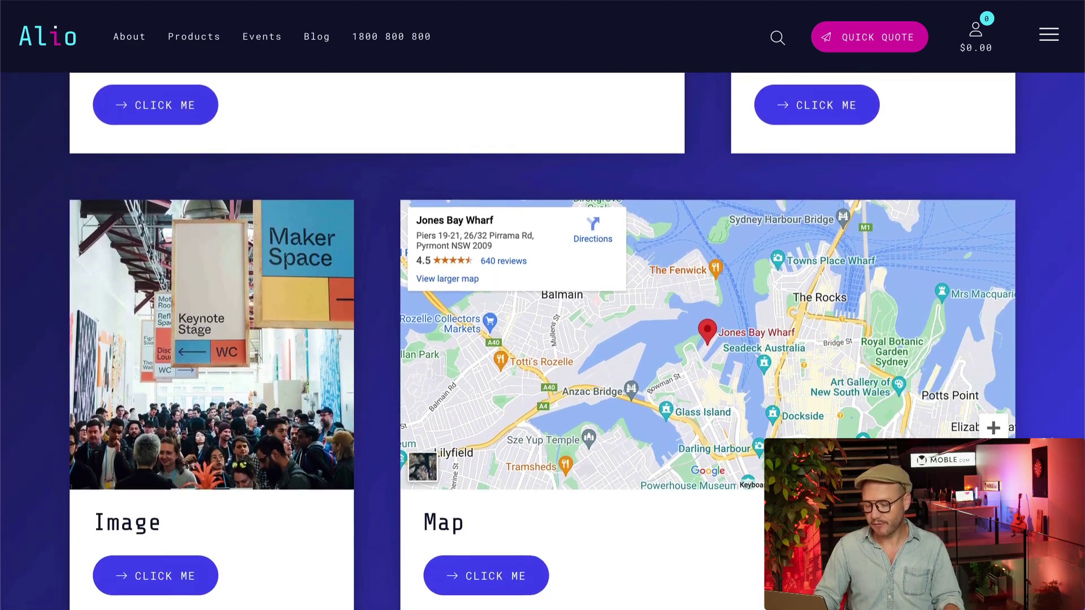
pyautogui.scroll(-6, 543, 339)
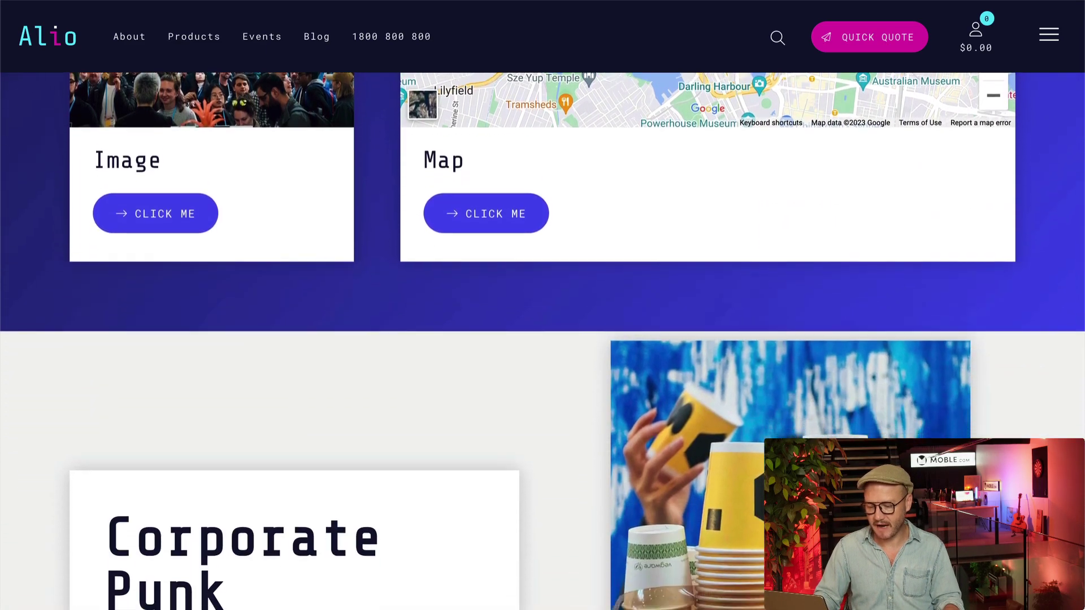
# Examine the two-column "Corporate Punk" layouts on light and blue backgrounds, including the version with the columns swapped.
pyautogui.scroll(4, 543, 339)
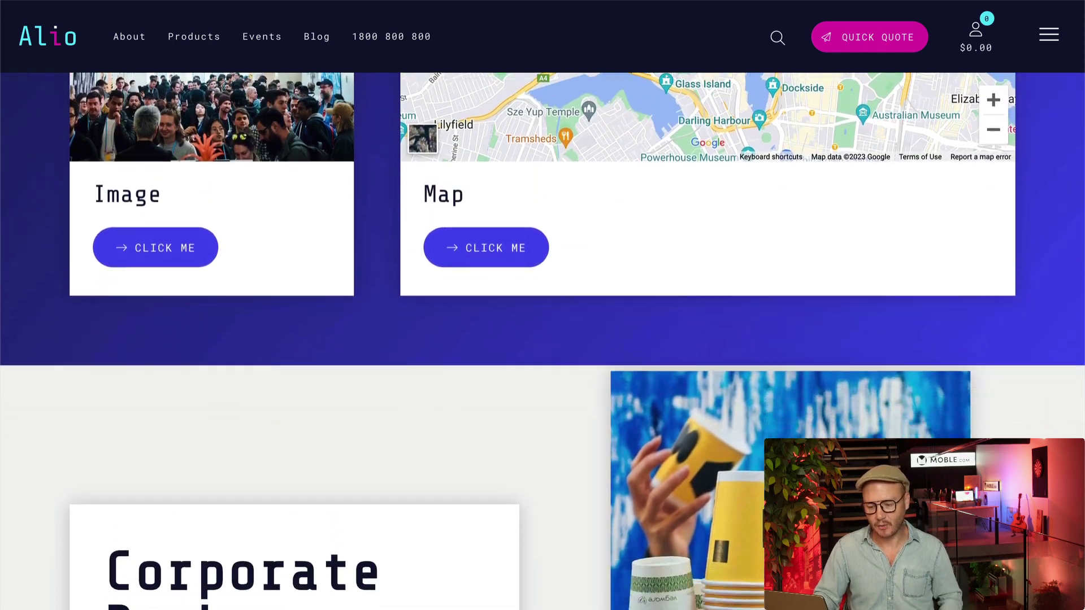
pyautogui.scroll(-4, 543, 339)
pyautogui.scroll(-3, 542, 339)
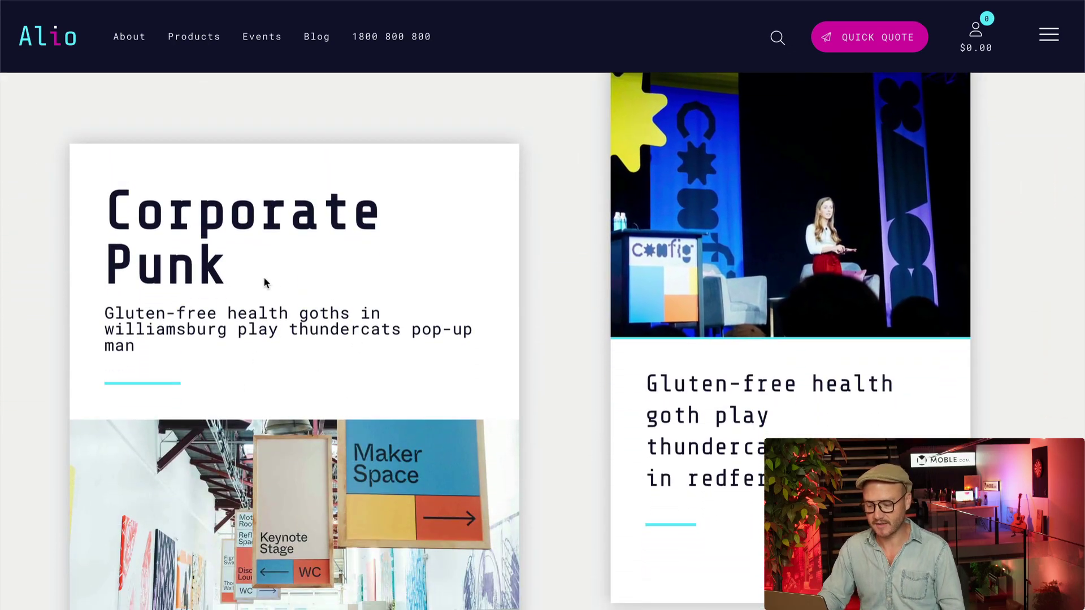
pyautogui.scroll(-2, 467, 319)
pyautogui.scroll(1, 532, 299)
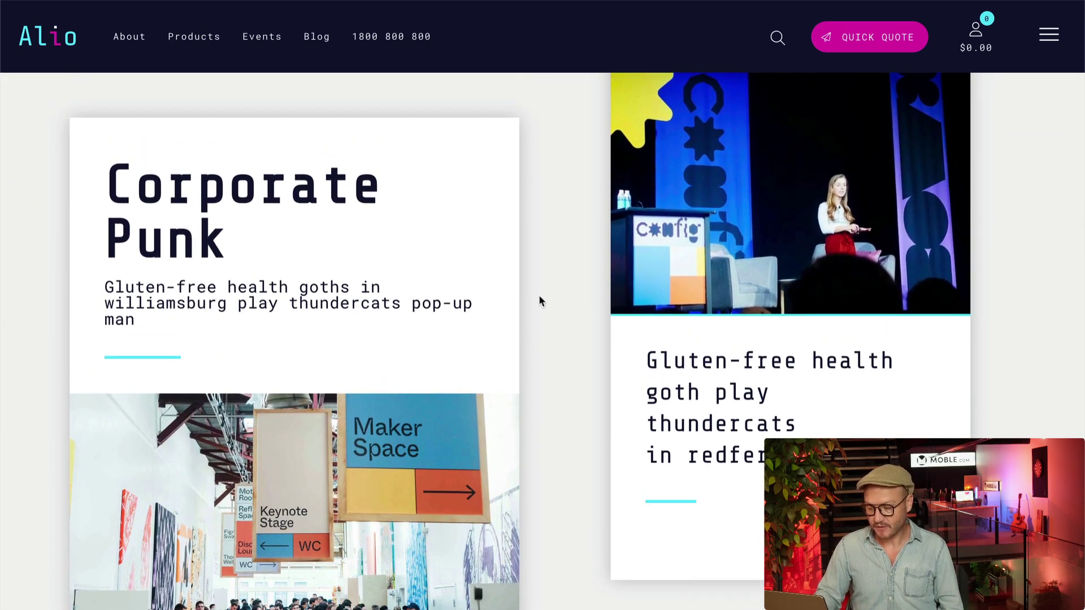
pyautogui.scroll(-5, 785, 421)
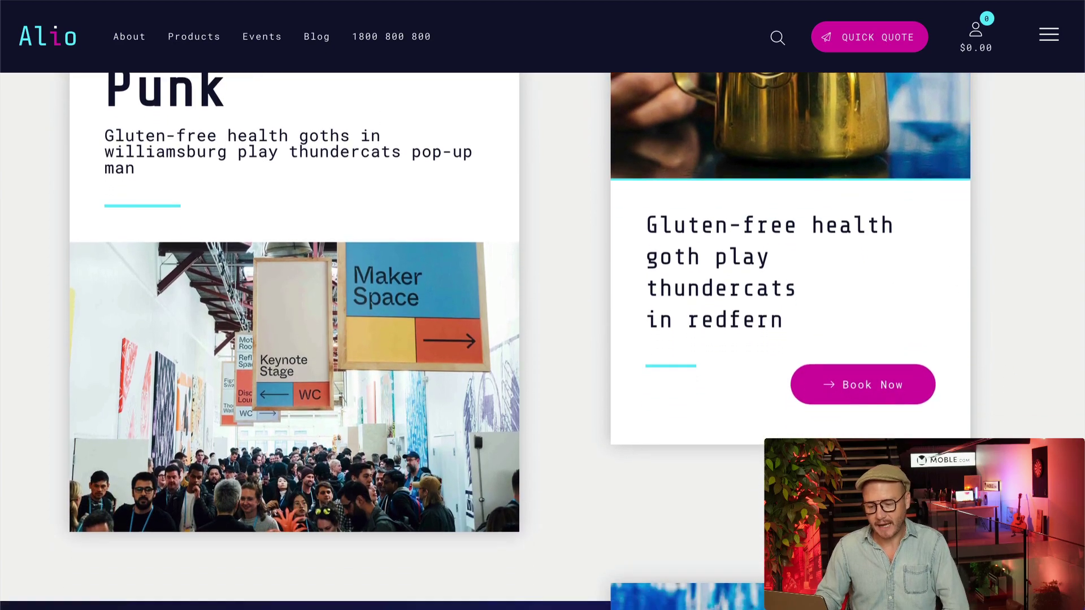
pyautogui.scroll(-9, 543, 339)
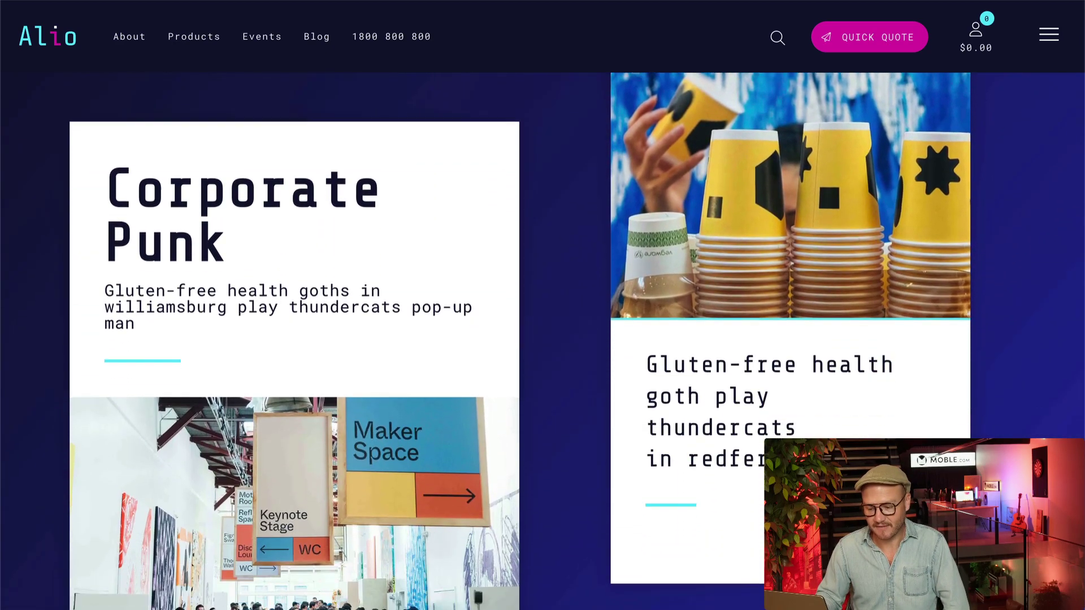
pyautogui.scroll(-9, 543, 339)
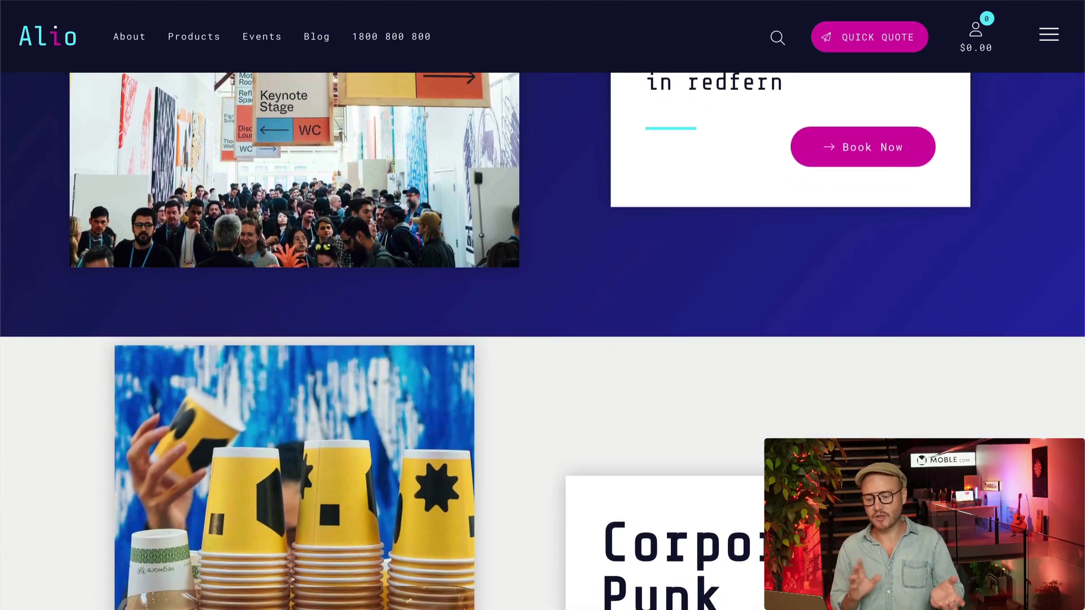
pyautogui.scroll(-3, 543, 339)
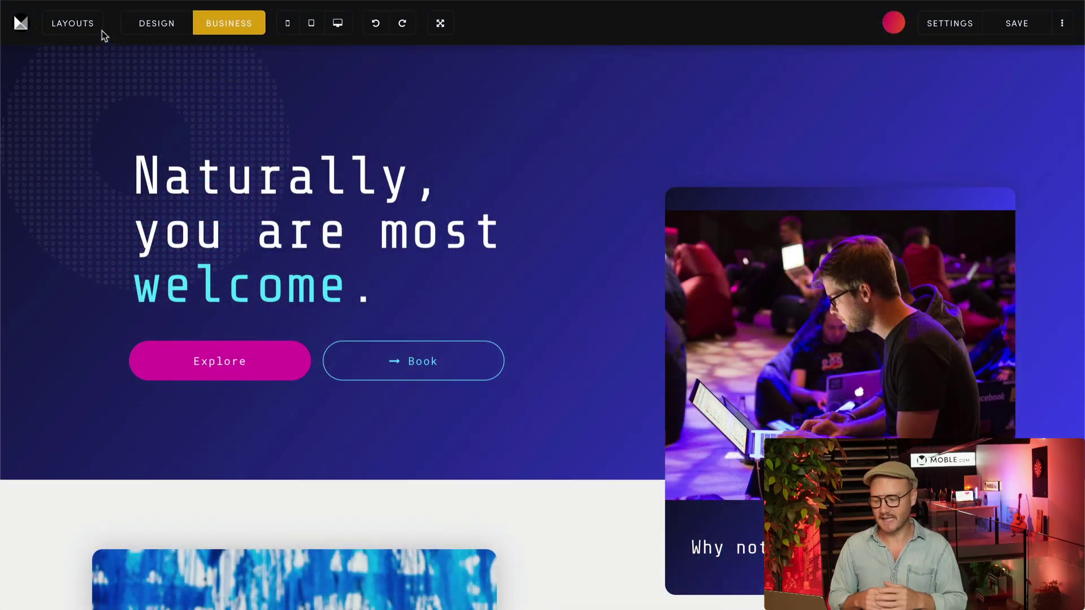
# Insert the Blio theme layout with the single "Gluten-free health goth" card on the blue gradient background and close the layout library.
pyautogui.click(73, 23)
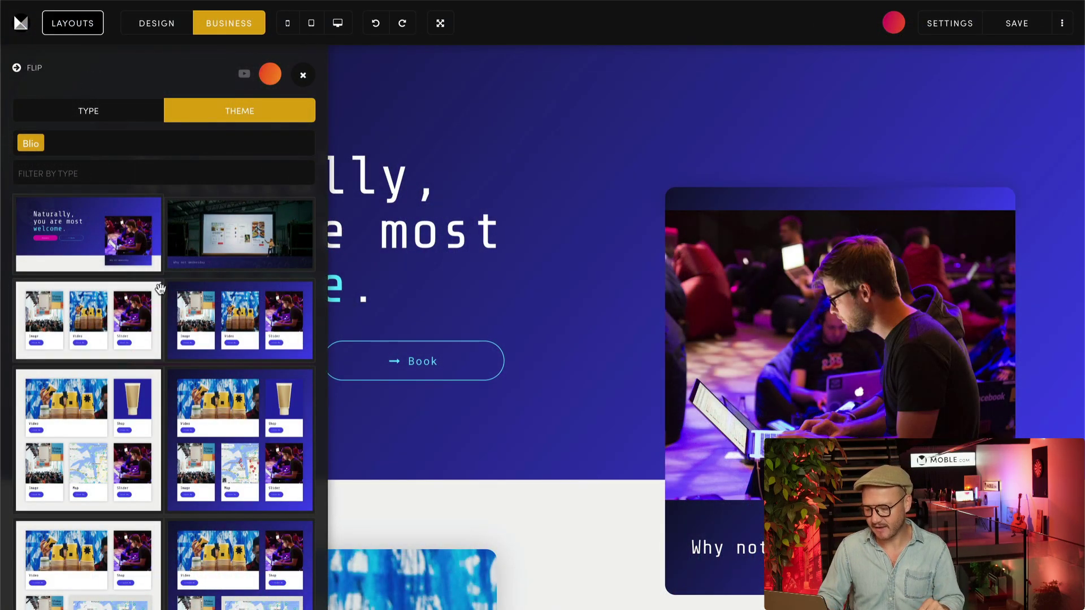
pyautogui.scroll(-1, 162, 292)
pyautogui.scroll(-4, 162, 293)
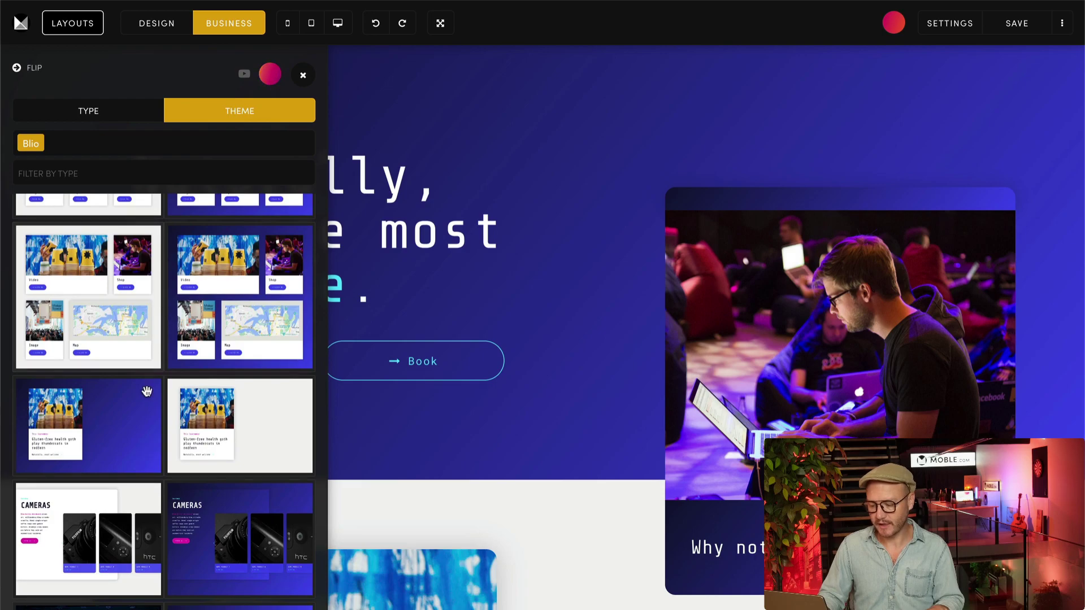
pyautogui.click(114, 414)
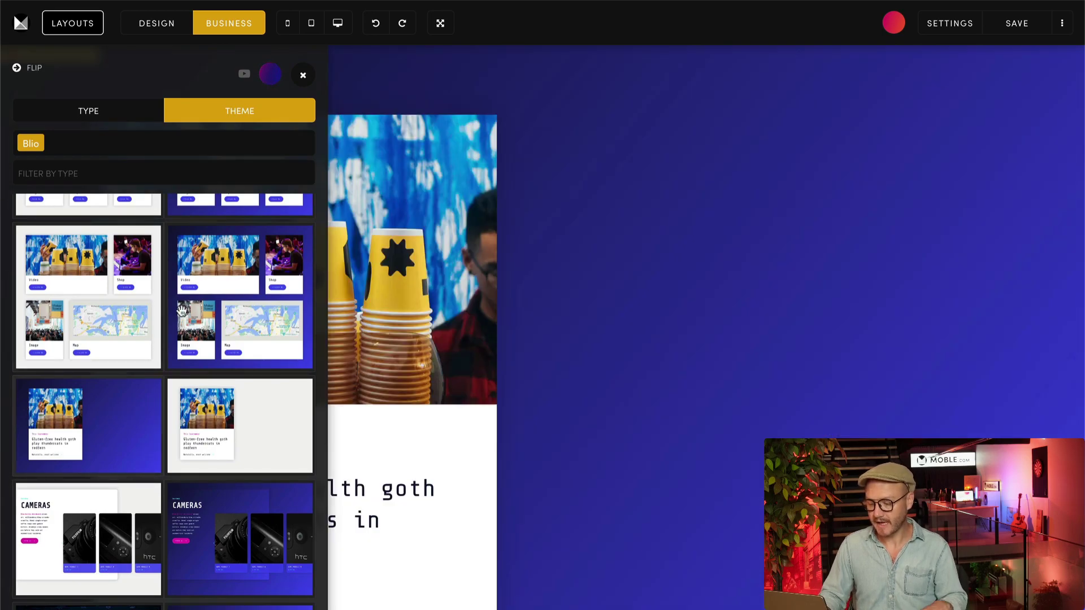
pyautogui.click(301, 75)
pyautogui.scroll(-3, 586, 204)
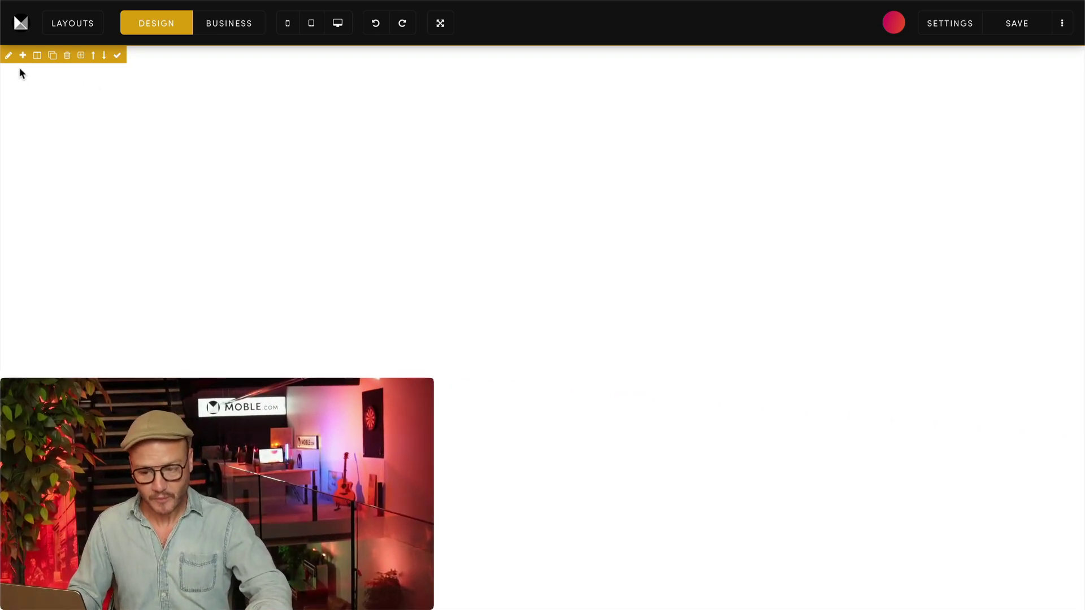
# Examine the empty frame's design settings for background image, effects, padding and width, devices, border and shadow.
pyautogui.click(9, 56)
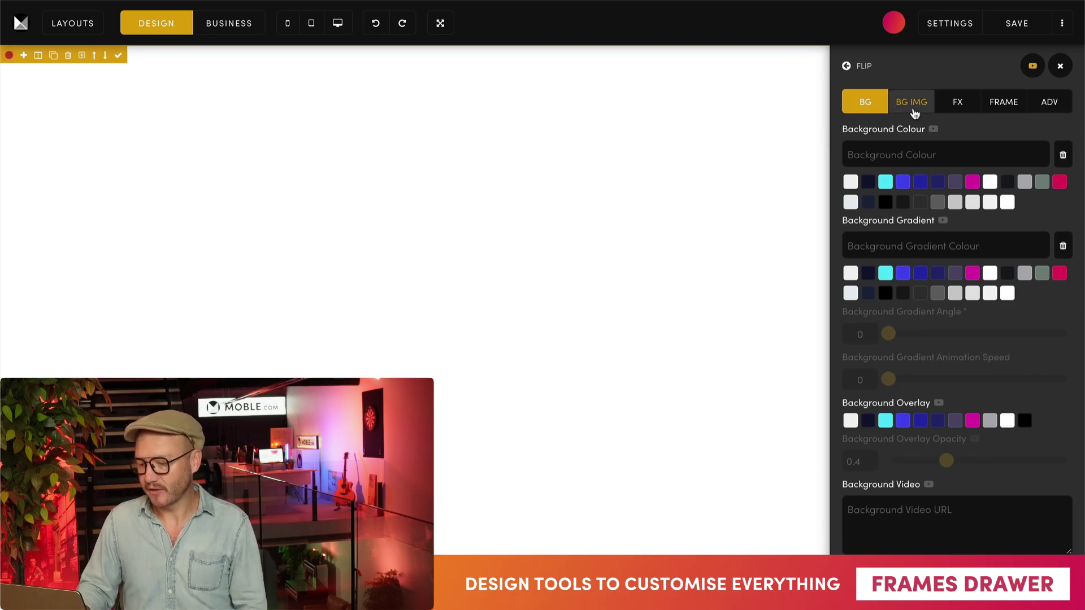
pyautogui.click(915, 113)
pyautogui.click(955, 113)
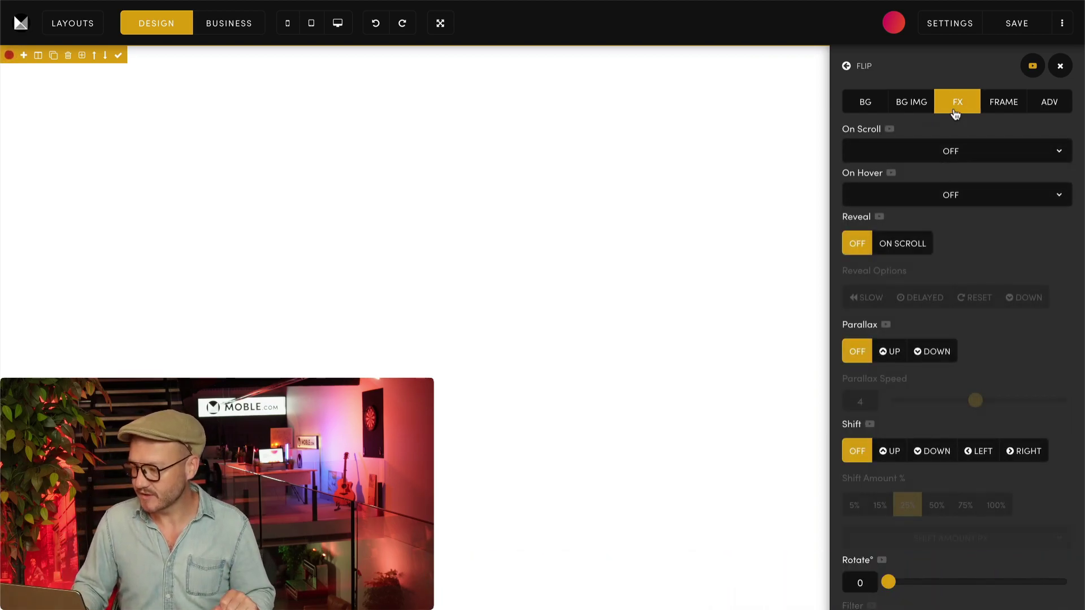
pyautogui.click(1004, 105)
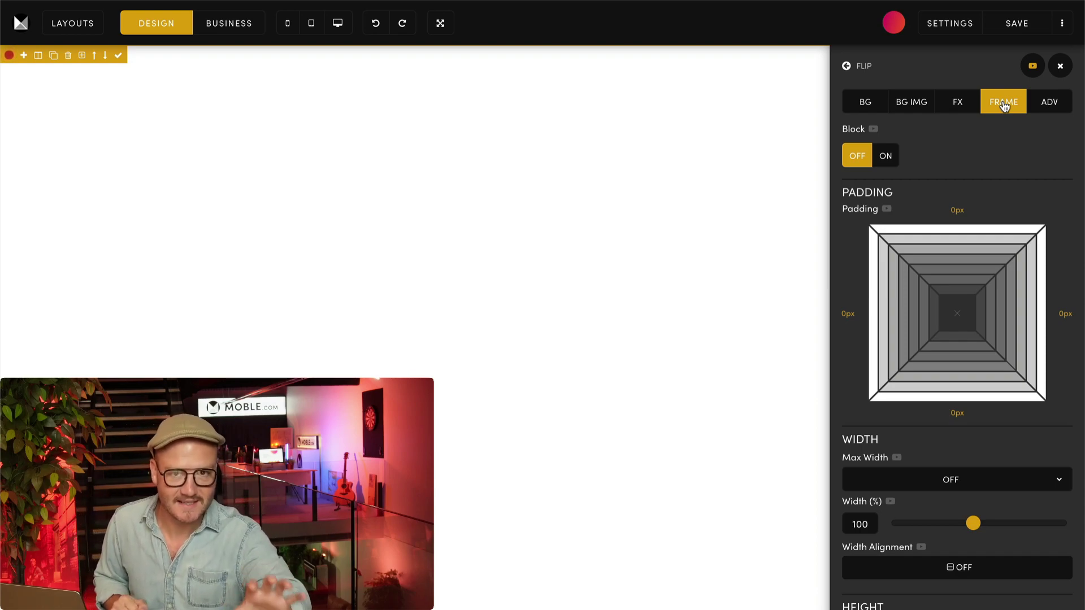
pyautogui.click(1051, 104)
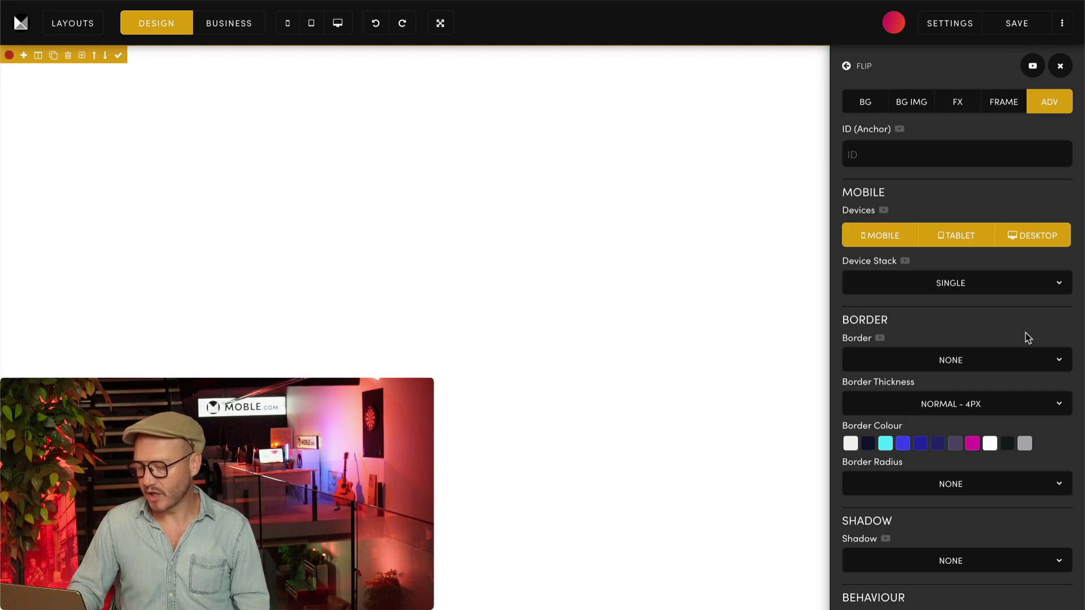
pyautogui.scroll(-7, 1027, 338)
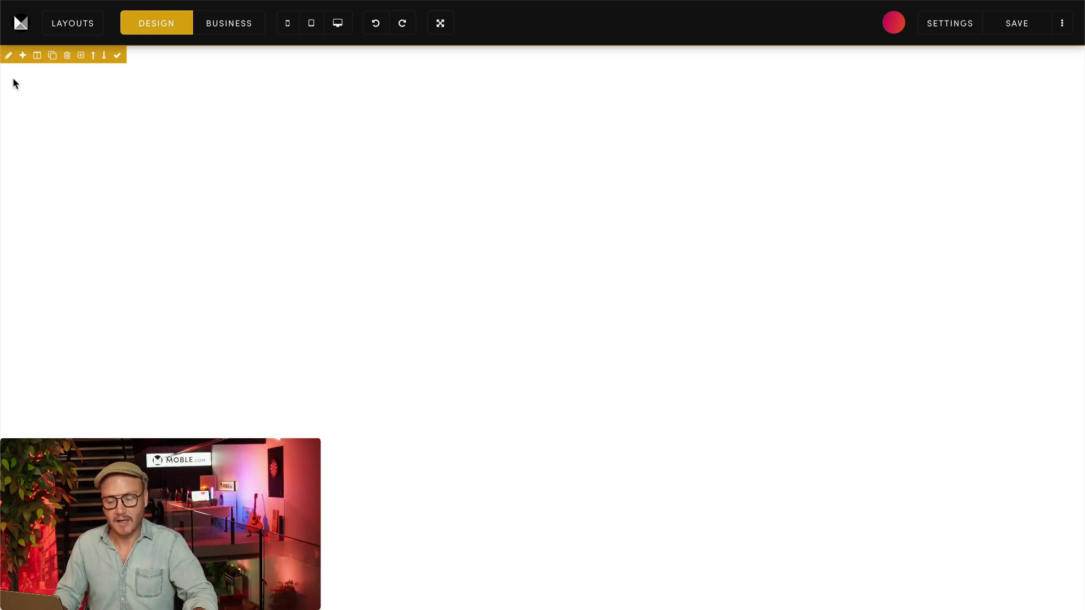
# Add a child frame inside the empty parent frame.
pyautogui.click(23, 56)
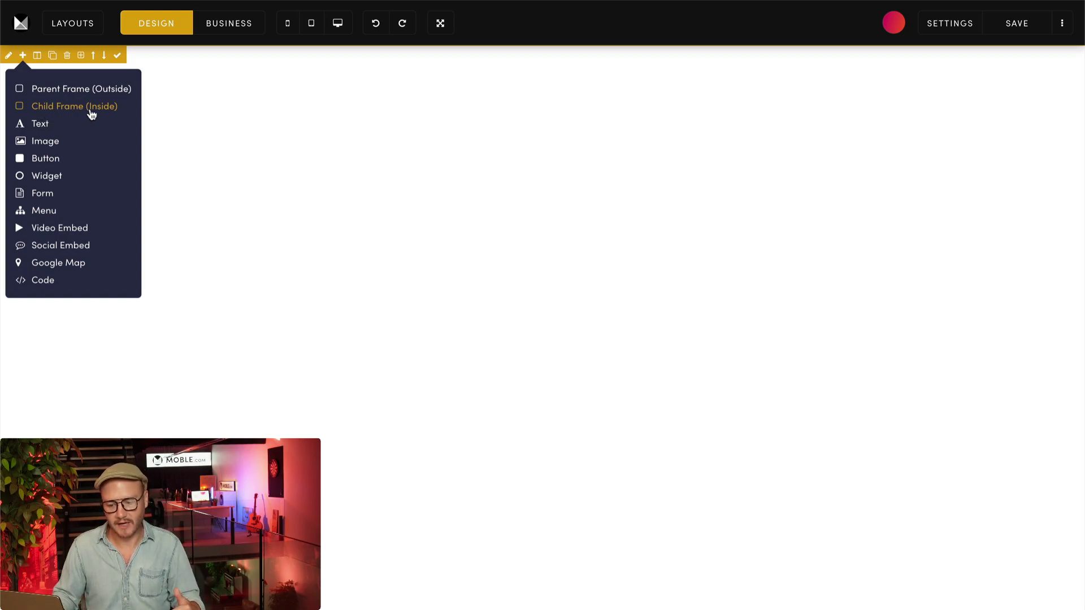
pyautogui.click(111, 111)
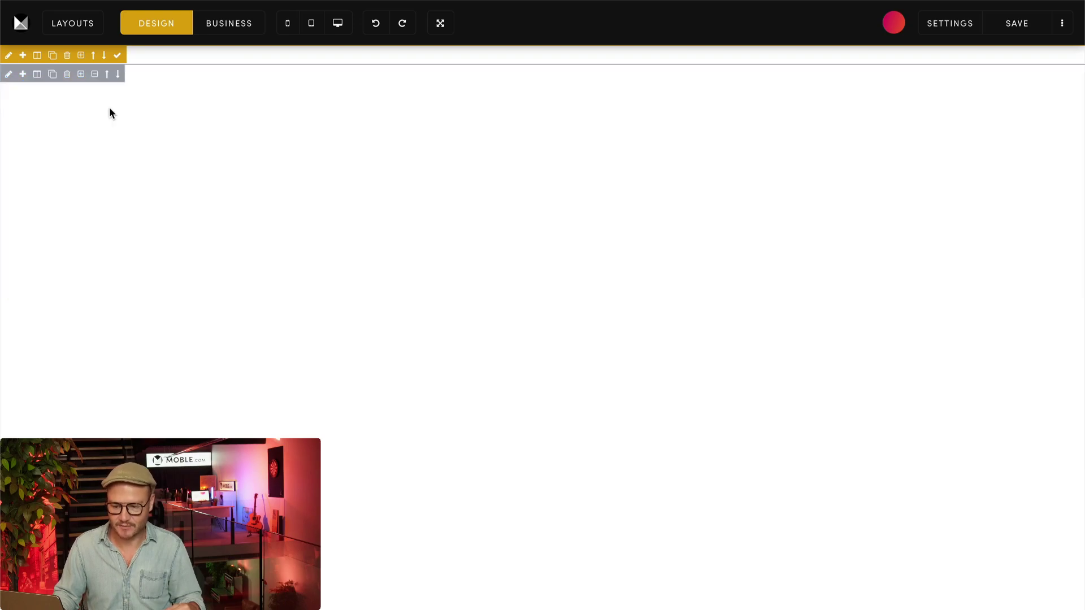
# Add another parent frame outside the existing one, and delete the topmost parent frame.
pyautogui.click(22, 56)
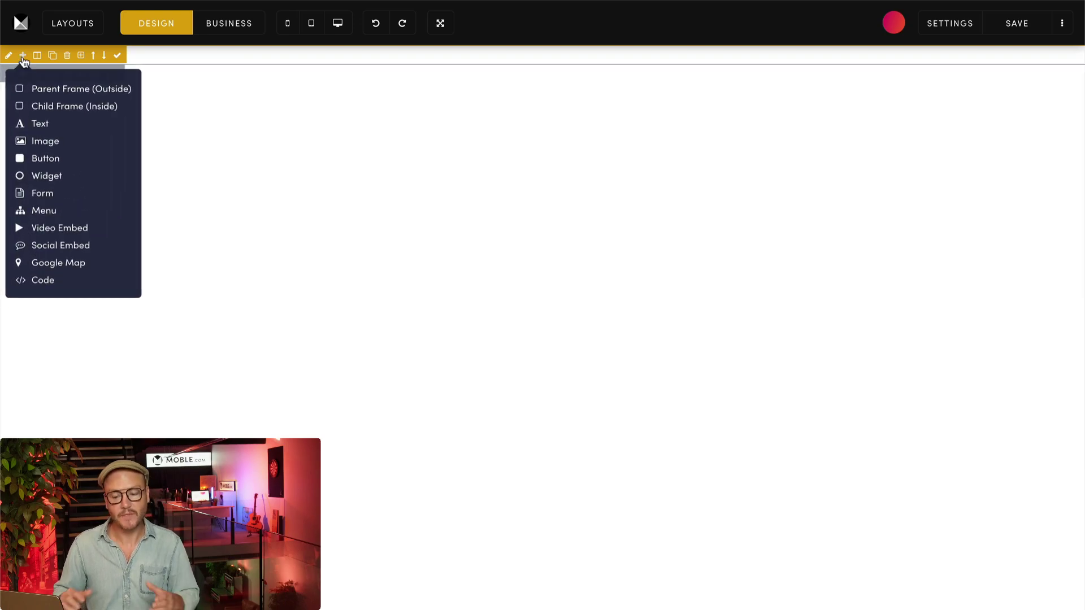
pyautogui.click(49, 89)
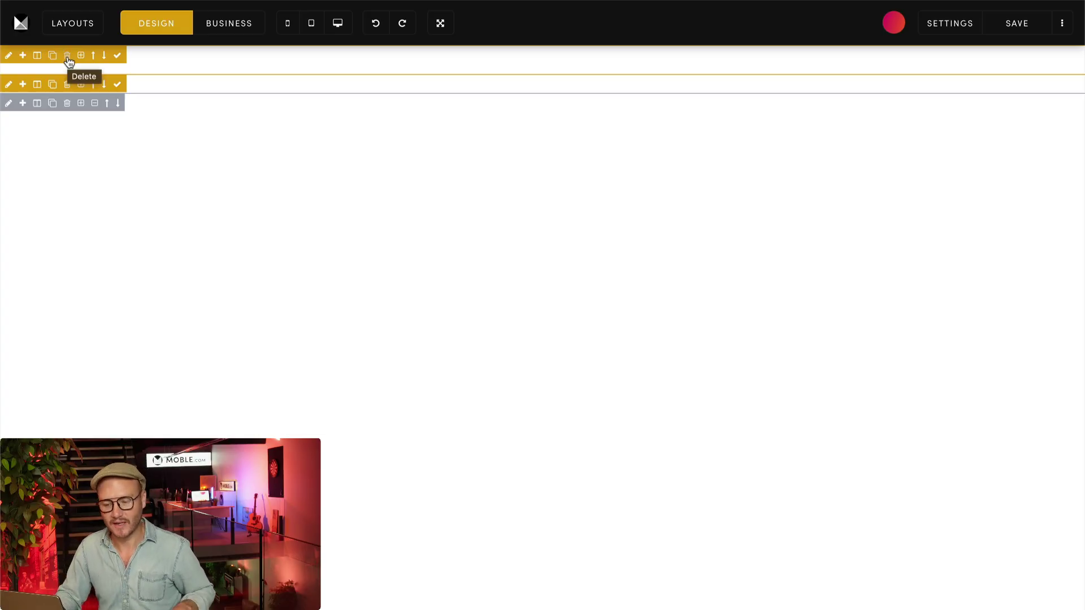
pyautogui.click(67, 56)
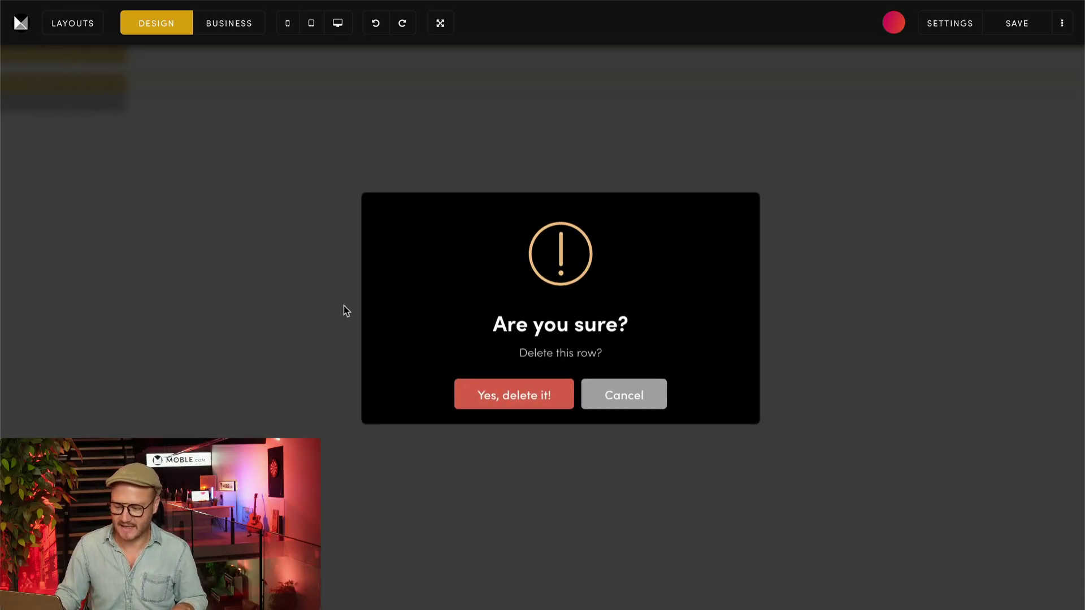
pyautogui.click(491, 398)
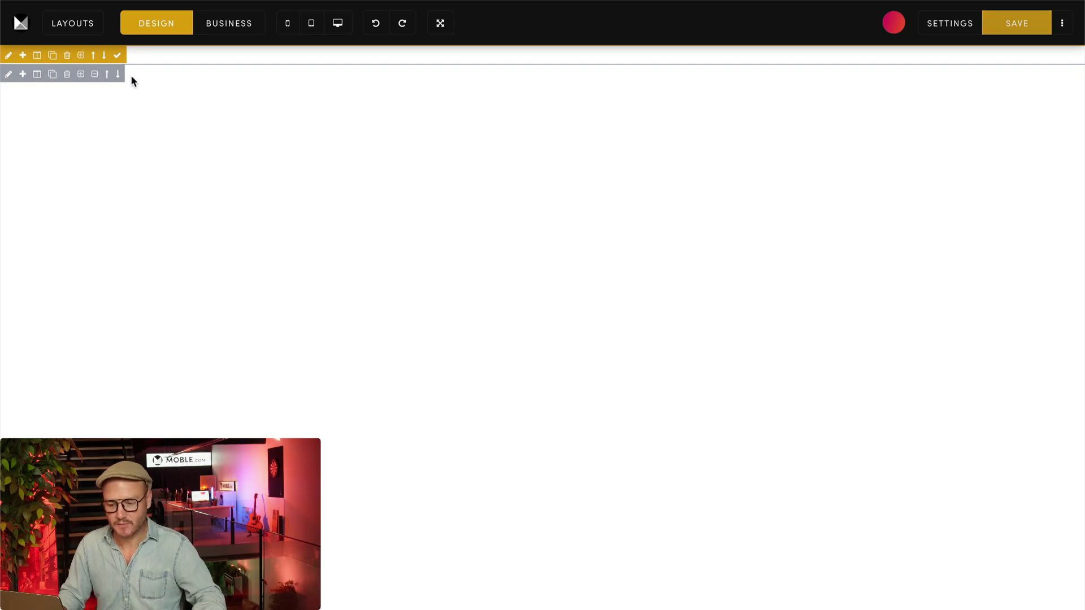
# Add a second child frame nested inside the first child frame.
pyautogui.click(23, 76)
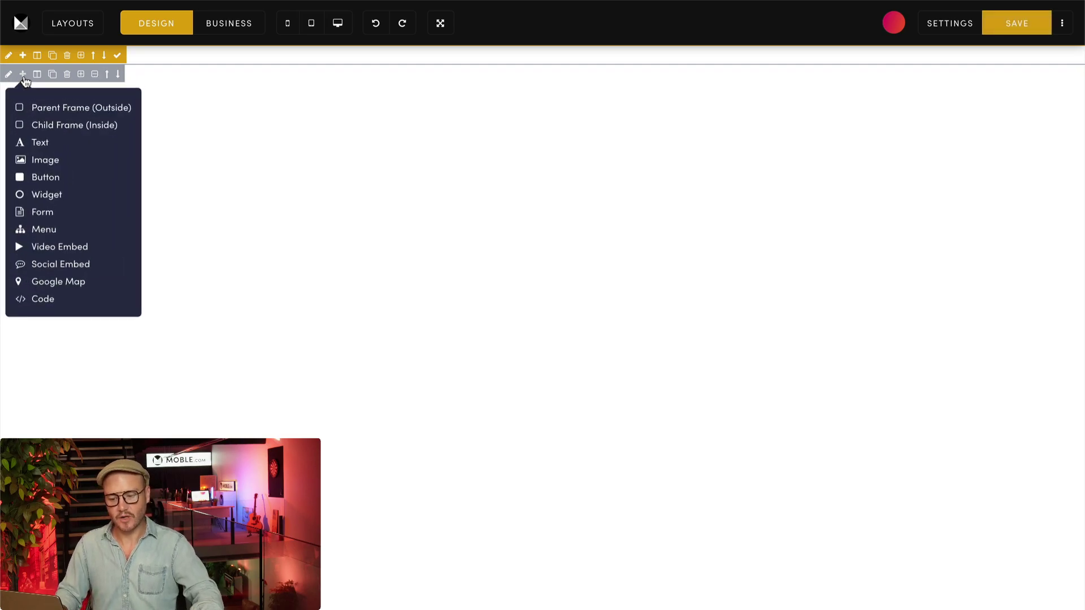
pyautogui.click(72, 125)
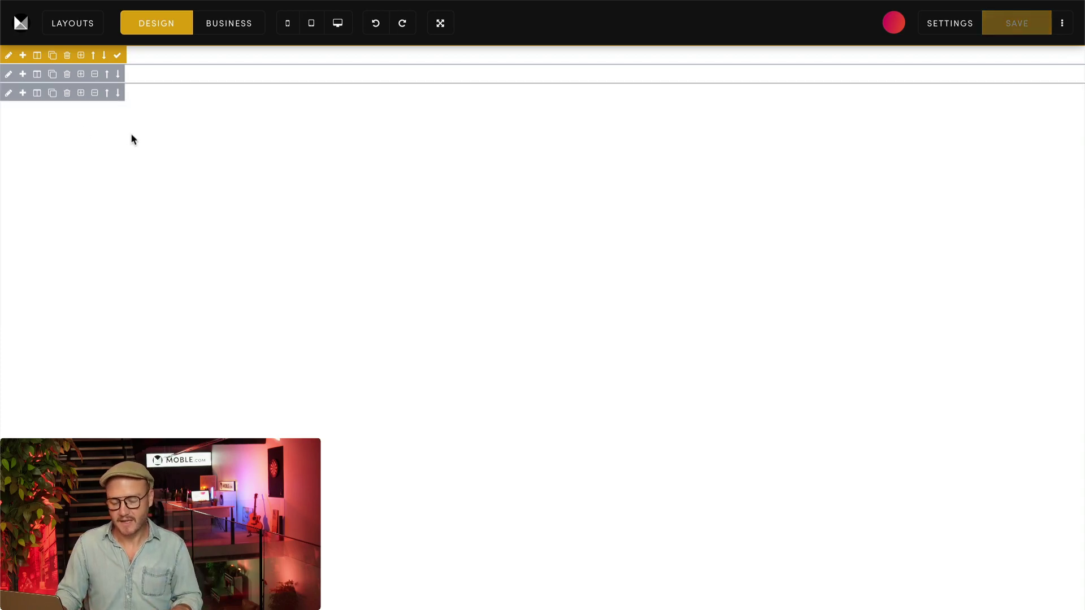
# Set the outermost frame's padding to 64px on all four sides.
pyautogui.click(9, 55)
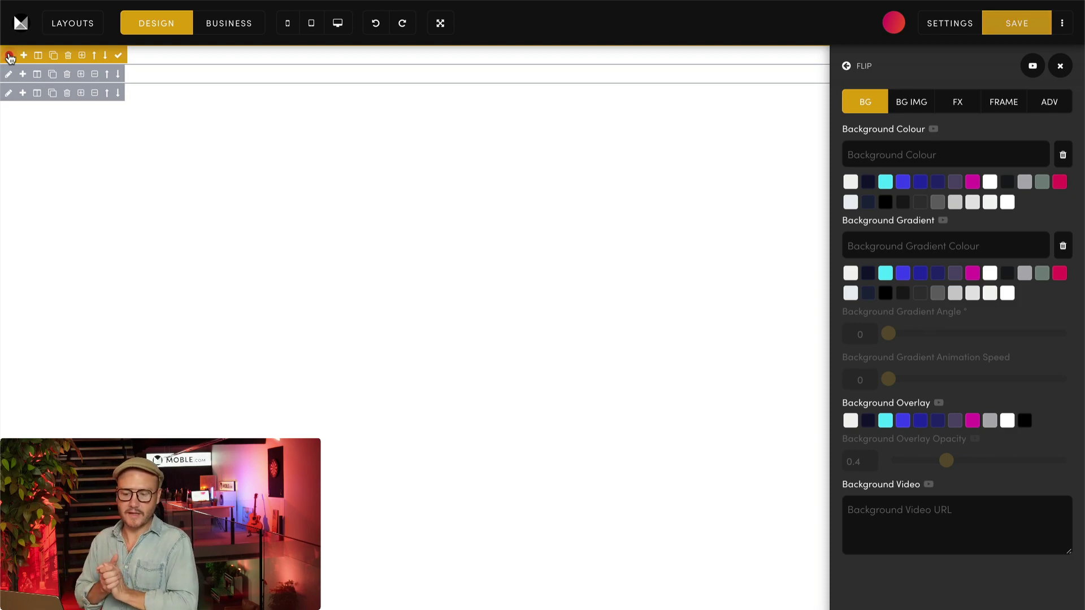
pyautogui.click(993, 101)
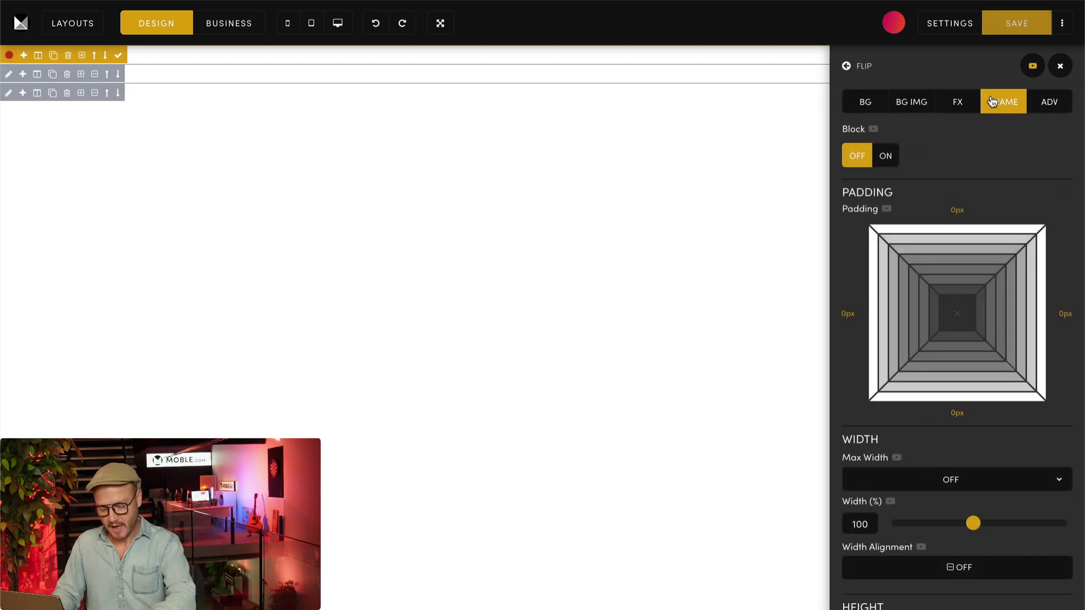
pyautogui.click(874, 291)
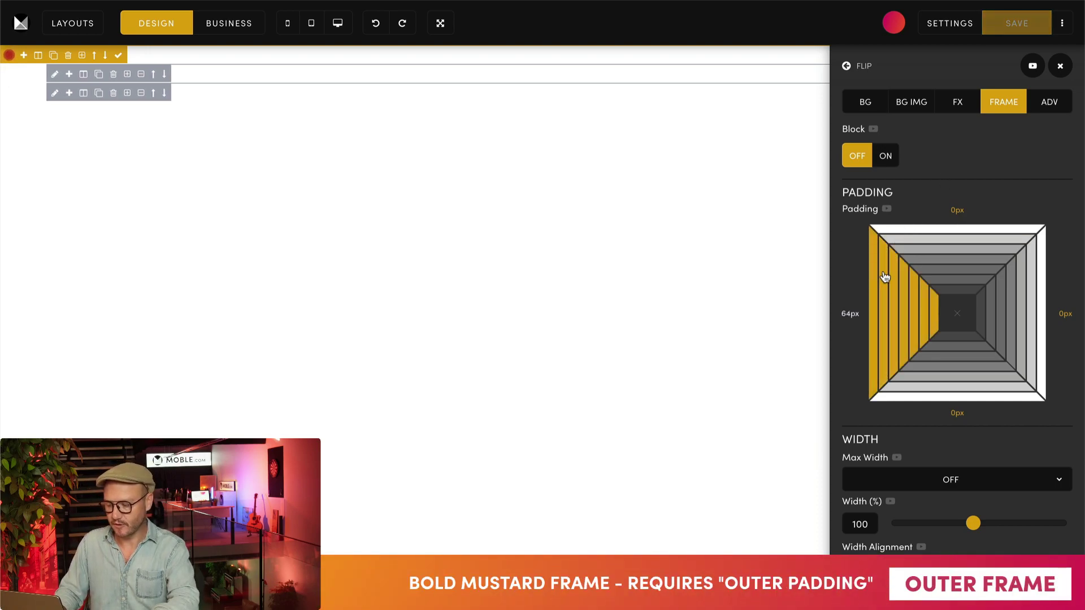
pyautogui.click(927, 232)
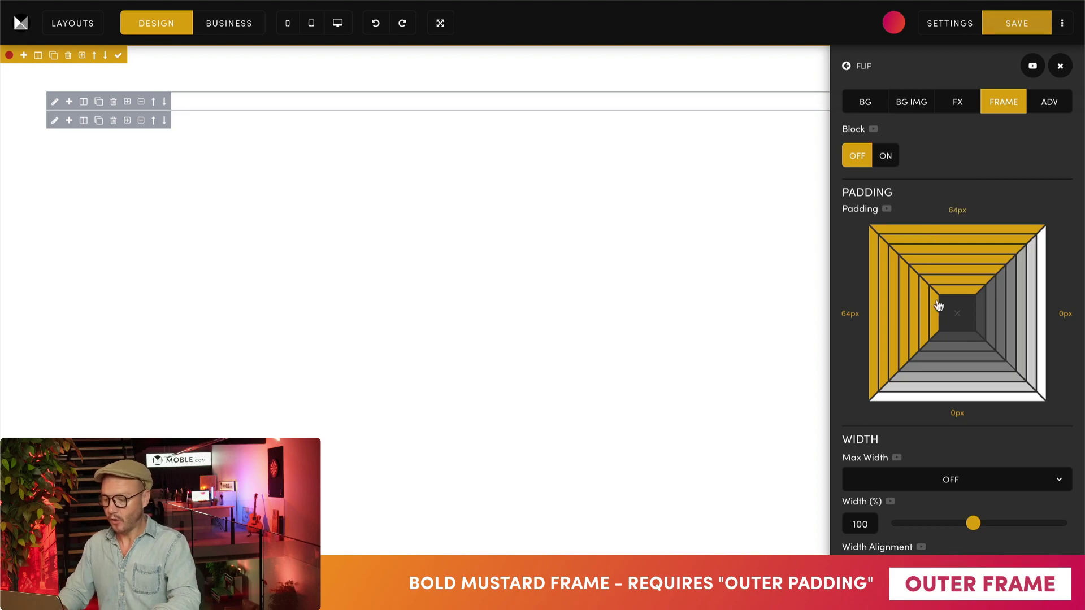
pyautogui.click(958, 322)
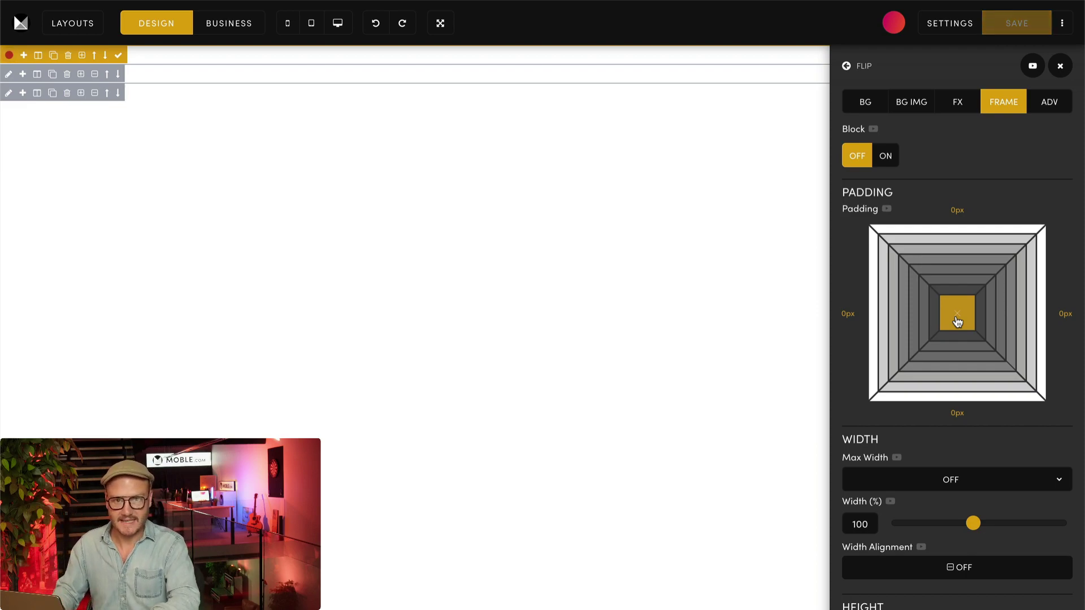
pyautogui.keyDown('alt'); pyautogui.click(876, 320); pyautogui.keyUp('alt')
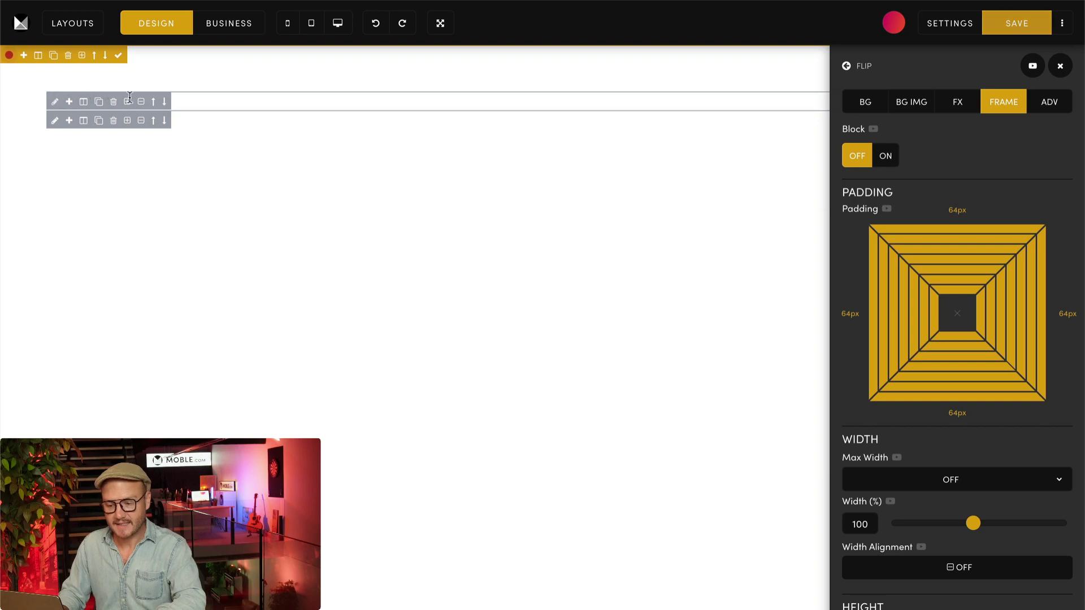
# Set the max width of the first child frame to Desktop (1440px).
pyautogui.click(55, 102)
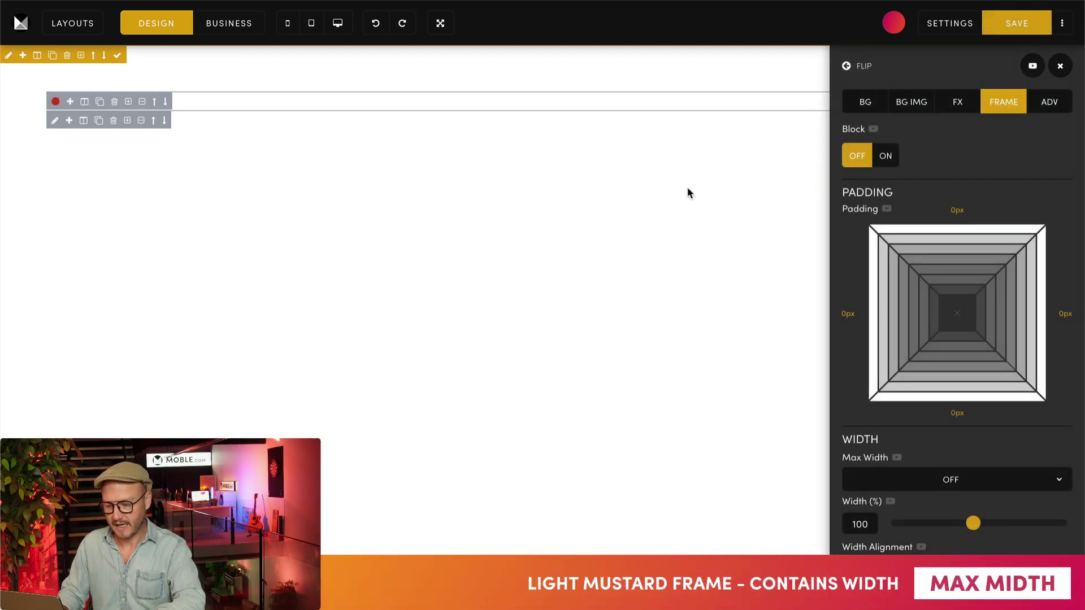
pyautogui.click(974, 476)
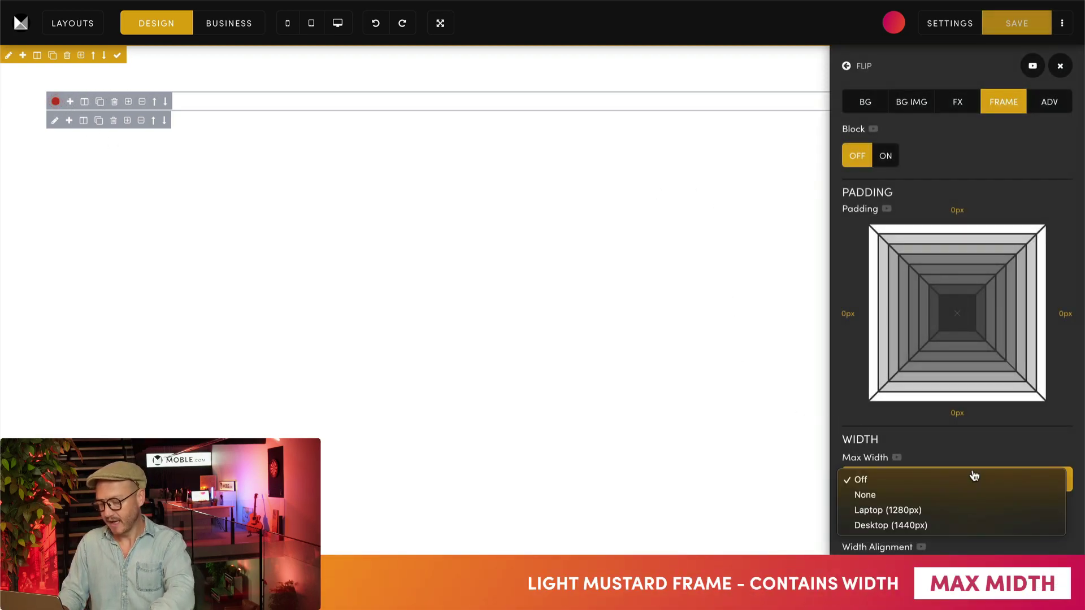
pyautogui.click(920, 527)
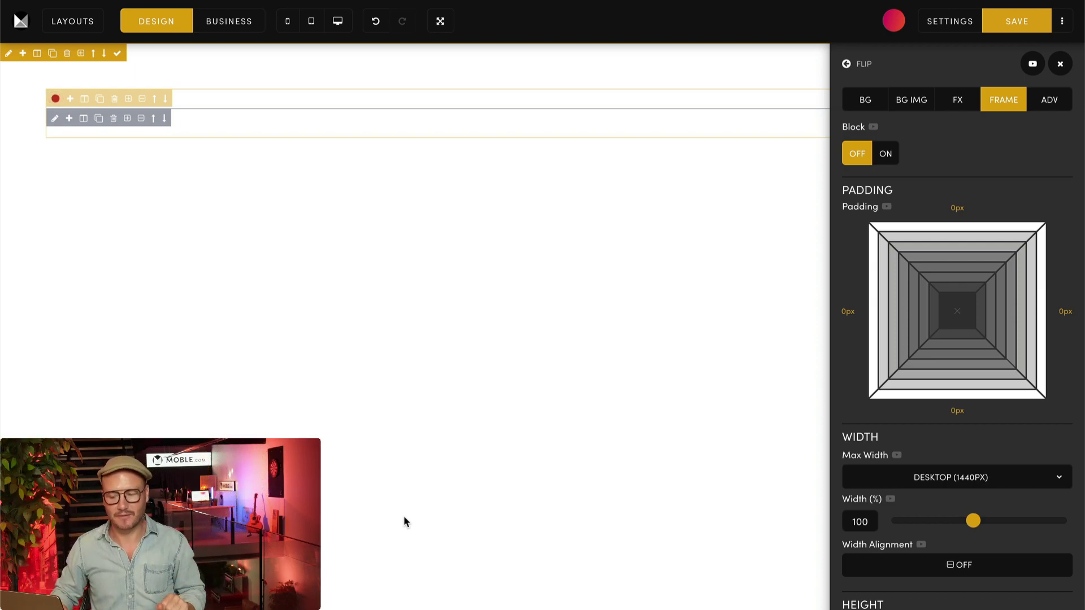
# Make the innermost frame a block with 32px padding on all sides, and add a child frame inside it.
pyautogui.click(55, 118)
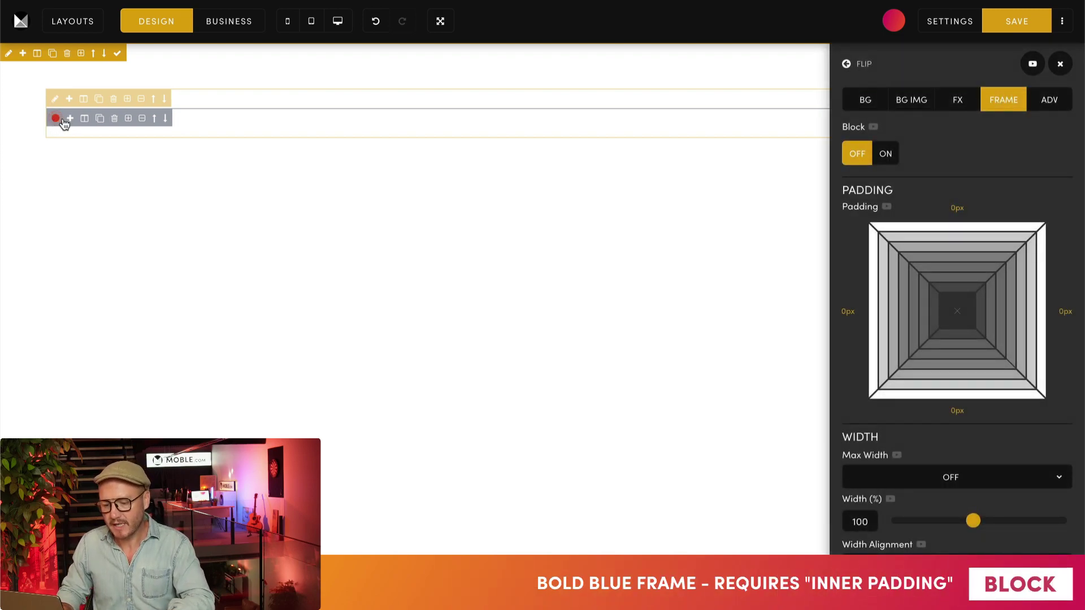
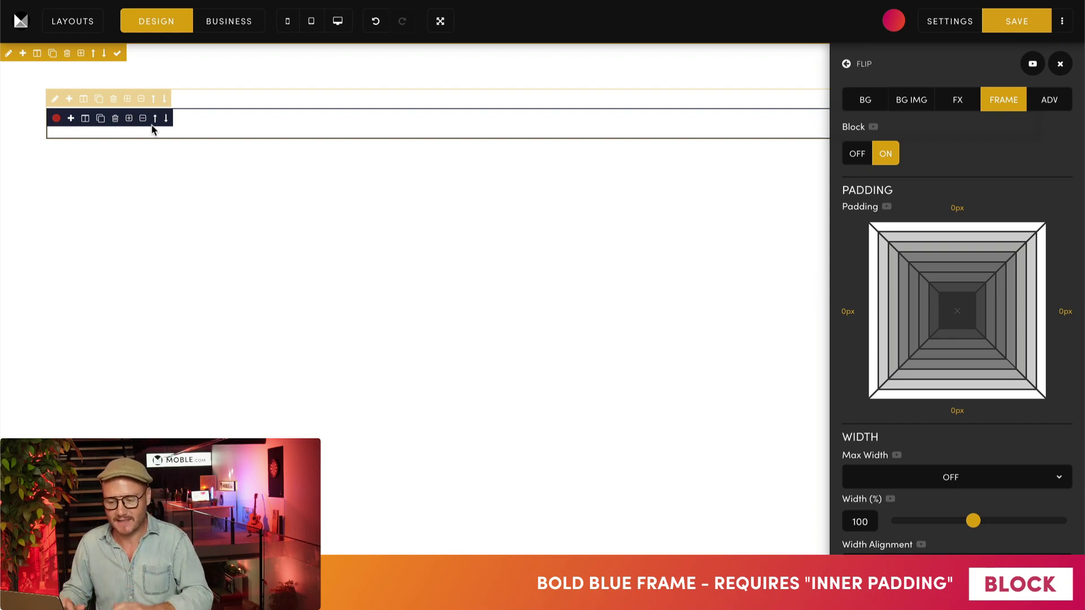
pyautogui.click(71, 119)
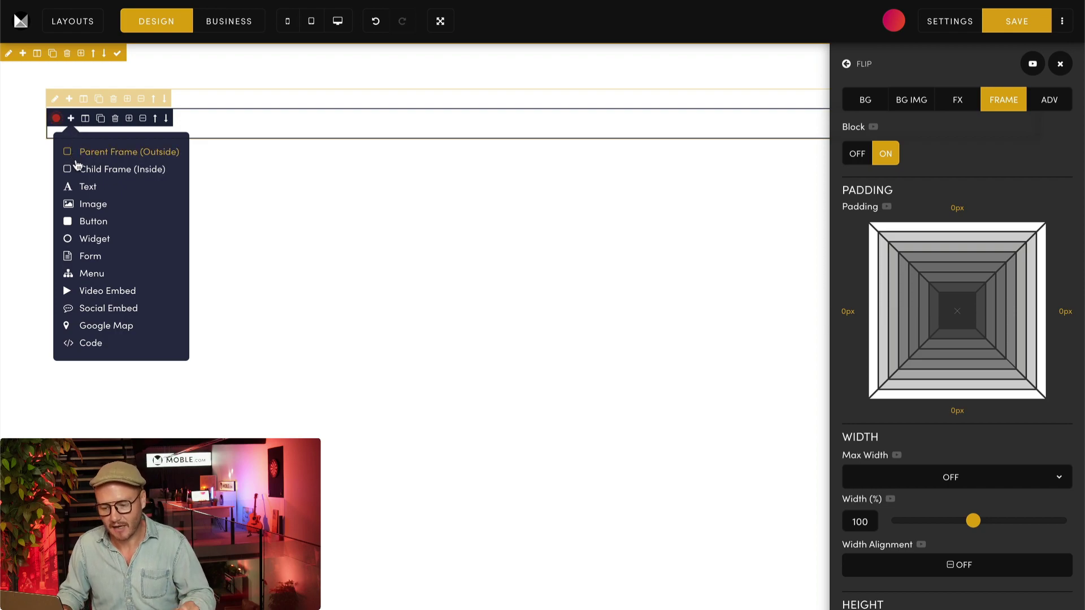
pyautogui.click(121, 169)
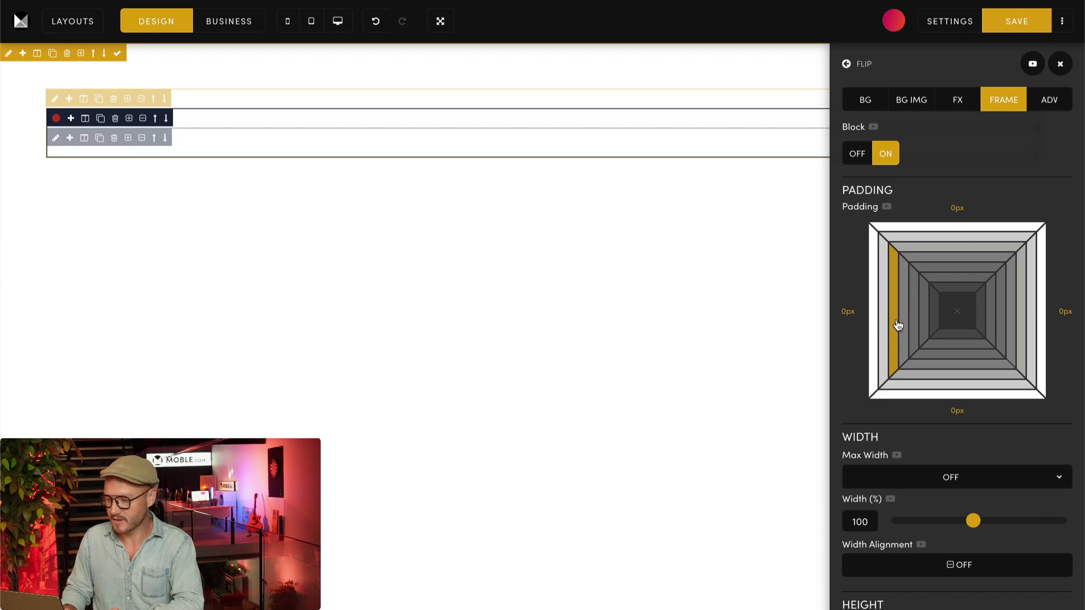
pyautogui.click(896, 289)
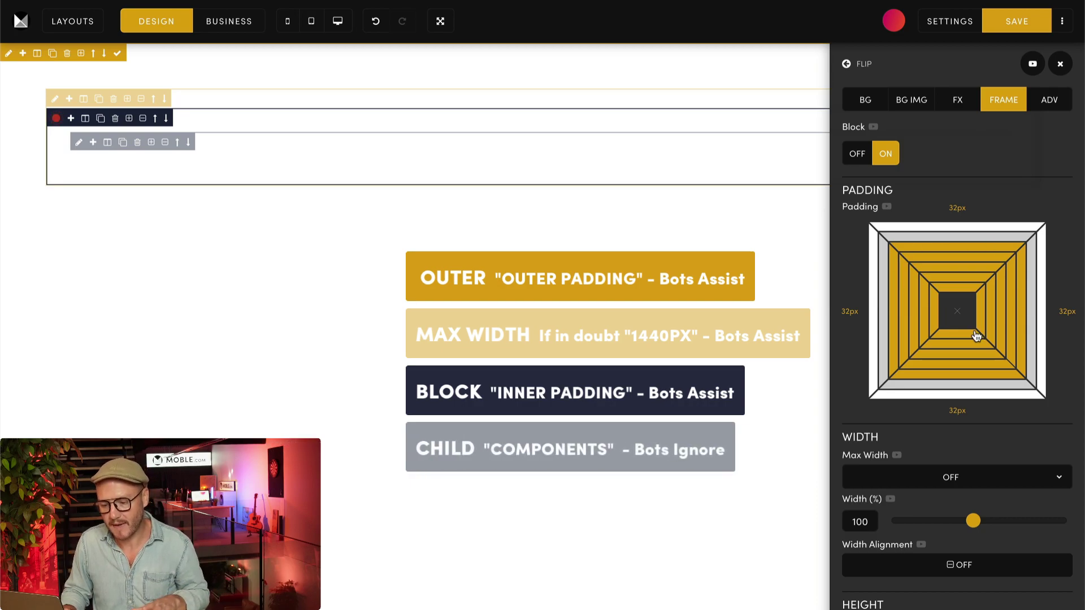
pyautogui.click(1060, 63)
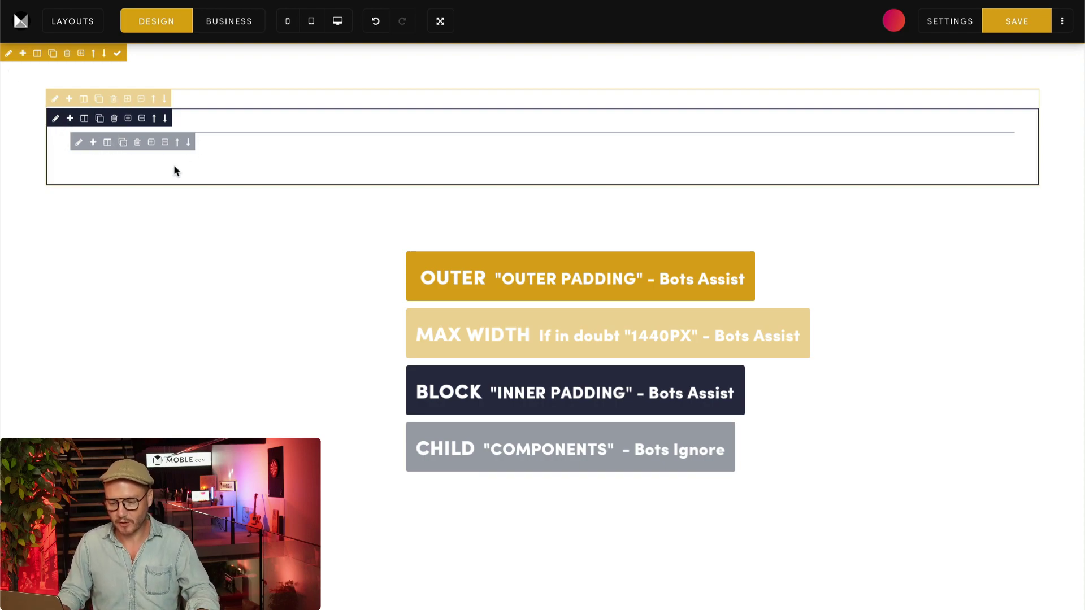
# Add a text component inside the new child frame.
pyautogui.click(93, 148)
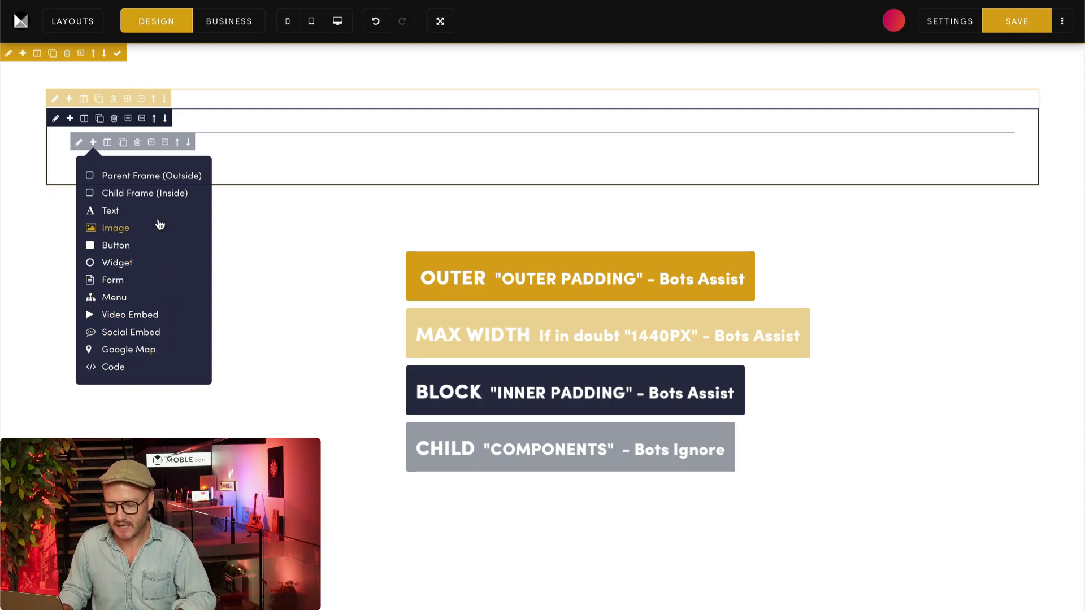
pyautogui.click(116, 211)
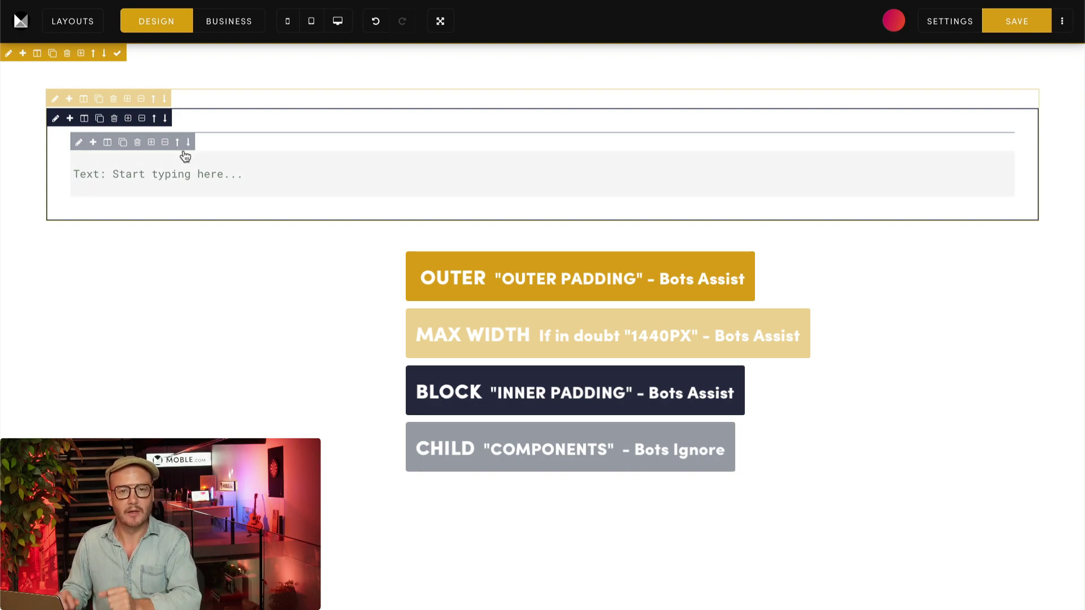
# Add a text component and a button directly inside the dark blue block frame, outside its child frame.
pyautogui.click(70, 118)
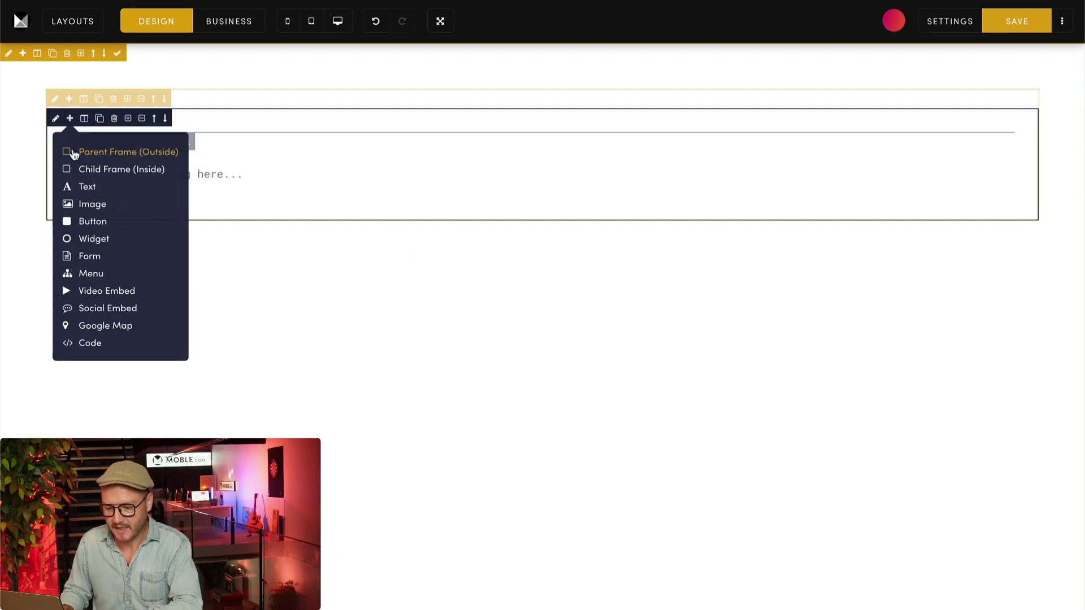
pyautogui.click(84, 189)
pyautogui.click(97, 221)
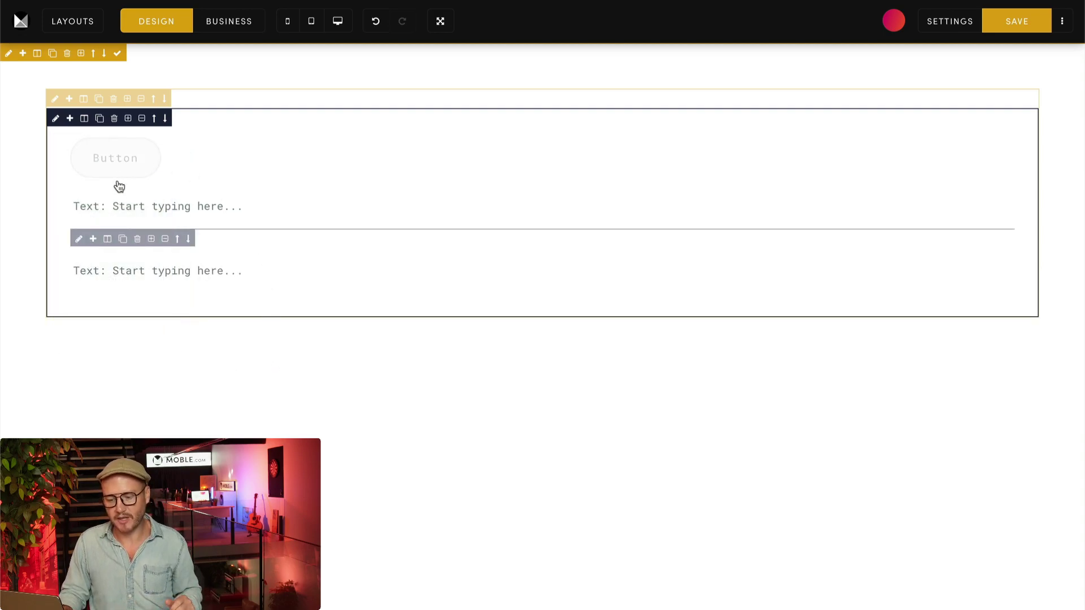
# Delete the text component and the button that sit directly in the block frame.
pyautogui.click(173, 219)
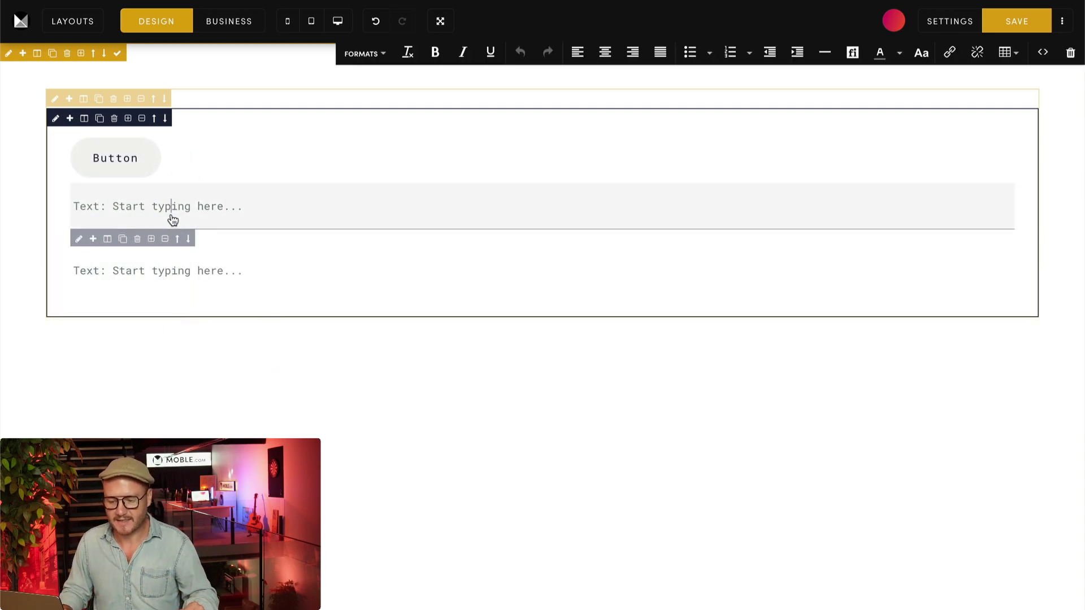
pyautogui.click(1069, 53)
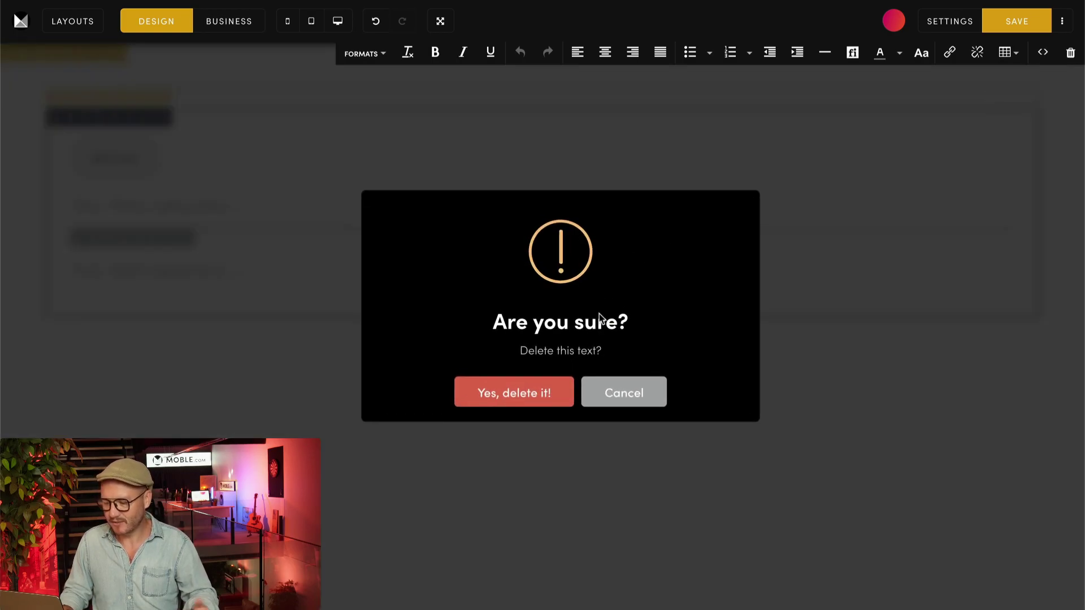
pyautogui.click(557, 385)
pyautogui.click(155, 169)
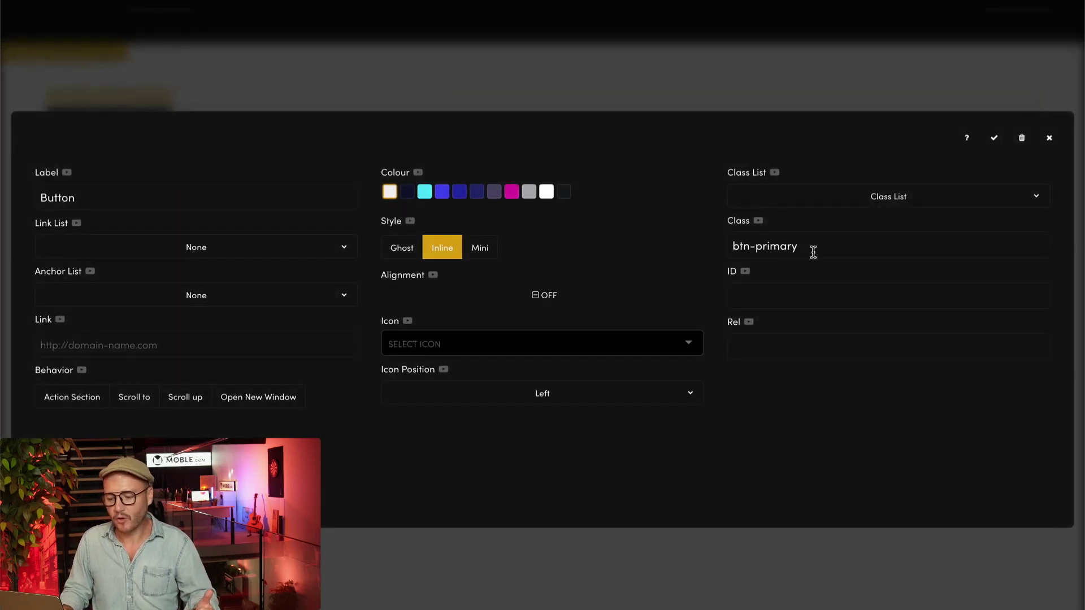
pyautogui.click(1022, 138)
pyautogui.click(520, 393)
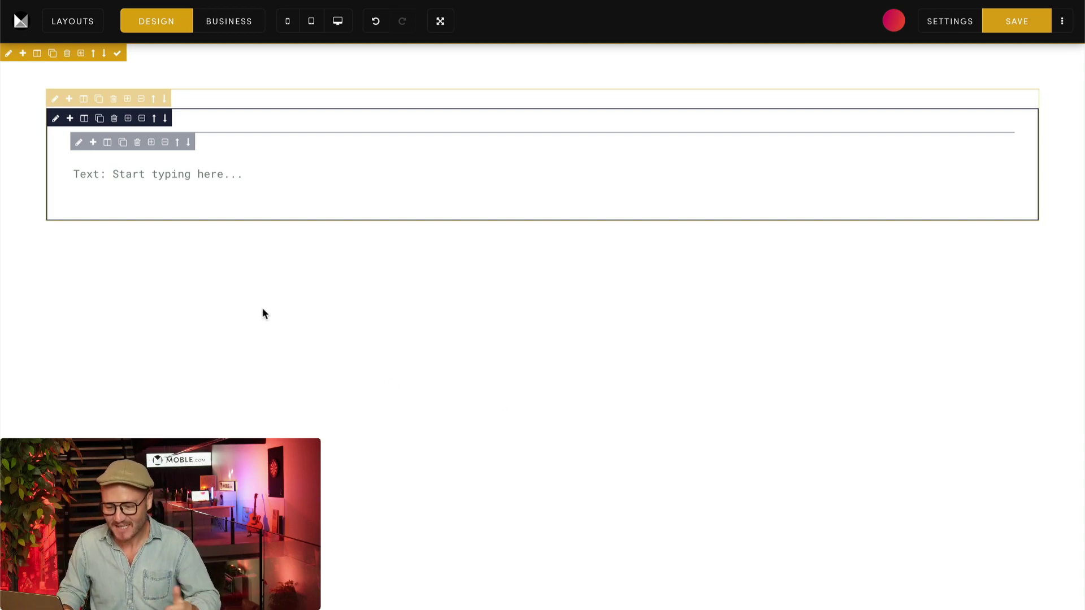
pyautogui.click(70, 118)
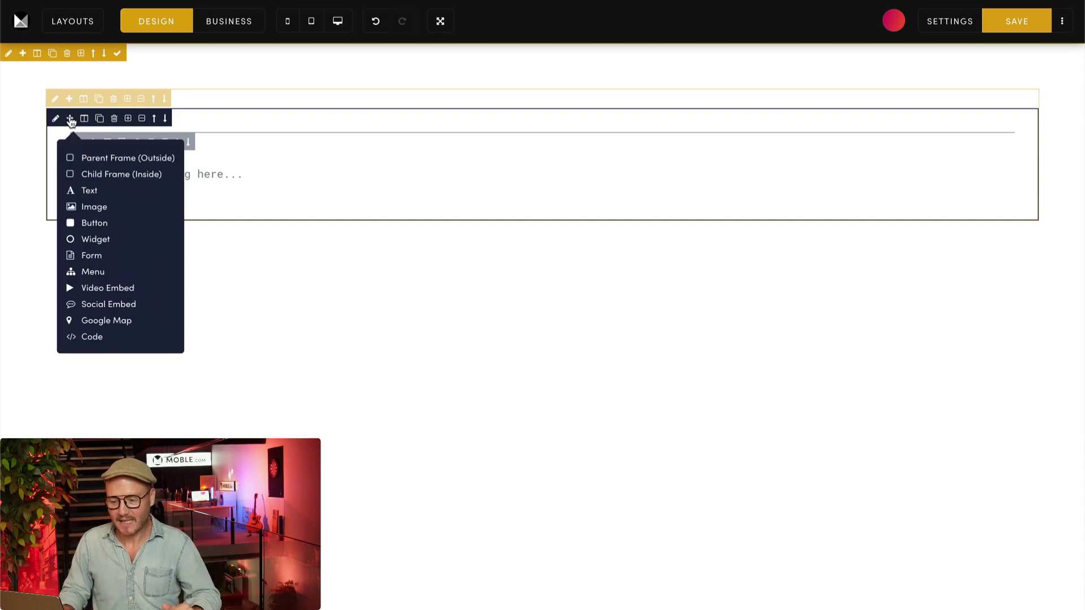
pyautogui.click(129, 170)
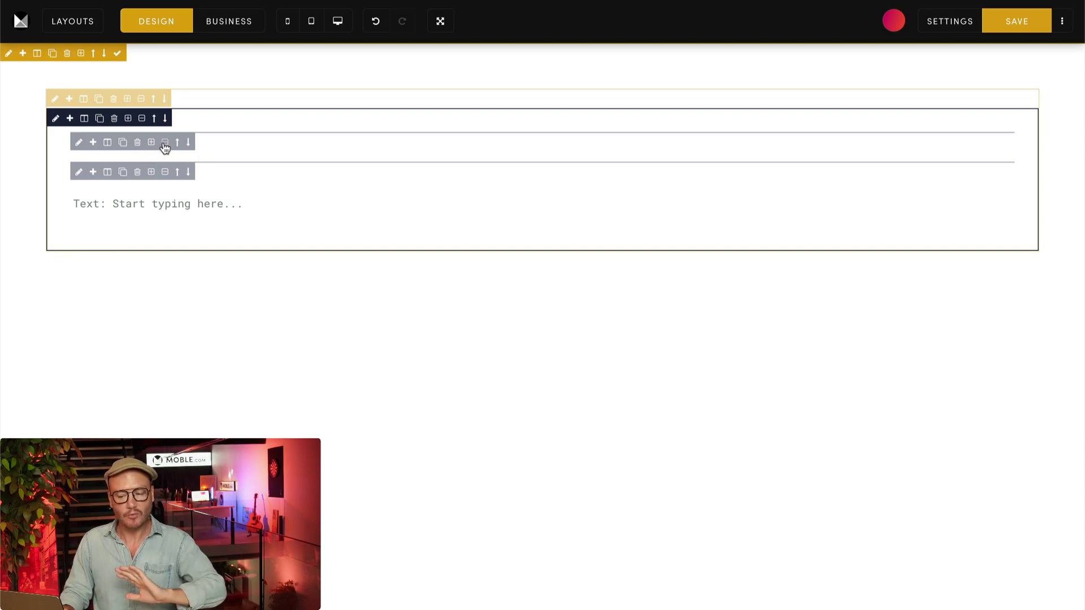
pyautogui.click(165, 144)
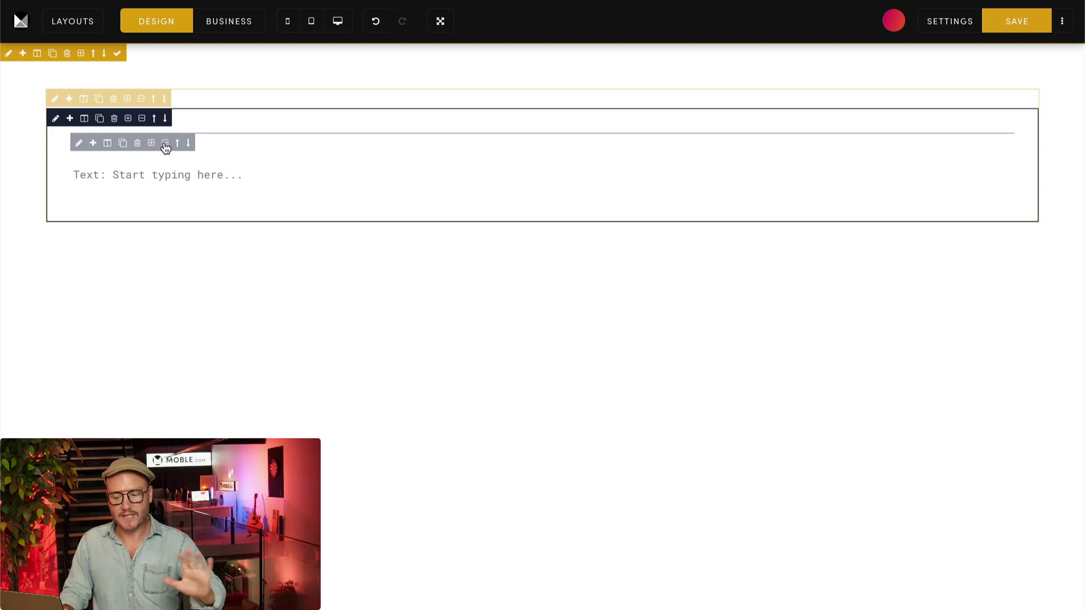
# Add a second child frame at the bottom of the block frame, below the text, and place a button in it.
pyautogui.click(70, 120)
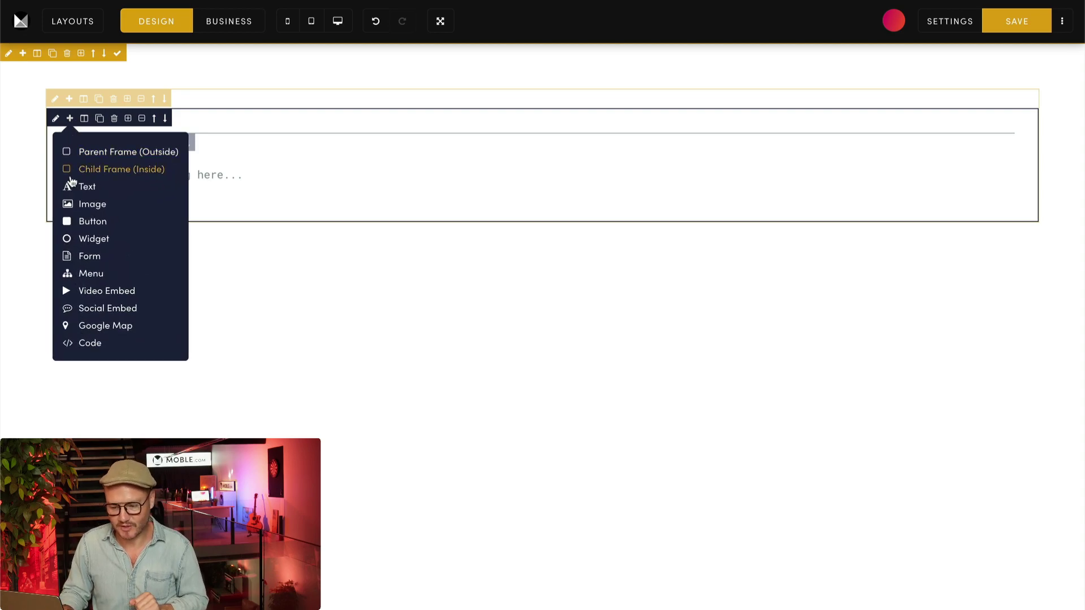
pyautogui.click(134, 171)
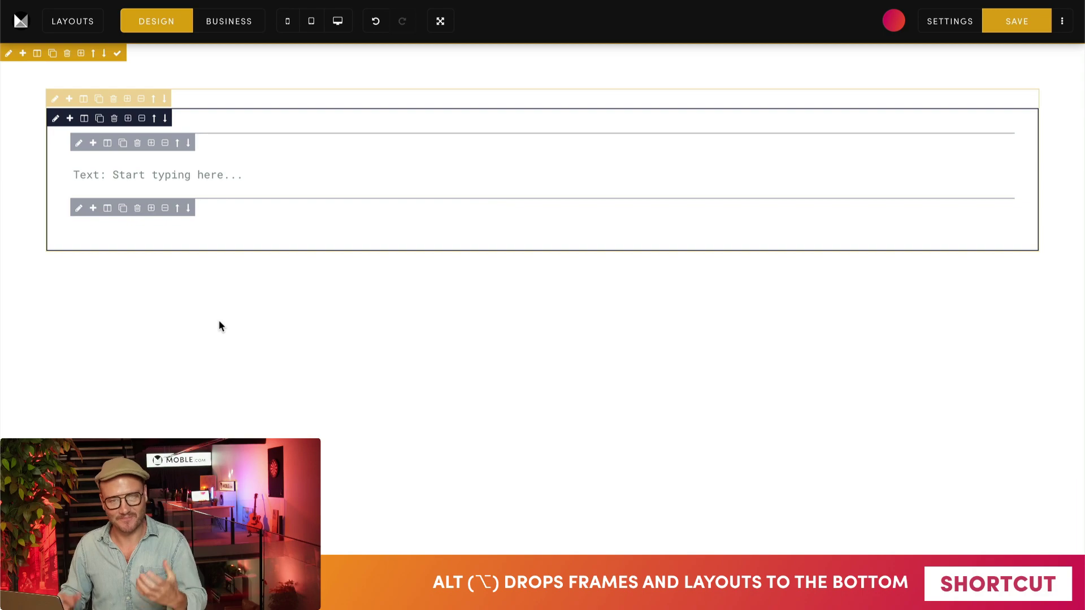
pyautogui.click(93, 210)
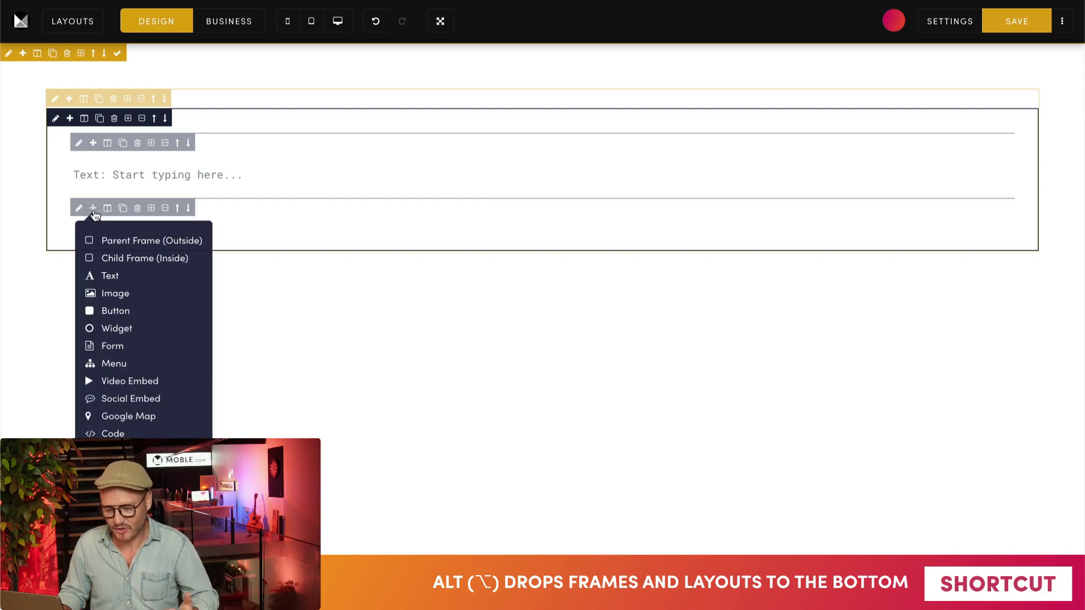
pyautogui.click(116, 312)
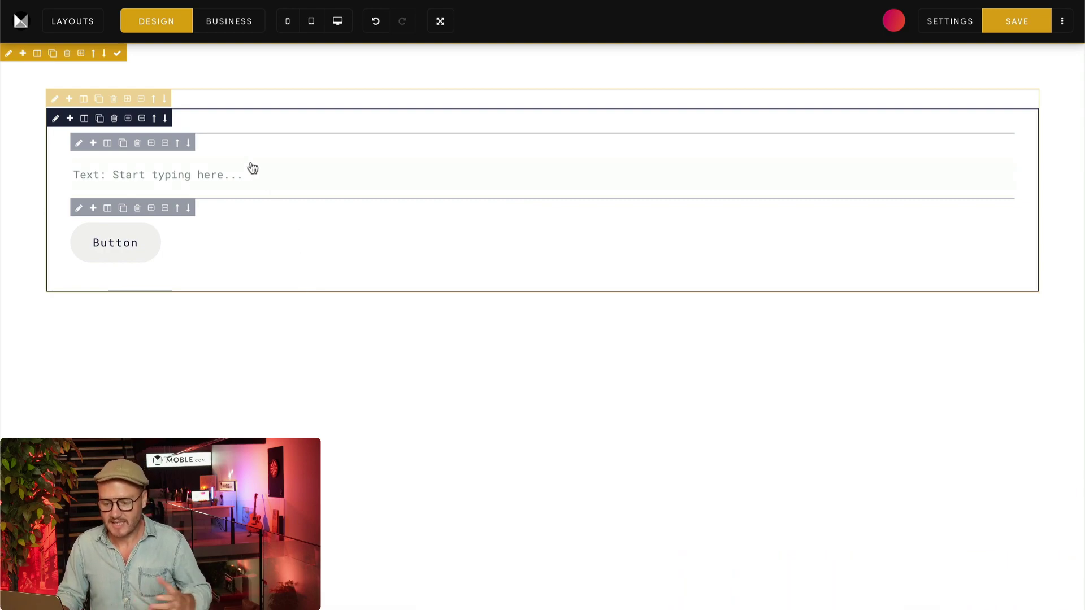
# Move the text's child frame below the button's child frame, and move it back up.
pyautogui.click(189, 143)
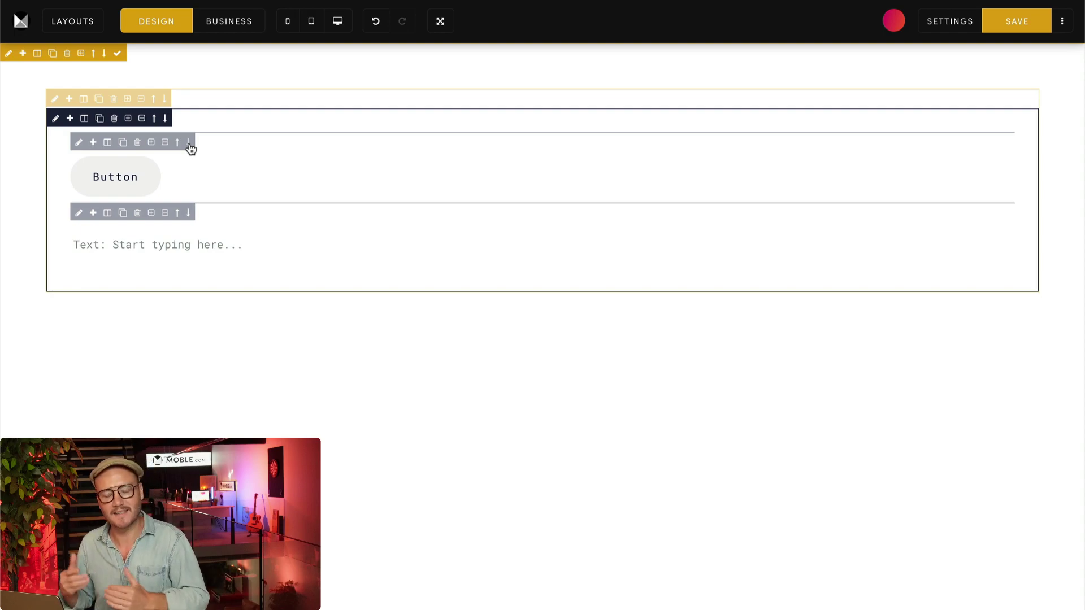
pyautogui.click(178, 213)
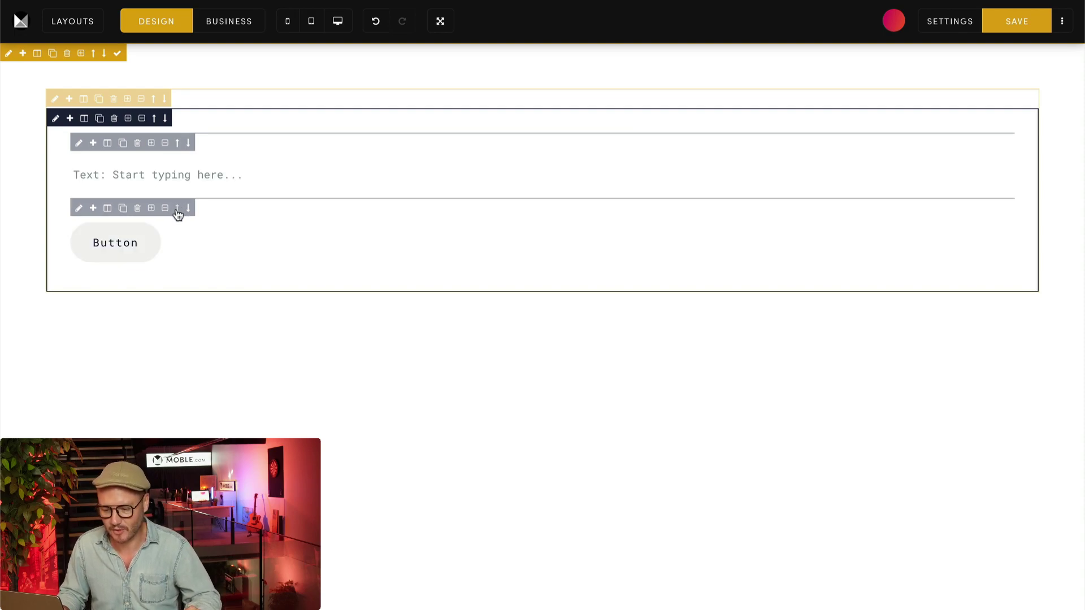
# Try a 64px top padding on the button's child frame, and reset its padding to 0px.
pyautogui.click(81, 208)
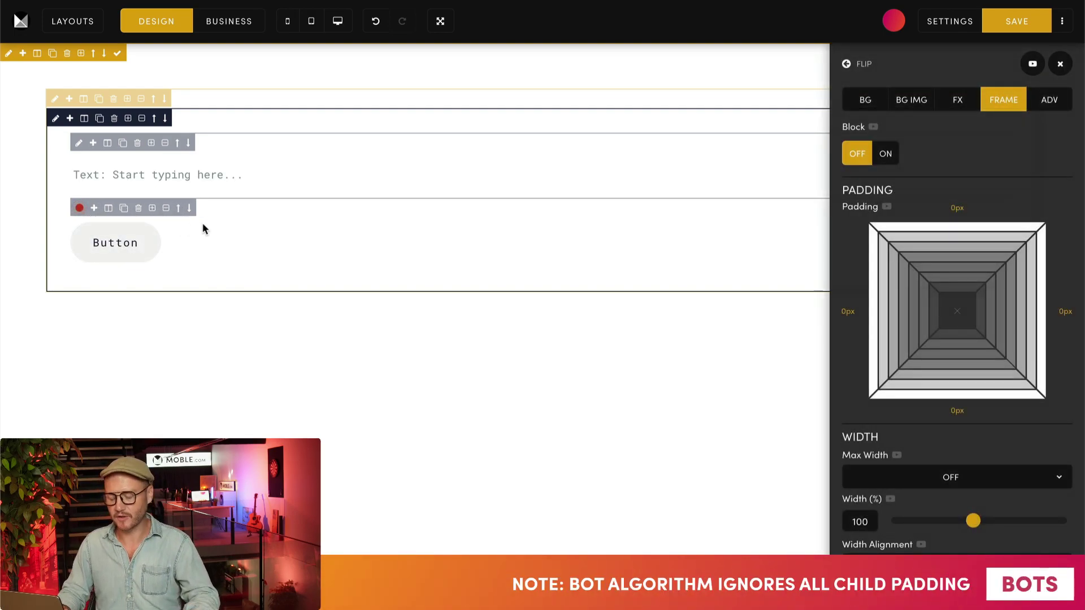
pyautogui.click(975, 232)
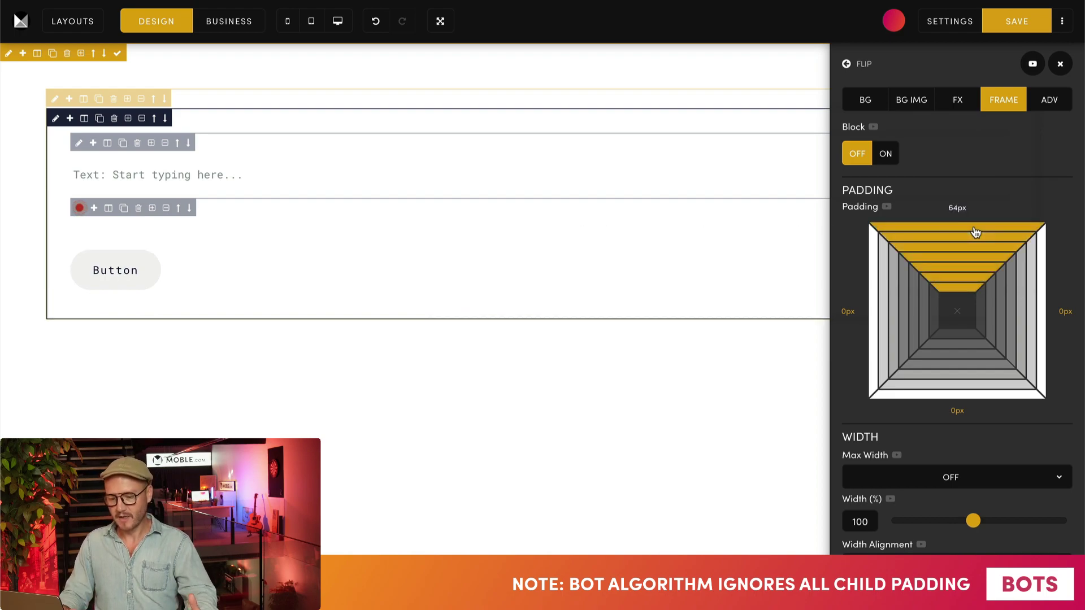
pyautogui.click(961, 309)
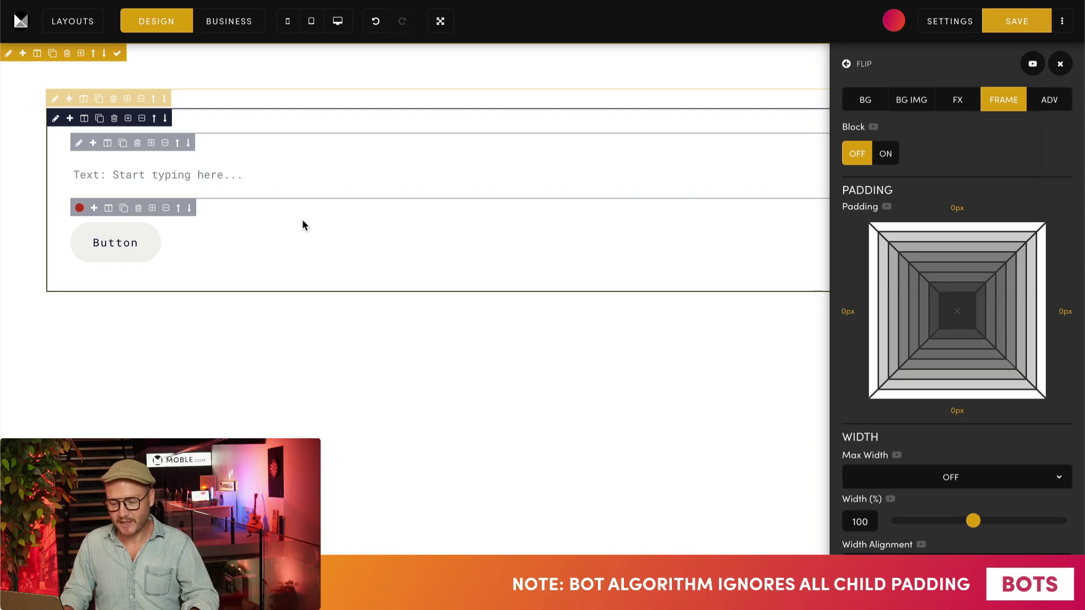
# Delete the button's child frame, the text's child frame, and the block frame that contained them, leaving the max-width frame empty.
pyautogui.click(138, 208)
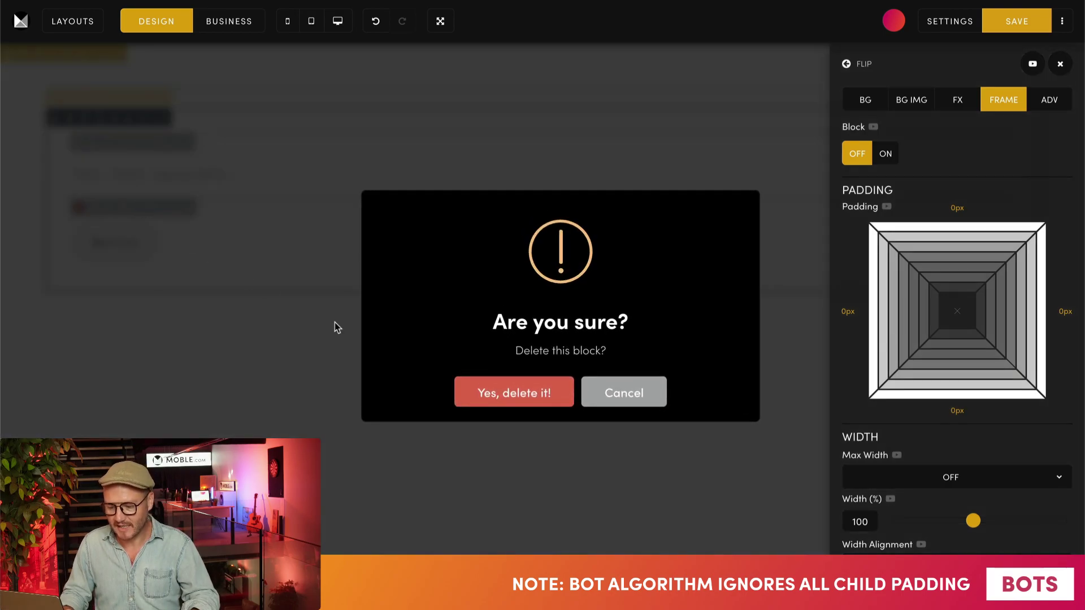
pyautogui.click(471, 383)
pyautogui.click(141, 142)
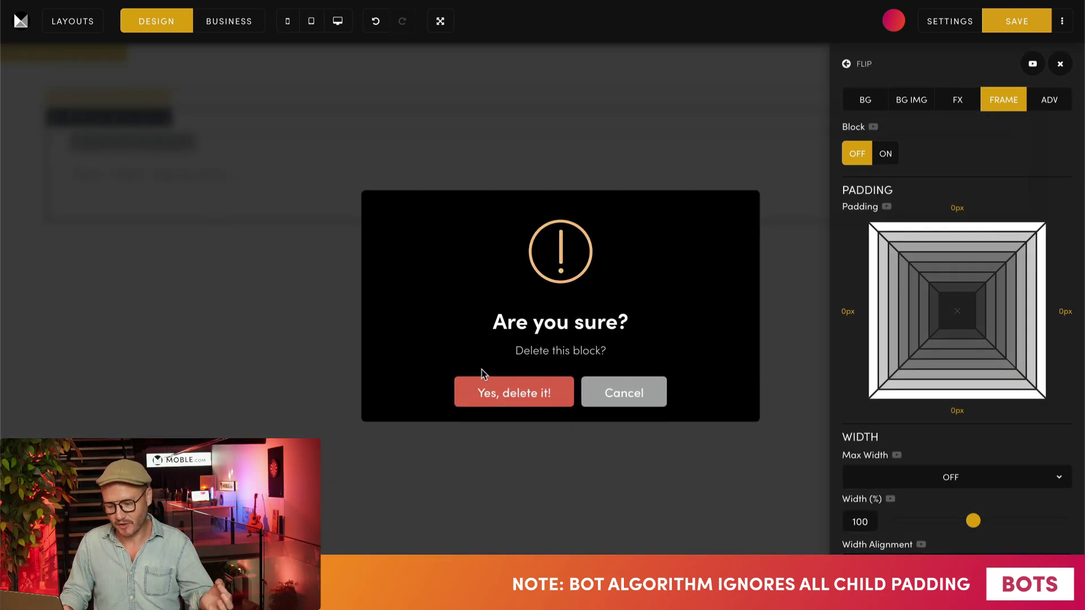
pyautogui.click(494, 384)
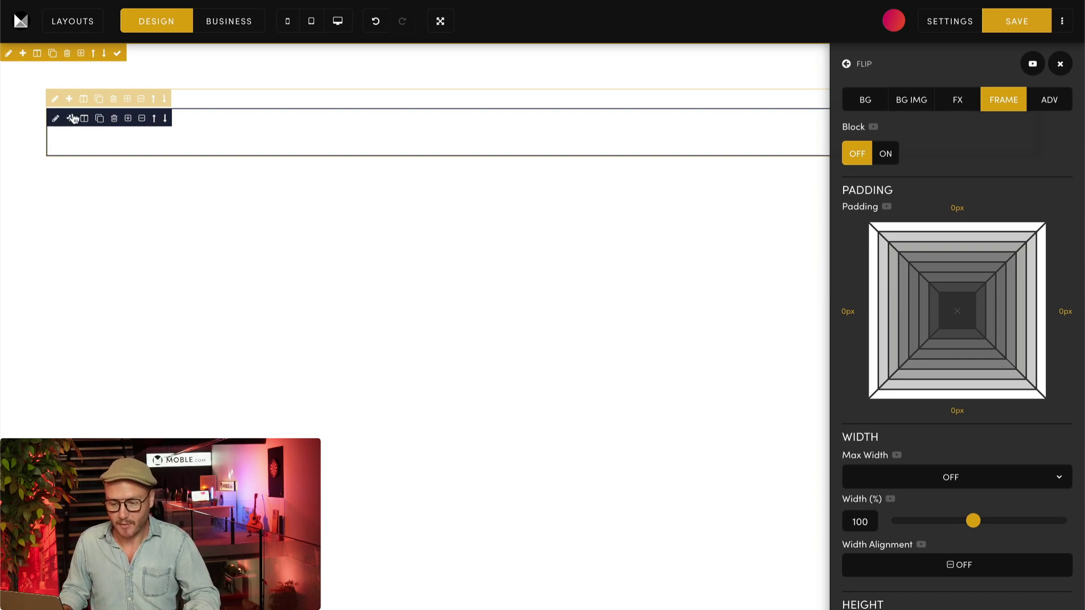
pyautogui.click(114, 120)
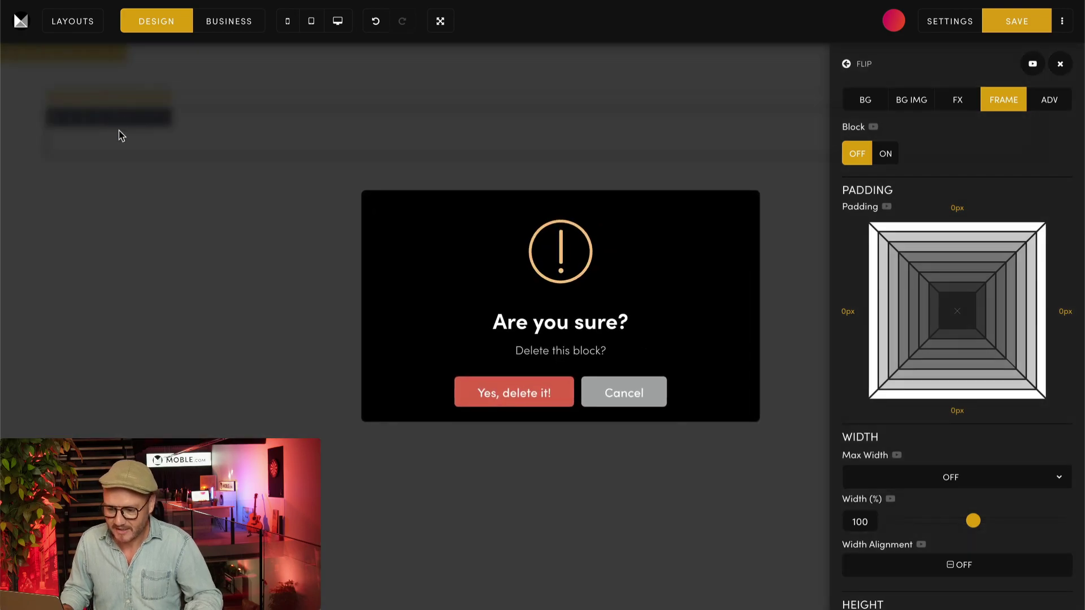
pyautogui.click(504, 395)
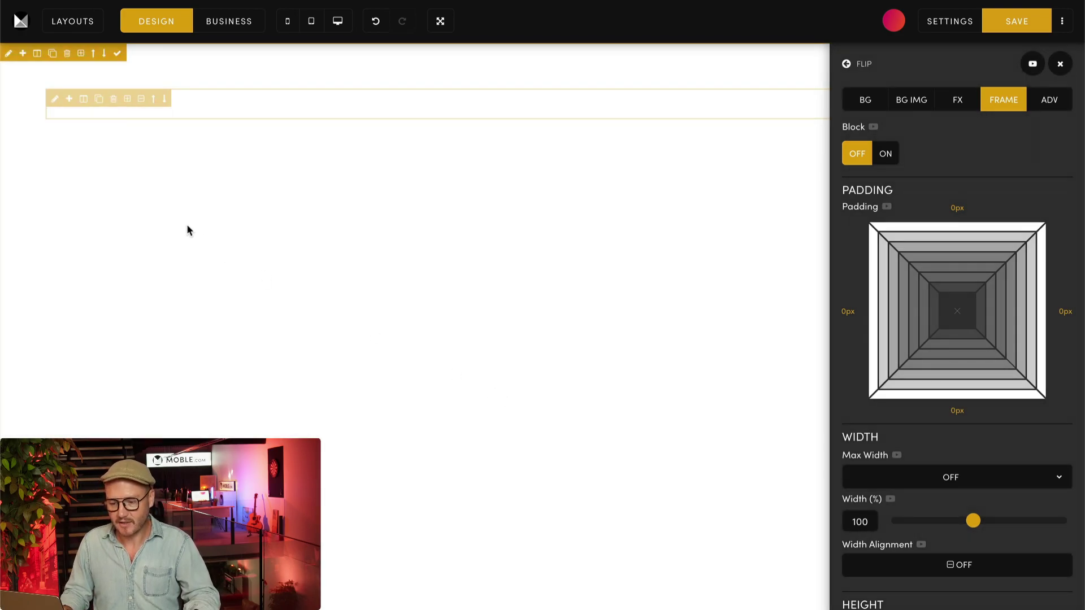
# Split the max-width frame into two equal 1/2 columns, and check the frame settings of the first column's block frame.
pyautogui.click(83, 104)
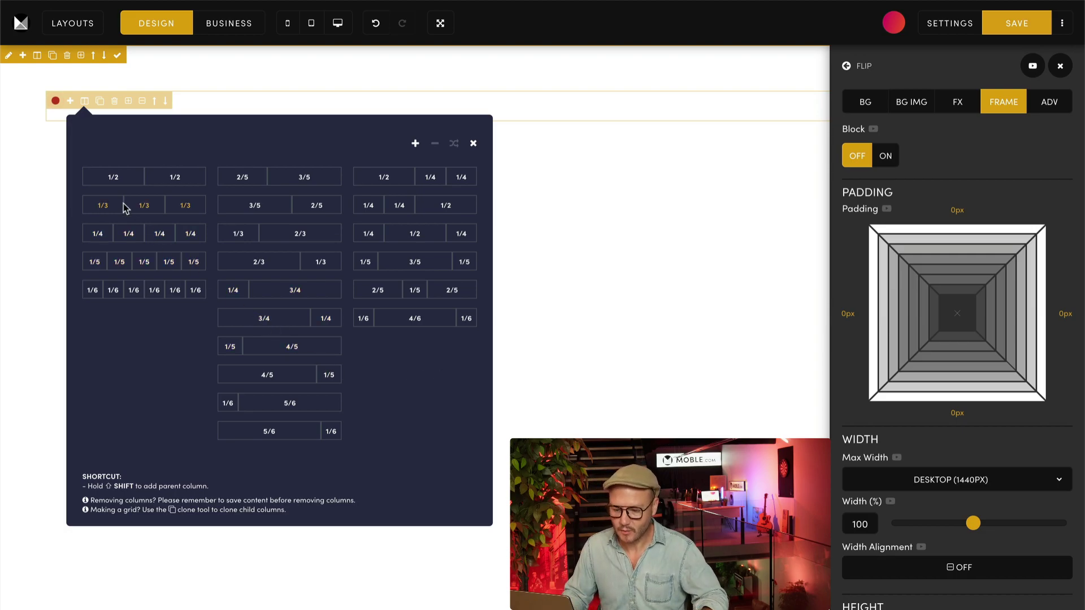
pyautogui.click(194, 182)
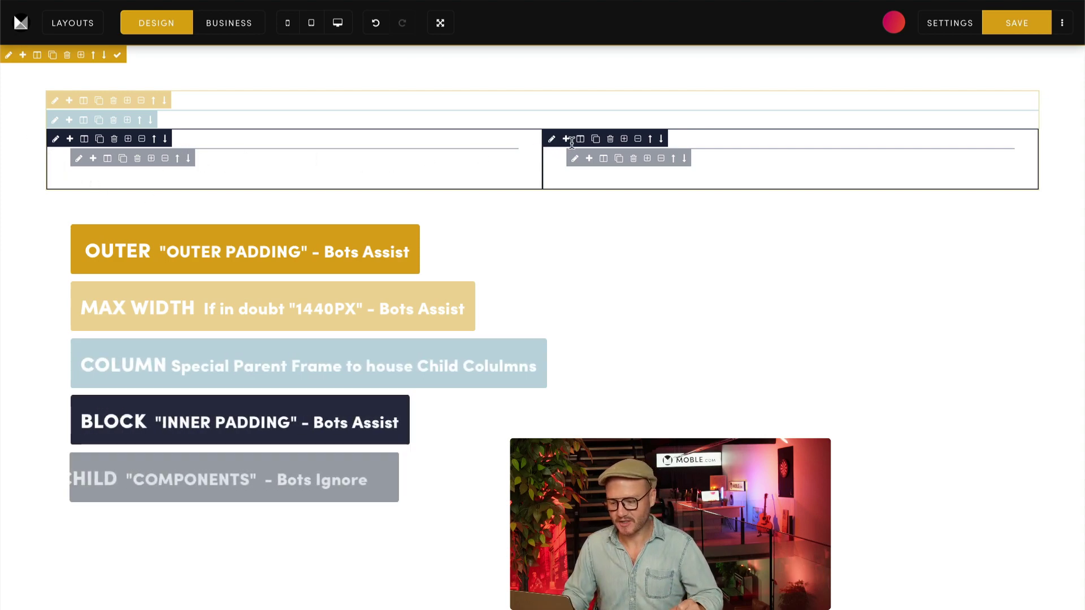
pyautogui.click(55, 139)
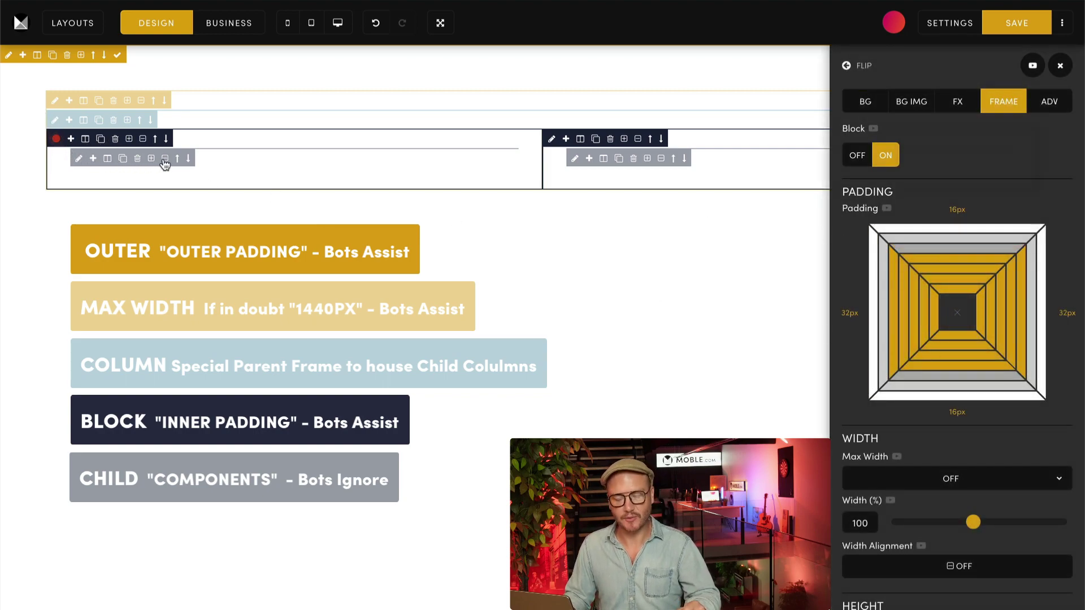
pyautogui.click(1060, 65)
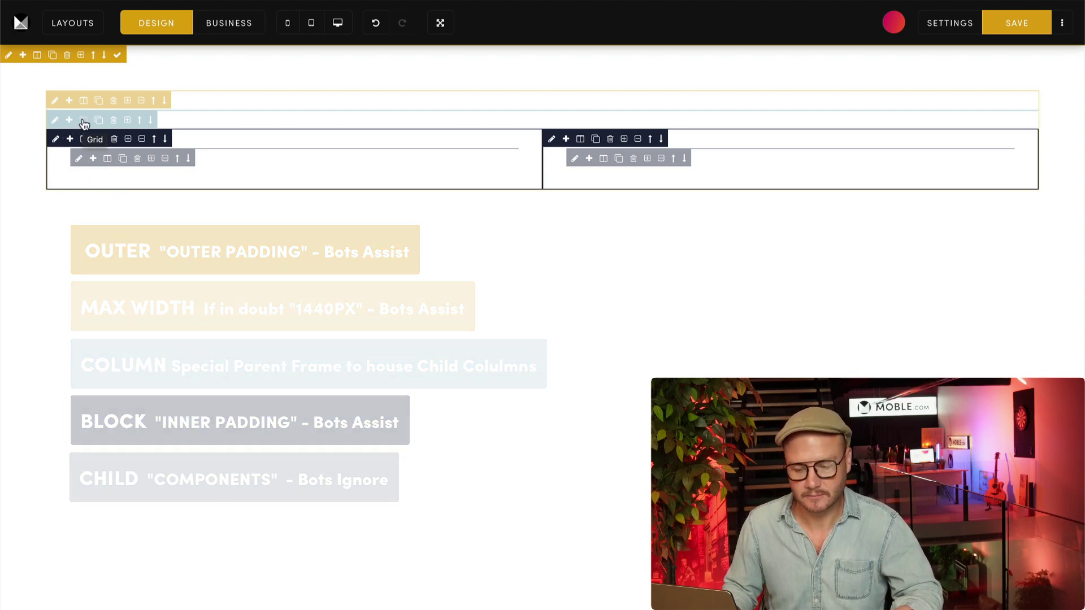
# Change the column frame's grid to three equal 1/3 columns.
pyautogui.click(83, 121)
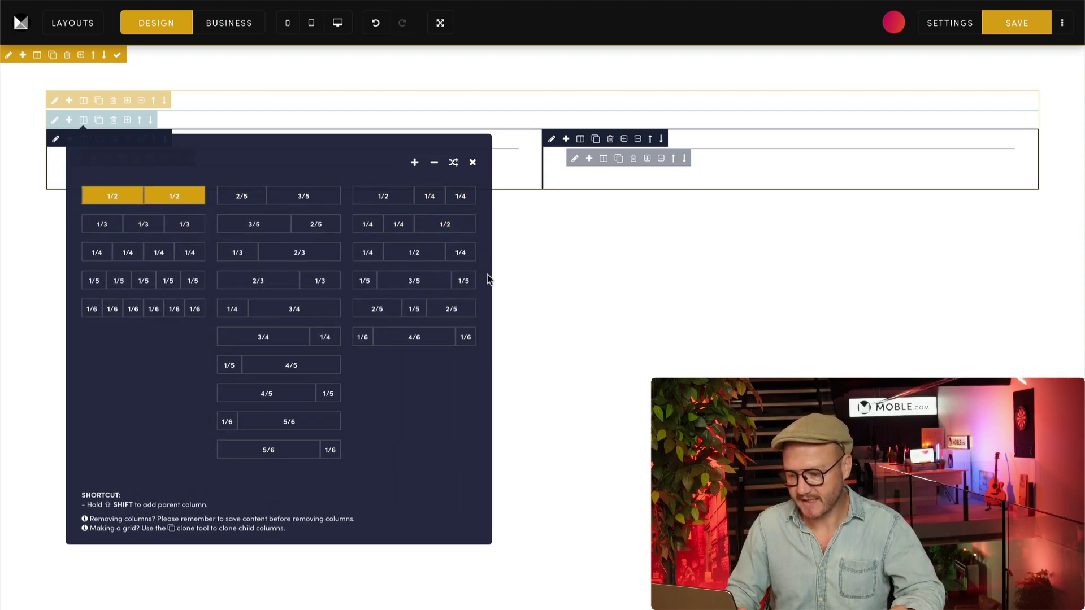
pyautogui.click(184, 223)
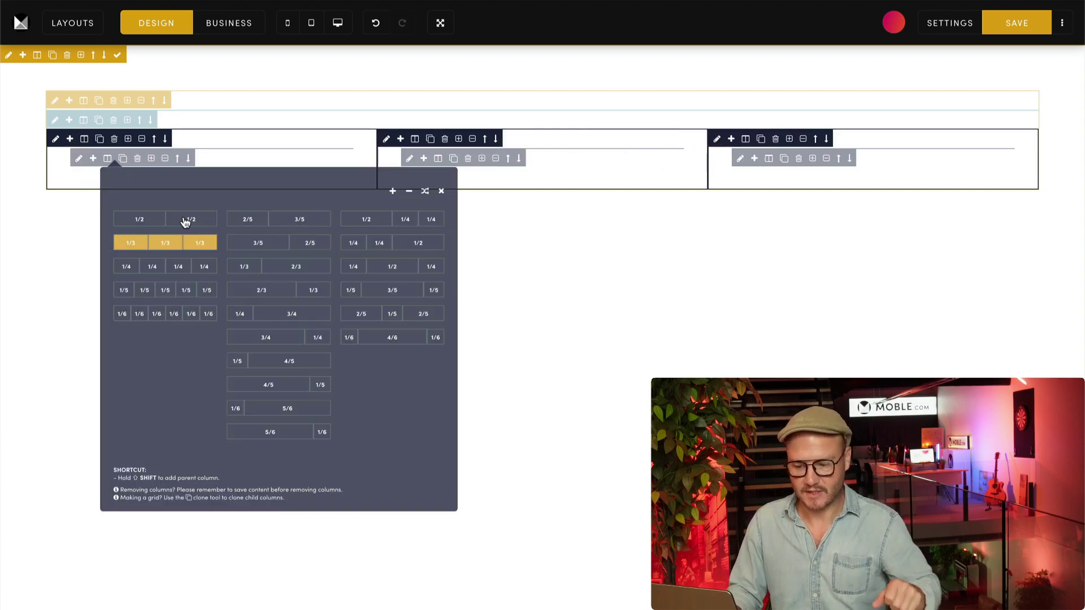
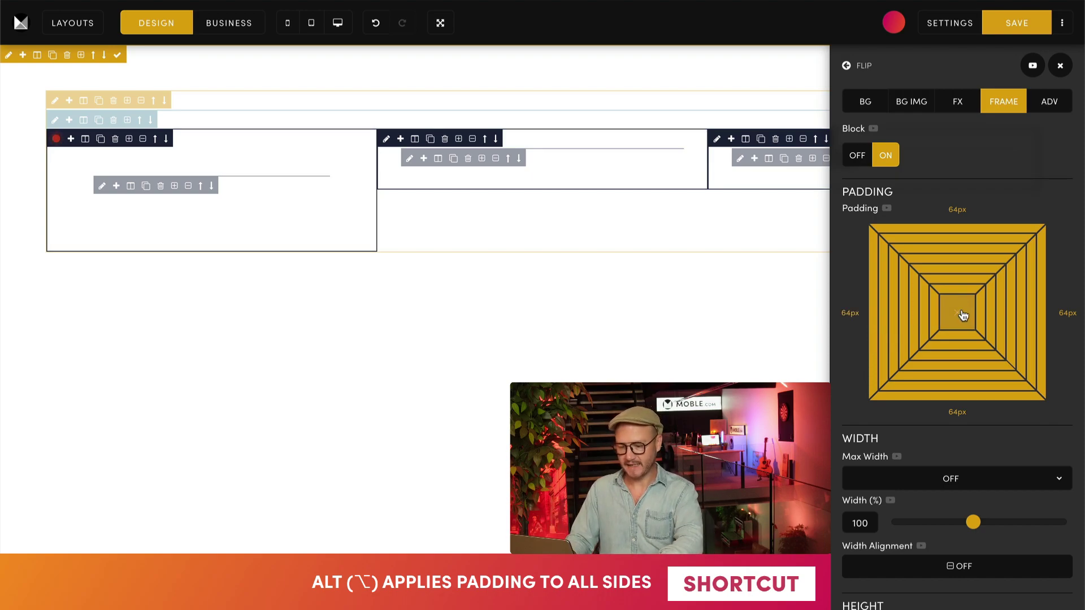
# Reset the first column's block padding to 0px, and try 8px, 32px and 64px on all its sides at once.
pyautogui.click(963, 315)
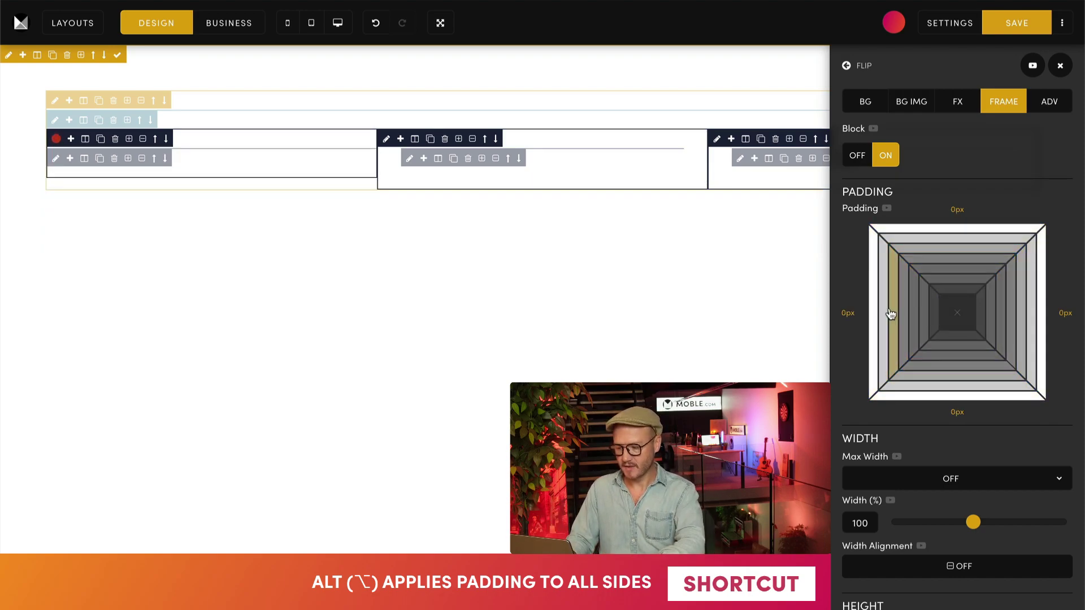
pyautogui.keyDown('alt'); pyautogui.click(916, 314); pyautogui.keyUp('alt')
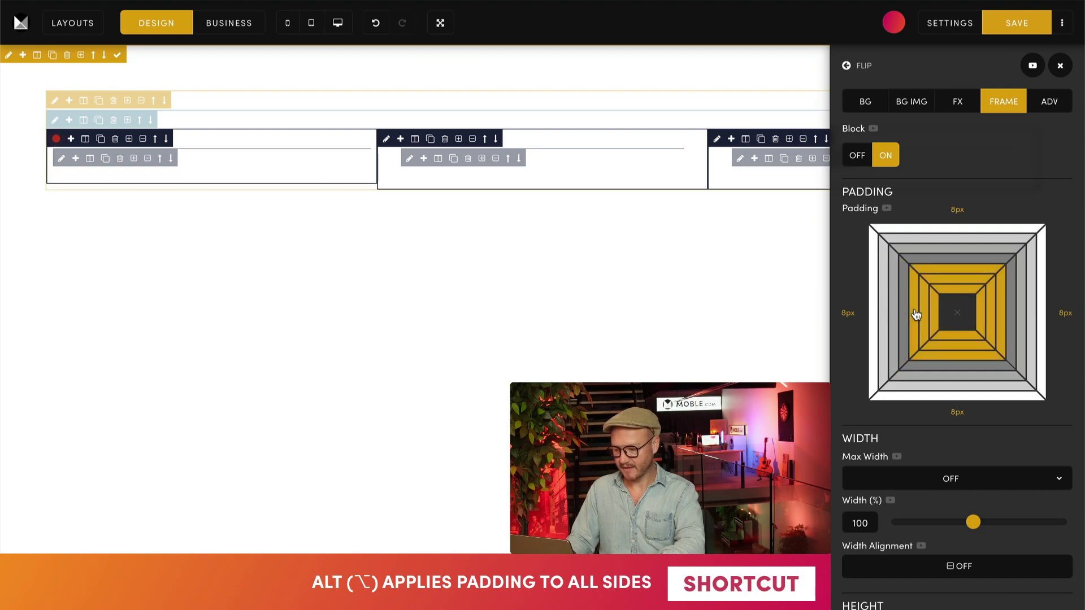
pyautogui.keyDown('alt'); pyautogui.click(893, 315); pyautogui.keyUp('alt')
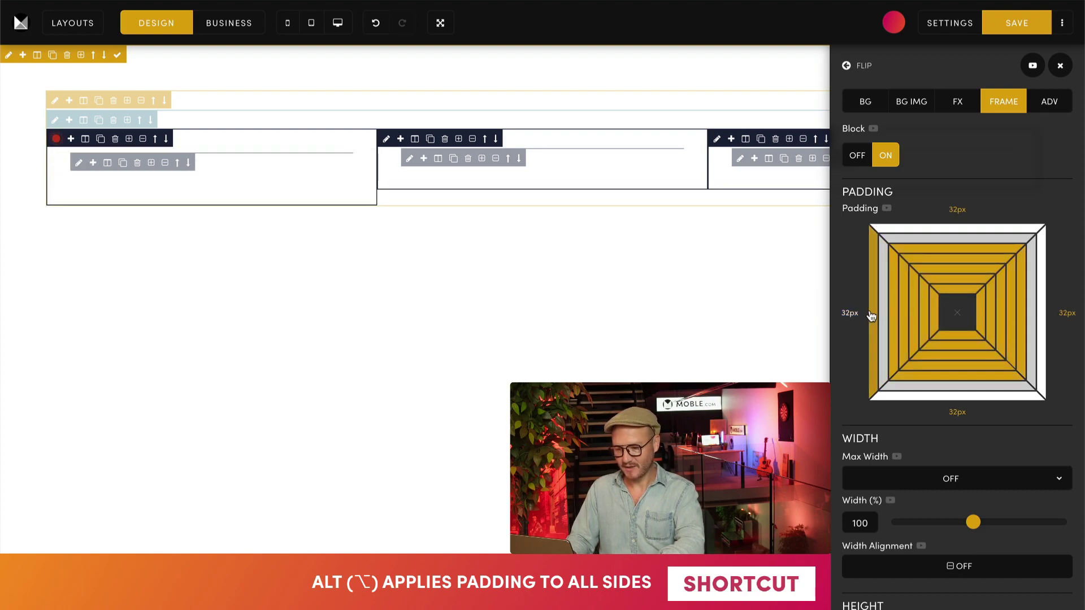
pyautogui.keyDown('alt'); pyautogui.click(873, 314); pyautogui.keyUp('alt')
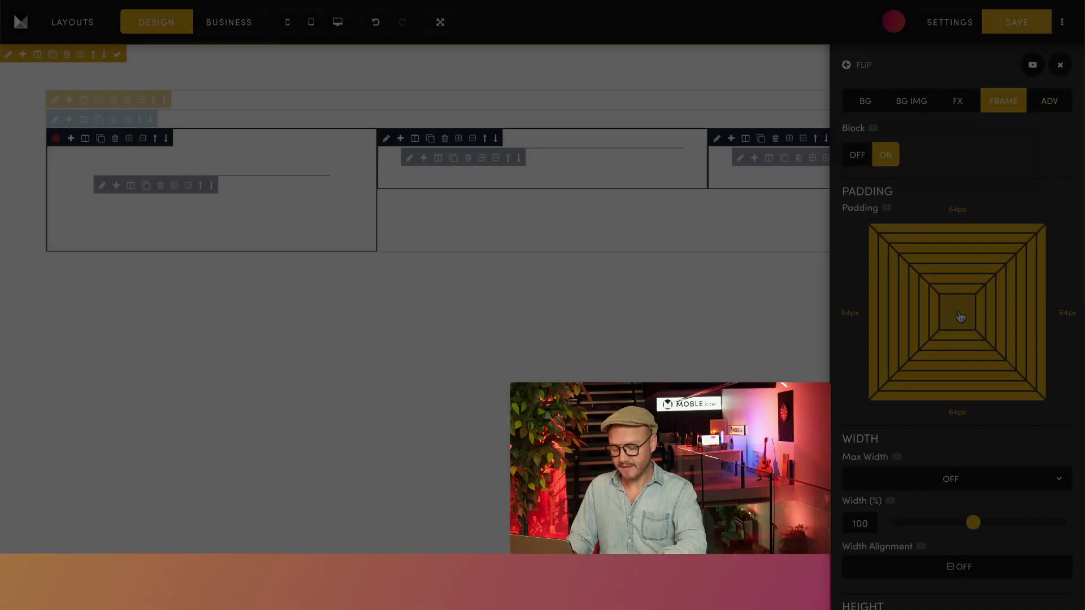
# Reset the first block frame's padding to 0px, and try 64px left and bottom padding on all three columns at once.
pyautogui.click(957, 312)
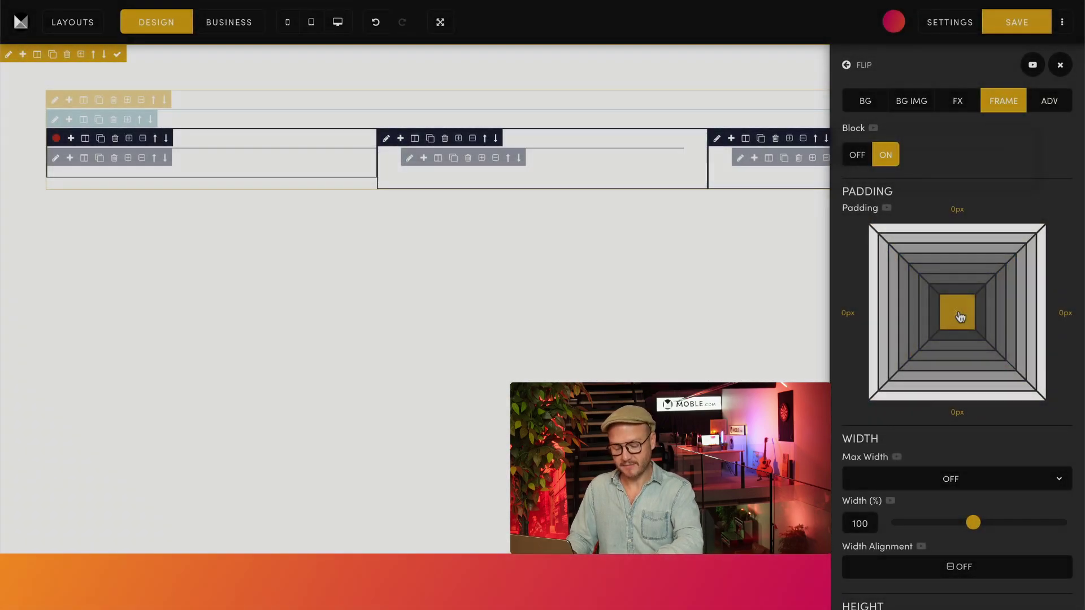
pyautogui.keyDown('ctrl'); pyautogui.click(873, 317); pyautogui.keyUp('ctrl')
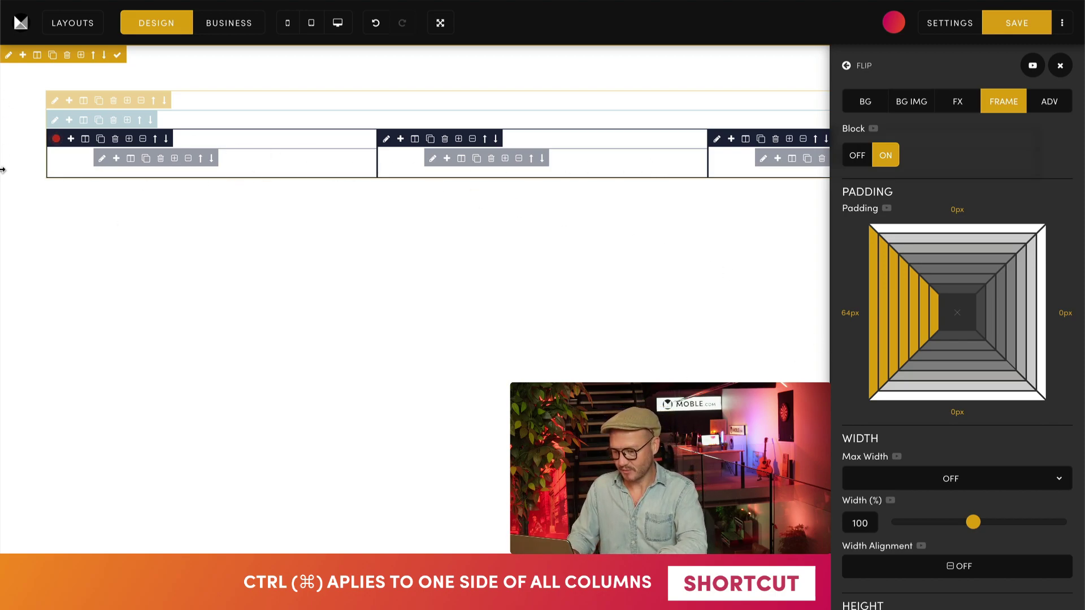
pyautogui.click(993, 396)
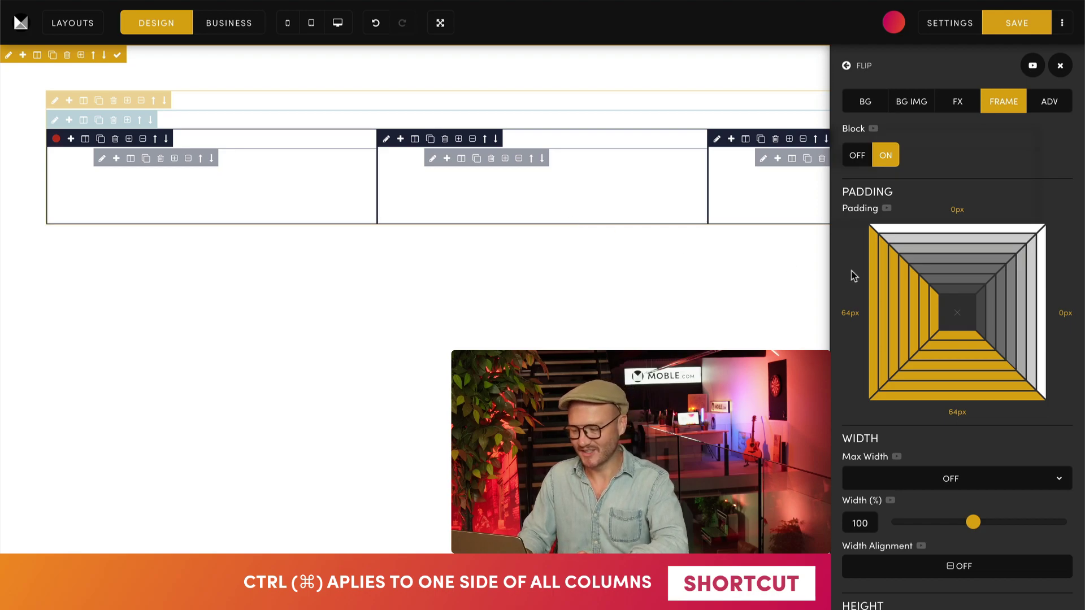
# Try 64px padding all round on all three columns, and settle on 32px left and right with 16px top and bottom.
pyautogui.click(957, 314)
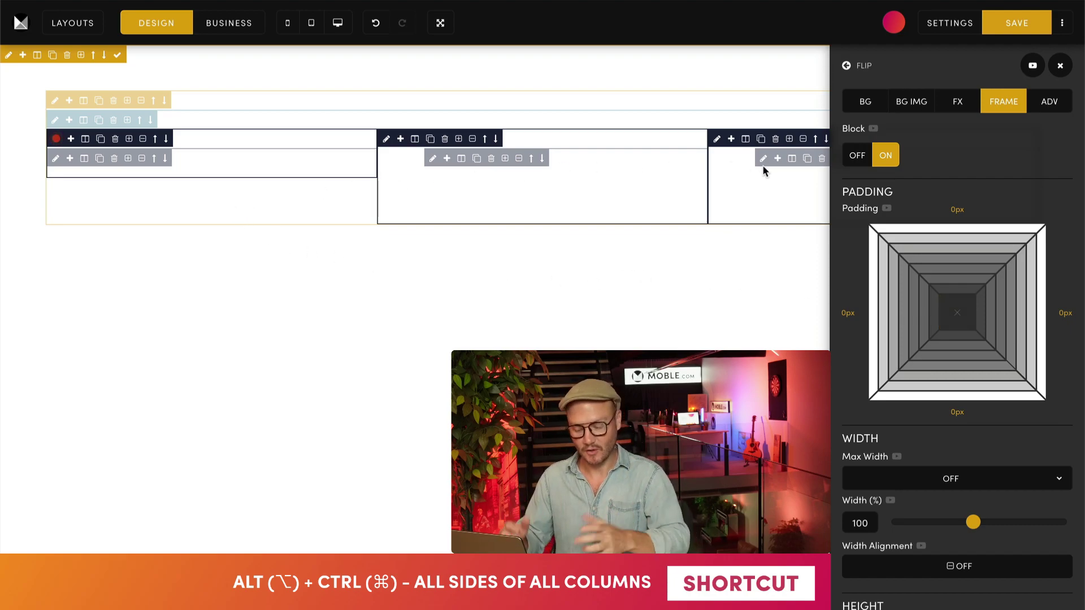
pyautogui.keyDown('ctrl'); pyautogui.keyDown('alt'); pyautogui.click(875, 306); pyautogui.keyUp('alt'); pyautogui.keyUp('ctrl')
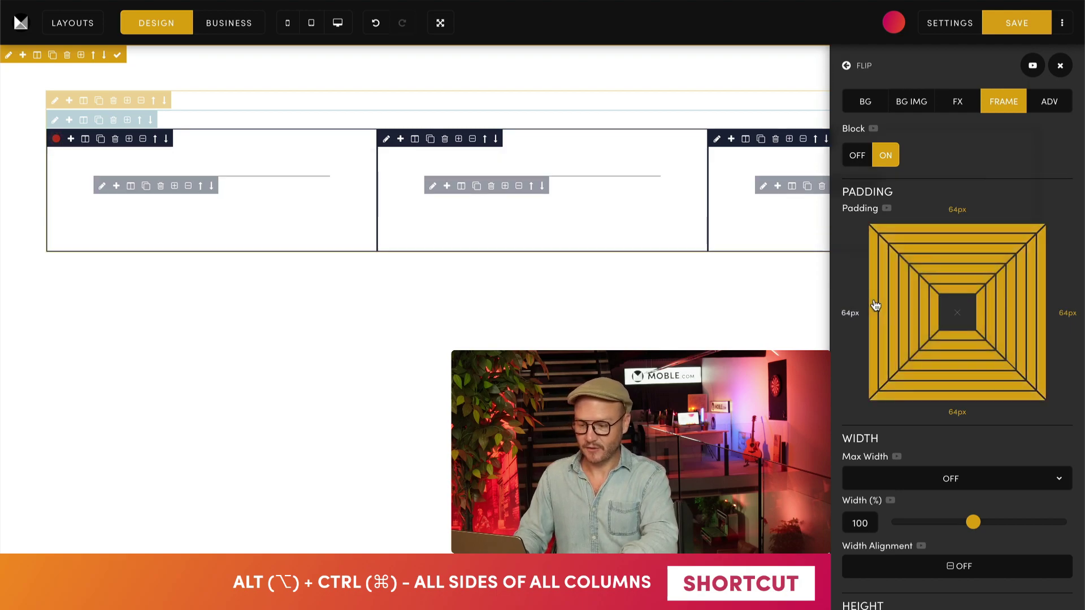
pyautogui.keyDown('ctrl'); pyautogui.keyDown('alt'); pyautogui.click(893, 303); pyautogui.keyUp('alt'); pyautogui.keyUp('ctrl')
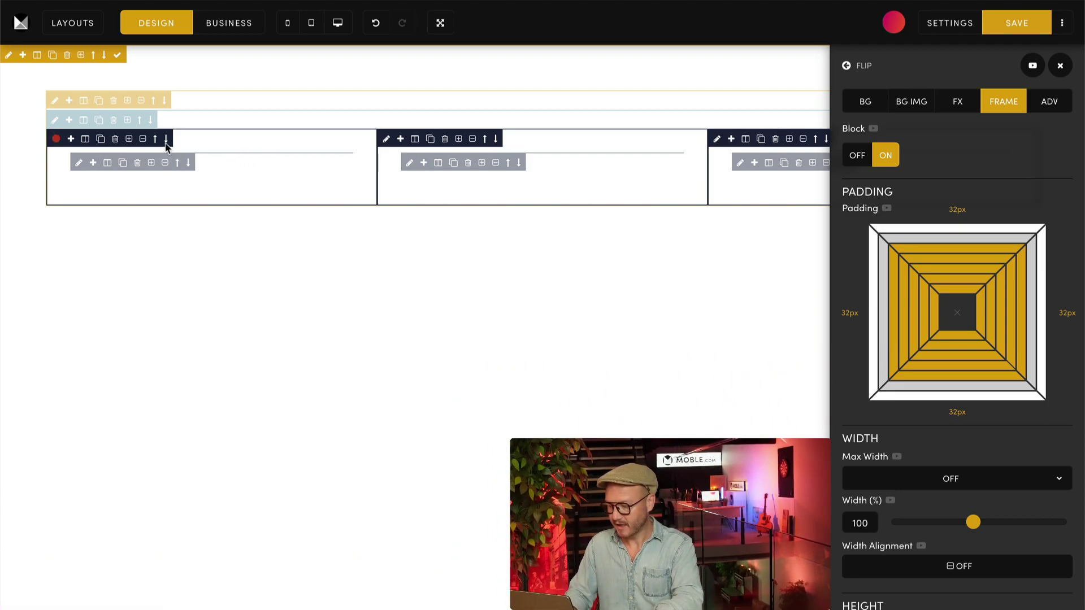
pyautogui.click(954, 253)
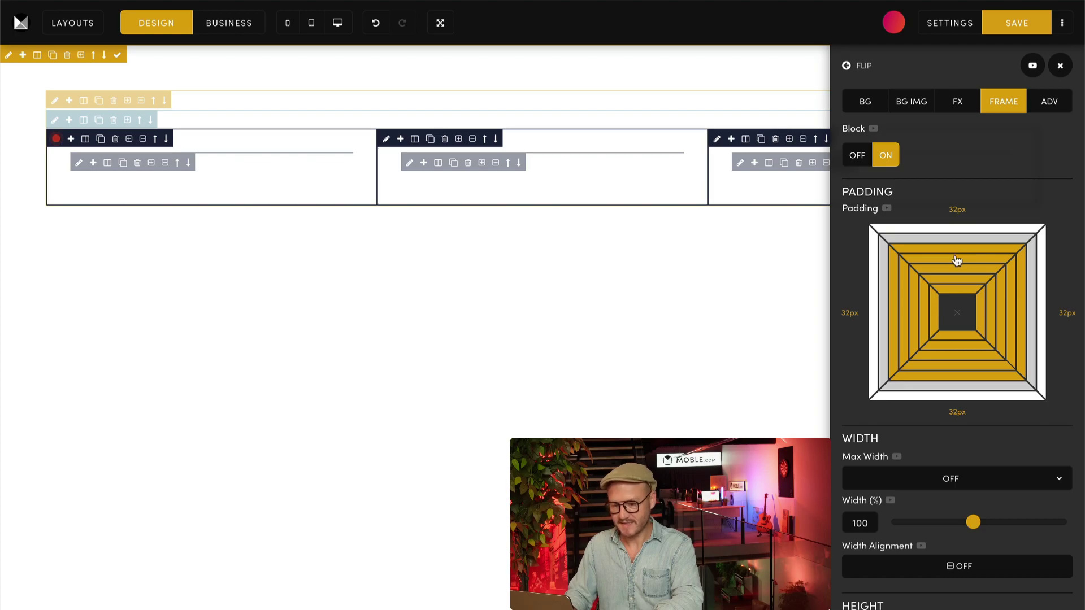
pyautogui.click(941, 367)
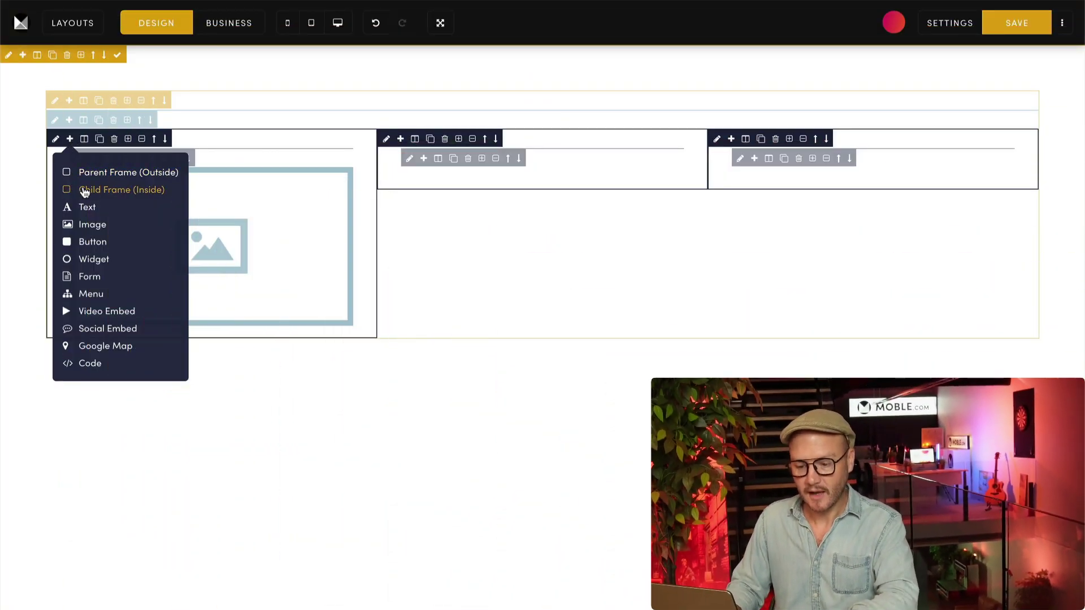
# Add a child frame above the image in the first column, and place a text component reading "Title" in it.
pyautogui.click(96, 189)
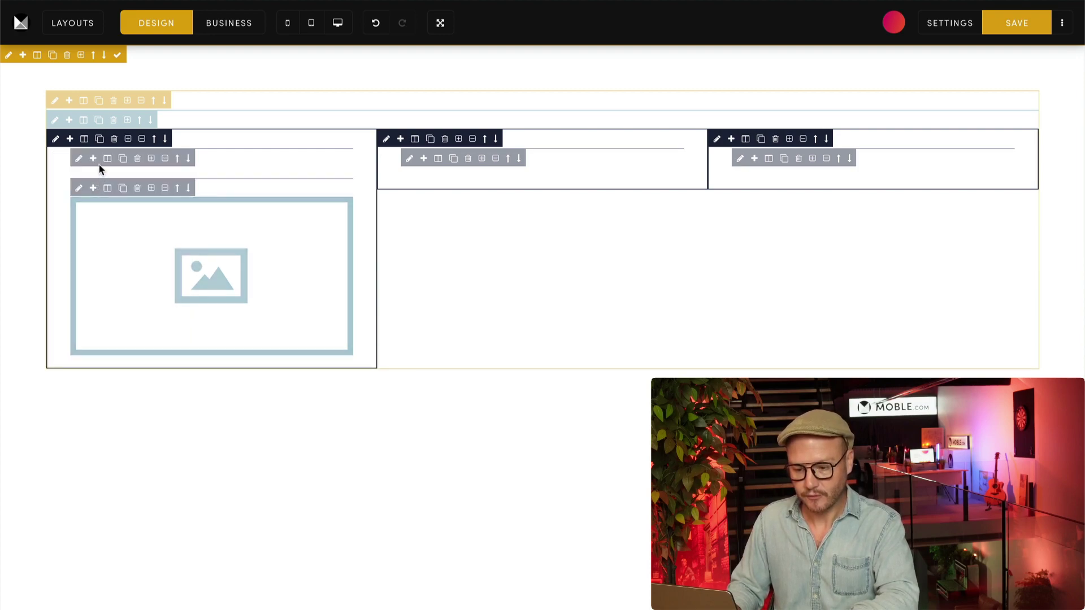
pyautogui.click(94, 160)
pyautogui.click(119, 225)
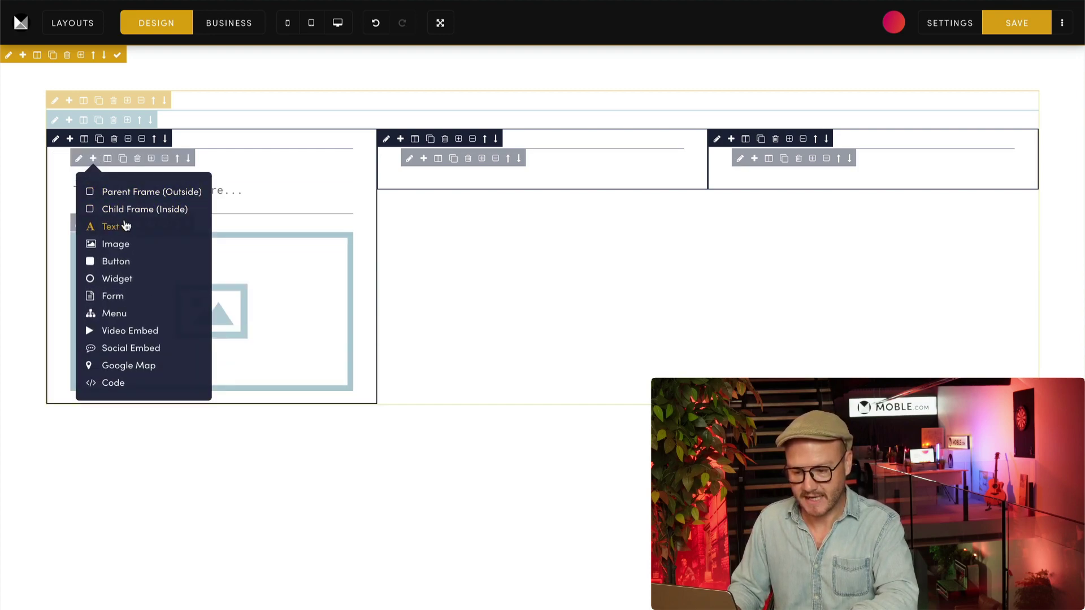
pyautogui.click(205, 199)
pyautogui.tripleClick(206, 200)
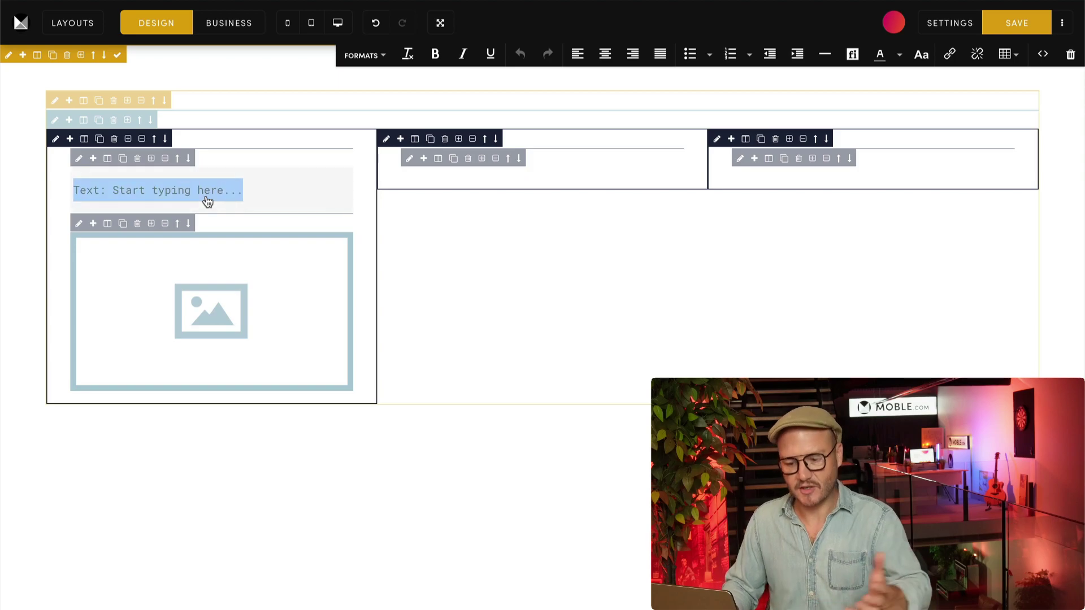
pyautogui.write('Title')
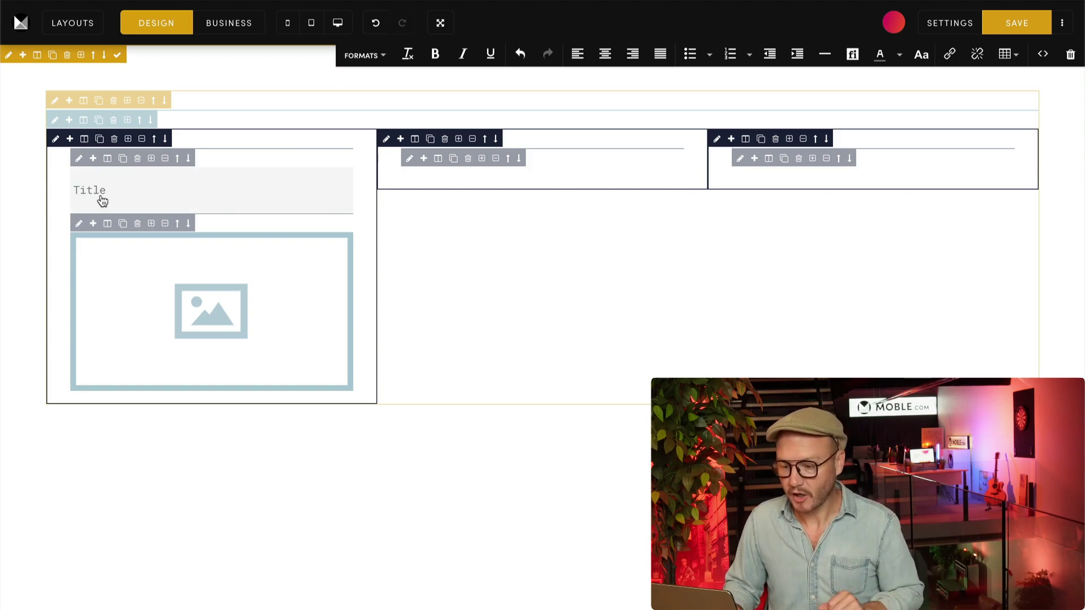
# Format the word "Title" as Heading 3, trying Style 2 and settling on Style 3.
pyautogui.doubleClick(96, 192)
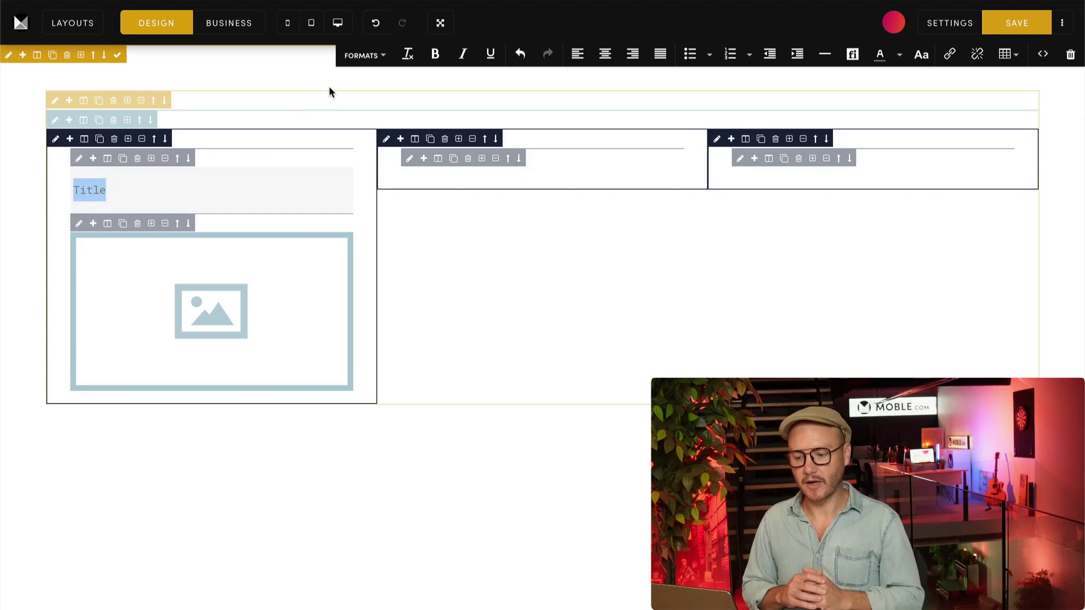
pyautogui.click(362, 57)
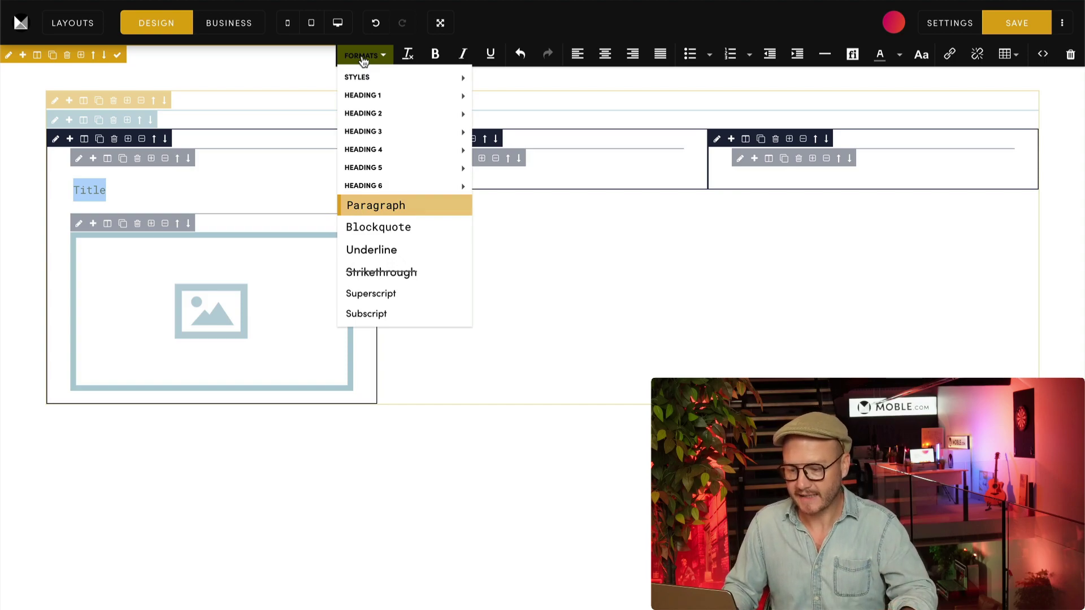
pyautogui.moveTo(363, 96)
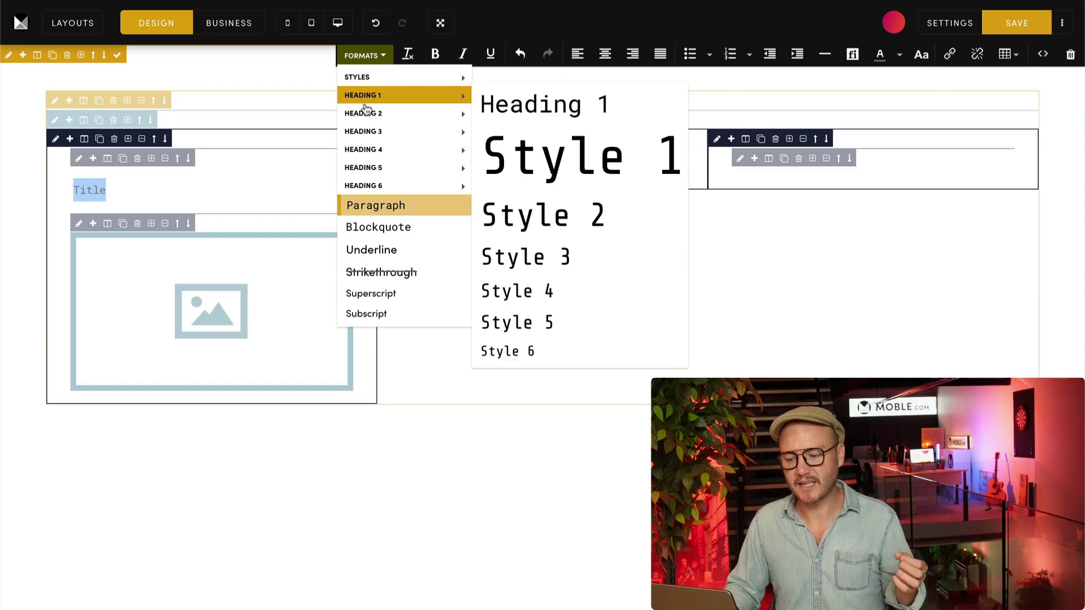
pyautogui.moveTo(368, 130)
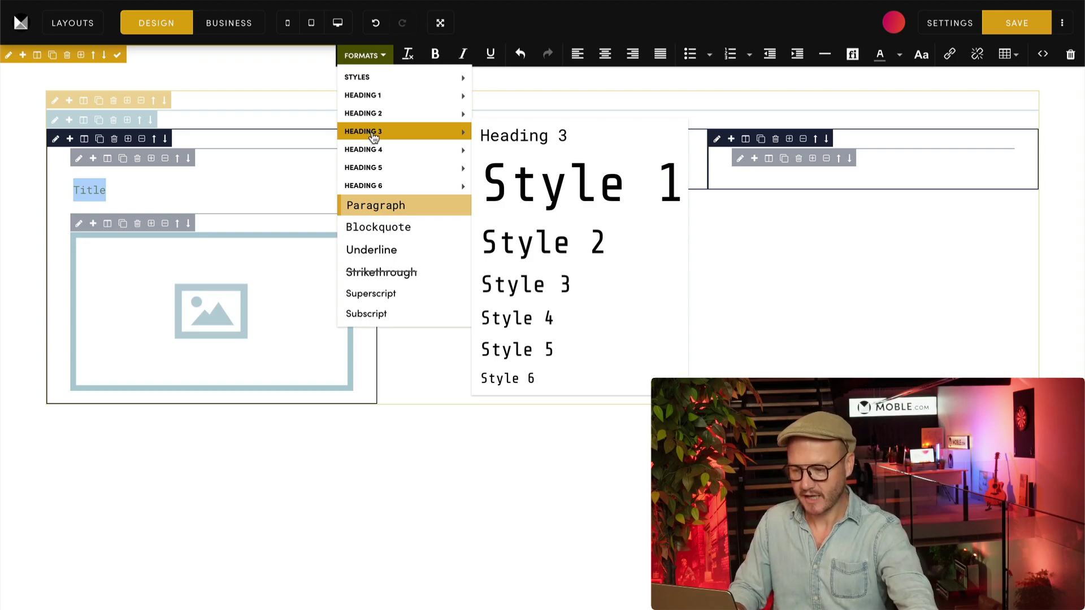
pyautogui.click(545, 238)
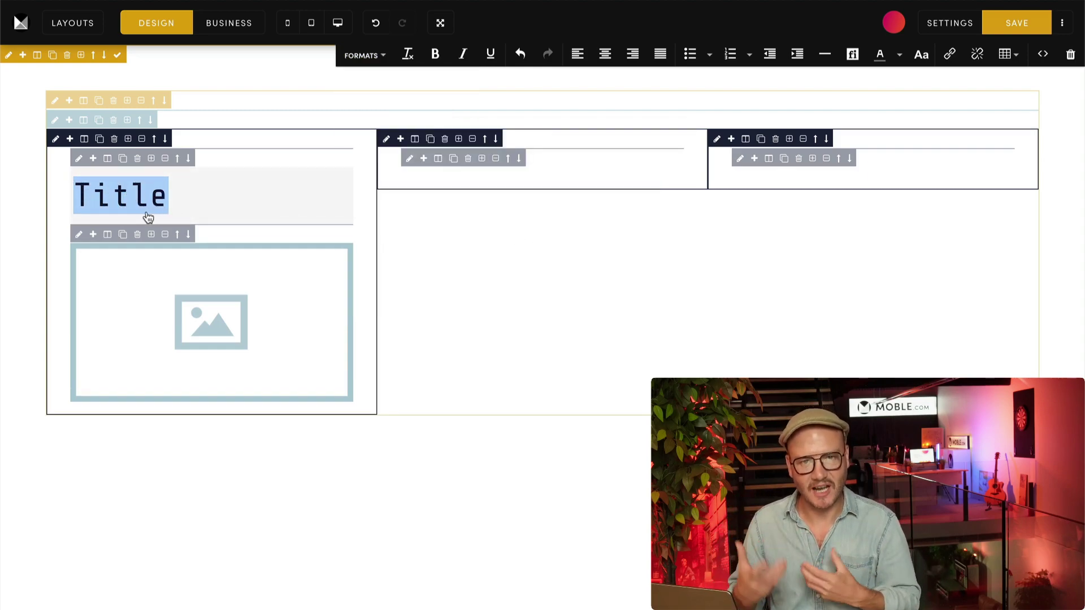
pyautogui.click(365, 55)
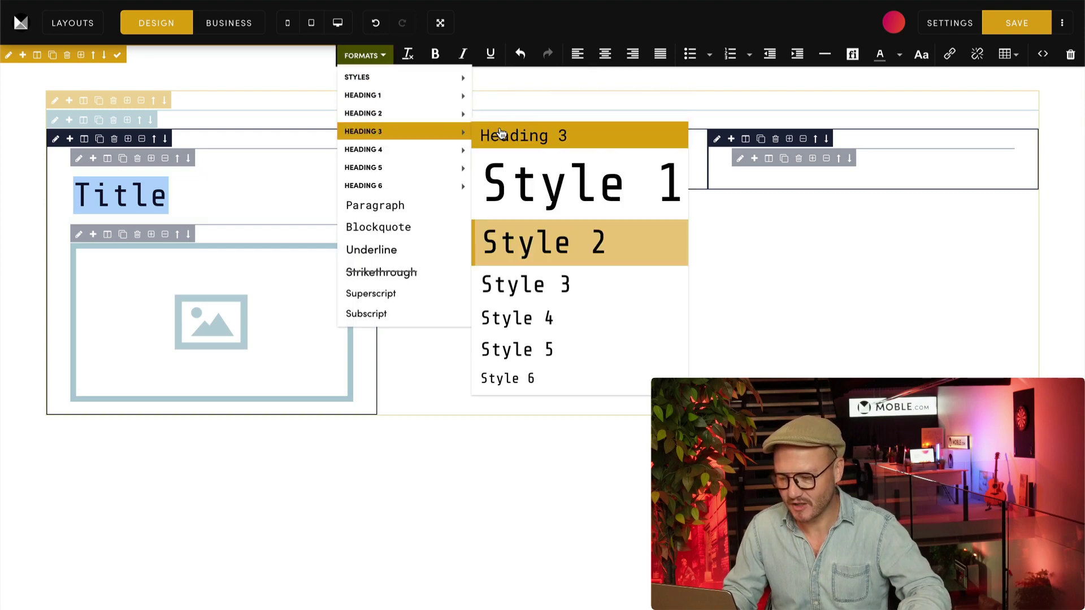
pyautogui.click(595, 288)
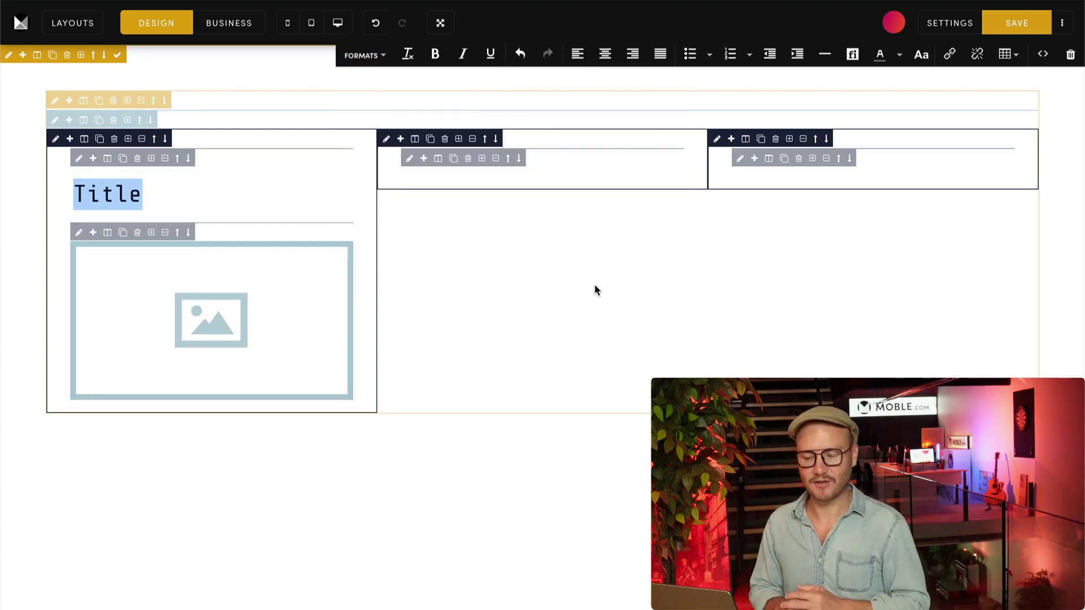
# Reorder the child frames in the first column so the image sits above the "Title" text.
pyautogui.click(188, 160)
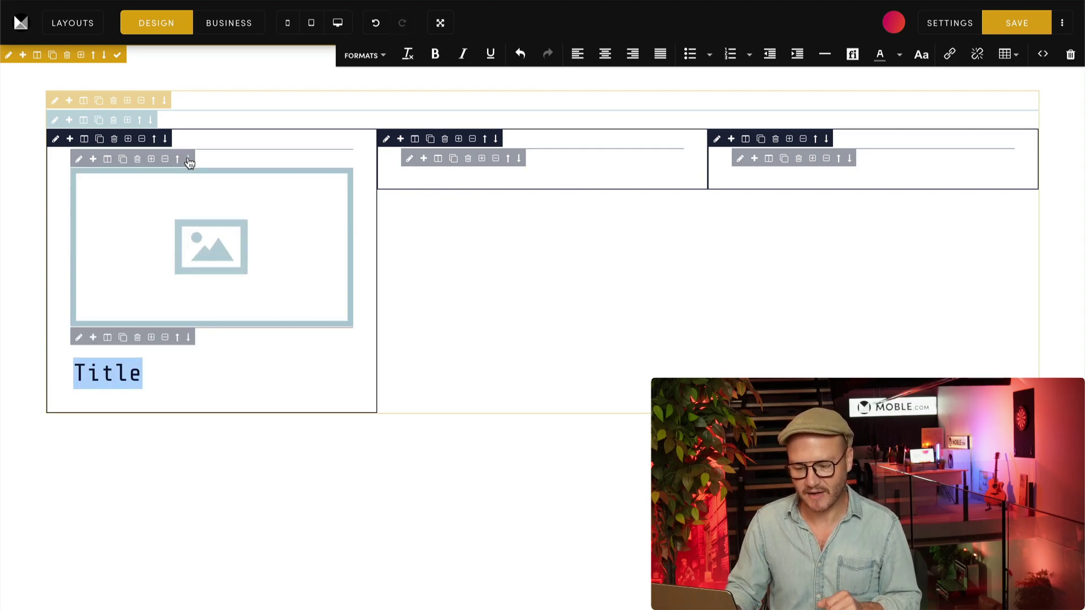
pyautogui.click(177, 339)
pyautogui.click(188, 159)
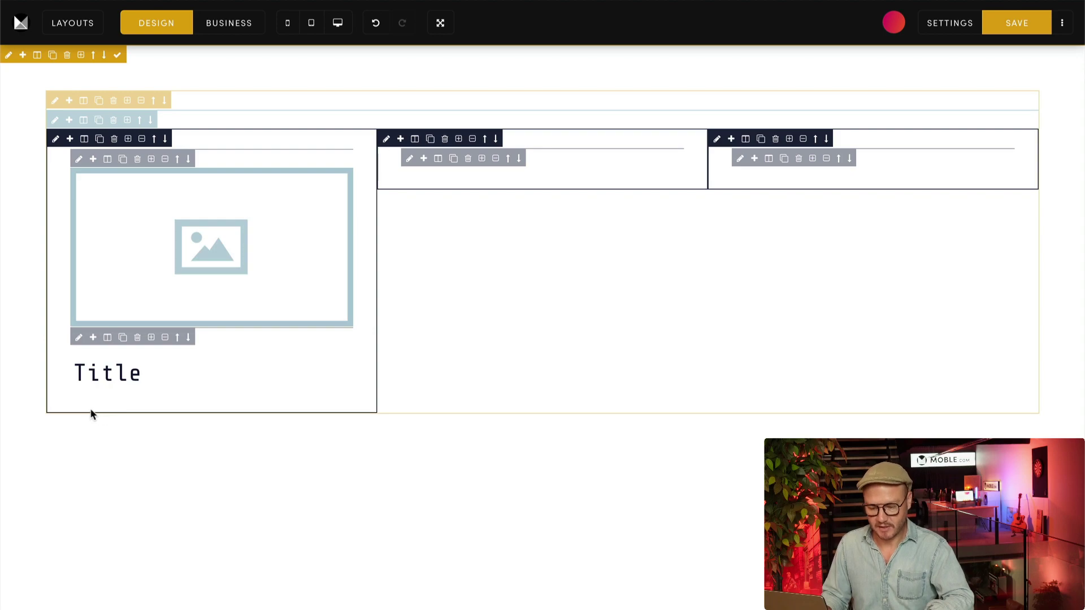
# Add a child frame below the "Title" text in the first column and place a button component in it.
pyautogui.click(69, 139)
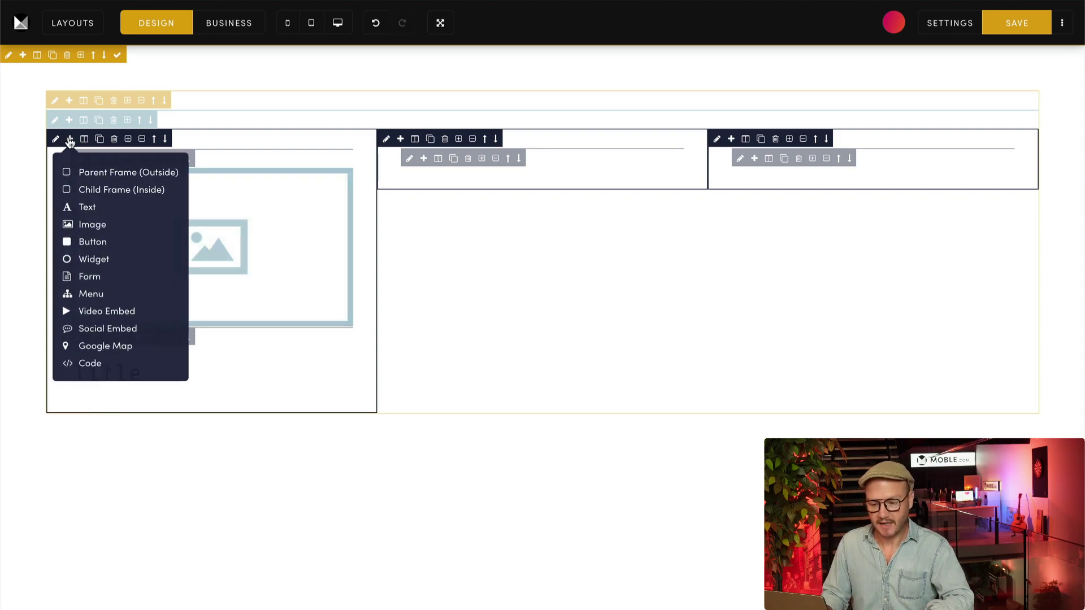
pyautogui.click(117, 192)
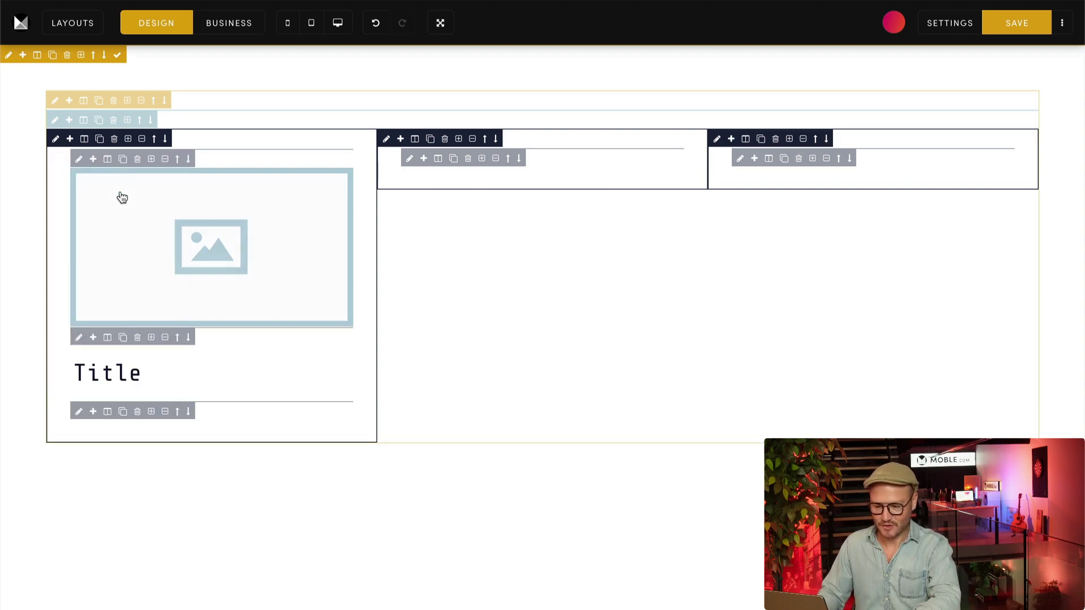
pyautogui.click(93, 413)
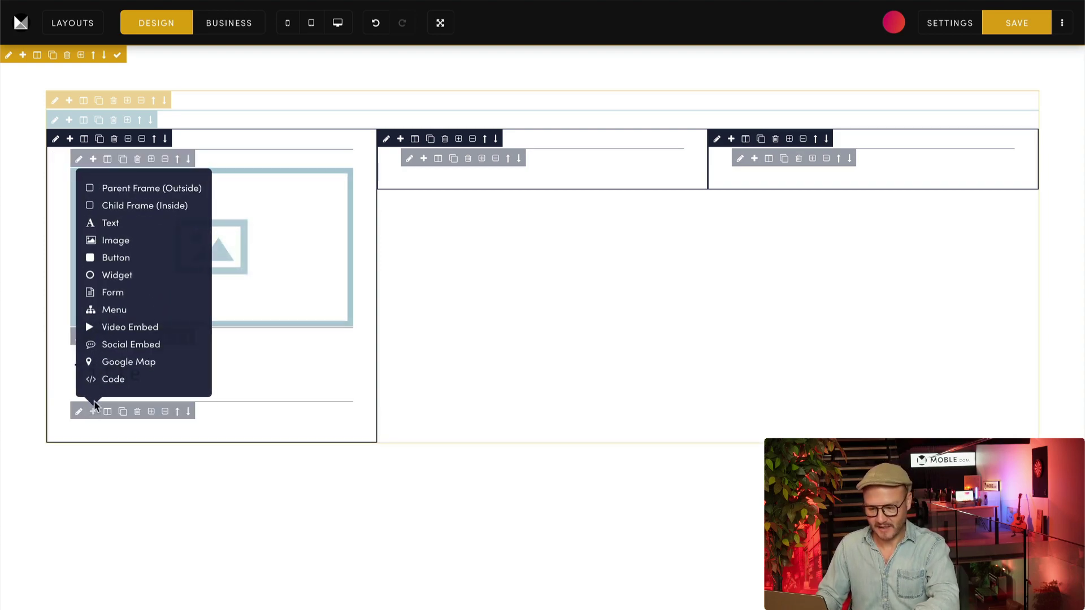
pyautogui.click(127, 260)
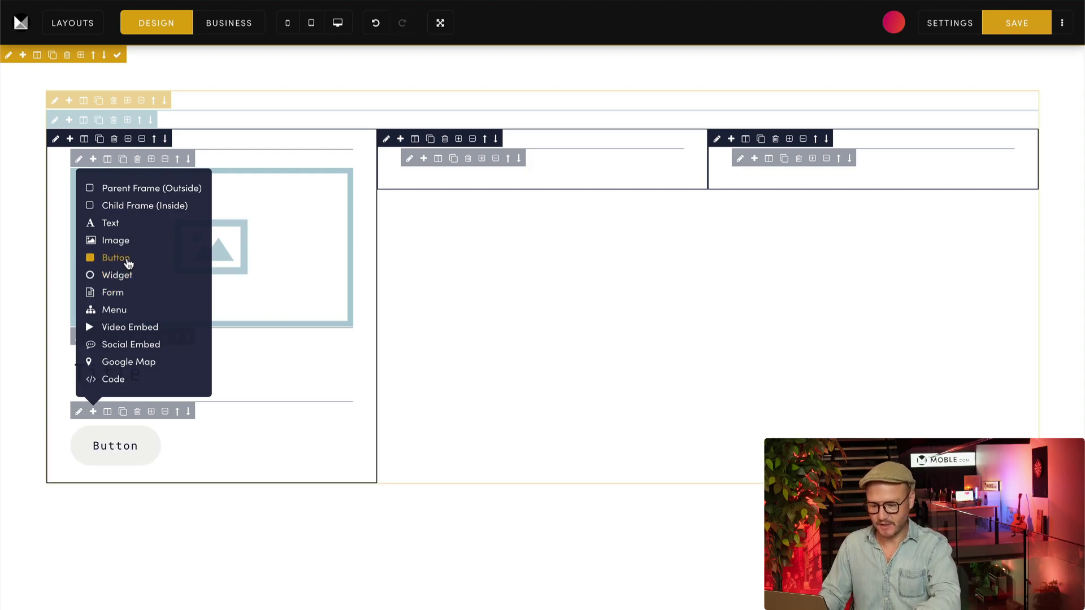
# Set the new button's label to "CLICK ME" and its colour to the dark navy btn-secondary style.
pyautogui.click(97, 449)
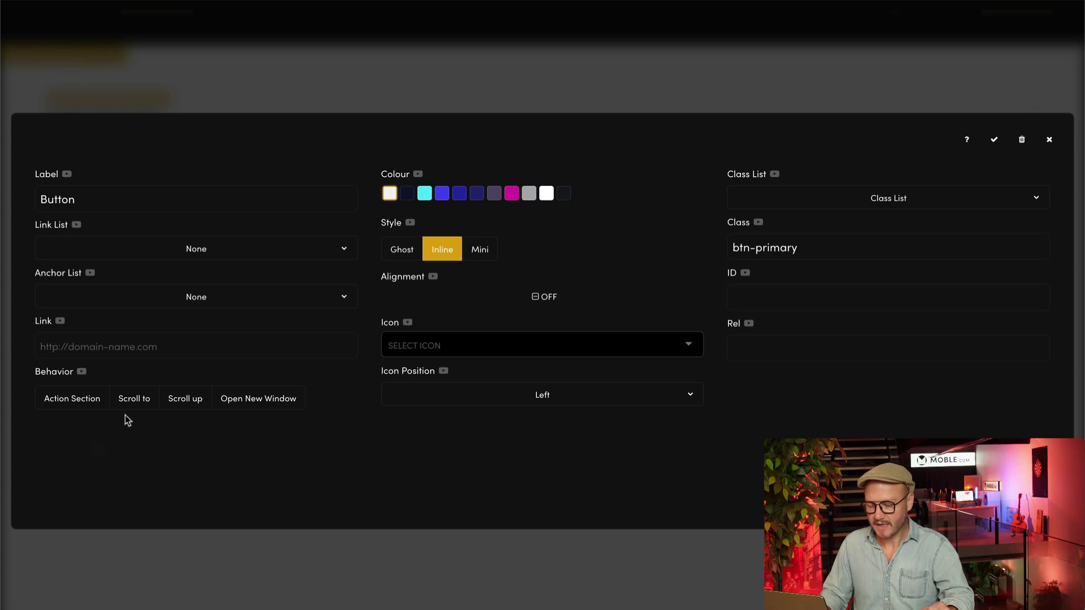
pyautogui.click(123, 200)
pyautogui.hotkey('ctrl', 'a')
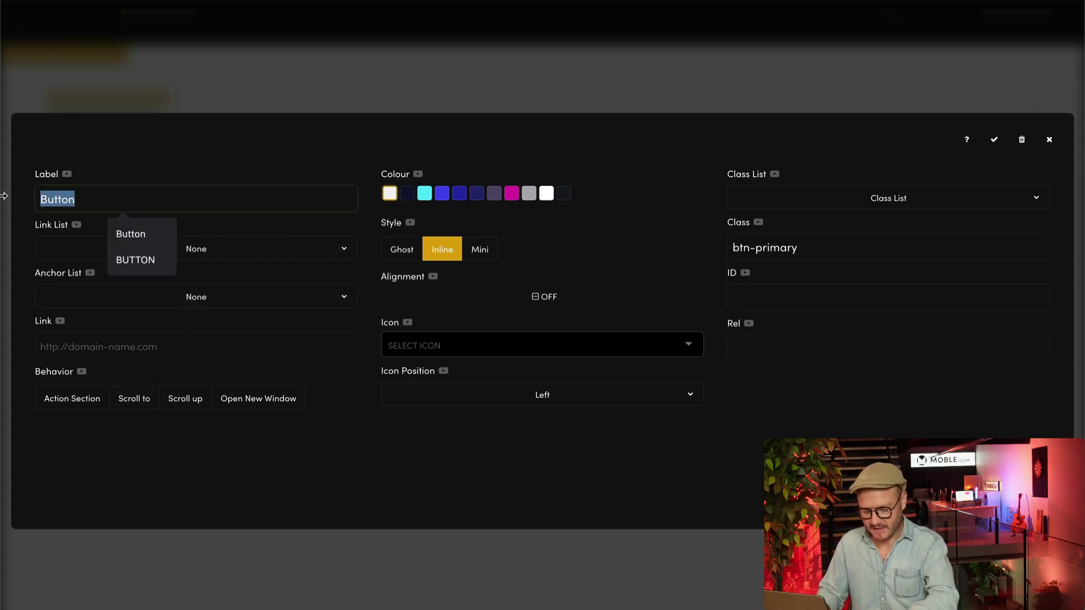
pyautogui.write('CLICK ME')
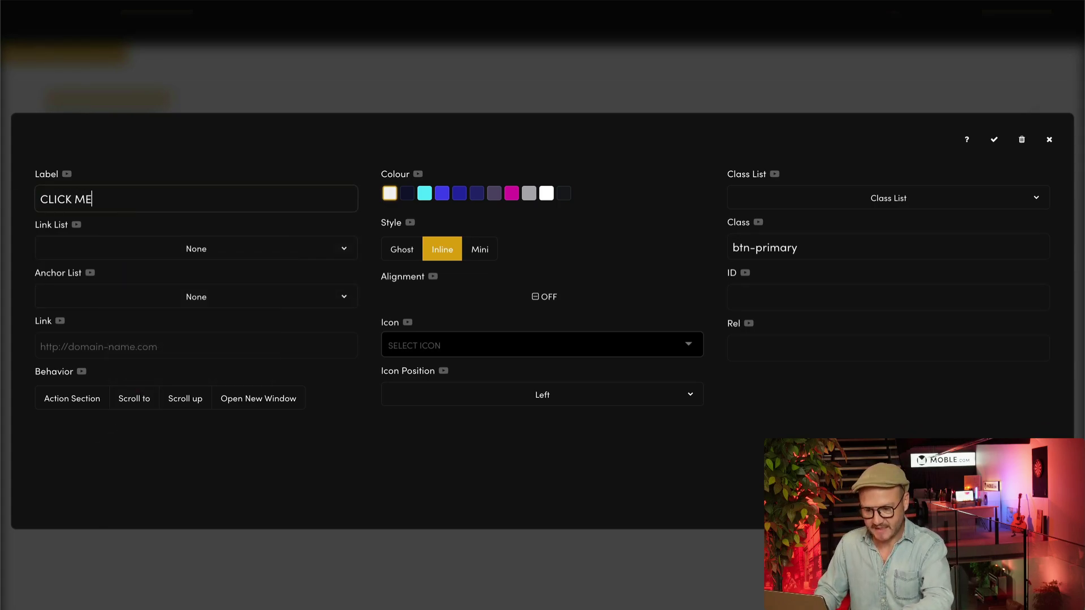
pyautogui.click(131, 154)
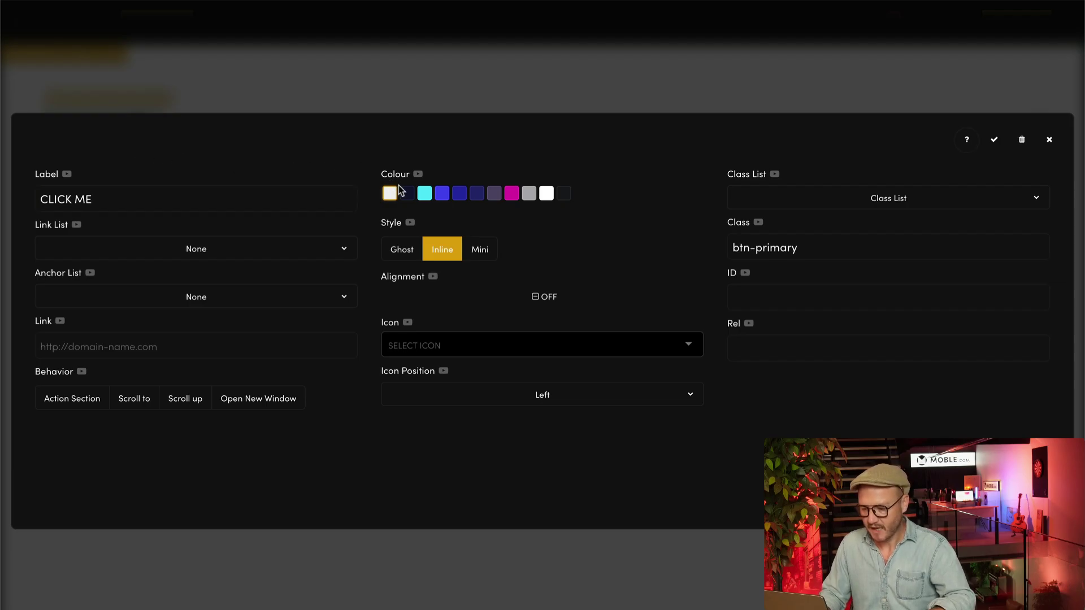
pyautogui.click(407, 194)
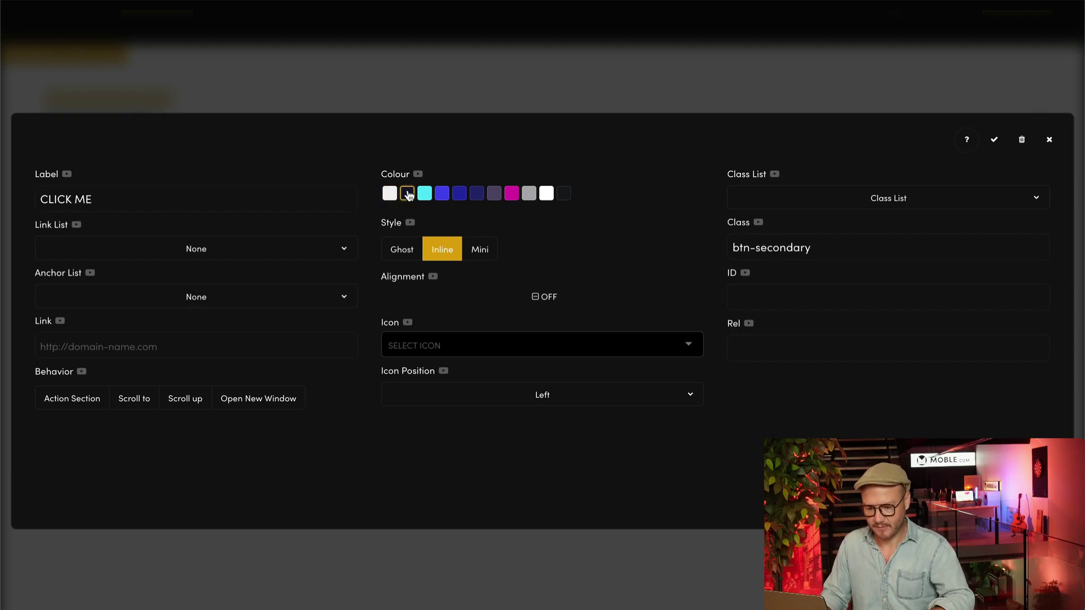
# Look through the button's page link and anchor choices, keep both at None, and apply the button settings.
pyautogui.click(197, 248)
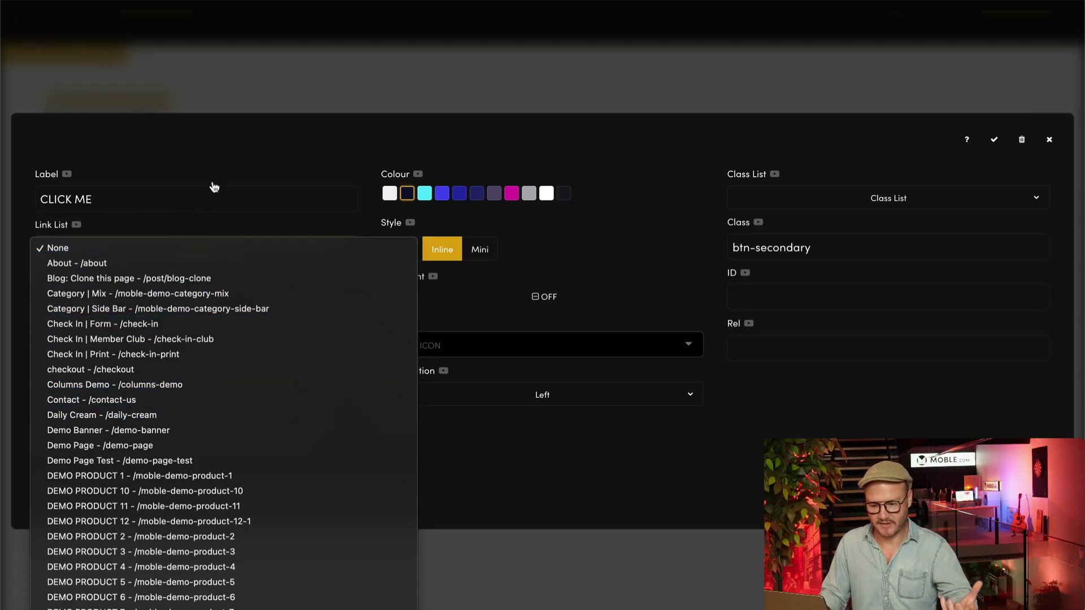
pyautogui.click(202, 146)
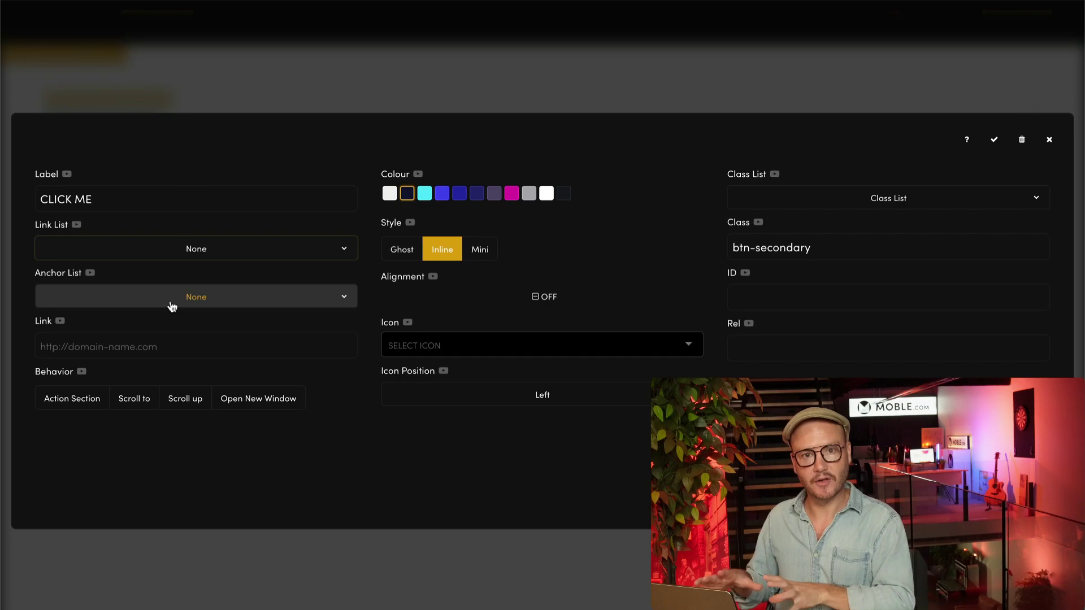
pyautogui.click(172, 305)
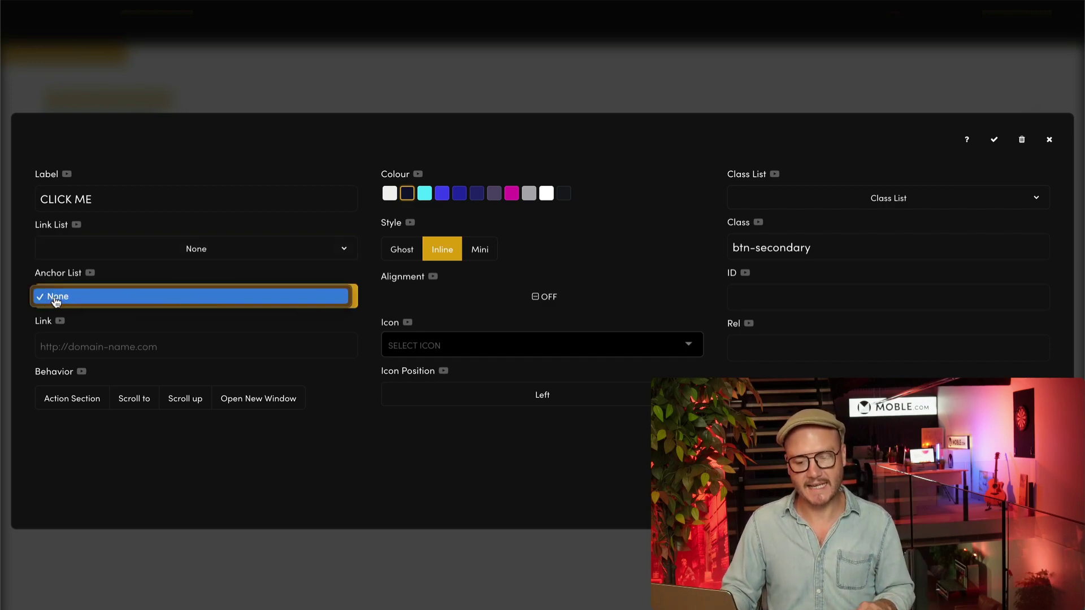
pyautogui.click(56, 300)
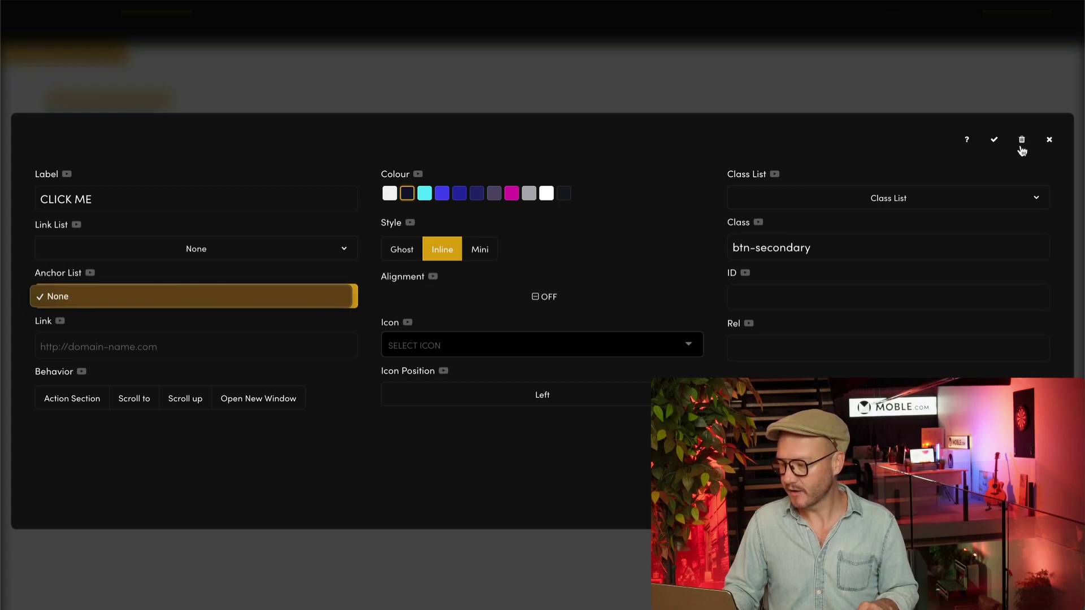
pyautogui.click(992, 142)
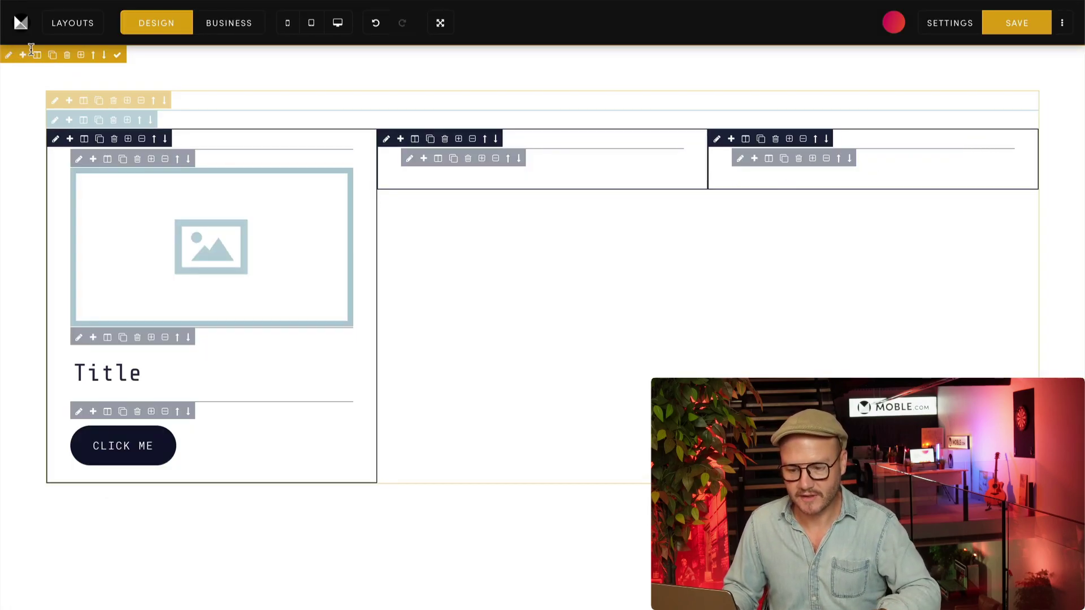
# Duplicate the whole outer frame with its columns, and set the copy's anchor ID to 123.
pyautogui.click(53, 55)
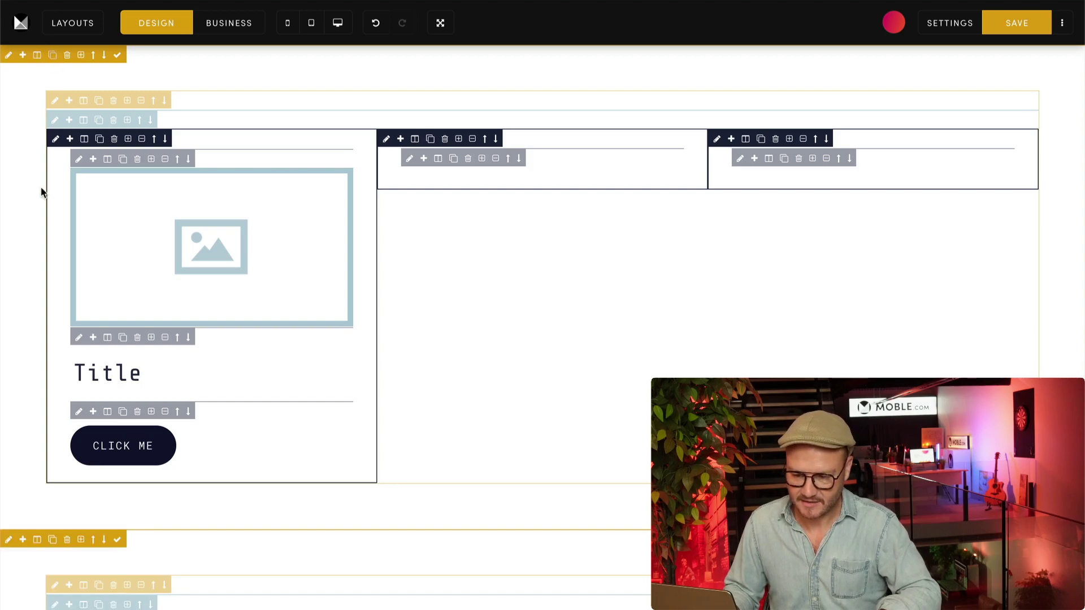
pyautogui.scroll(-2, 34, 283)
pyautogui.click(9, 408)
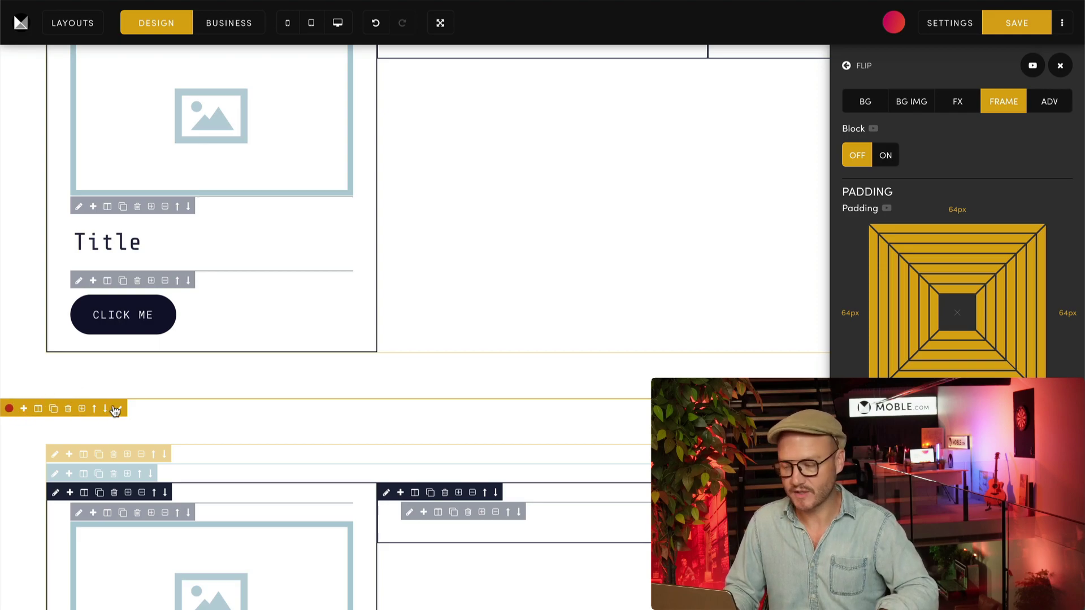
pyautogui.click(1049, 102)
pyautogui.click(903, 155)
pyautogui.write('123')
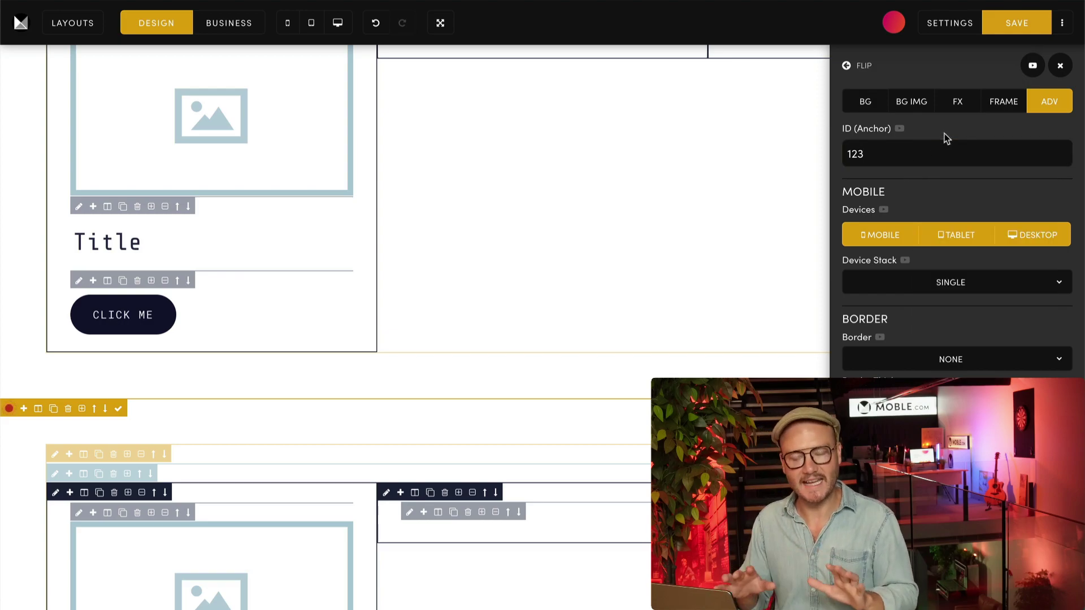
pyautogui.click(1059, 66)
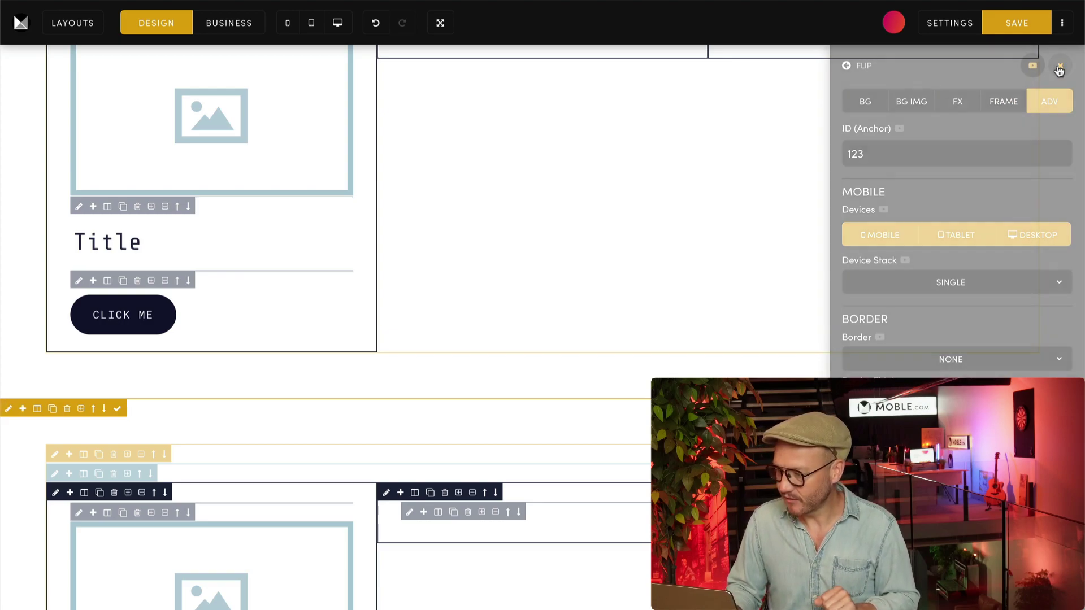
# Link the first frame's "CLICK ME" button to anchor 123 with the Scroll to behaviour.
pyautogui.scroll(2, 290, 346)
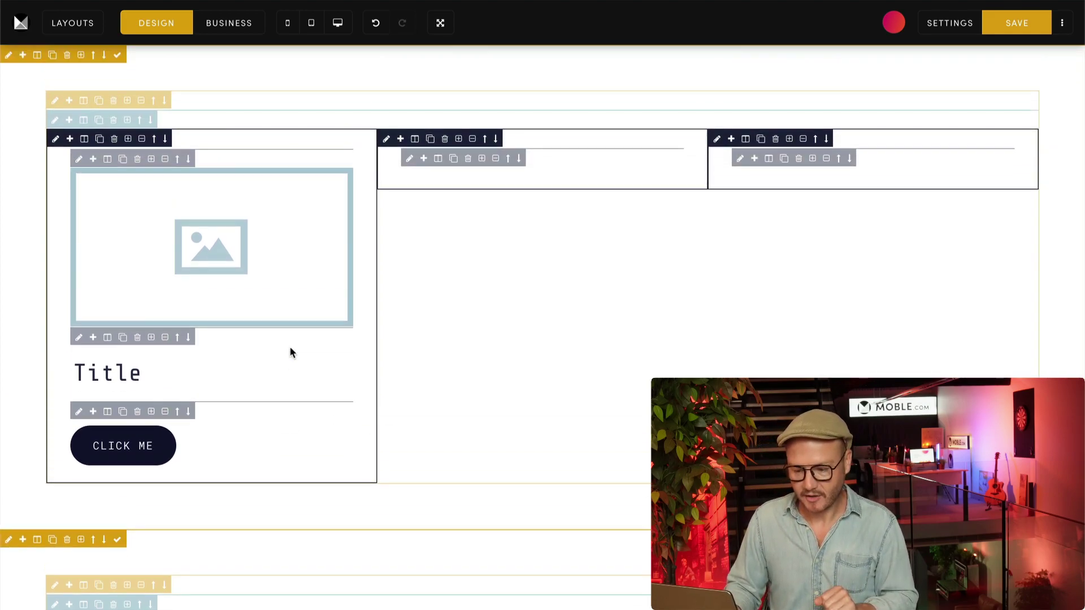
pyautogui.click(124, 449)
pyautogui.click(113, 298)
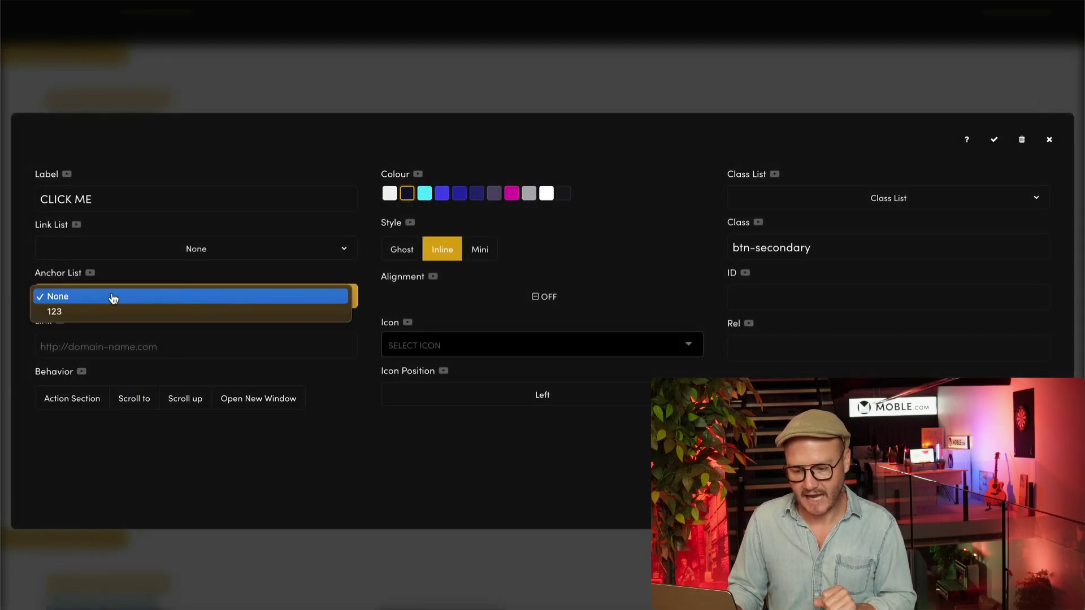
pyautogui.click(60, 312)
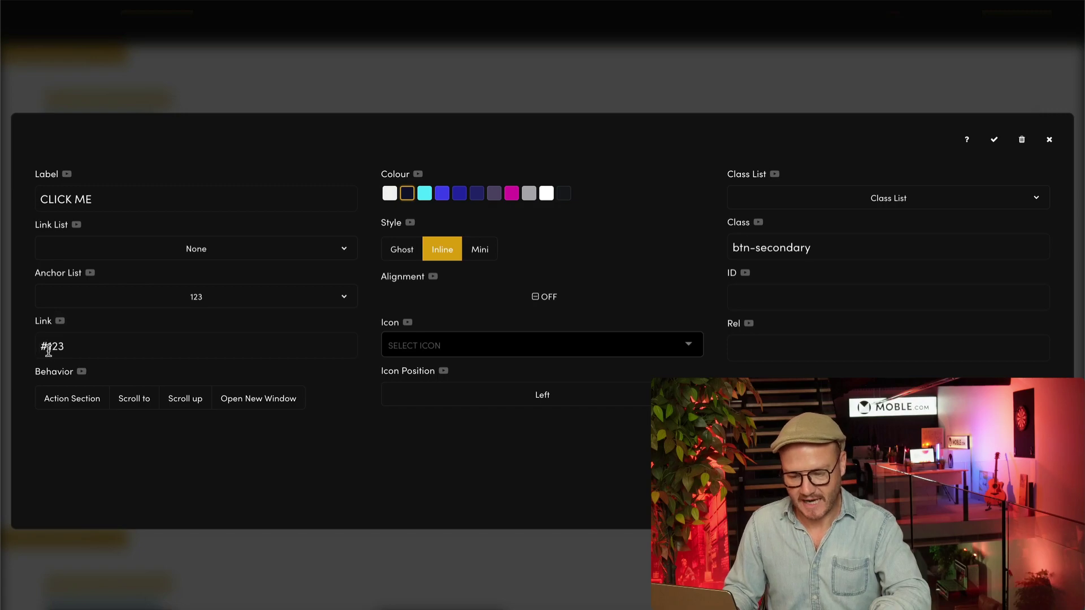
pyautogui.click(133, 404)
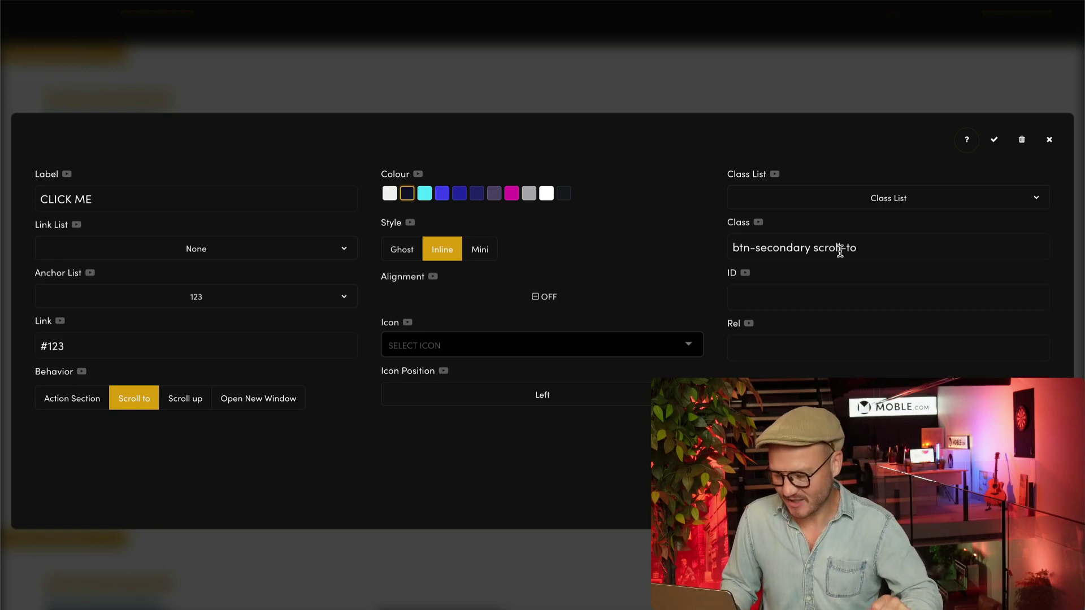
# Reset the button's anchor to None and clear its #123 link.
pyautogui.click(189, 299)
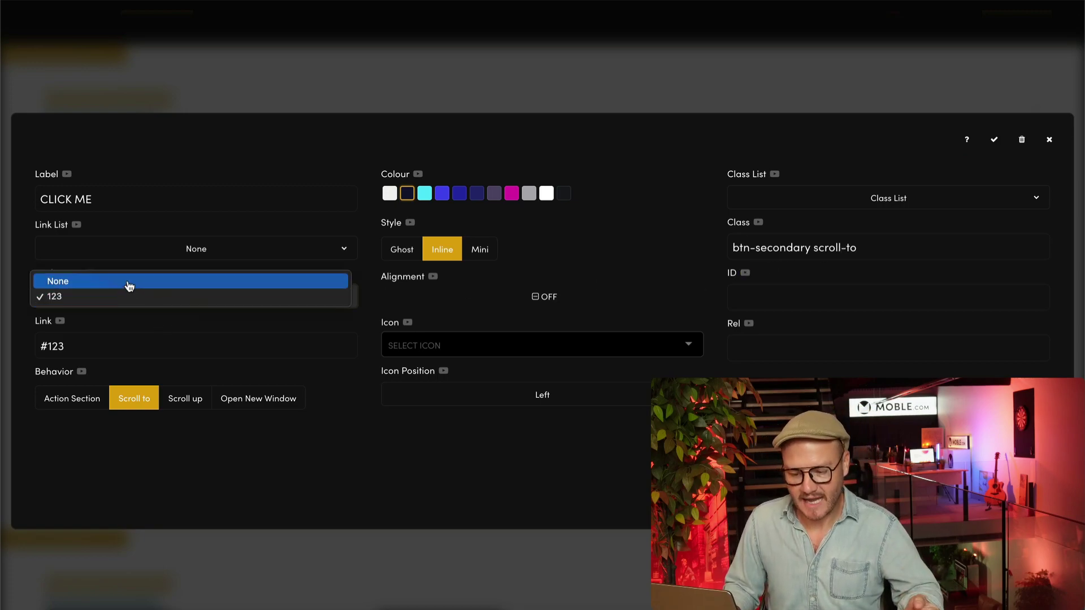
pyautogui.click(129, 286)
pyautogui.click(94, 346)
pyautogui.moveTo(93, 345); pyautogui.dragTo(26, 347)
pyautogui.press('BackSpace')
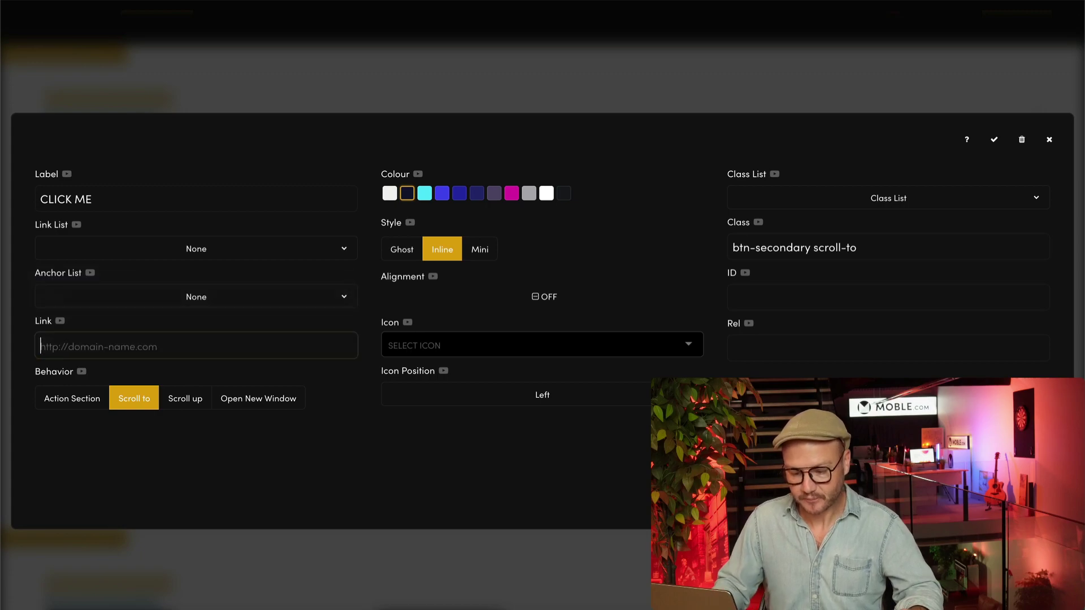
pyautogui.click(21, 340)
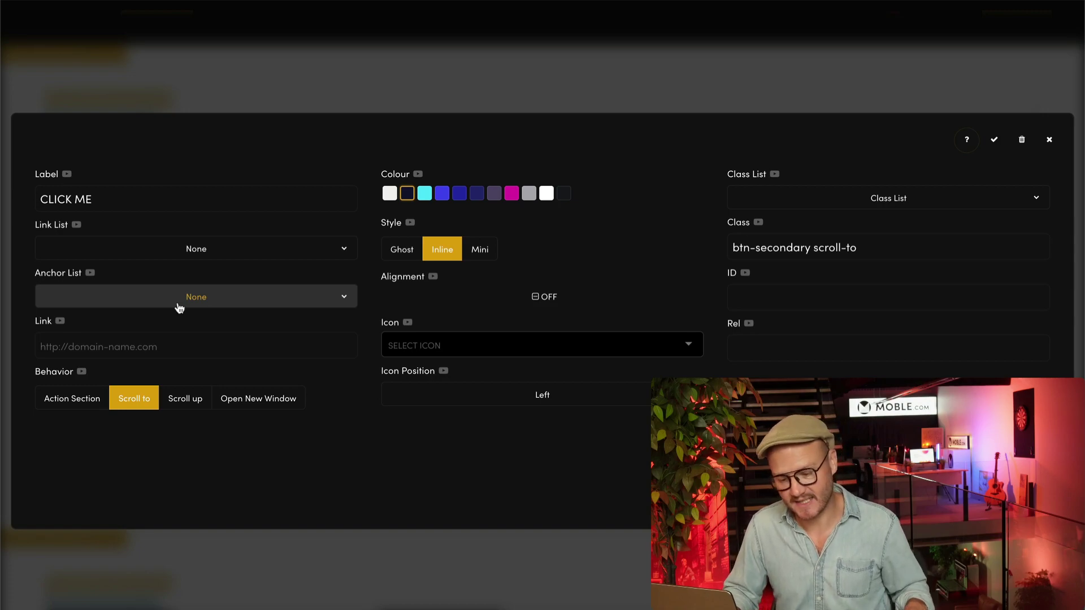
# Set the button's behaviour to Action Section, and give it a Long arrow right icon positioned on the right.
pyautogui.click(69, 403)
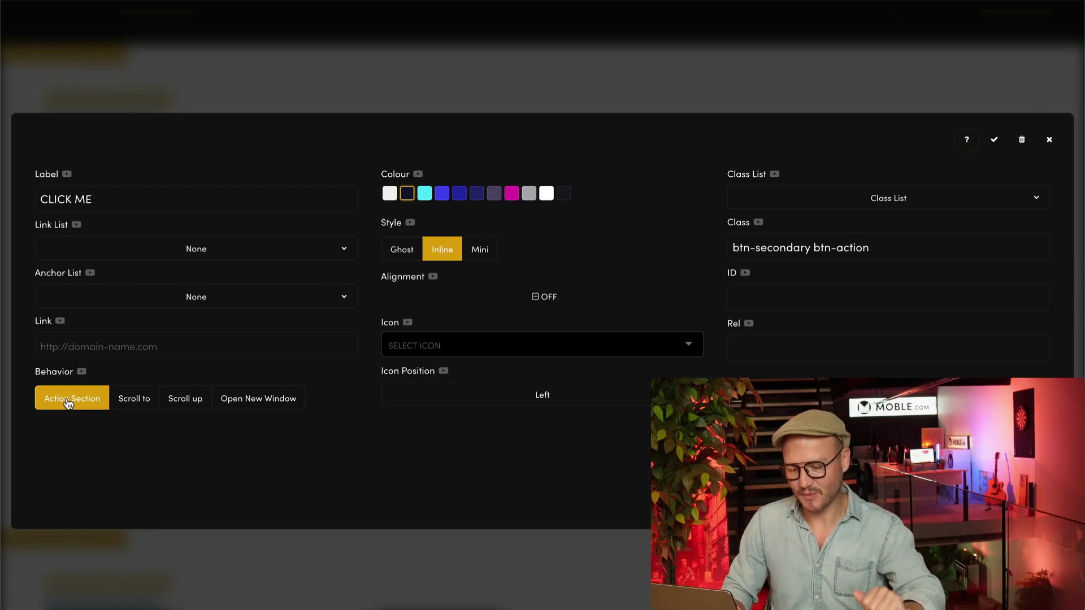
pyautogui.click(452, 348)
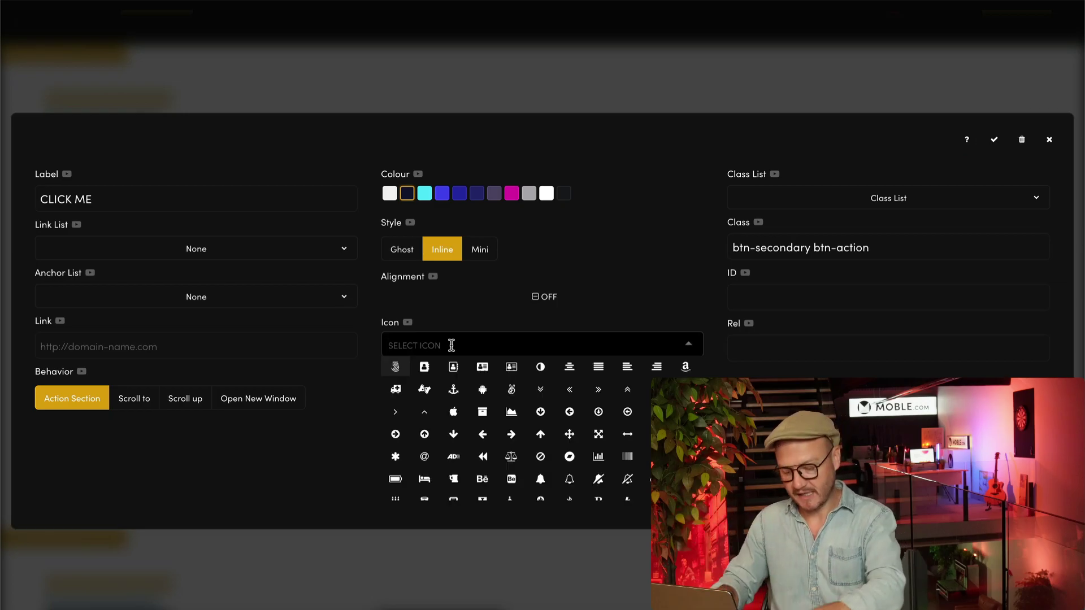
pyautogui.write('righ')
pyautogui.click(656, 368)
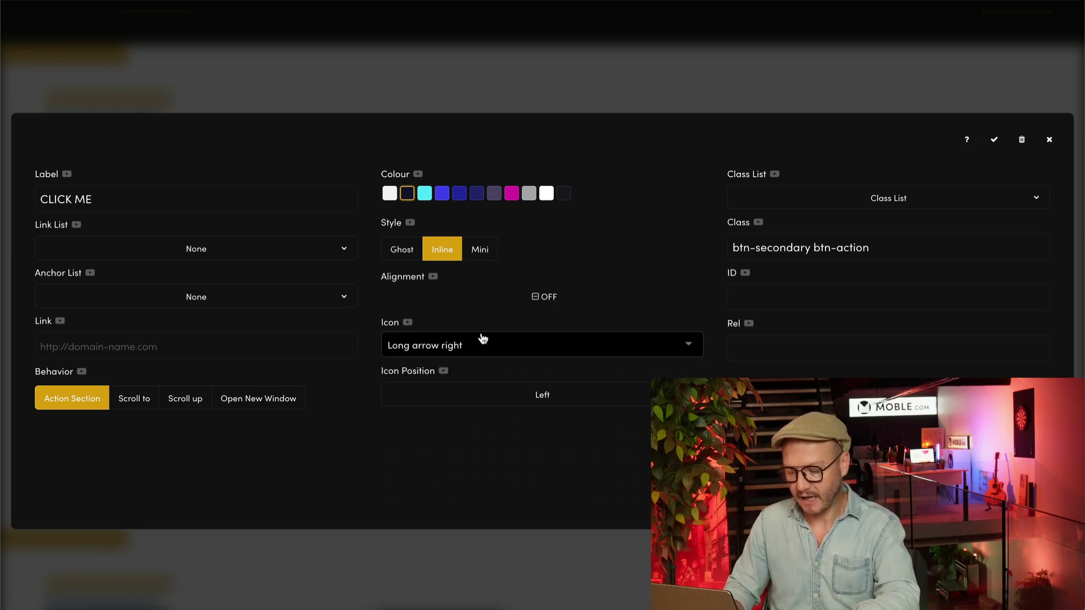
pyautogui.click(537, 394)
pyautogui.click(507, 414)
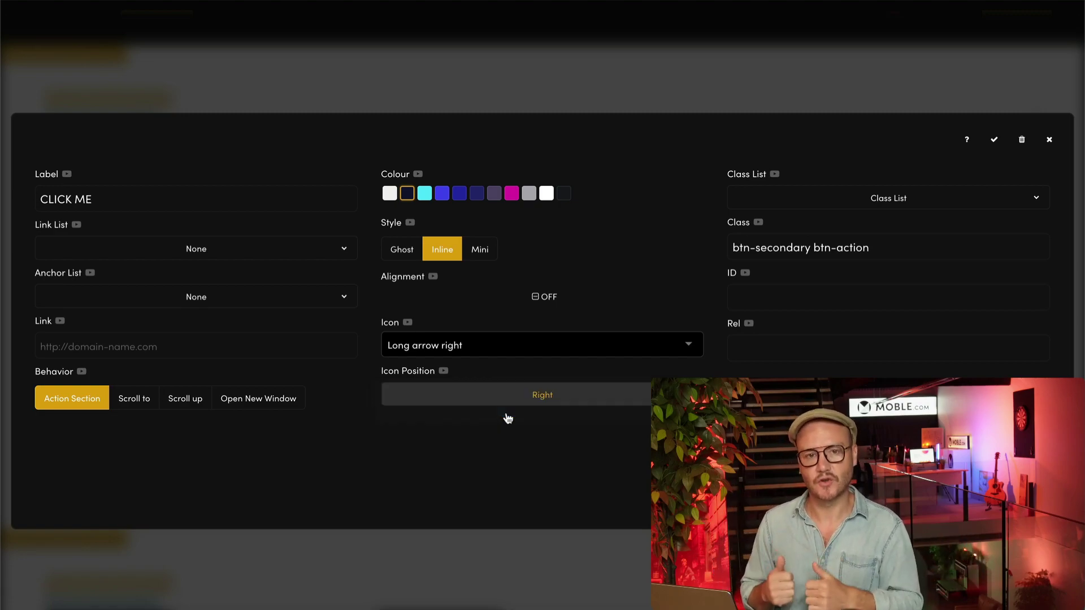
pyautogui.click(994, 139)
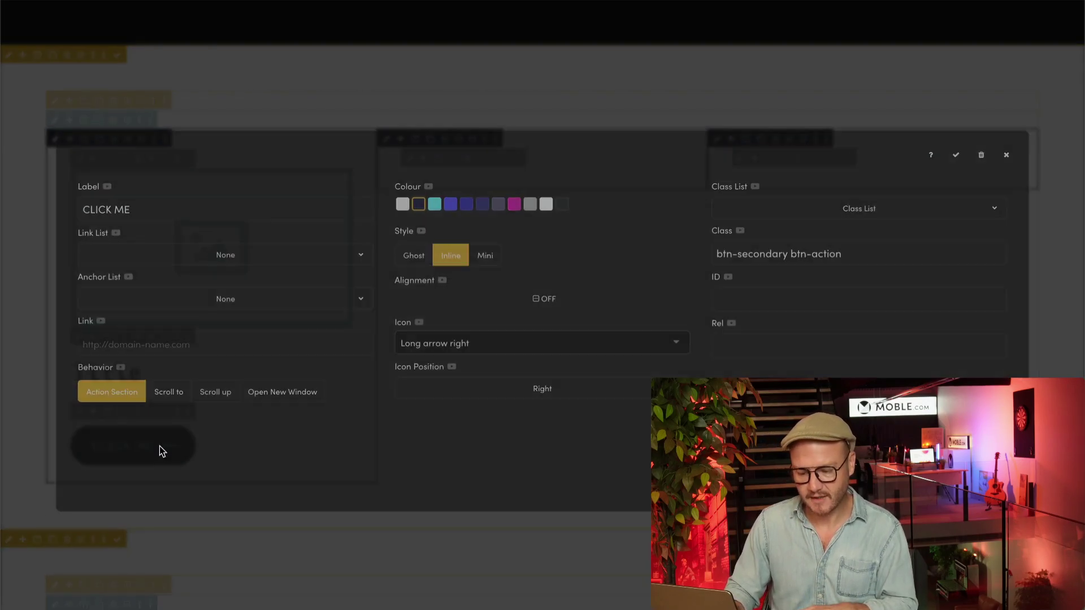
# Move the "CLICK ME" button's icon to the left and give the button the btn-accent-2 blue colour.
pyautogui.click(160, 445)
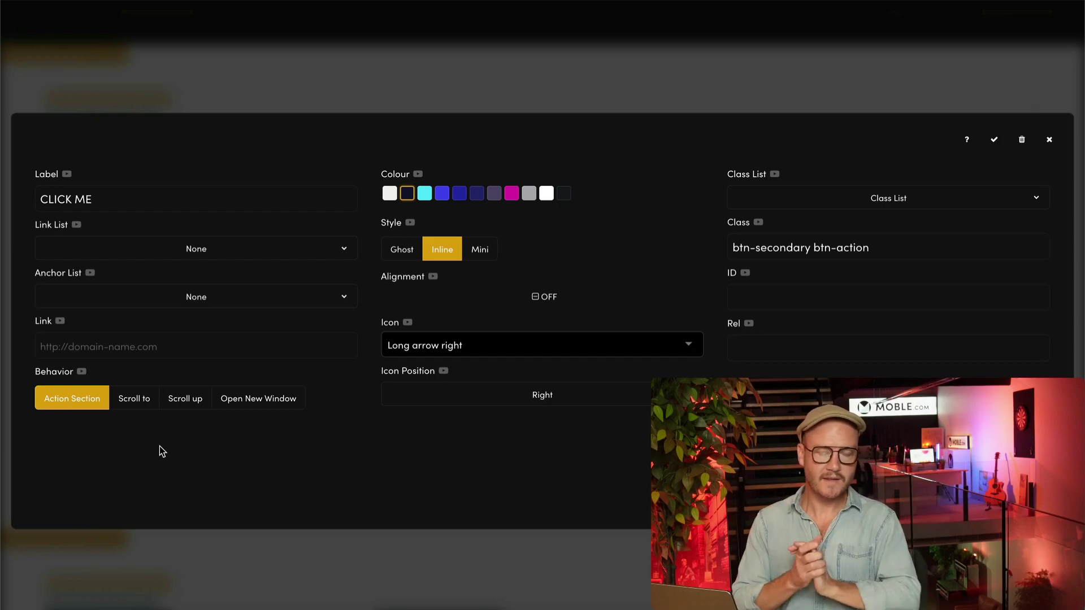
pyautogui.click(462, 392)
pyautogui.click(431, 376)
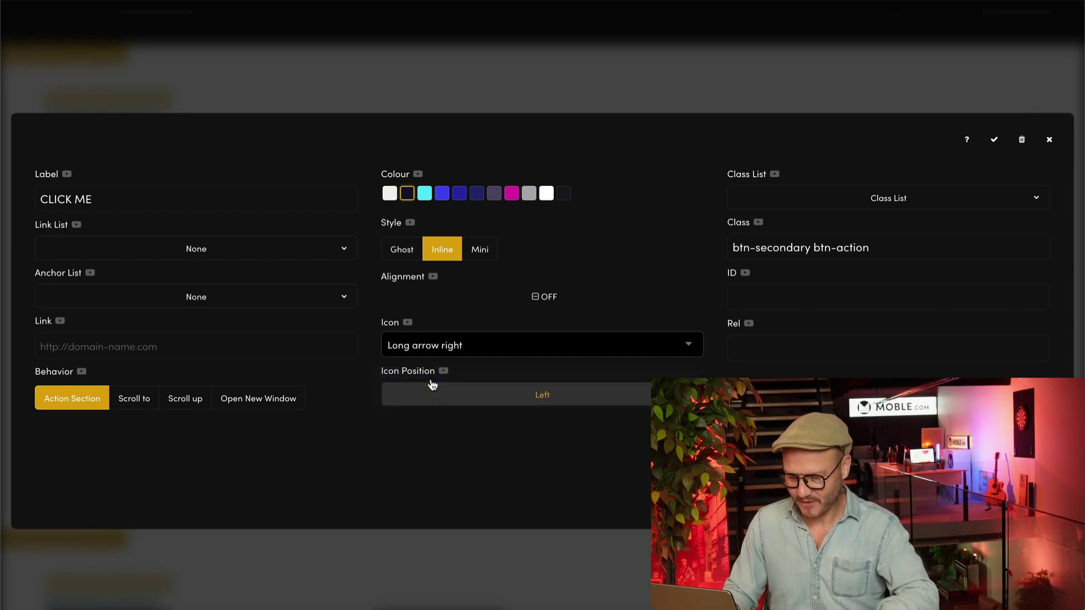
pyautogui.click(442, 193)
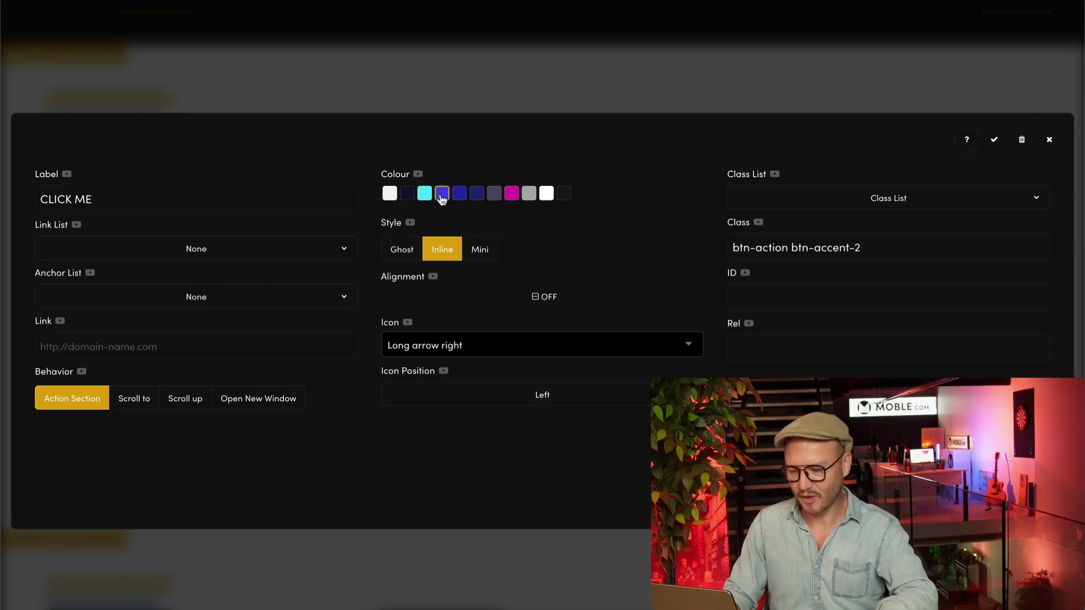
pyautogui.click(994, 140)
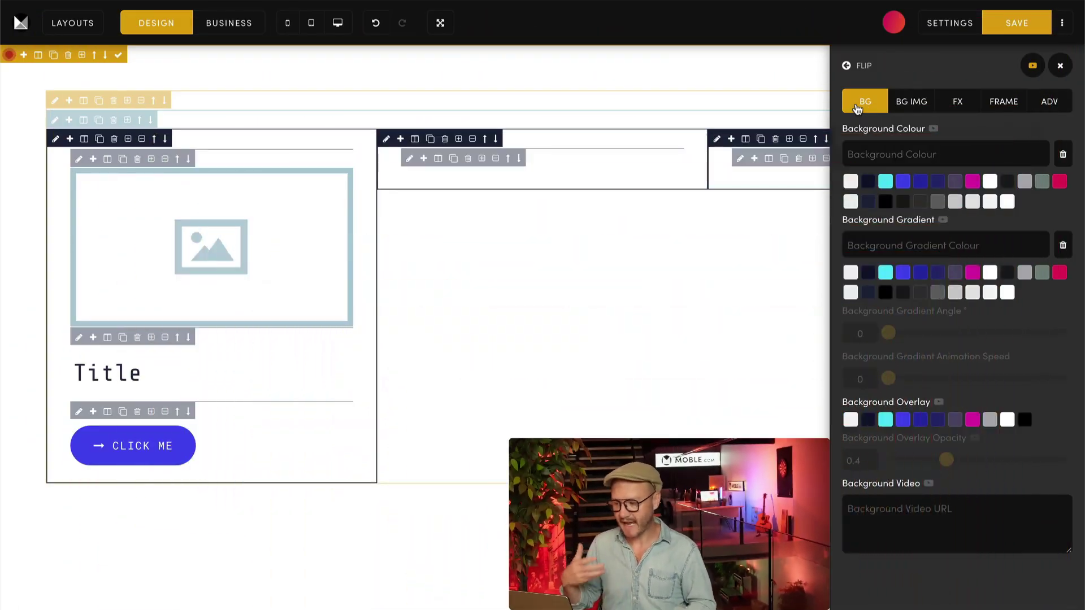
# Try a white background on the outer section, then set its background colour to #f2f2f2.
pyautogui.click(850, 181)
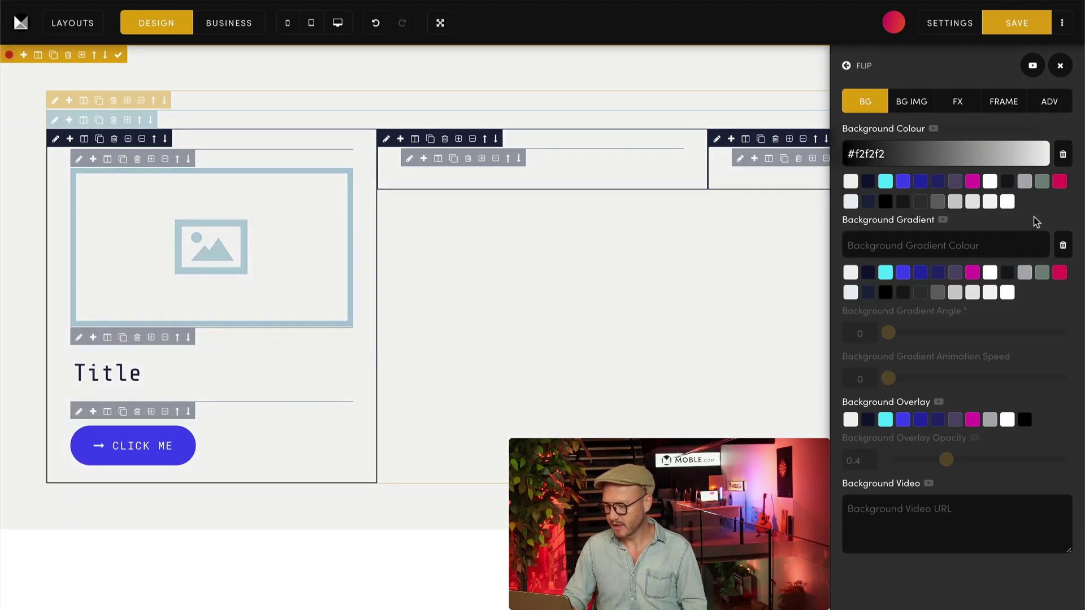
pyautogui.click(1008, 202)
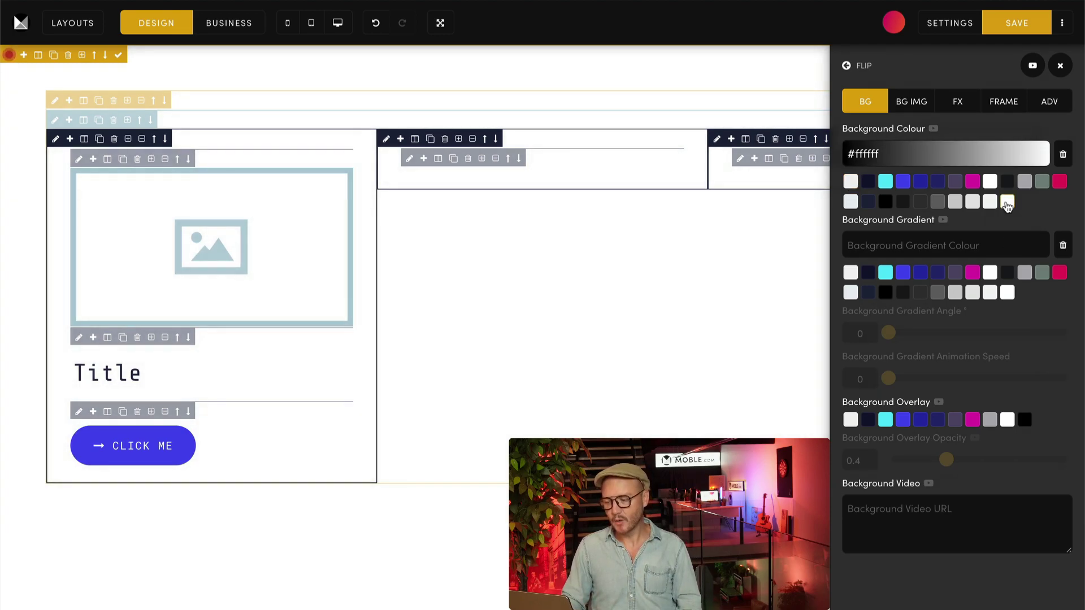
pyautogui.click(853, 183)
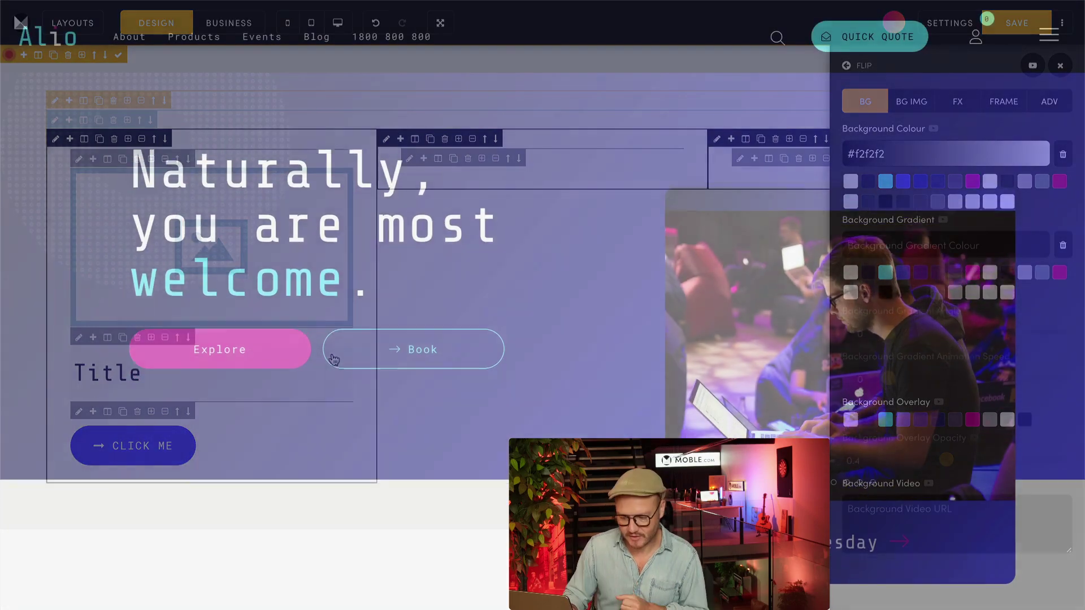
# Examine the section backgrounds on the Alio homepage, and preview the edited page in Business view before returning to Design view.
pyautogui.scroll(-6, 594, 565)
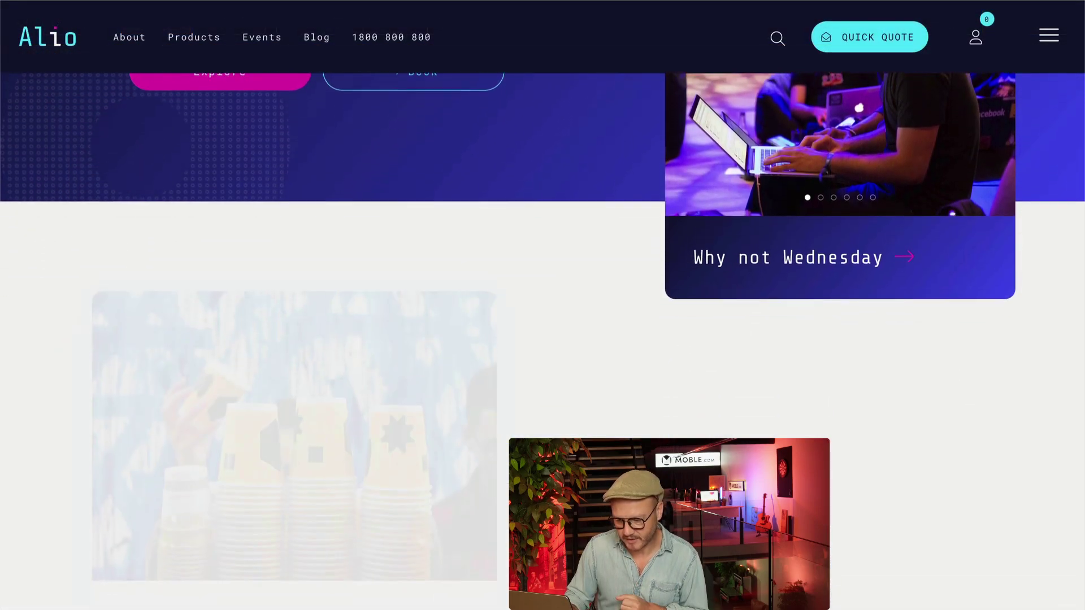
pyautogui.scroll(-2, 595, 559)
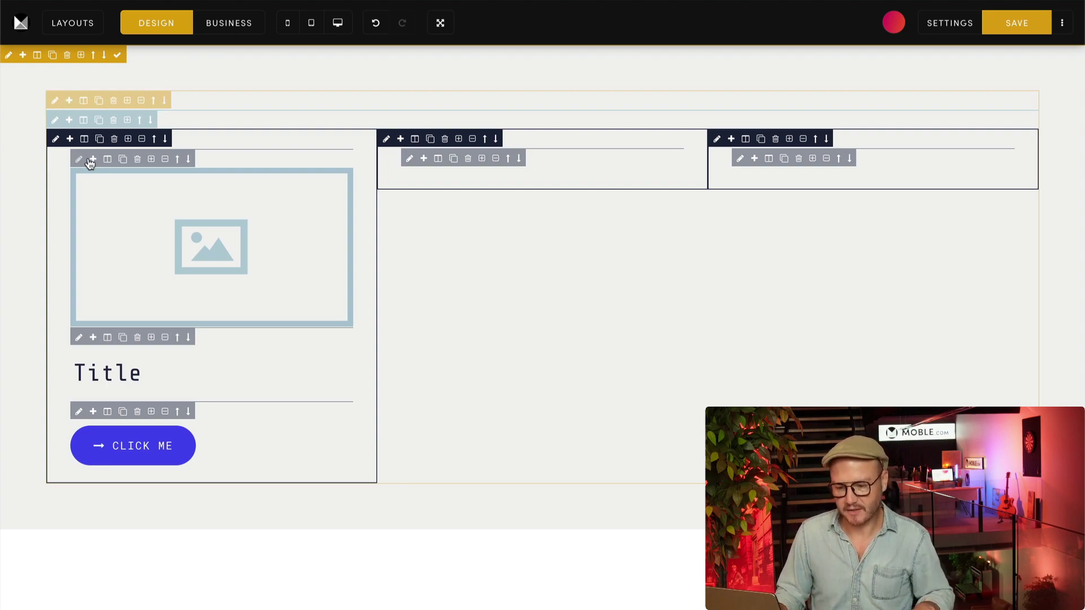
pyautogui.click(240, 28)
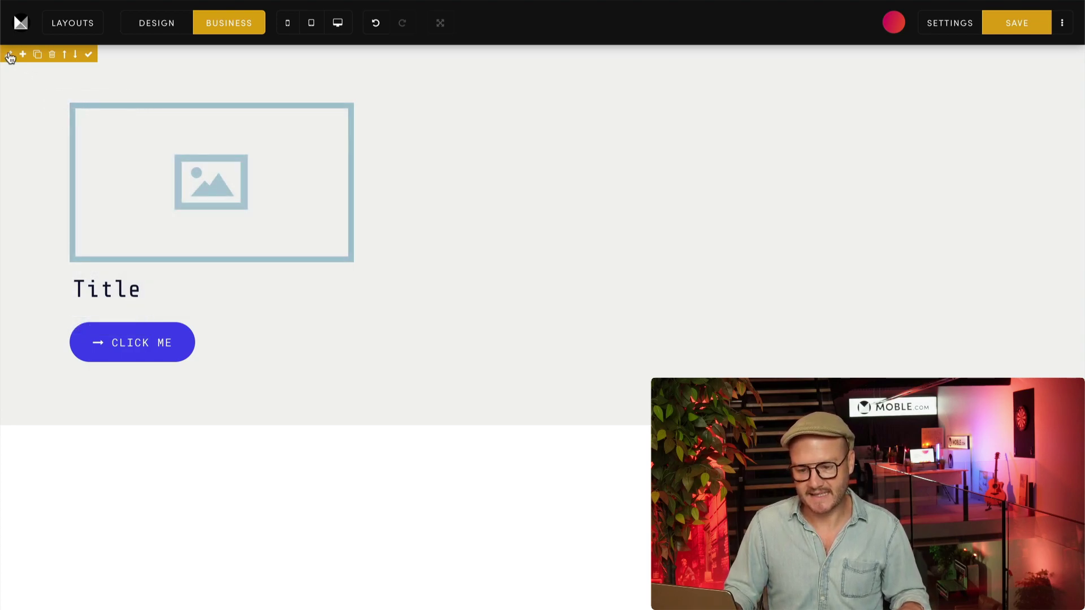
pyautogui.click(170, 24)
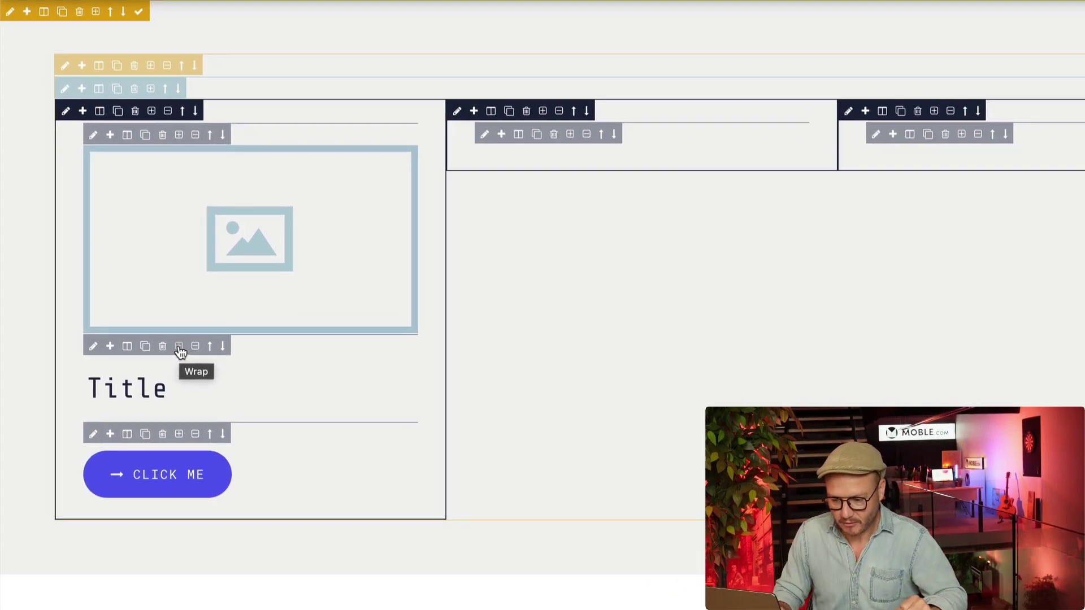
# Wrap the Title frame in a new frame and set the wrapper's background colour to #ffffff.
pyautogui.click(179, 349)
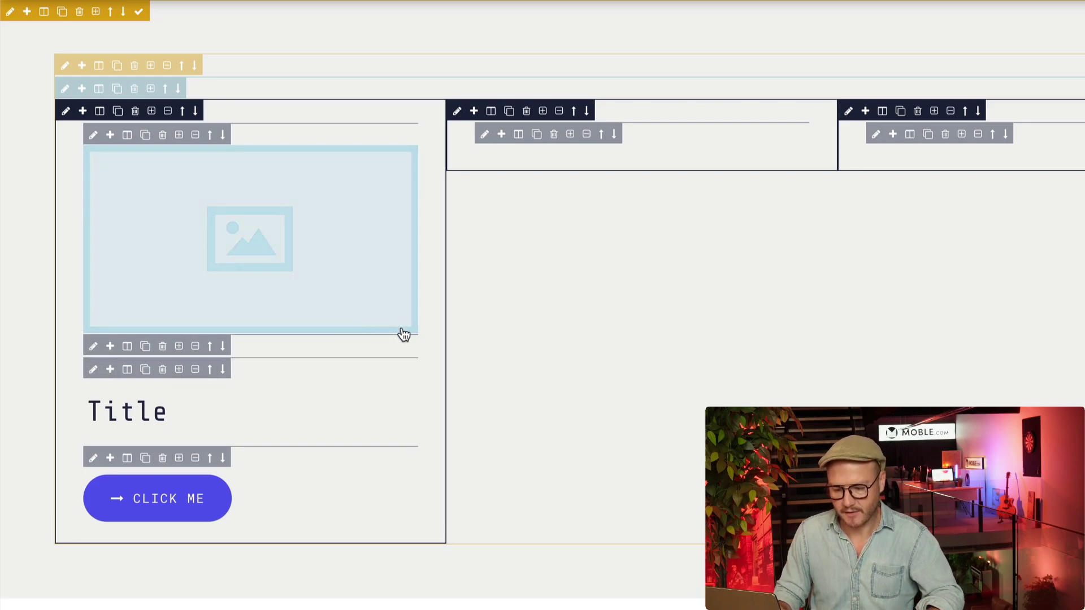
pyautogui.click(93, 345)
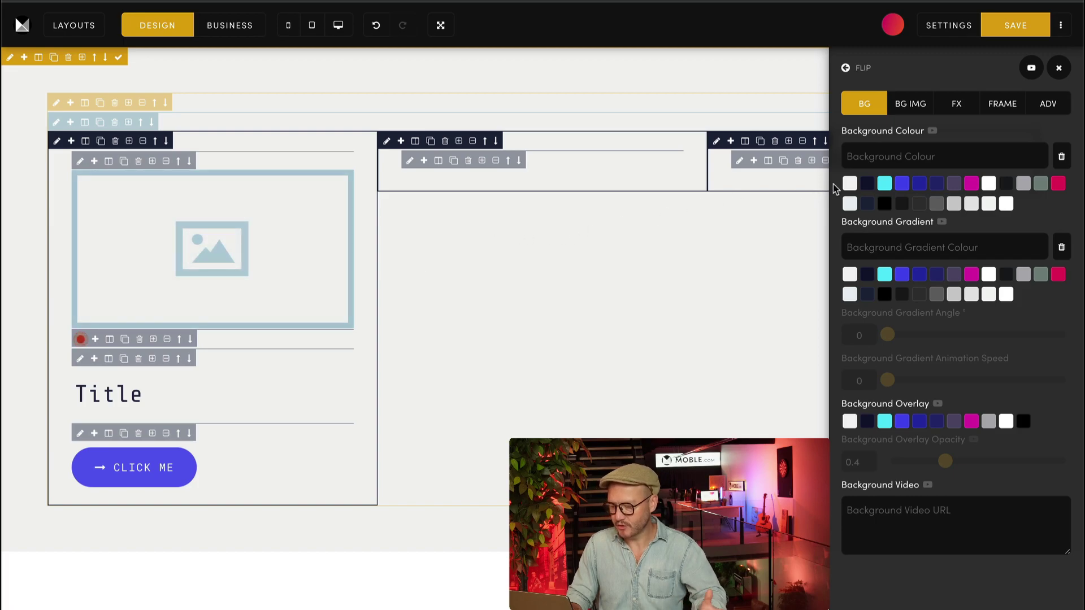
pyautogui.click(849, 183)
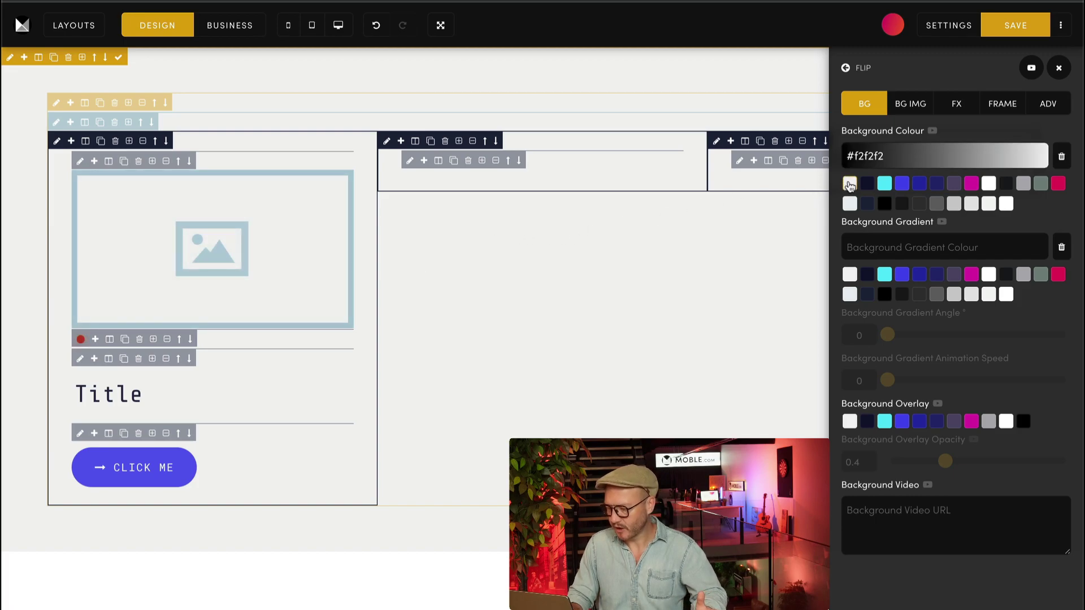
pyautogui.click(1006, 204)
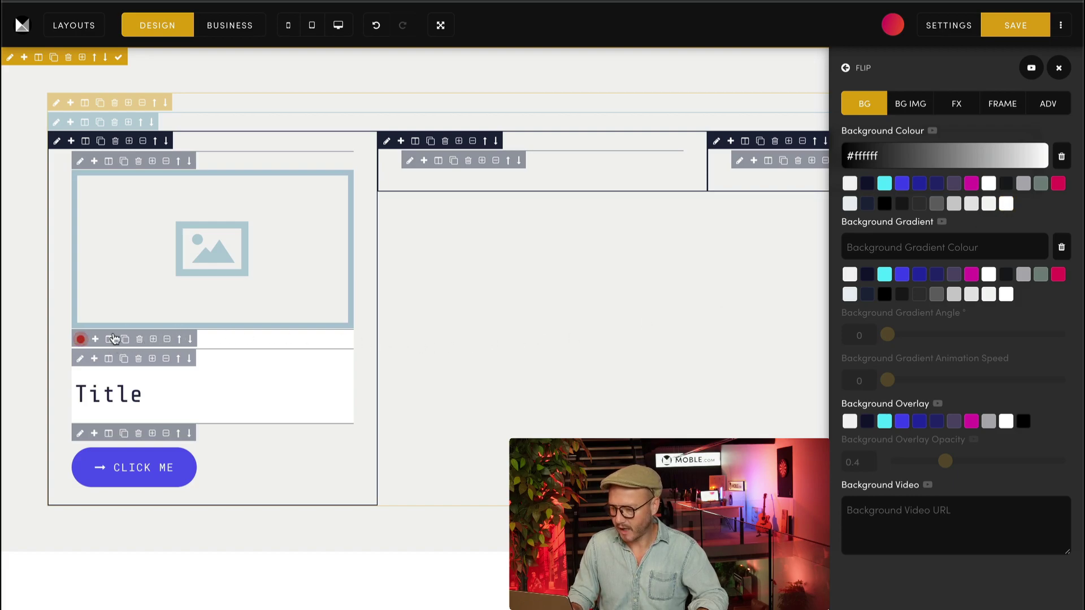
# Make the white wrapper frame a block with 32px padding on all four sides.
pyautogui.click(1002, 104)
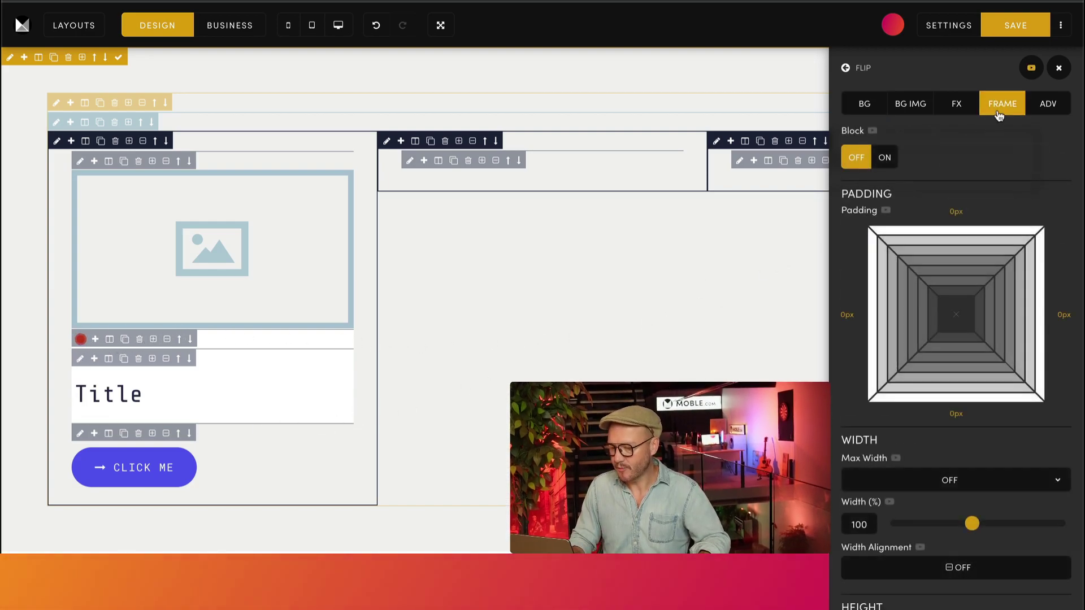
pyautogui.click(884, 161)
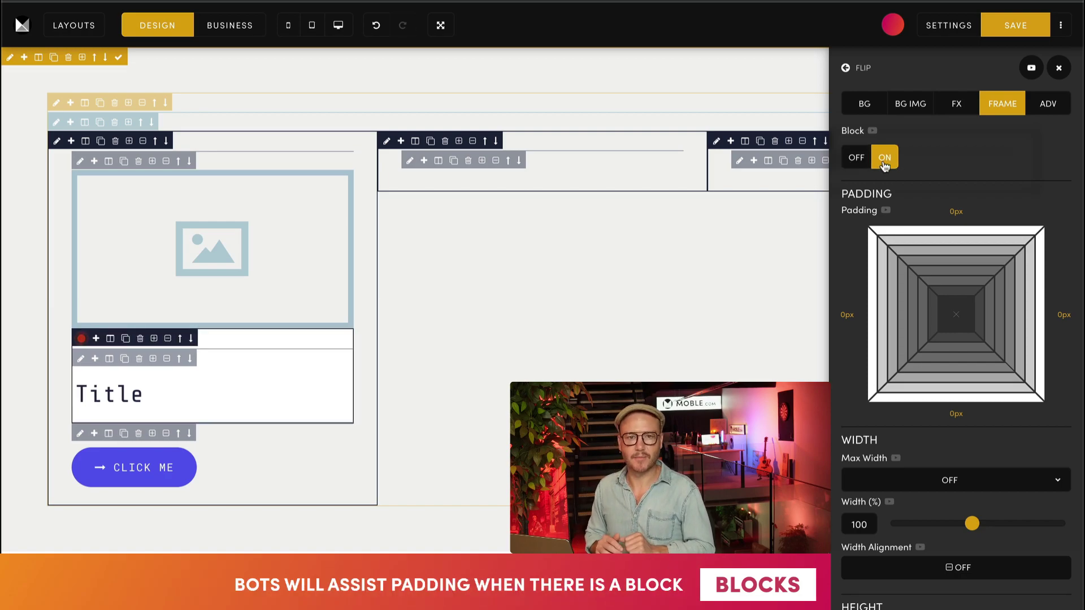
pyautogui.click(893, 304)
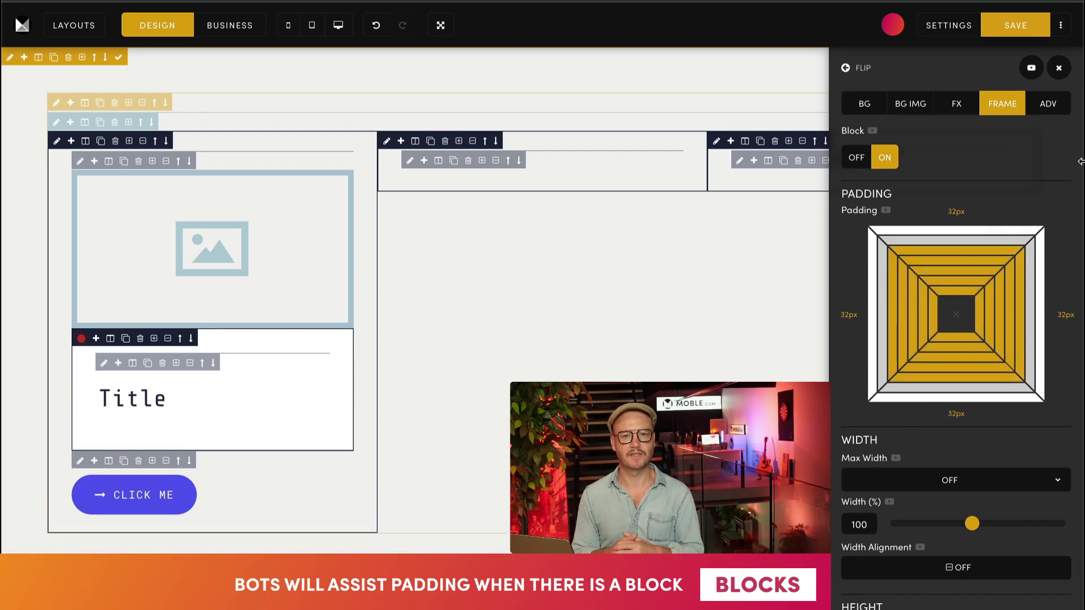
pyautogui.click(1059, 69)
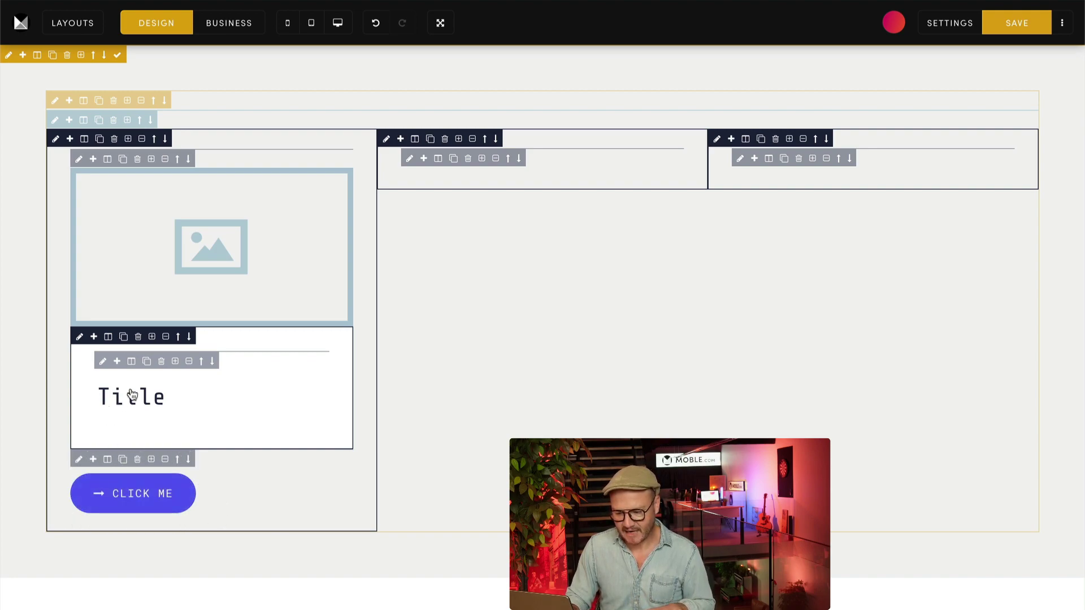
# Move the "CLICK ME" button's frame into the white block, position it below the Title, and preview the card in Business view.
pyautogui.click(78, 459)
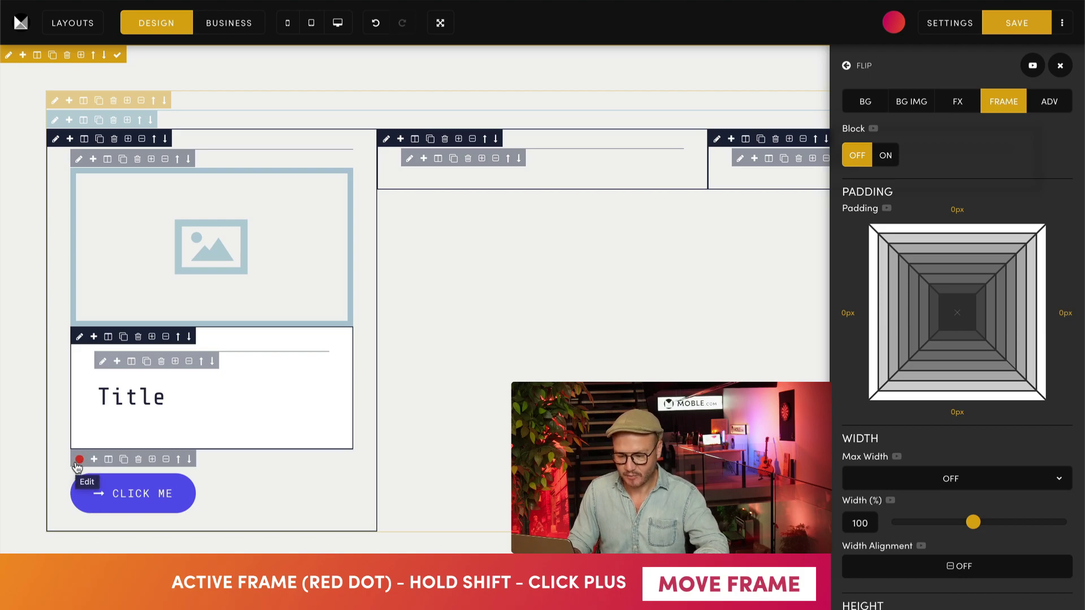
pyautogui.keyDown('shift'); pyautogui.click(94, 338); pyautogui.keyUp('shift')
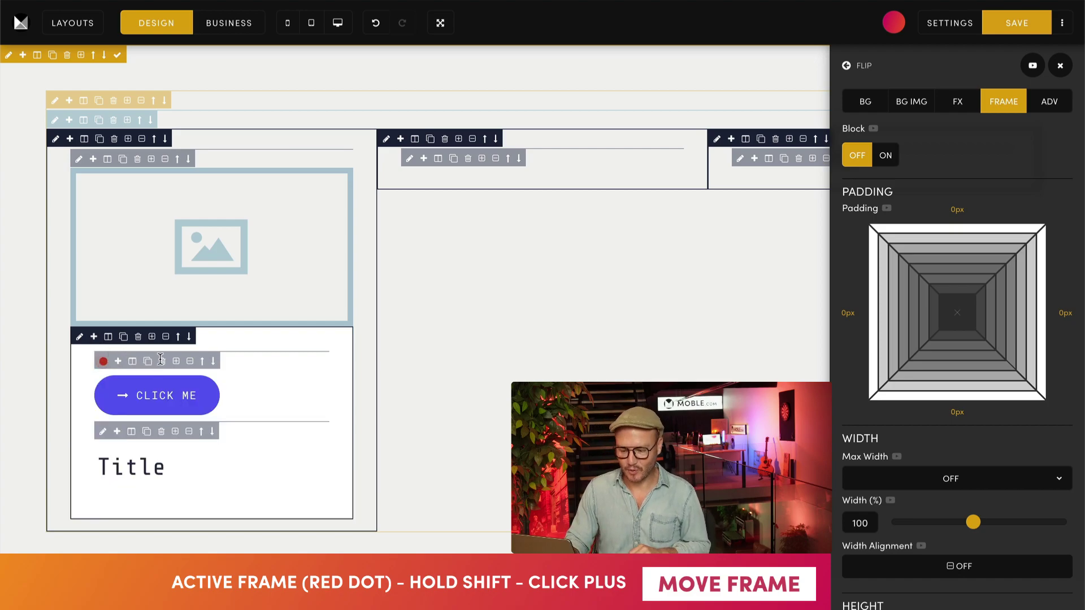
pyautogui.click(213, 363)
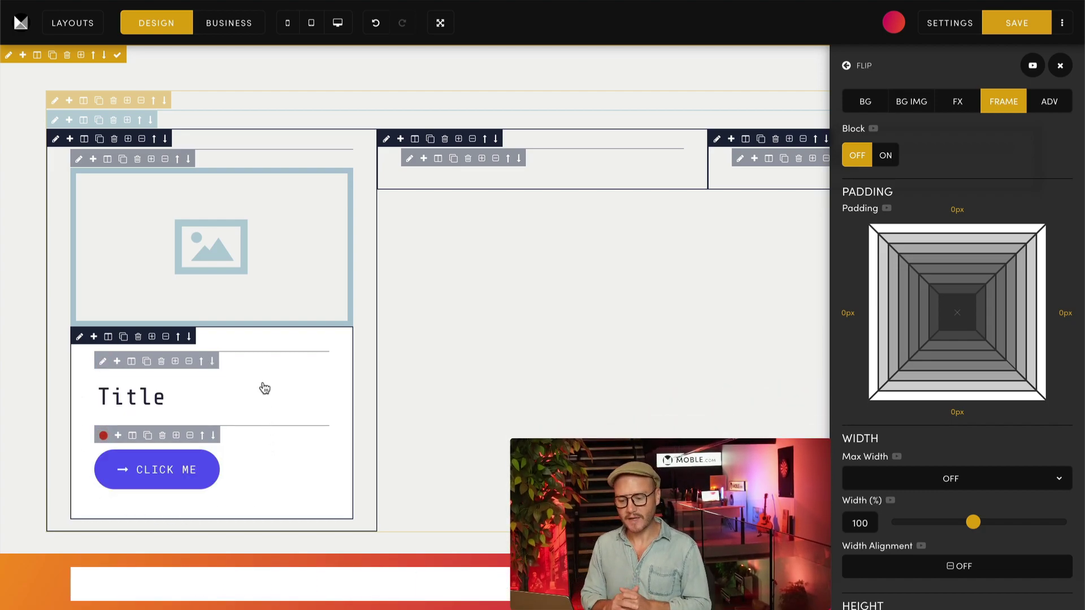
pyautogui.click(226, 24)
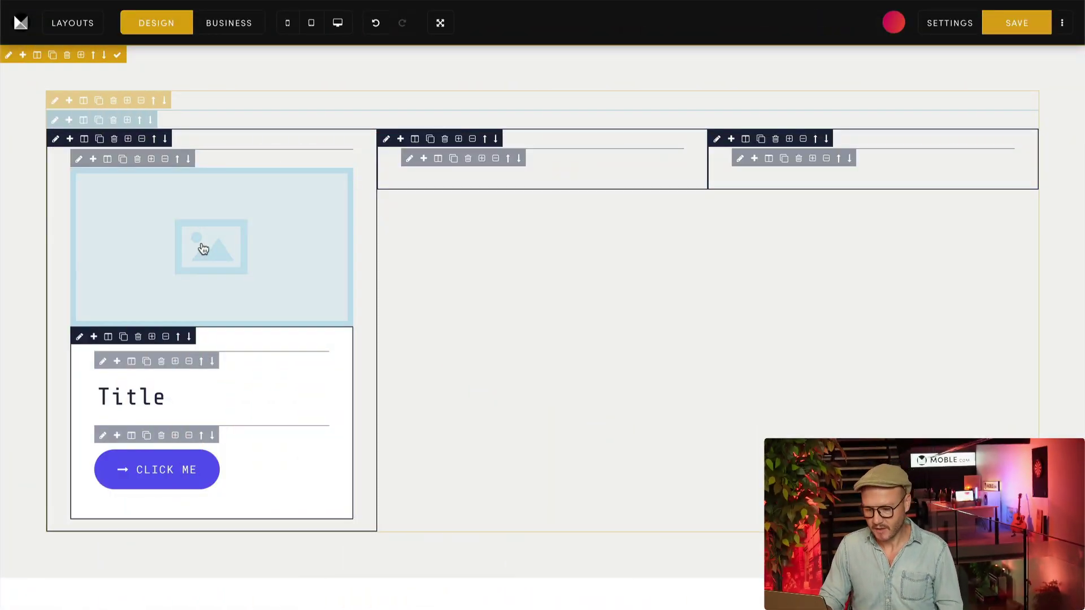
# Replace the first column's placeholder picture with Image-1 from the image library.
pyautogui.click(204, 249)
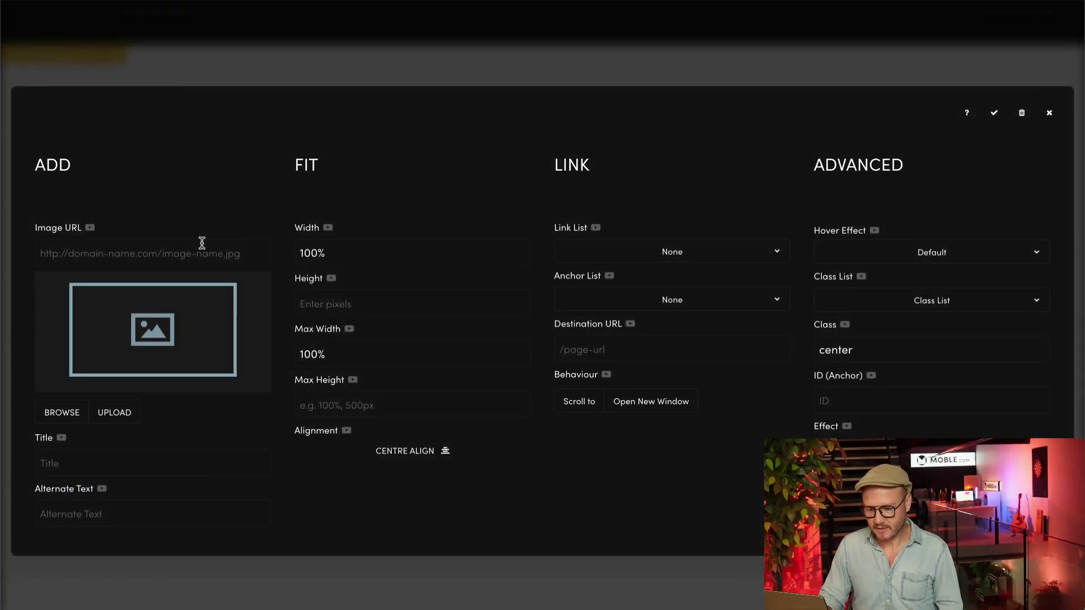
pyautogui.click(60, 412)
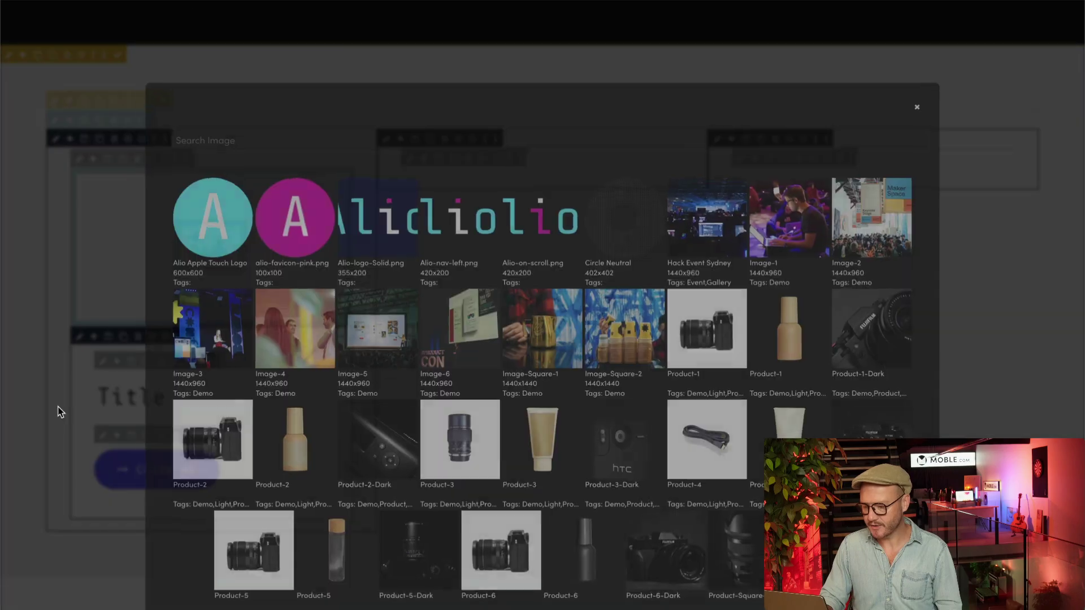
pyautogui.click(824, 210)
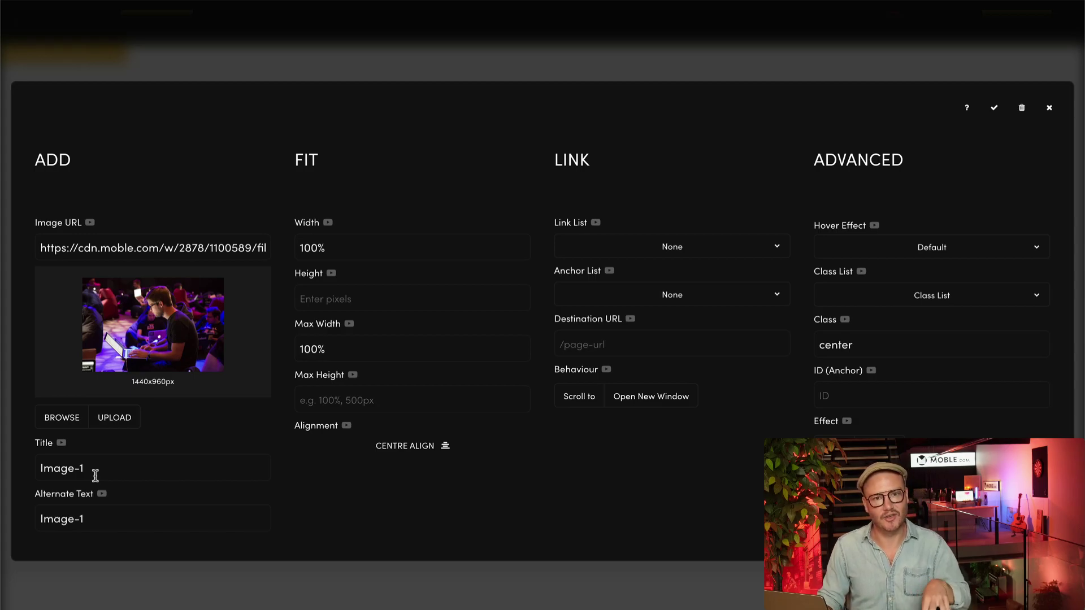
# Set the image's title and alternate text to "Man on laptop" and apply the image settings.
pyautogui.moveTo(95, 476); pyautogui.dragTo(42, 474)
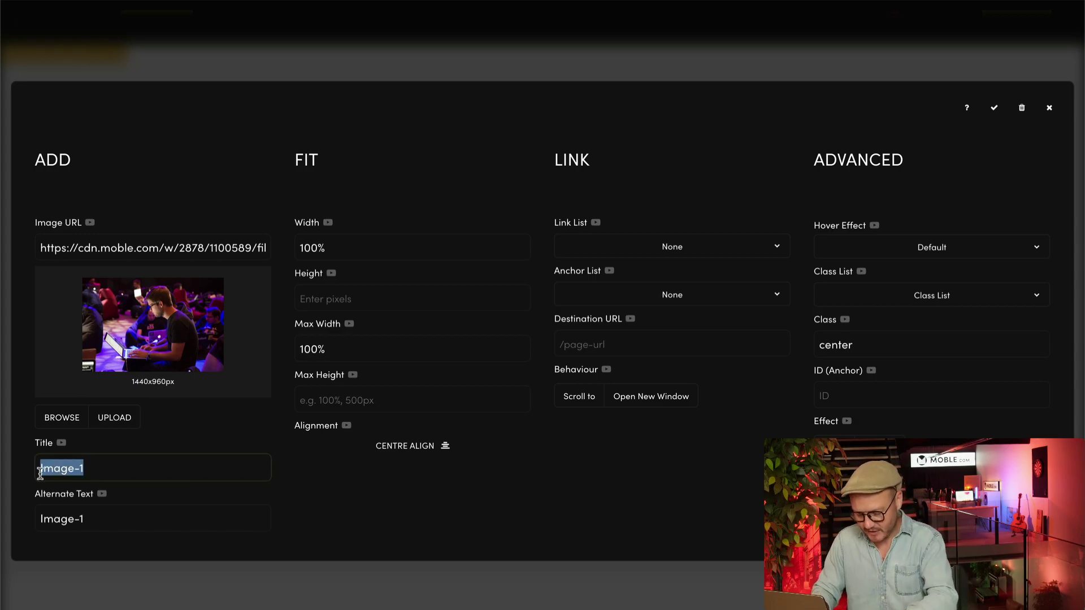
pyautogui.write('Man on laptop')
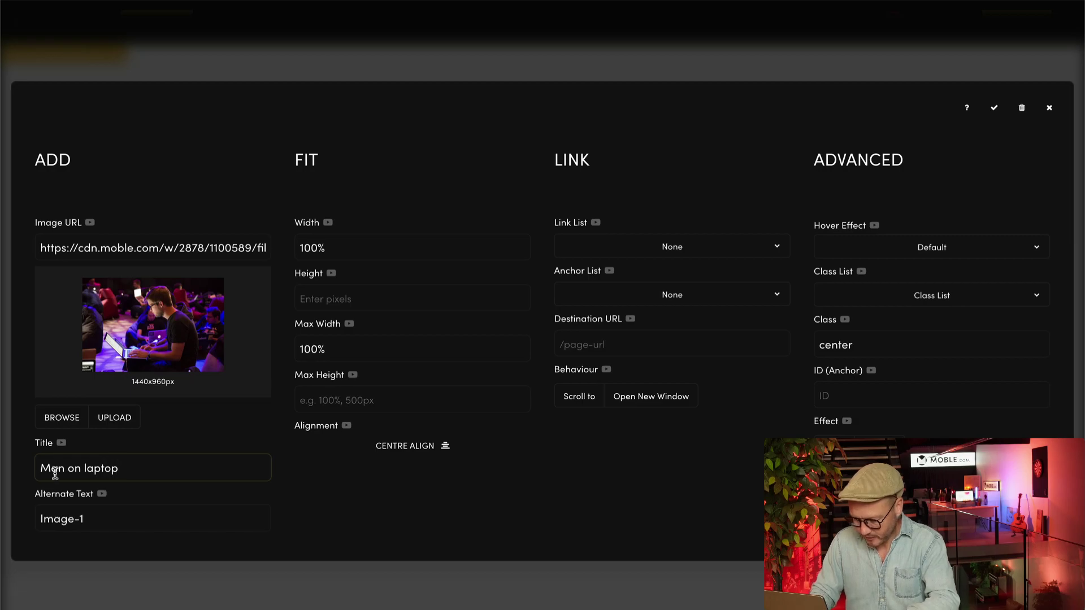
pyautogui.moveTo(122, 470); pyautogui.dragTo(20, 472)
pyautogui.hotkey('ctrl', 'c')
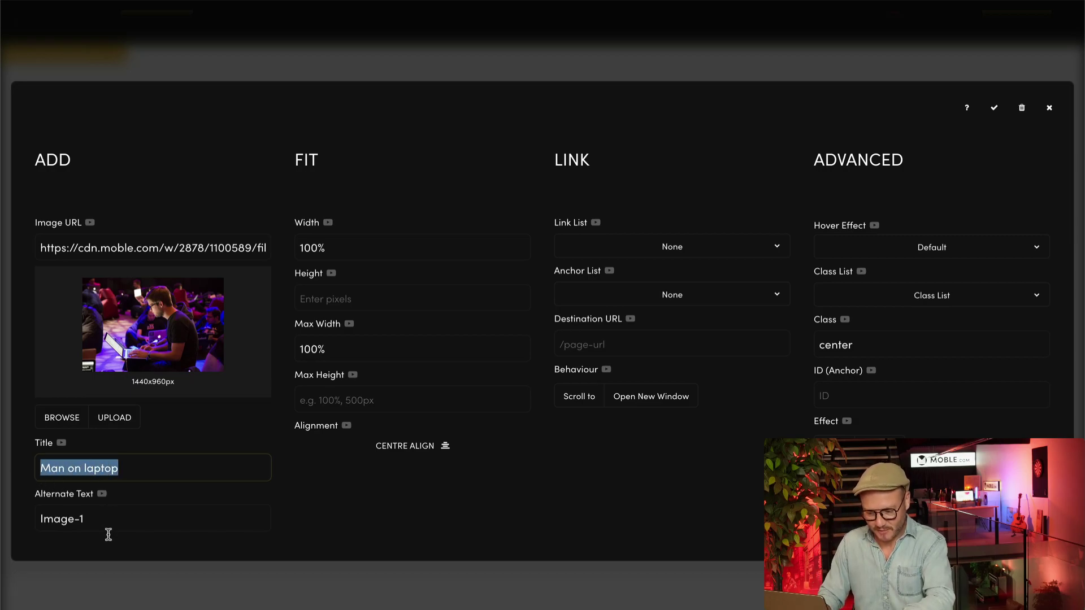
pyautogui.moveTo(108, 535); pyautogui.dragTo(10, 518)
pyautogui.hotkey('ctrl', 'v')
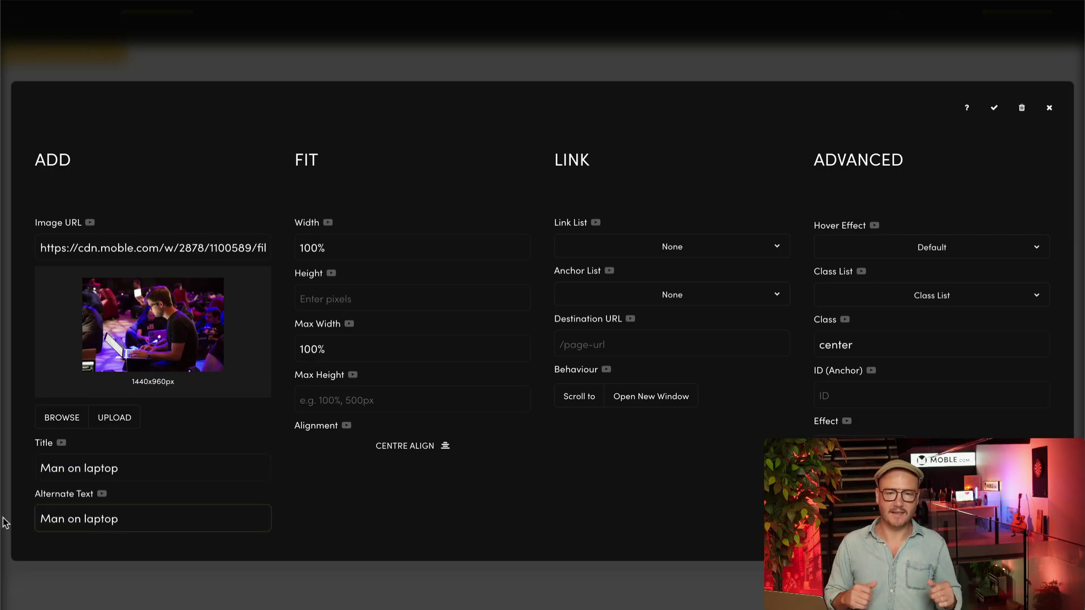
pyautogui.click(18, 506)
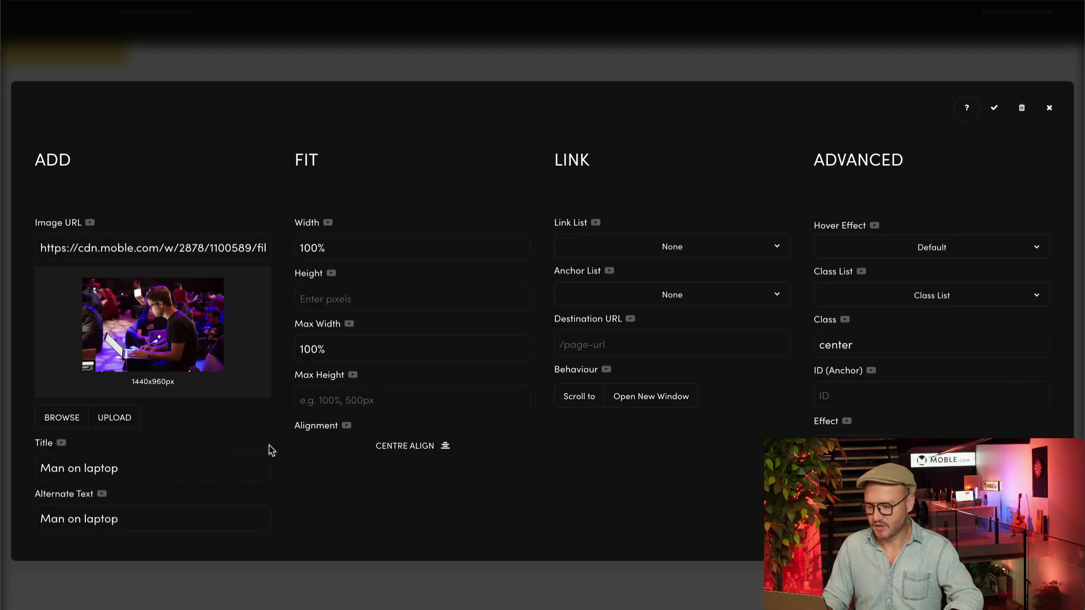
pyautogui.click(994, 109)
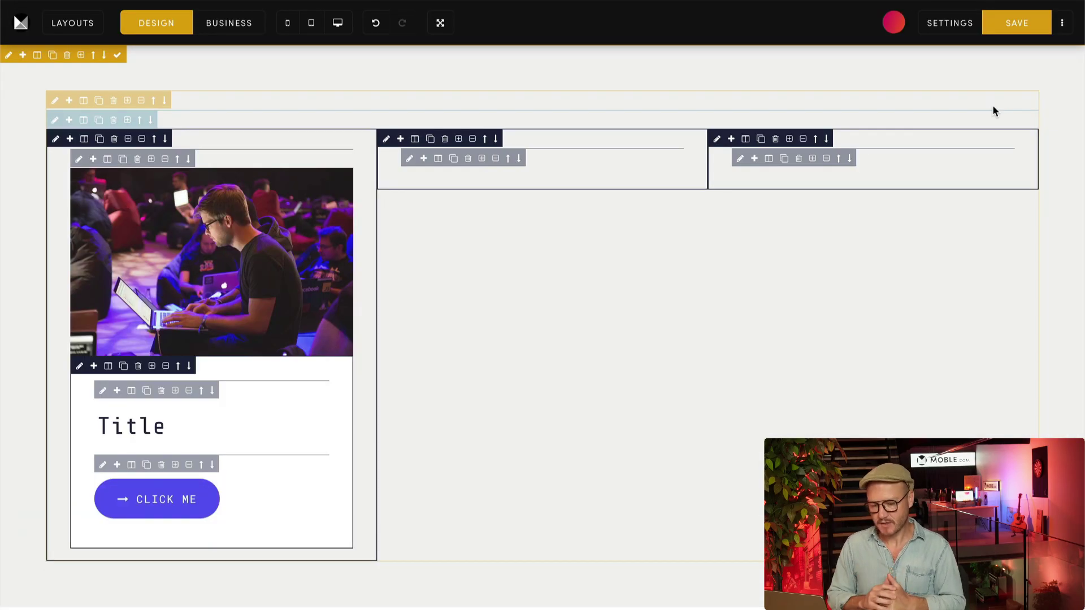
# Review the laptop image's settings and examine the card designs on the Alio example page.
pyautogui.click(216, 260)
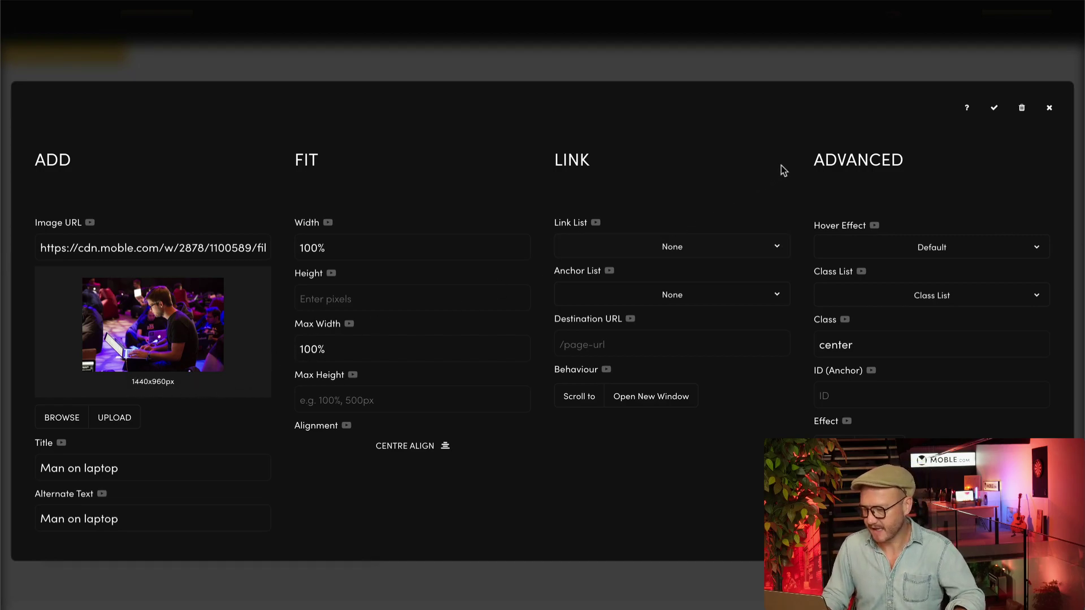
pyautogui.click(996, 110)
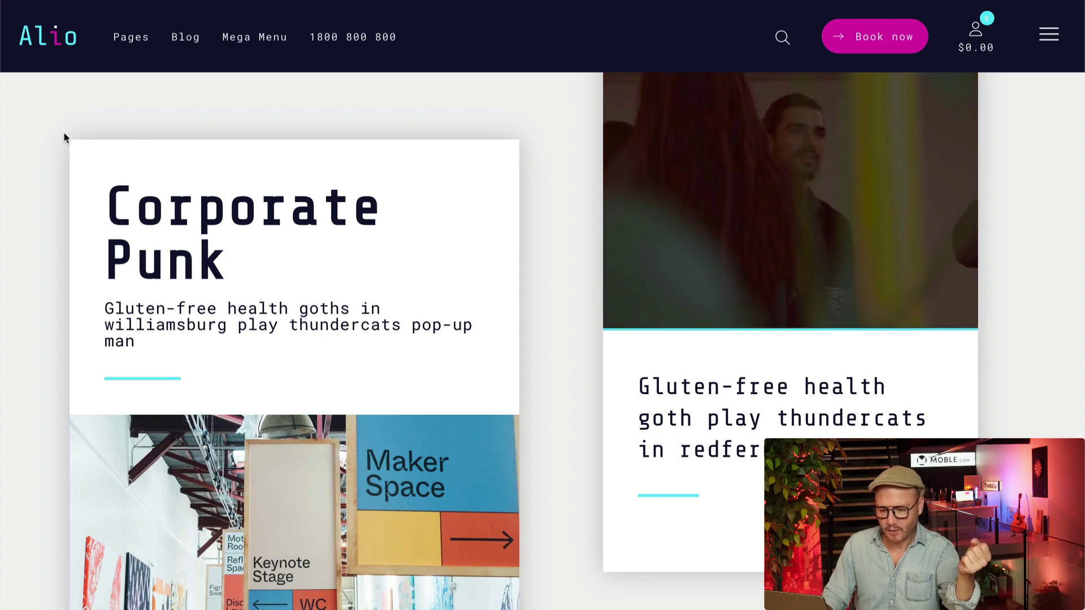
pyautogui.scroll(-1, 66, 314)
pyautogui.scroll(2, 66, 316)
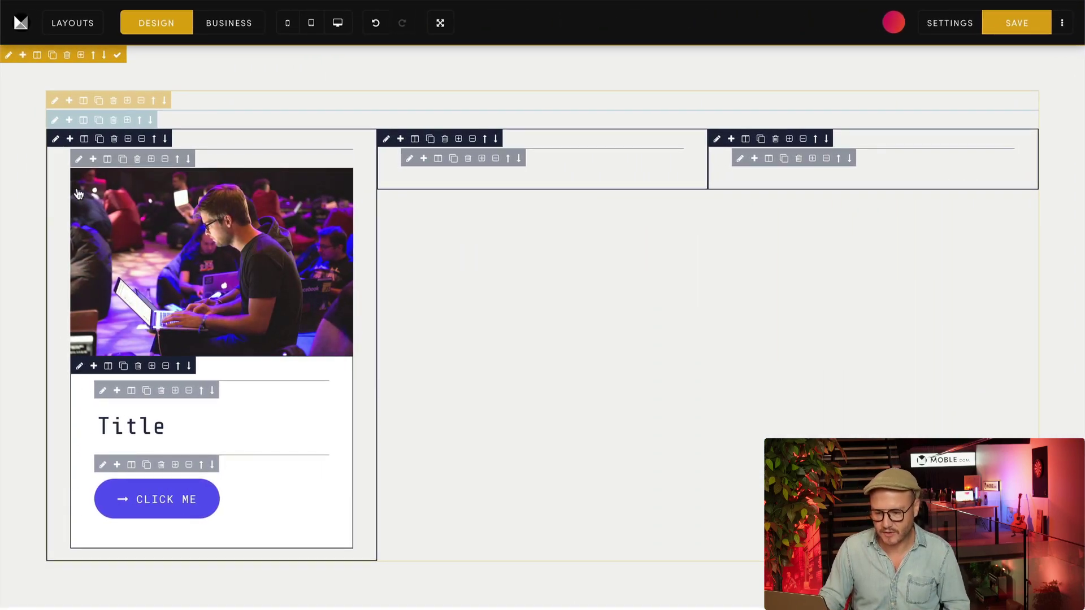
# Try the Shadow More option on the laptop image's frame, then set its shadow back to None.
pyautogui.click(78, 160)
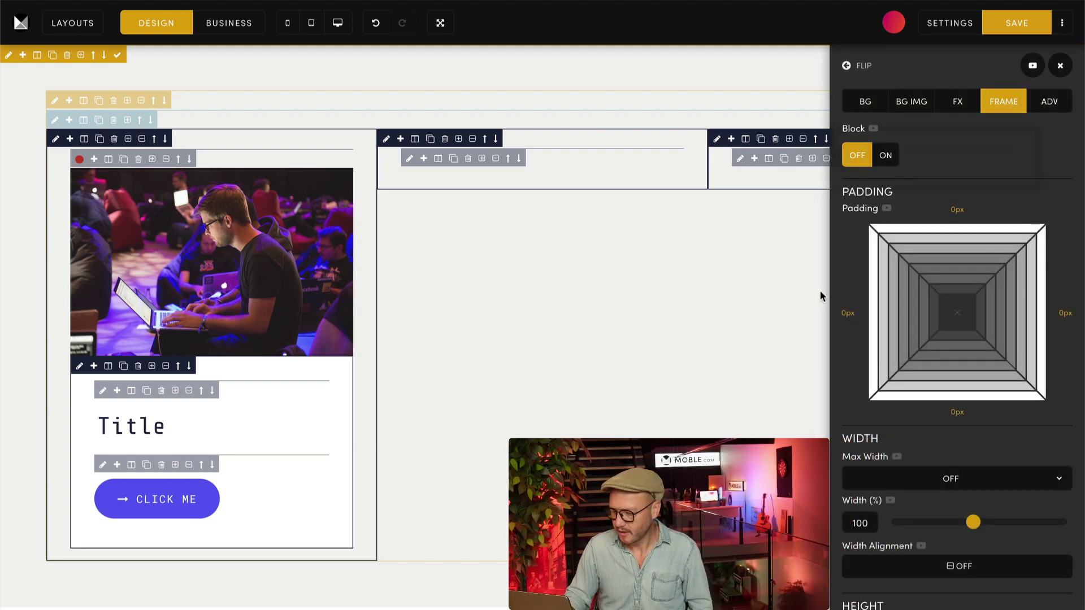
pyautogui.scroll(-10, 1058, 381)
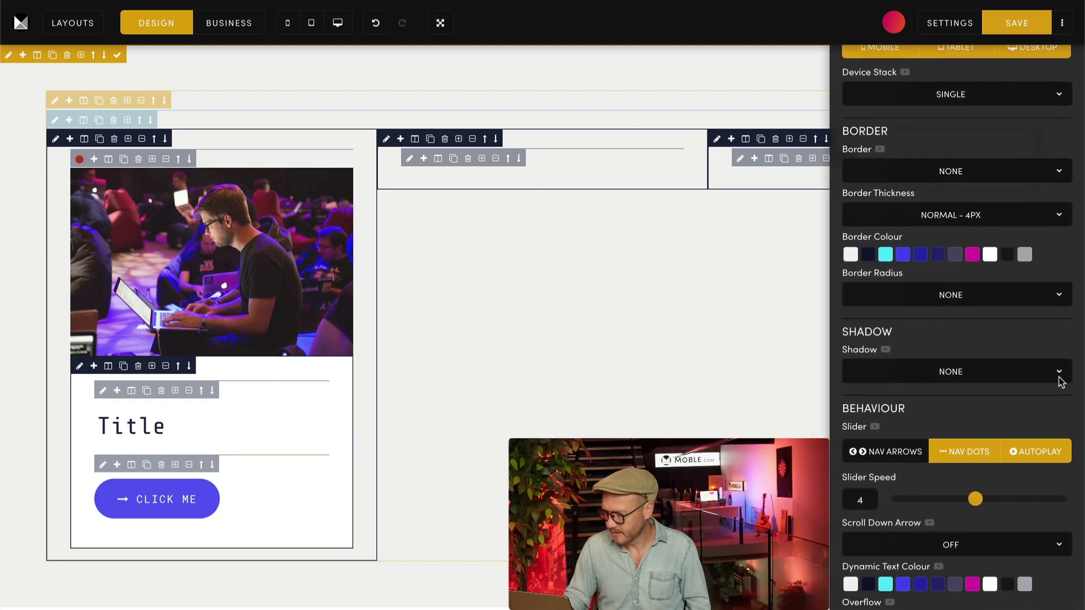
pyautogui.click(908, 311)
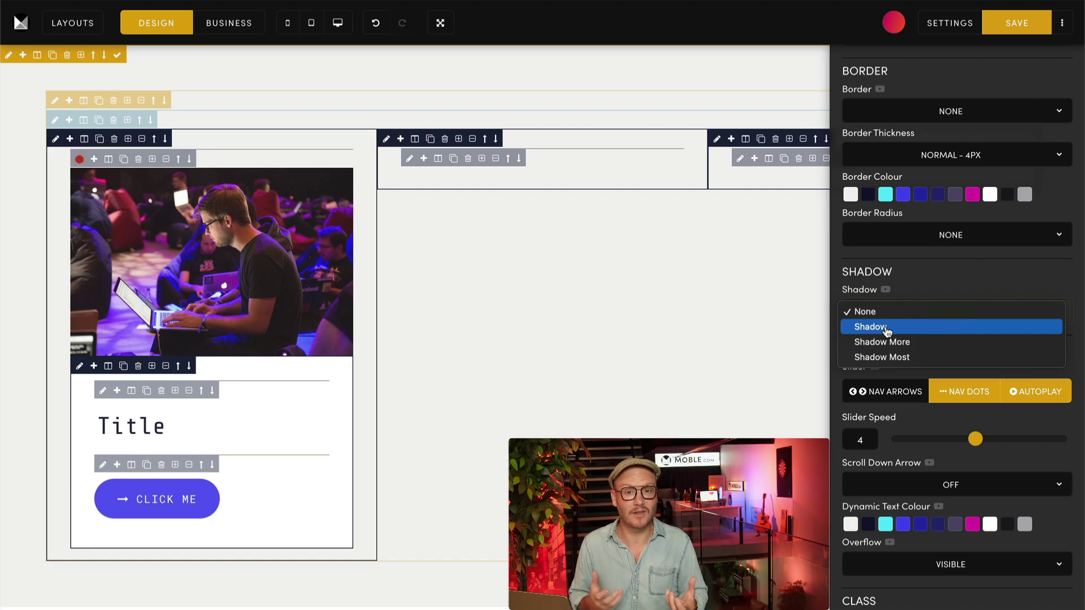
pyautogui.click(963, 290)
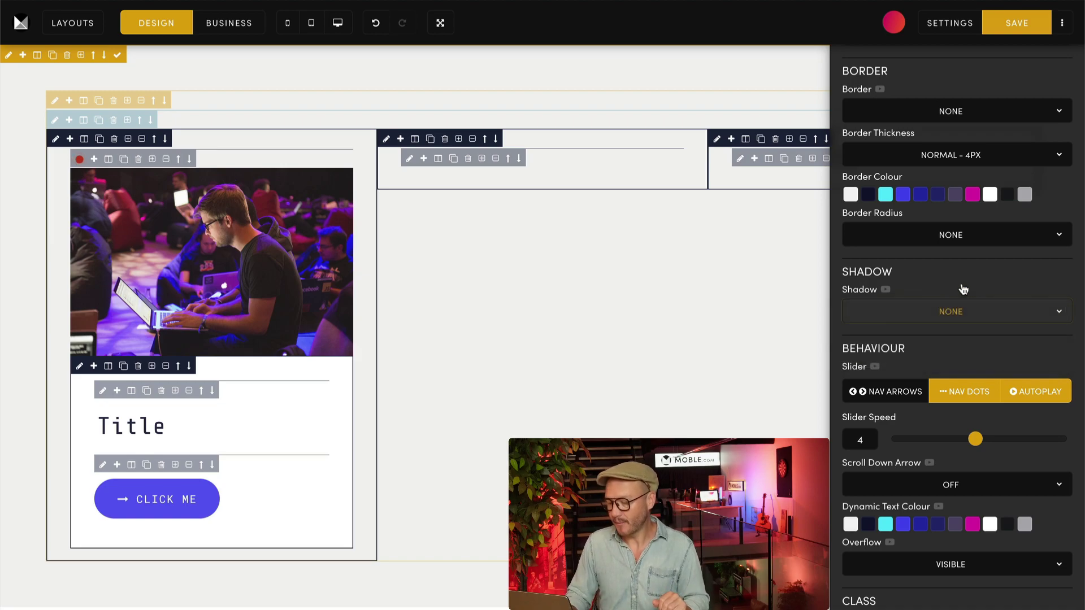
pyautogui.click(956, 309)
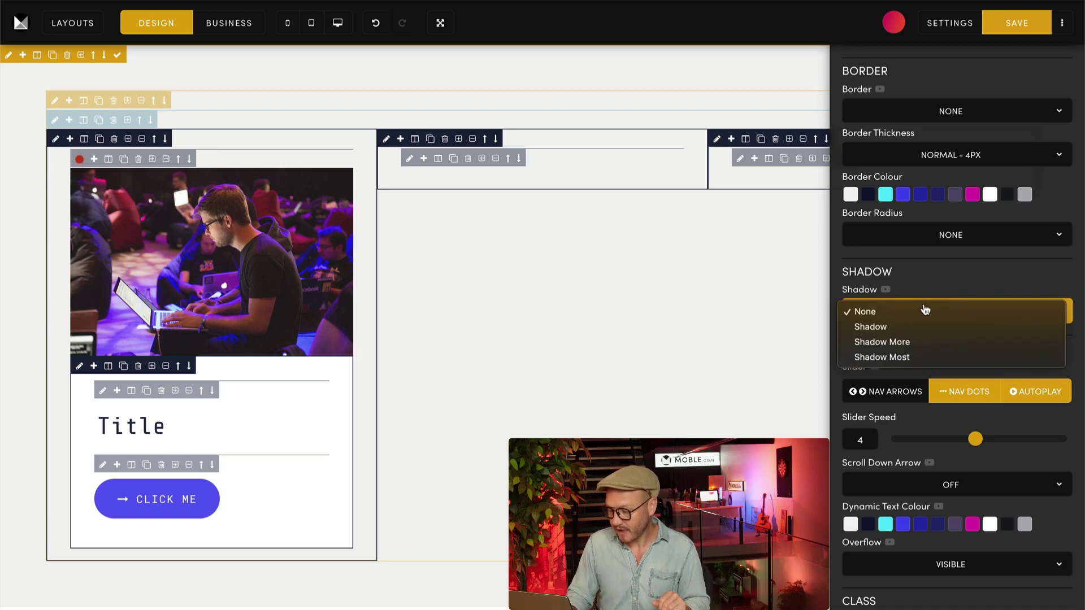
pyautogui.click(909, 342)
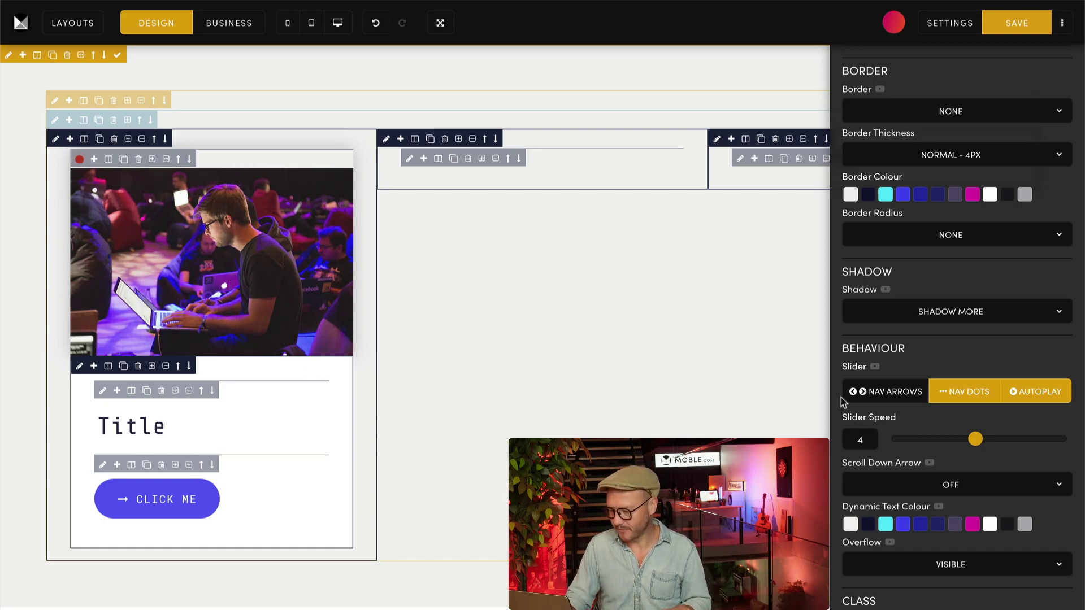
pyautogui.click(967, 324)
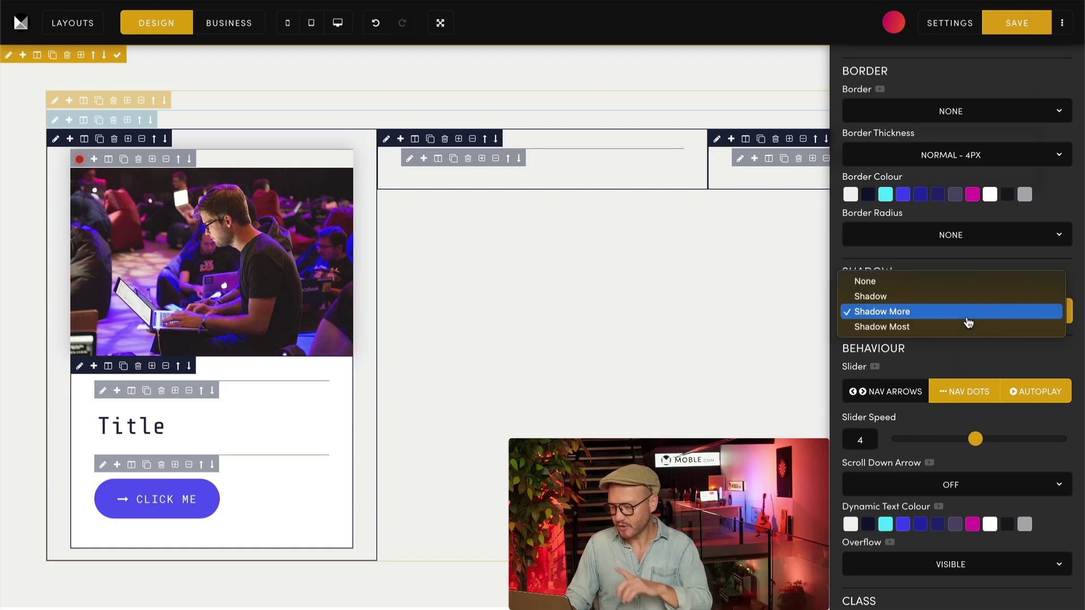
pyautogui.click(897, 281)
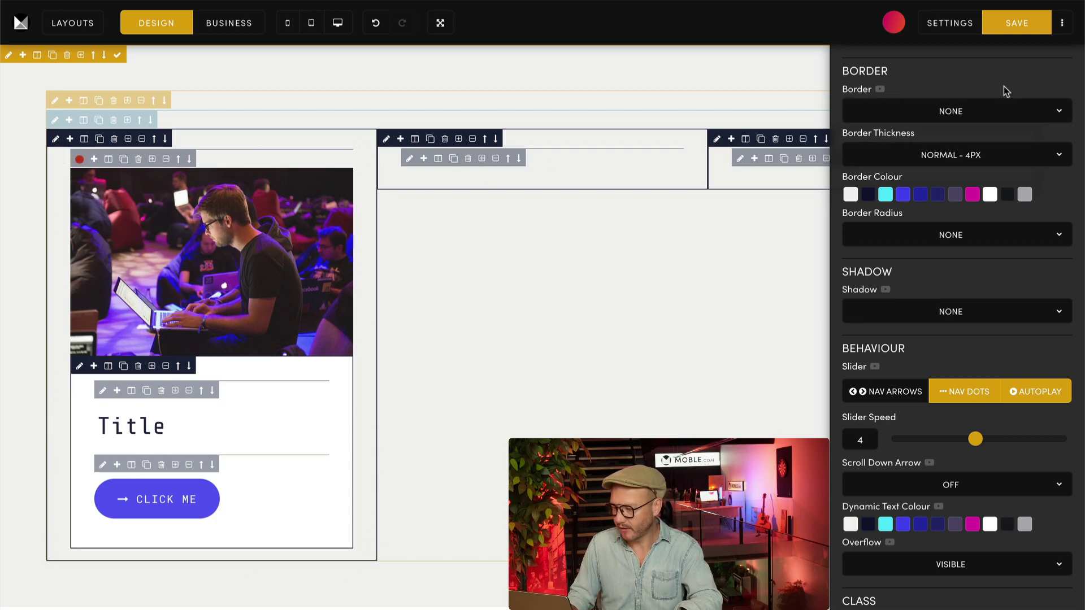
pyautogui.scroll(5, 1005, 92)
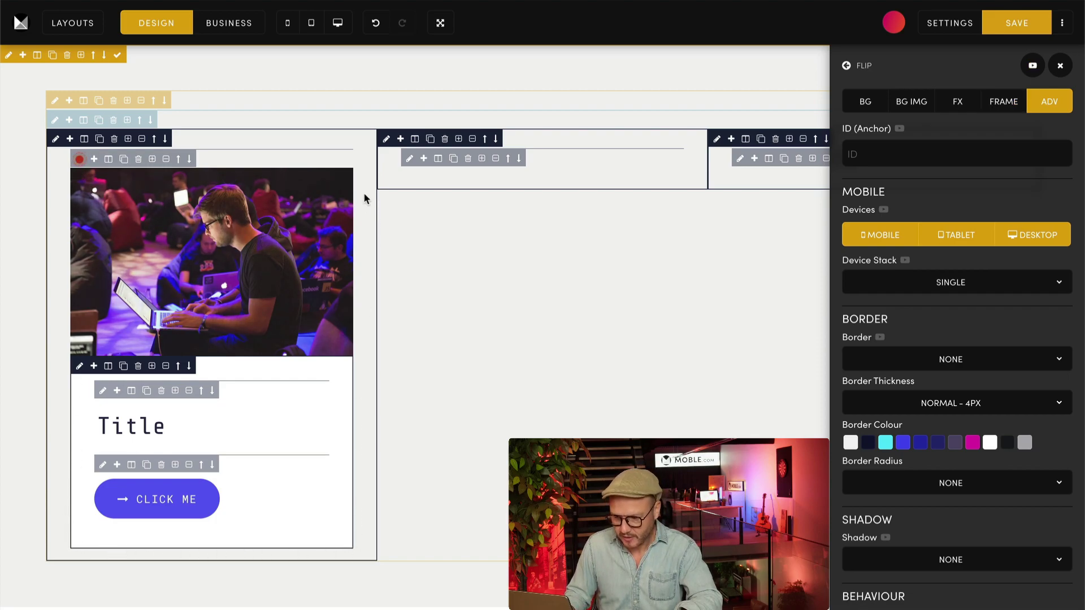
# Reset the padding of the first column's block to 0px on all sides.
pyautogui.click(1004, 101)
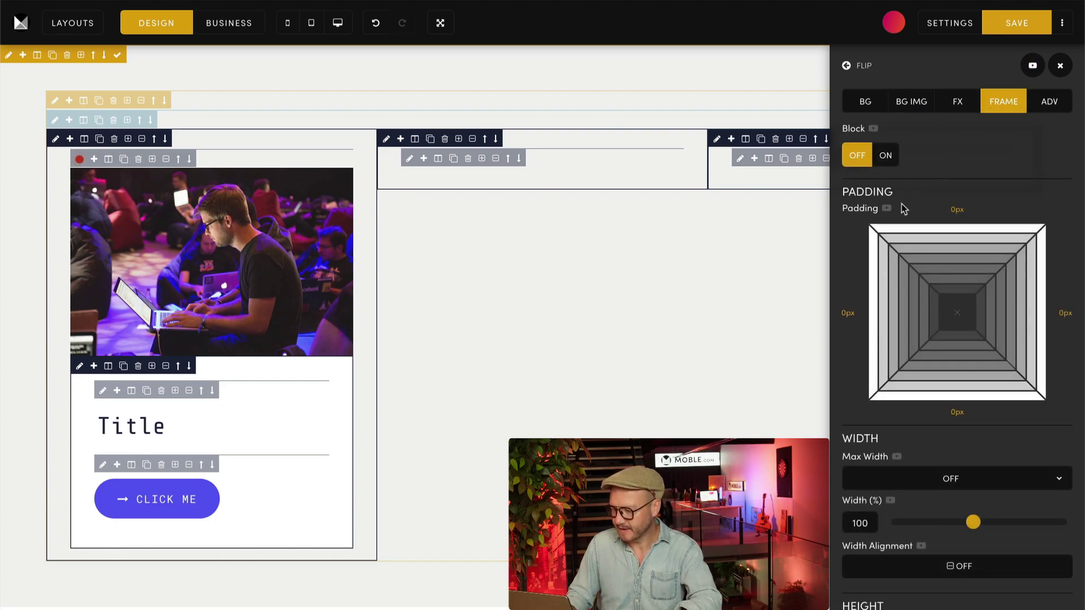
pyautogui.click(56, 139)
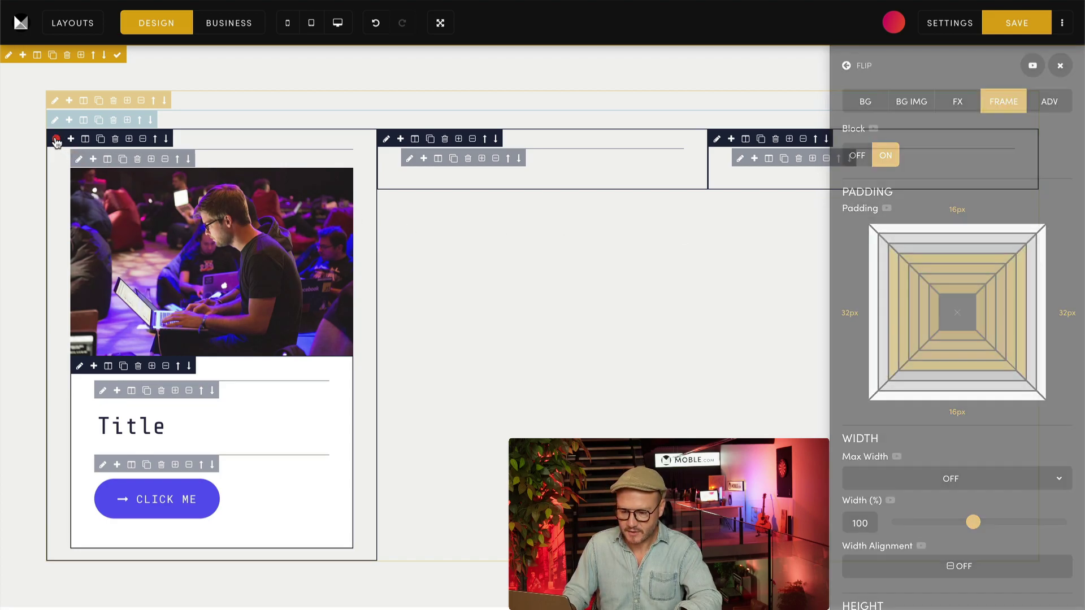
pyautogui.click(957, 313)
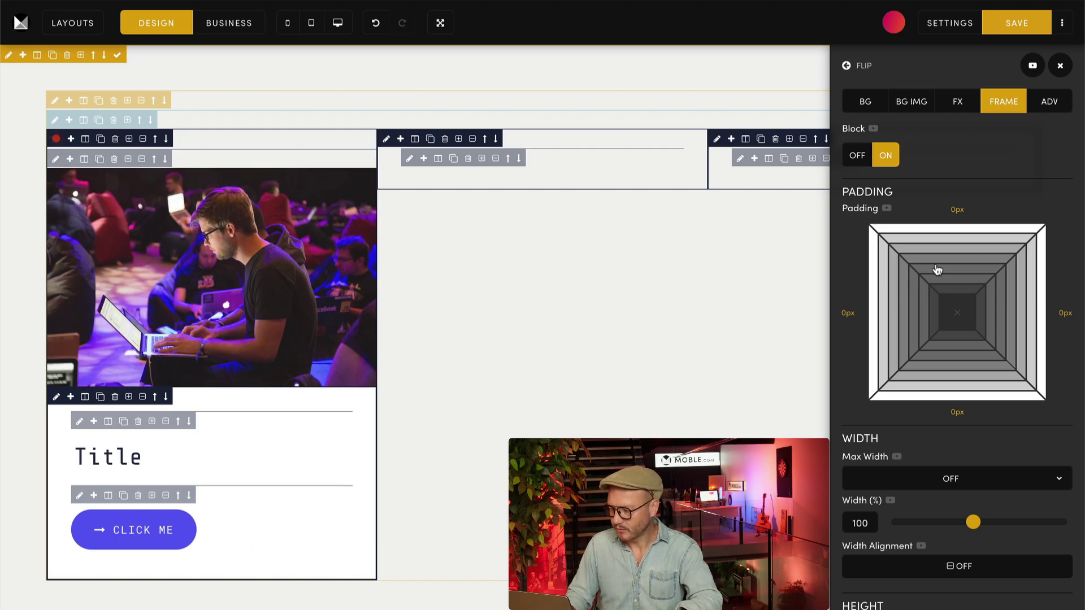
# Apply the Shadow More option to the first column's block around the whole card.
pyautogui.click(1052, 104)
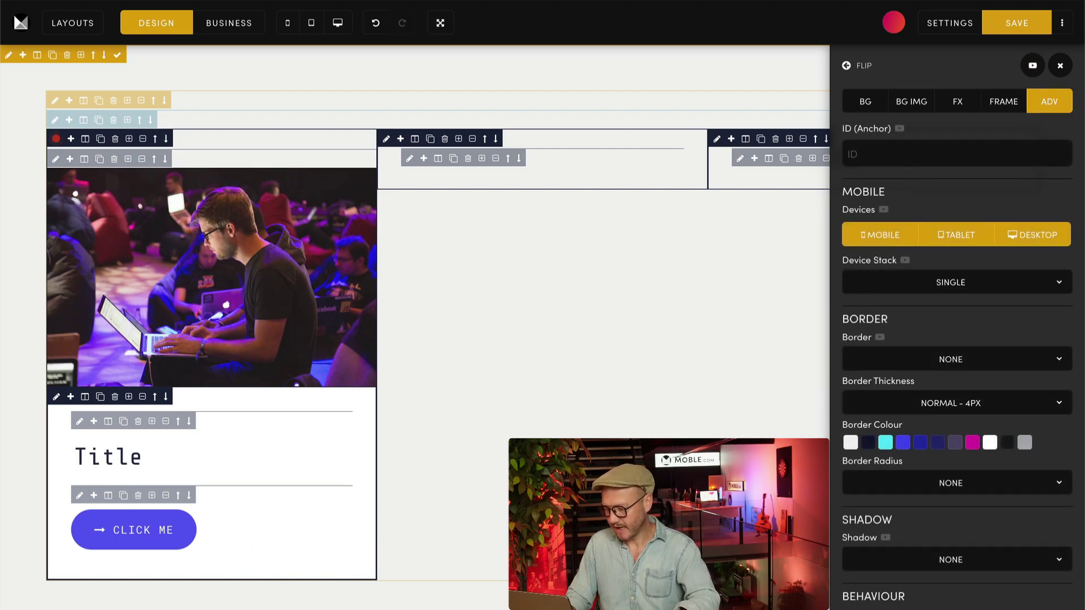
pyautogui.scroll(-2, 838, 511)
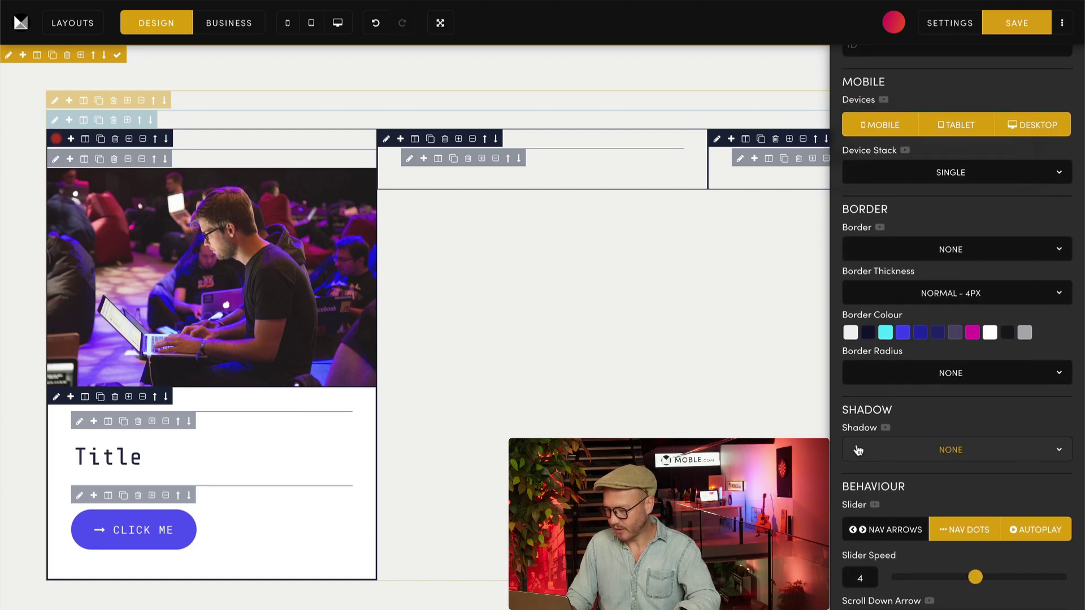
pyautogui.click(936, 450)
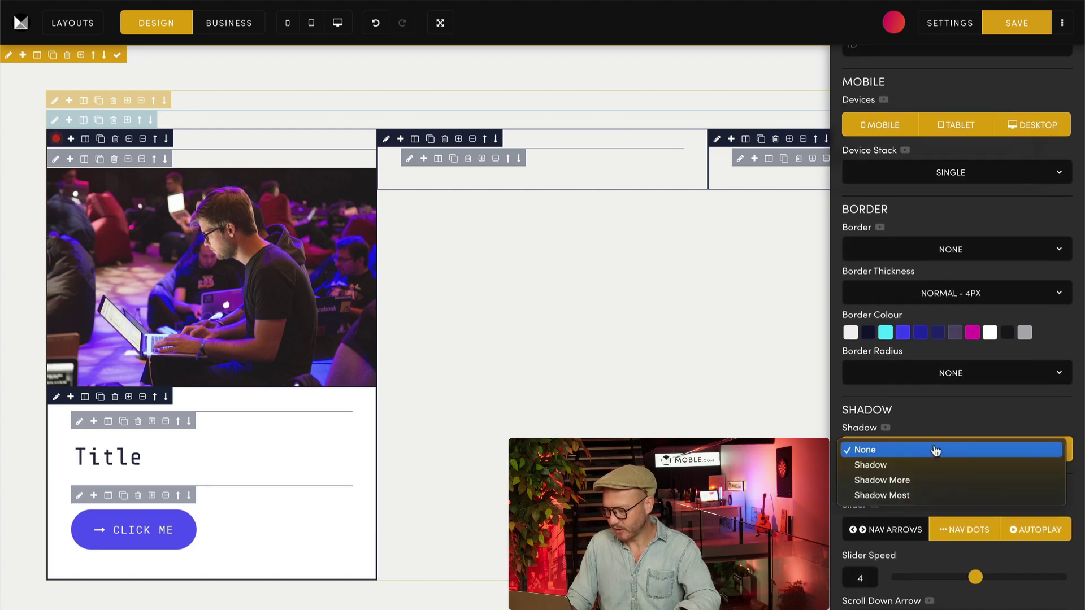
pyautogui.click(904, 480)
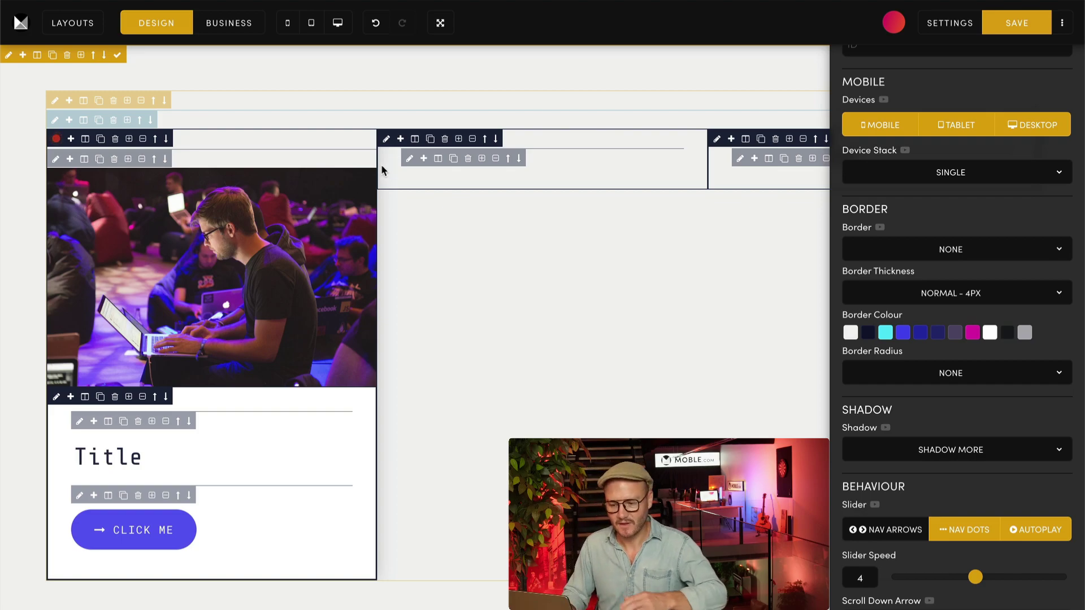
# Wrap the shadowed card block in an outer frame and give that frame 32px side padding and 16px top and bottom padding.
pyautogui.click(130, 140)
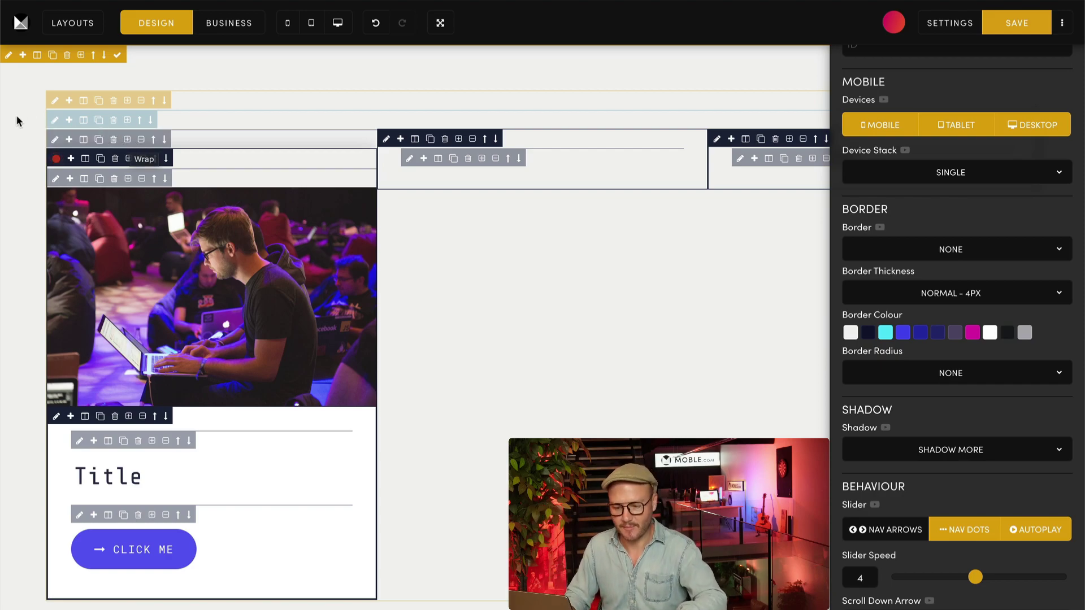
pyautogui.click(55, 139)
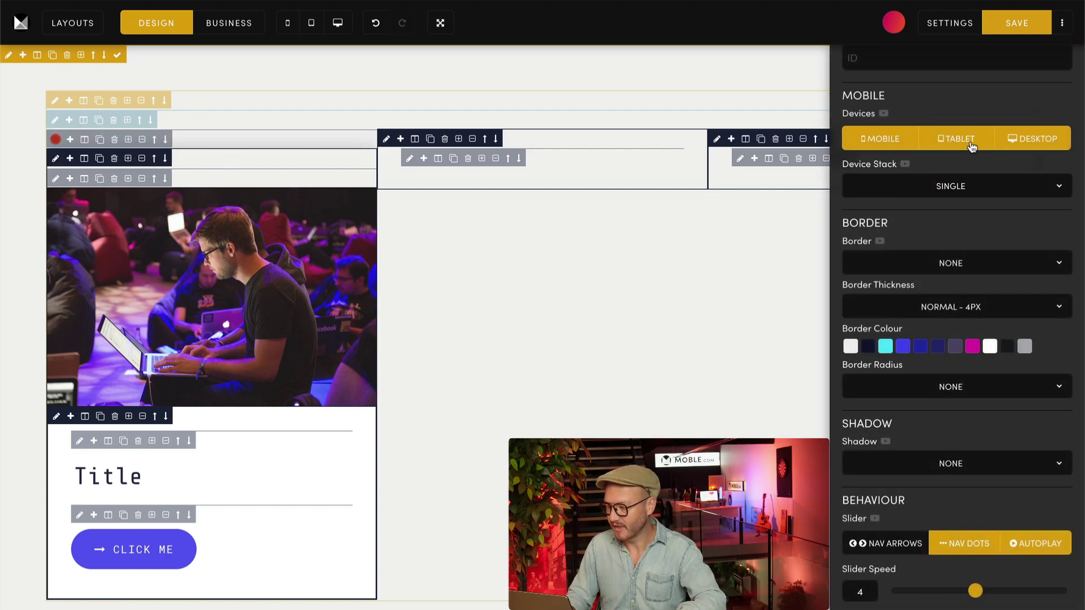
pyautogui.scroll(3, 968, 145)
pyautogui.click(1001, 102)
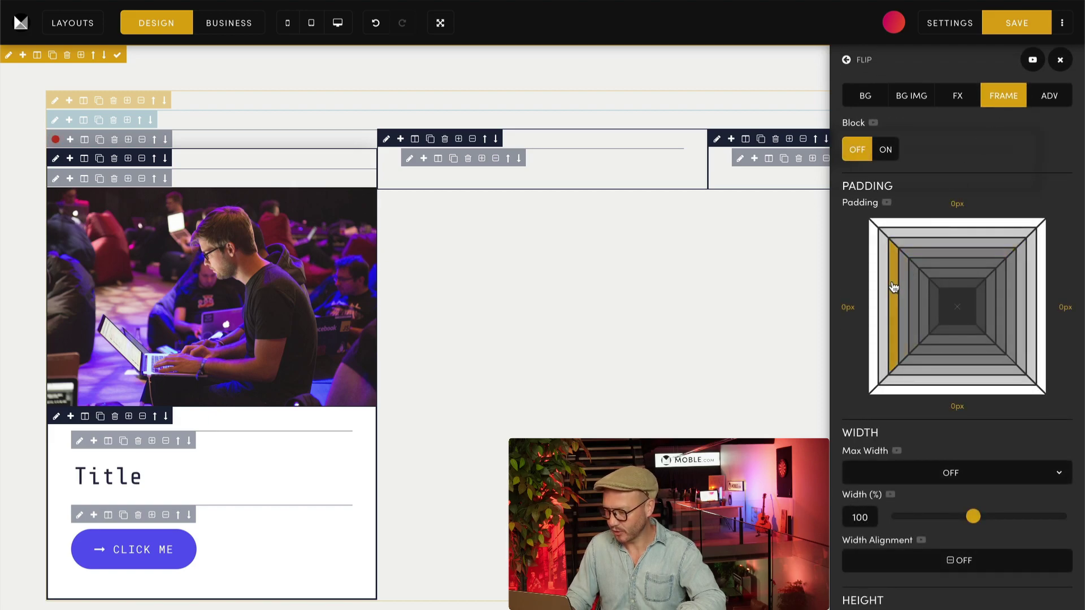
pyautogui.click(932, 307)
pyautogui.click(961, 265)
pyautogui.click(1013, 296)
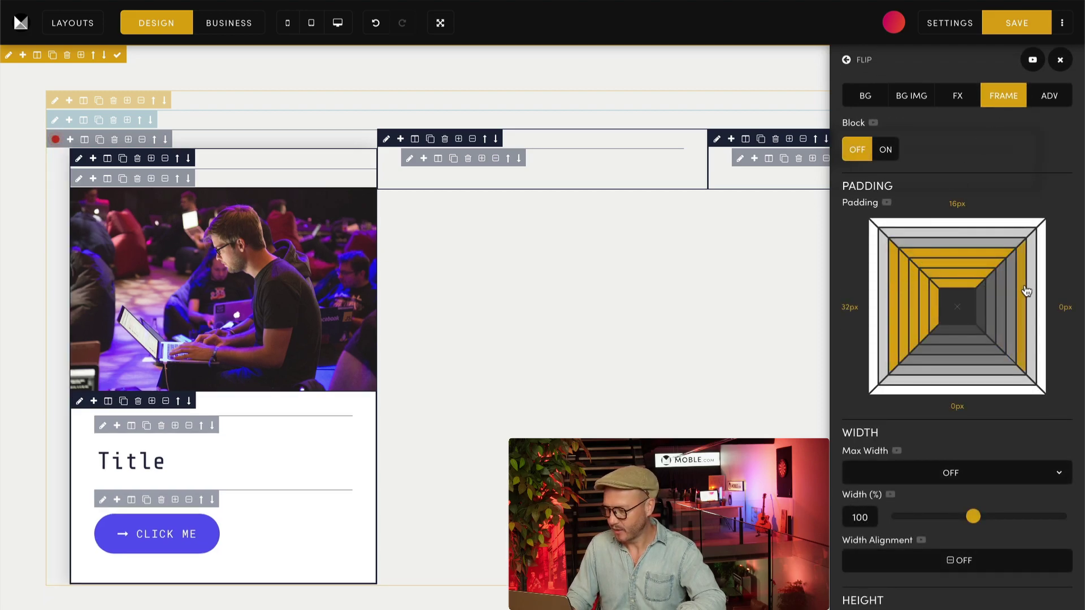
pyautogui.click(951, 365)
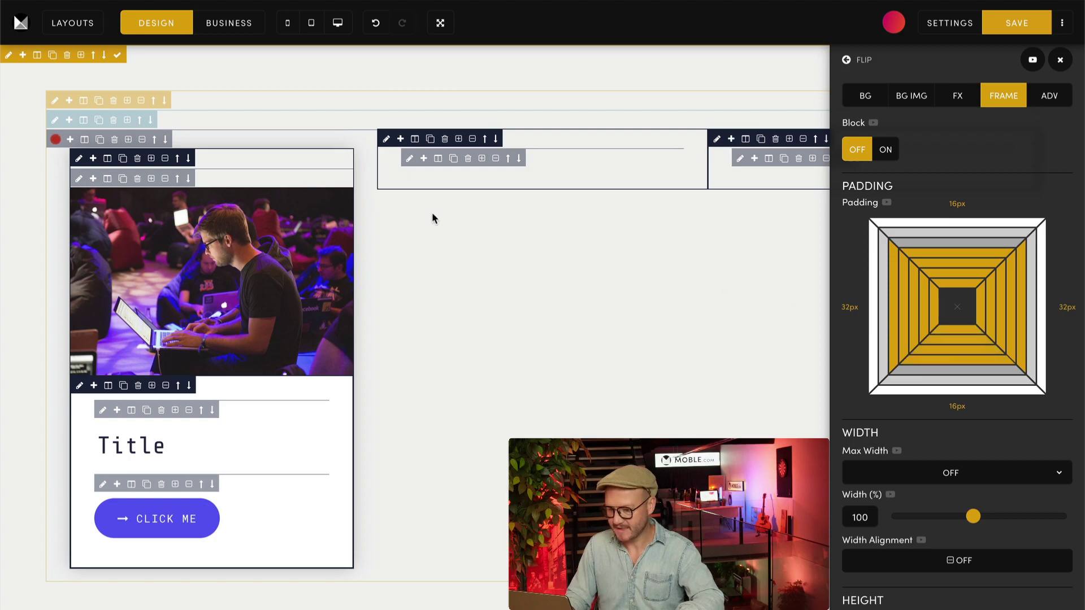
# Turn the Block setting on for the first column's outer wrapper frame and off for the shadowed frame inside it.
pyautogui.click(387, 139)
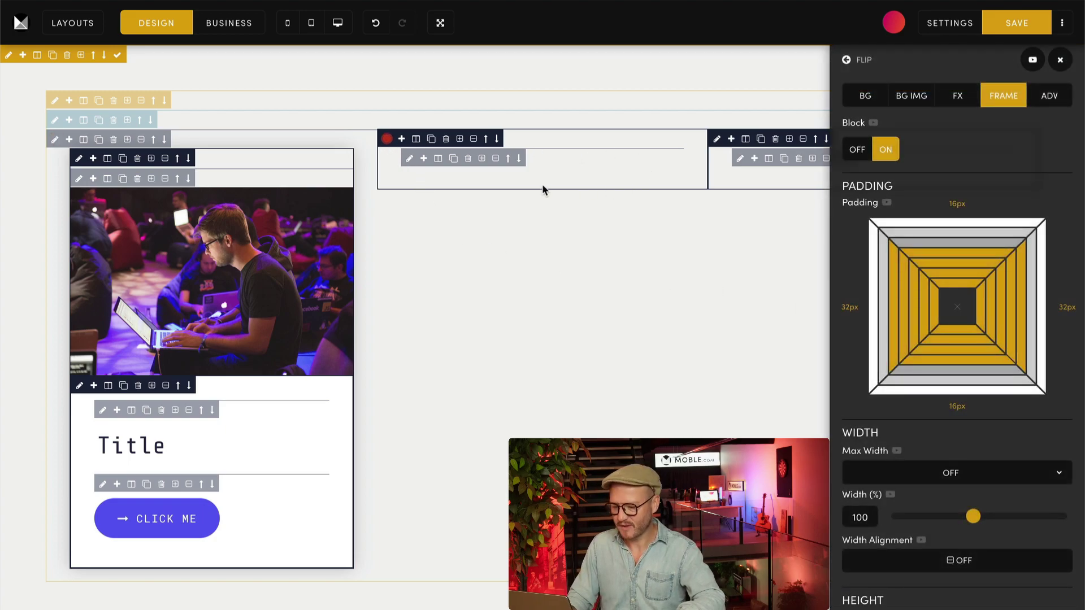
pyautogui.click(59, 142)
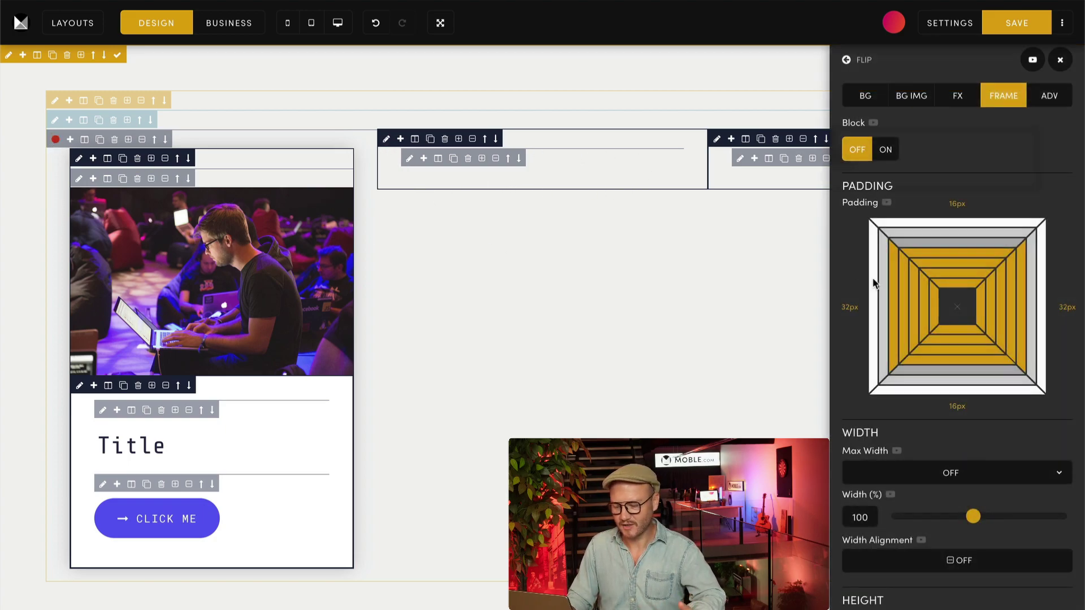
pyautogui.click(885, 280)
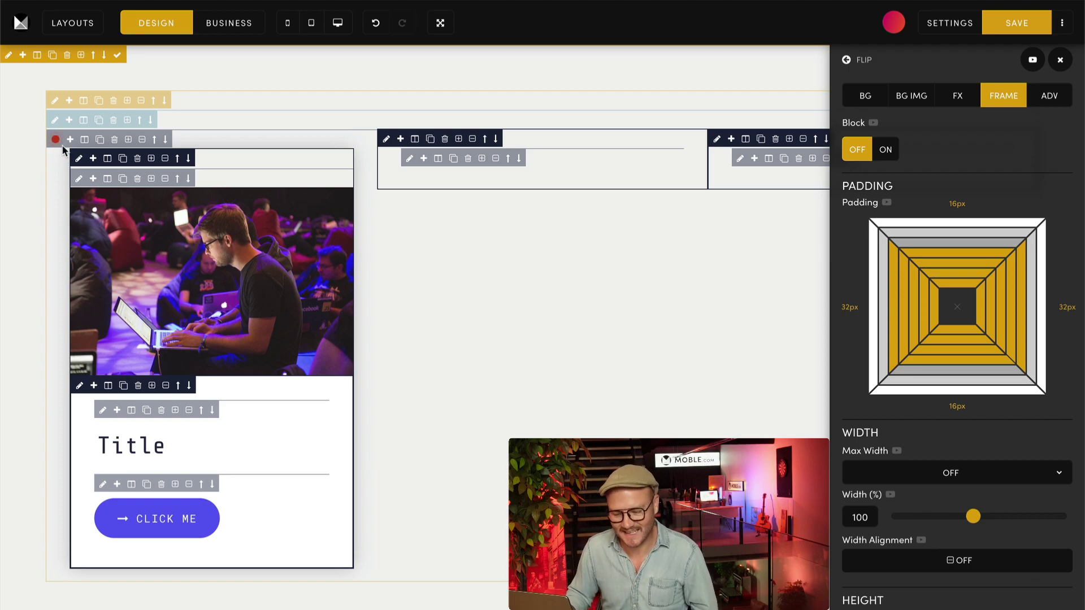
pyautogui.click(890, 151)
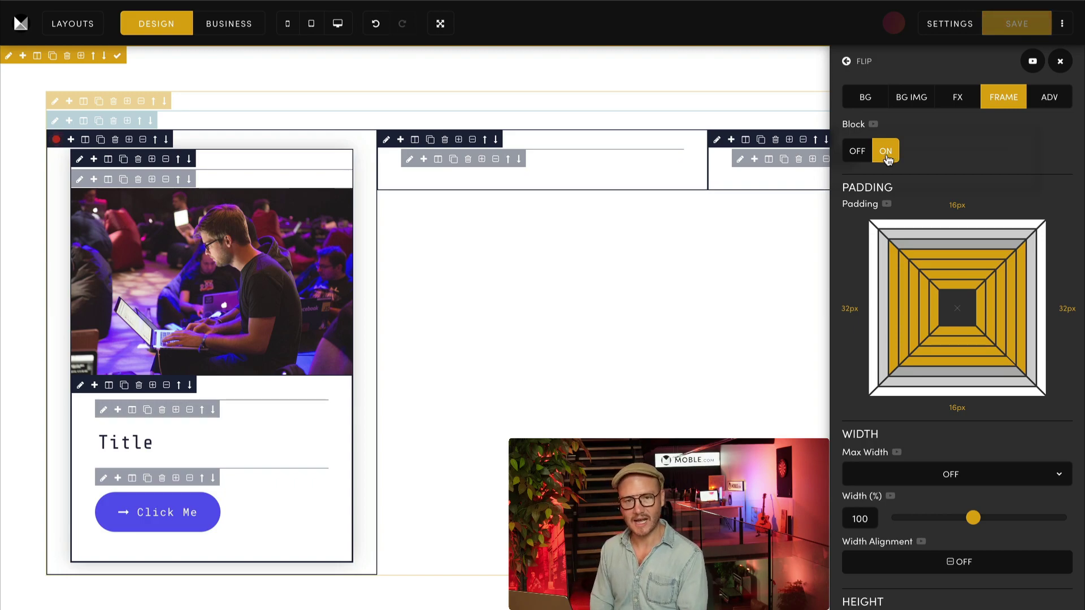
pyautogui.click(80, 159)
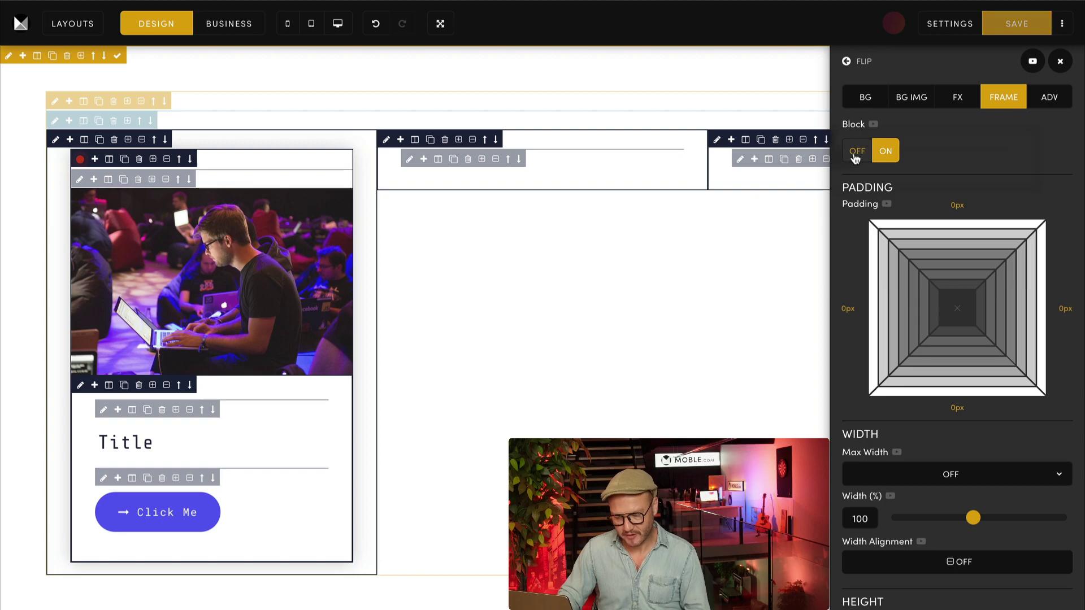
pyautogui.click(856, 152)
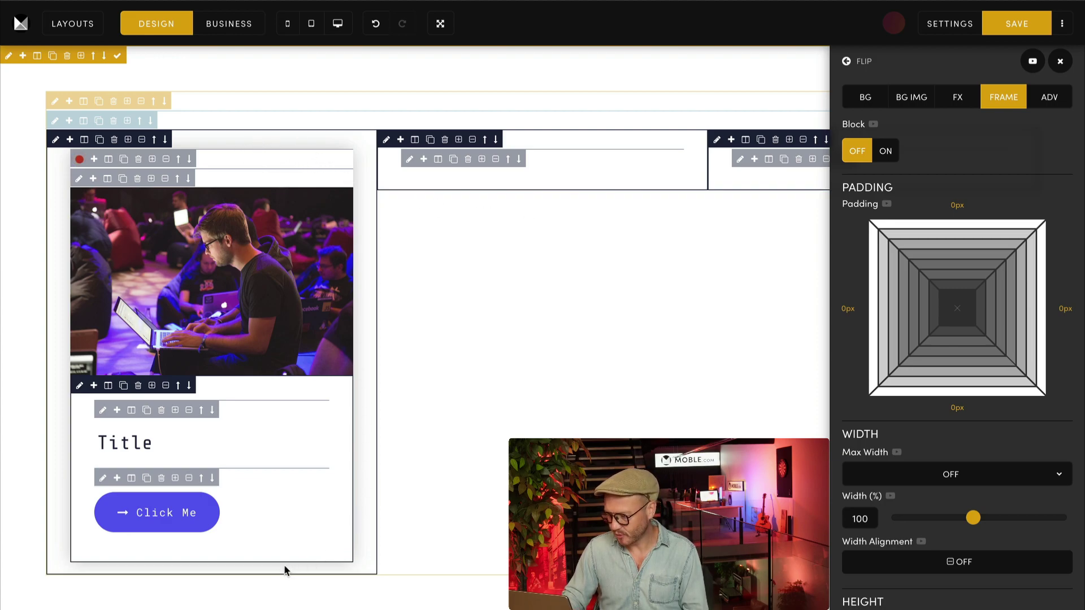
# Increase the top and bottom padding of the first column's outer block to 32px.
pyautogui.click(52, 141)
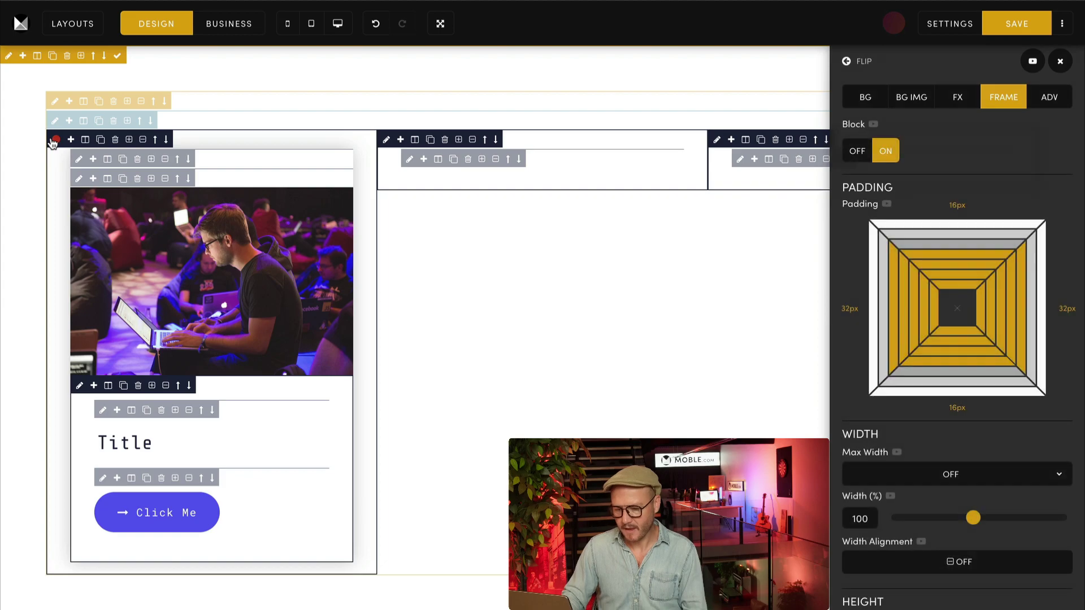
pyautogui.click(942, 249)
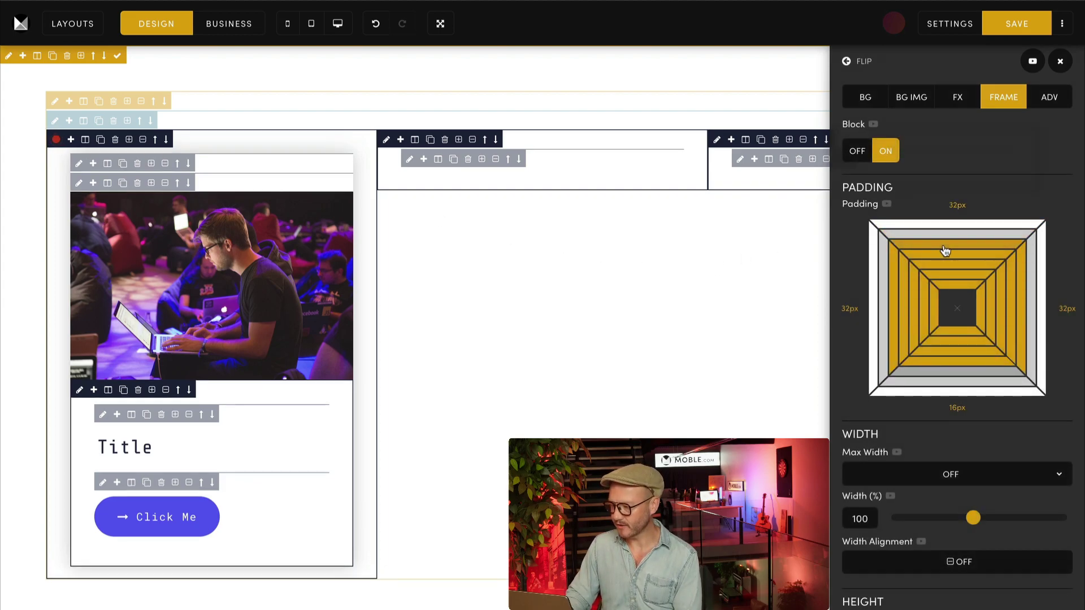
pyautogui.click(924, 377)
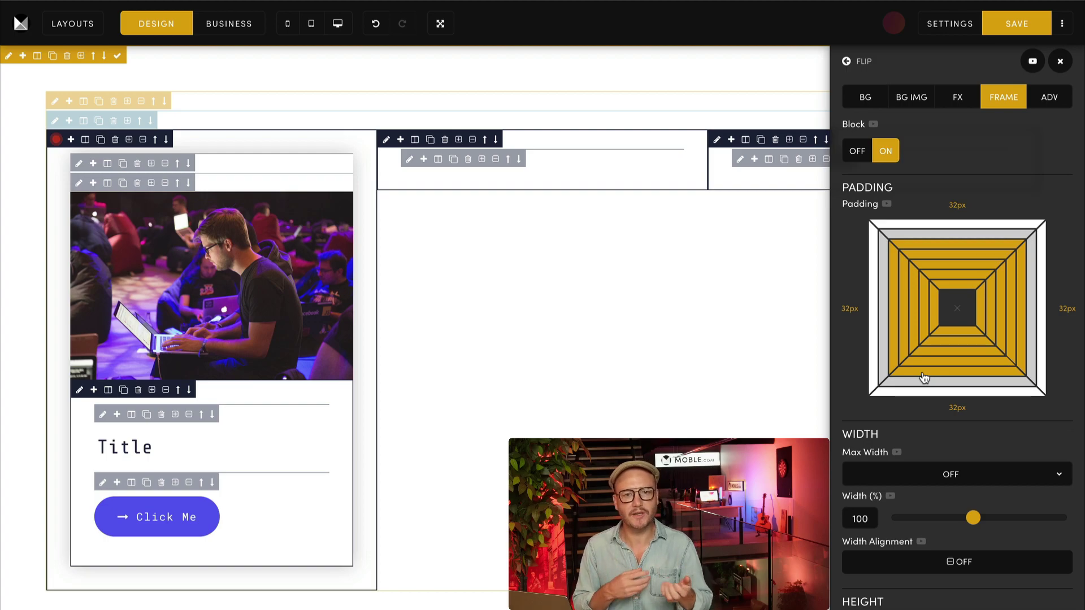
pyautogui.scroll(1, 921, 379)
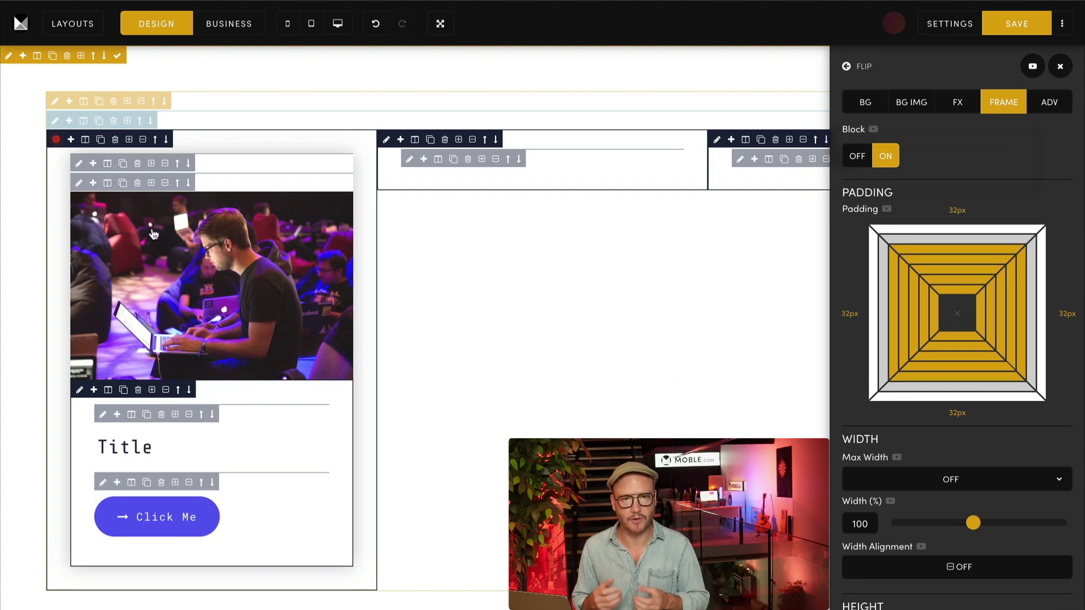
# Change the shadow of the card's inner frame to Shadow Most.
pyautogui.click(81, 165)
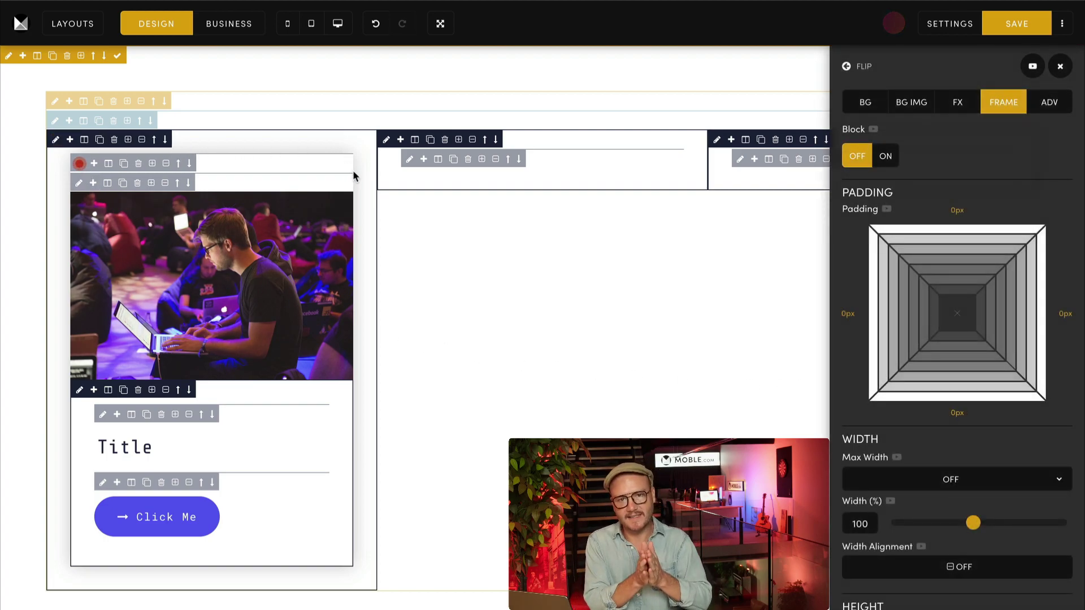
pyautogui.click(1040, 106)
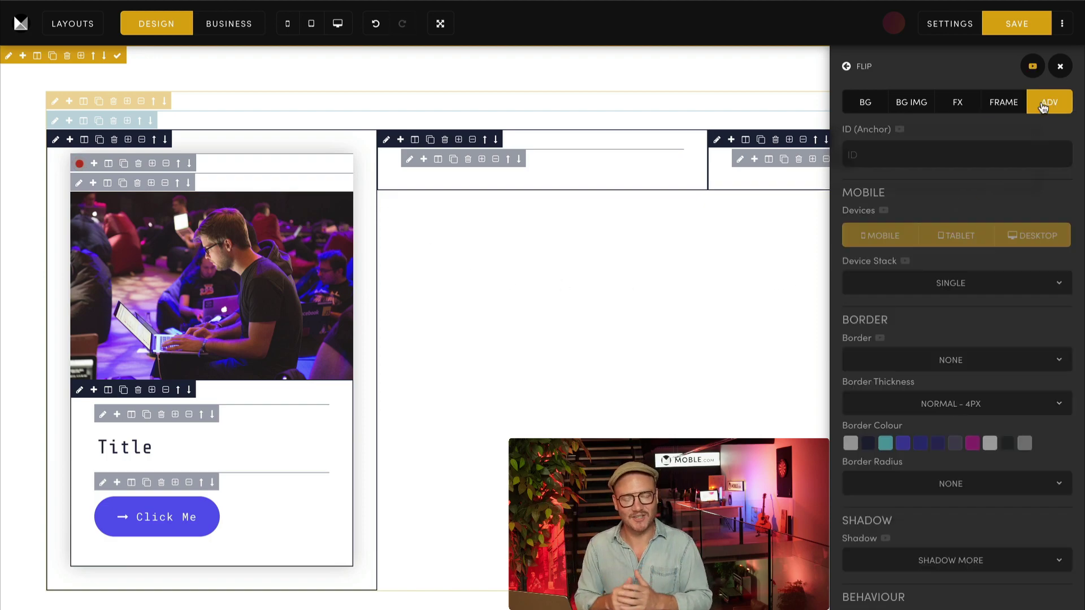
pyautogui.click(957, 561)
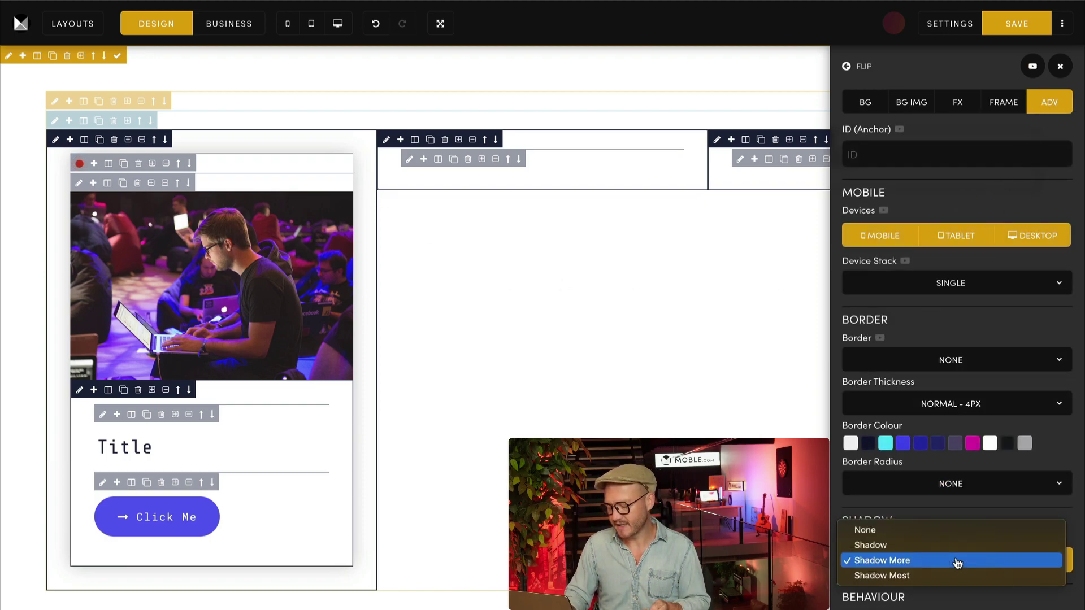
pyautogui.click(903, 576)
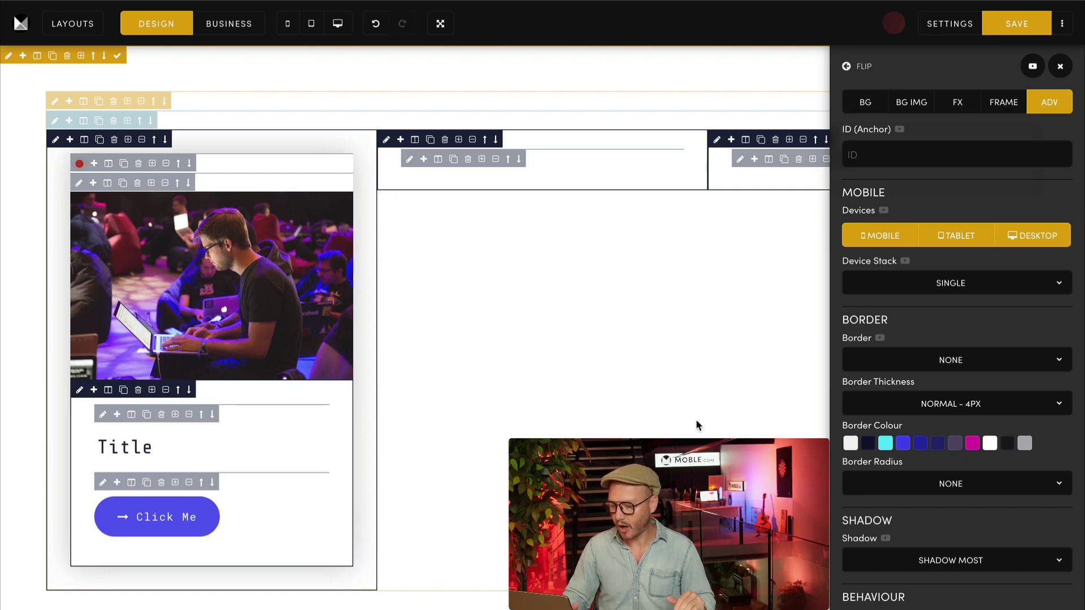
# Set the shadow of the card's inner frame to Shadow More.
pyautogui.click(936, 562)
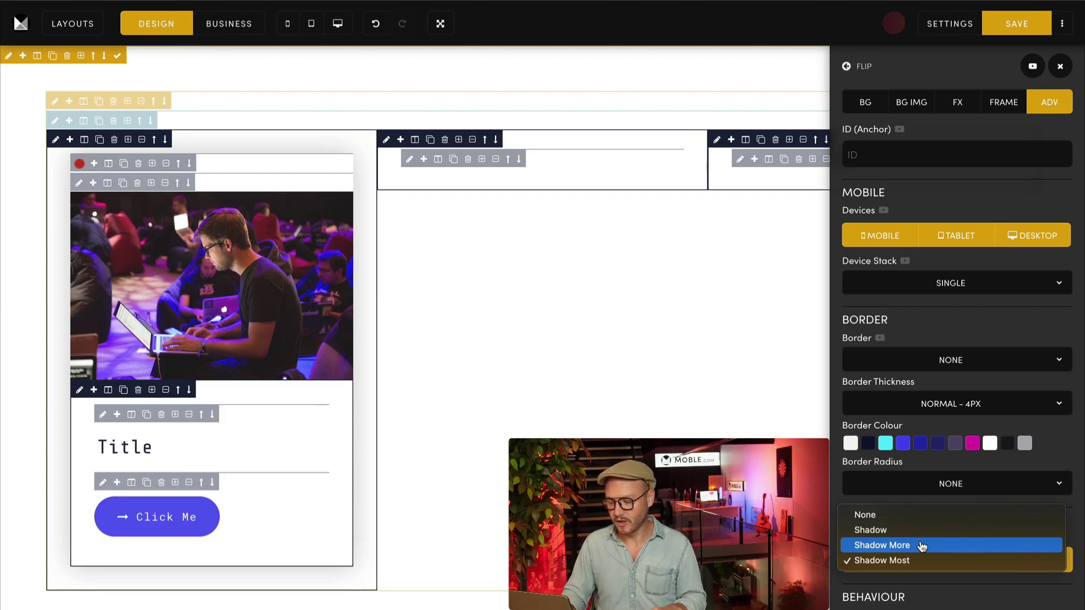
pyautogui.click(922, 546)
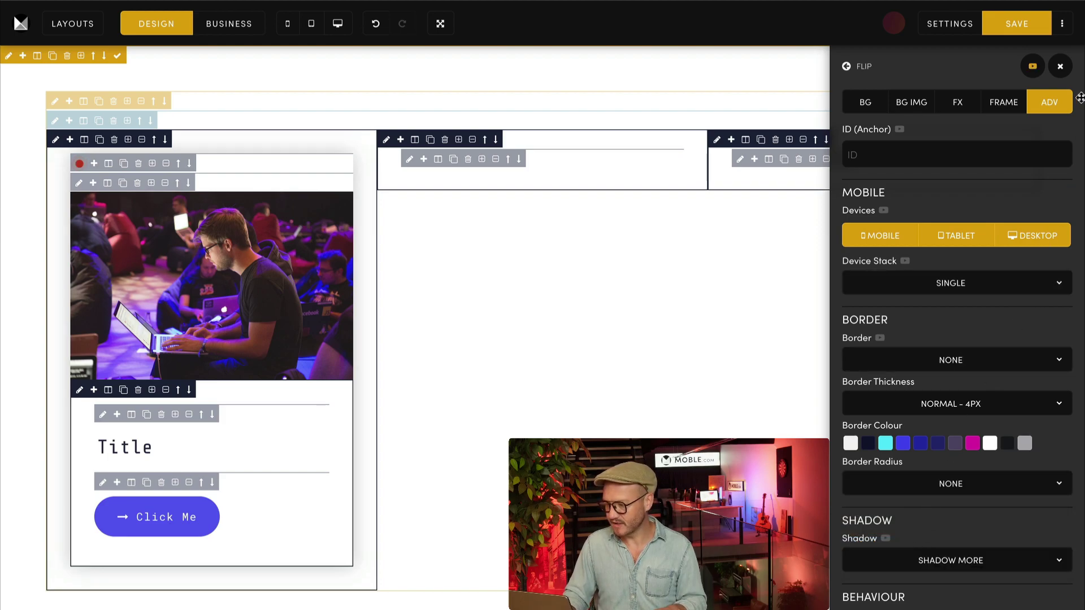
pyautogui.scroll(-4, 1066, 359)
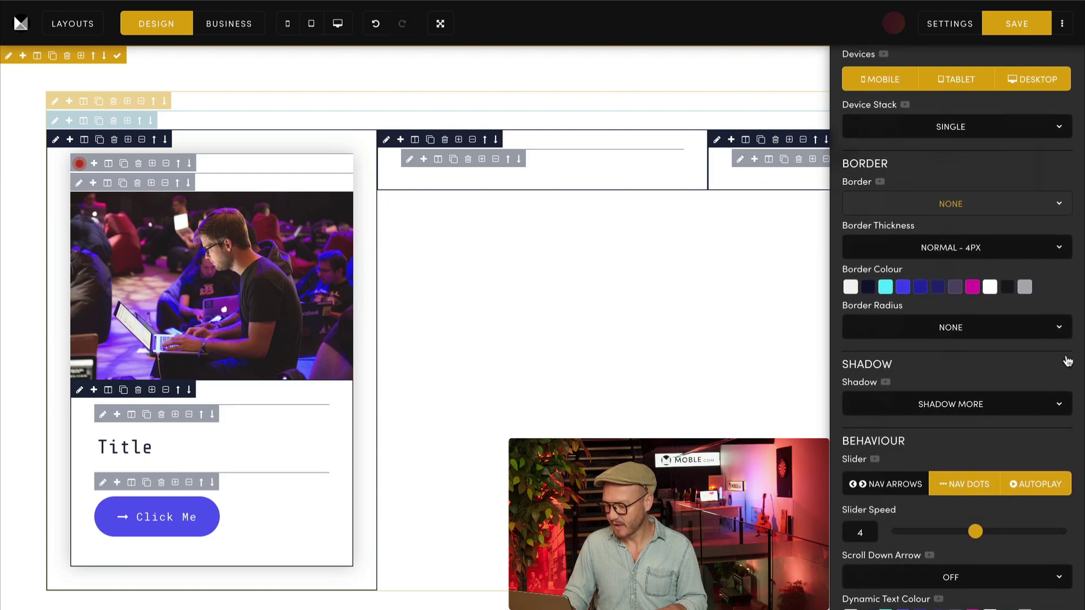
pyautogui.scroll(-3, 1067, 359)
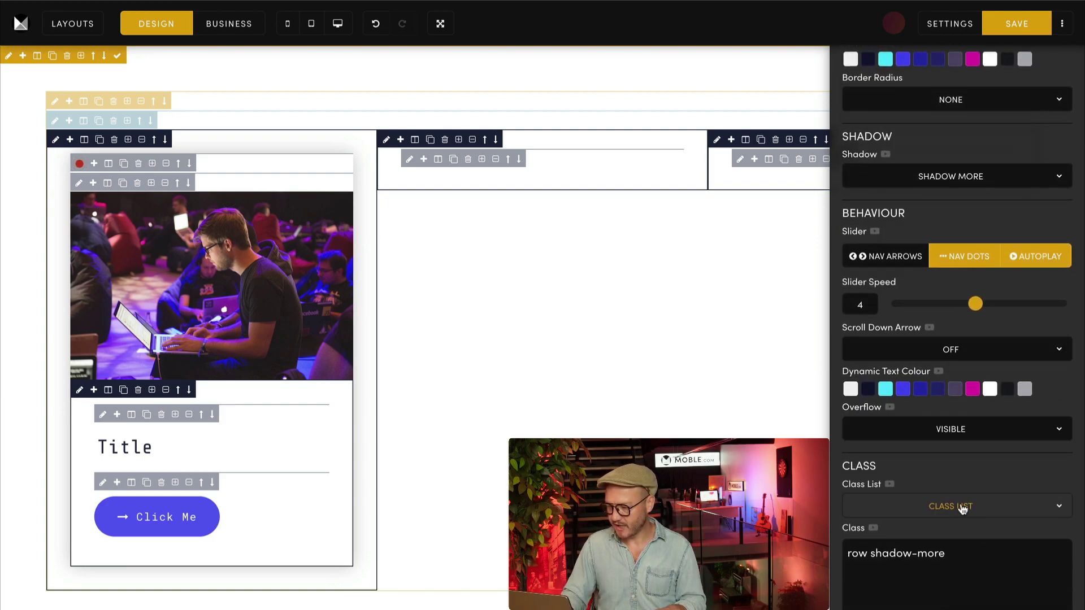
# Switch the inner frame's shadow to Shadow Most and back to Shadow More to compare the resulting class.
pyautogui.click(969, 187)
pyautogui.click(920, 192)
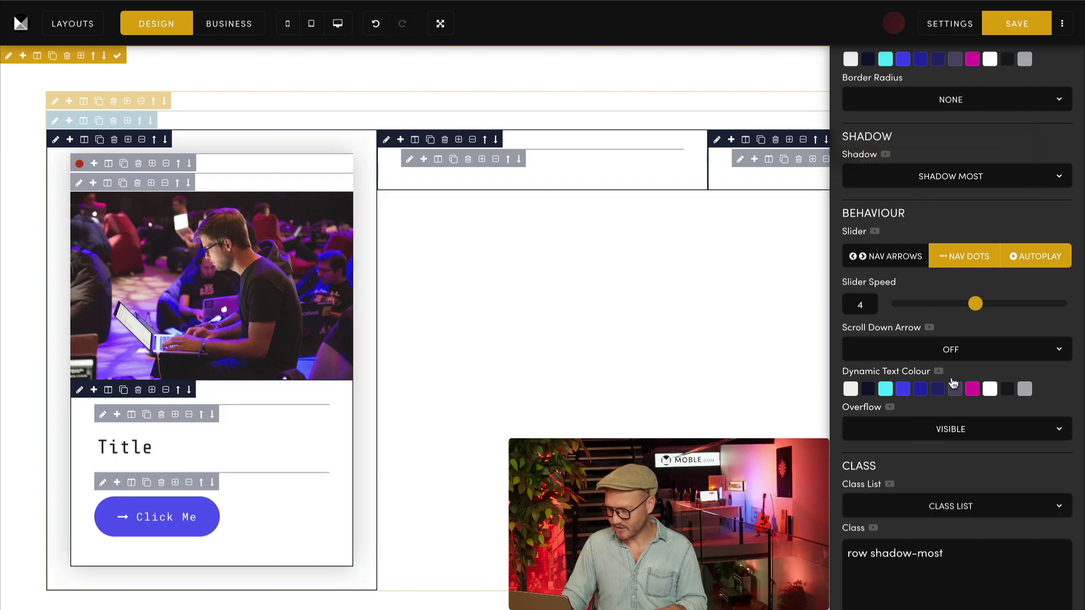
pyautogui.click(981, 182)
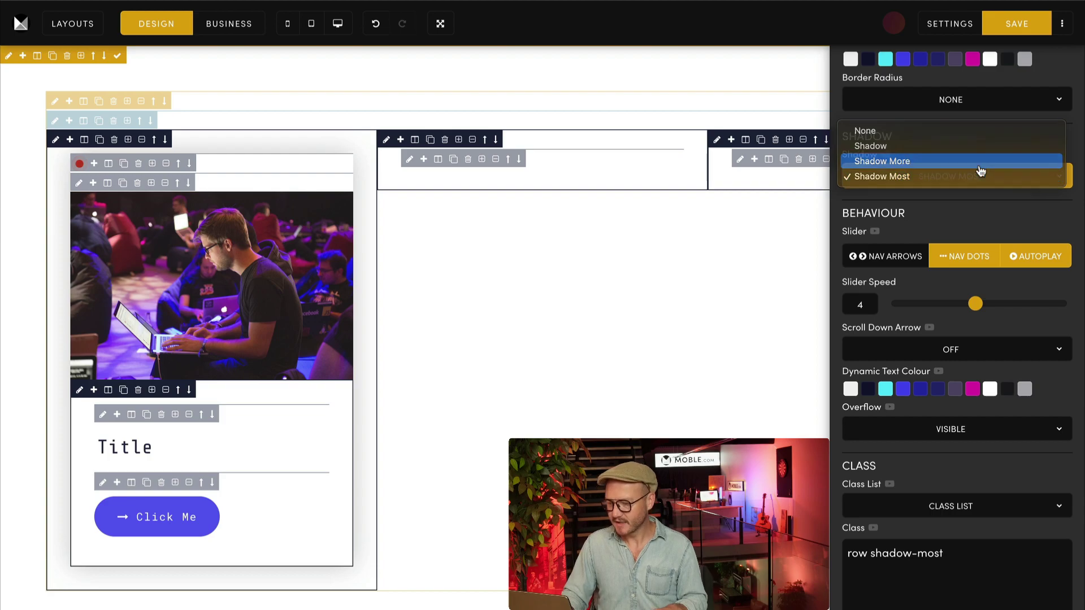
pyautogui.click(981, 165)
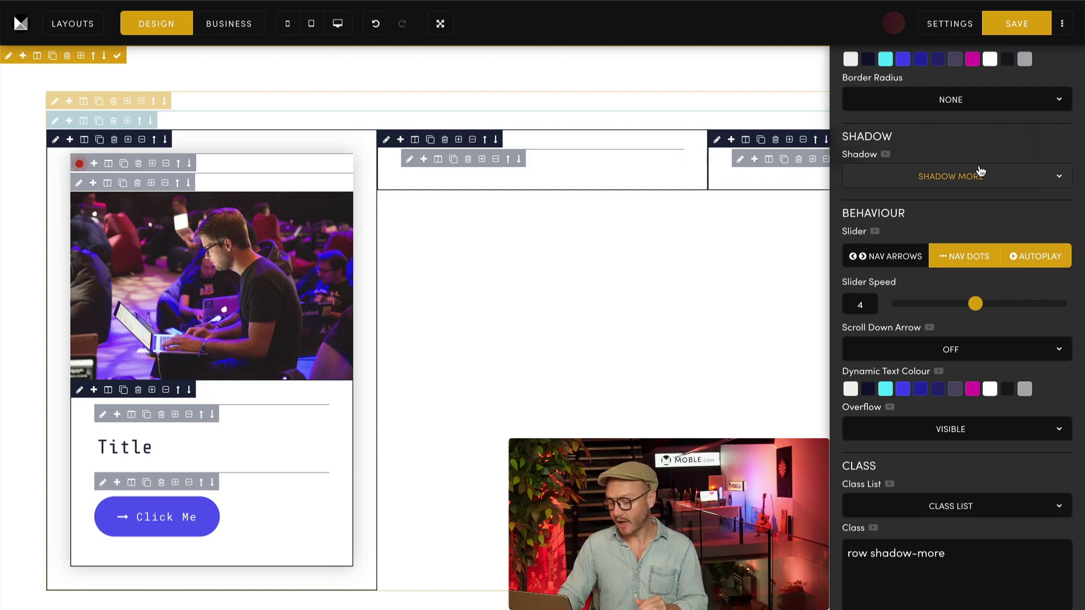
# Look through the behaviour and effect classes in the inner frame's Class List without applying one.
pyautogui.click(983, 505)
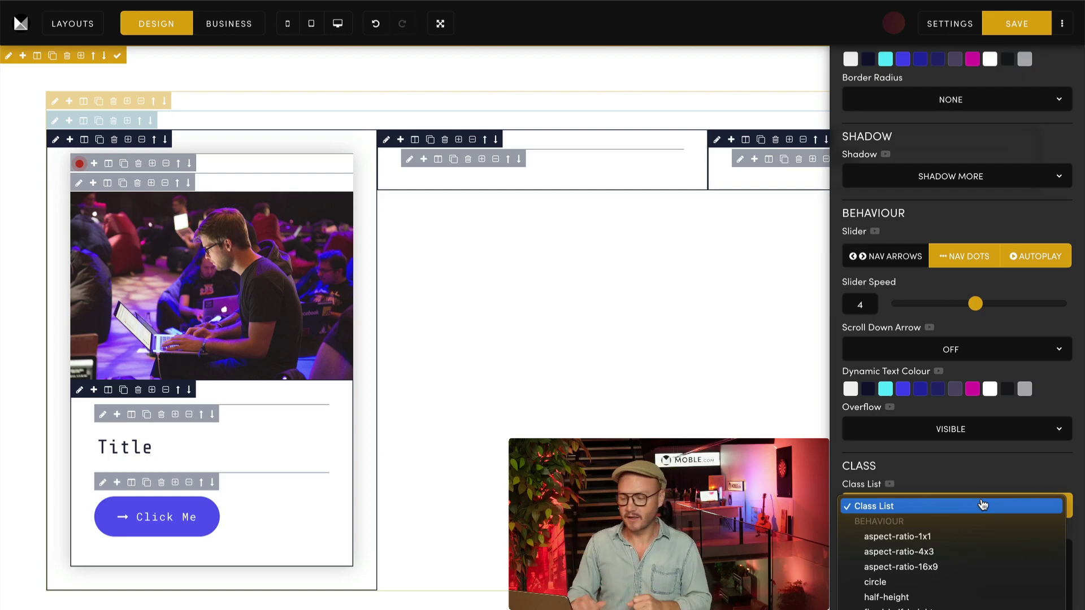
pyautogui.scroll(-10, 973, 554)
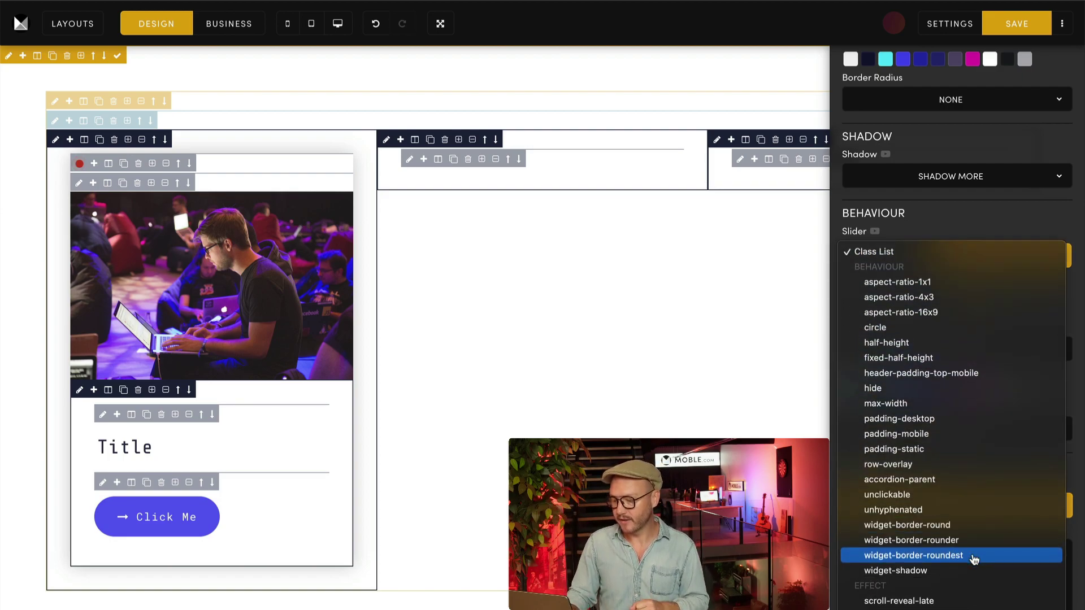
pyautogui.scroll(-8, 973, 560)
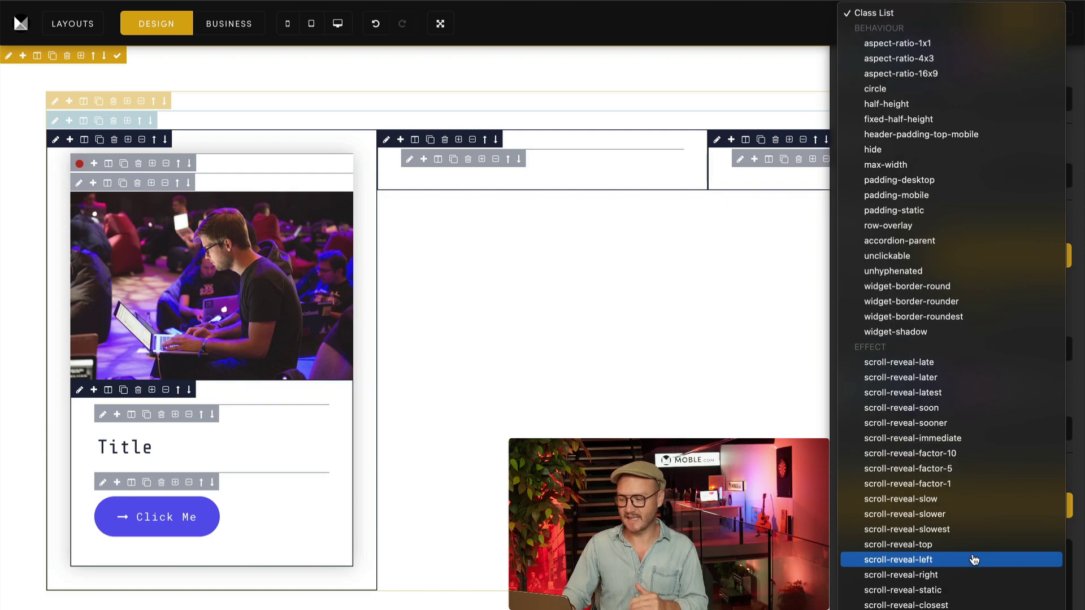
pyautogui.scroll(-1, 974, 559)
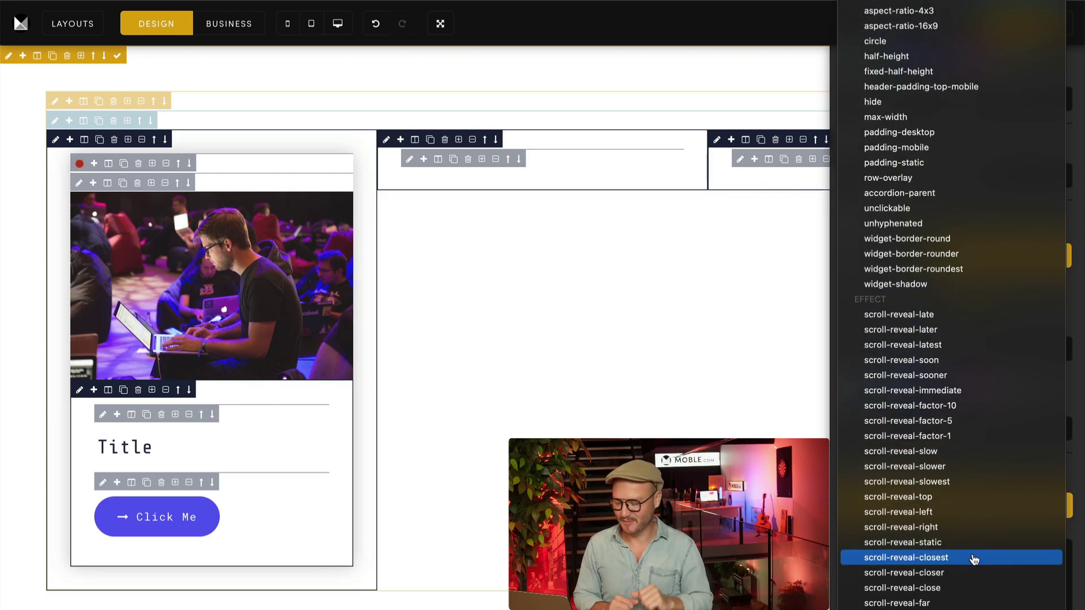
pyautogui.click(974, 558)
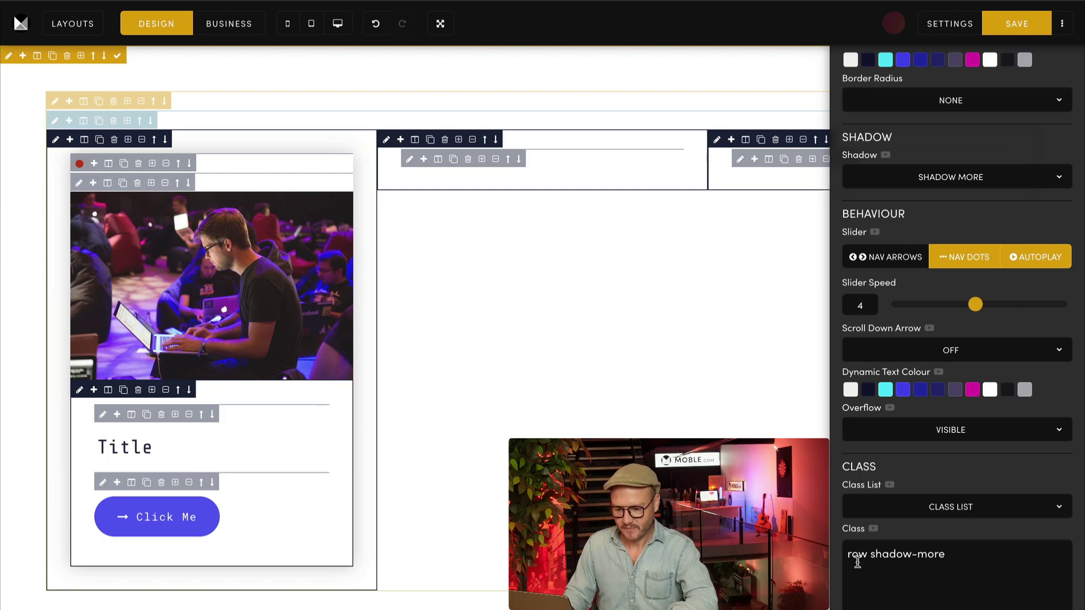
# Set the top padding of the second column's block to 64px.
pyautogui.click(386, 140)
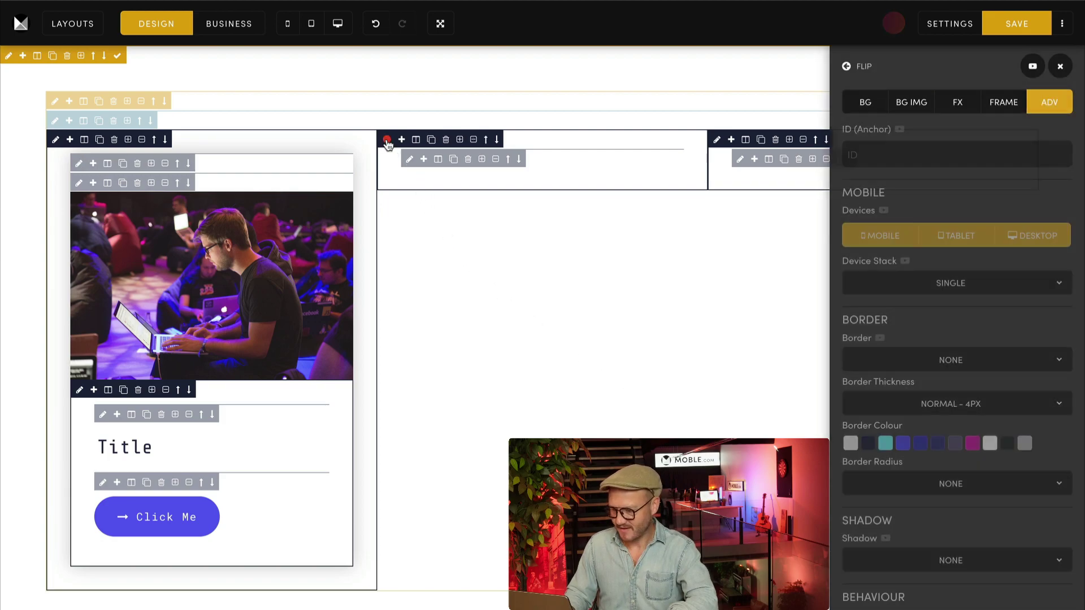
pyautogui.click(1002, 102)
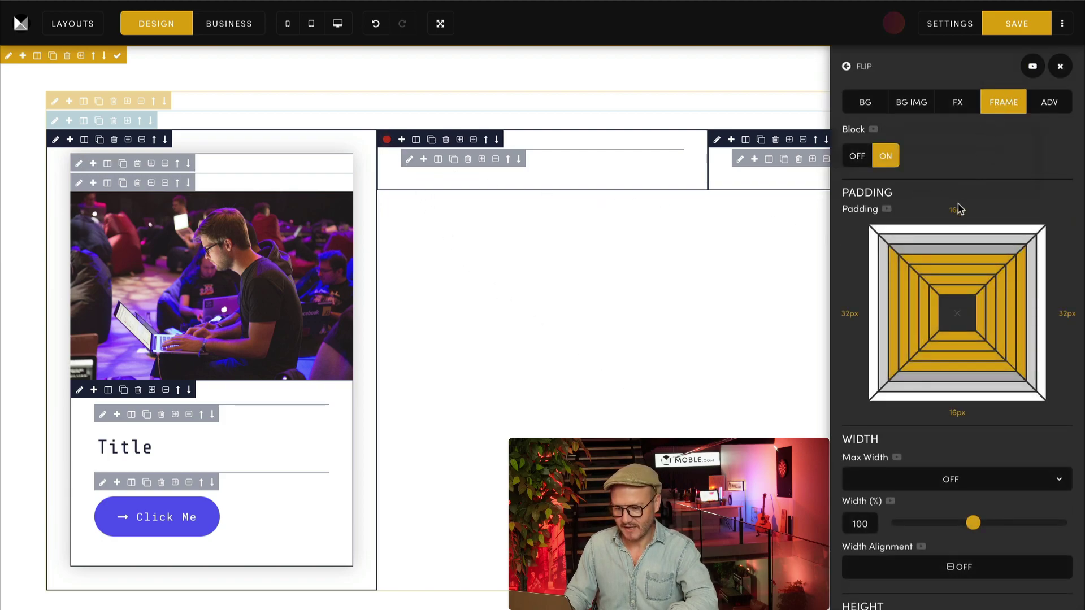
pyautogui.click(957, 229)
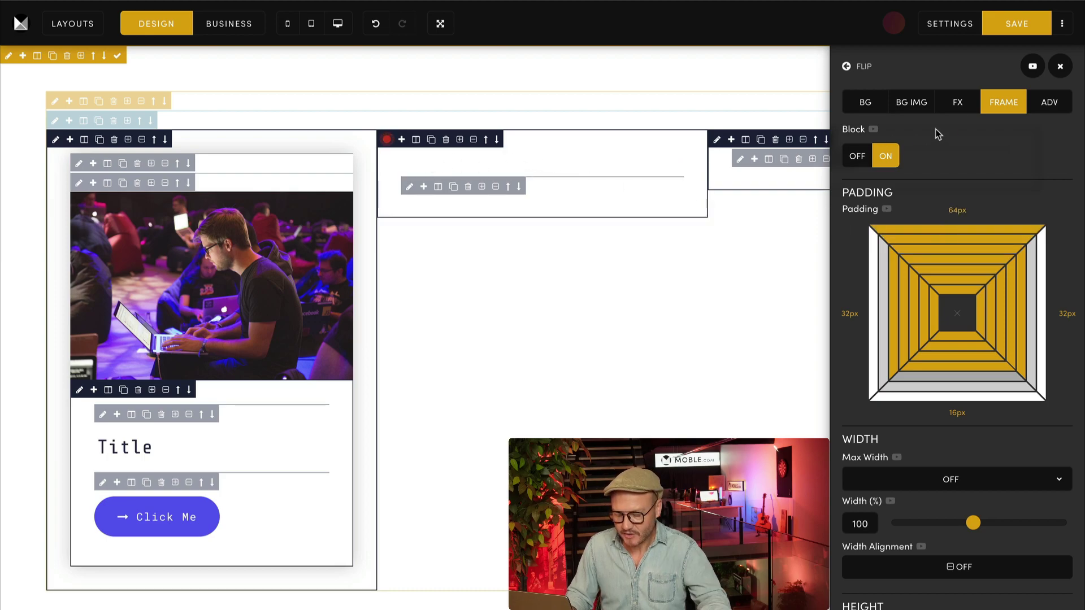
# Remove every class except "row" from the second column's block and undo the removal, doing both twice.
pyautogui.click(1049, 102)
pyautogui.scroll(-7, 892, 565)
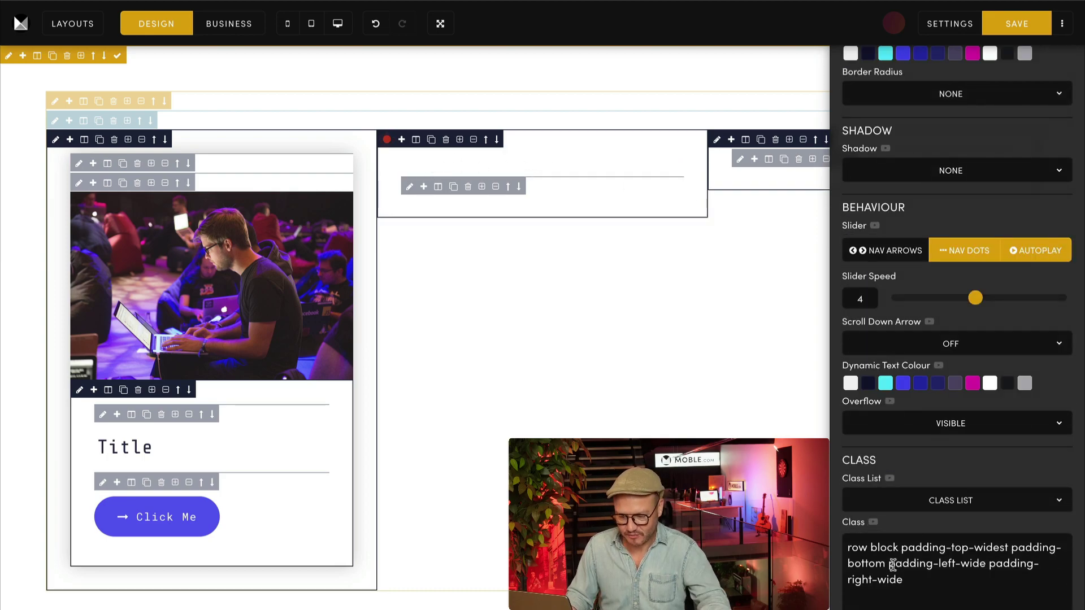
pyautogui.moveTo(867, 547); pyautogui.dragTo(915, 588)
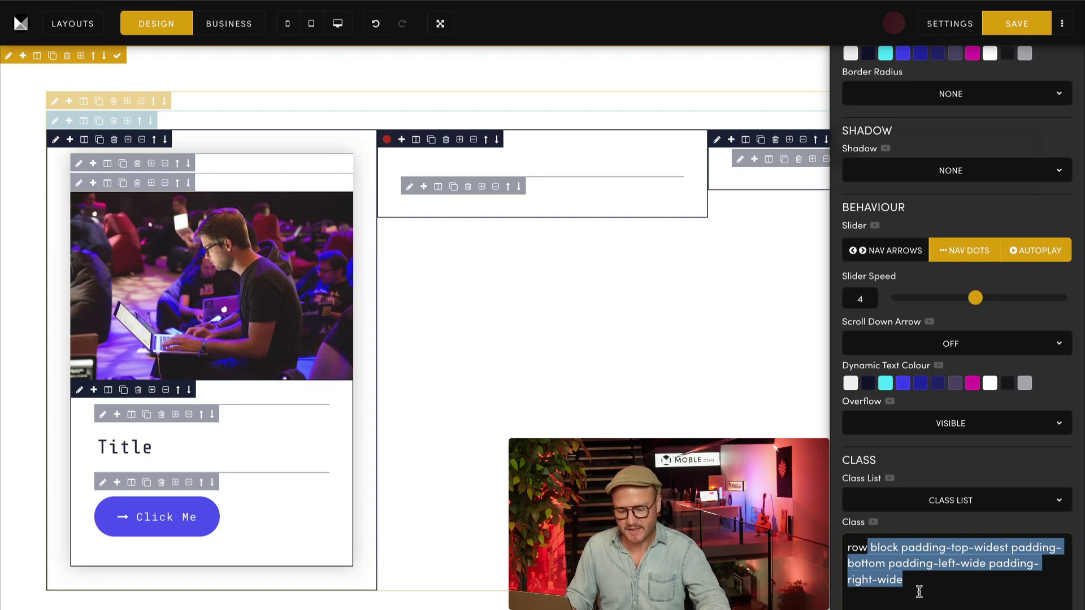
pyautogui.press('BackSpace')
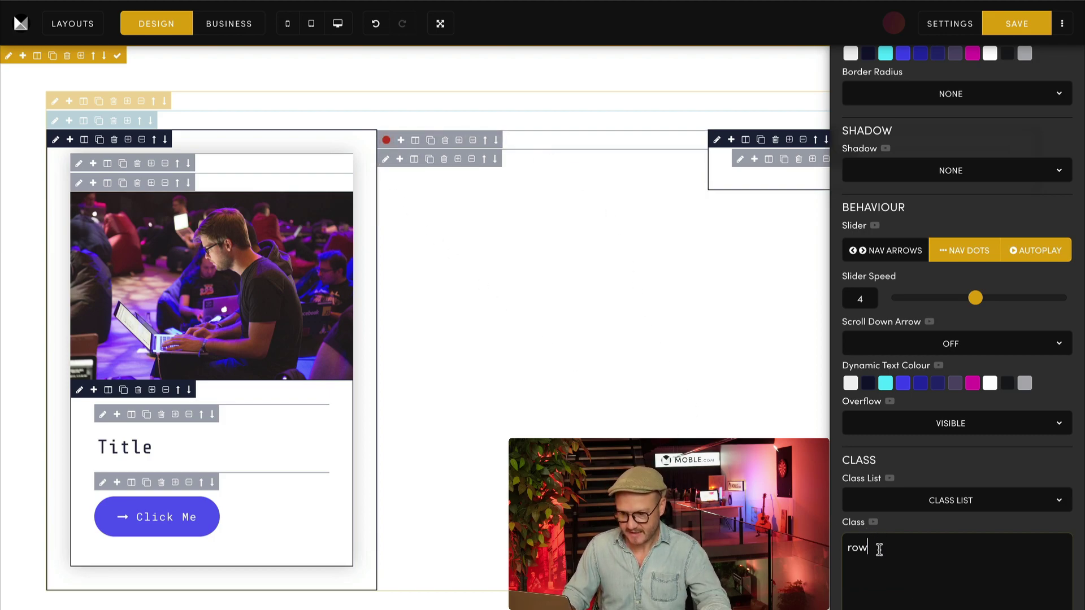
pyautogui.hotkey('ctrl', 'z')
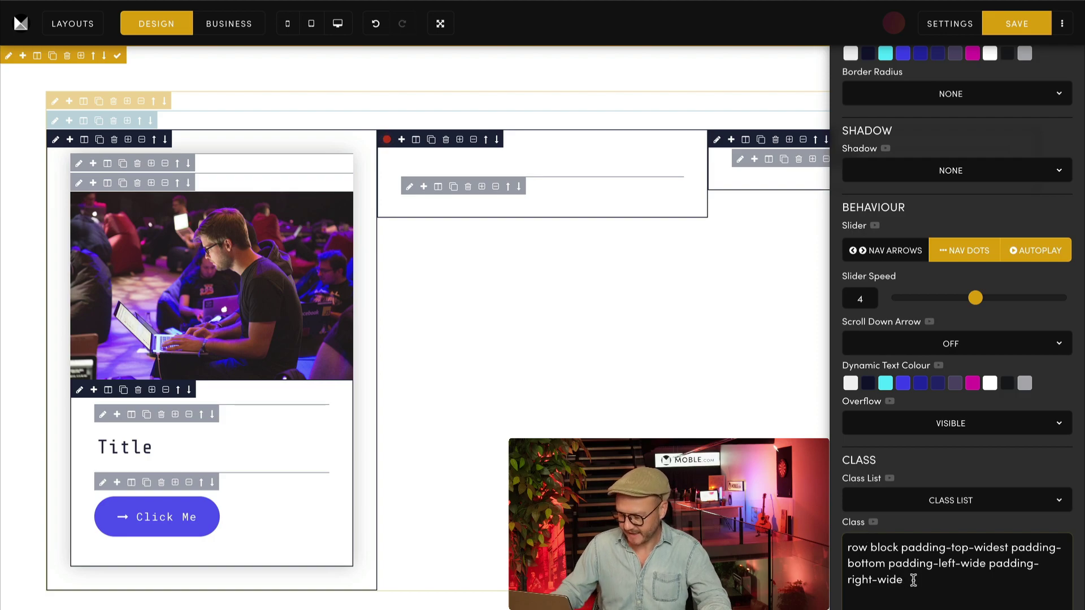
pyautogui.moveTo(913, 580); pyautogui.dragTo(868, 547)
pyautogui.press('BackSpace')
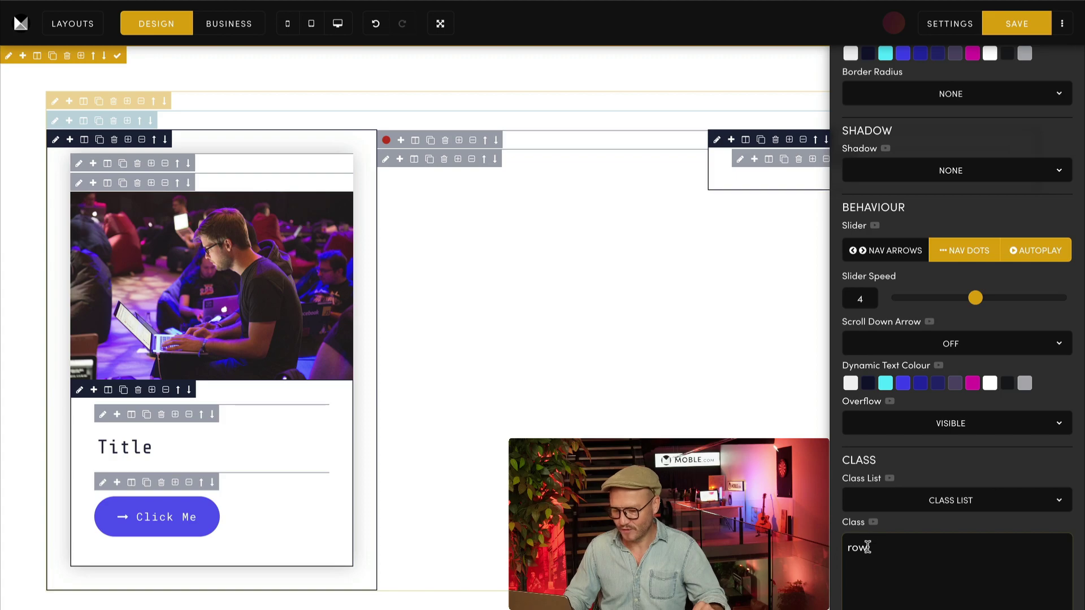
pyautogui.hotkey('ctrl', 'z')
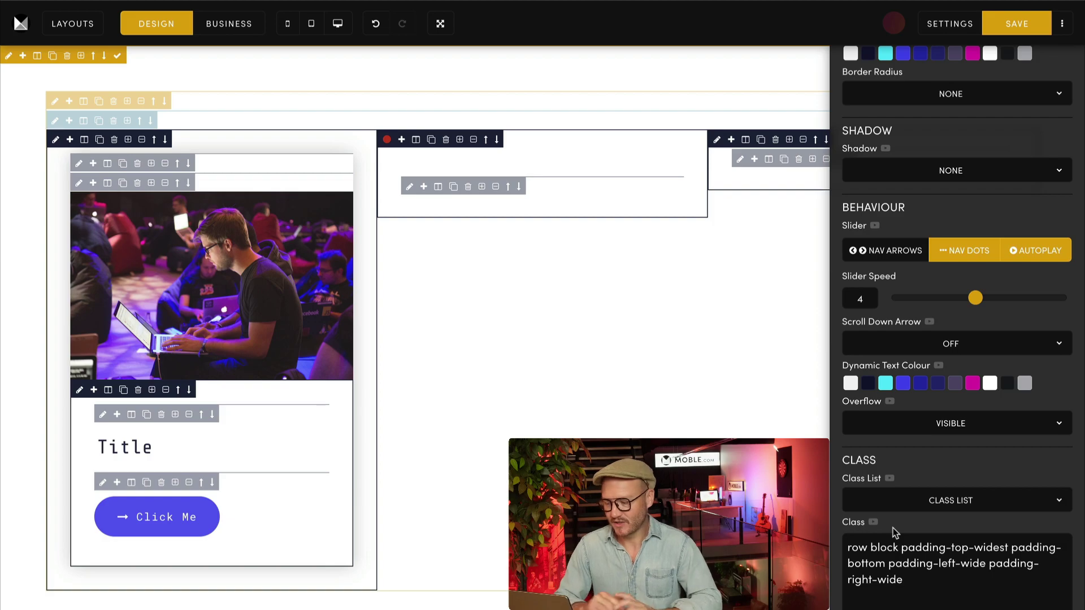
# Set the top padding of the second column's block to 16px.
pyautogui.scroll(10, 893, 528)
pyautogui.click(1004, 103)
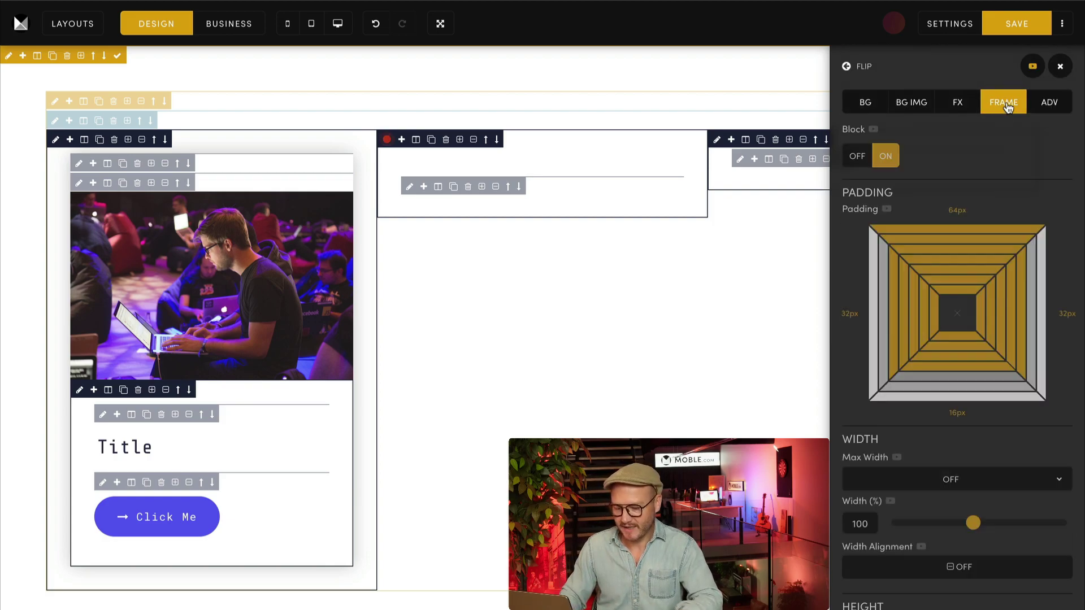
pyautogui.click(948, 264)
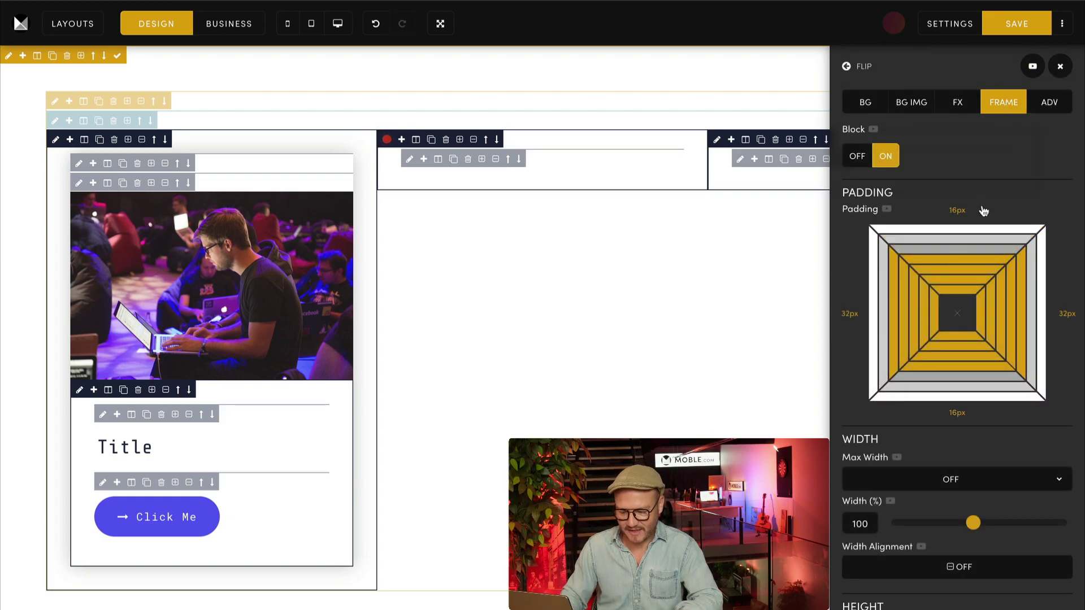
# Review the classes of the second column's block and preview the page in Business mode before returning to Design mode.
pyautogui.click(1048, 102)
pyautogui.scroll(-5, 1075, 285)
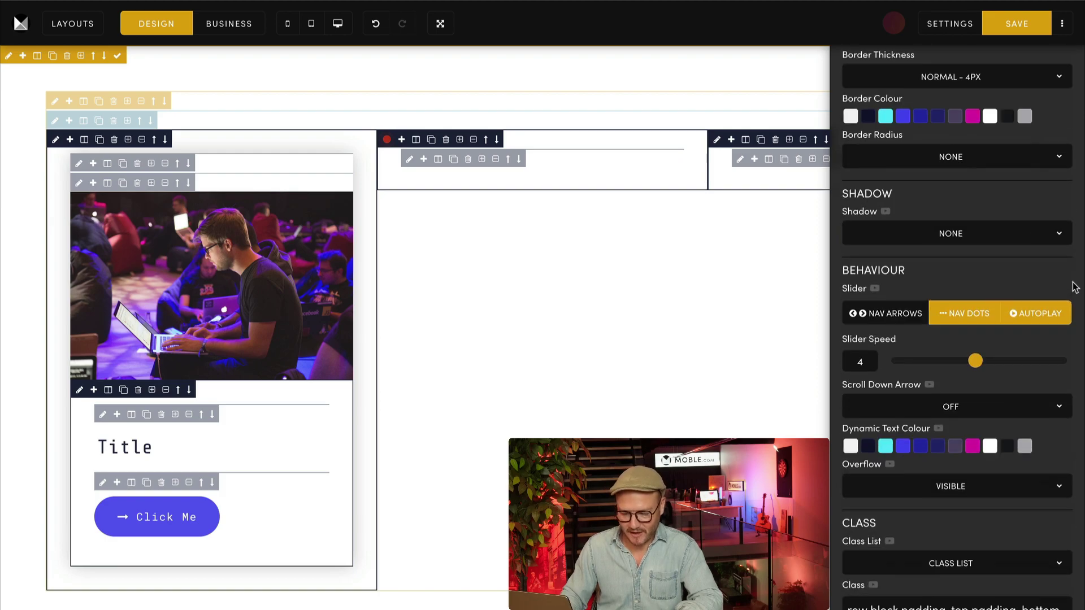
pyautogui.scroll(-1, 1075, 285)
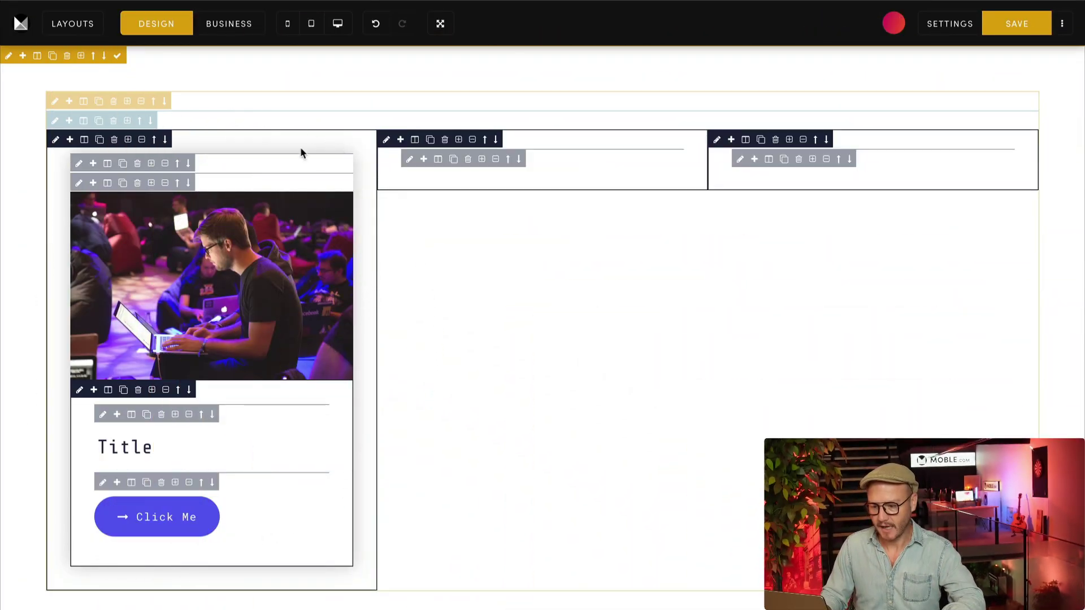
pyautogui.click(234, 27)
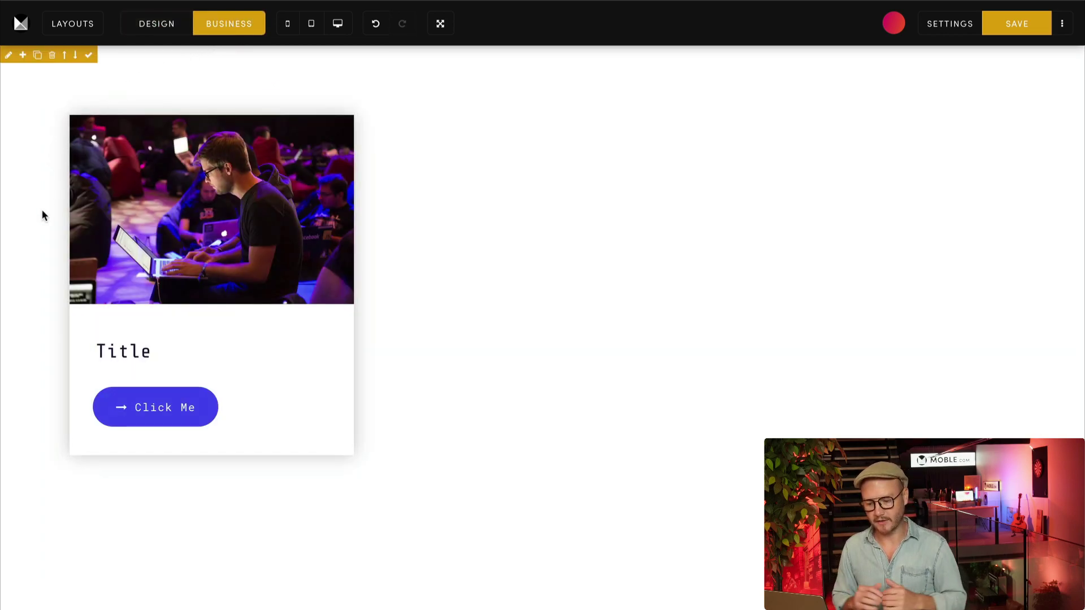
pyautogui.click(163, 28)
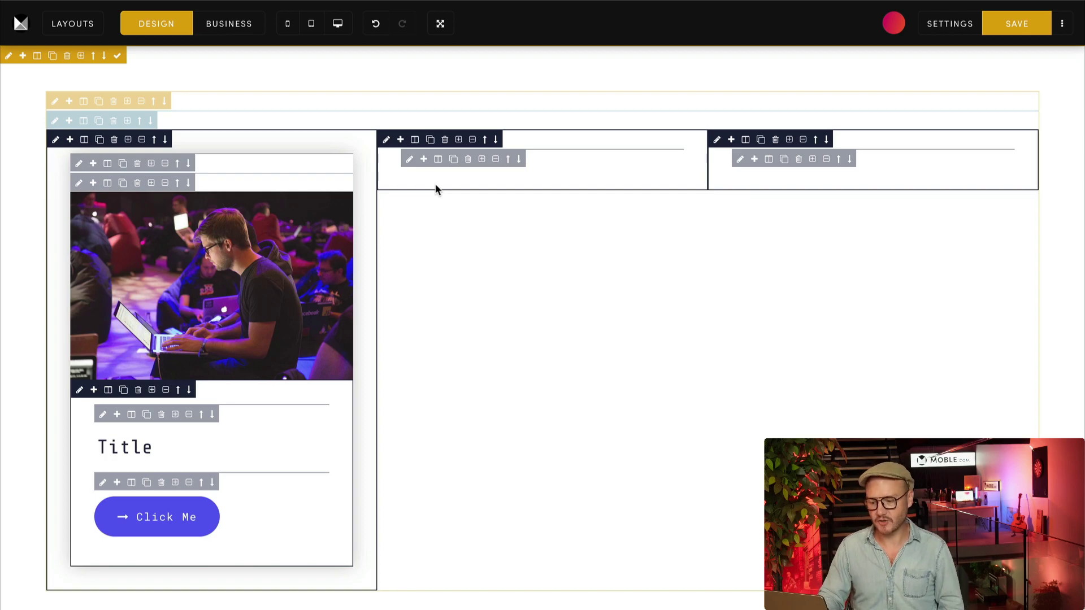
# Wrap the blocks of the second and third columns in outer frames and delete the blocks inside, leaving an empty frame in each column.
pyautogui.click(456, 141)
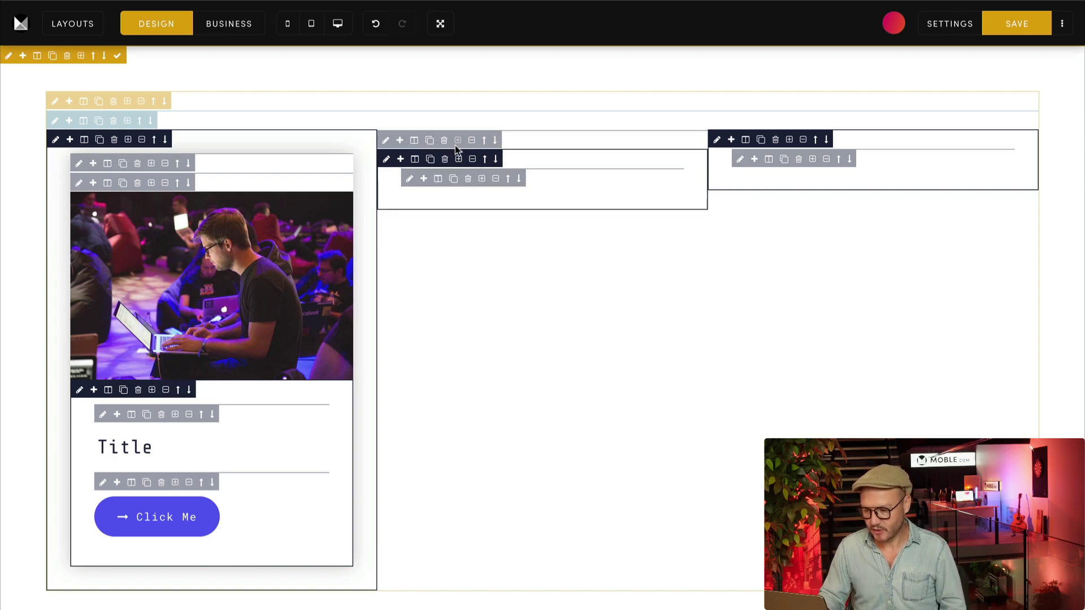
pyautogui.click(445, 158)
pyautogui.click(493, 384)
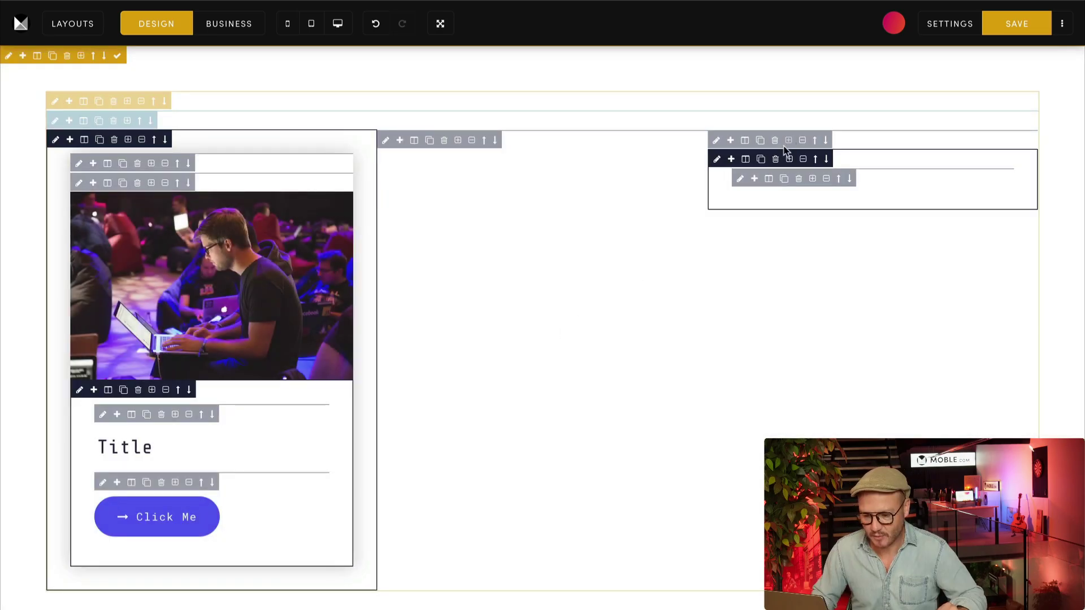
pyautogui.click(775, 159)
pyautogui.click(537, 399)
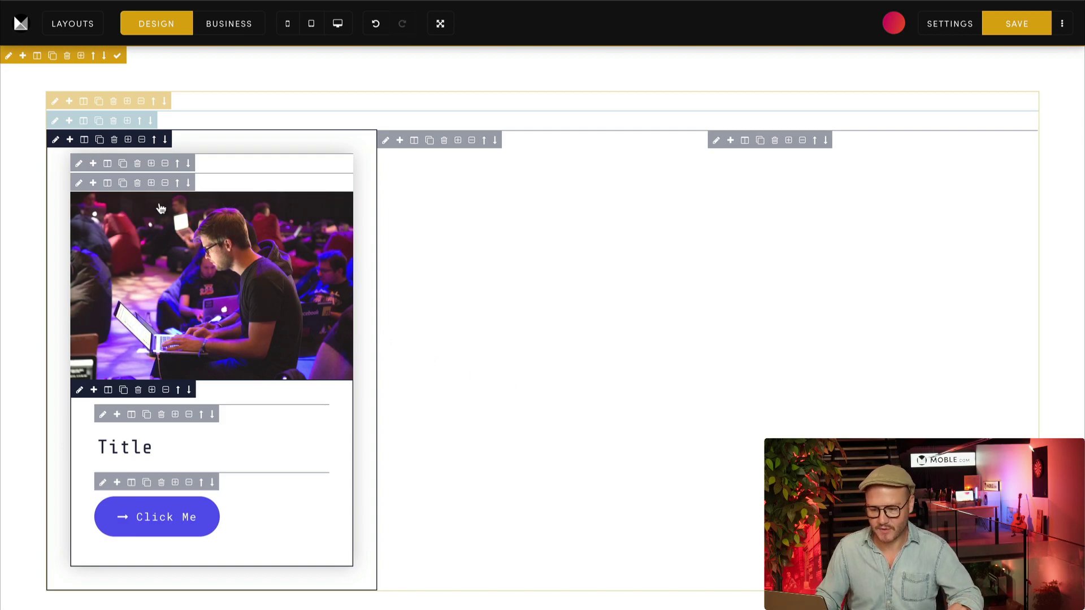
# Duplicate the first column's outer card block and open the upper copy's frame settings to make it active.
pyautogui.click(100, 141)
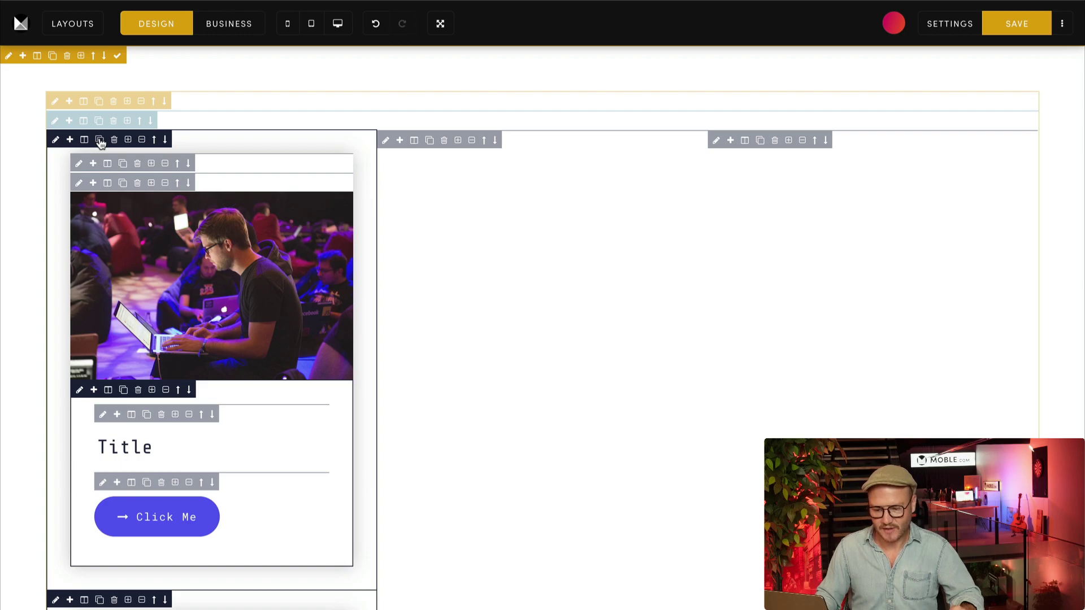
pyautogui.click(55, 142)
pyautogui.click(54, 154)
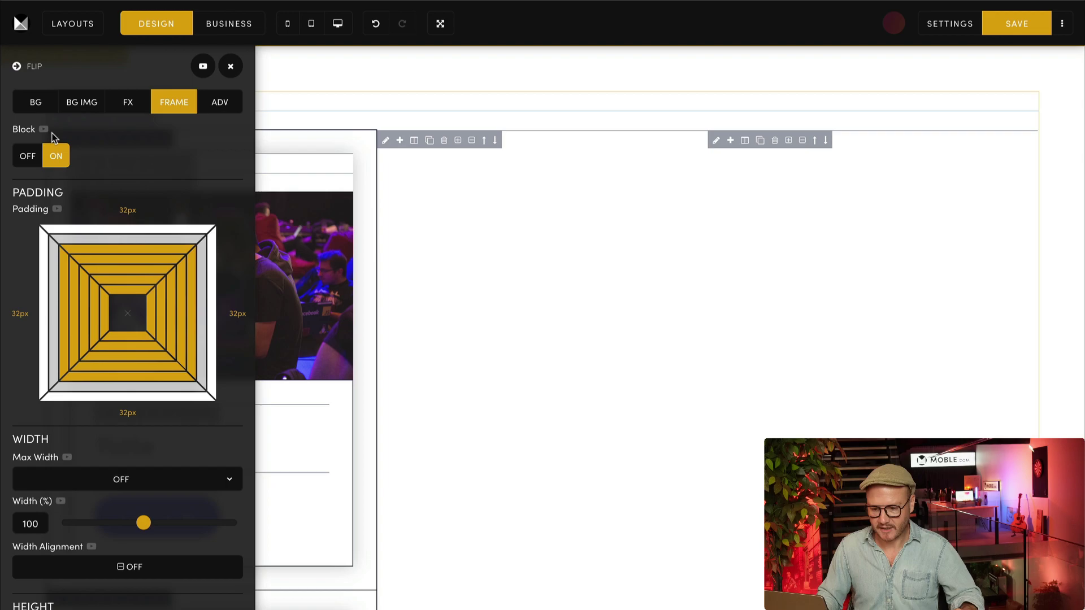
# Move the active card block into the second column's empty frame and remove the redundant frame around it.
pyautogui.click(18, 68)
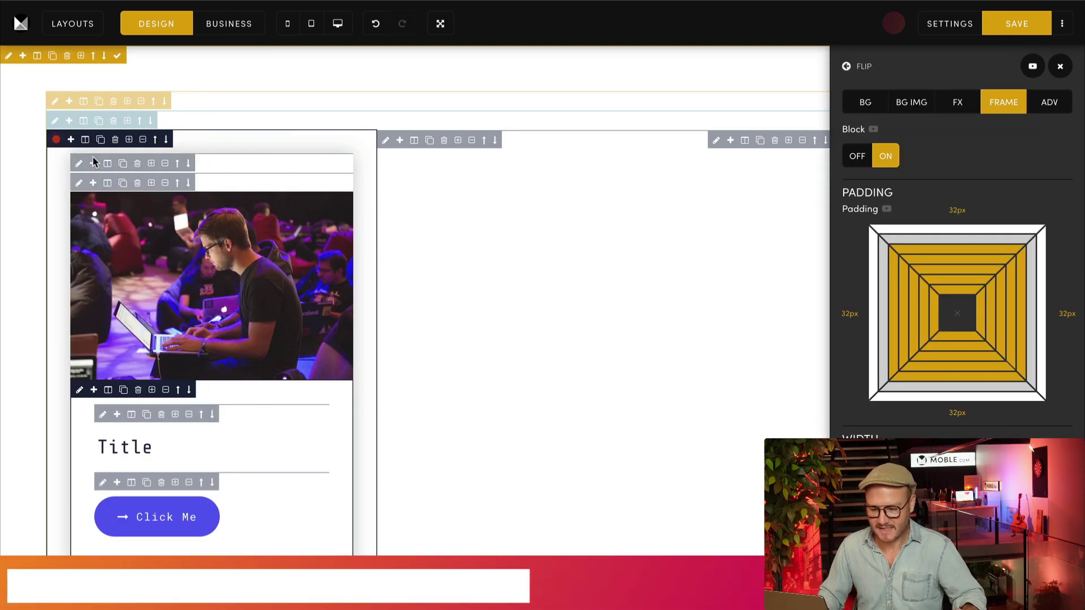
pyautogui.keyDown('shift'); pyautogui.click(398, 140); pyautogui.keyUp('shift')
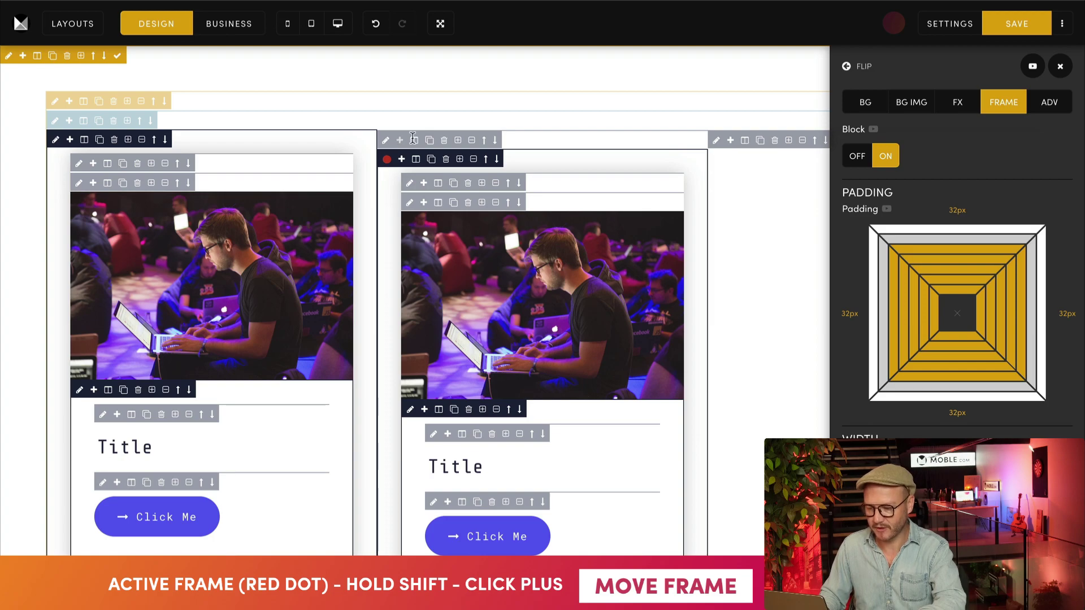
pyautogui.click(475, 141)
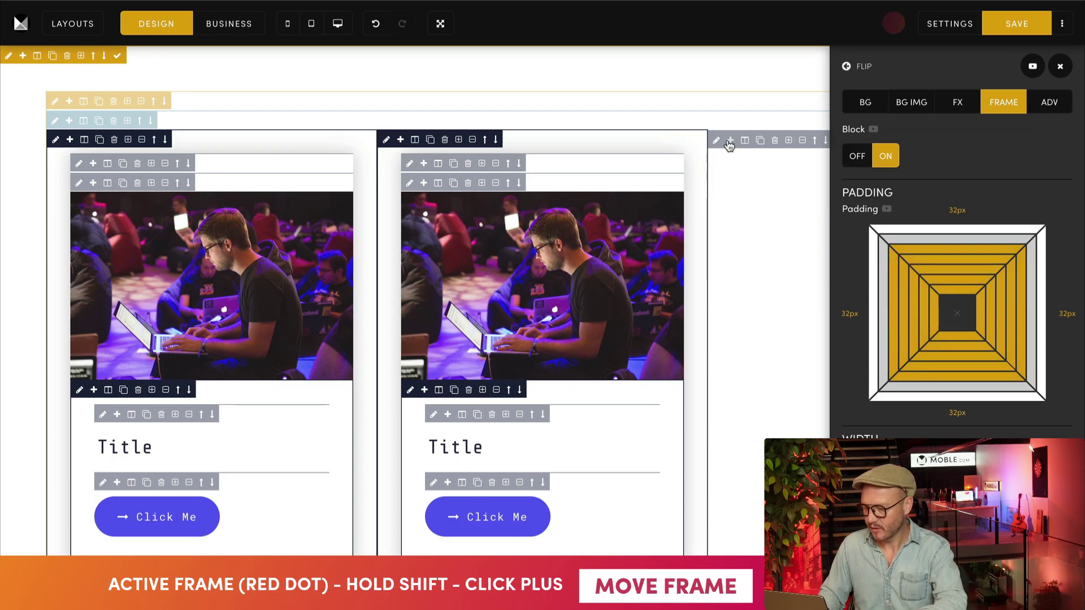
# Move the active card block into the third column's frame and preview the three-card row in Business mode before returning to Design mode.
pyautogui.keyDown('shift'); pyautogui.click(729, 145); pyautogui.keyUp('shift')
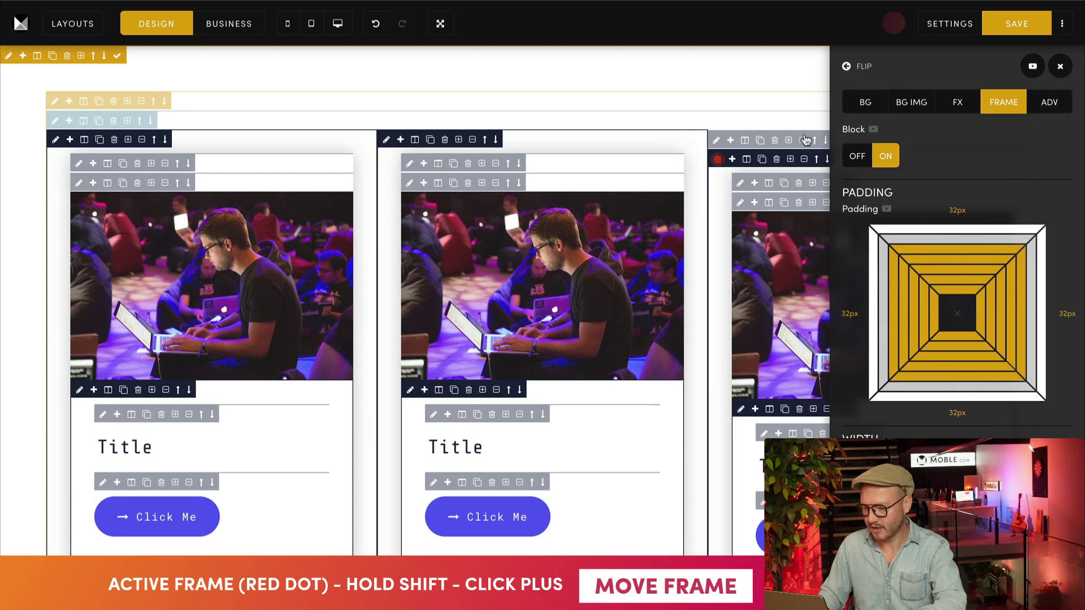
pyautogui.click(1060, 66)
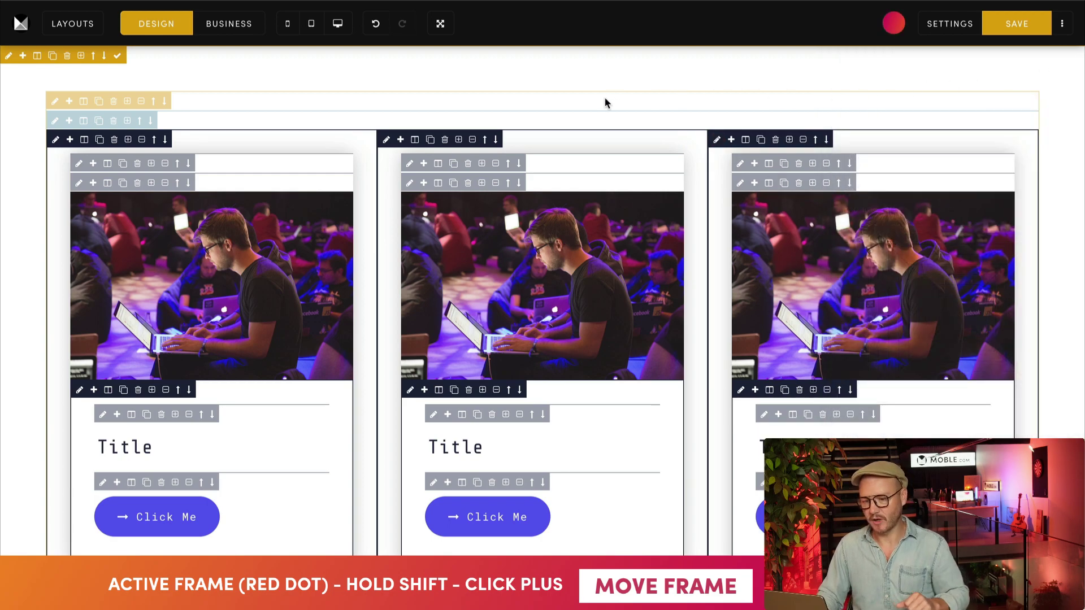
pyautogui.click(244, 27)
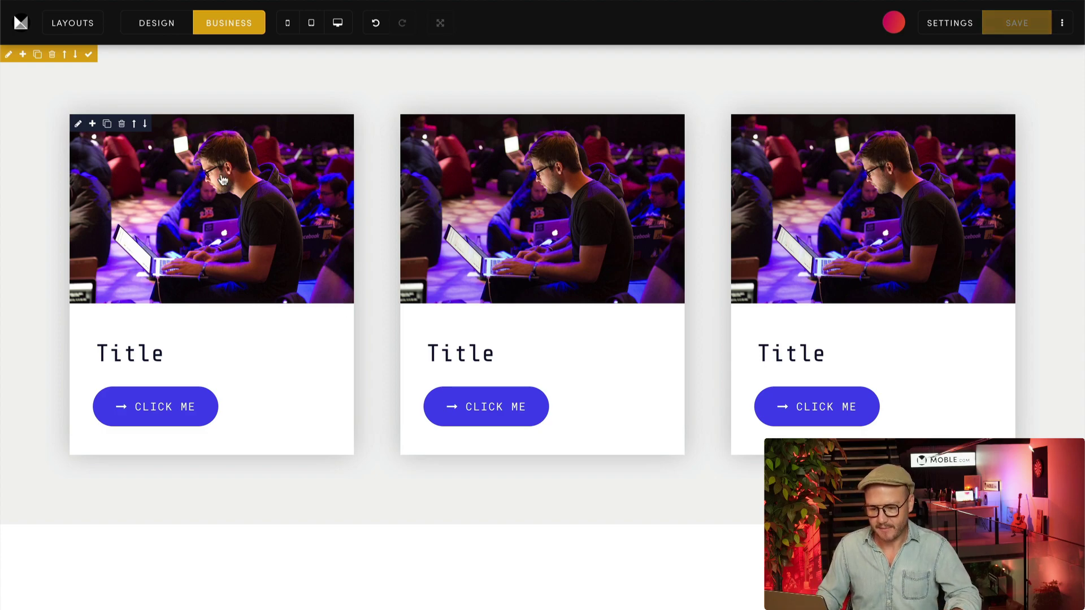
pyautogui.click(156, 23)
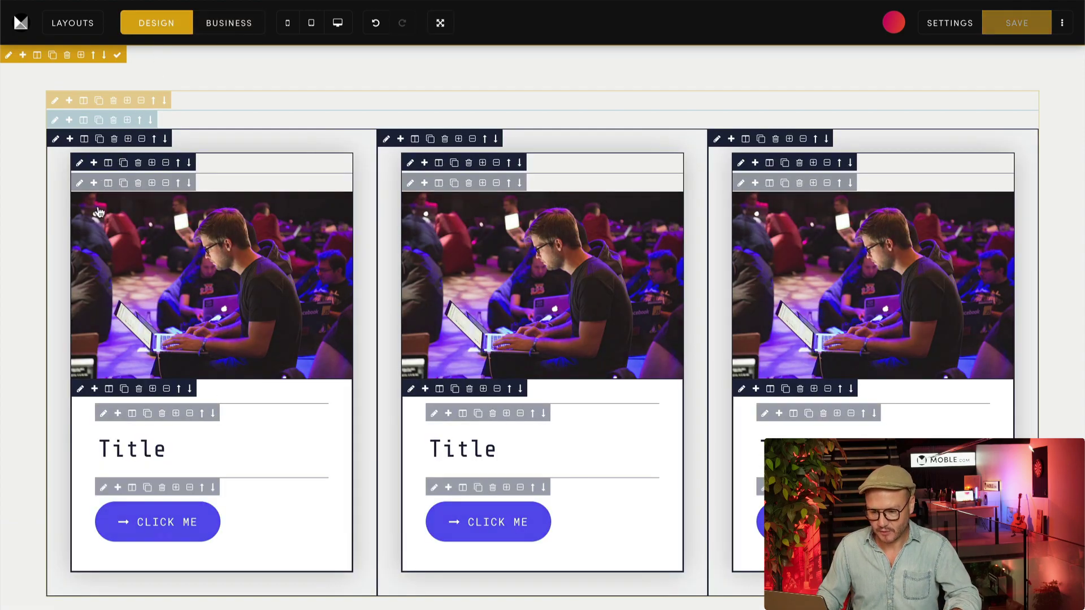
# Replace the first card's image with Image-Square-1 from the image library and apply the change.
pyautogui.click(99, 219)
pyautogui.click(67, 414)
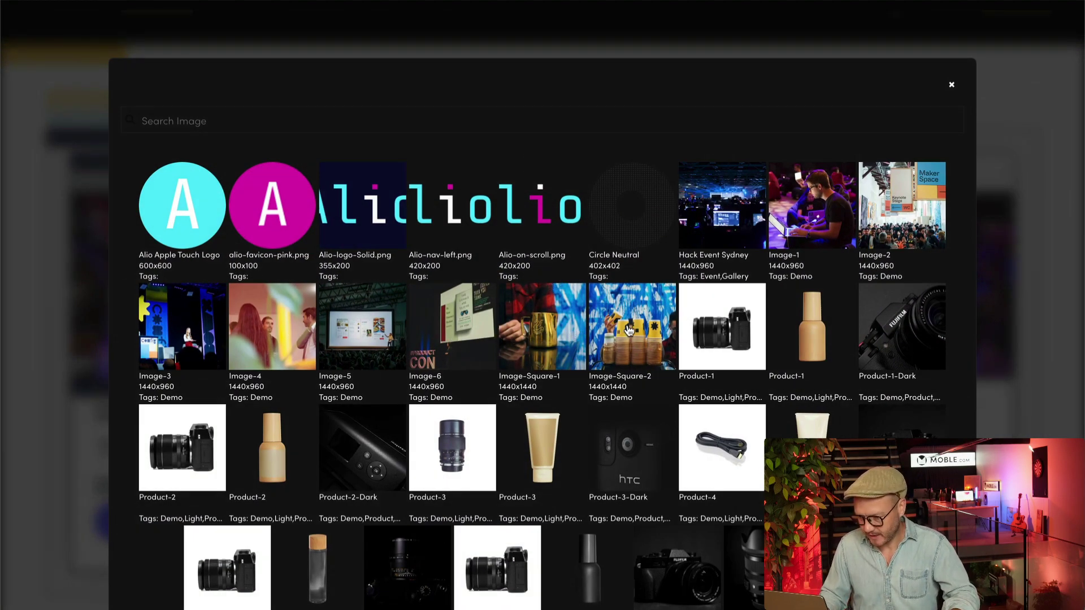
pyautogui.click(543, 339)
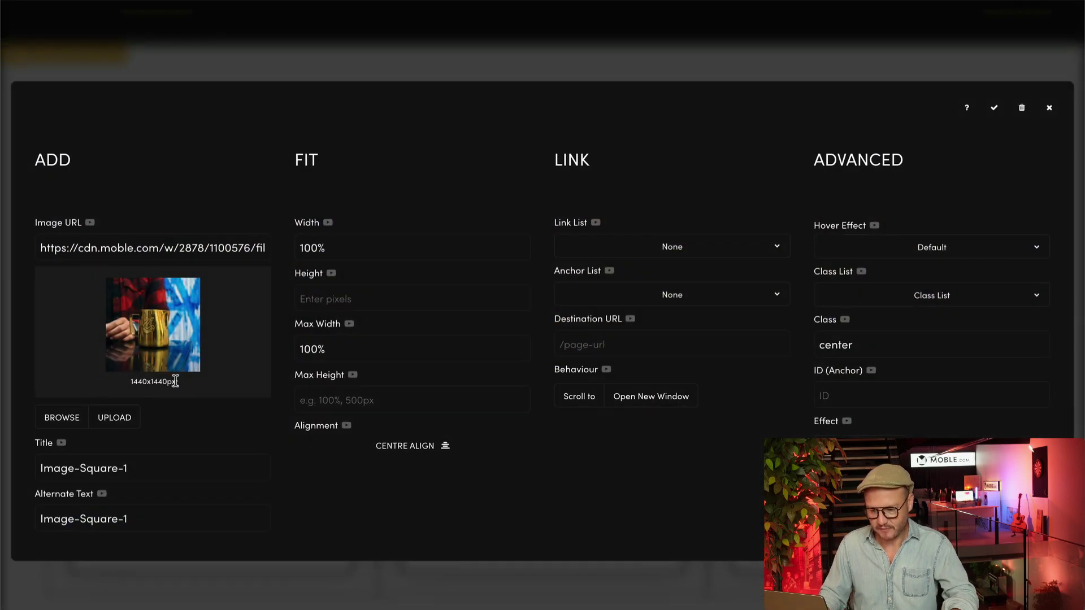
pyautogui.click(993, 109)
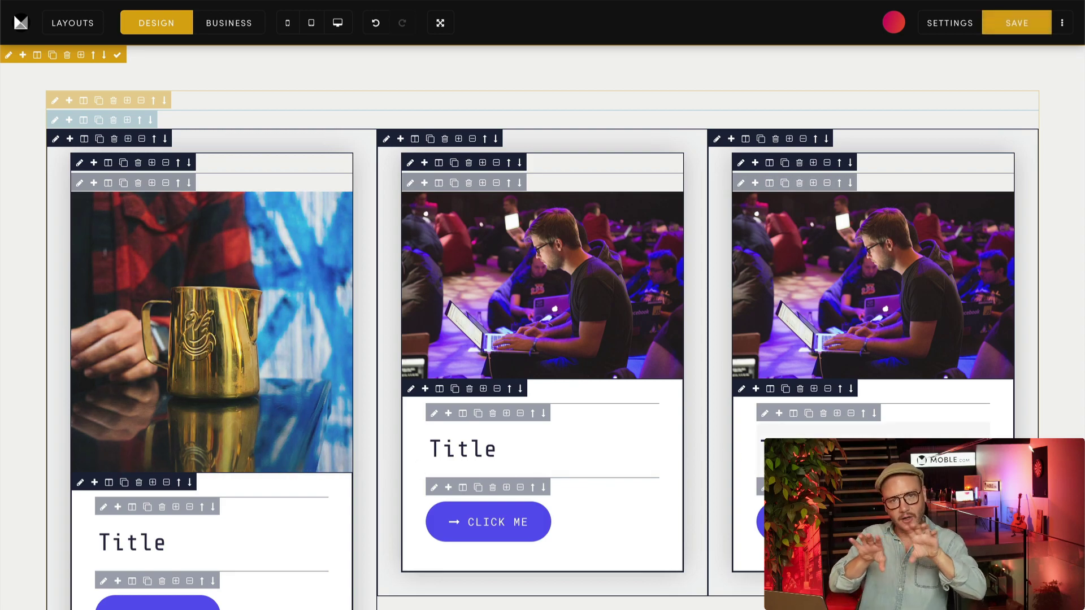
# Delete the image from the first column's card.
pyautogui.click(320, 315)
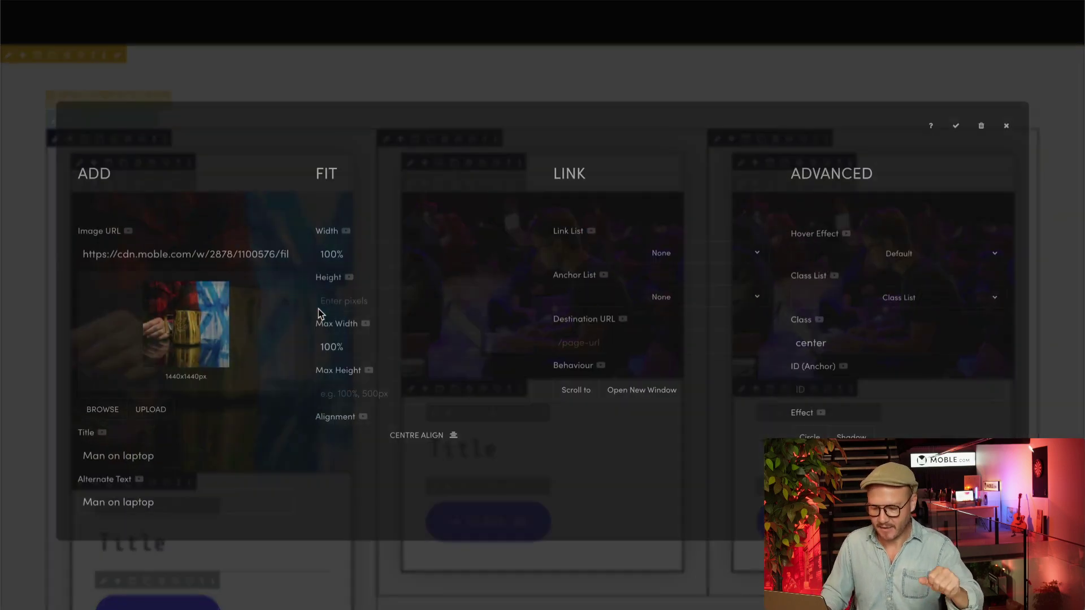
pyautogui.click(1022, 107)
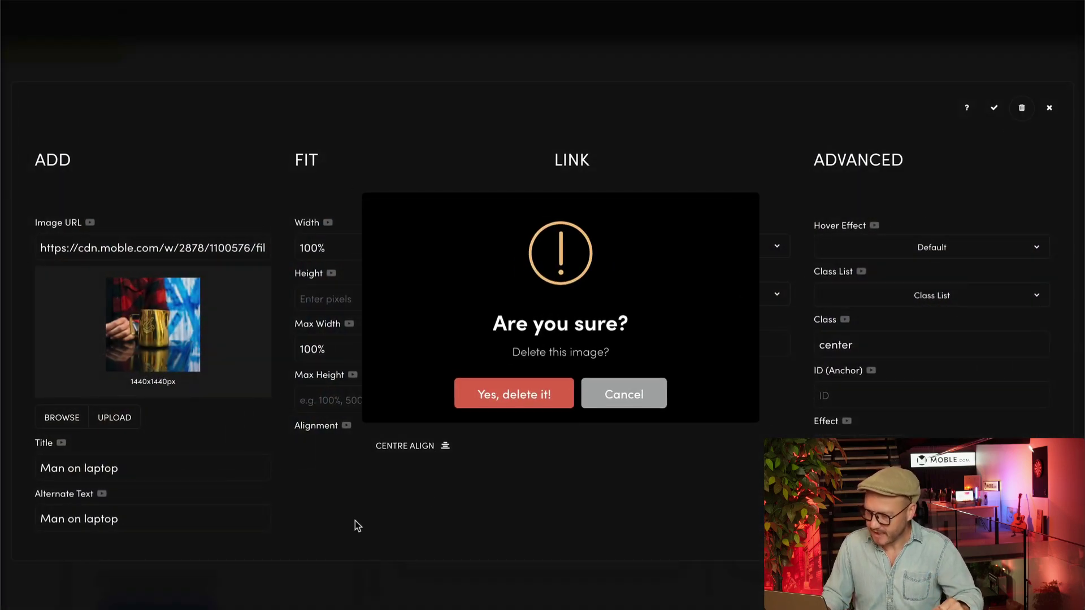
pyautogui.click(459, 397)
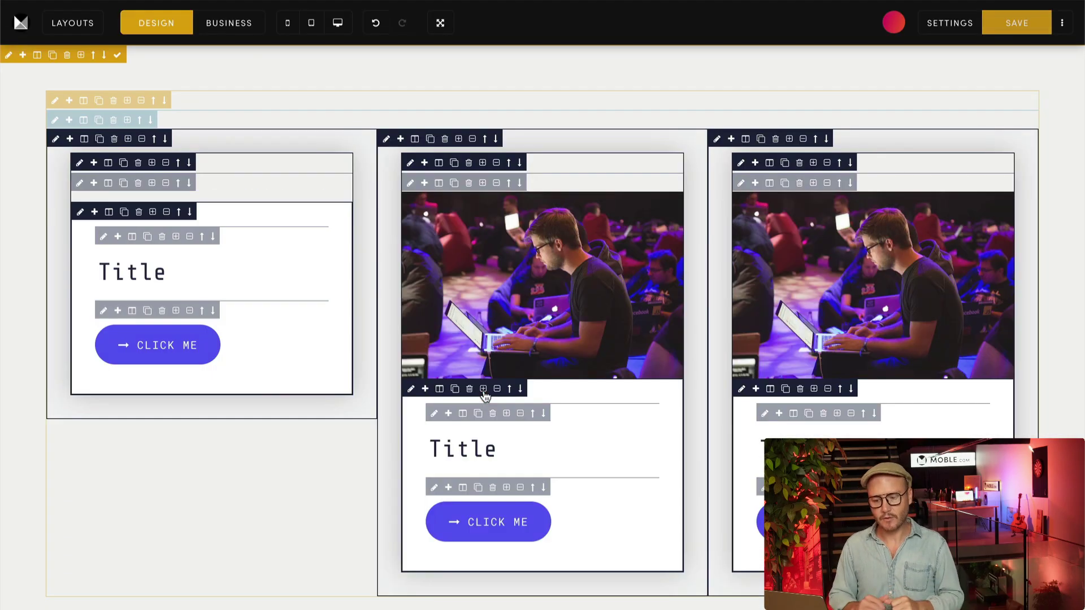
# Set Image-1 from the library as the background image of the first card's empty image frame.
pyautogui.click(78, 184)
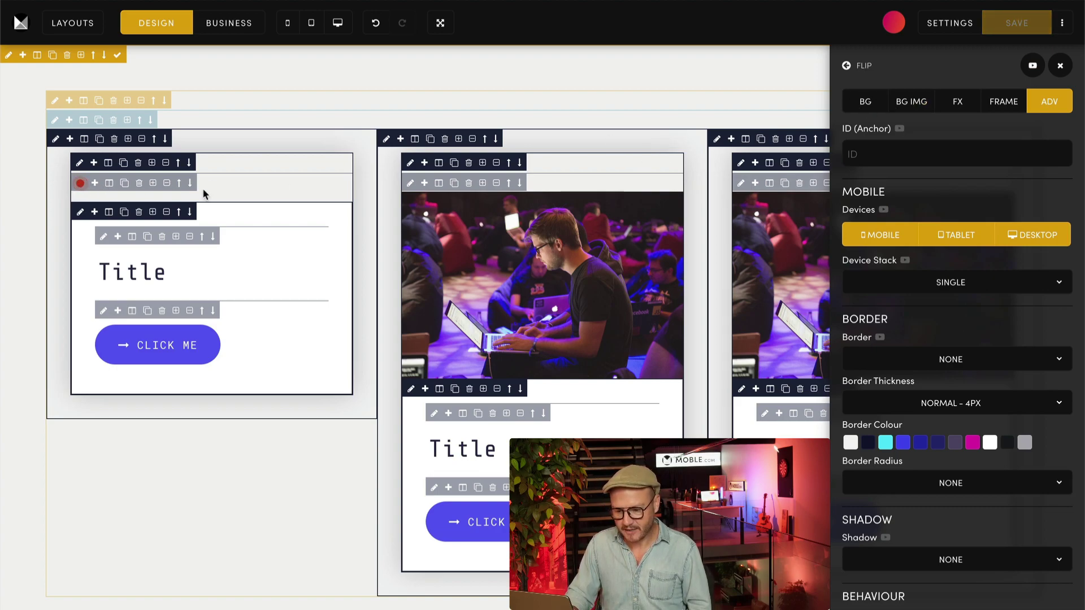
pyautogui.click(918, 100)
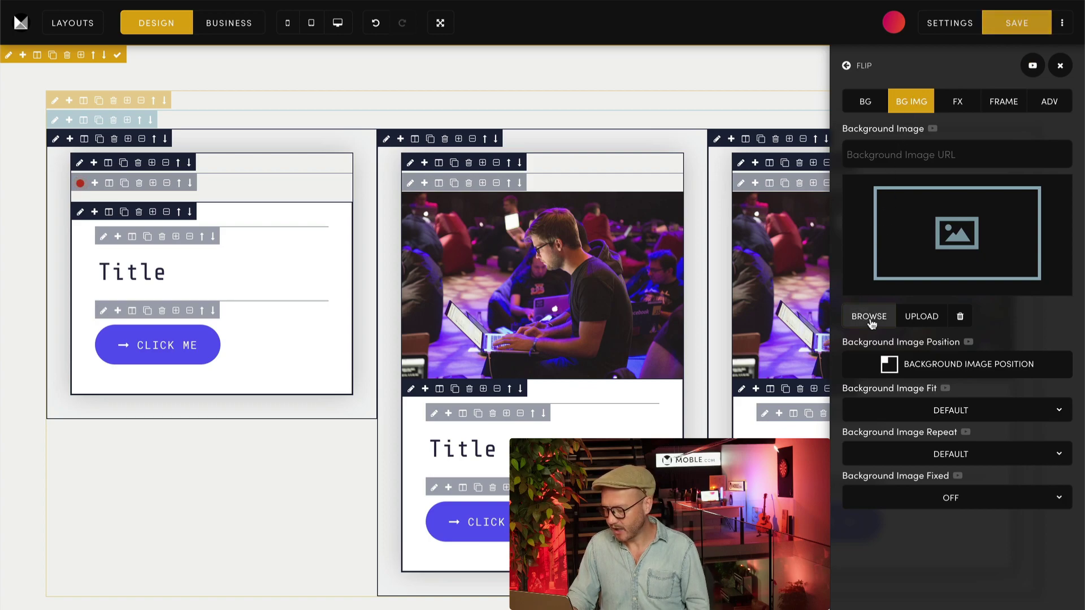
pyautogui.click(871, 317)
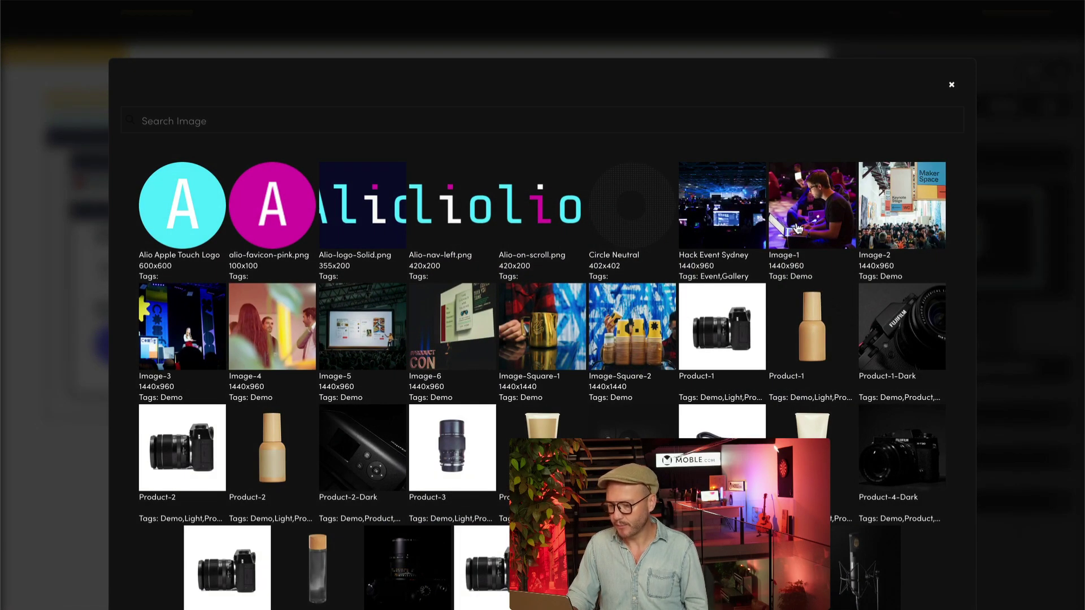
pyautogui.click(797, 229)
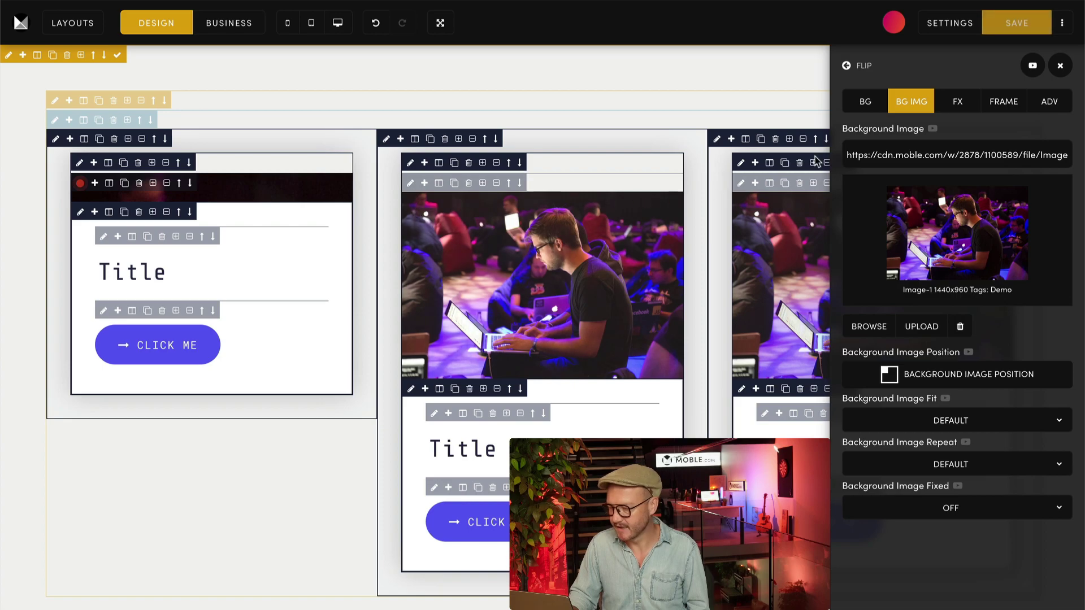
# Set the first card's background image frame to 70% width with right alignment.
pyautogui.click(1026, 107)
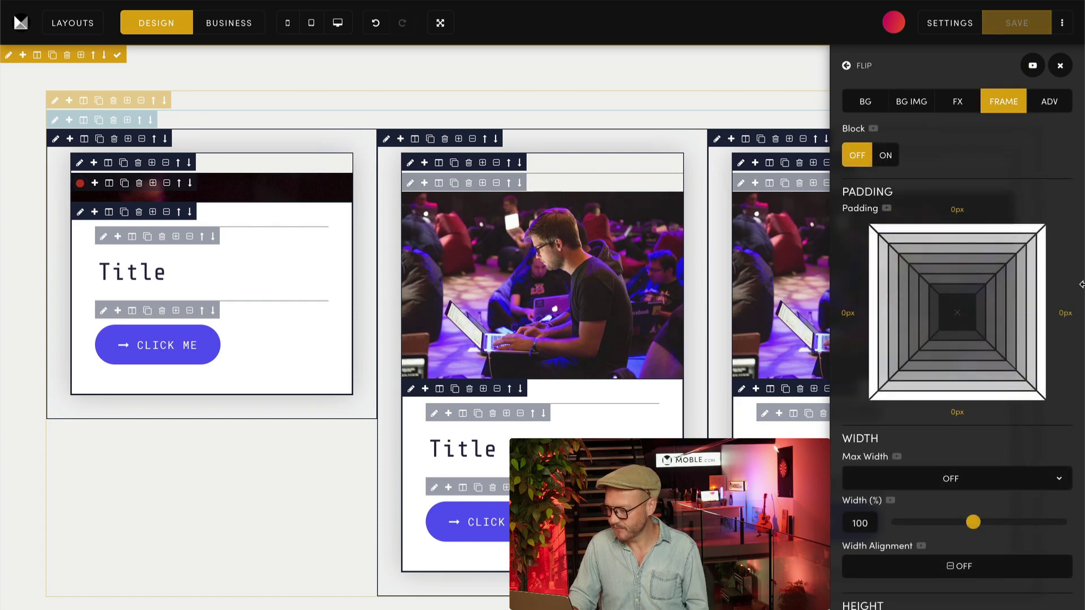
pyautogui.scroll(-5, 1080, 308)
pyautogui.scroll(-1, 1079, 308)
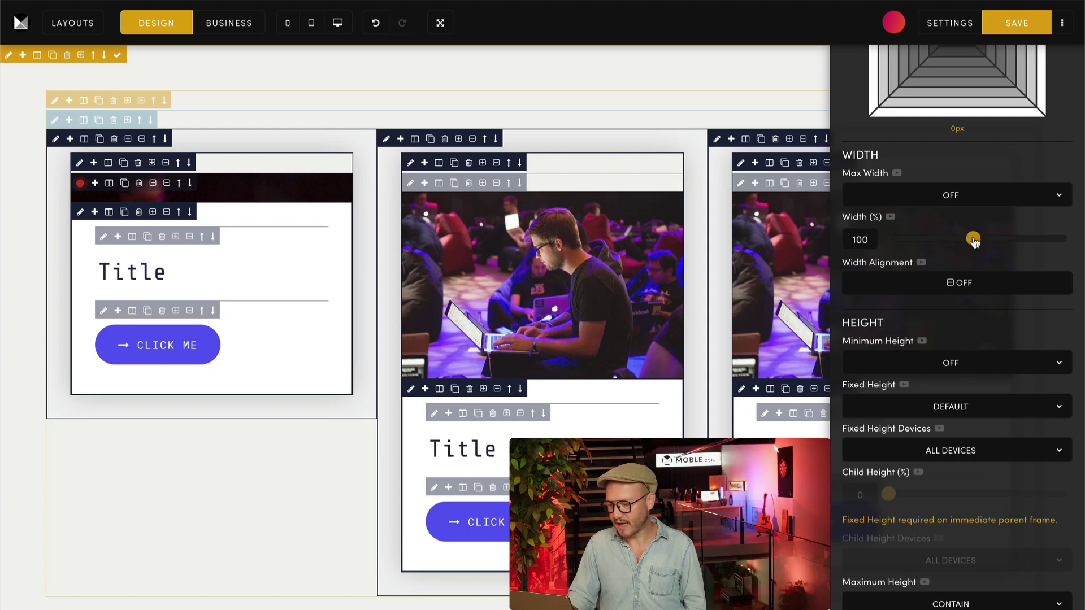
pyautogui.moveTo(972, 238); pyautogui.dragTo(951, 248)
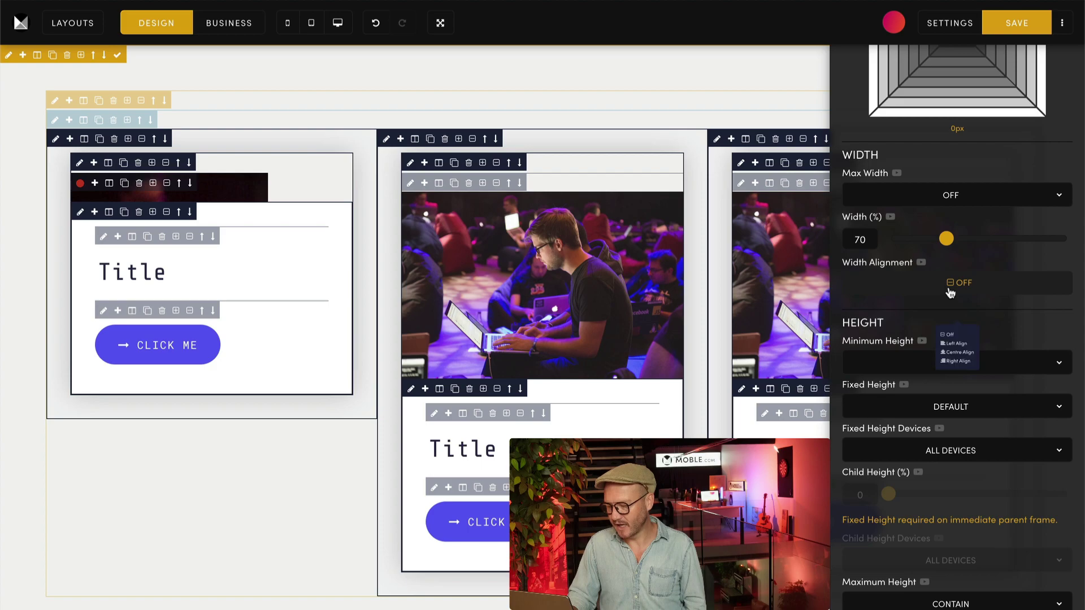
pyautogui.click(955, 283)
pyautogui.click(959, 372)
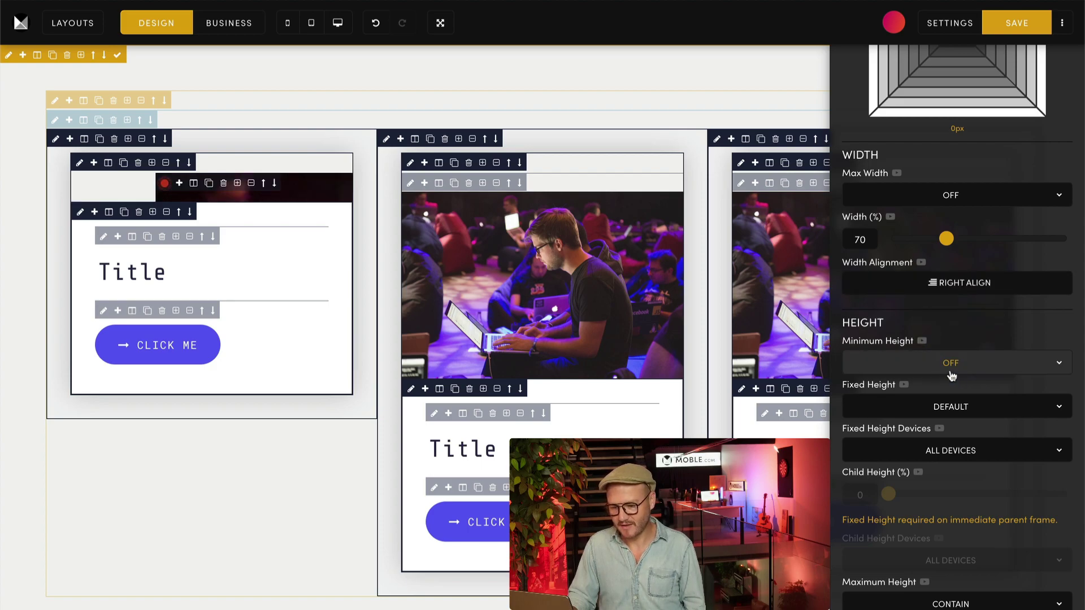
# Turn off the image frame's width alignment and restore its width to 100%.
pyautogui.click(981, 283)
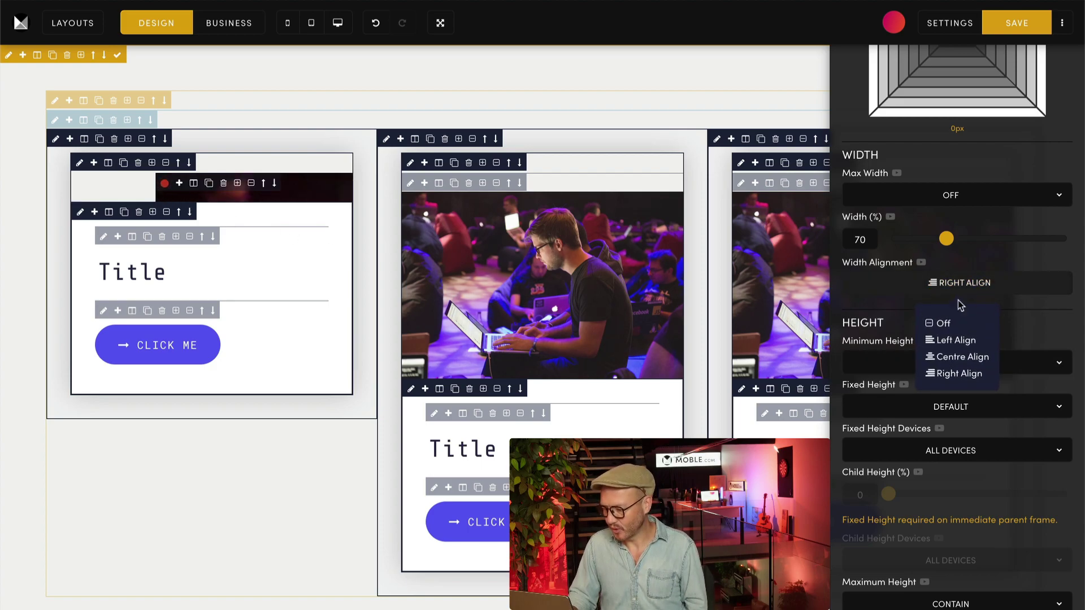
pyautogui.click(942, 321)
pyautogui.moveTo(947, 238); pyautogui.dragTo(973, 238)
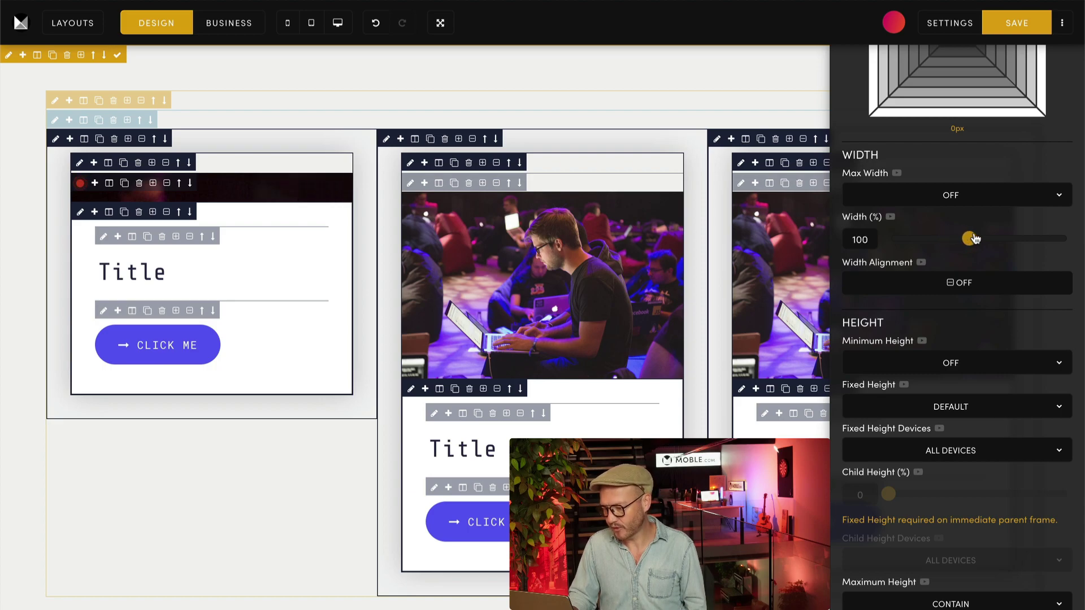
# Try a minimum height of 300px (200px on mobile) on the image frame and turn the minimum height back off.
pyautogui.scroll(-4, 980, 302)
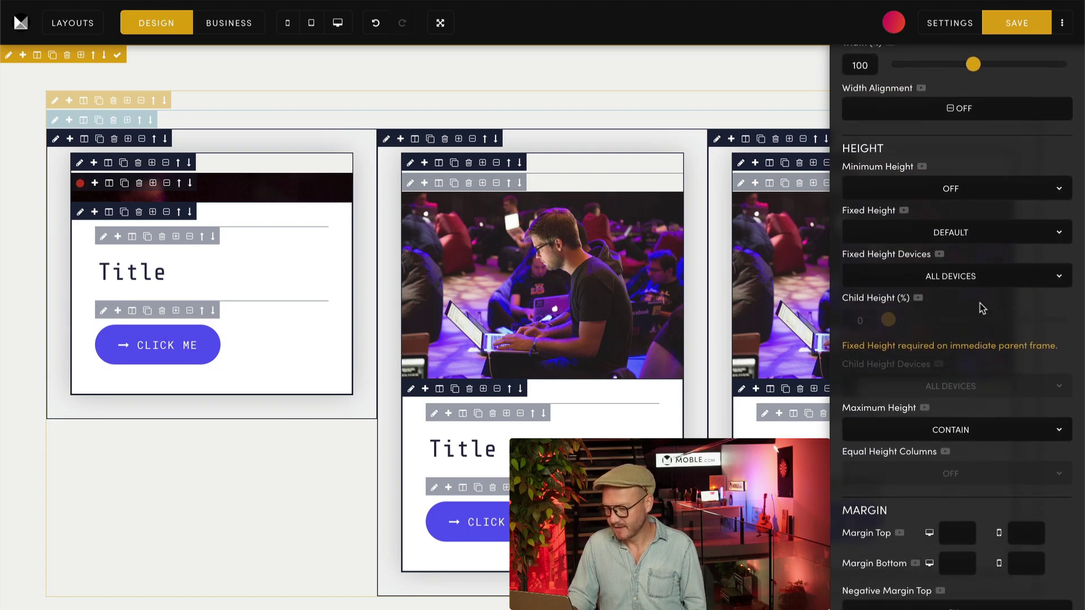
pyautogui.click(911, 179)
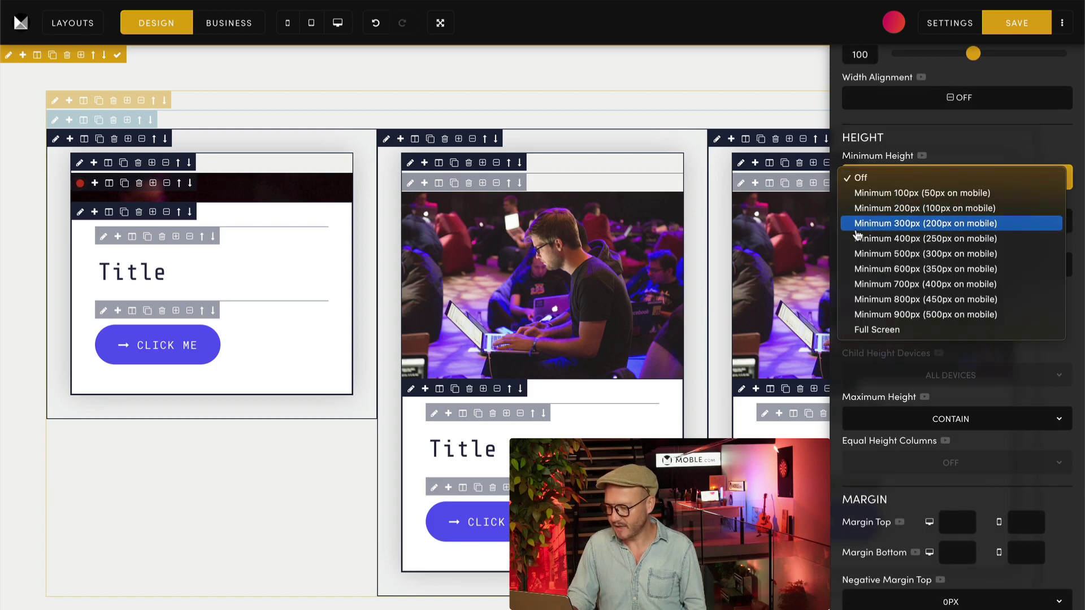
pyautogui.click(907, 224)
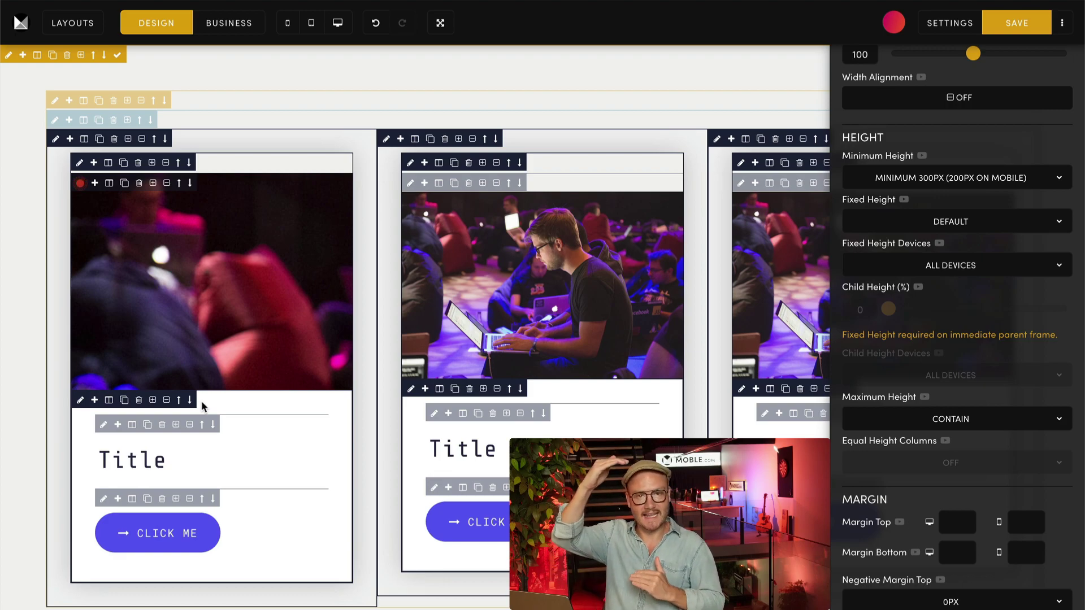
pyautogui.click(874, 178)
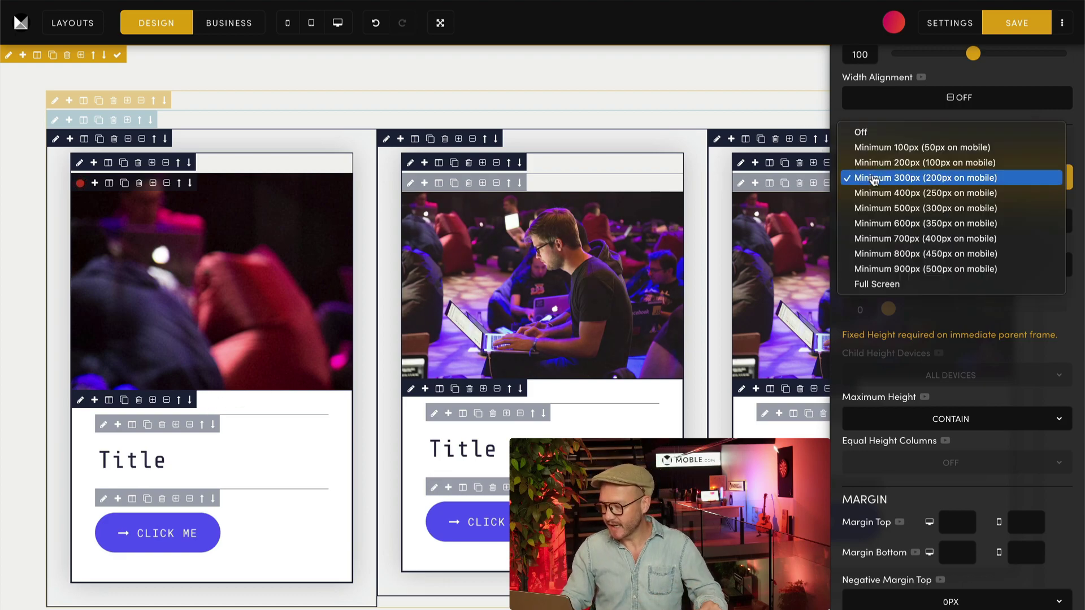
pyautogui.click(870, 137)
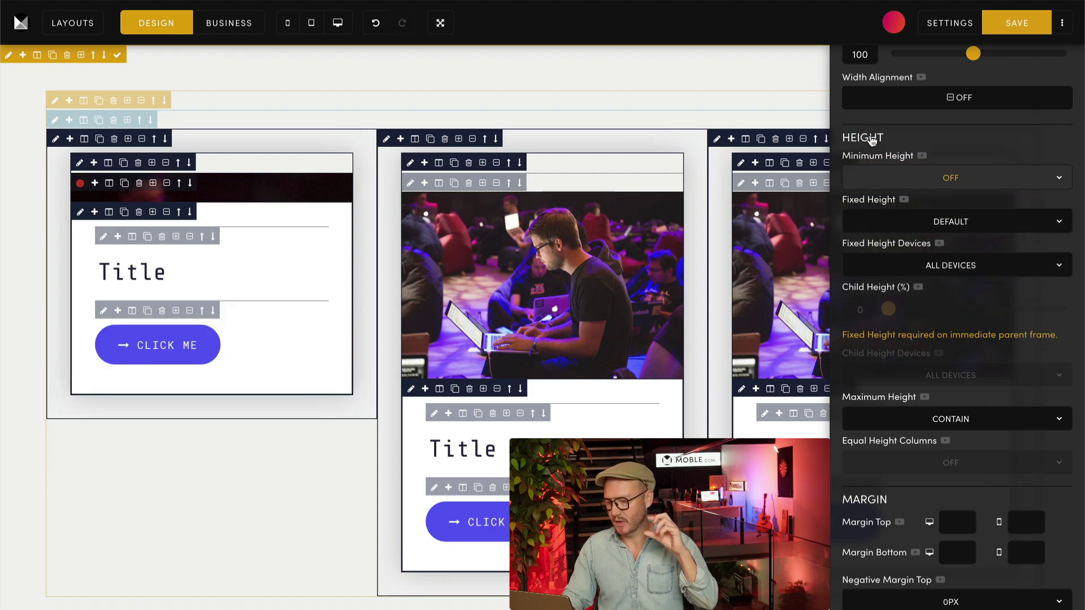
# Set the image frame's fixed height to 400px (250px on mobile), trying Full Screen before returning to that height.
pyautogui.click(894, 223)
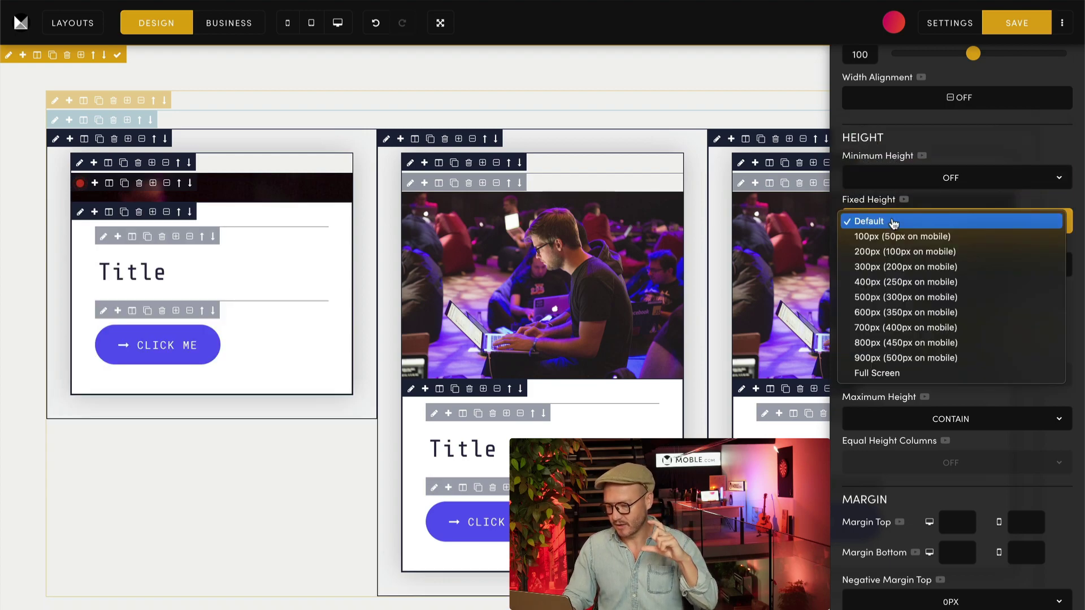
pyautogui.click(885, 282)
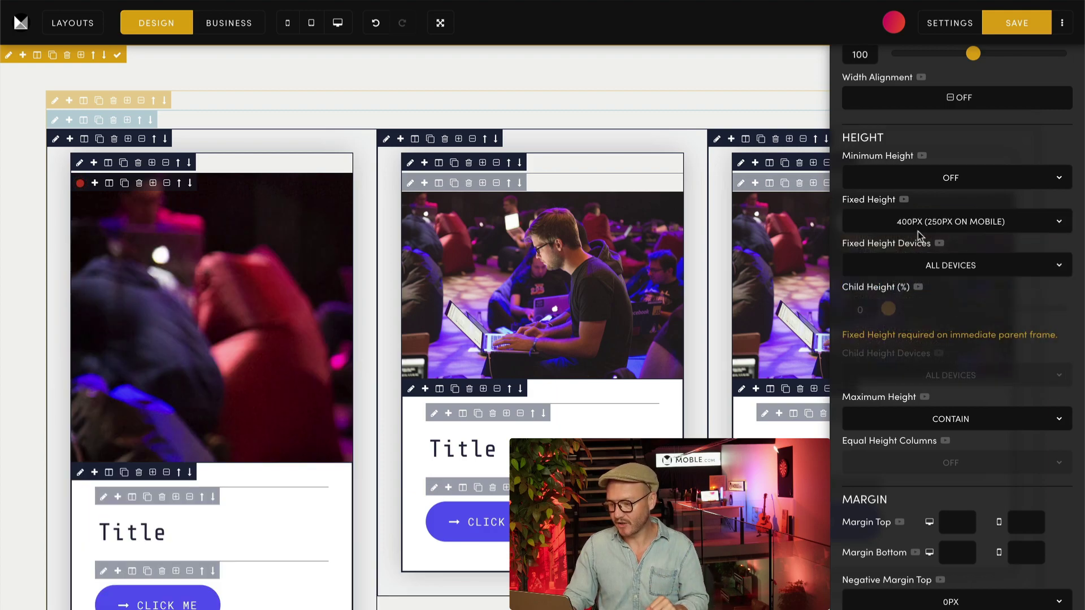
pyautogui.click(918, 231)
pyautogui.click(903, 313)
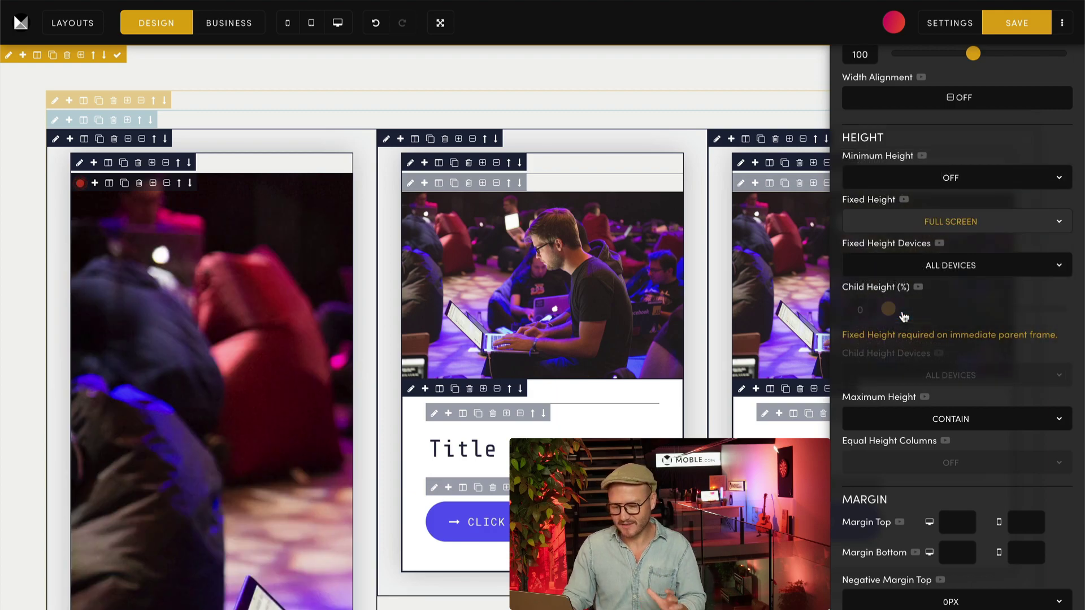
pyautogui.click(929, 227)
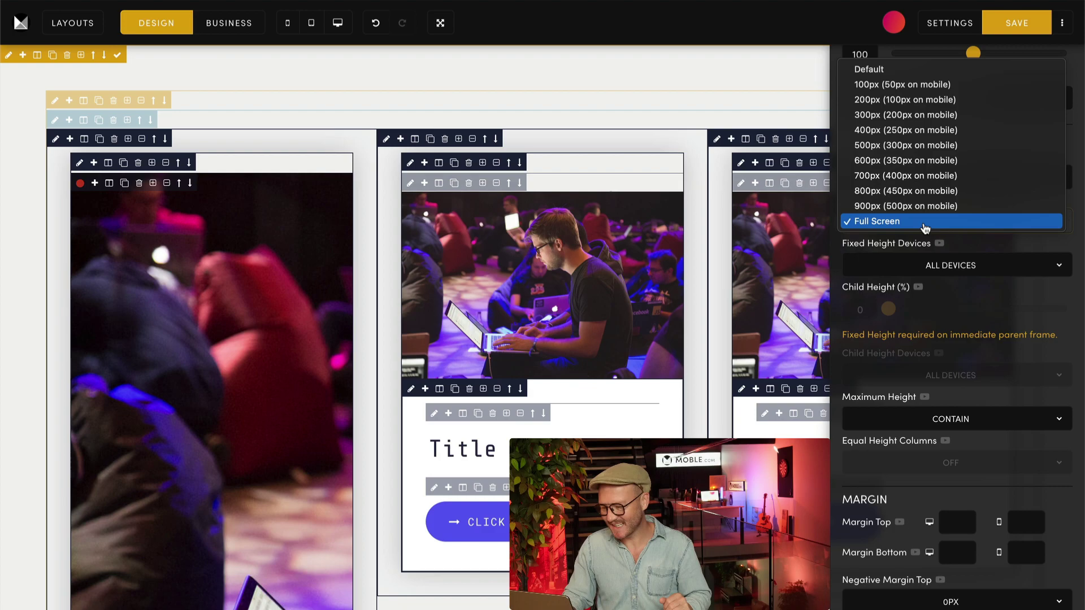
pyautogui.click(901, 133)
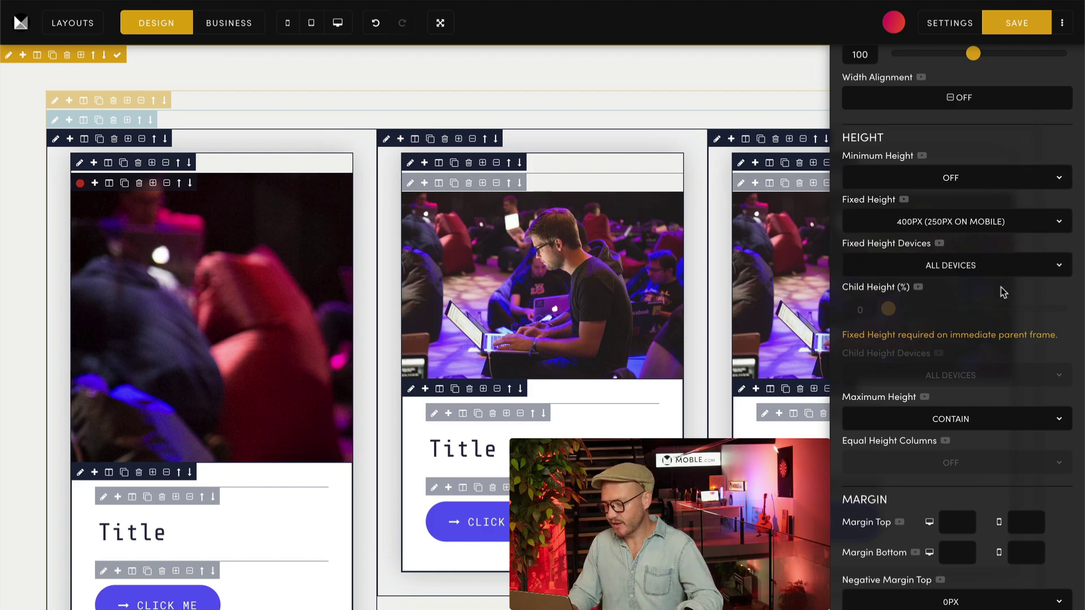
# Review the image frame's advanced settings, examining its class field and the available Overflow options.
pyautogui.scroll(2, 1026, 247)
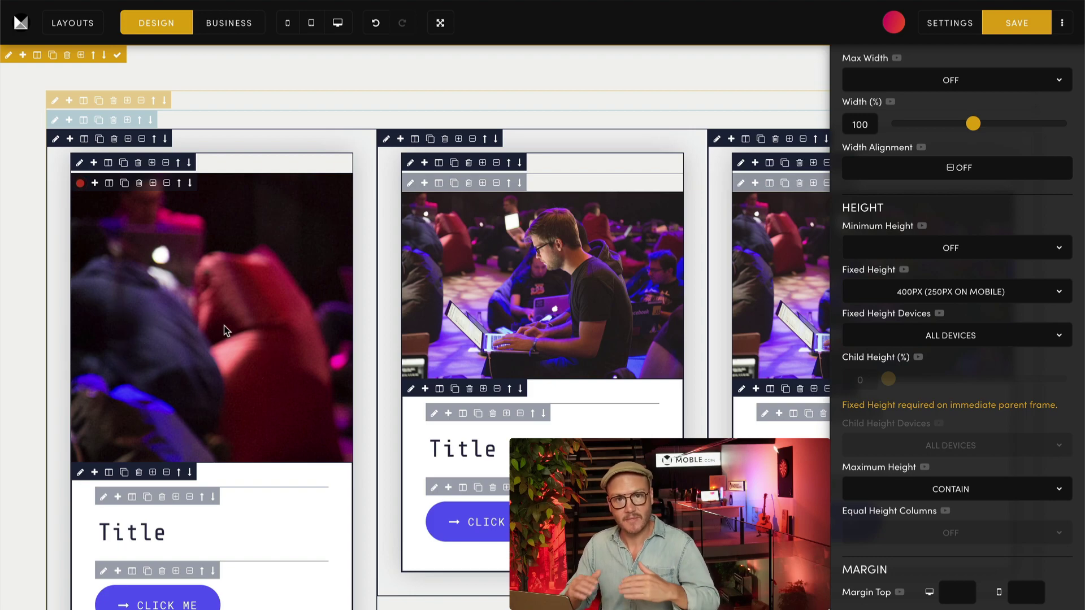
pyautogui.scroll(10, 1046, 134)
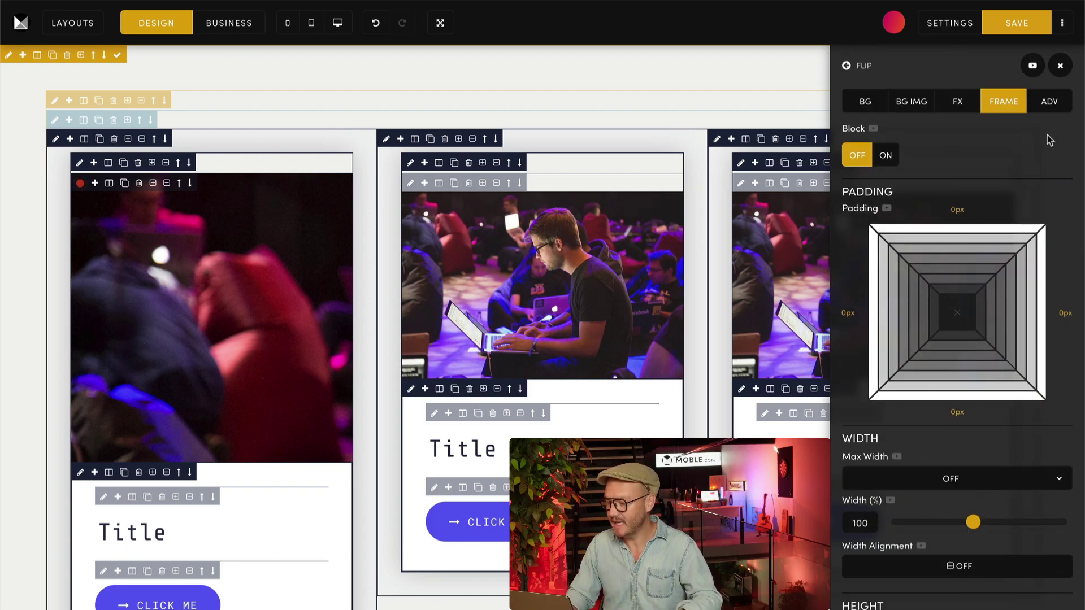
pyautogui.click(1049, 111)
pyautogui.scroll(-10, 1040, 358)
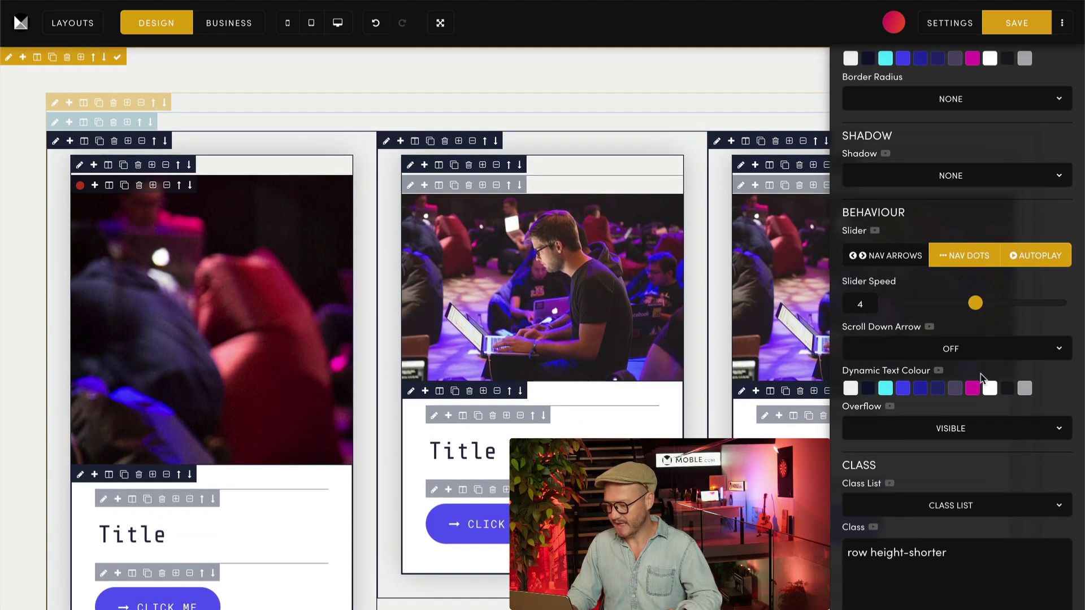
pyautogui.click(955, 429)
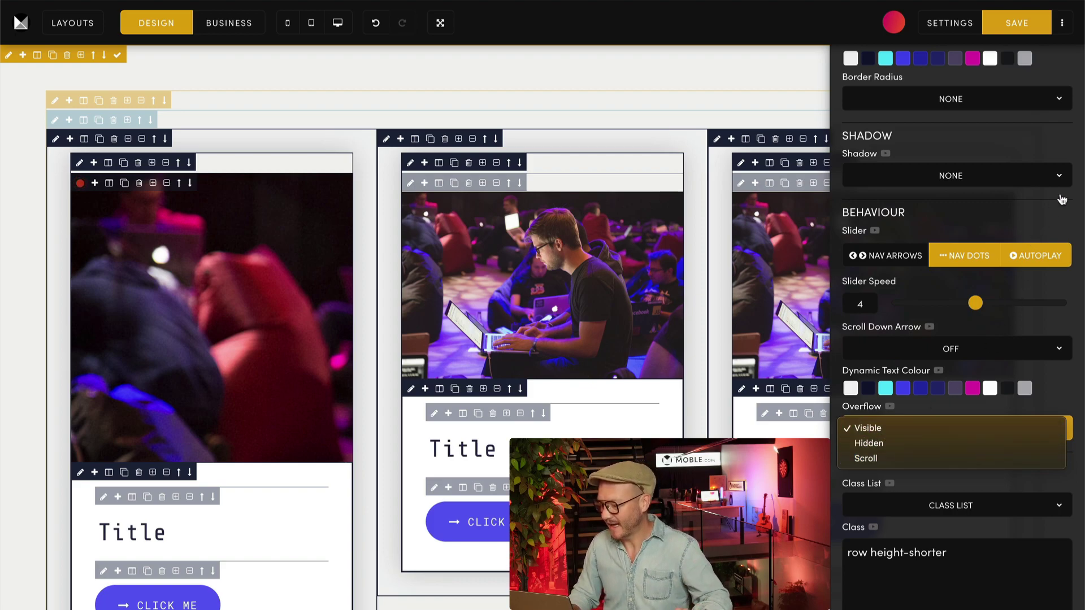
pyautogui.click(1072, 138)
pyautogui.scroll(5, 1072, 138)
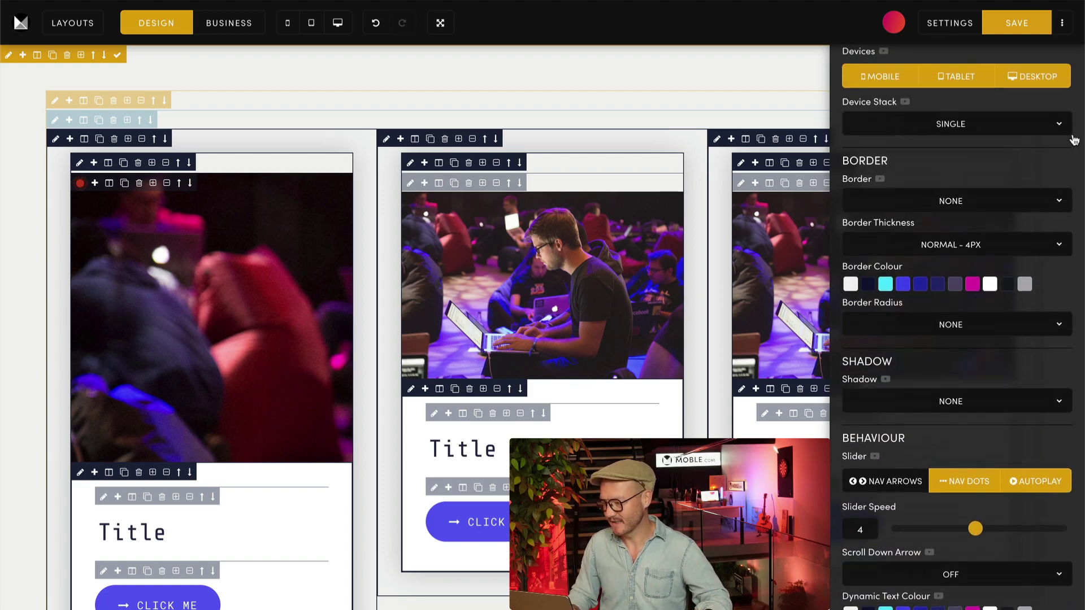
# Set the background image position of the first card's image frame to Centre Centre.
pyautogui.scroll(3, 1074, 98)
pyautogui.click(1060, 69)
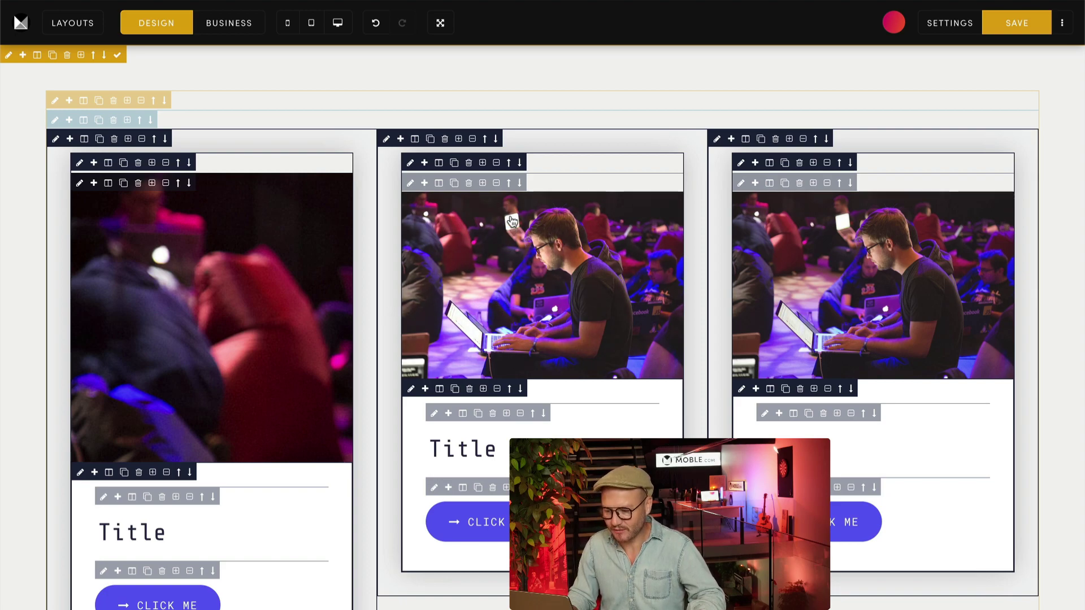
pyautogui.click(80, 183)
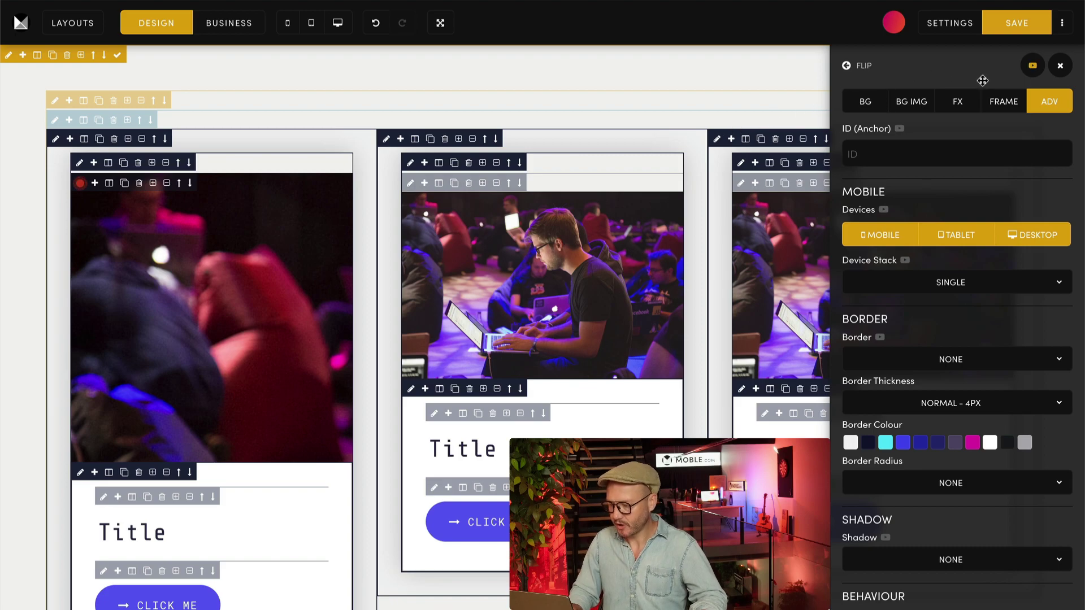
pyautogui.click(910, 105)
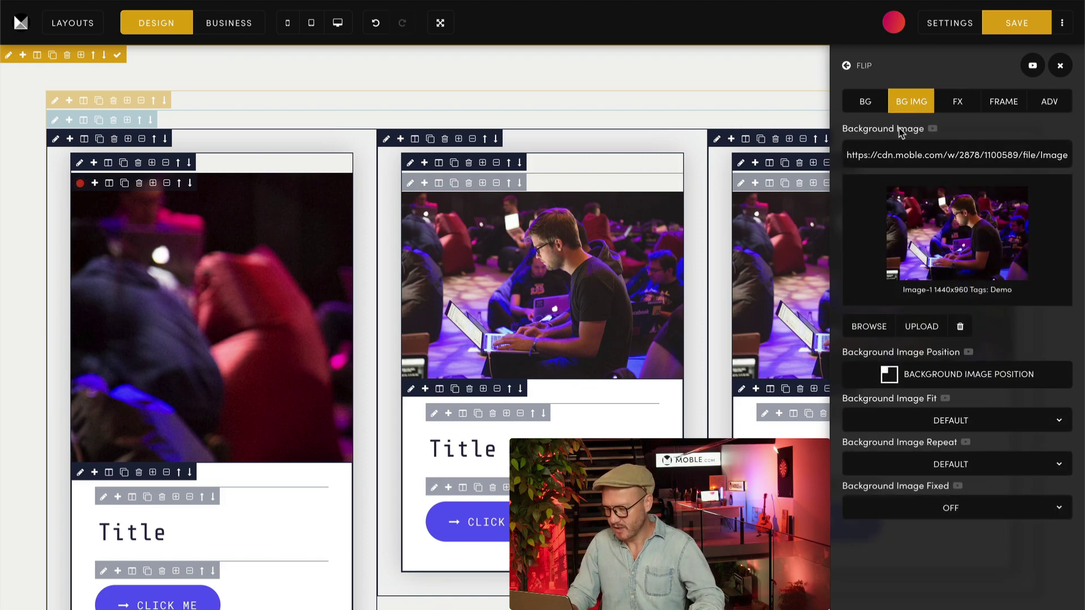
pyautogui.click(950, 377)
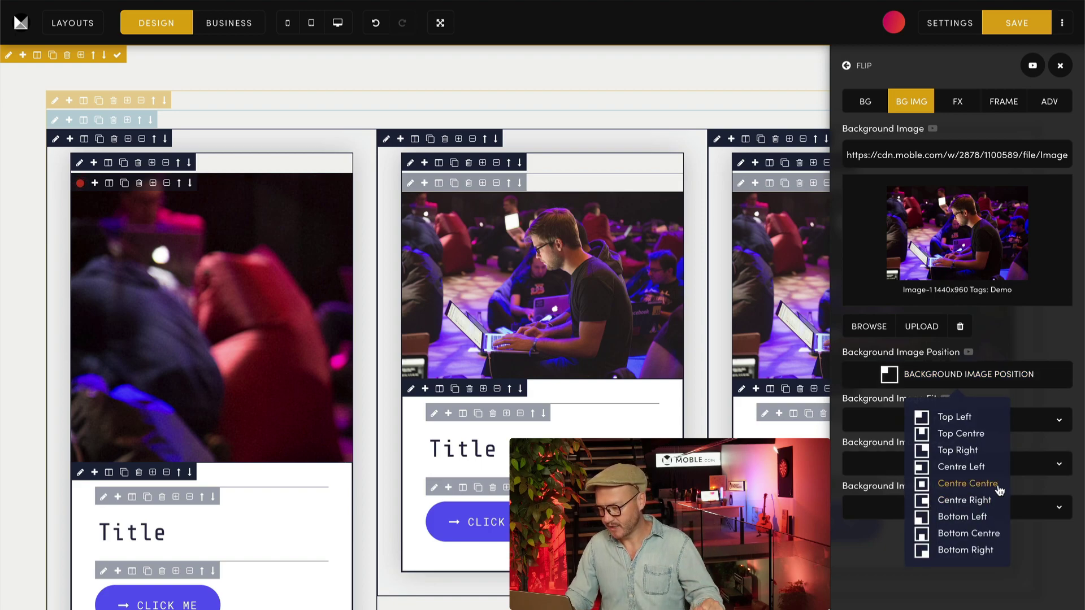
pyautogui.click(964, 485)
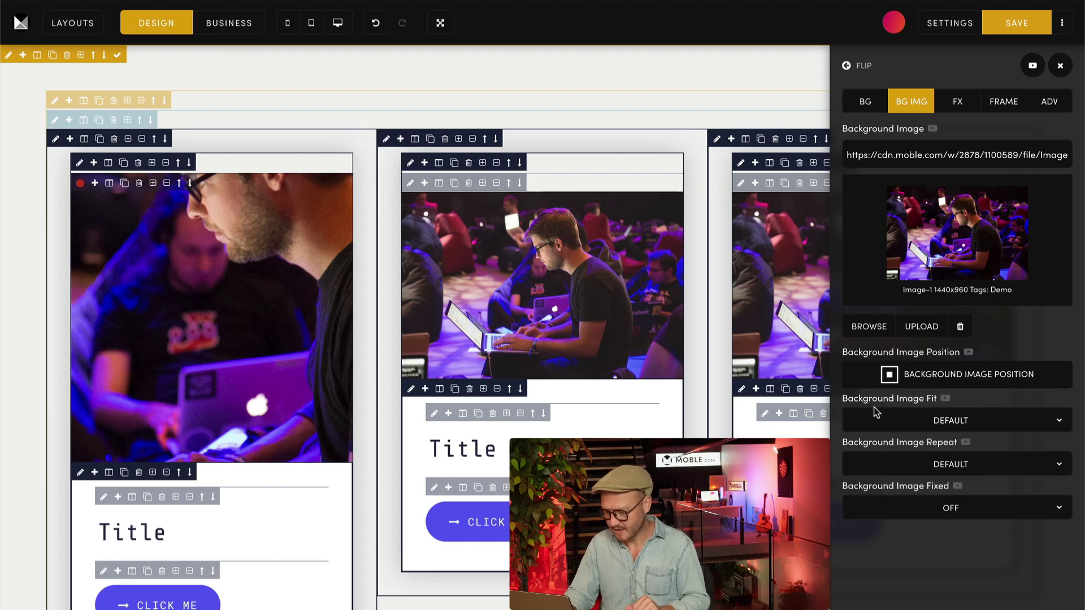
# Try the Cover and Contain fits on the first card's background image.
pyautogui.click(947, 421)
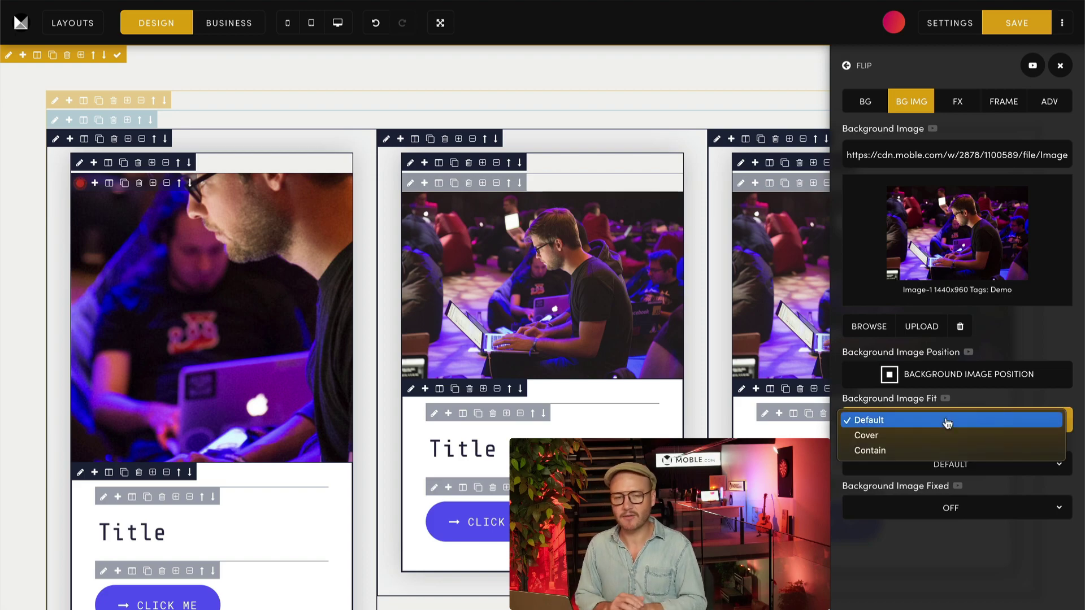
pyautogui.click(885, 436)
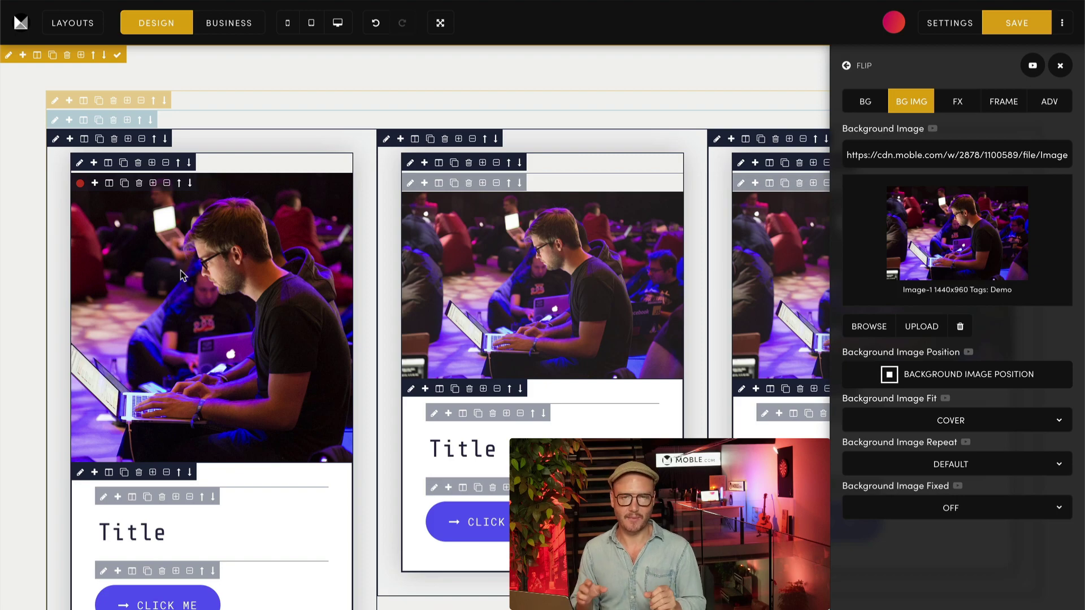
pyautogui.click(895, 421)
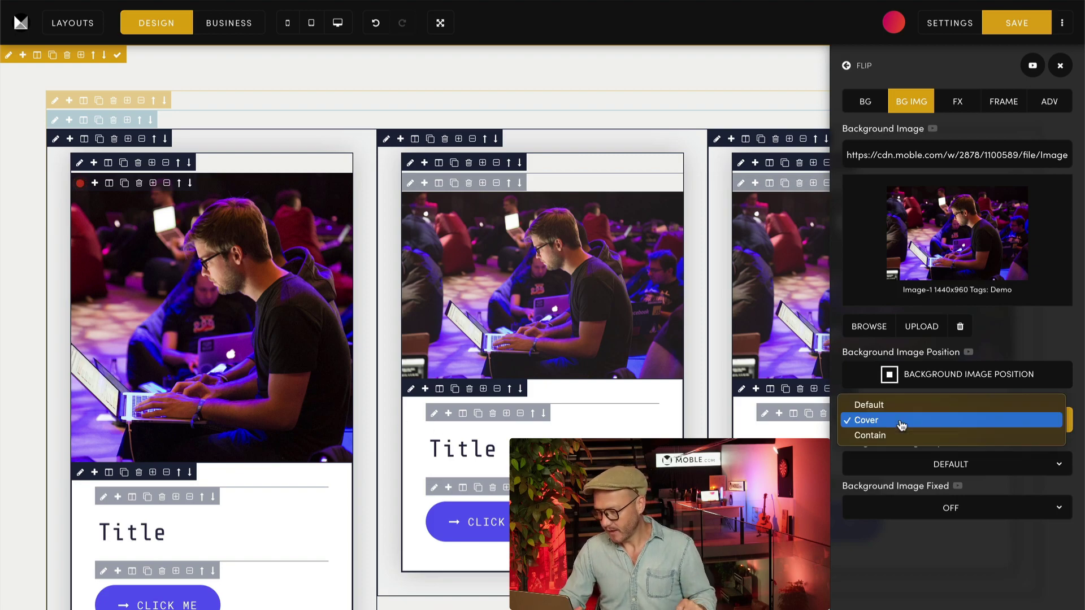
pyautogui.click(879, 436)
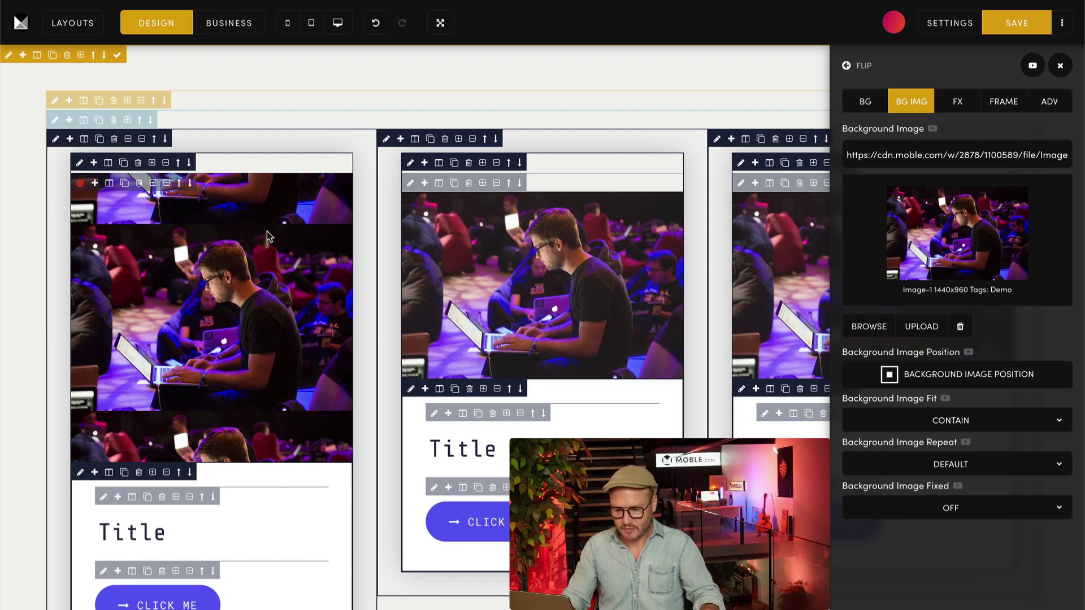
# Set the first card's background image to No Repeat with Cover fit, and turn Background Image Fixed on.
pyautogui.click(975, 466)
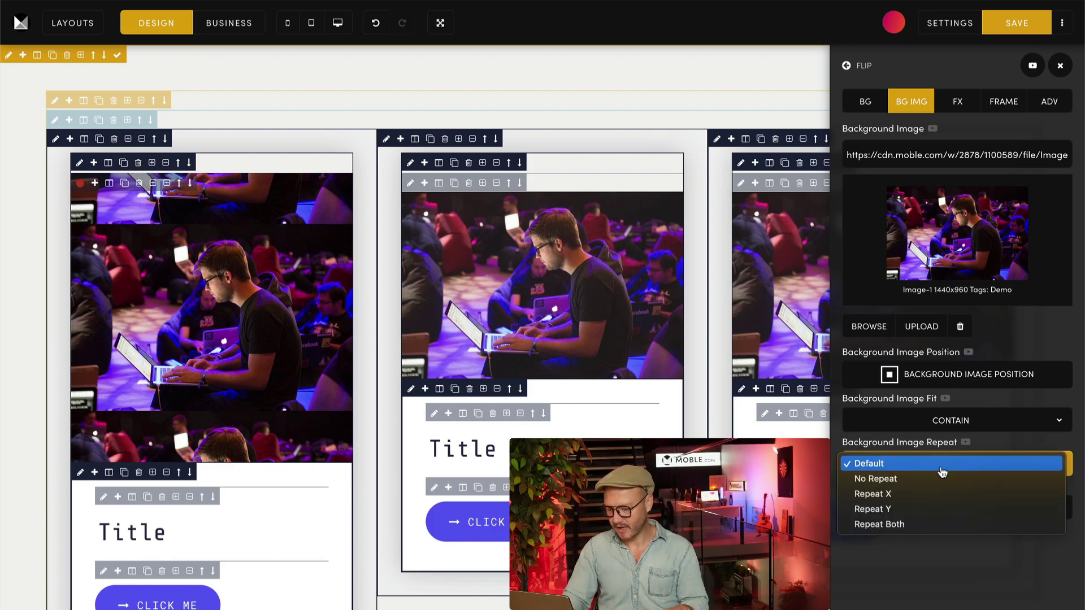
pyautogui.click(924, 479)
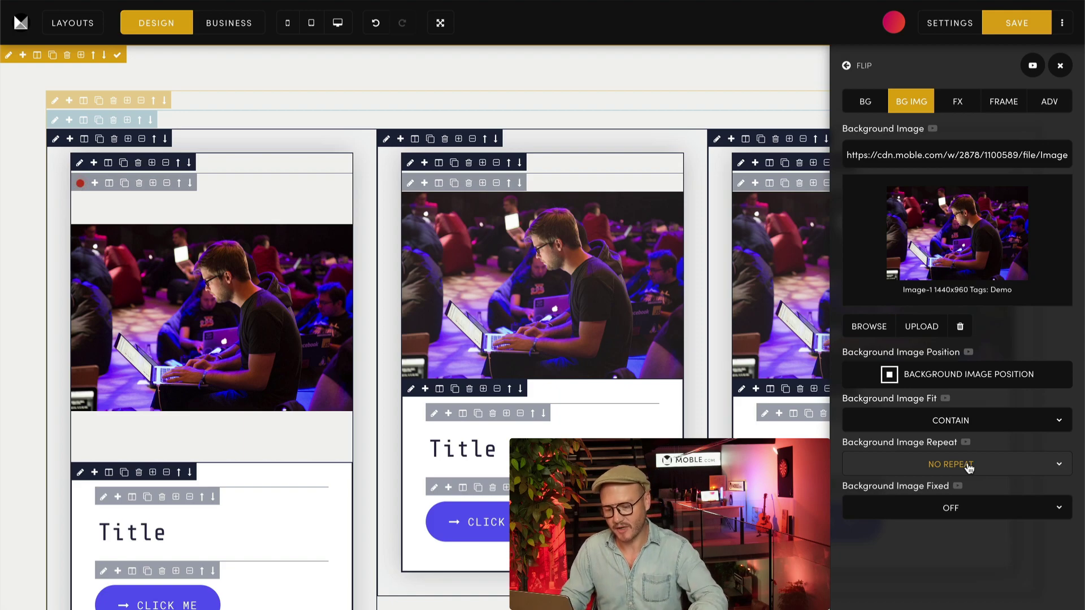
pyautogui.click(966, 426)
pyautogui.click(902, 411)
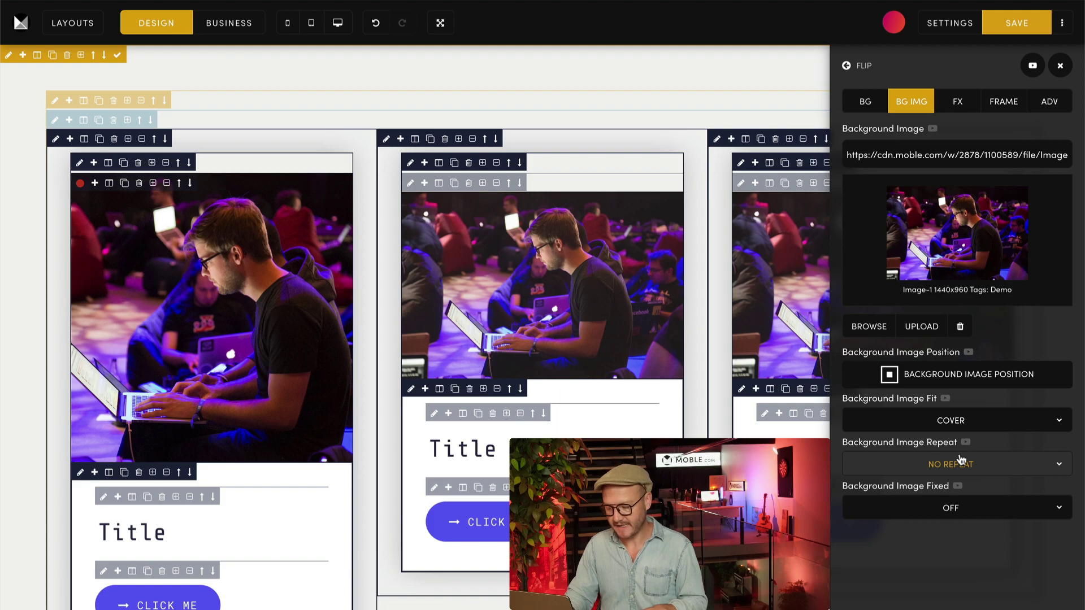
pyautogui.click(927, 515)
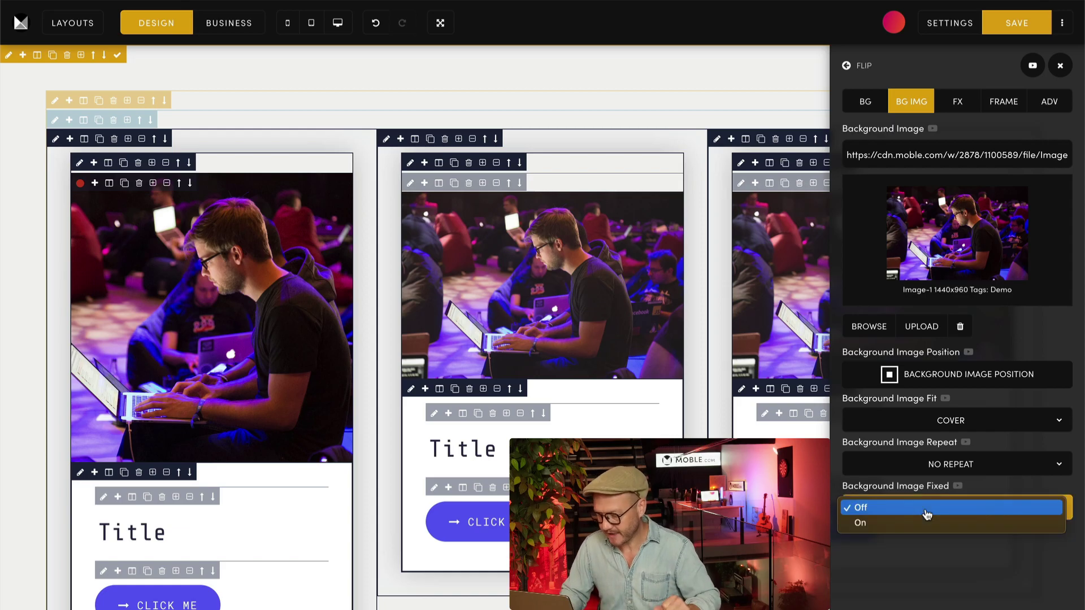
pyautogui.click(925, 521)
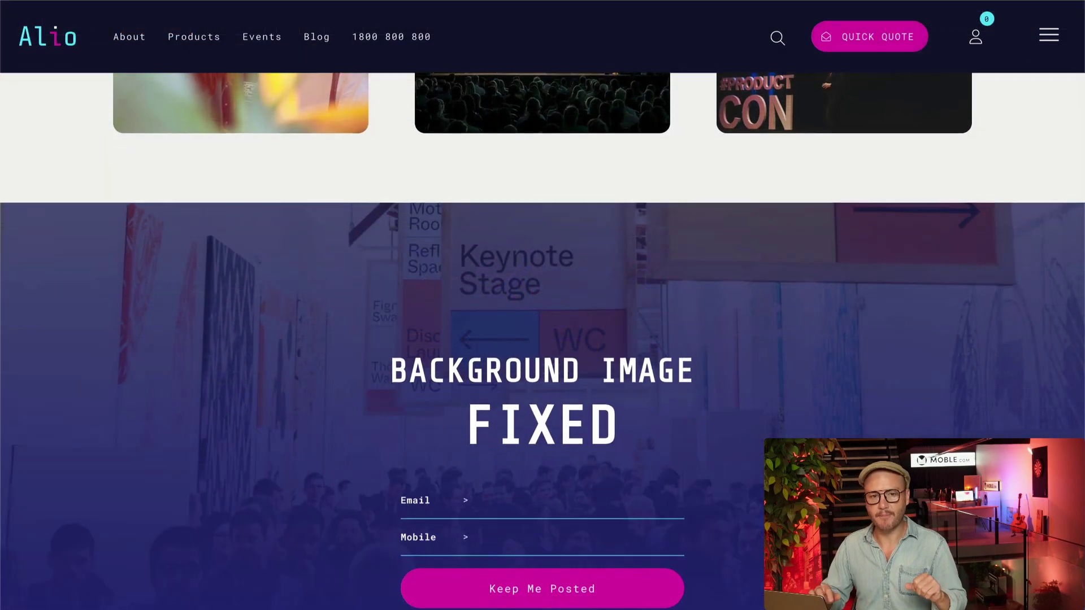
# Examine how a fixed background image behaves while scrolling, on the example page and in the first card.
pyautogui.scroll(-3, 542, 305)
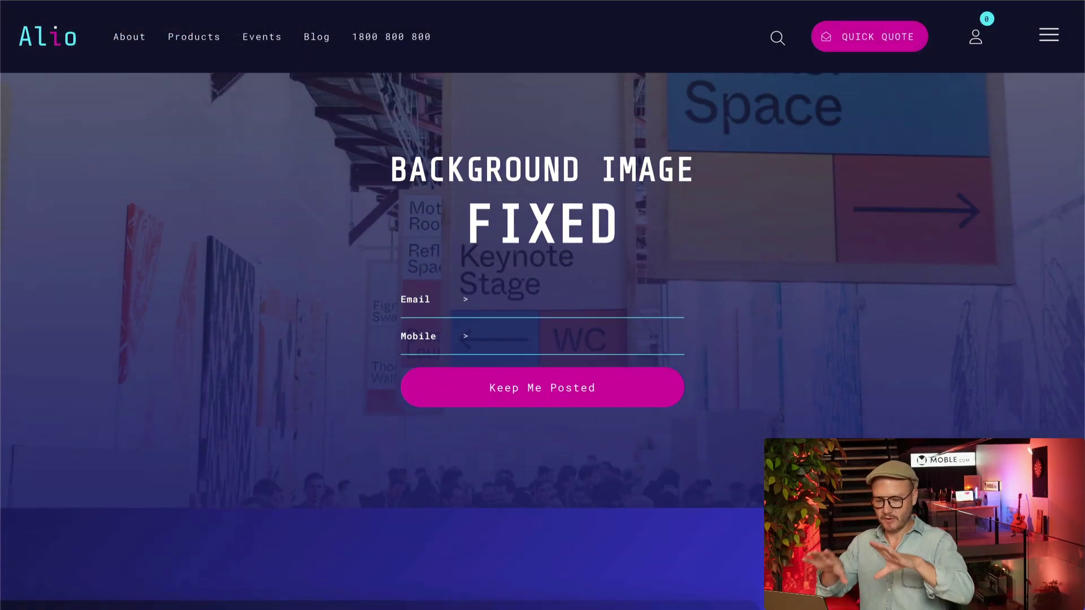
pyautogui.scroll(3, 542, 305)
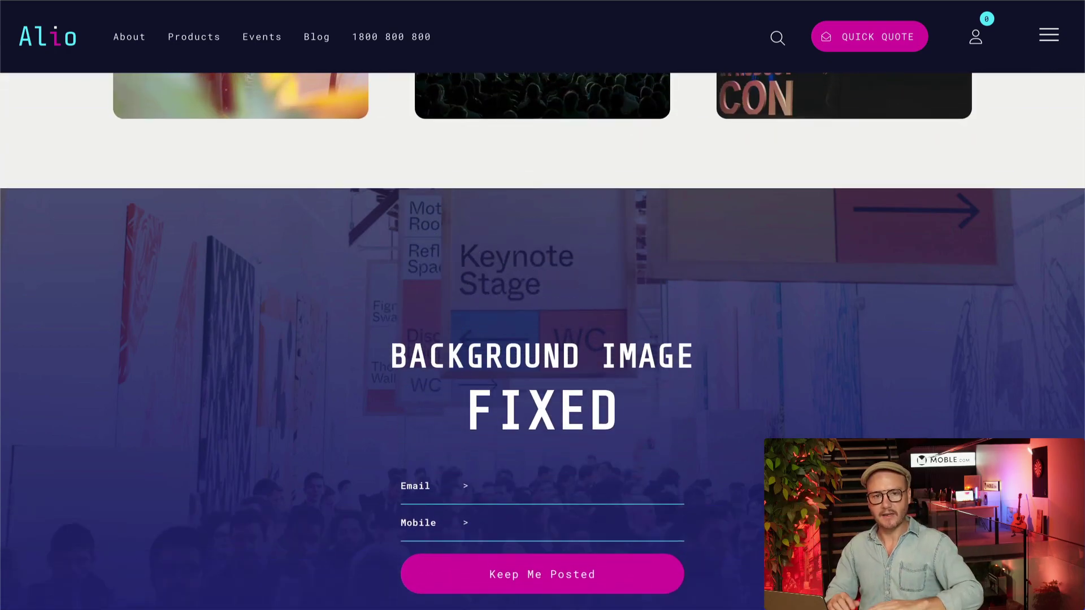
pyautogui.scroll(-2, 543, 305)
pyautogui.scroll(2, 543, 305)
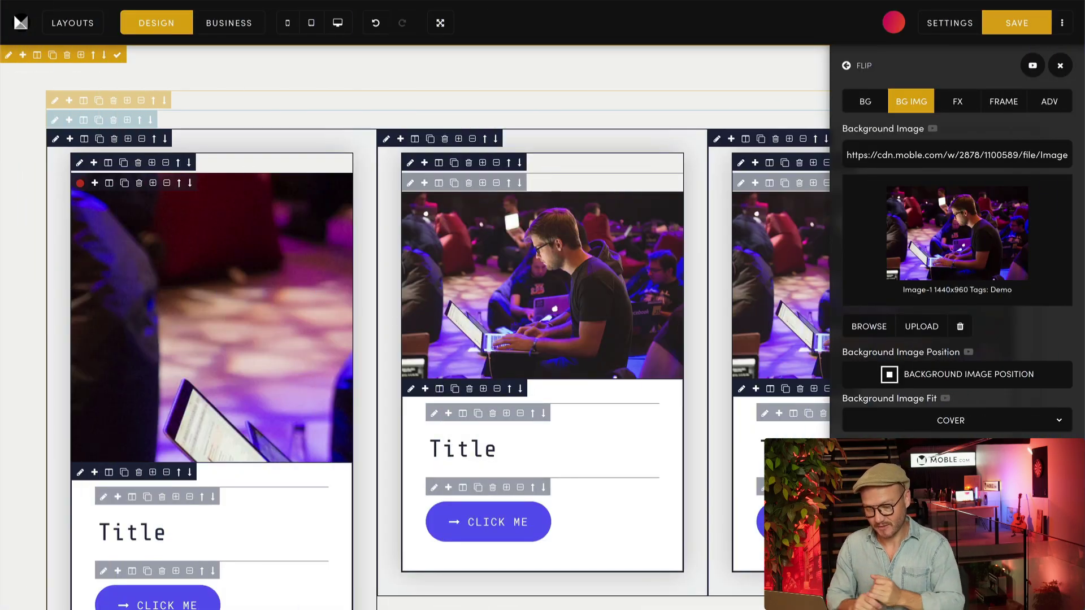
pyautogui.scroll(-1, 347, 351)
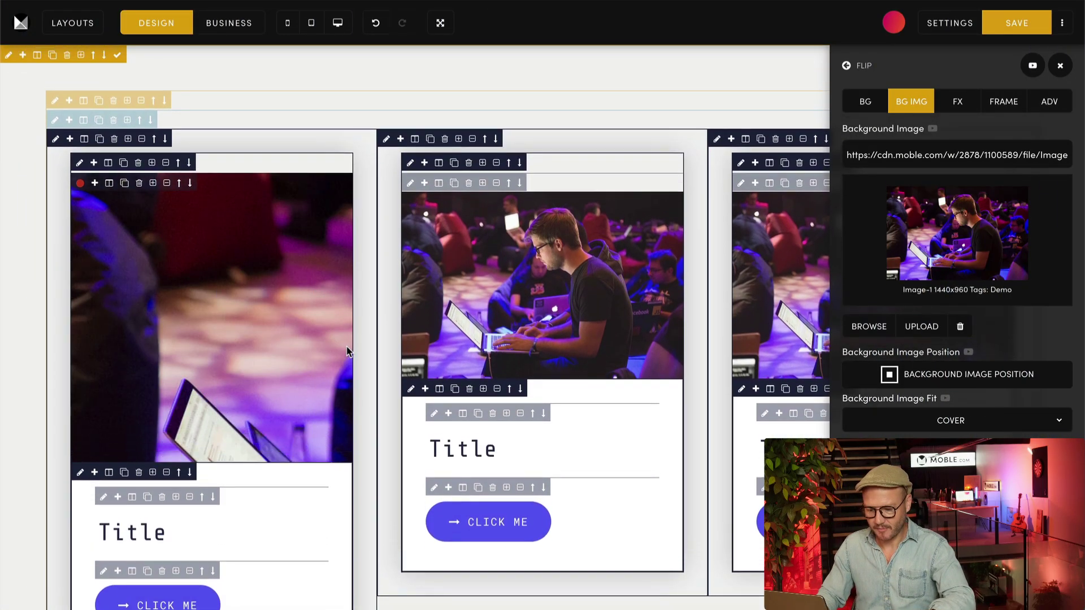
pyautogui.scroll(1, 348, 352)
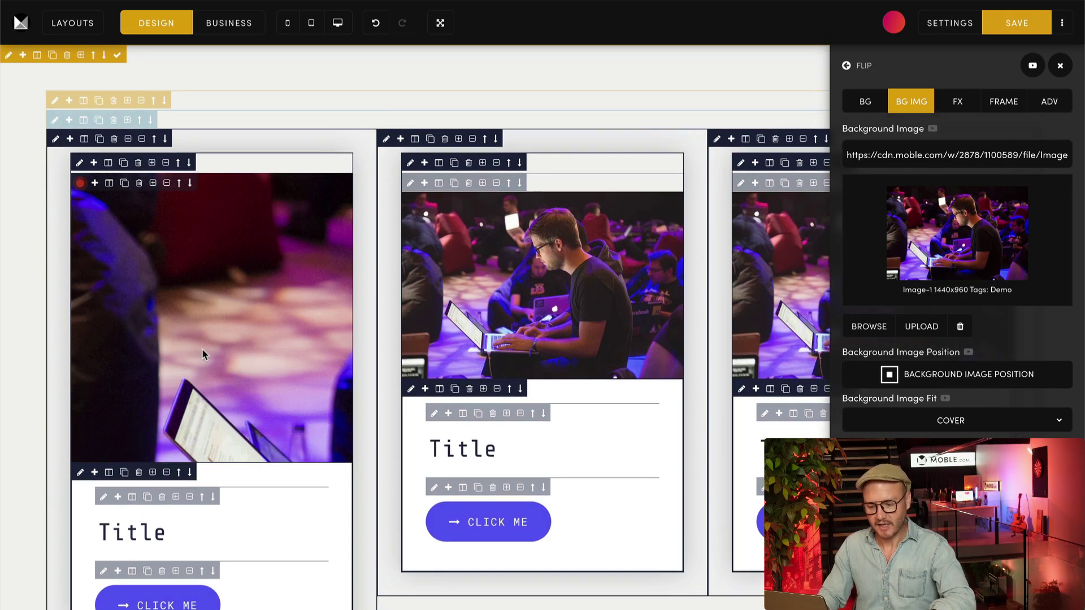
pyautogui.scroll(-1, 204, 354)
pyautogui.scroll(1, 203, 355)
pyautogui.scroll(-1, 204, 354)
pyautogui.scroll(1, 203, 354)
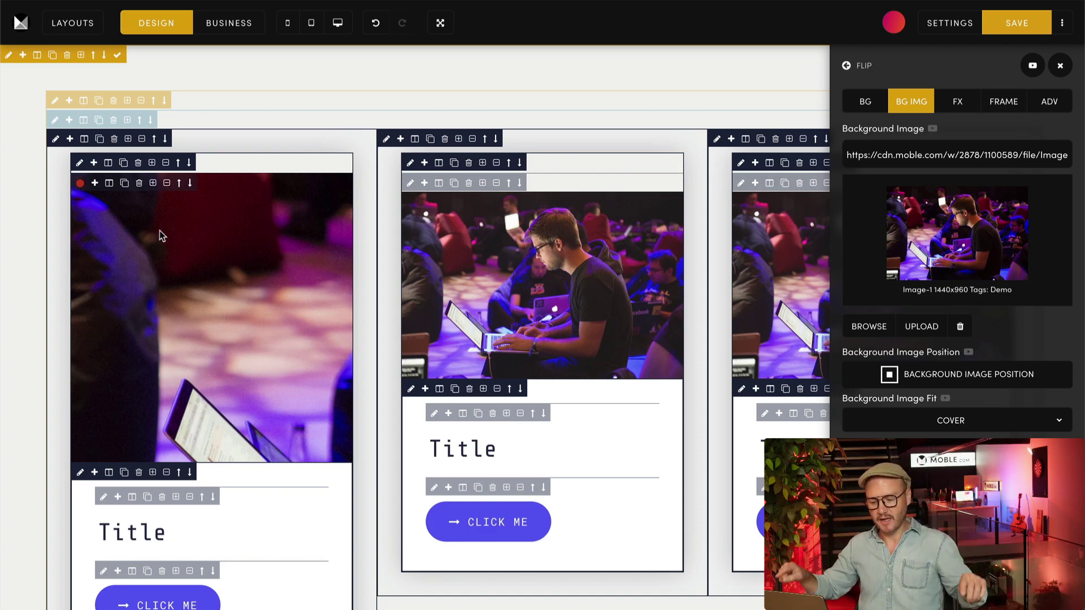
pyautogui.scroll(-1, 155, 307)
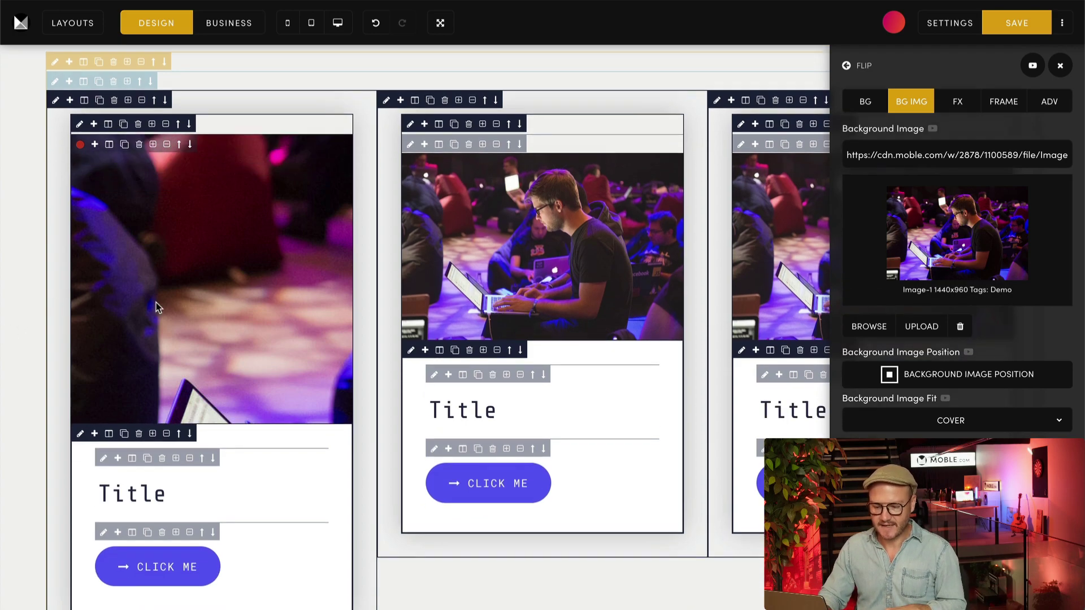
pyautogui.scroll(1, 156, 306)
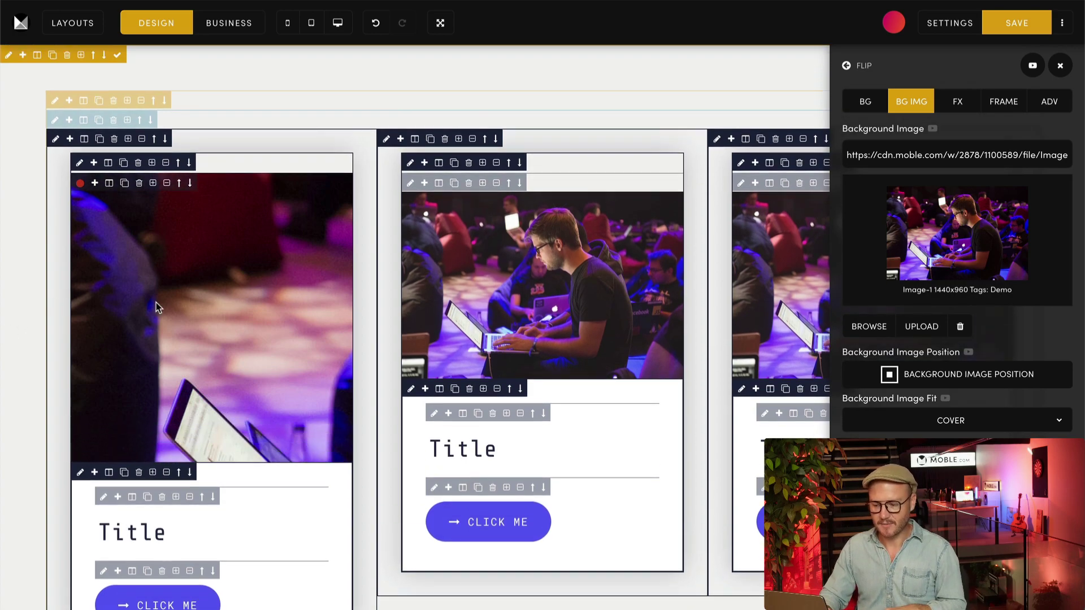
# Delete the image element from the second card's image frame.
pyautogui.click(1059, 66)
pyautogui.click(629, 229)
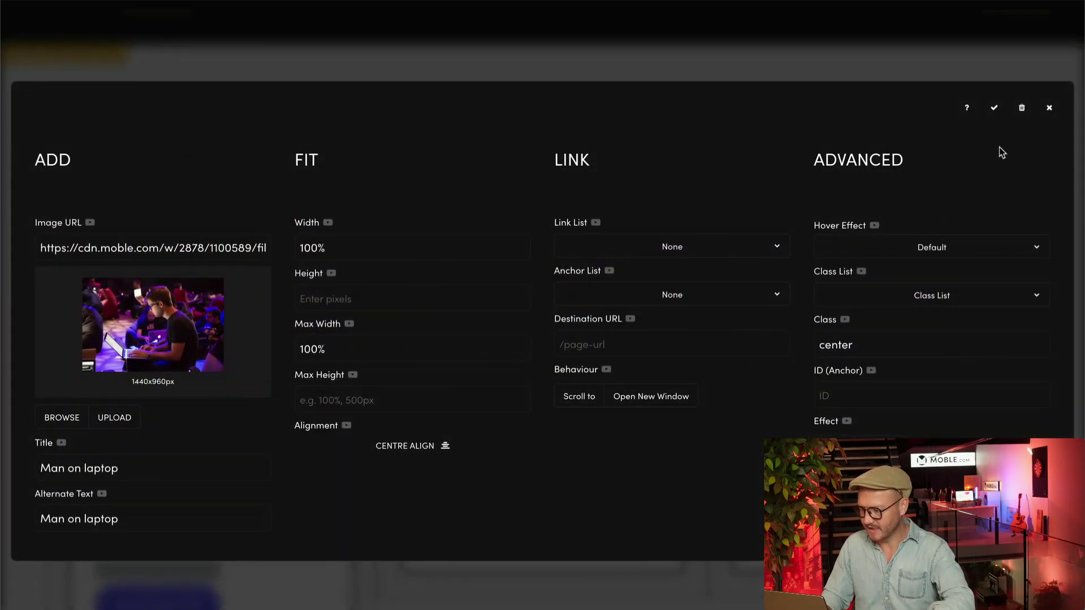
pyautogui.click(1022, 111)
pyautogui.click(526, 371)
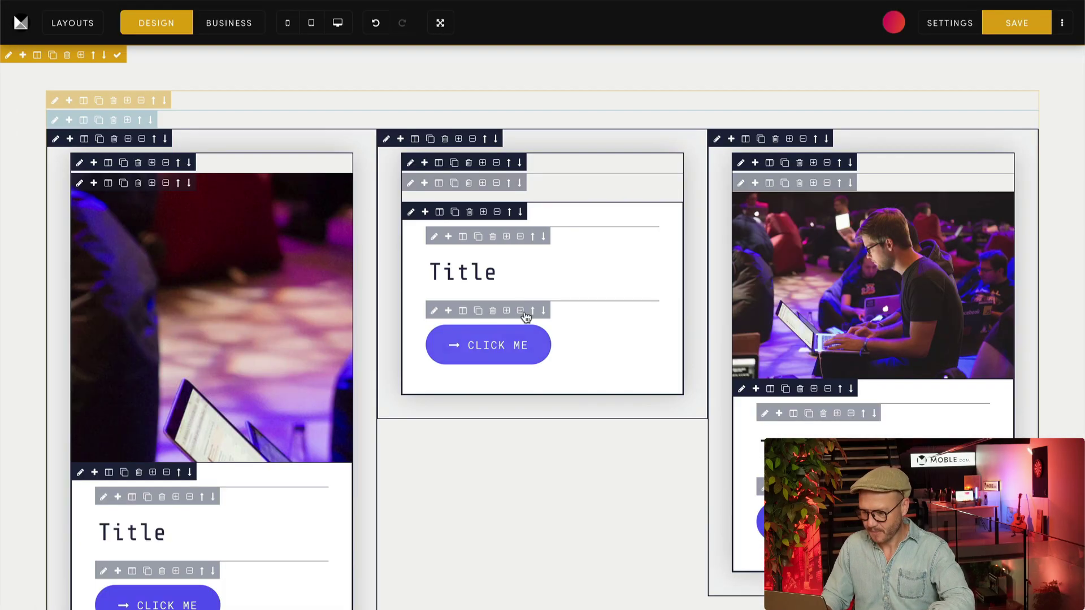
# Set the fixed height of the second card's empty image frame to 400px (250px on mobile).
pyautogui.click(410, 182)
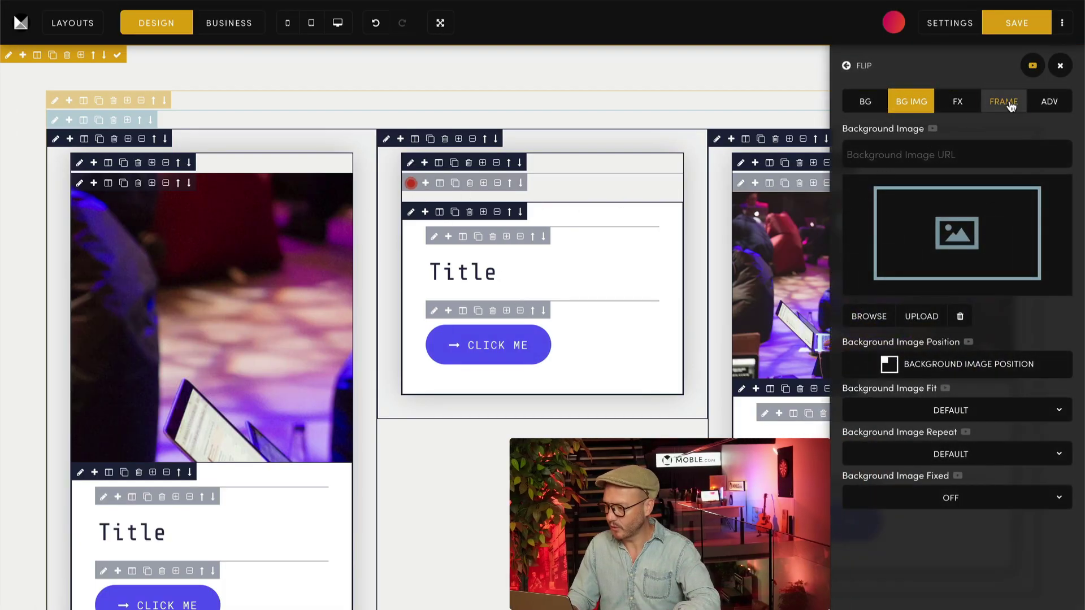
pyautogui.click(1006, 102)
pyautogui.scroll(-5, 995, 446)
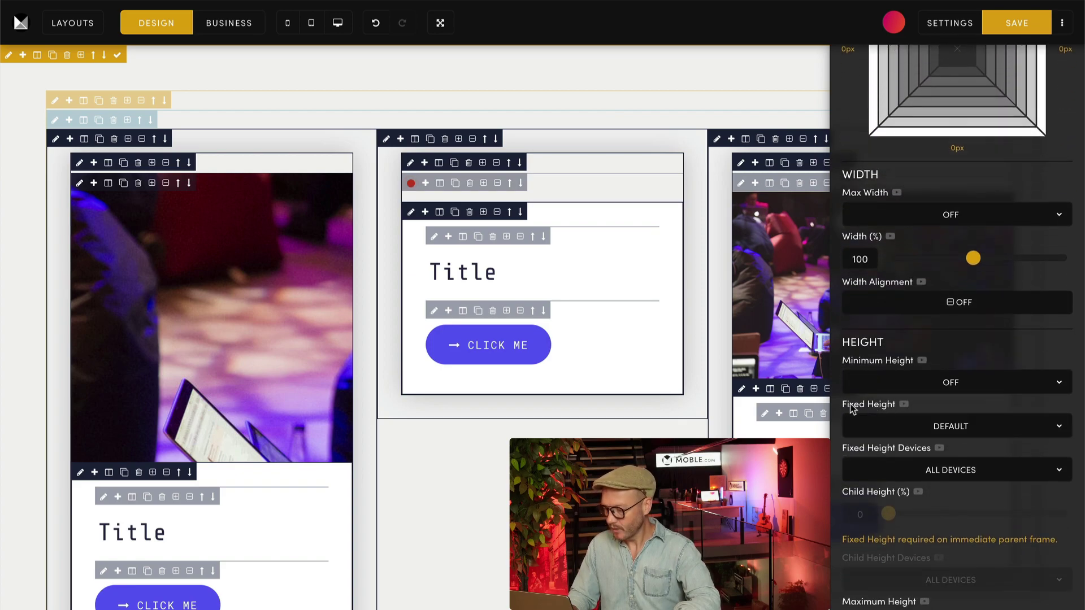
pyautogui.click(861, 421)
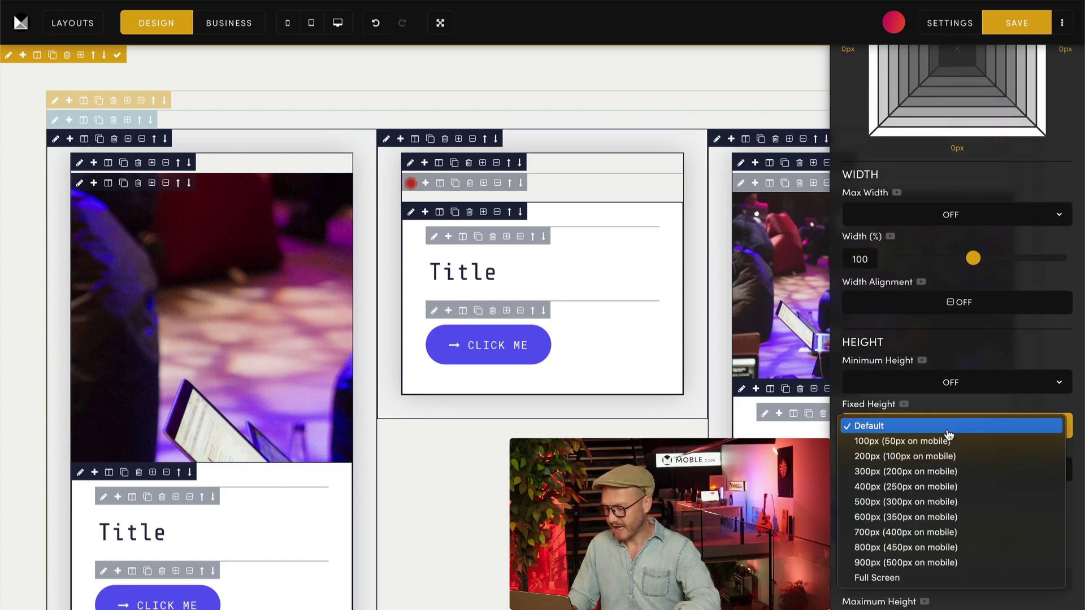
pyautogui.click(886, 490)
pyautogui.scroll(5, 919, 183)
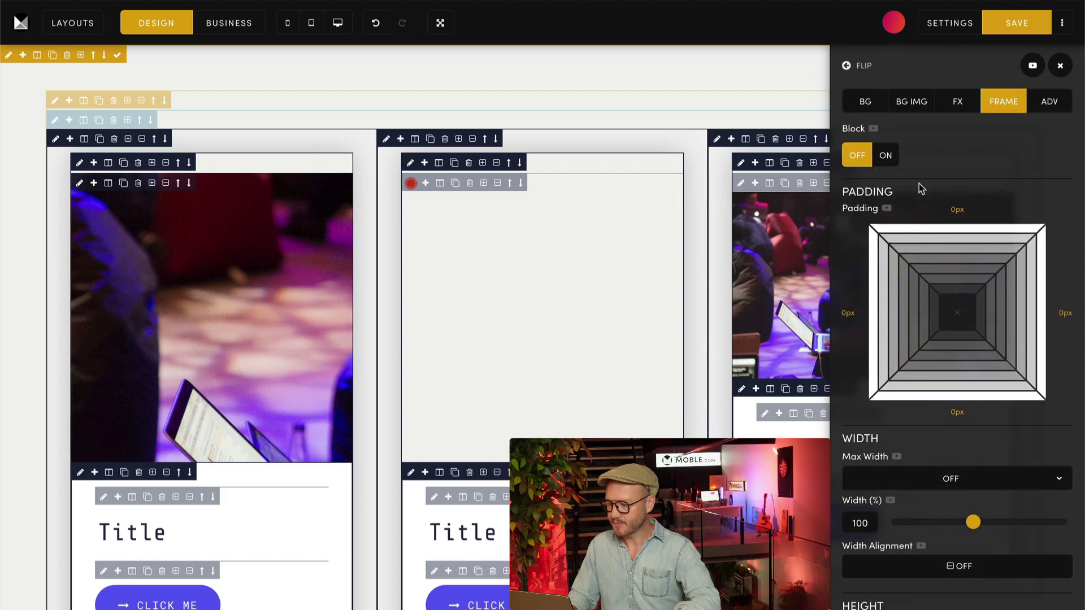
# Use Image-1 from the image library as the second card's frame background, positioned Centre Centre.
pyautogui.click(905, 110)
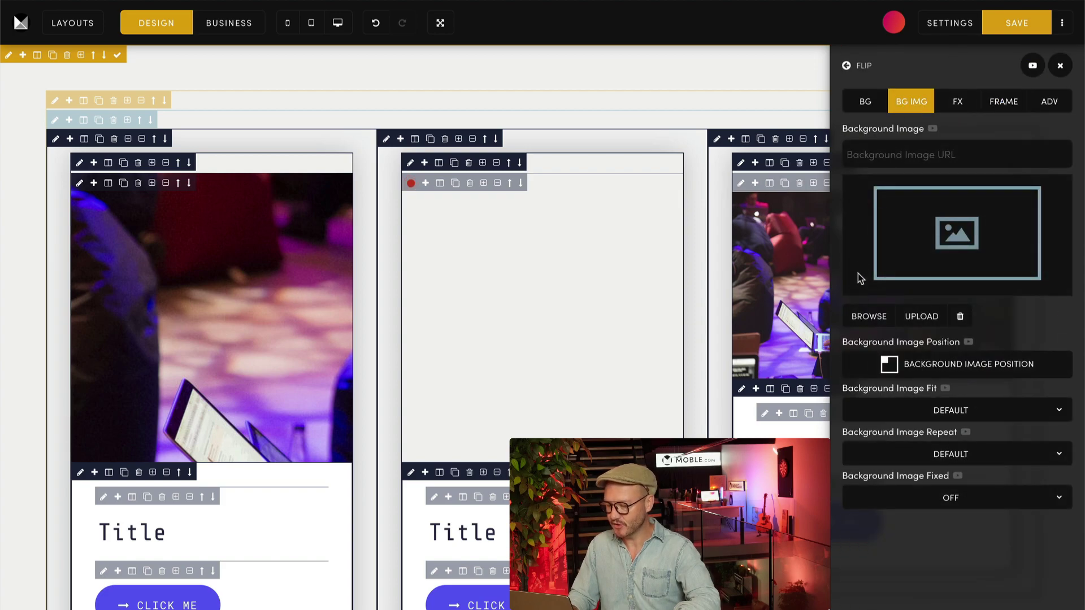
pyautogui.click(868, 314)
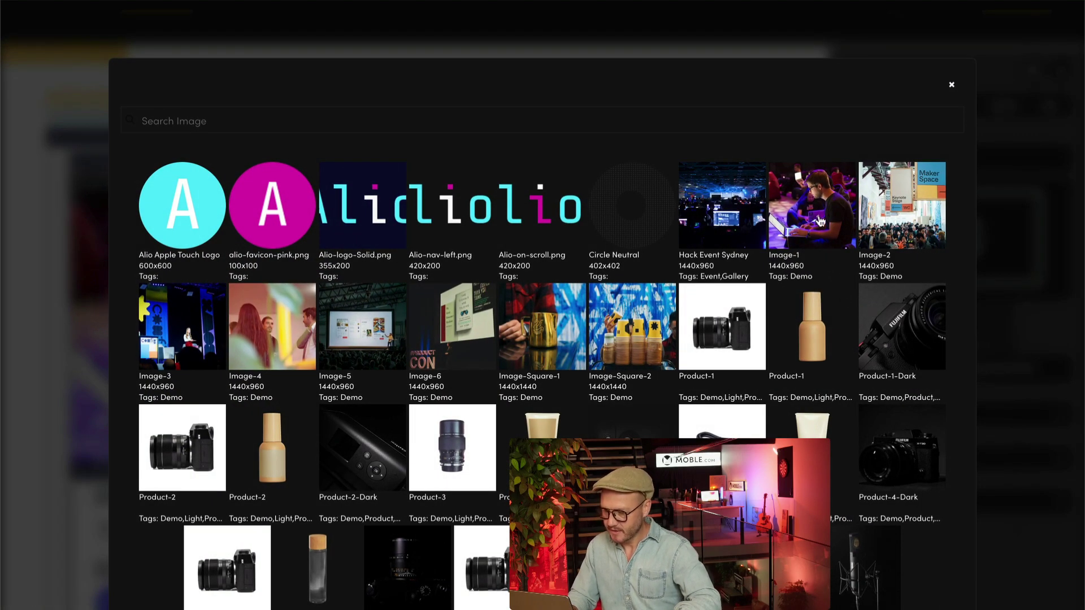
pyautogui.click(821, 222)
pyautogui.click(951, 374)
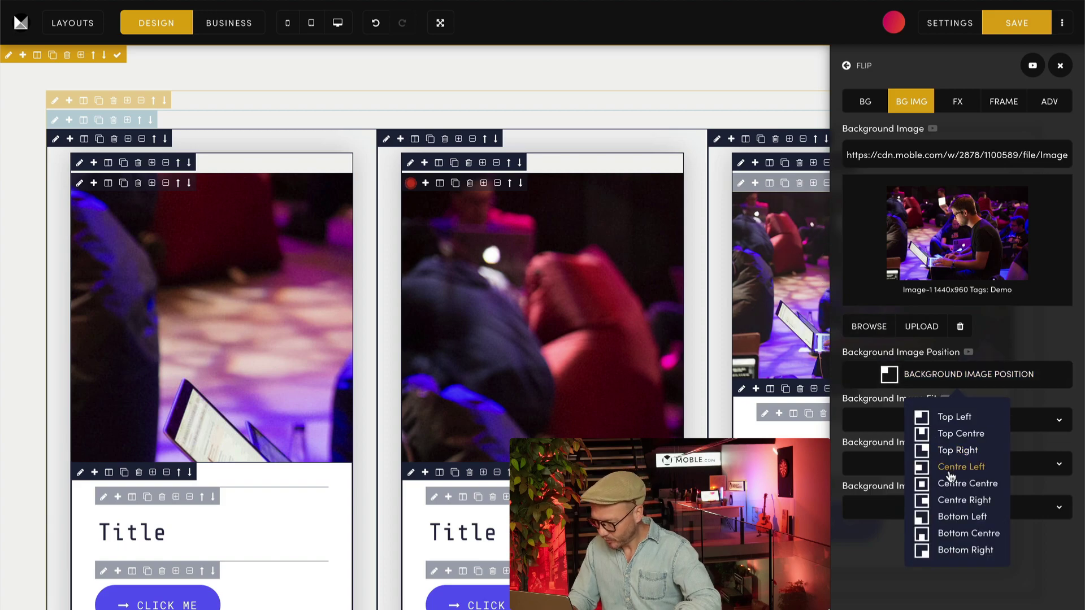
pyautogui.click(954, 485)
# Set the second card's background image to Cover fit with No Repeat, and turn Background Image Fixed on.
pyautogui.click(950, 419)
pyautogui.click(942, 434)
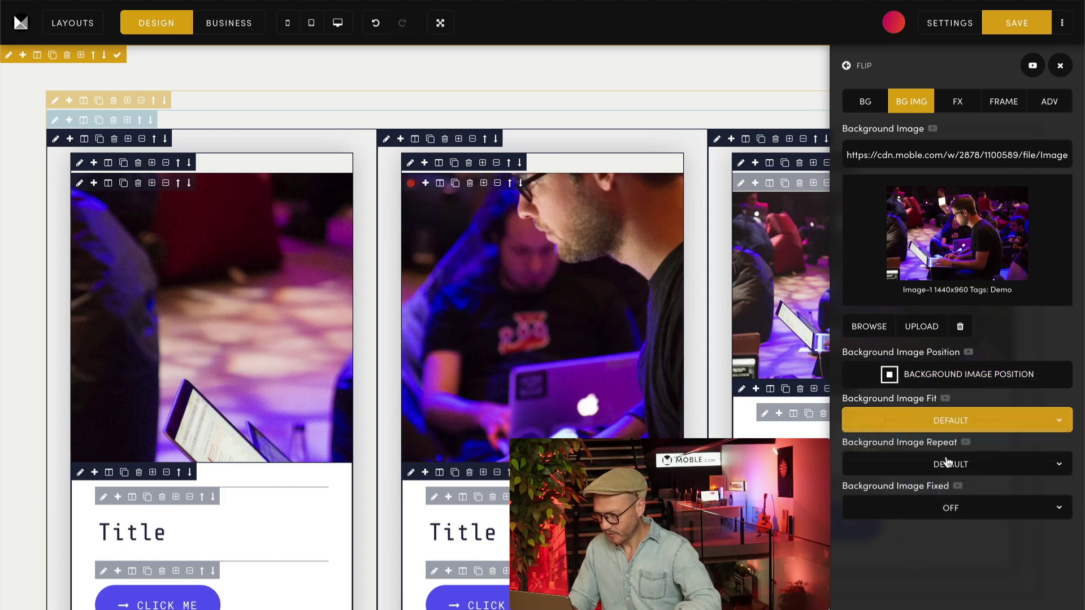
pyautogui.click(951, 464)
pyautogui.click(948, 480)
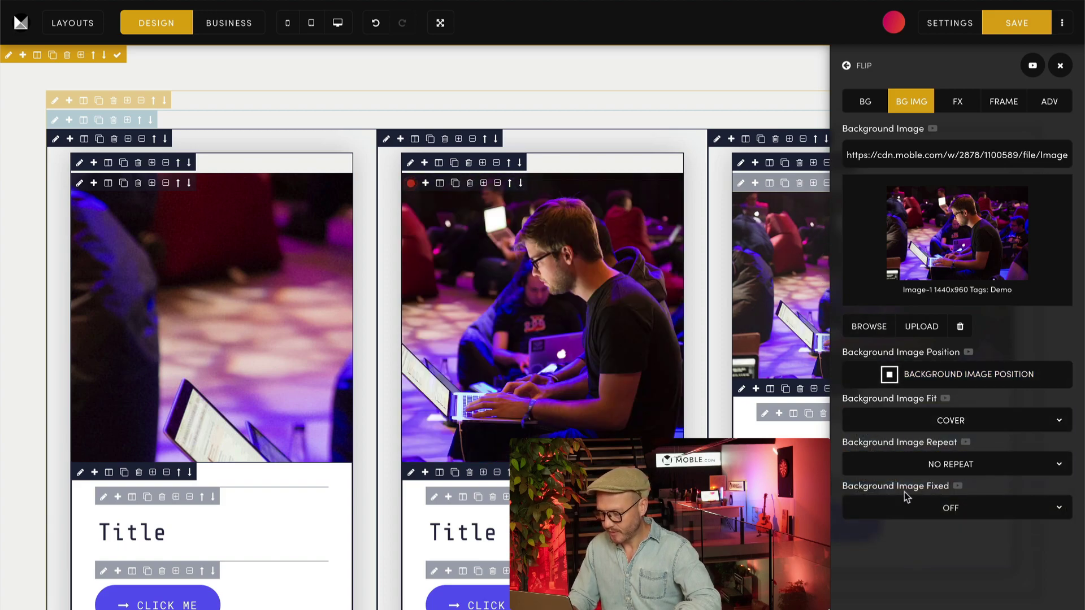
pyautogui.click(971, 516)
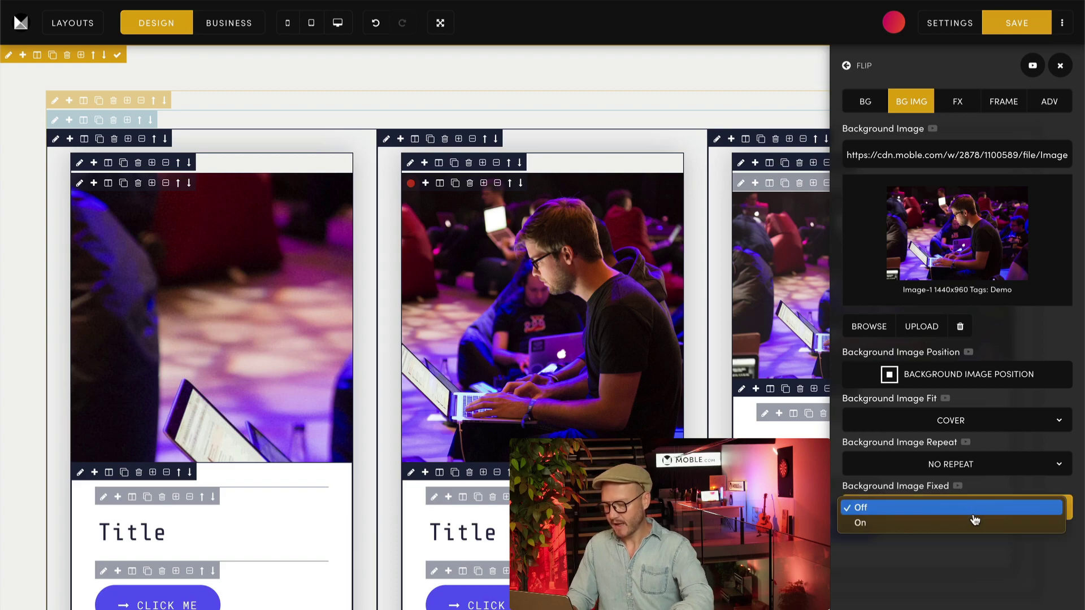
pyautogui.click(867, 524)
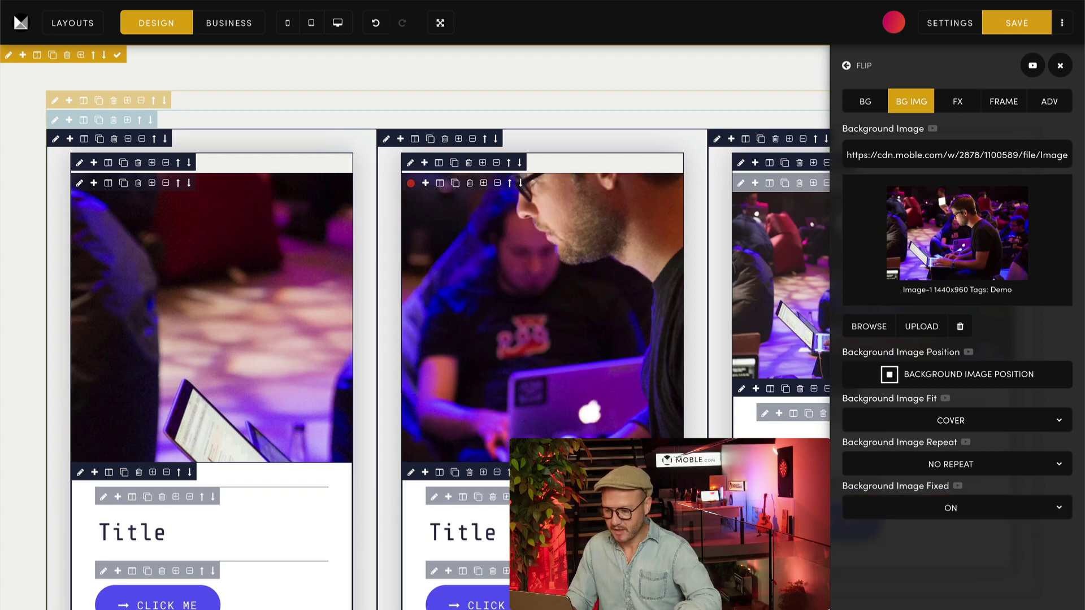
# Close the frame settings and retitle the first card as Image and the second card as Video.
pyautogui.click(1060, 65)
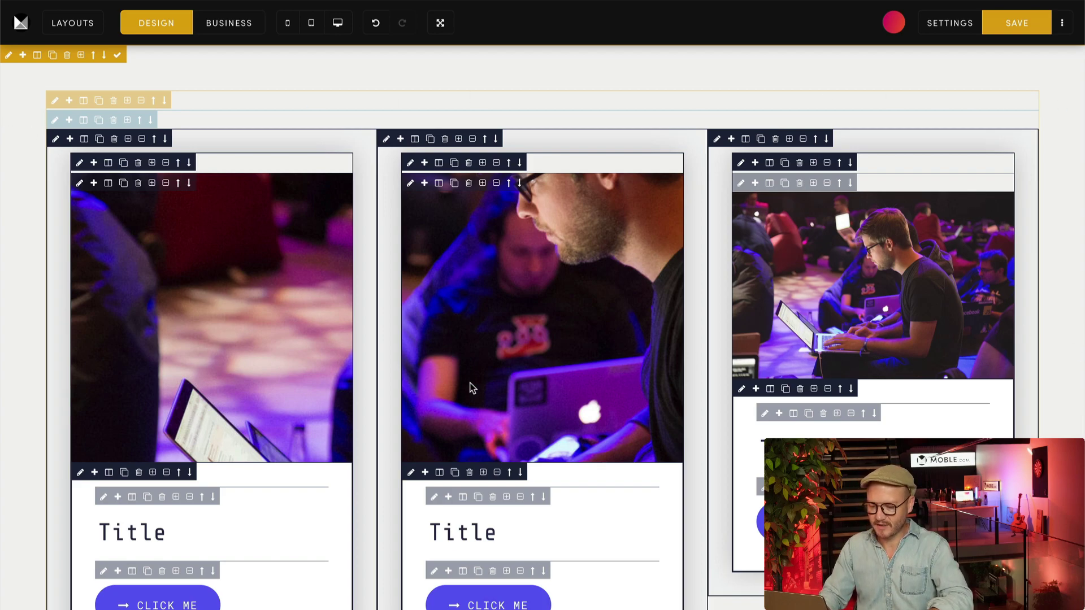
pyautogui.scroll(-1, 472, 388)
pyautogui.scroll(1, 471, 384)
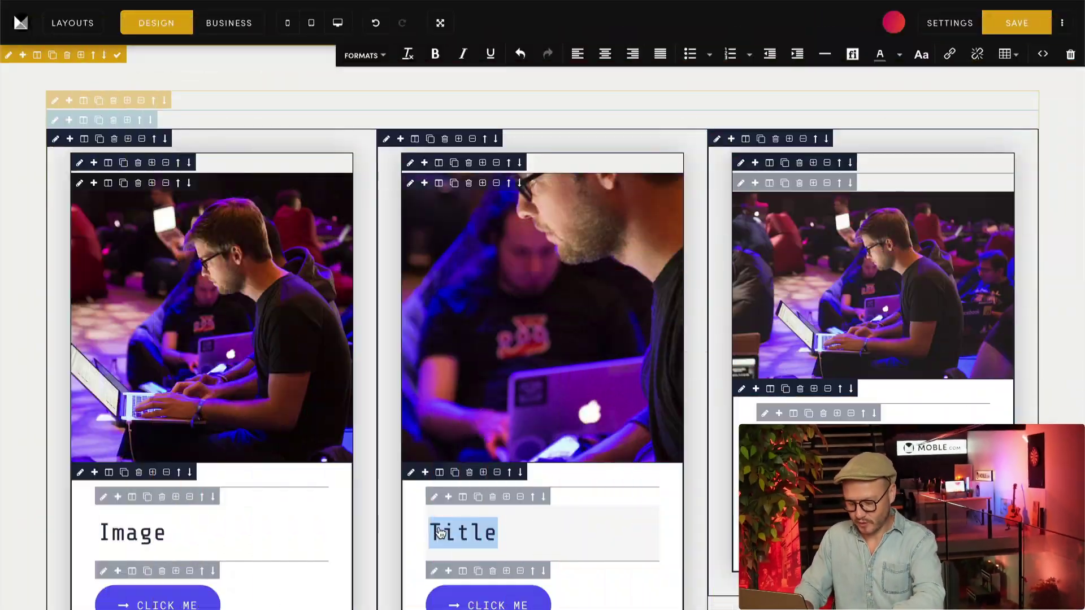
pyautogui.write('Video')
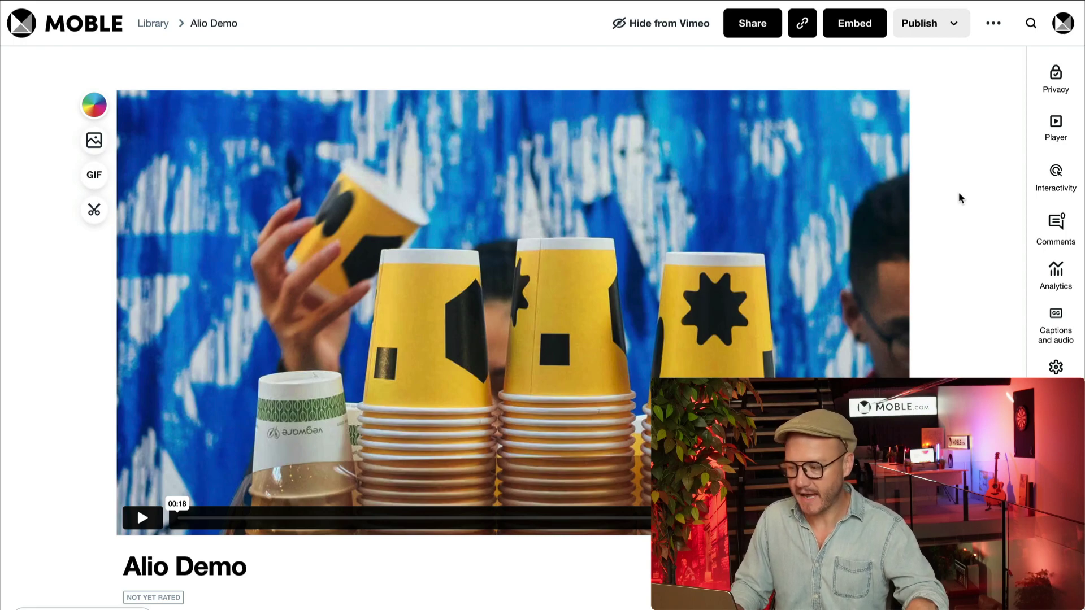
# Switch to Vimeo and copy the Alio Demo video's embed code in the Fixed size, 1920 x 1080 pixels.
pyautogui.click(853, 32)
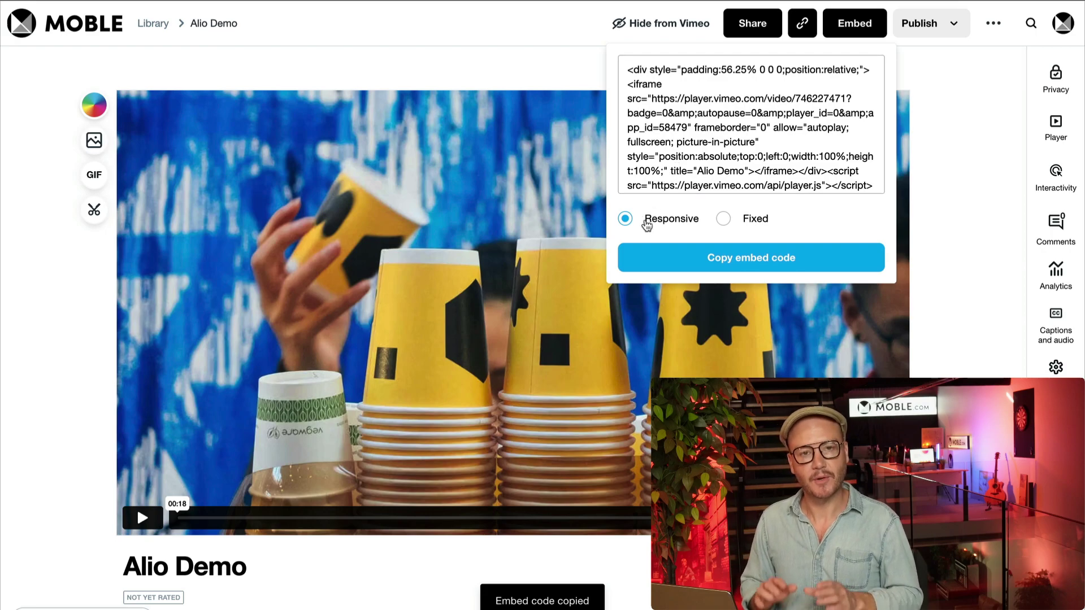
pyautogui.click(725, 222)
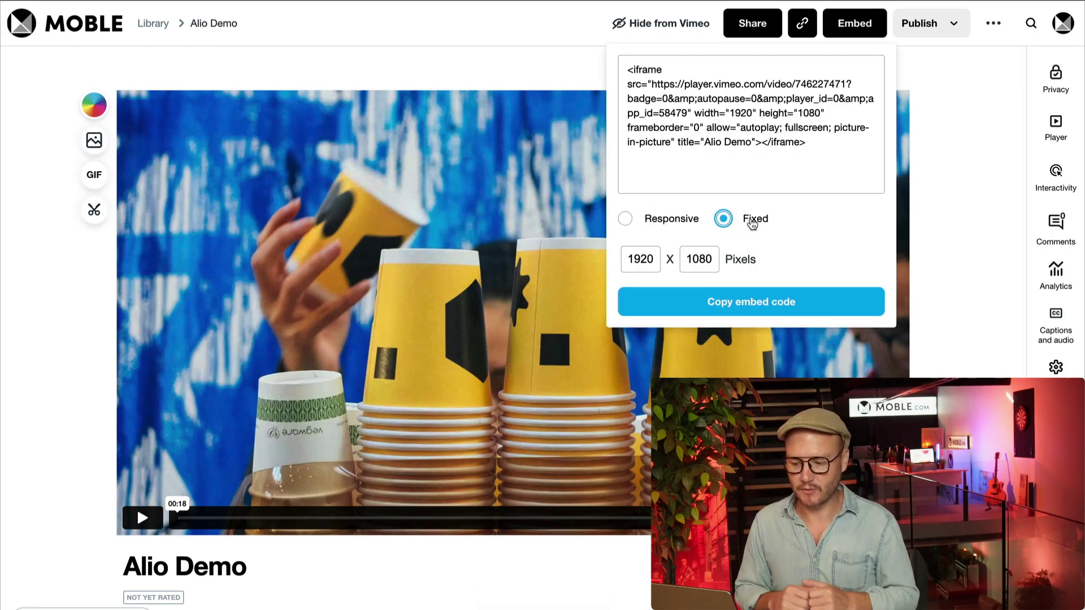
pyautogui.click(813, 300)
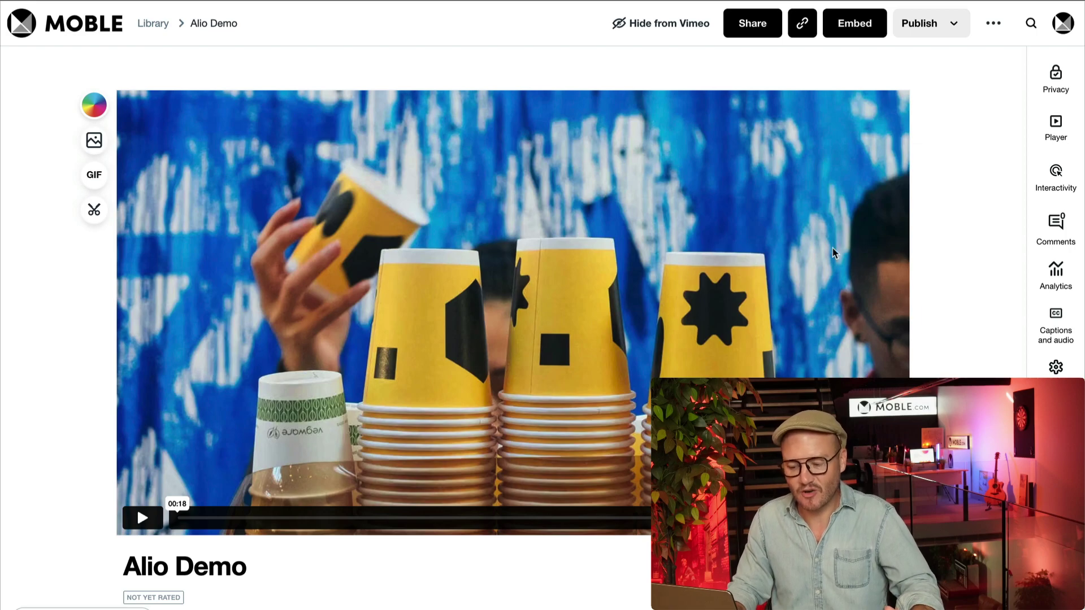
# Copy the HD 1080p mp4 playback link from the Alio Demo video's file links and close the dialog.
pyautogui.click(992, 29)
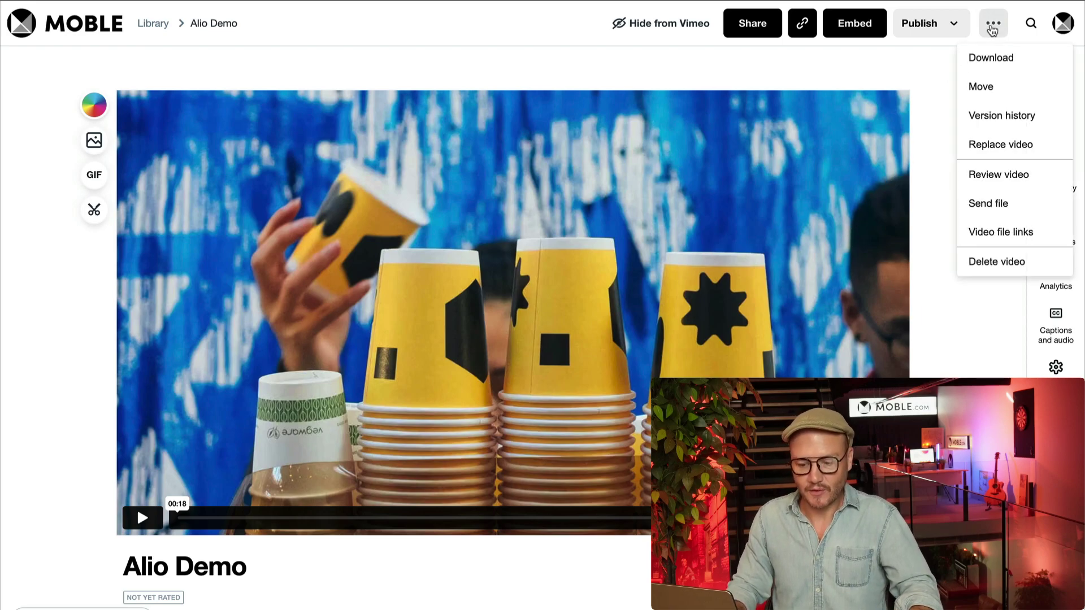
pyautogui.click(1039, 236)
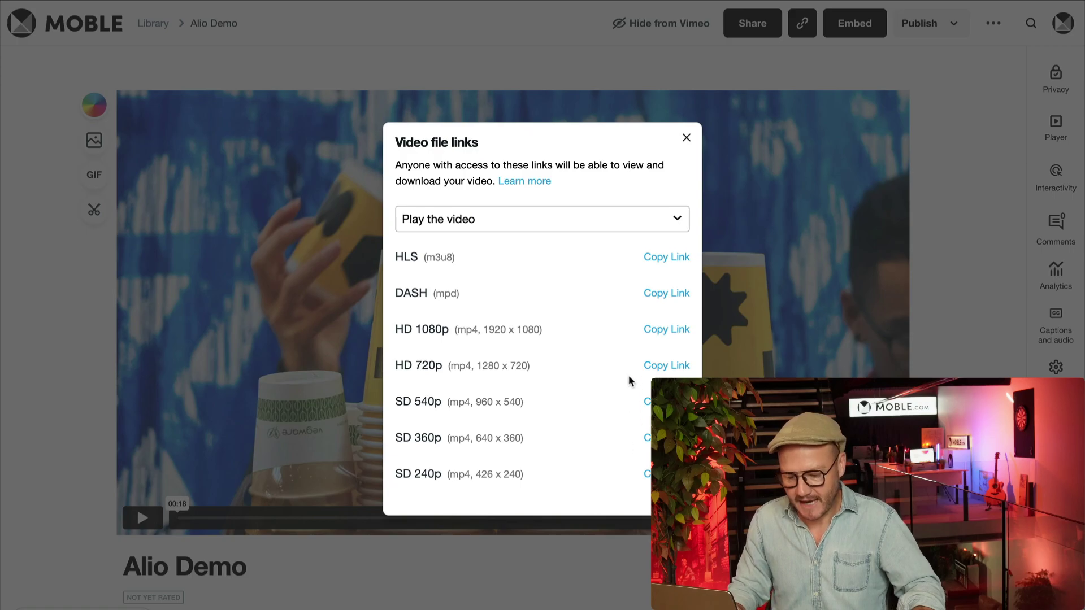
pyautogui.click(671, 337)
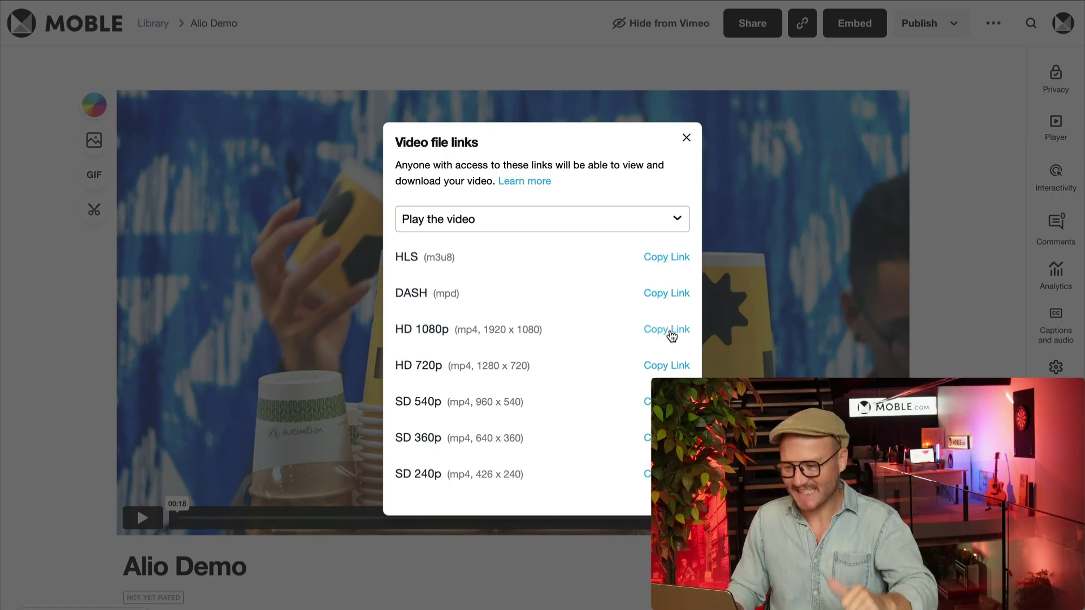
pyautogui.click(684, 138)
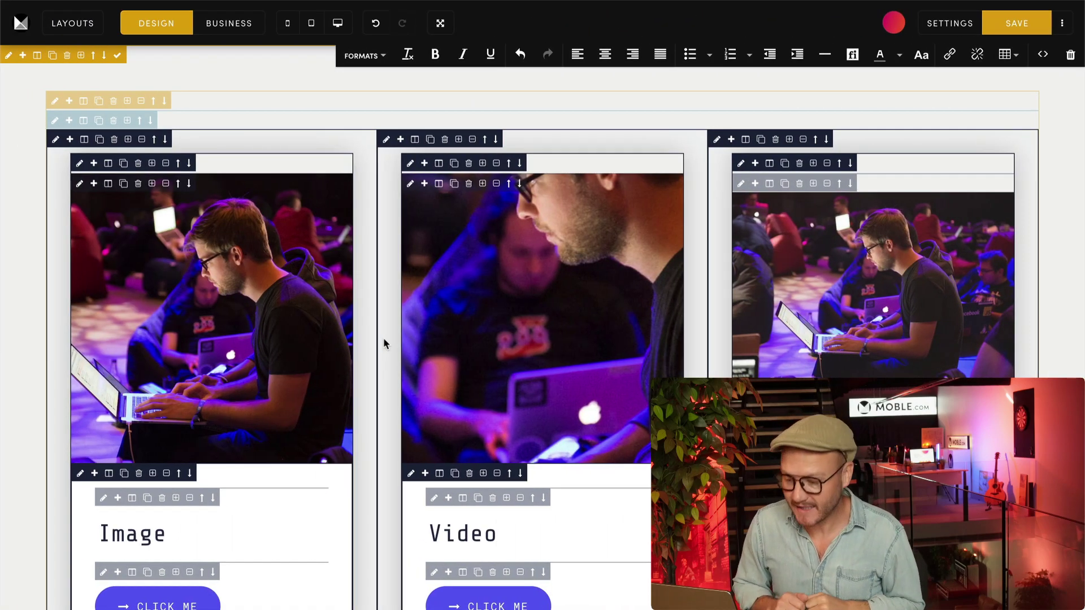
# Switch back to MOBLE and paste the copied mp4 link as the background video URL of the second card's image frame.
pyautogui.click(409, 184)
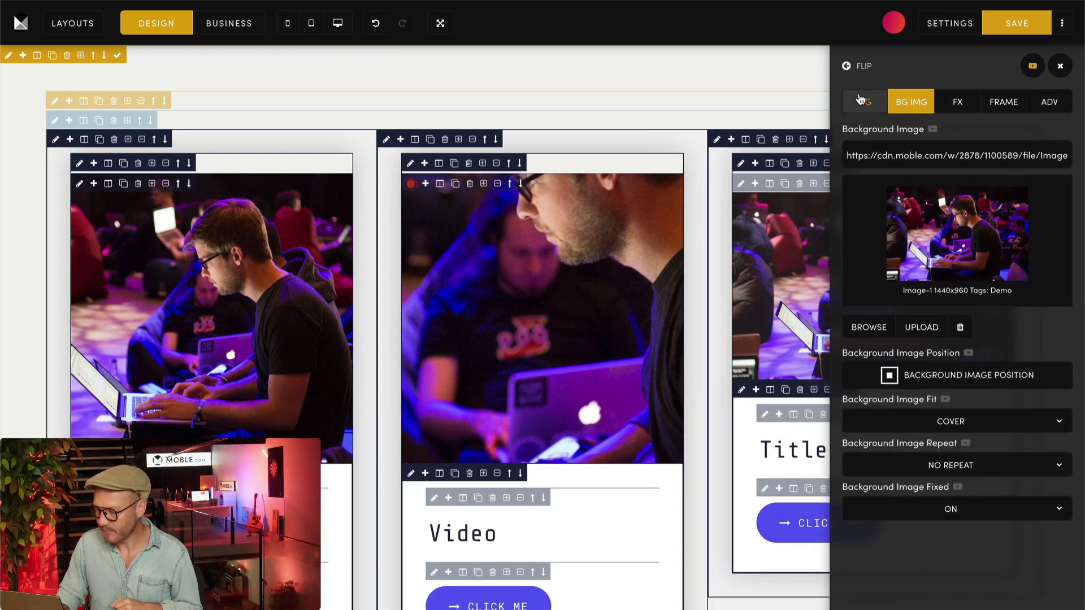
pyautogui.click(859, 103)
pyautogui.click(882, 514)
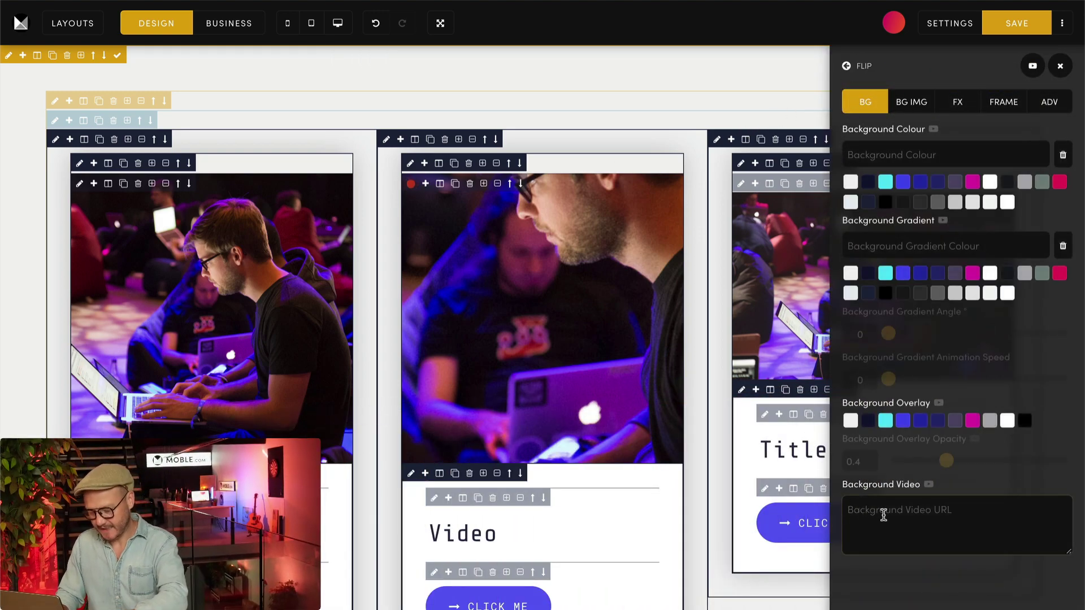
pyautogui.hotkey('ctrl', 'v')
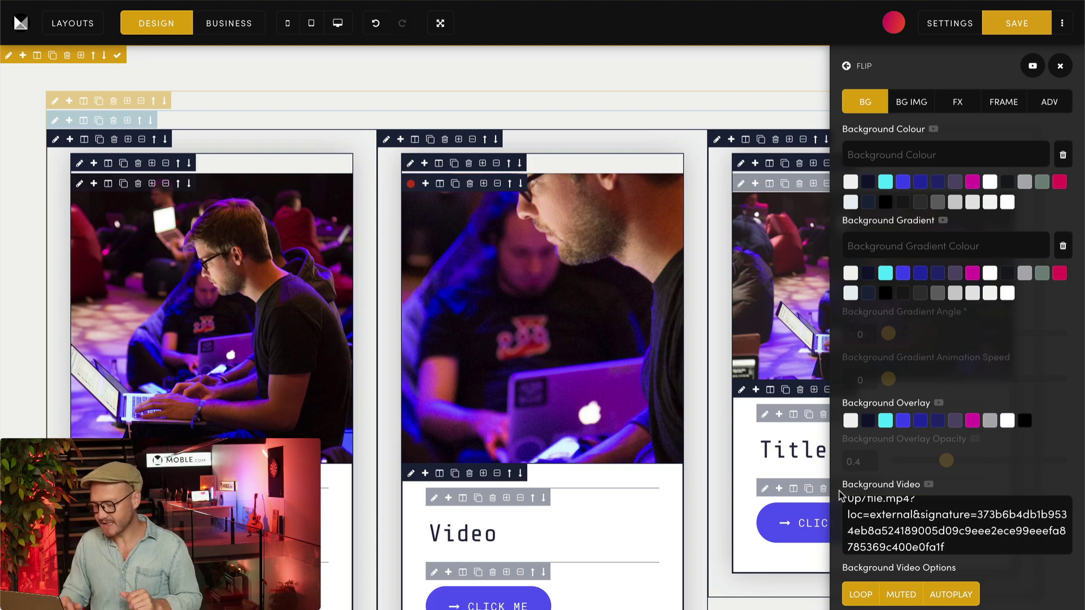
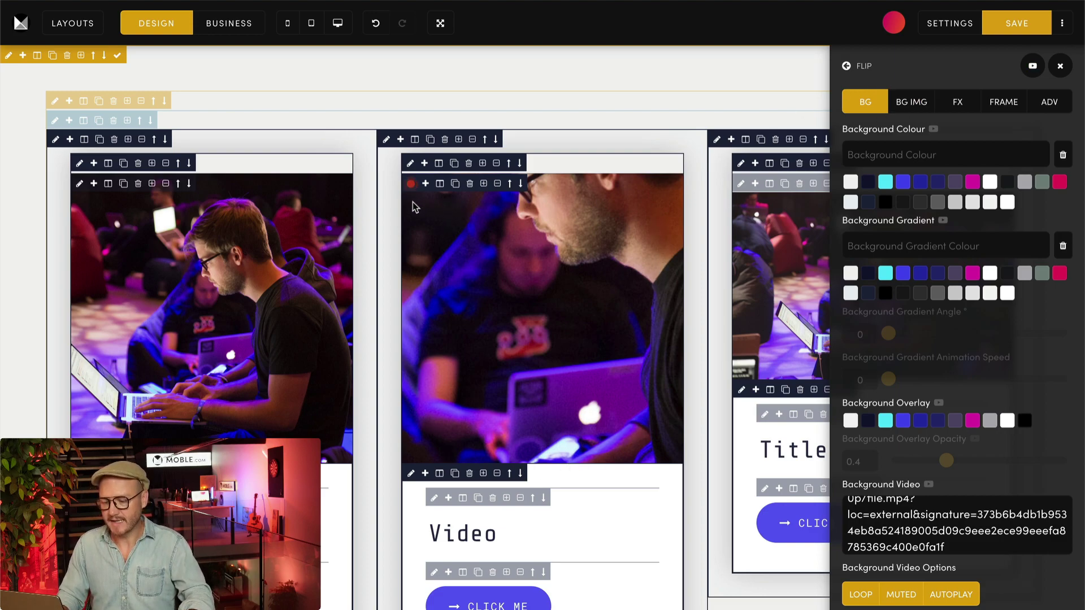
# Change the Video card's background image to Image-Square-1 from the image library and turn its fixed background off.
pyautogui.click(908, 103)
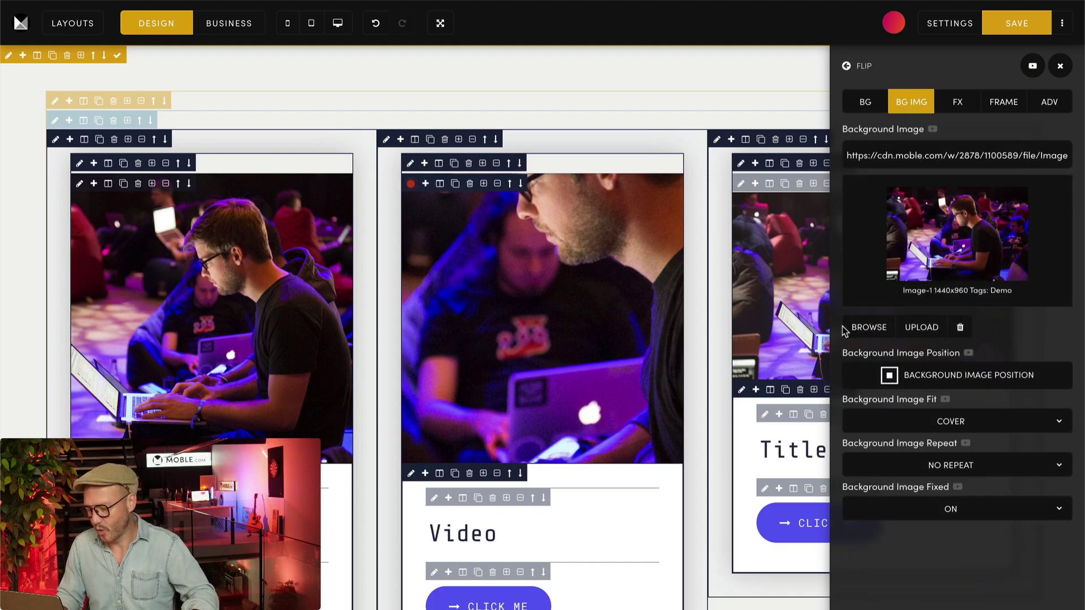
pyautogui.click(871, 333)
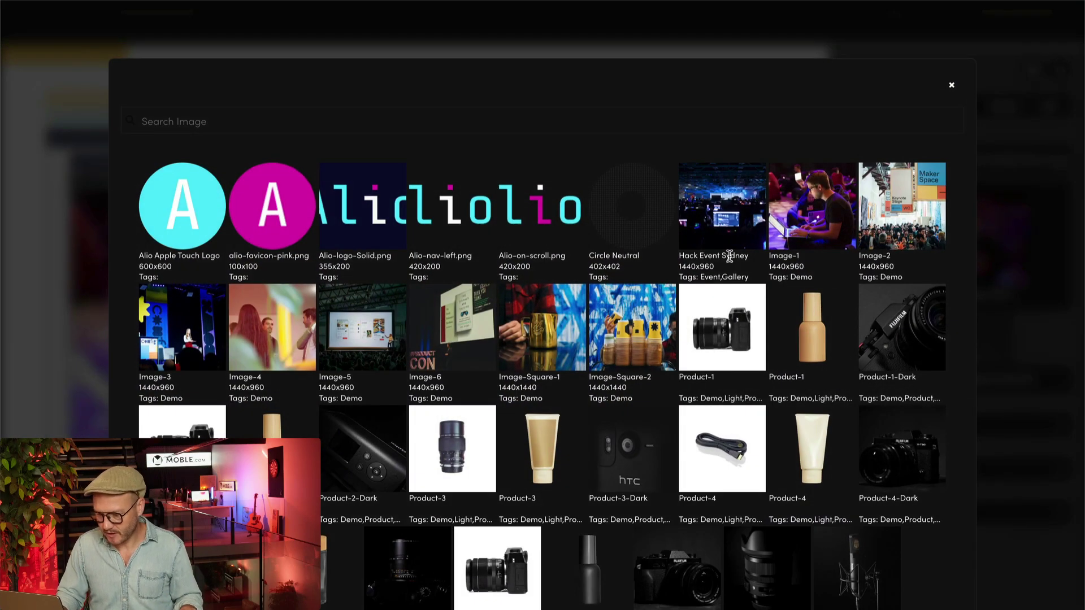
pyautogui.click(547, 346)
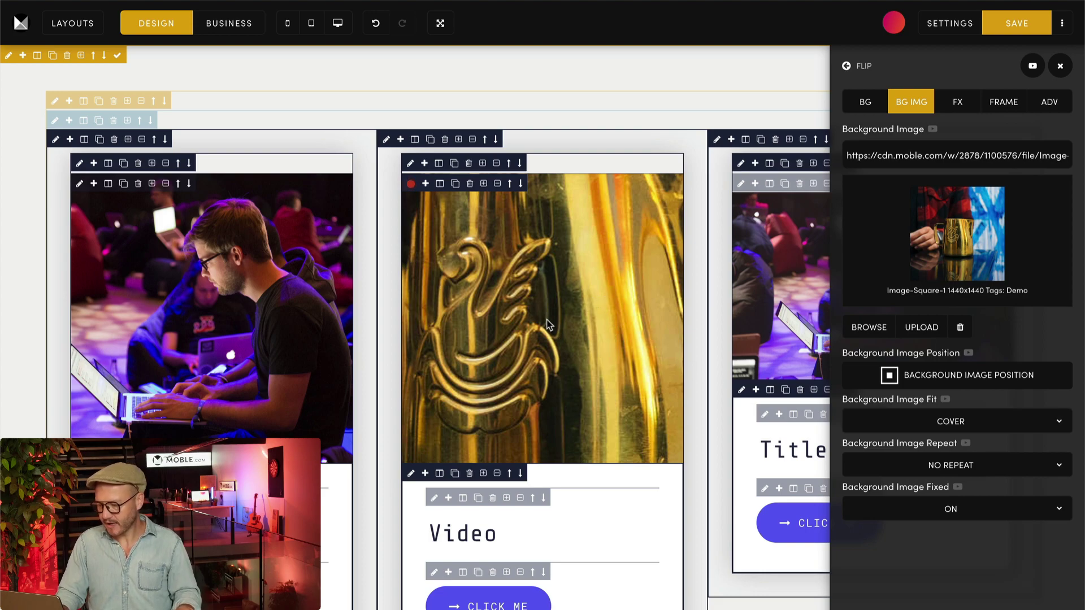
pyautogui.click(962, 505)
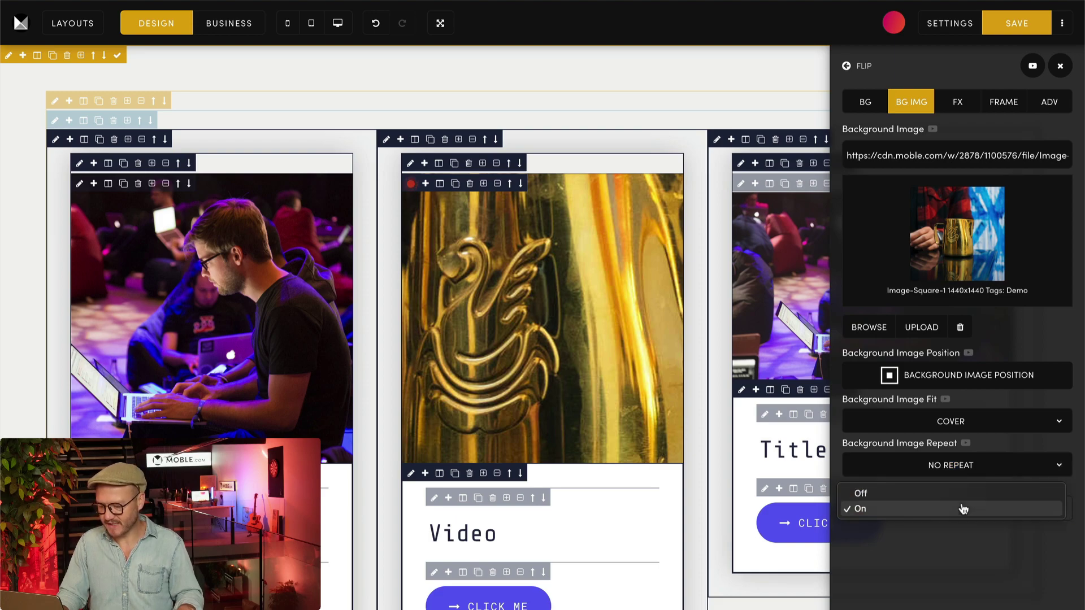
pyautogui.click(911, 495)
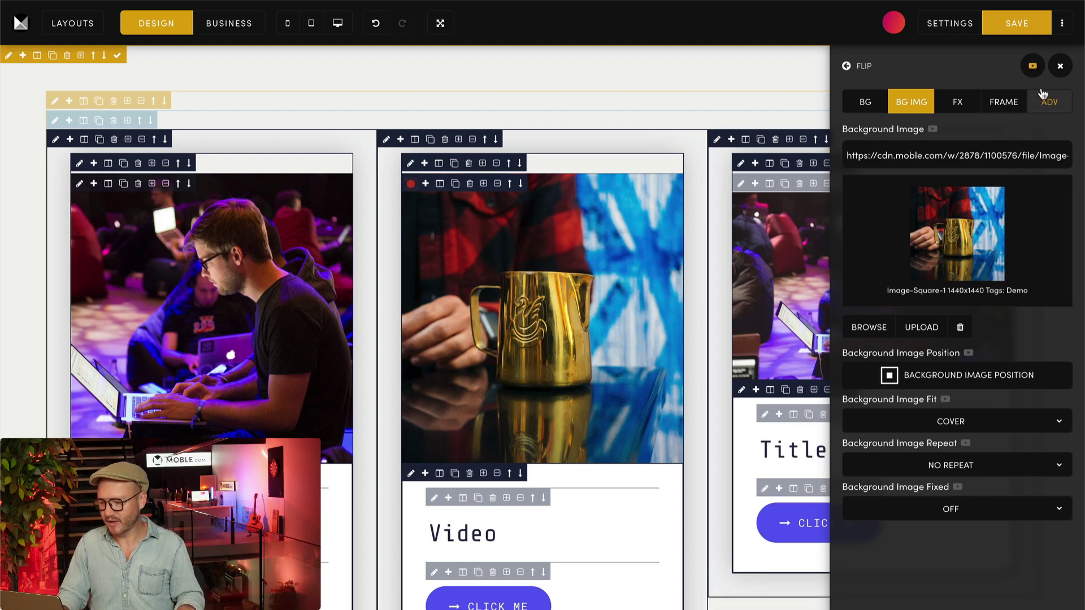
pyautogui.click(1060, 65)
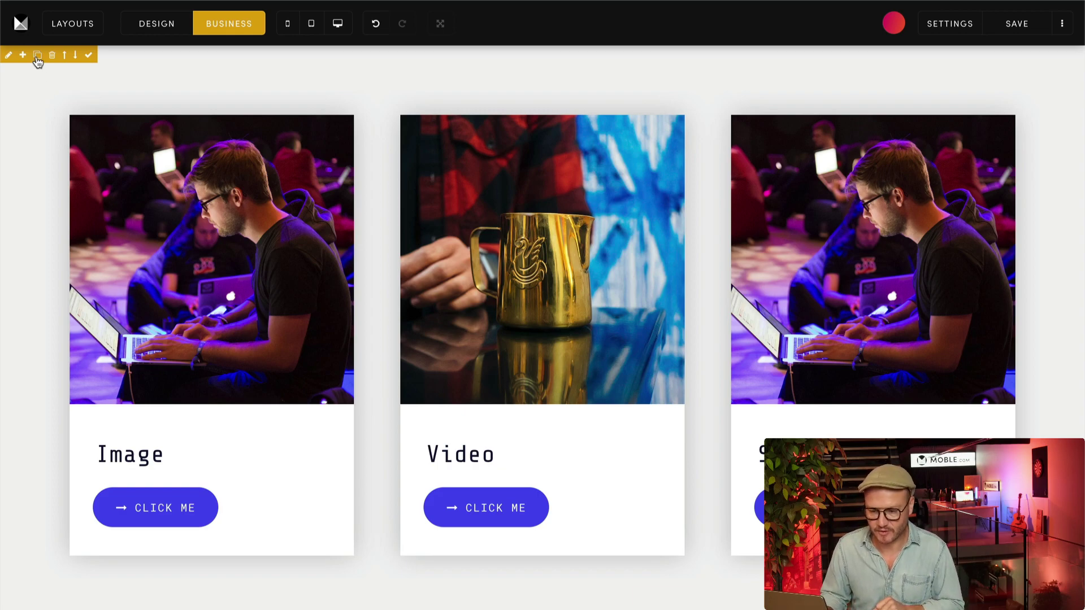
# Give the lower card section a #101232 background colour with a #484bf0 background gradient.
pyautogui.scroll(-9, 42, 204)
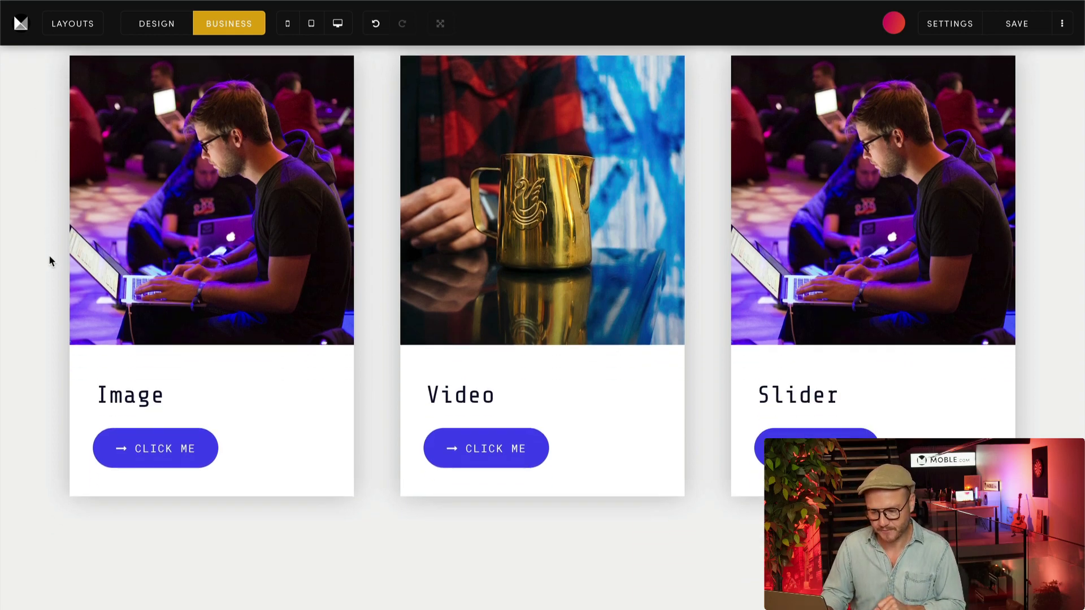
pyautogui.scroll(-1, 15, 158)
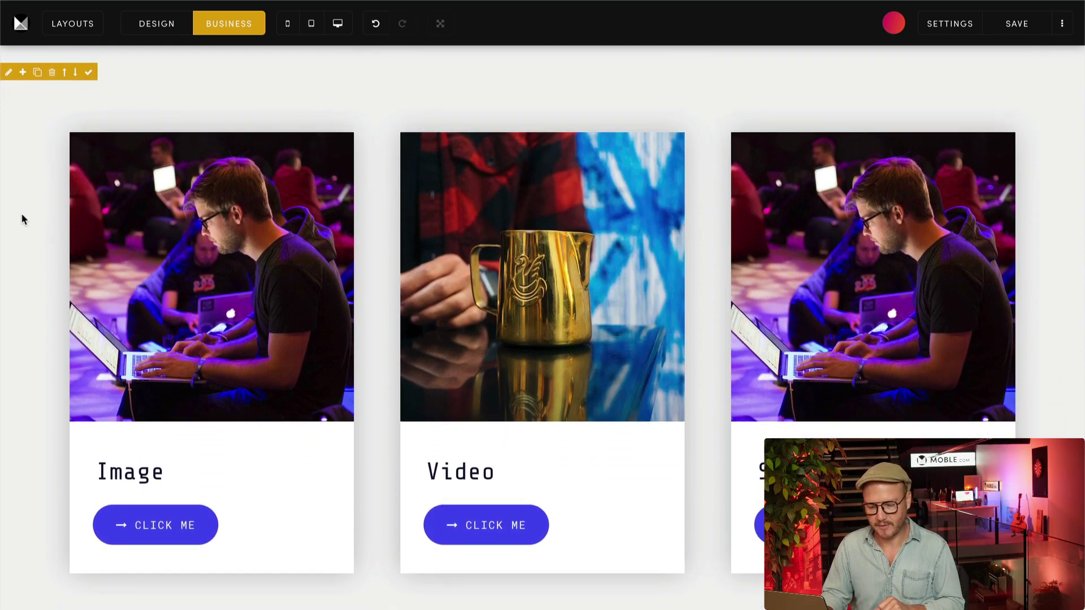
pyautogui.click(8, 74)
pyautogui.scroll(5, 915, 87)
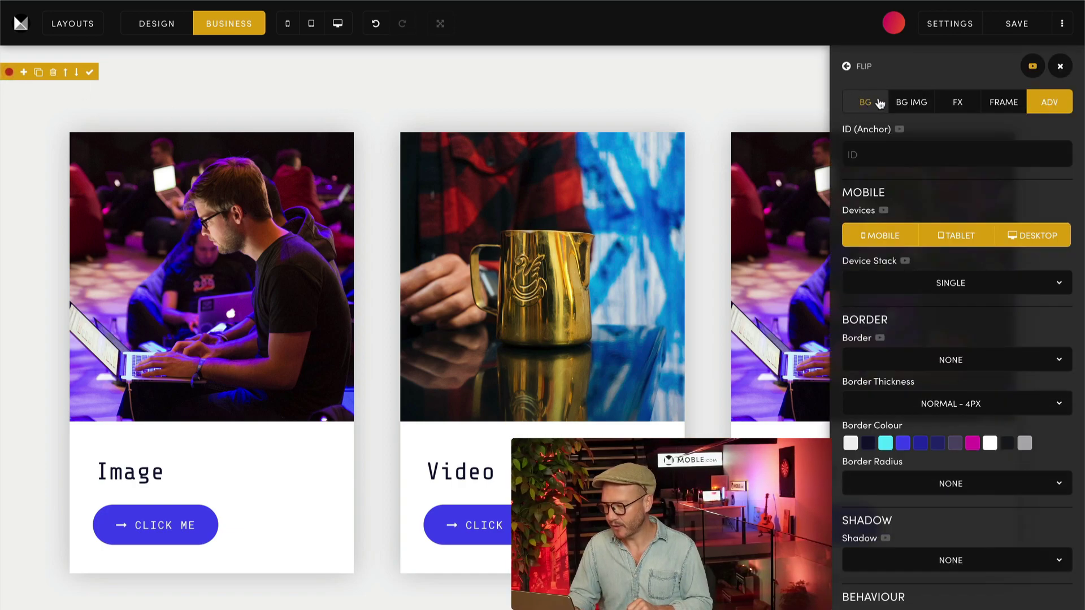
pyautogui.click(860, 104)
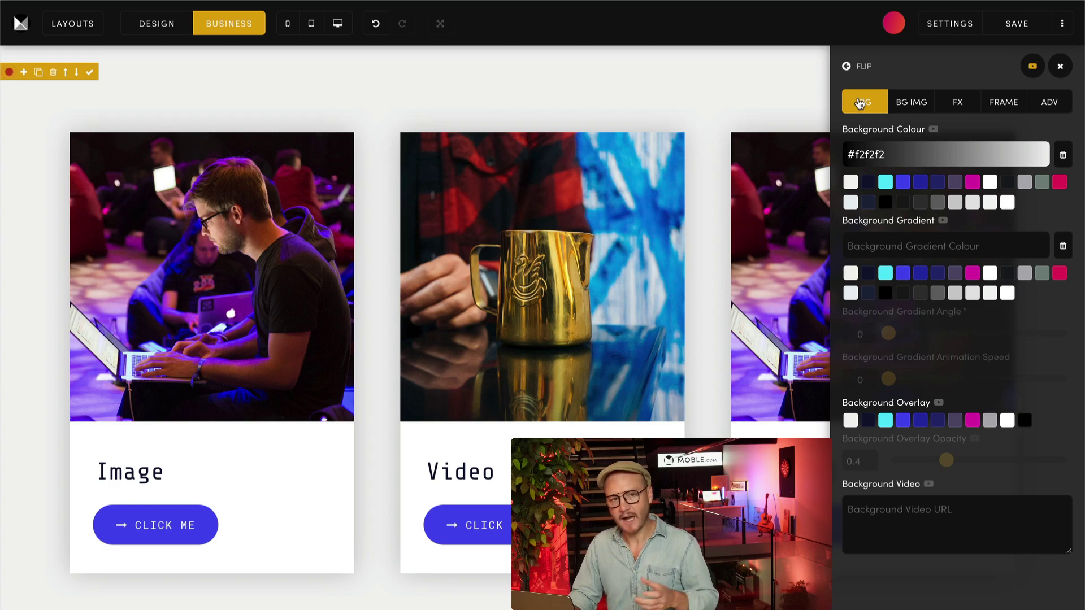
pyautogui.click(868, 182)
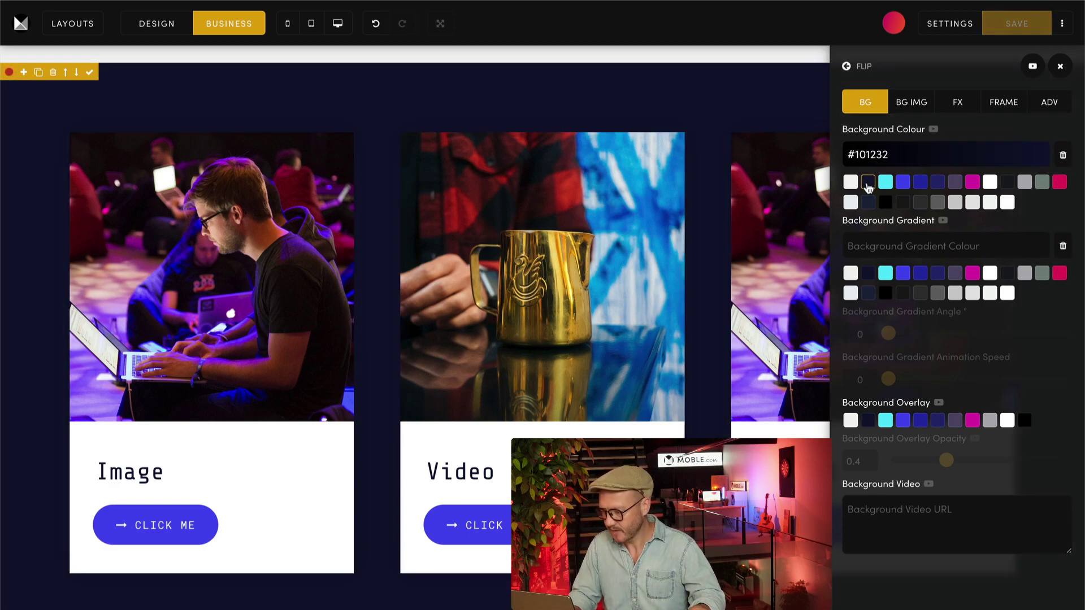
pyautogui.click(903, 274)
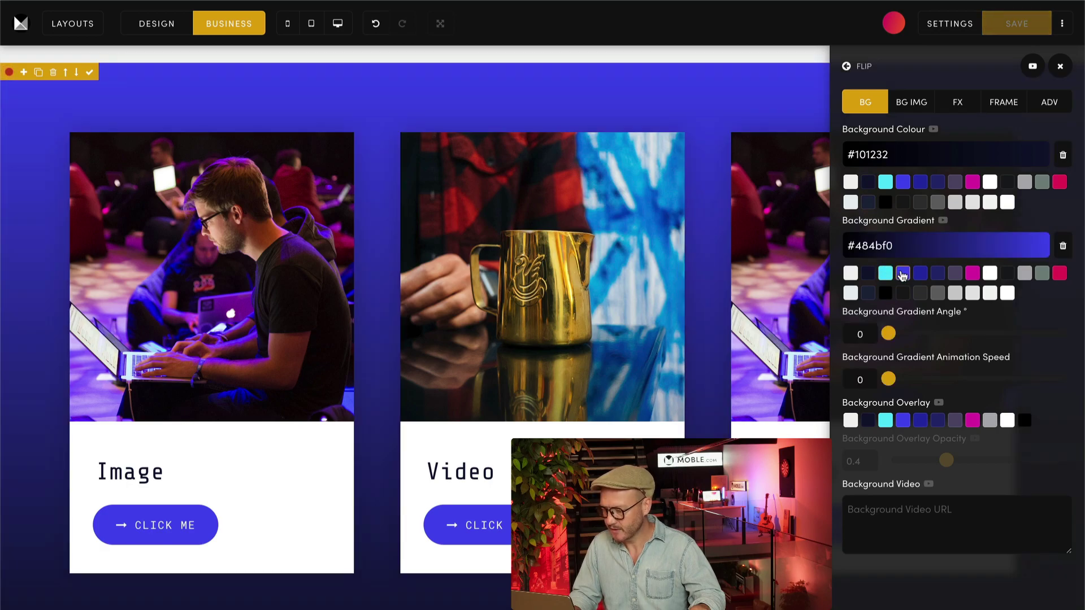
# Try several background gradient angles on the lower card section, including 180, and settle on 130.
pyautogui.click(859, 330)
pyautogui.write('13')
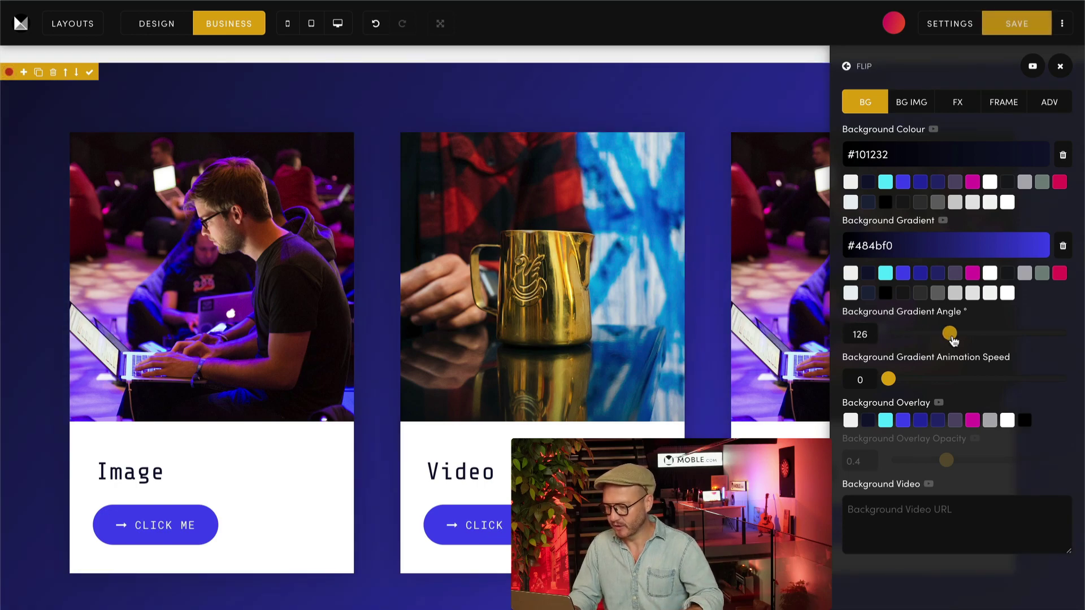
pyautogui.moveTo(945, 344); pyautogui.dragTo(904, 349)
pyautogui.doubleClick(859, 334)
pyautogui.write('180')
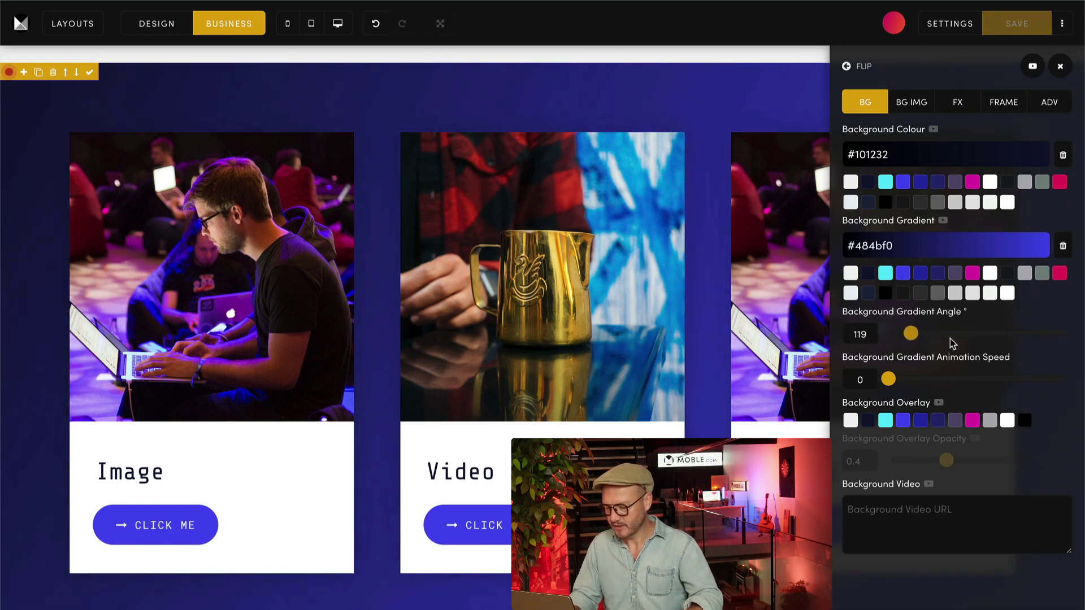
pyautogui.doubleClick(860, 334)
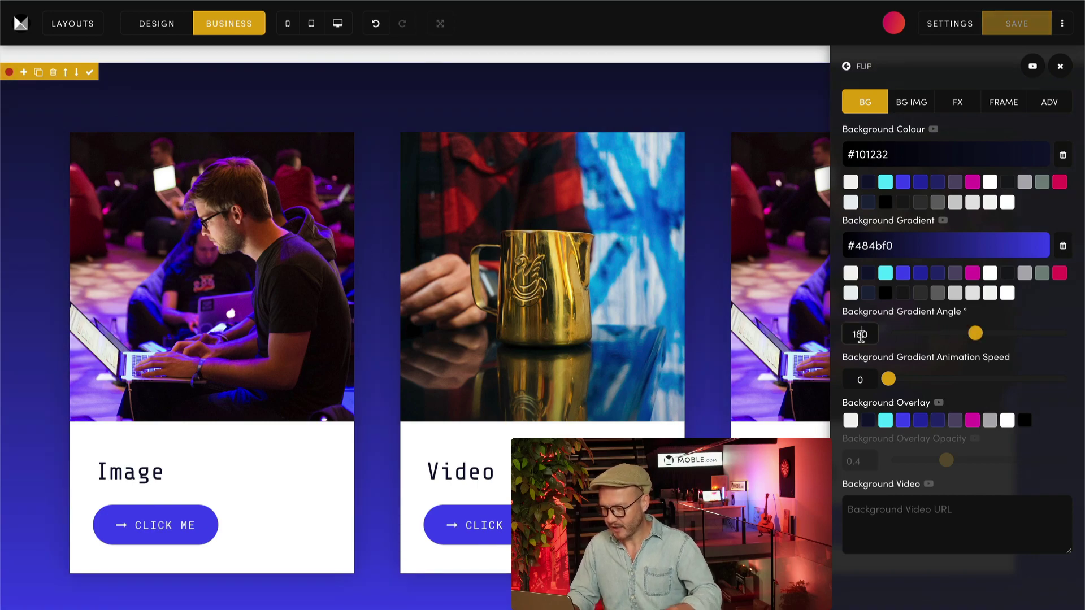
pyautogui.write('130')
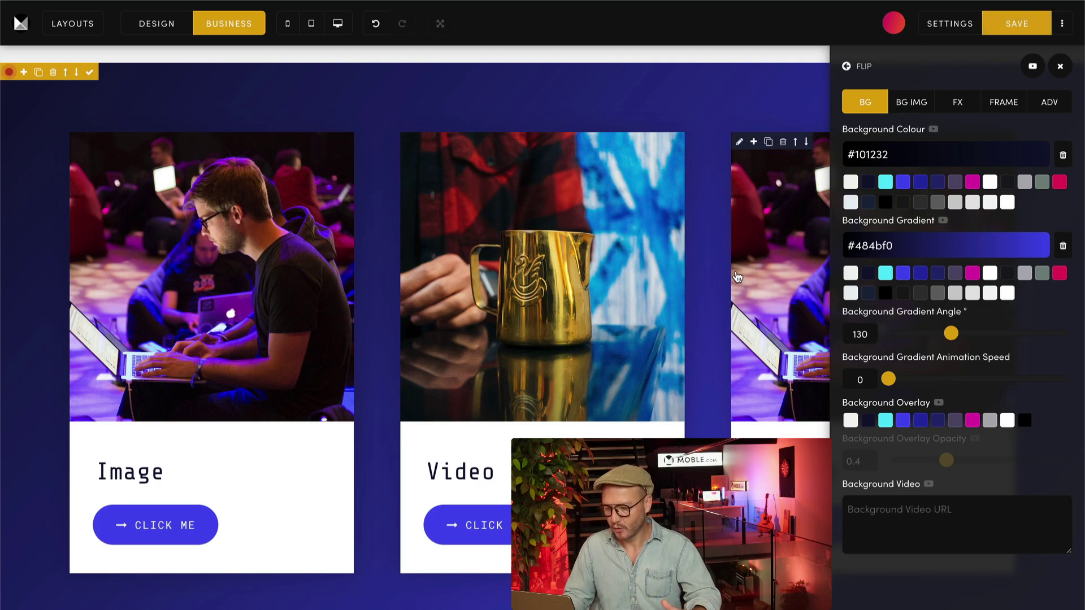
pyautogui.click(1060, 66)
pyautogui.scroll(5, 1058, 78)
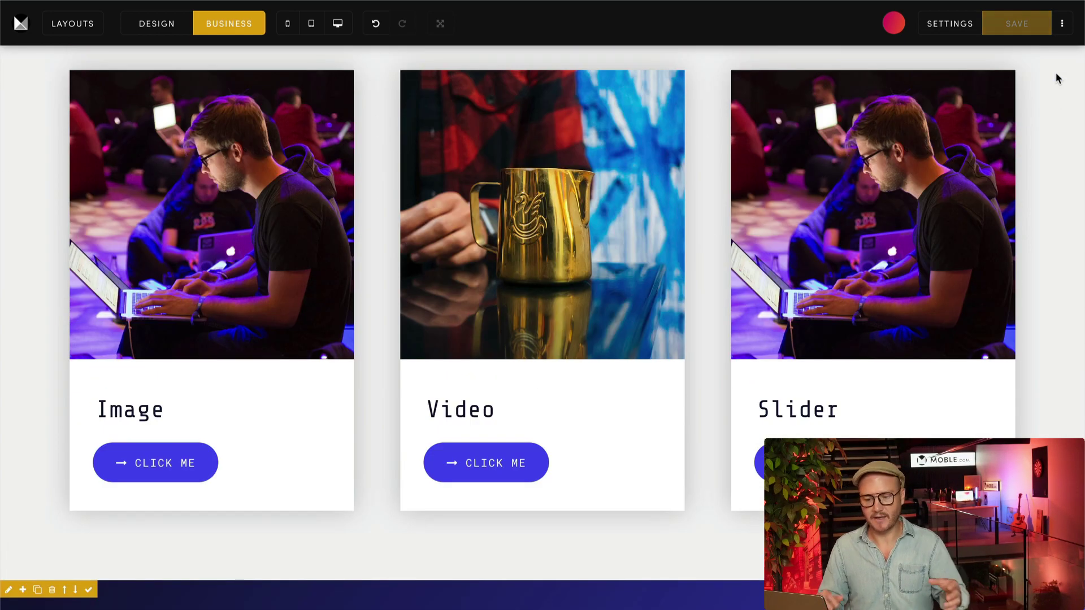
pyautogui.scroll(1, 1056, 72)
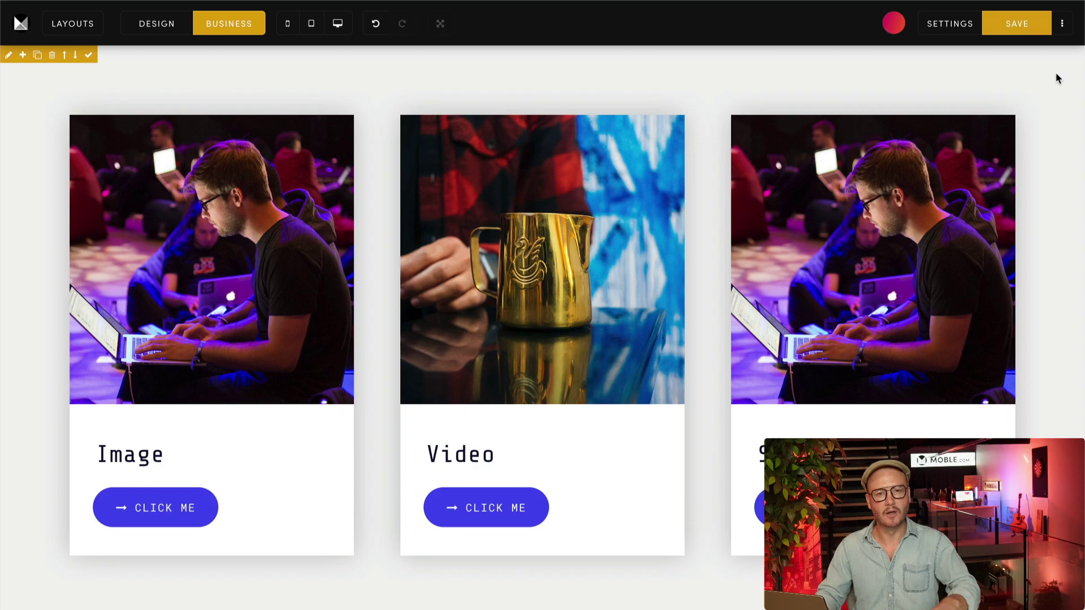
# Set the lower card section's background colour to #101232 and its background gradient colour to #484bf0.
pyautogui.scroll(-9, 1078, 233)
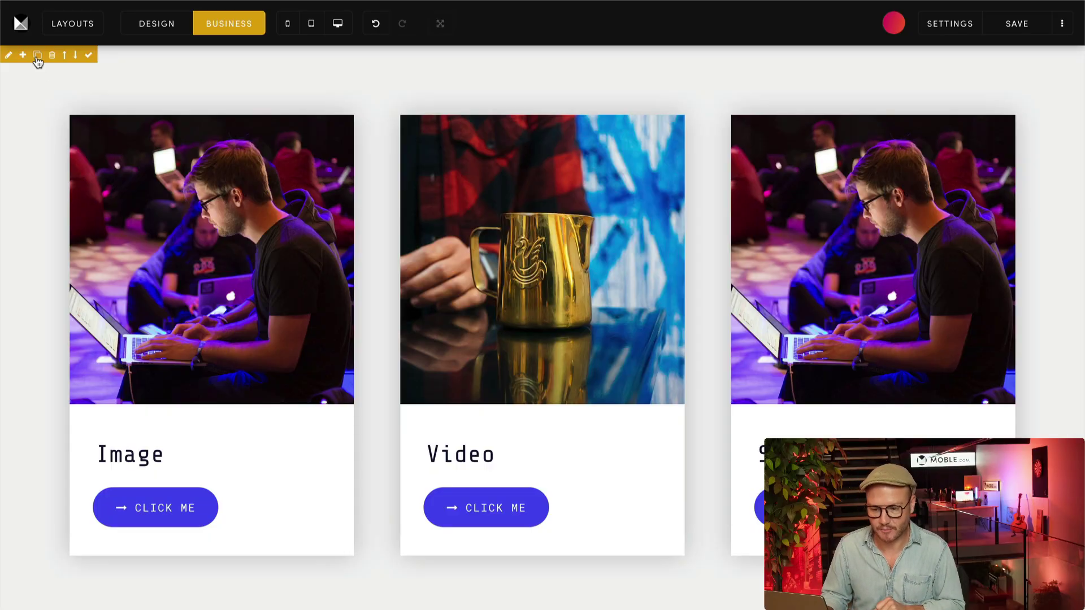
pyautogui.scroll(-5, 49, 259)
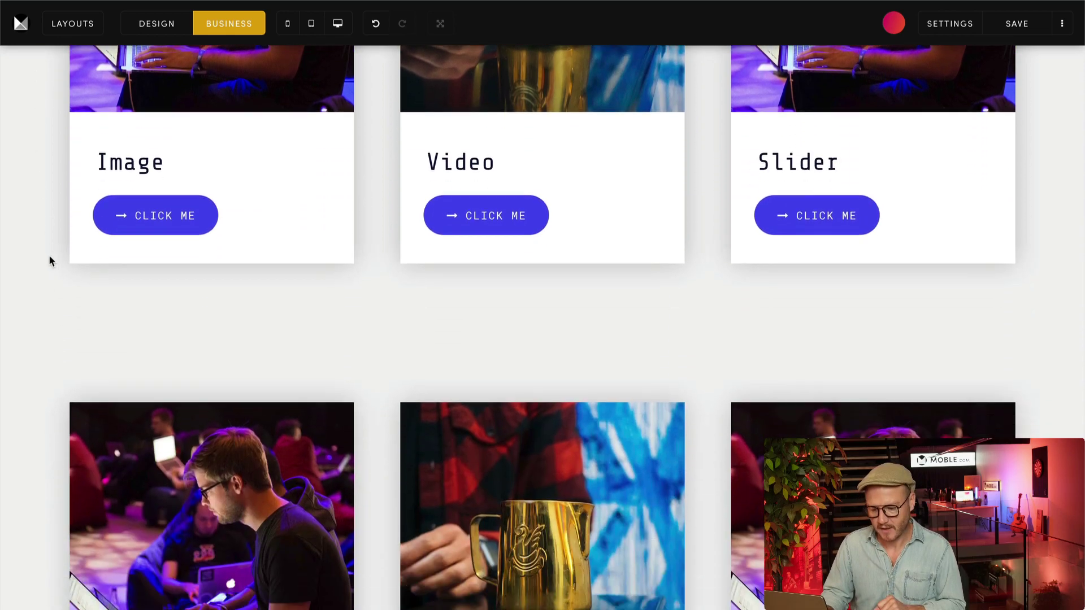
pyautogui.scroll(-4, 49, 261)
pyautogui.scroll(-1, 15, 160)
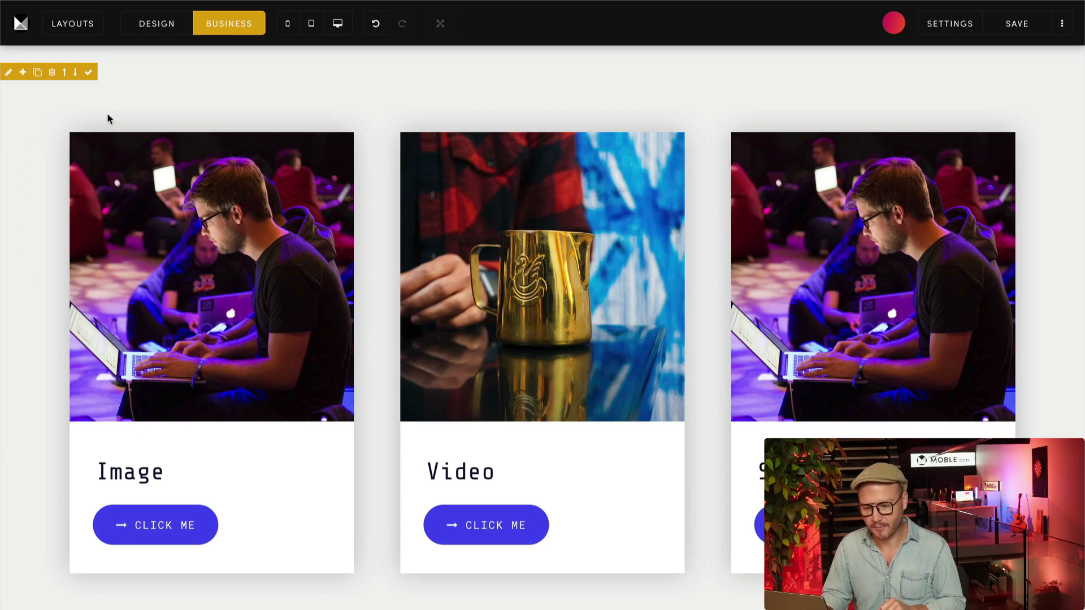
pyautogui.click(8, 73)
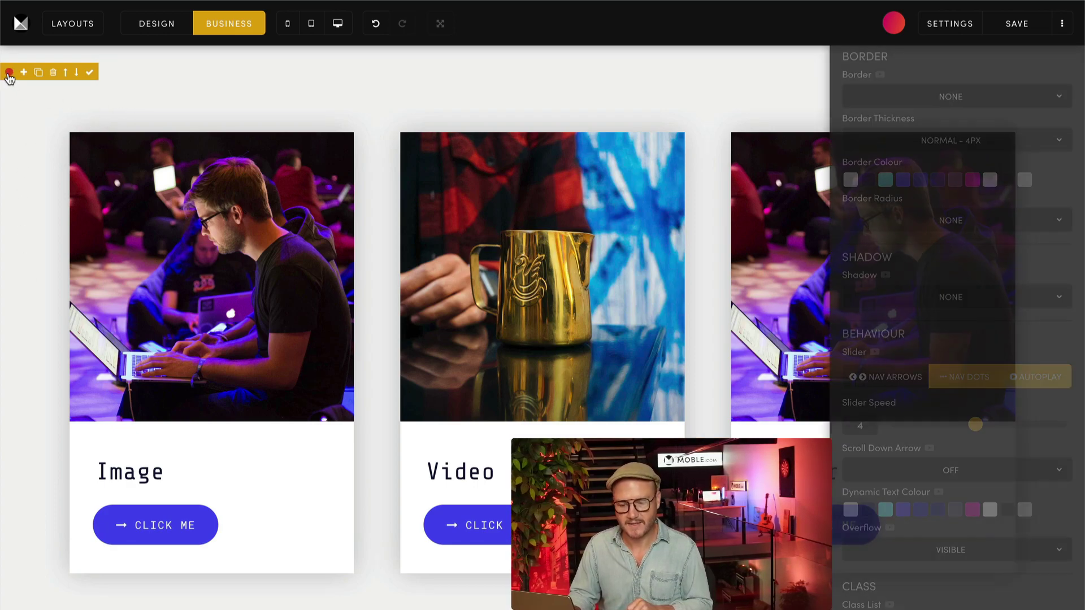
pyautogui.scroll(5, 915, 89)
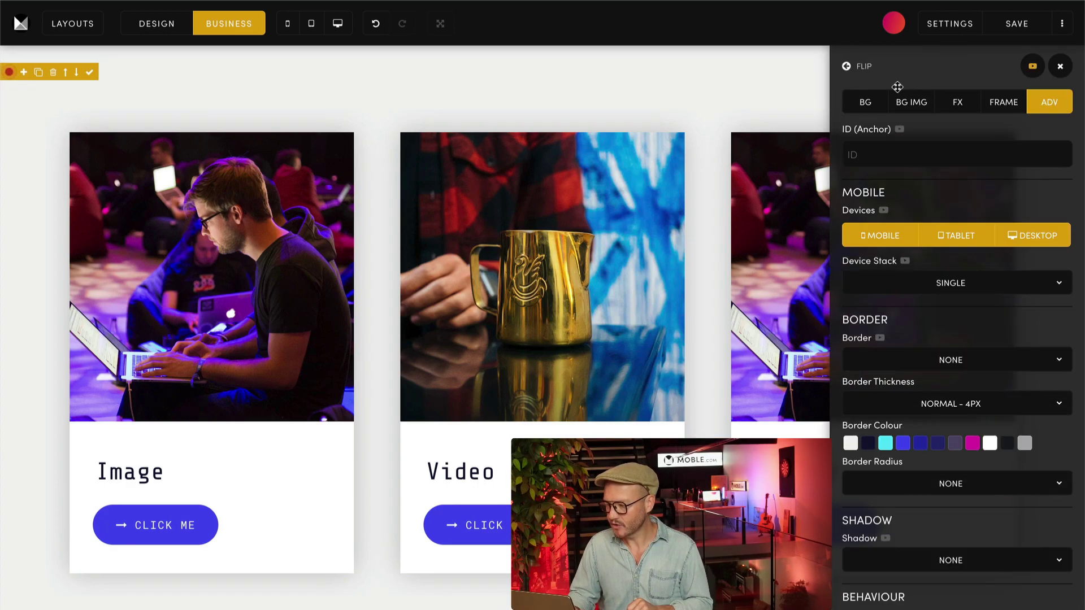
pyautogui.click(861, 104)
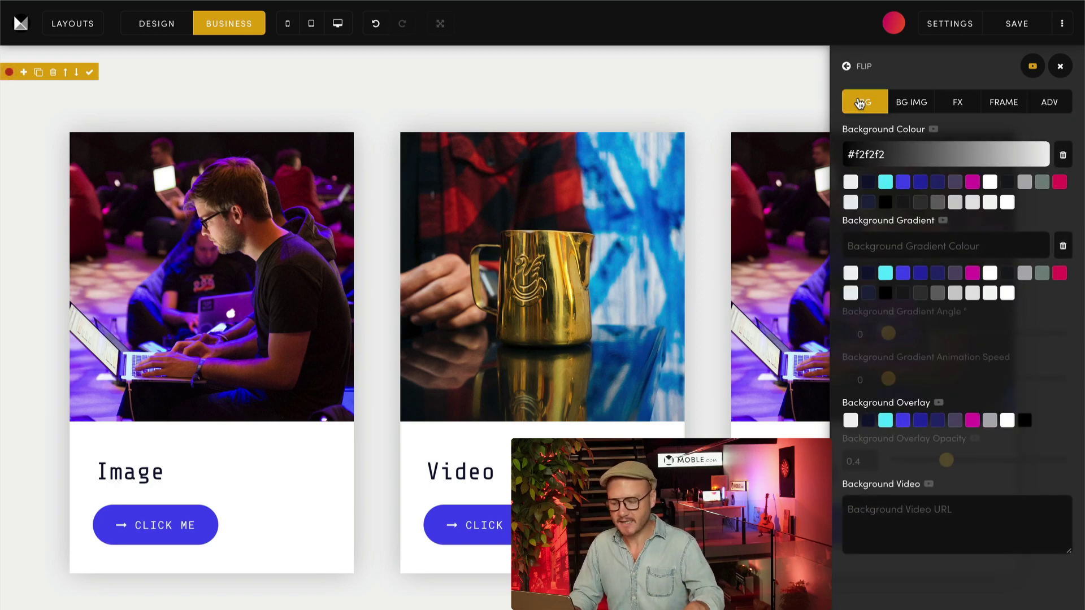
pyautogui.click(868, 181)
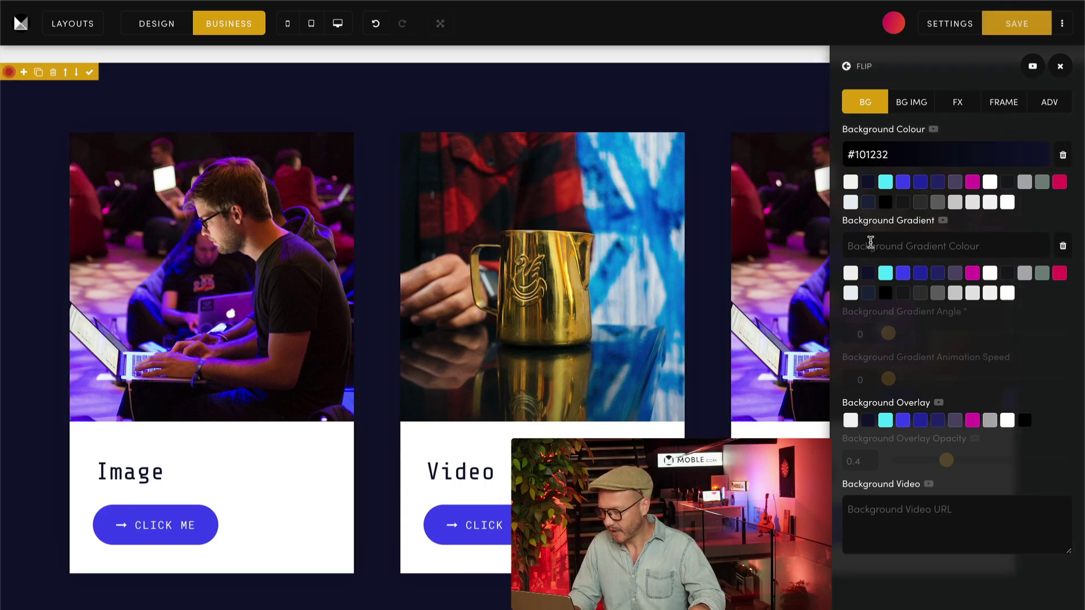
pyautogui.click(902, 273)
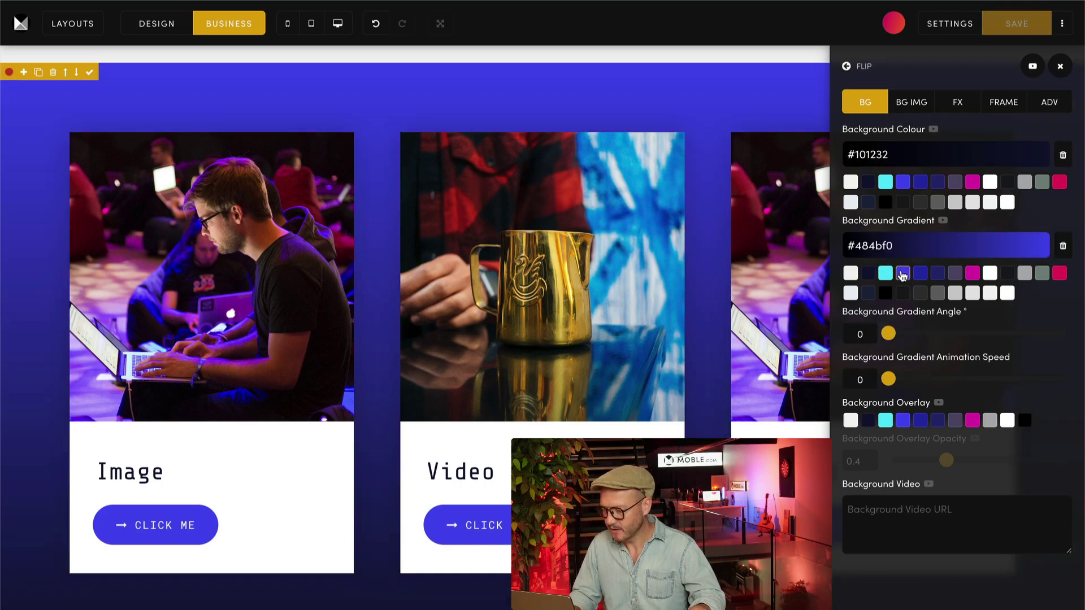
# Set the lower card section's background gradient angle to 130 after trying 180, and close its settings.
pyautogui.click(858, 333)
pyautogui.write('1')
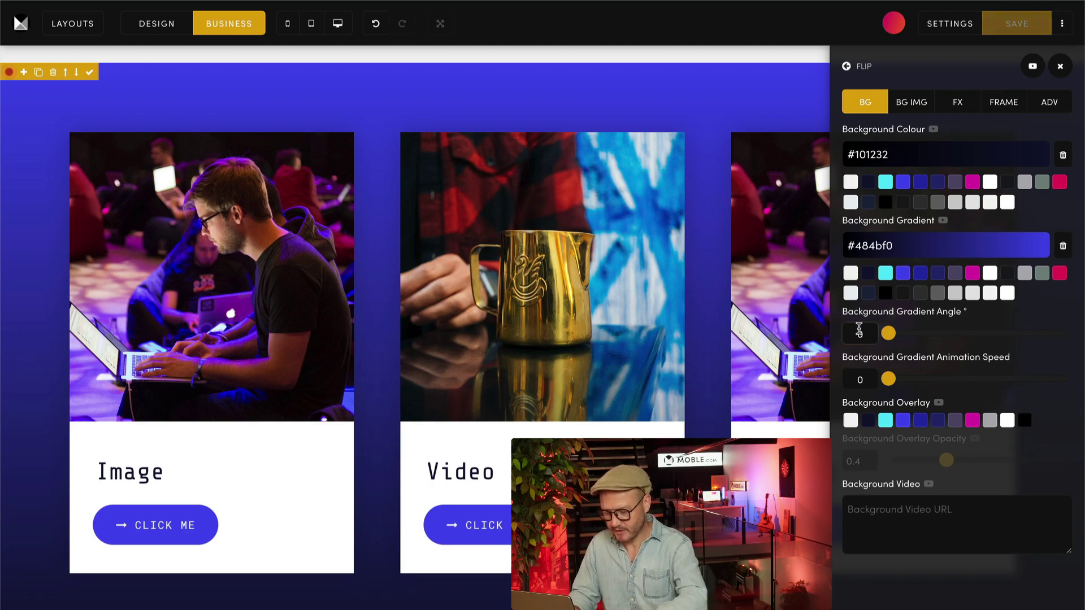
pyautogui.write('30')
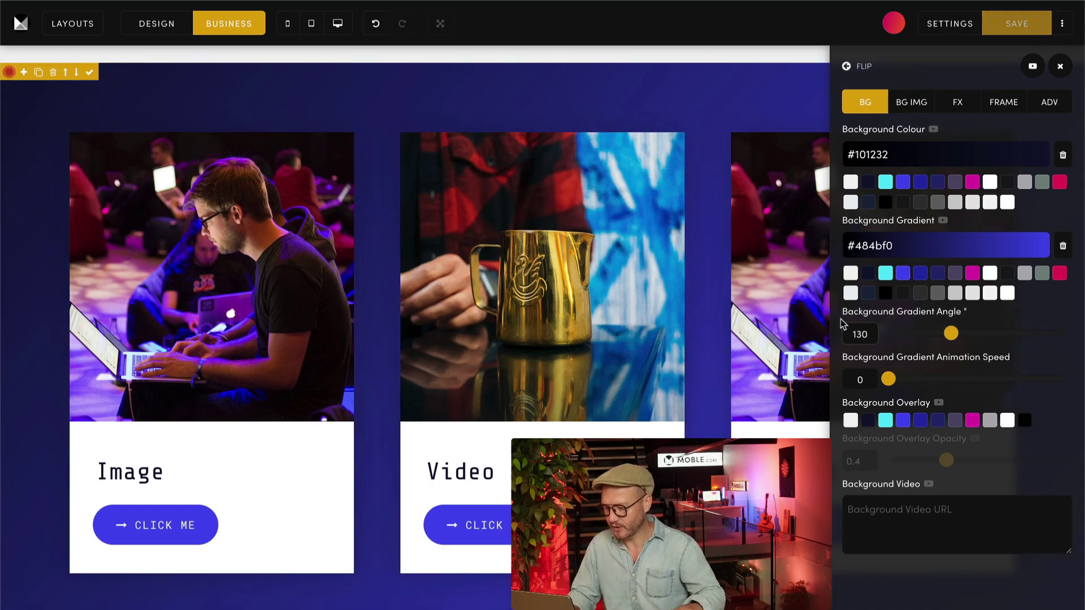
pyautogui.moveTo(953, 342); pyautogui.dragTo(976, 343)
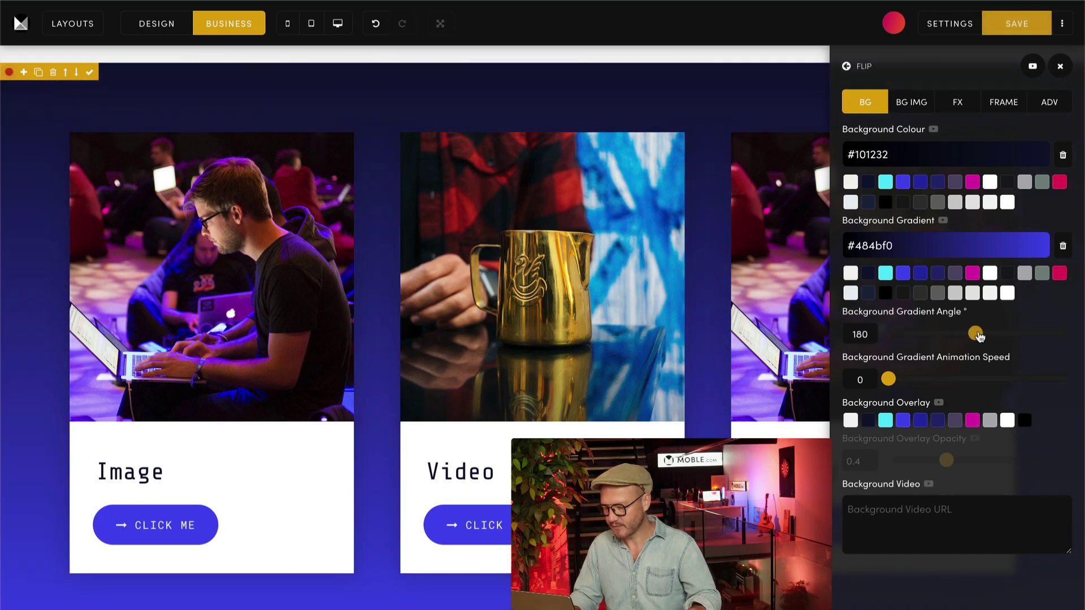
pyautogui.click(860, 334)
pyautogui.press('BackSpace')
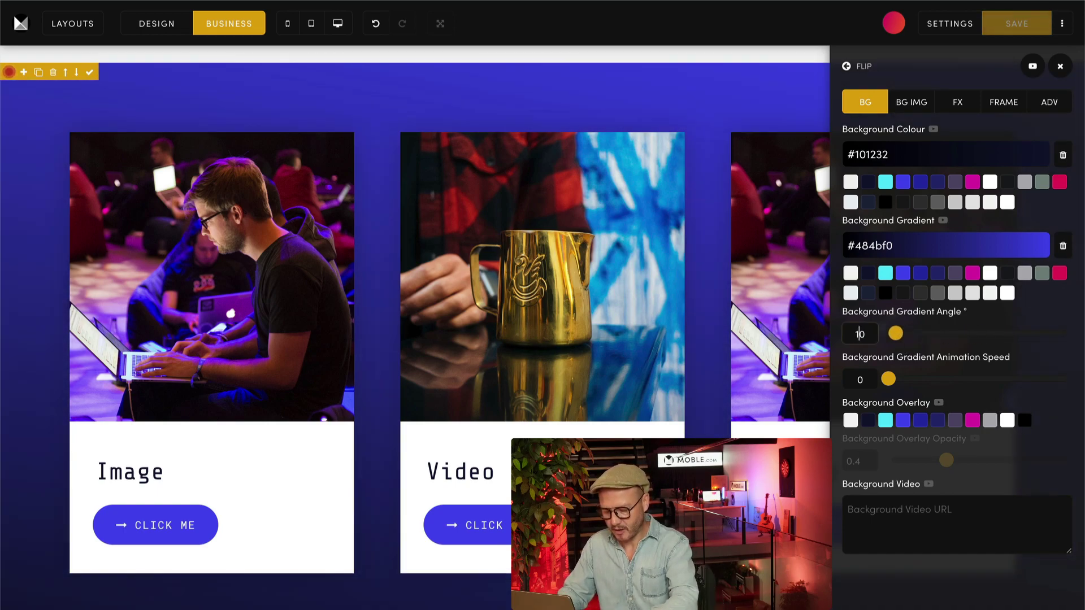
pyautogui.write('3')
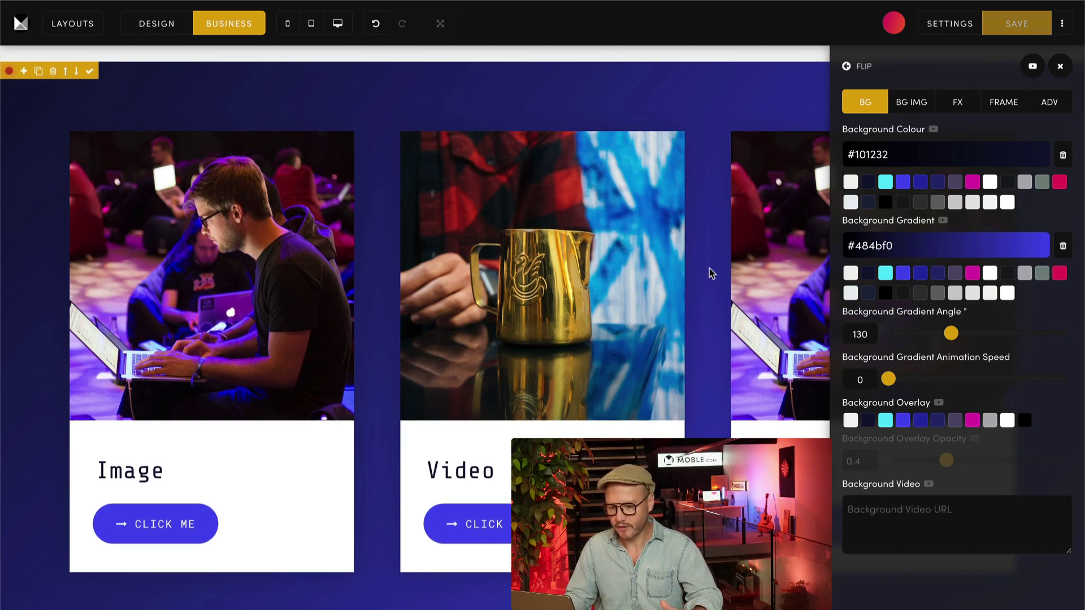
pyautogui.click(1056, 72)
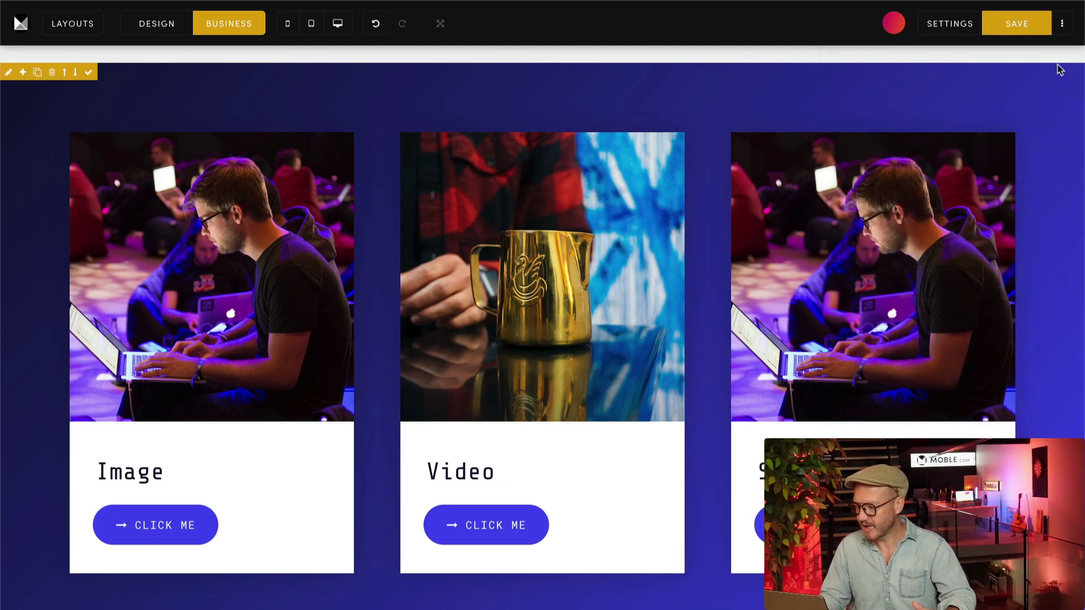
pyautogui.scroll(8, 1056, 72)
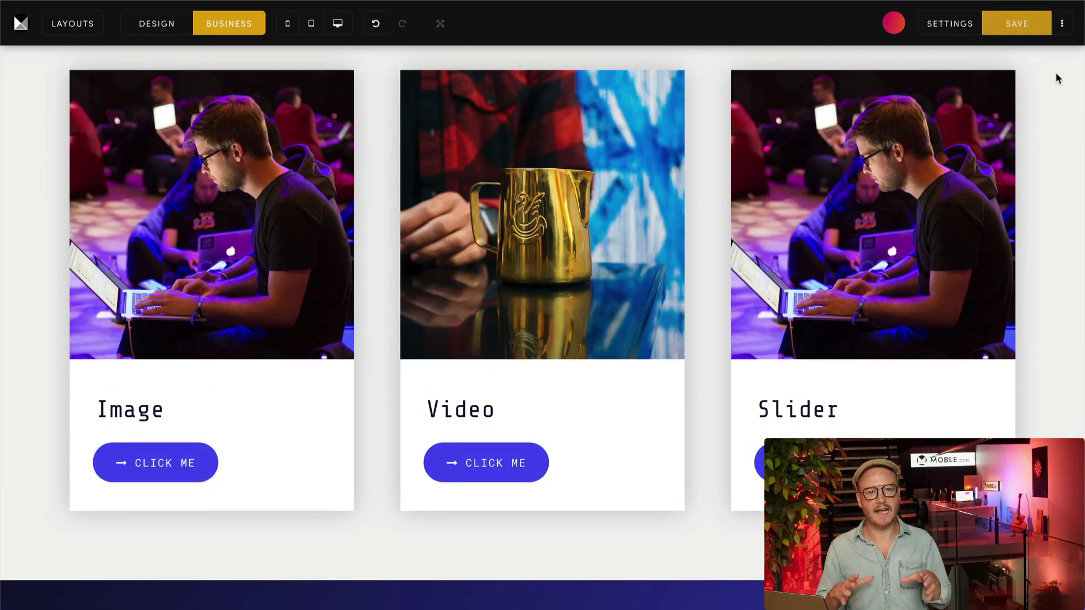
pyautogui.scroll(1, 1058, 78)
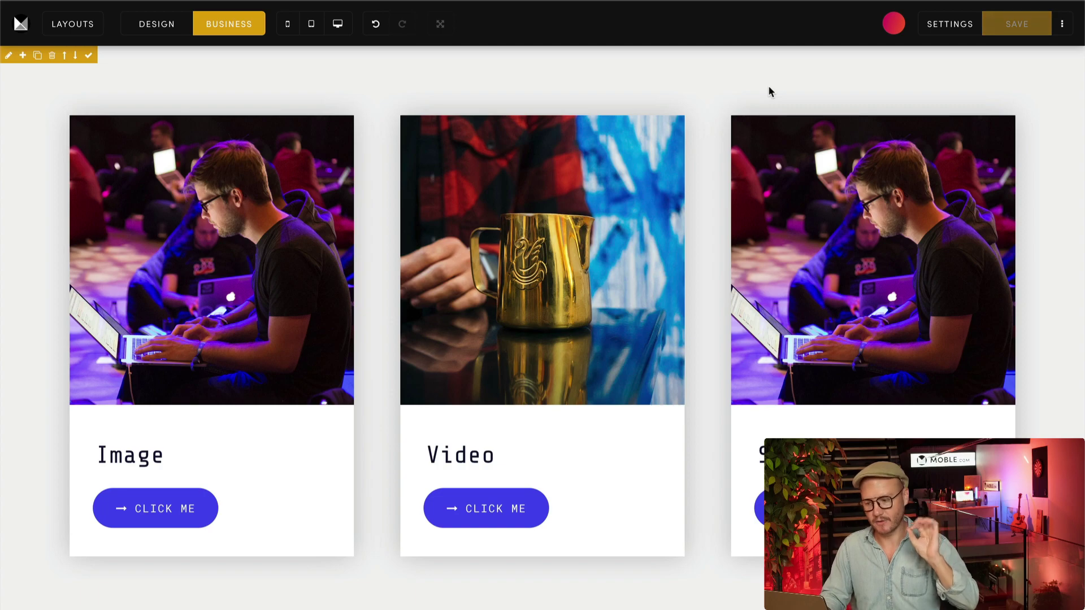
# Duplicate the three-card section and switch to the design view.
pyautogui.click(38, 57)
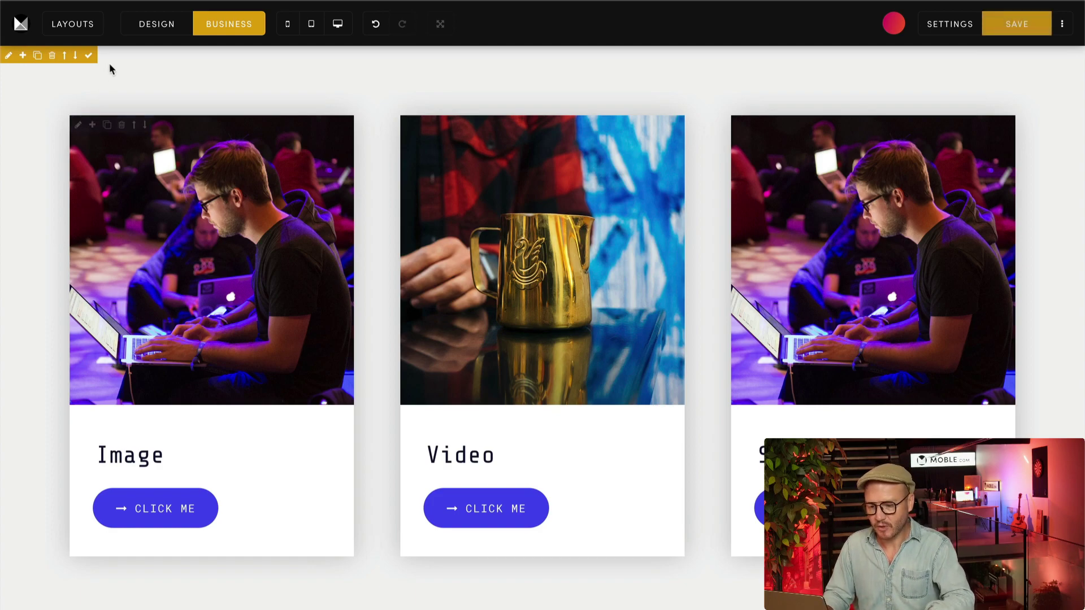
pyautogui.click(158, 25)
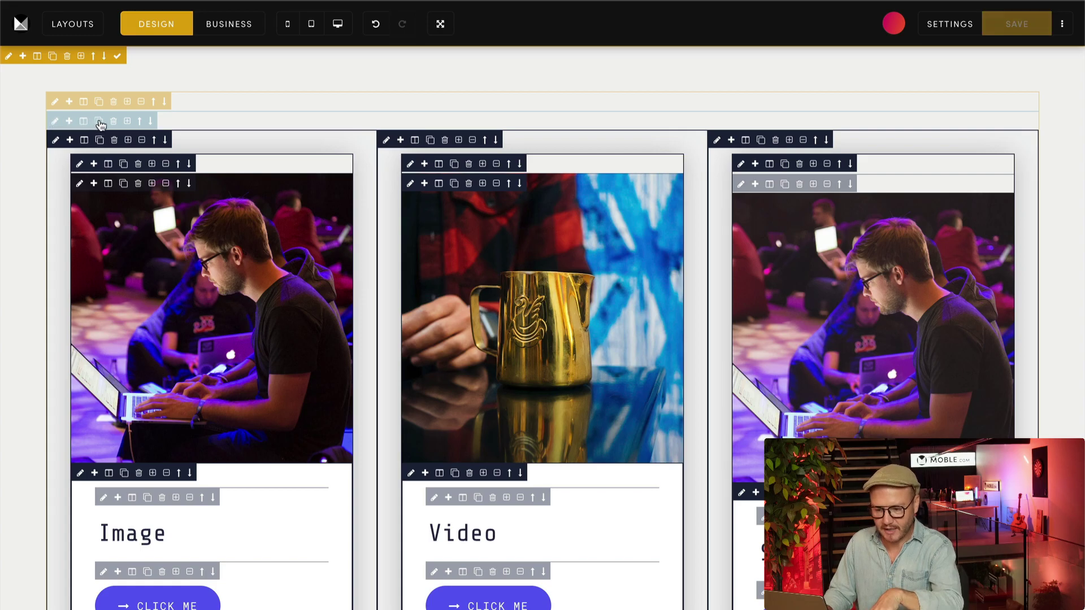
pyautogui.scroll(-10, 172, 291)
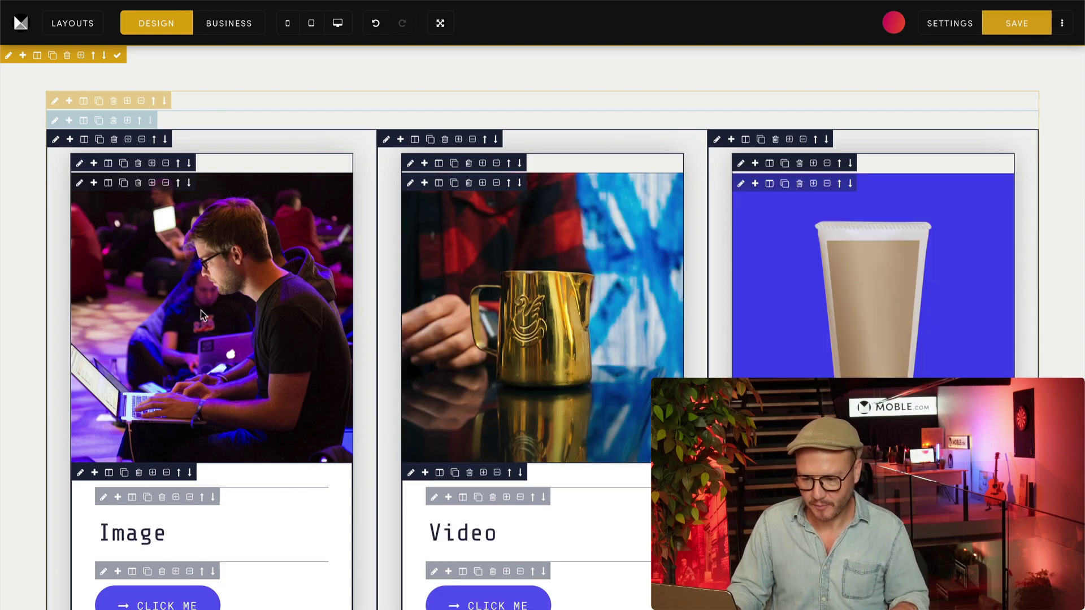
# Shuffle the upper card row's columns twice to order the cards as Video, Shop, Image.
pyautogui.scroll(-10, 201, 315)
pyautogui.scroll(10, 194, 225)
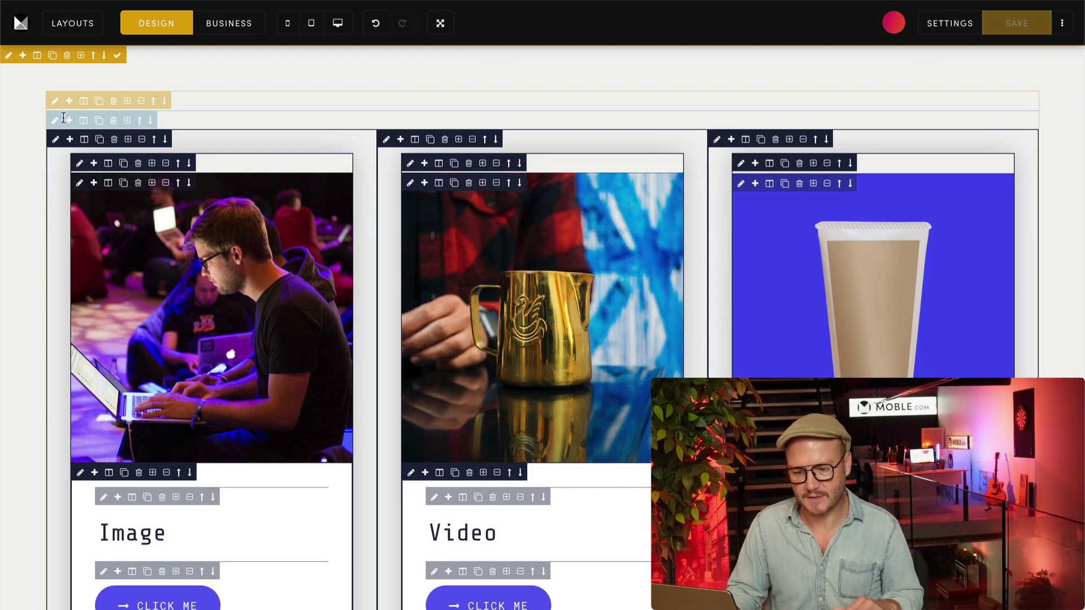
pyautogui.scroll(-8, 238, 140)
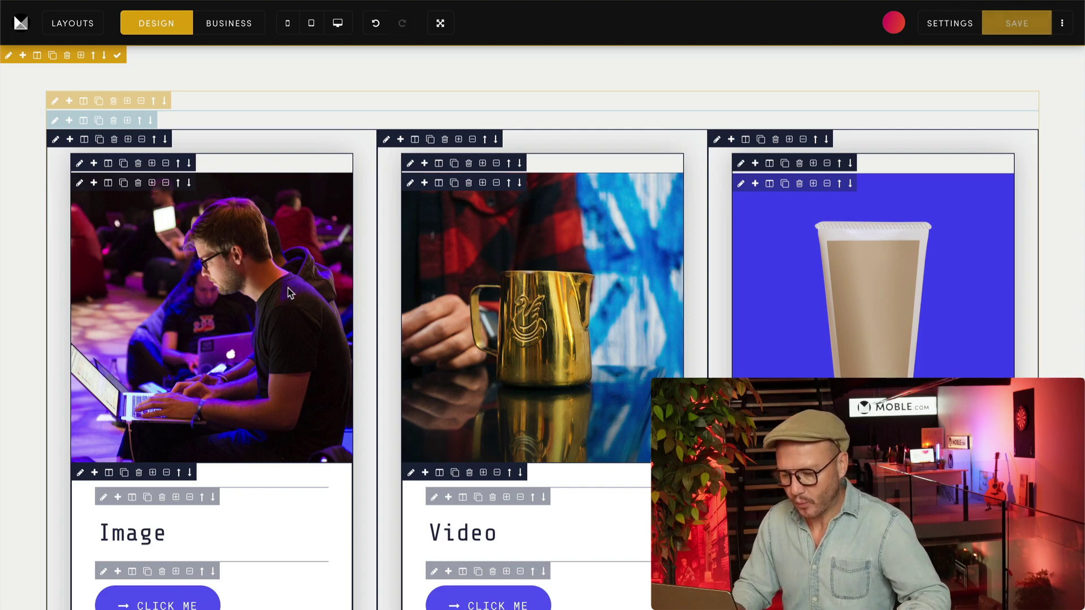
pyautogui.scroll(-1, 446, 268)
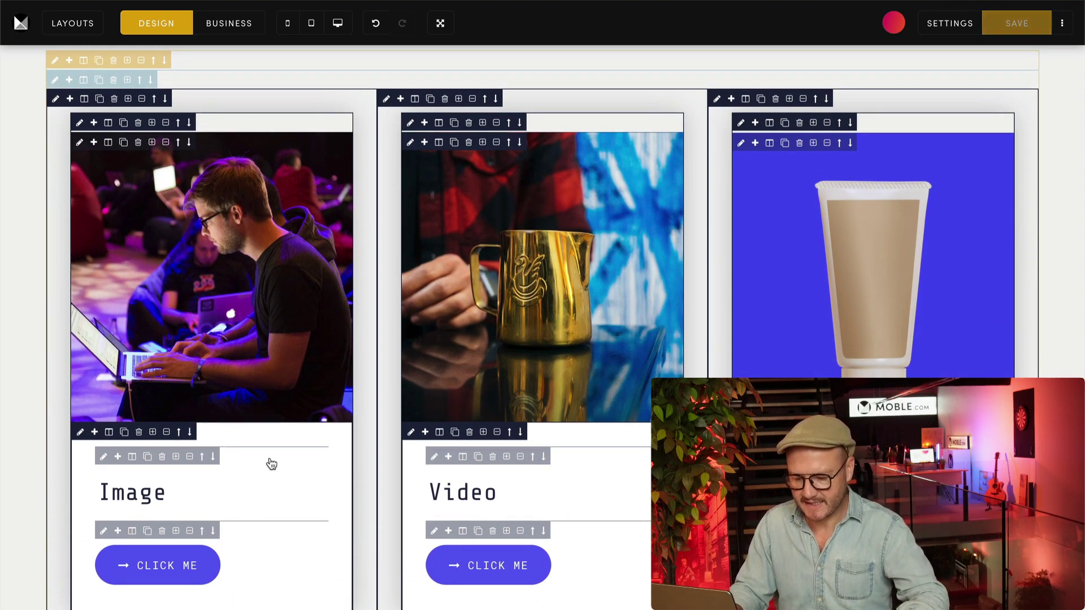
pyautogui.scroll(-9, 272, 463)
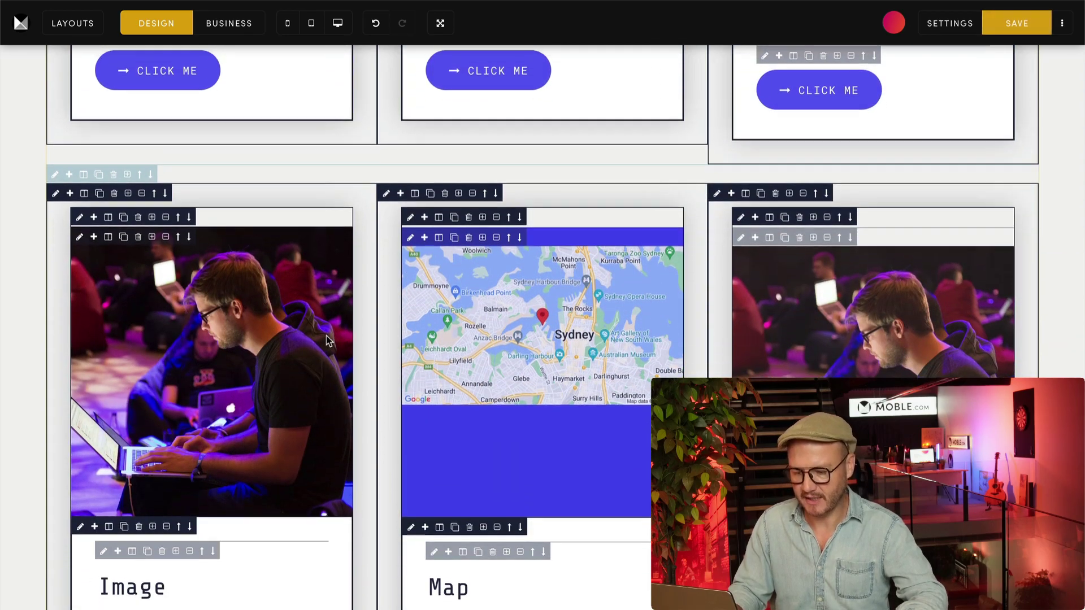
pyautogui.scroll(10, 327, 340)
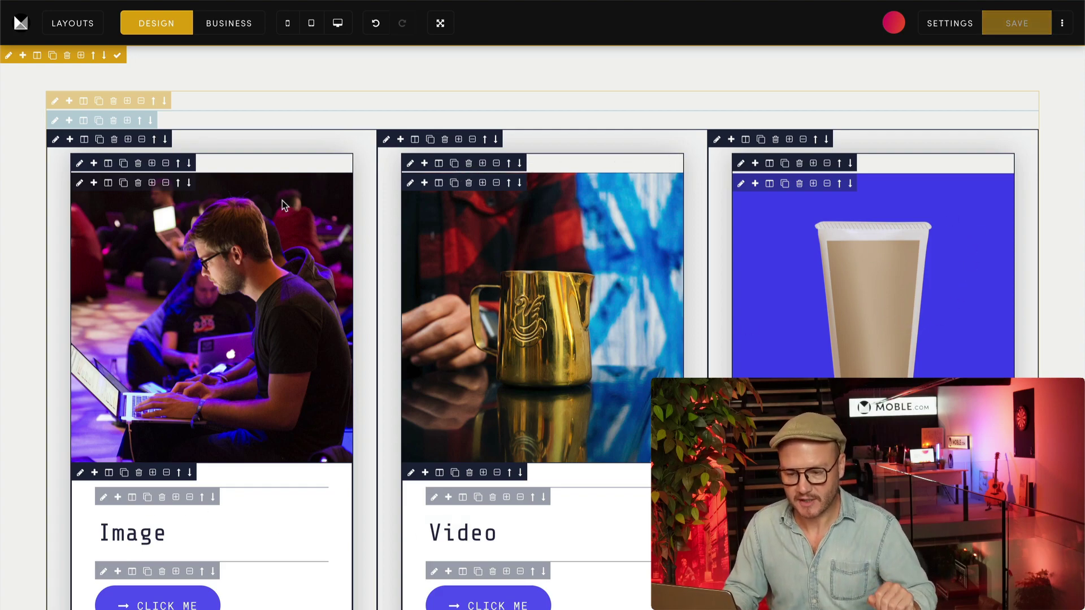
pyautogui.click(84, 121)
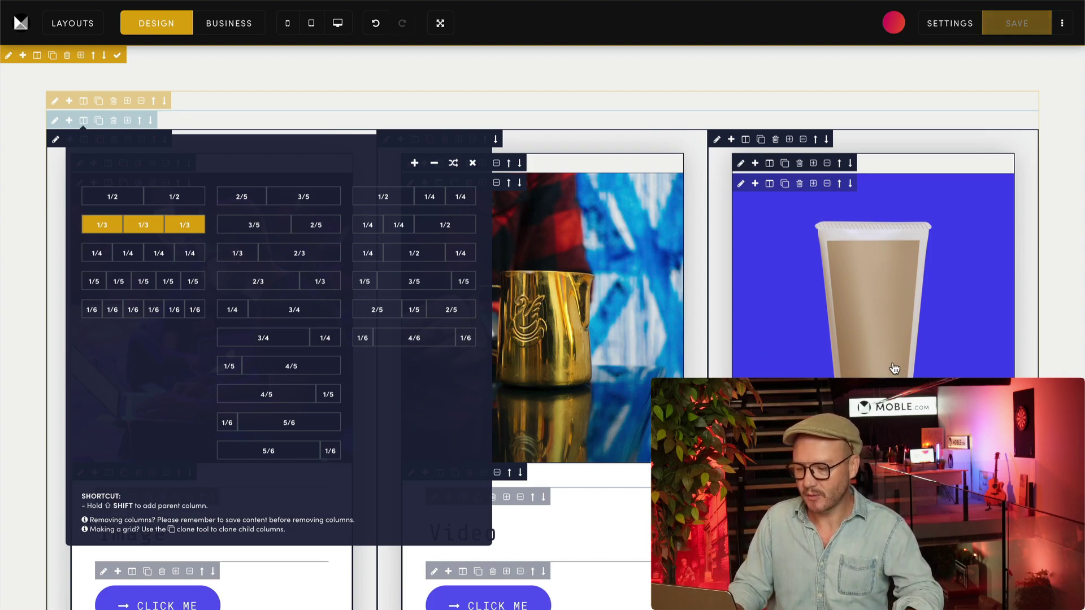
pyautogui.click(454, 165)
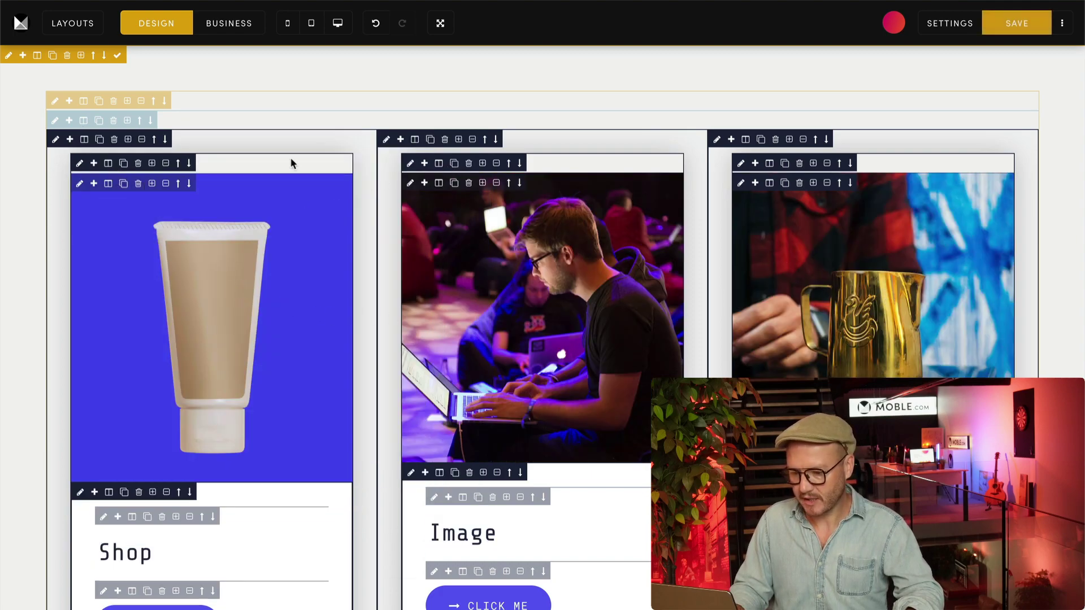
pyautogui.click(83, 121)
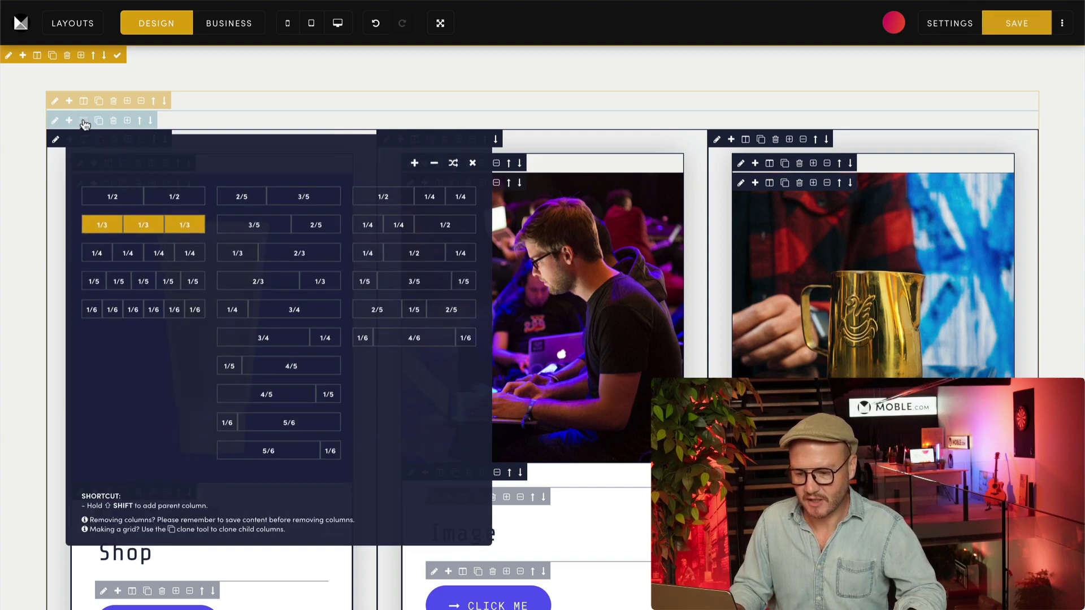
pyautogui.click(453, 165)
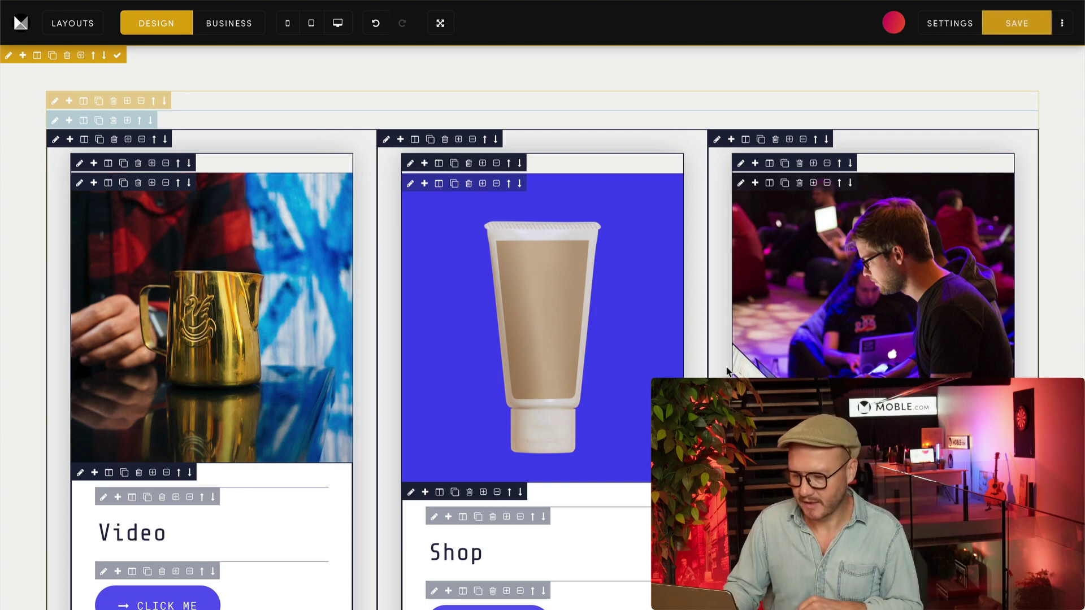
# Change the upper card row to a 2/3 and 1/3 column layout and check both rows in the business view.
pyautogui.click(84, 121)
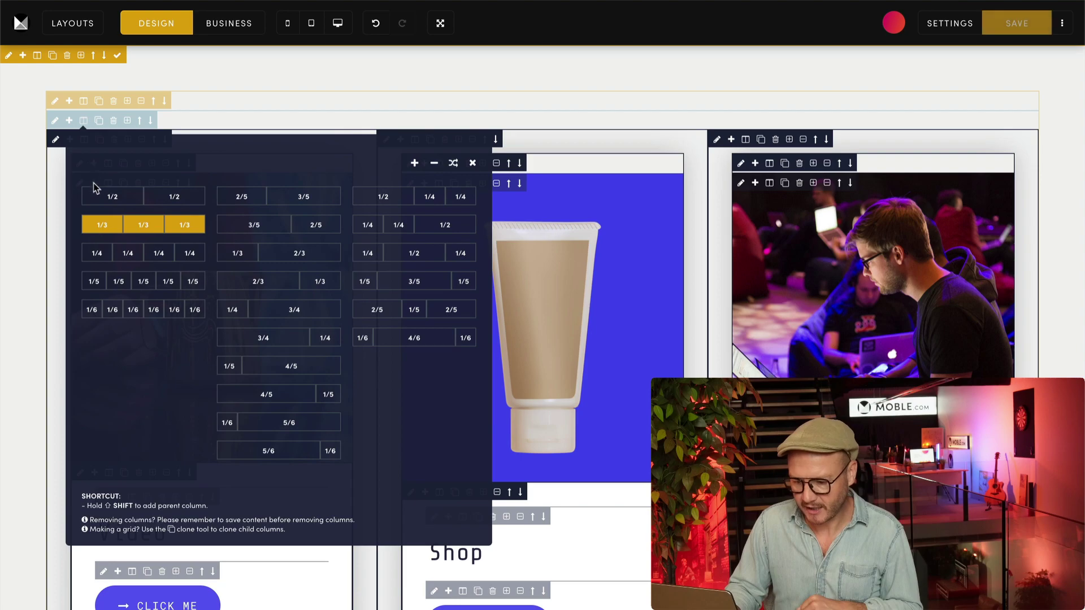
pyautogui.click(314, 282)
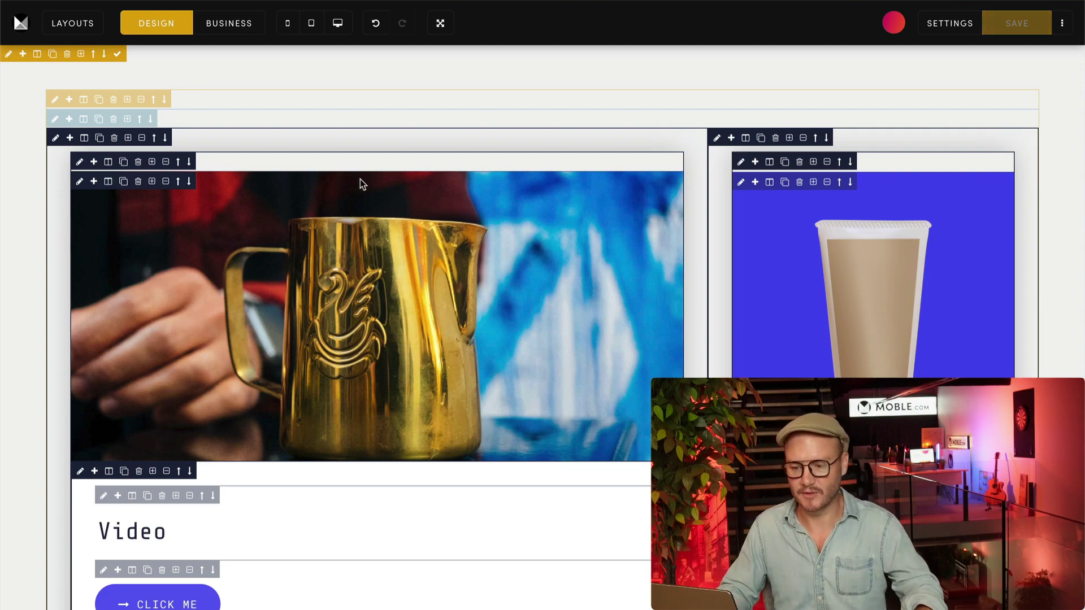
pyautogui.click(216, 28)
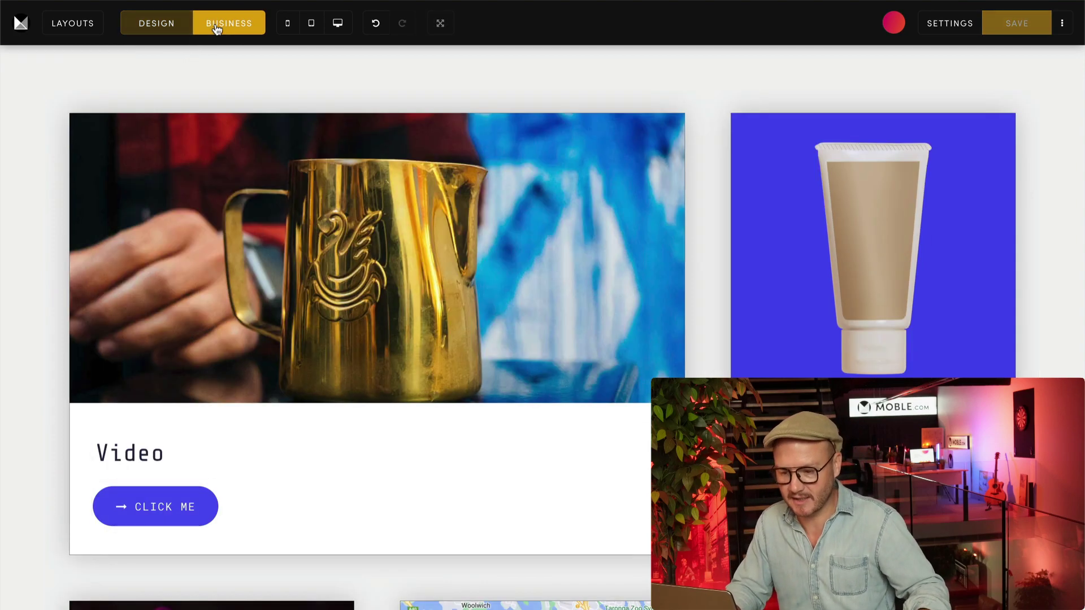
pyautogui.scroll(-8, 560, 374)
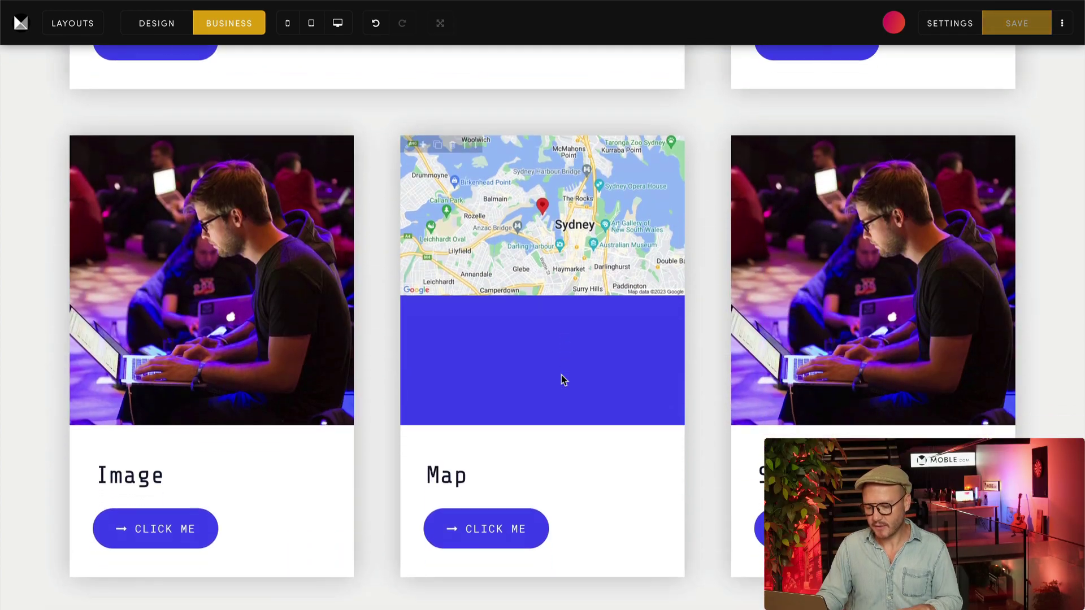
pyautogui.scroll(7, 561, 374)
pyautogui.scroll(1, 561, 375)
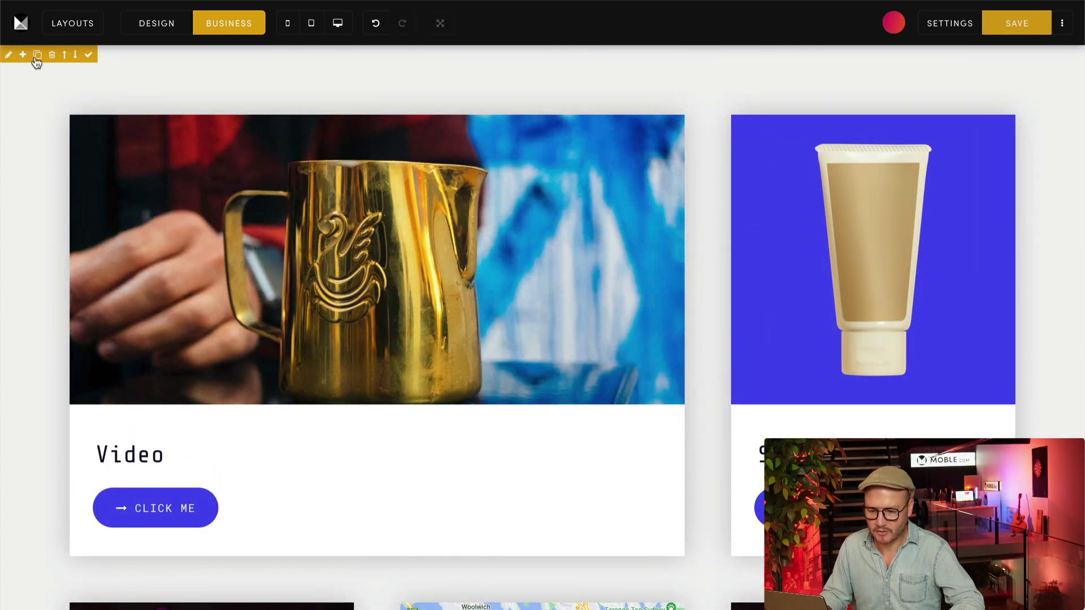
# Duplicate the card section and give the copy a #101232 background with a #484bf0 gradient at a 130 angle.
pyautogui.click(35, 54)
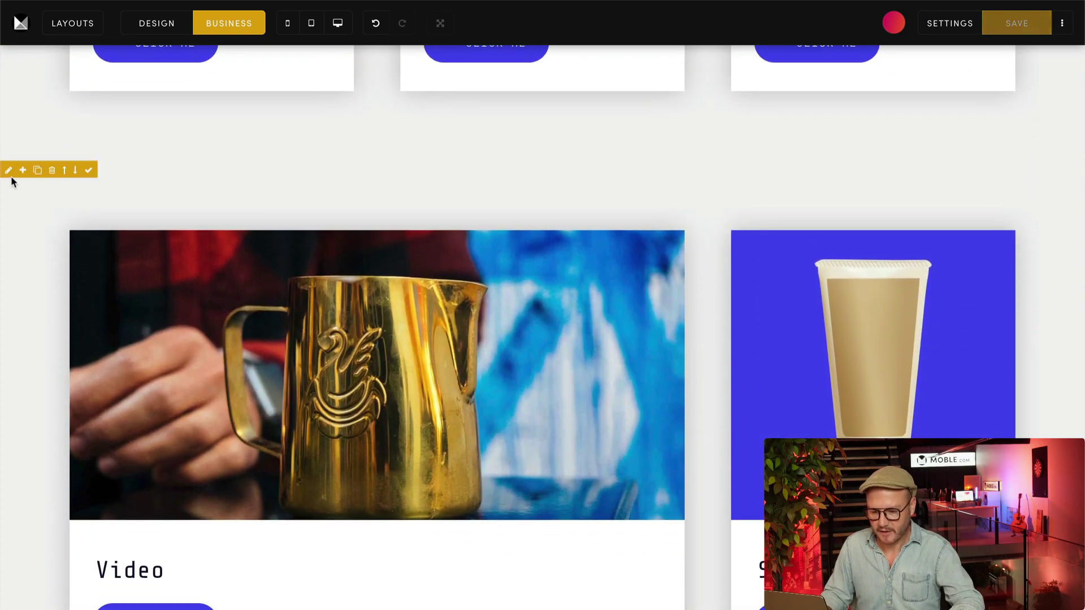
pyautogui.click(10, 172)
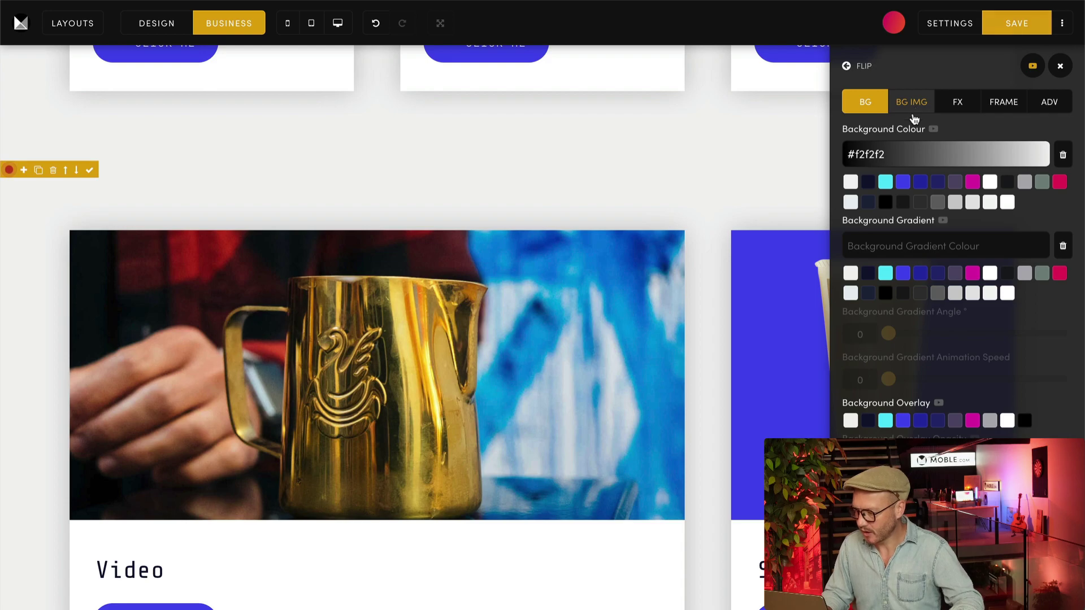
pyautogui.click(869, 182)
pyautogui.click(904, 275)
pyautogui.click(856, 334)
pyautogui.write('13')
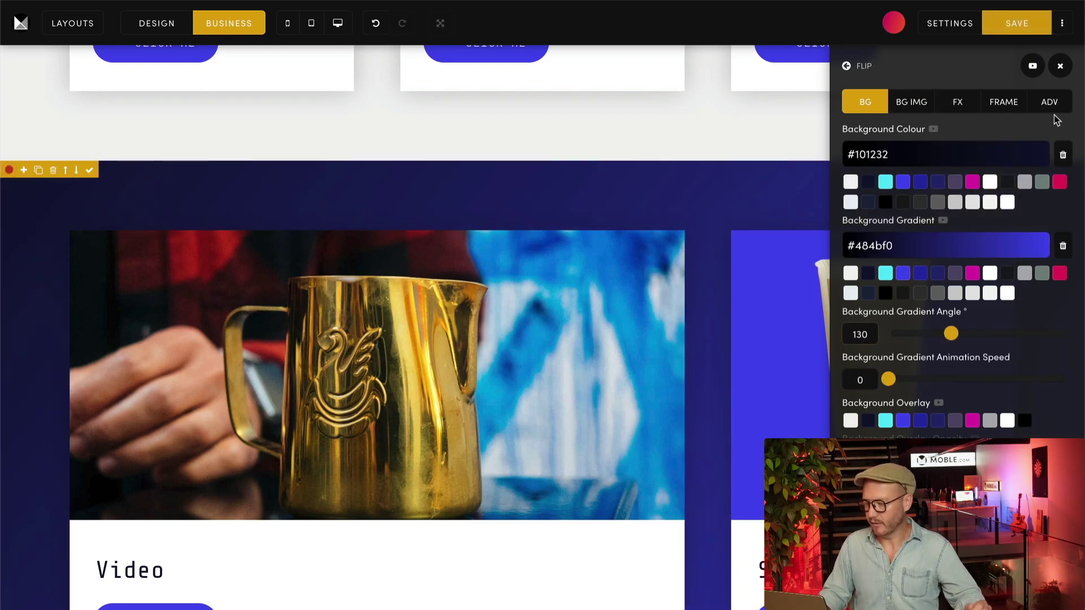
pyautogui.click(1060, 66)
# Review the rows of the dark gradient card section and of the light-background version.
pyautogui.scroll(-4, 988, 279)
pyautogui.scroll(-20, 989, 279)
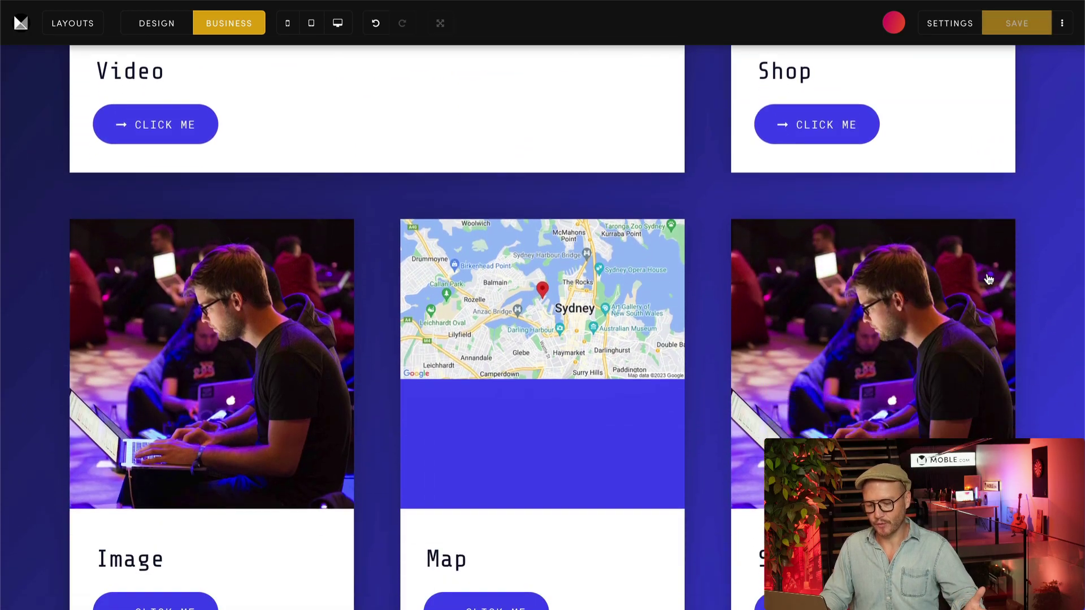
pyautogui.scroll(2, 988, 279)
pyautogui.scroll(-15, 988, 279)
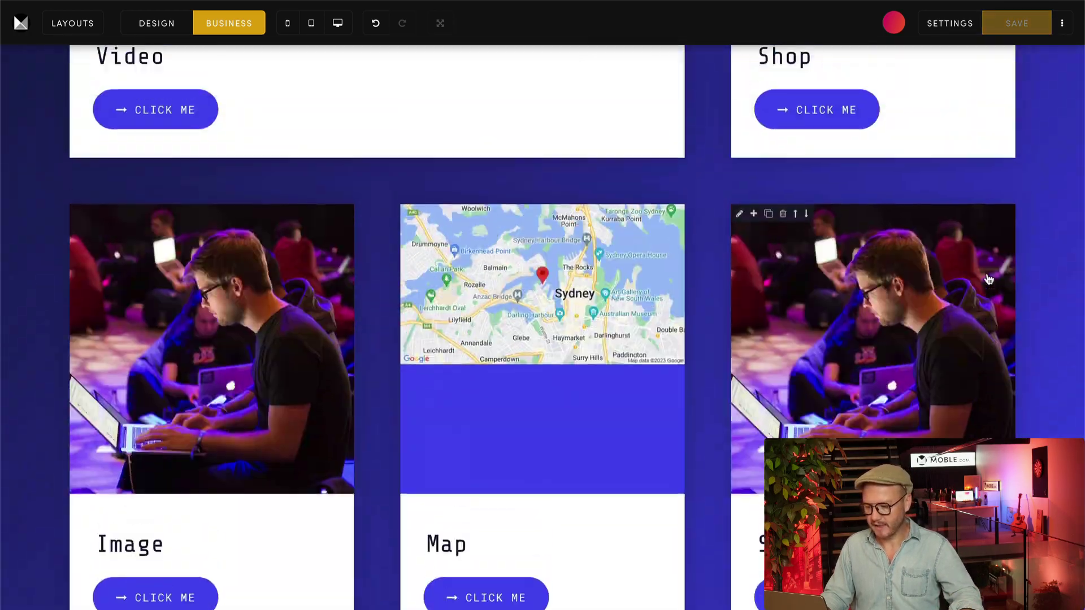
pyautogui.scroll(3, 988, 280)
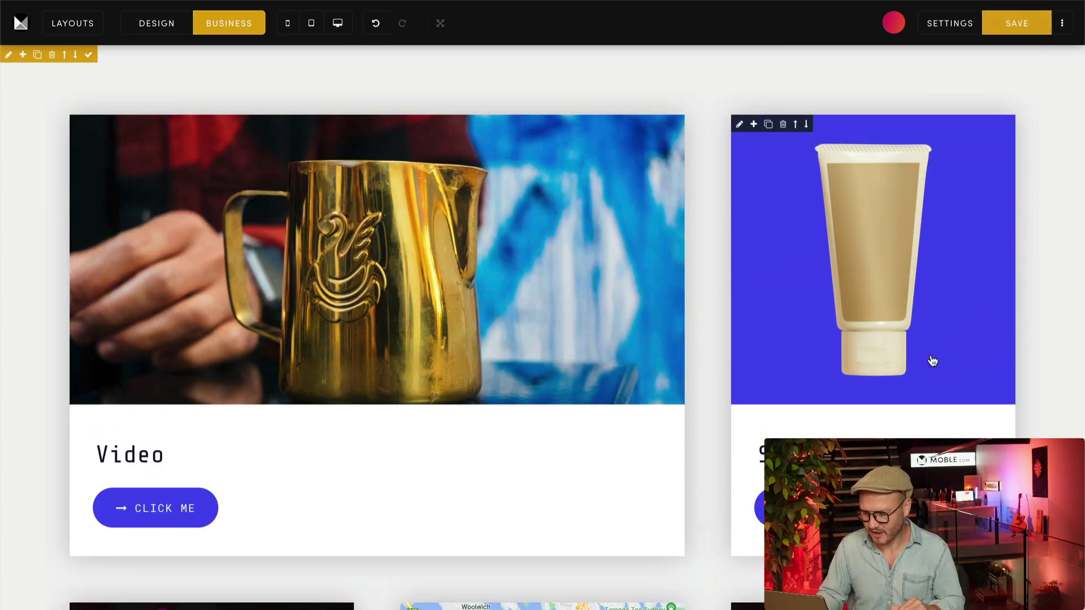
pyautogui.scroll(-3, 880, 415)
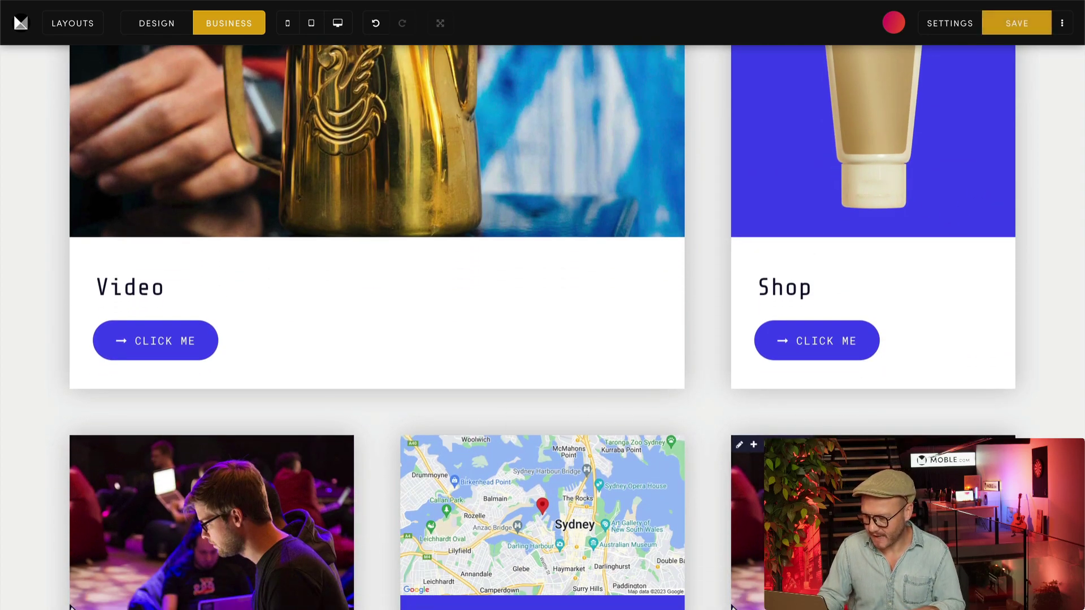
pyautogui.scroll(-5, 799, 420)
pyautogui.scroll(2, 800, 419)
pyautogui.scroll(-3, 799, 419)
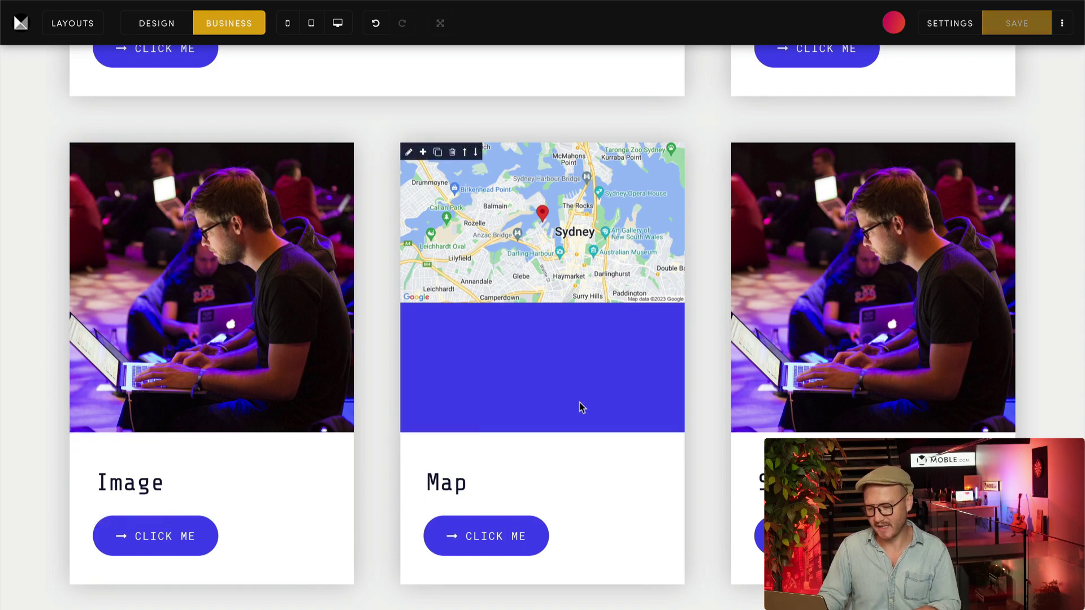
pyautogui.scroll(3, 617, 345)
pyautogui.scroll(-3, 617, 345)
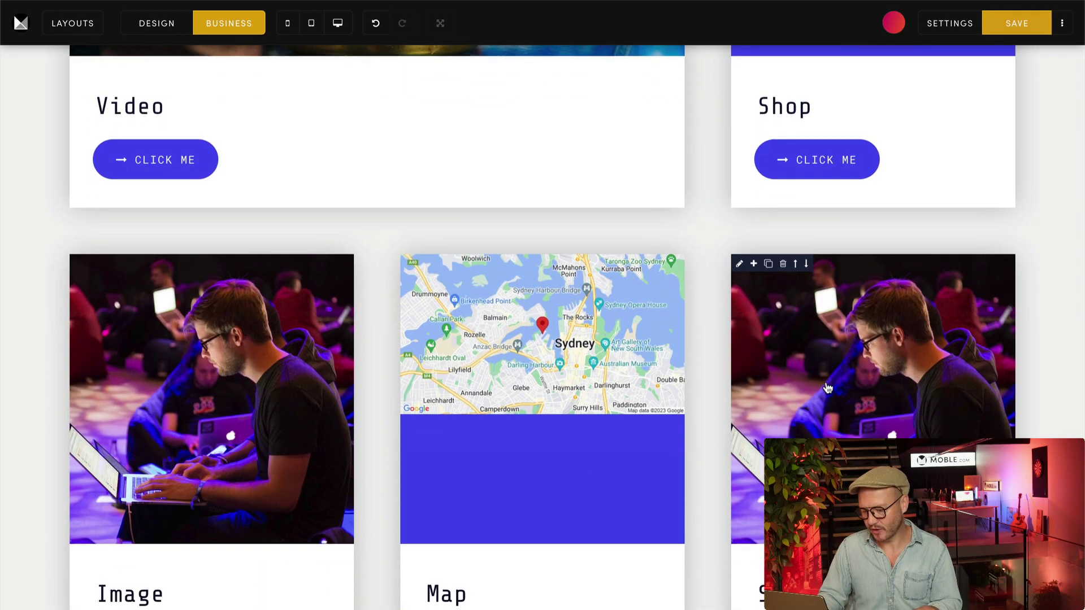
pyautogui.scroll(8, 278, 306)
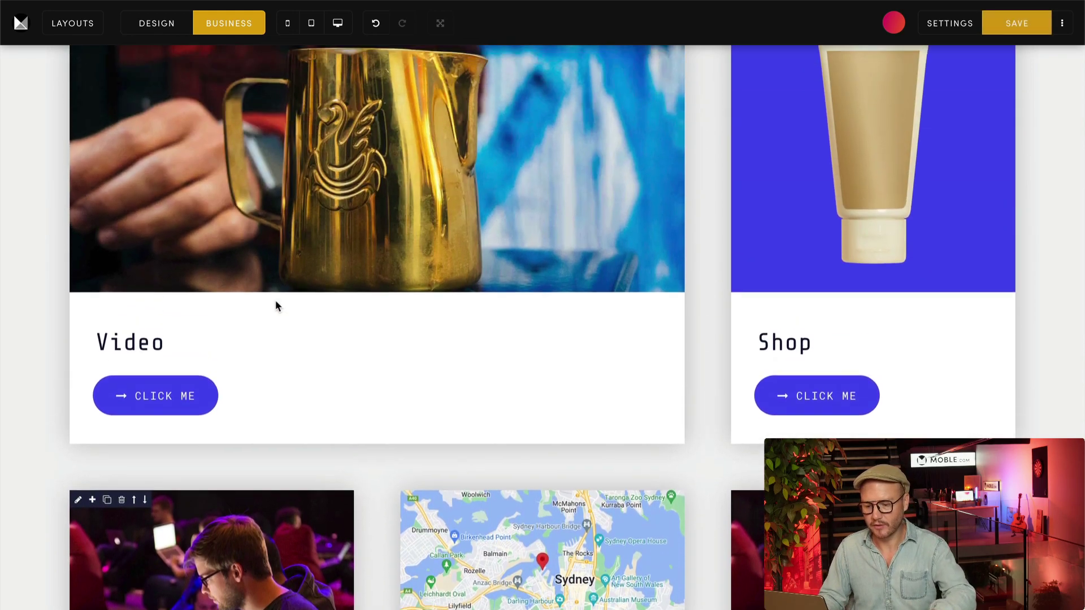
# In the design view, shuffle the lower card row's columns twice to order the cards as Map, Slider, Image.
pyautogui.click(160, 28)
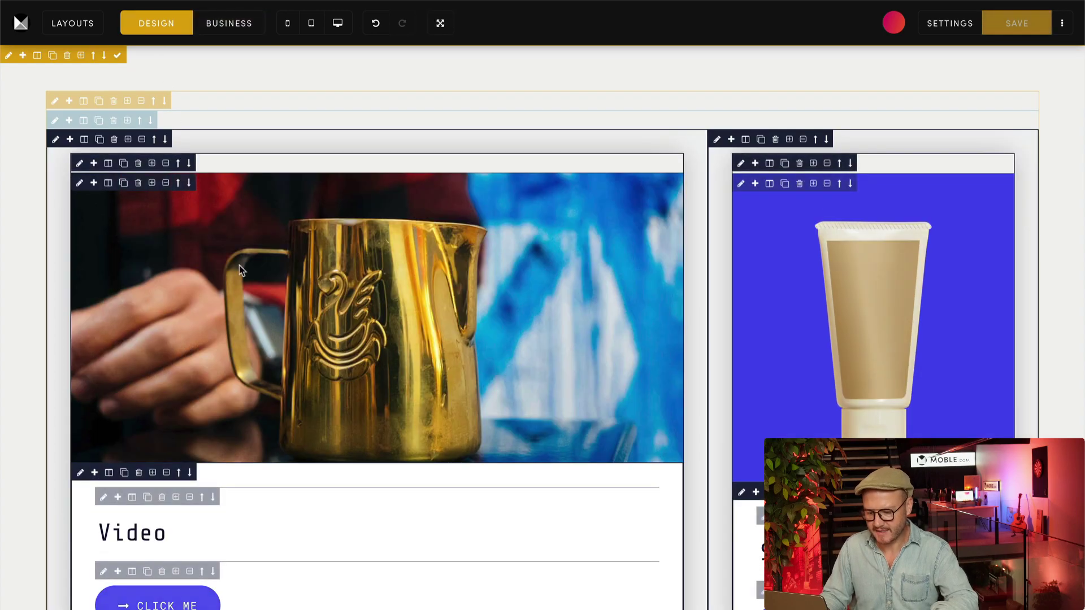
pyautogui.scroll(-10, 239, 265)
pyautogui.scroll(10, 239, 266)
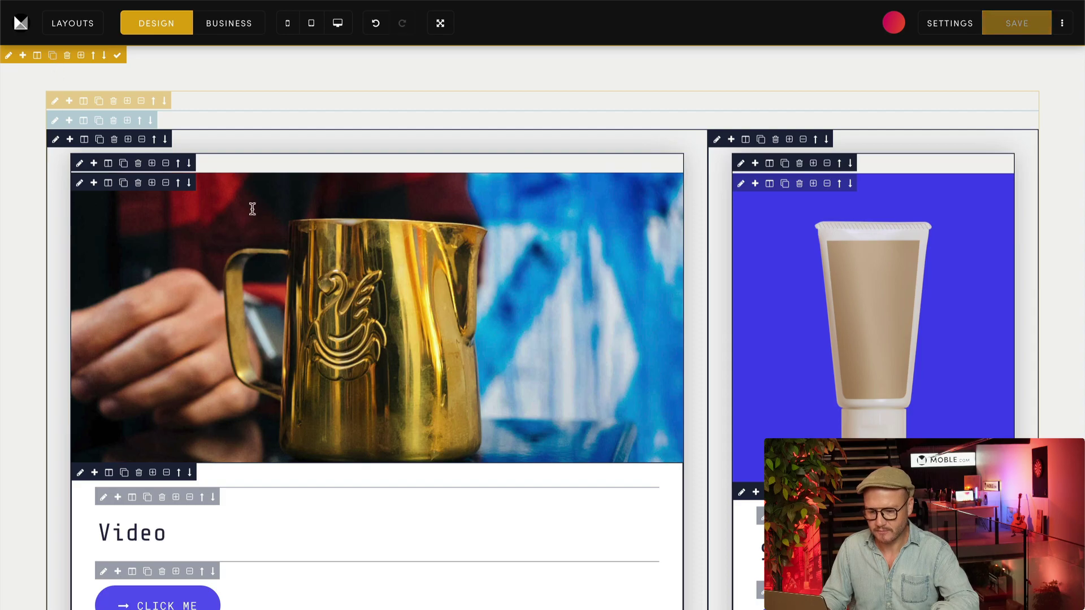
pyautogui.scroll(-20, 443, 243)
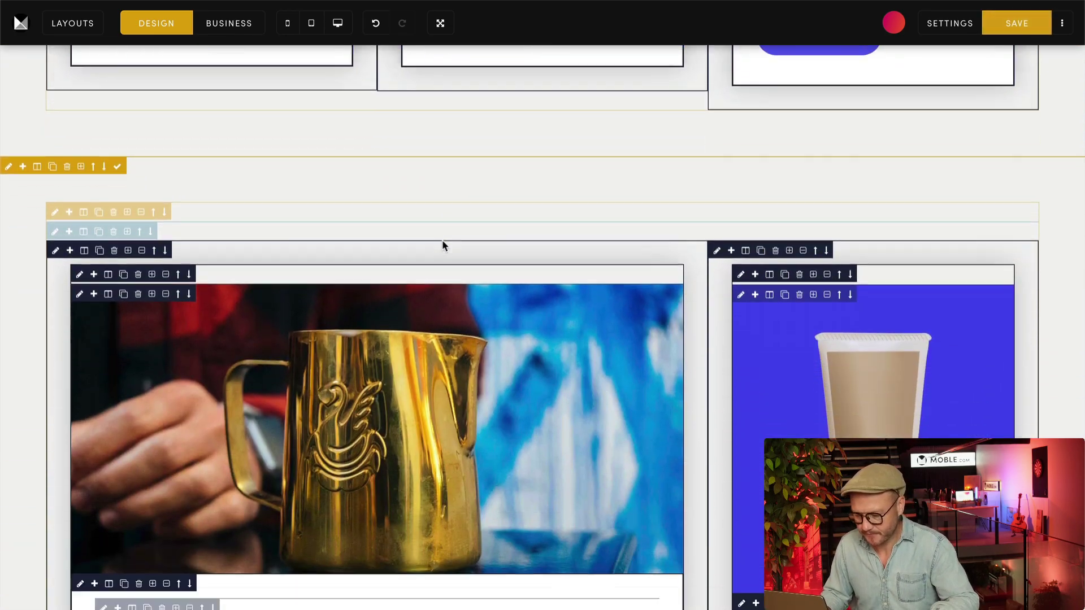
pyautogui.scroll(-10, 443, 244)
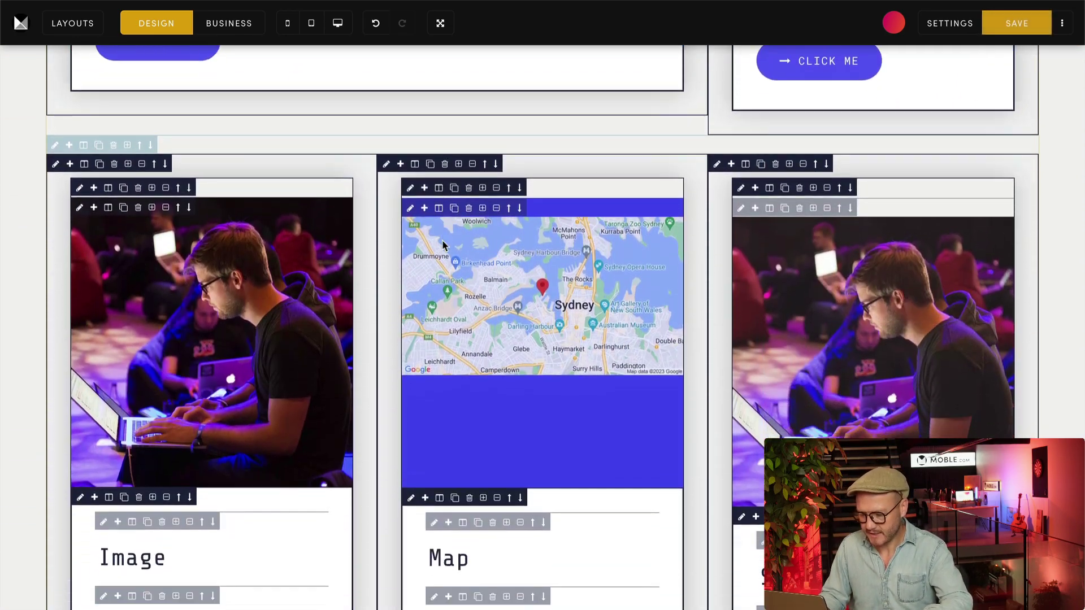
pyautogui.scroll(-1, 443, 244)
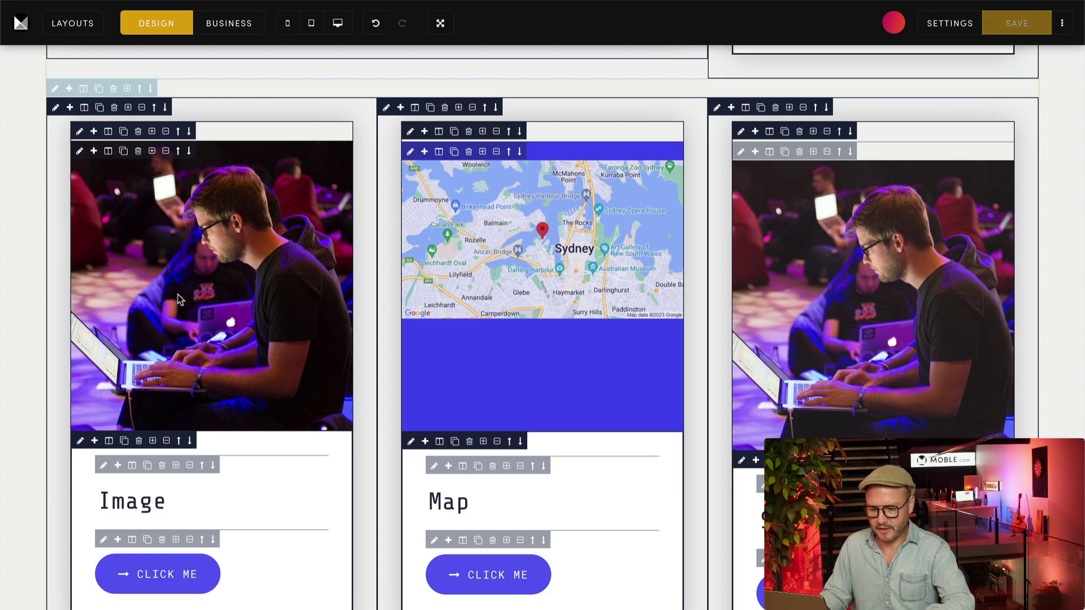
pyautogui.click(84, 90)
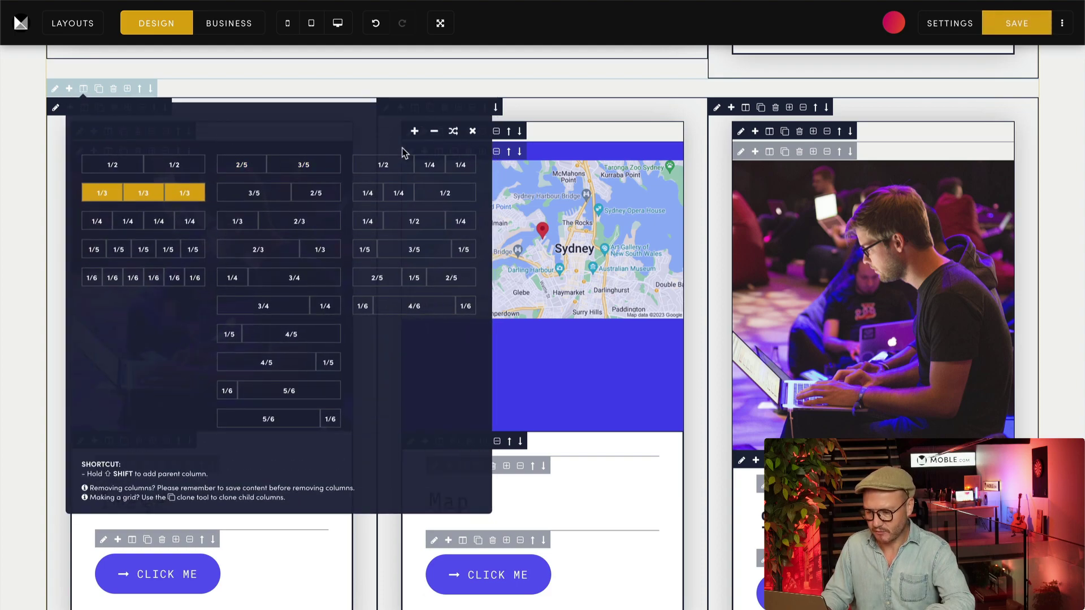
pyautogui.click(455, 137)
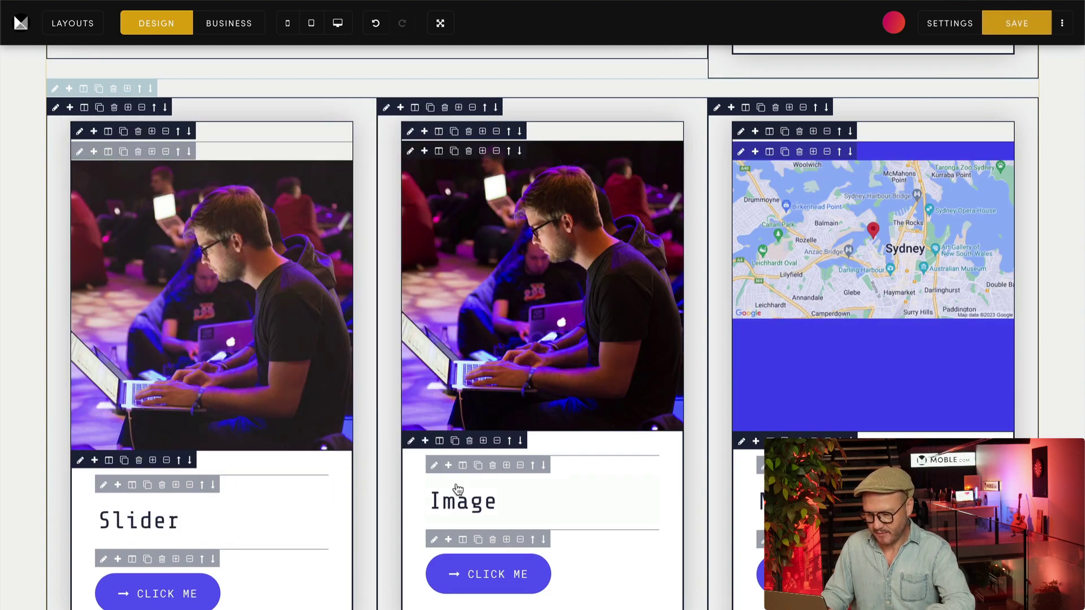
pyautogui.click(83, 90)
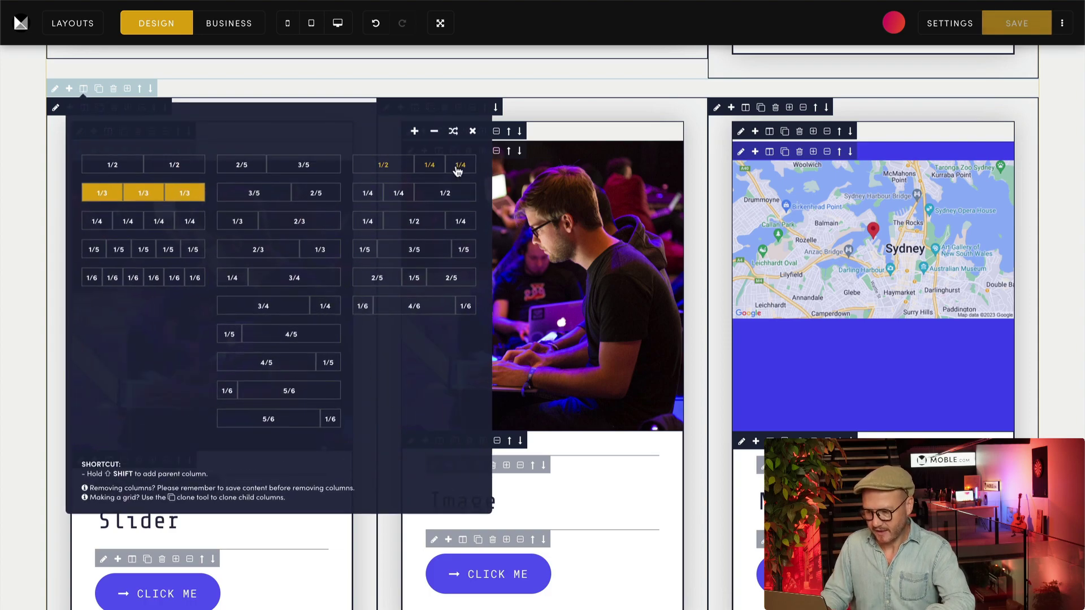
pyautogui.click(454, 132)
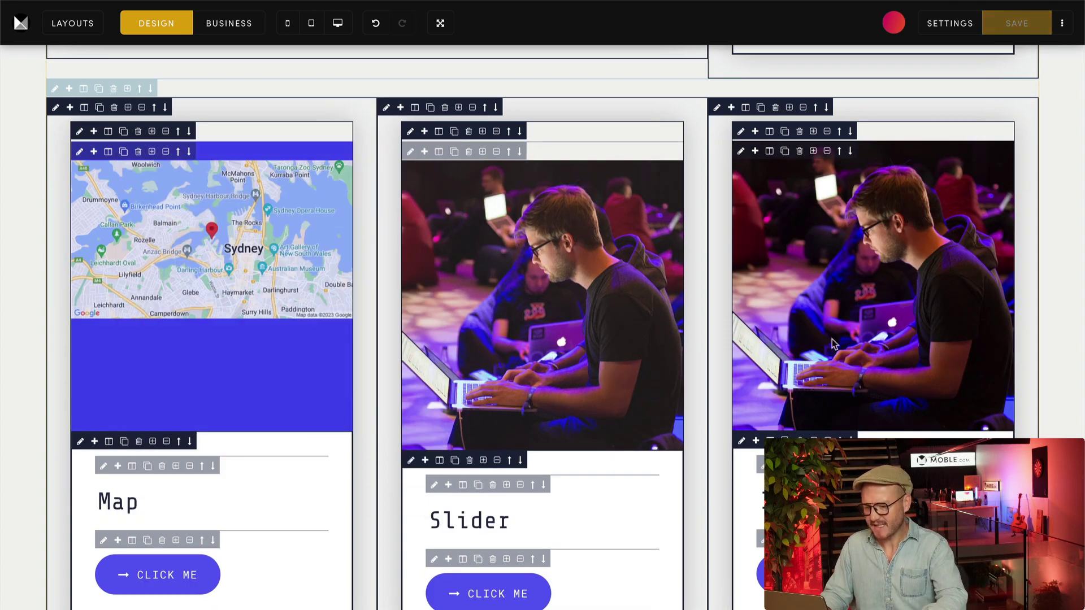
# Change the lower card row to a 2/3 and 1/3 layout and shuffle its columns to put Slider before the wide Map card.
pyautogui.scroll(1, 426, 219)
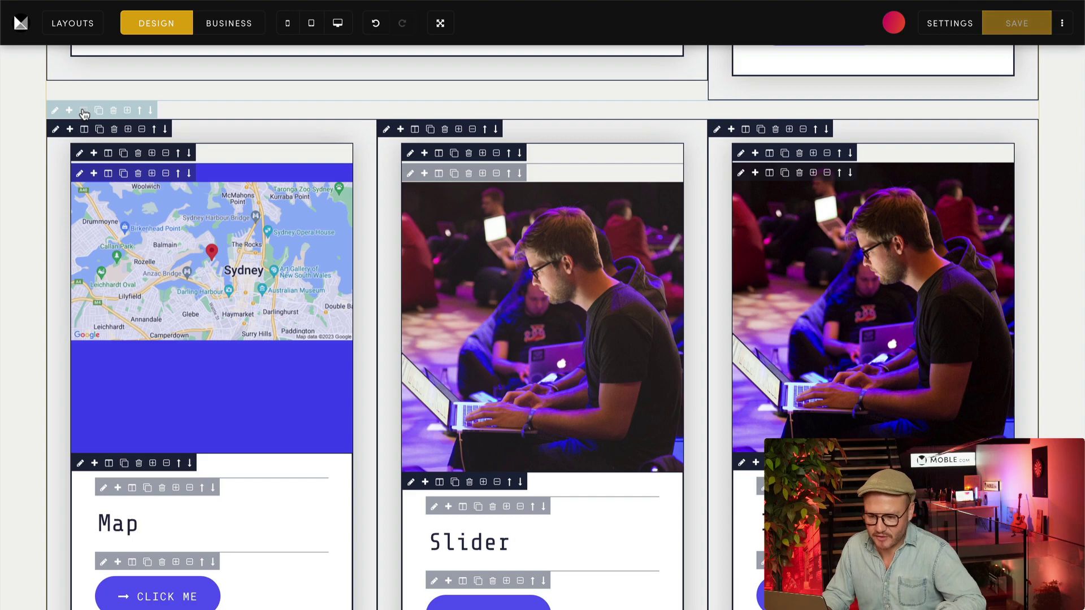
pyautogui.click(83, 111)
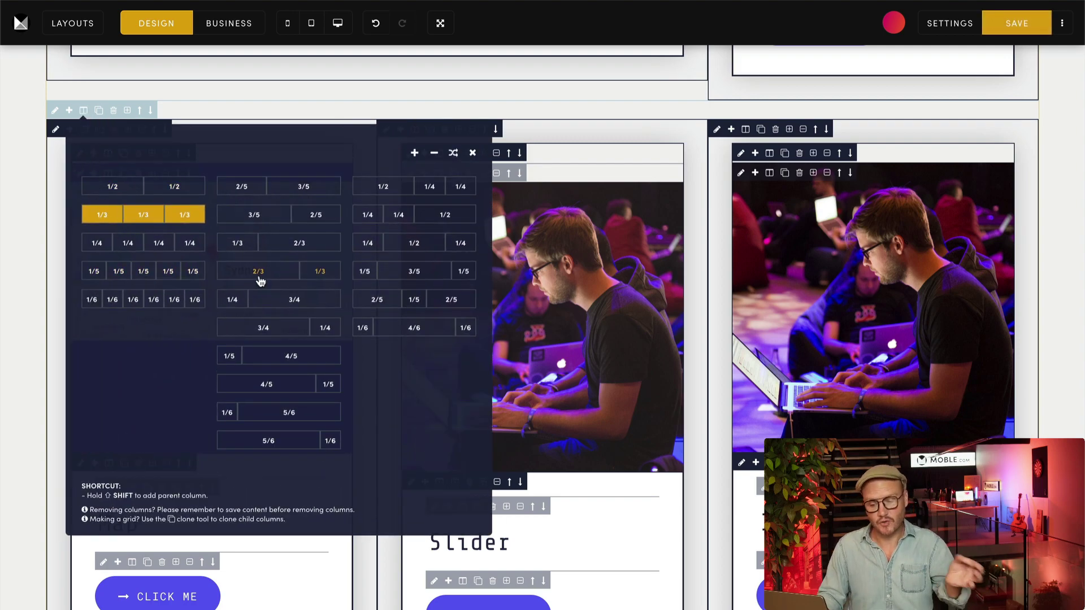
pyautogui.click(260, 281)
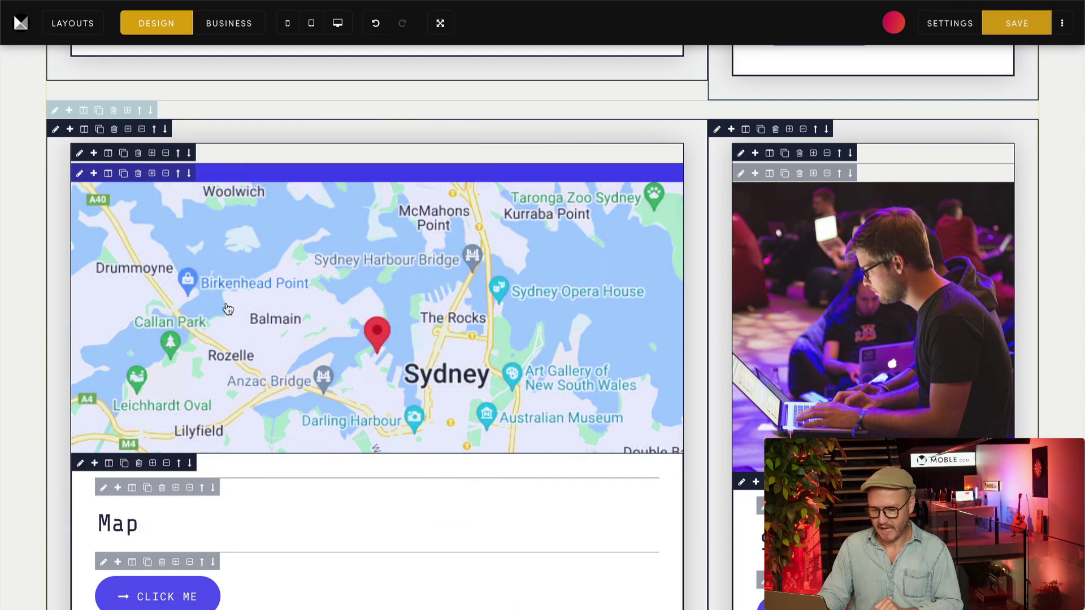
pyautogui.scroll(3, 228, 305)
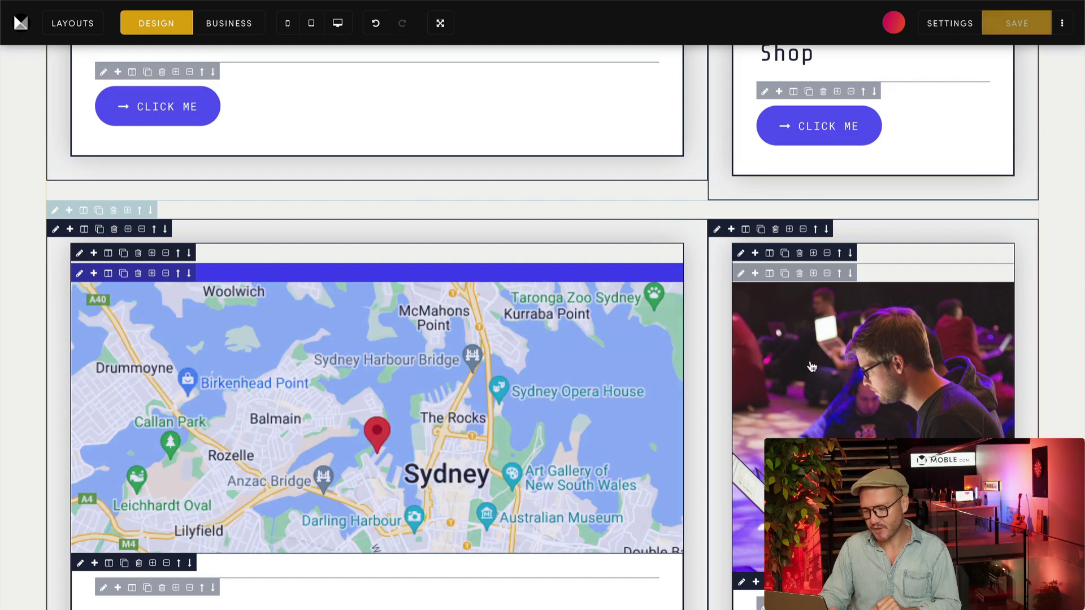
pyautogui.click(83, 211)
pyautogui.click(452, 252)
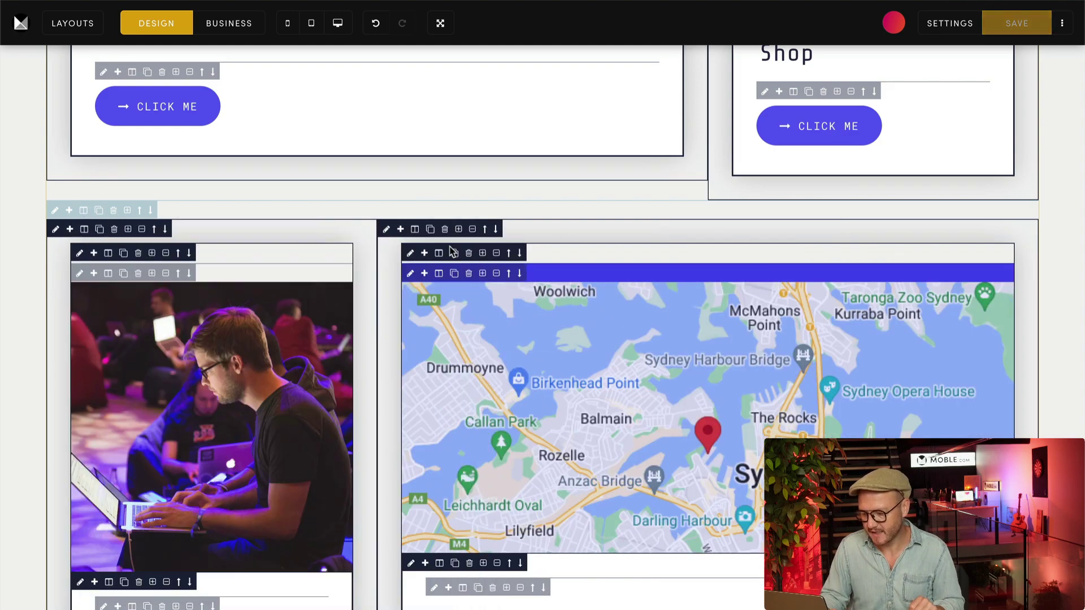
# Check both rows of the rearranged card section in the business view.
pyautogui.scroll(5, 303, 211)
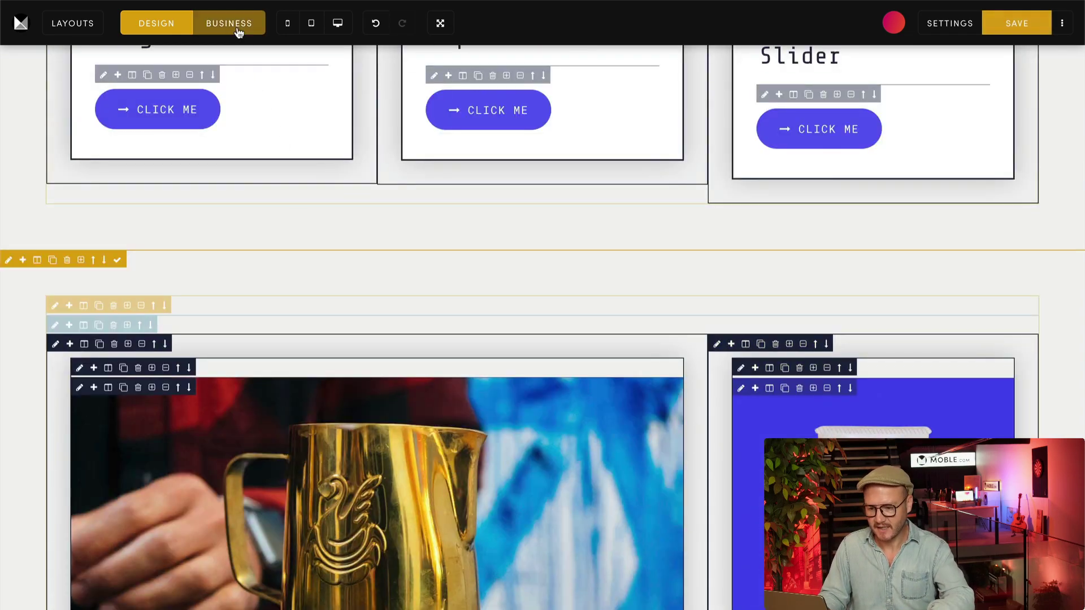
pyautogui.click(229, 23)
pyautogui.scroll(-3, 253, 332)
pyautogui.scroll(-3, 253, 332)
# Duplicate the rearranged card section and give the copy a #101232 background with an angled #484bf0 gradient.
pyautogui.scroll(7, 253, 333)
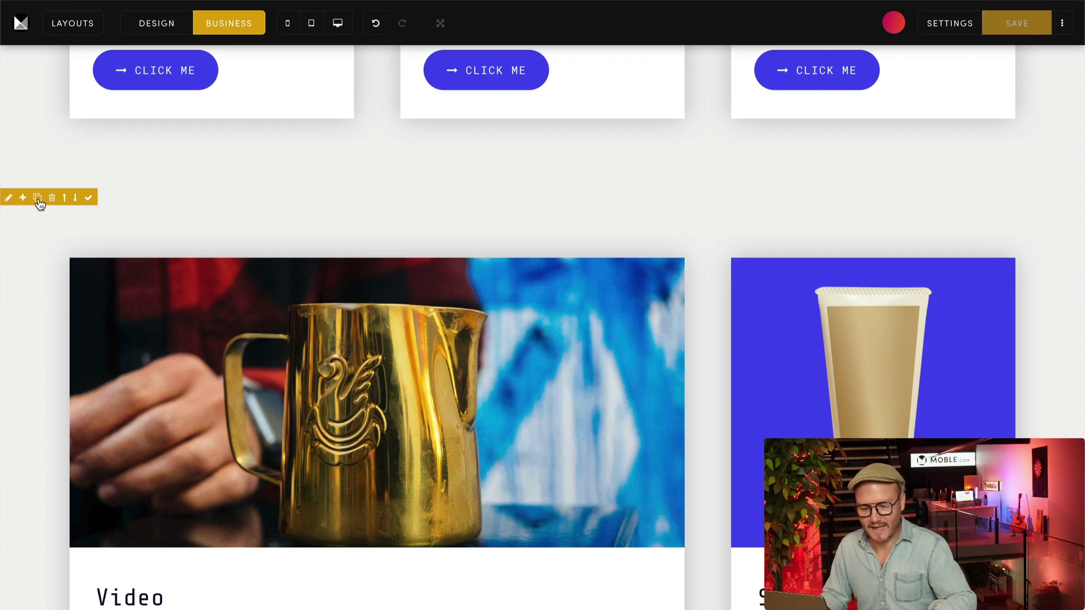
pyautogui.scroll(-10, 252, 297)
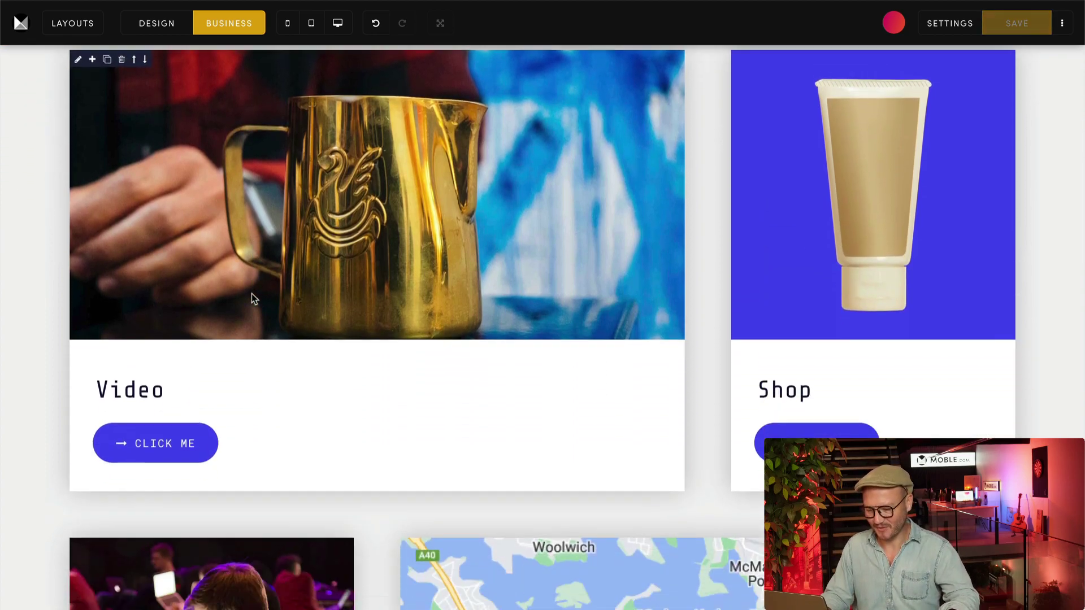
pyautogui.scroll(-3, 253, 299)
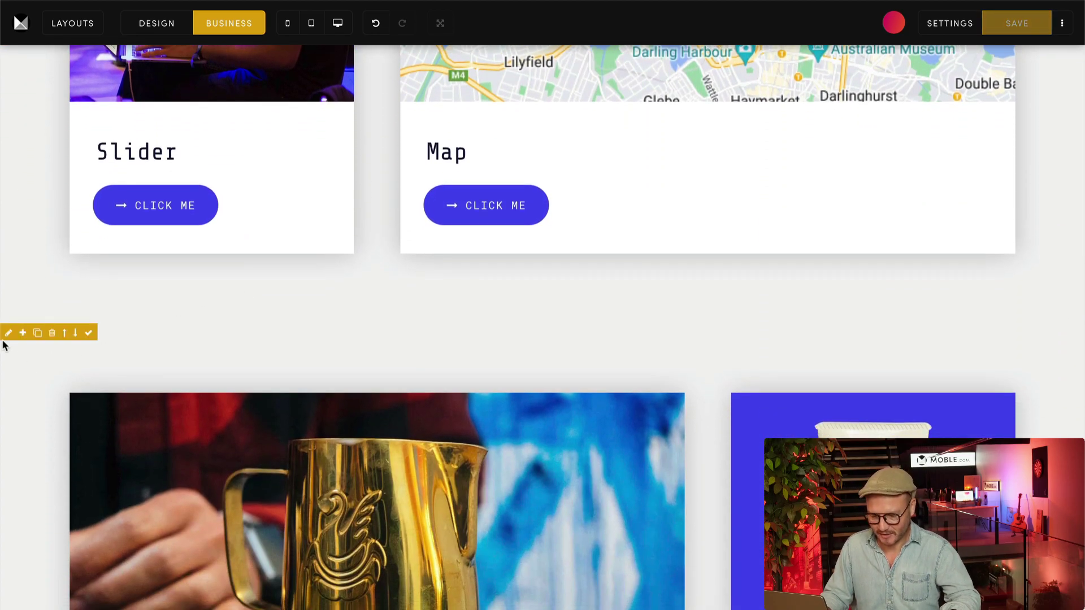
pyautogui.click(6, 335)
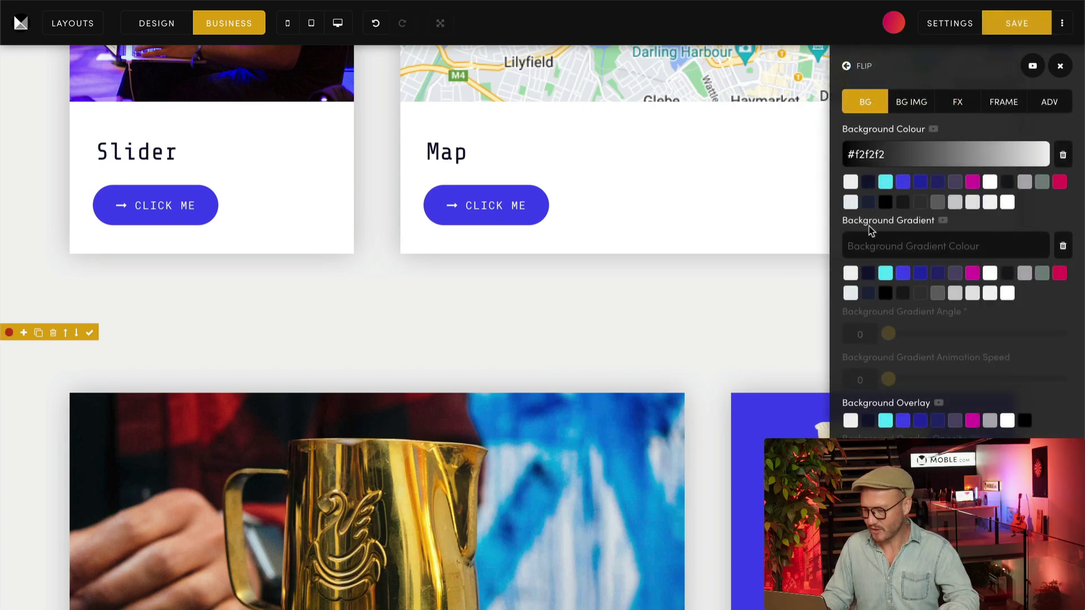
pyautogui.click(868, 181)
pyautogui.click(903, 273)
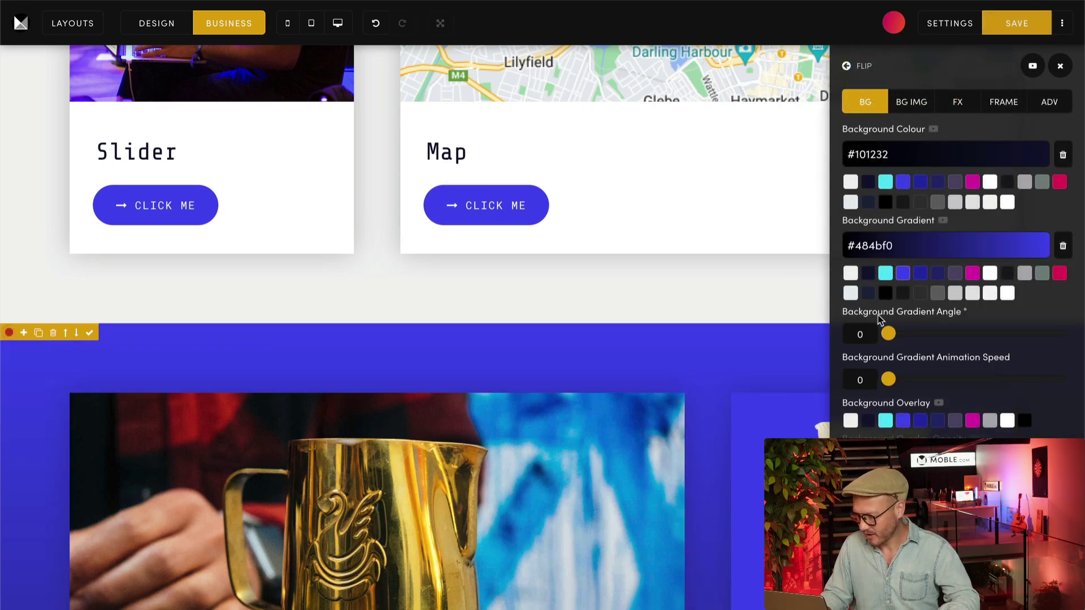
pyautogui.click(855, 334)
pyautogui.write('13')
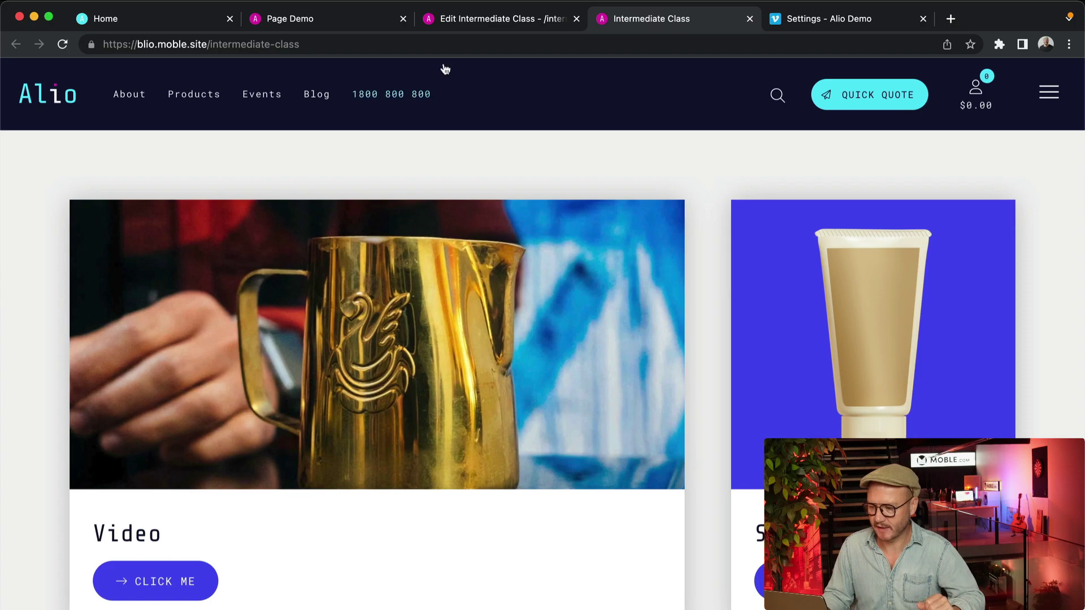
# Return to the Edit Intermediate Class tab and review how the card sections stack in the mobile preview.
pyautogui.click(488, 21)
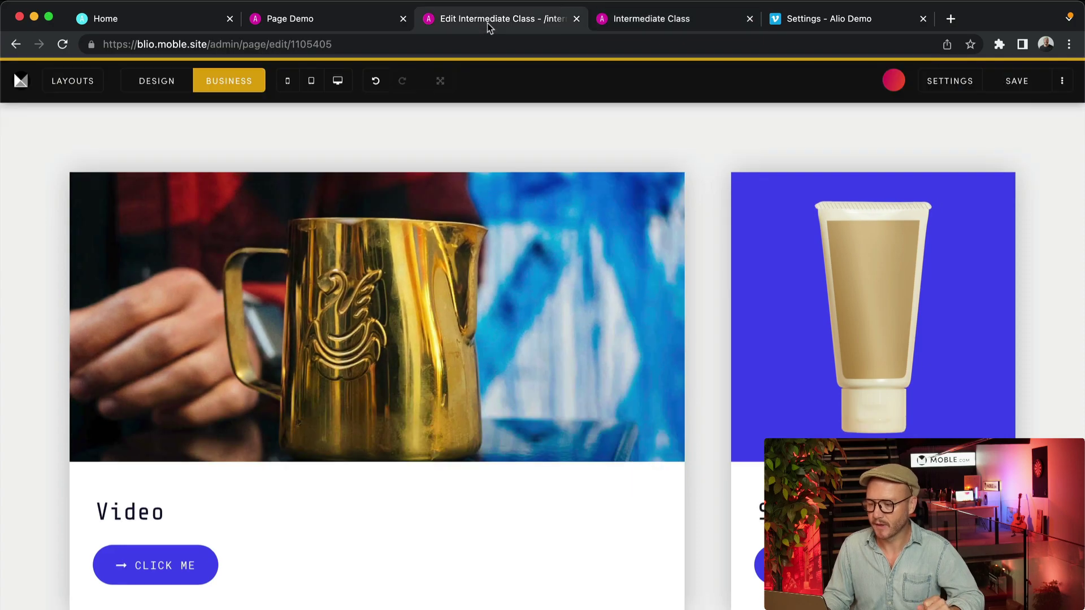
pyautogui.moveTo(362, 130)
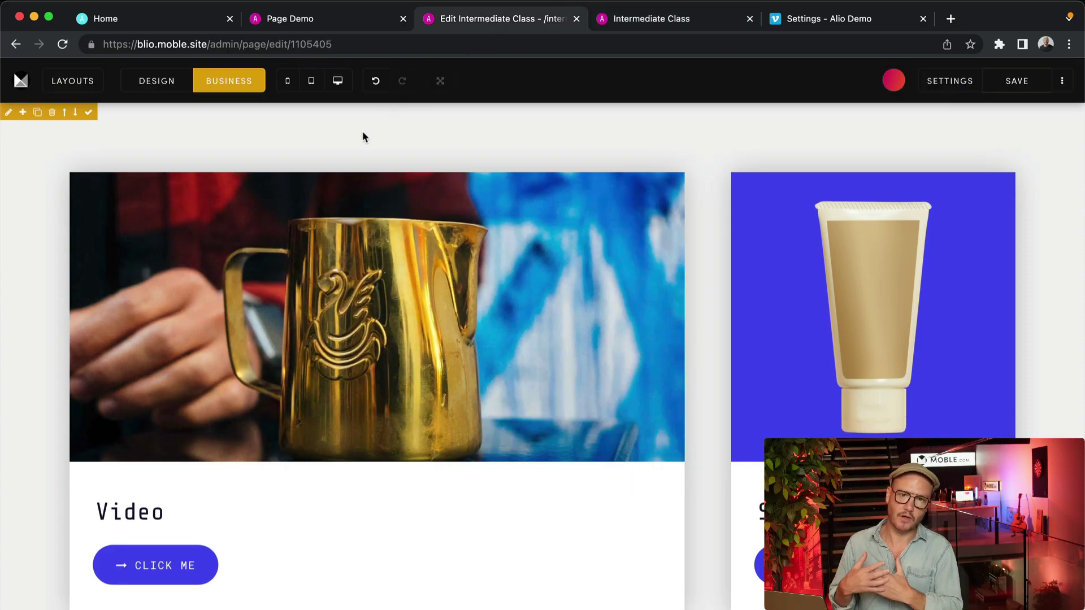
pyautogui.click(287, 81)
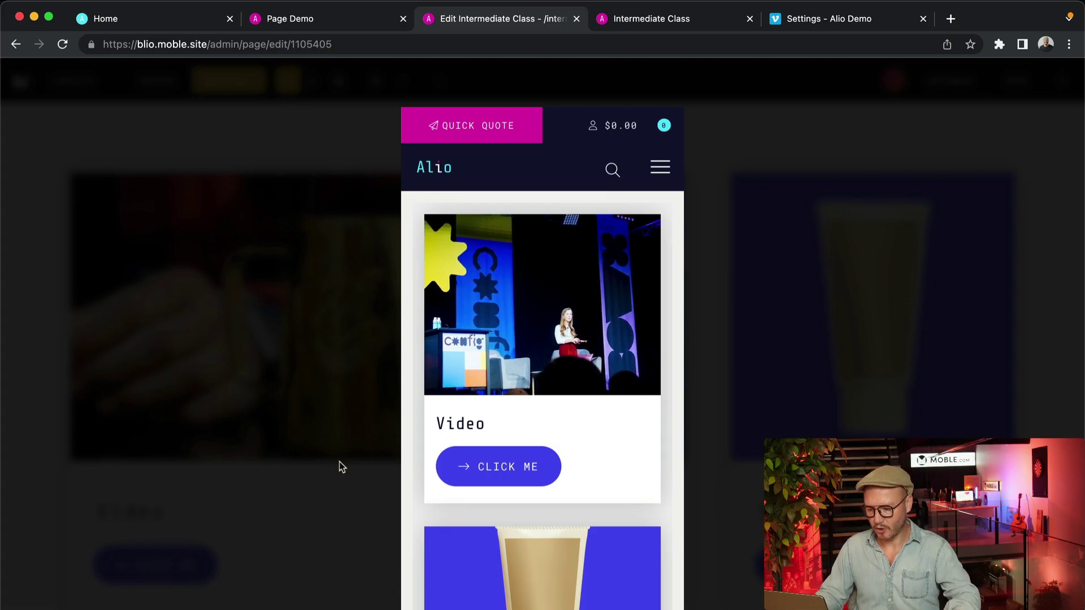
pyautogui.scroll(-8, 407, 496)
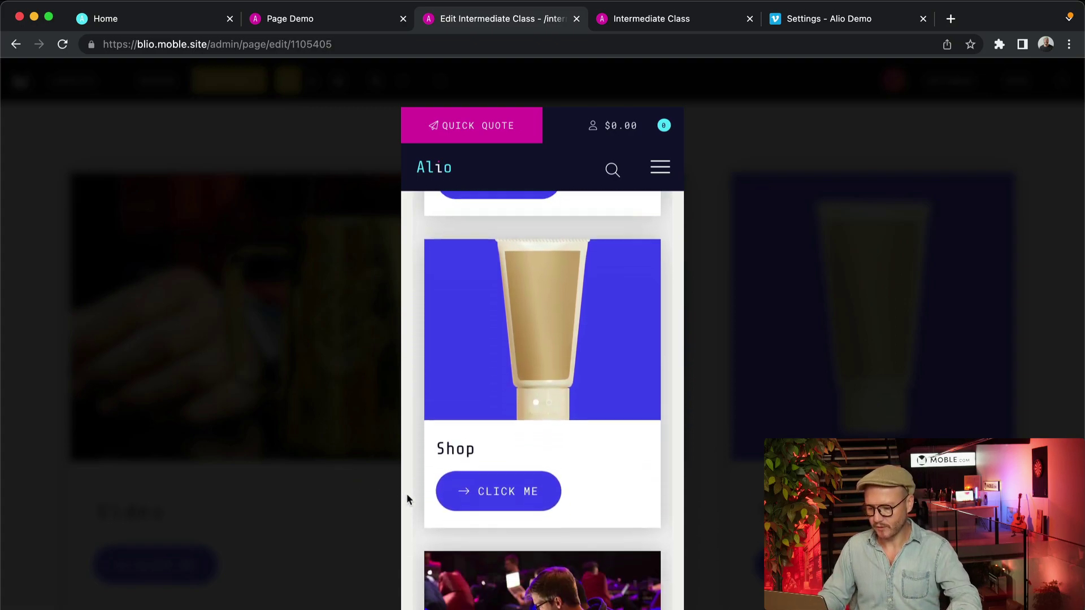
pyautogui.scroll(-12, 407, 496)
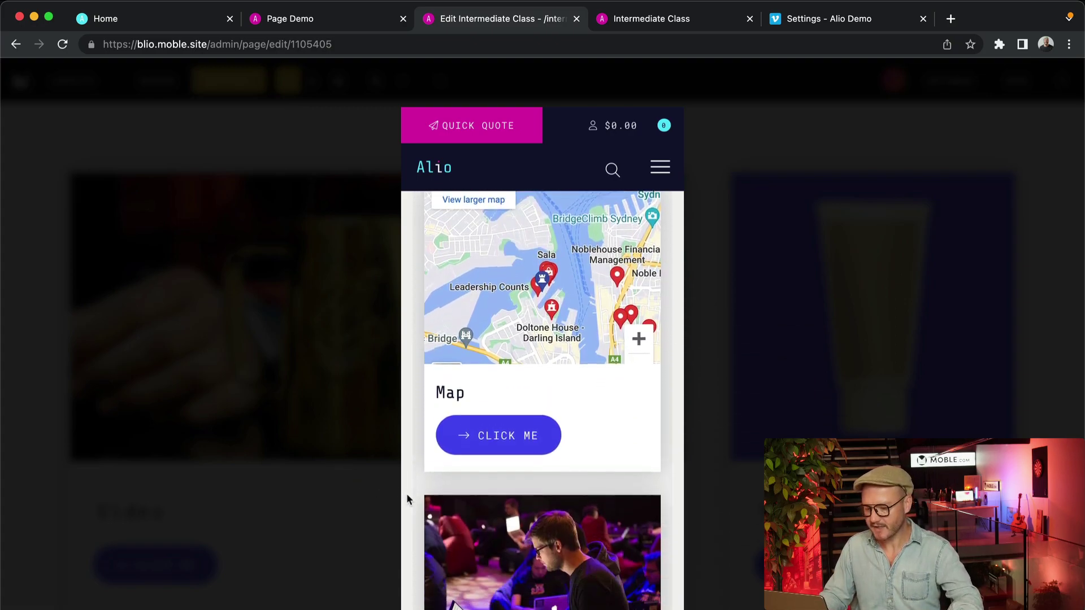
pyautogui.scroll(-10, 408, 498)
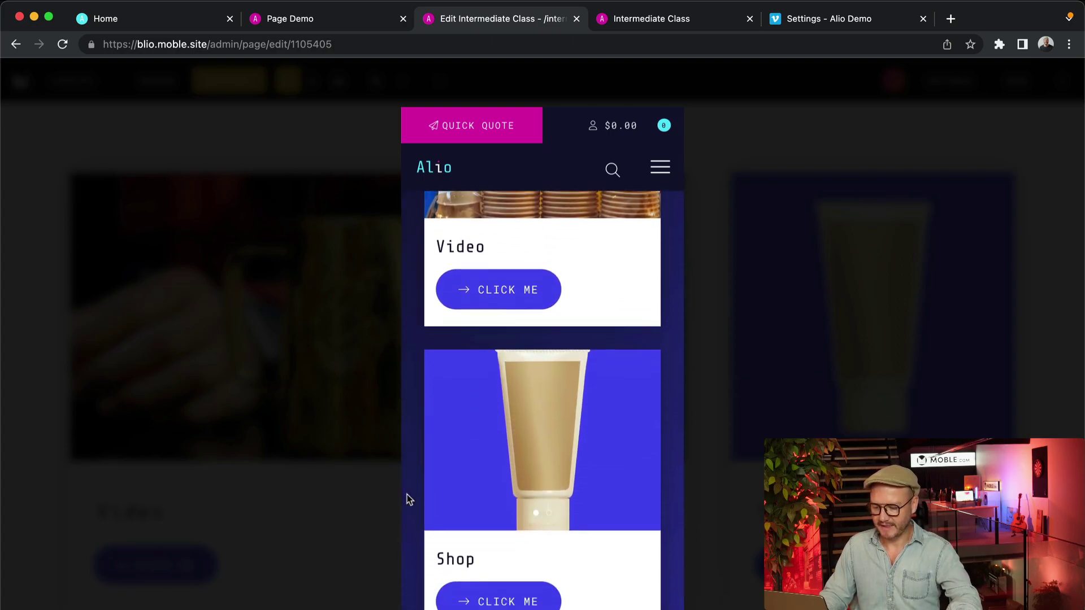
pyautogui.scroll(-8, 408, 499)
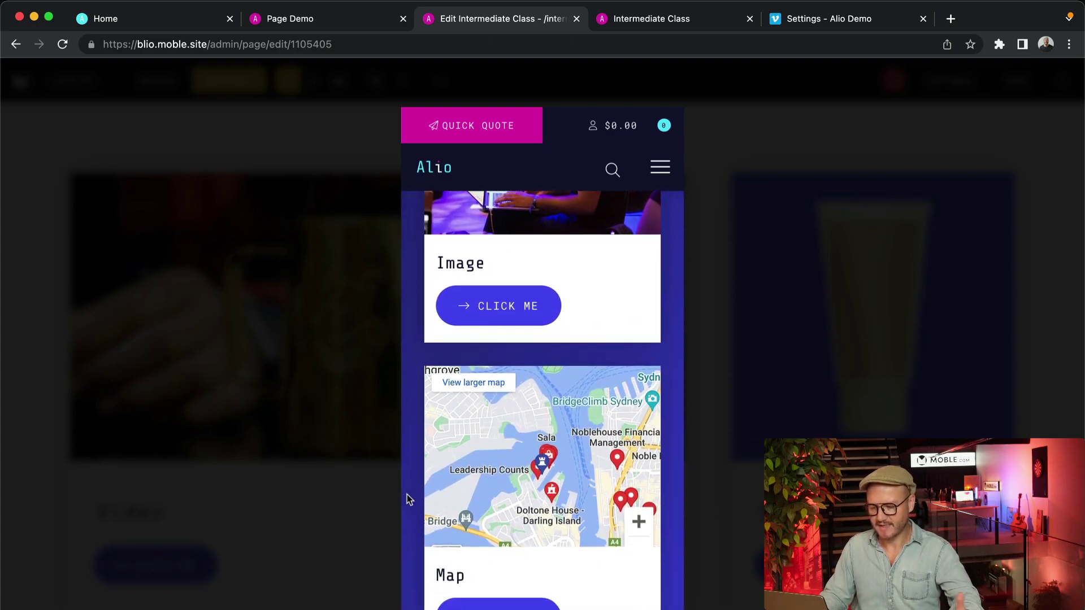
pyautogui.click(373, 494)
# Save the light-background card section at the start of the page as a layout named "Grid Light".
pyautogui.scroll(-8, 364, 291)
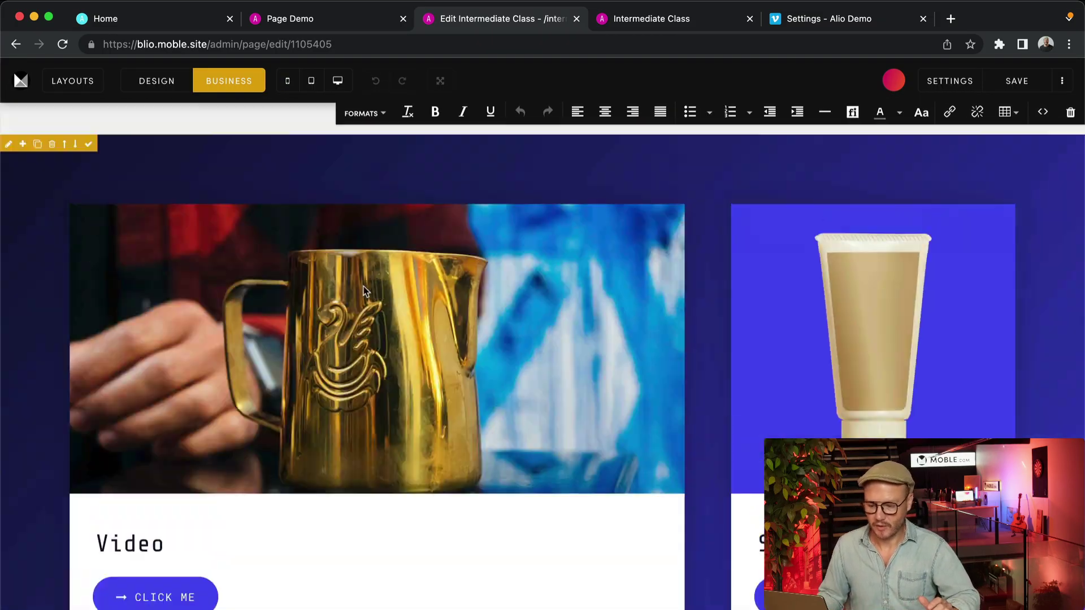
pyautogui.scroll(-15, 364, 291)
pyautogui.scroll(3, 364, 291)
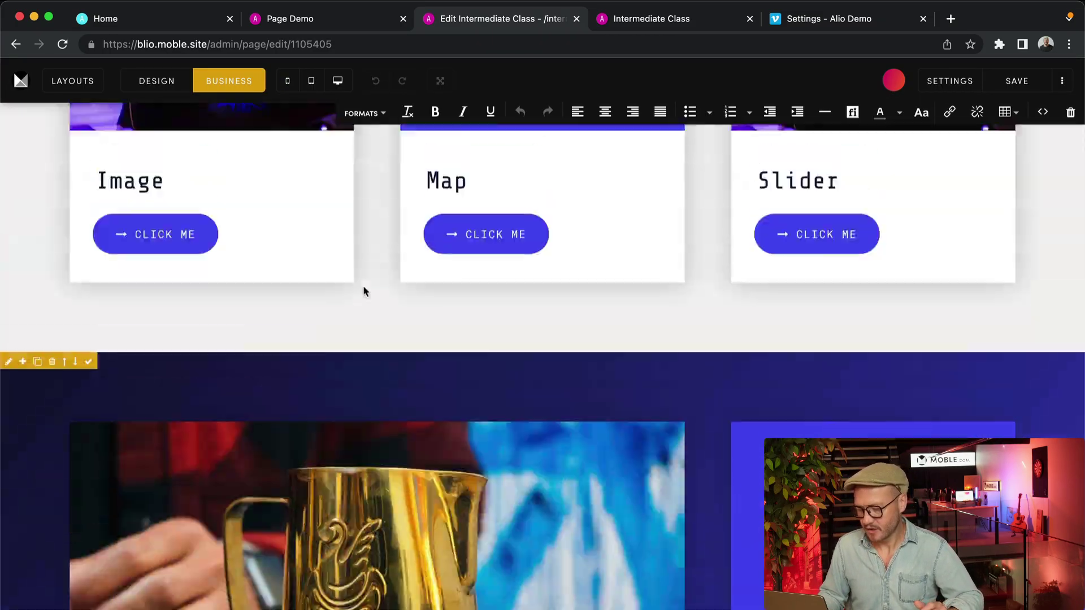
pyautogui.scroll(-5, 364, 289)
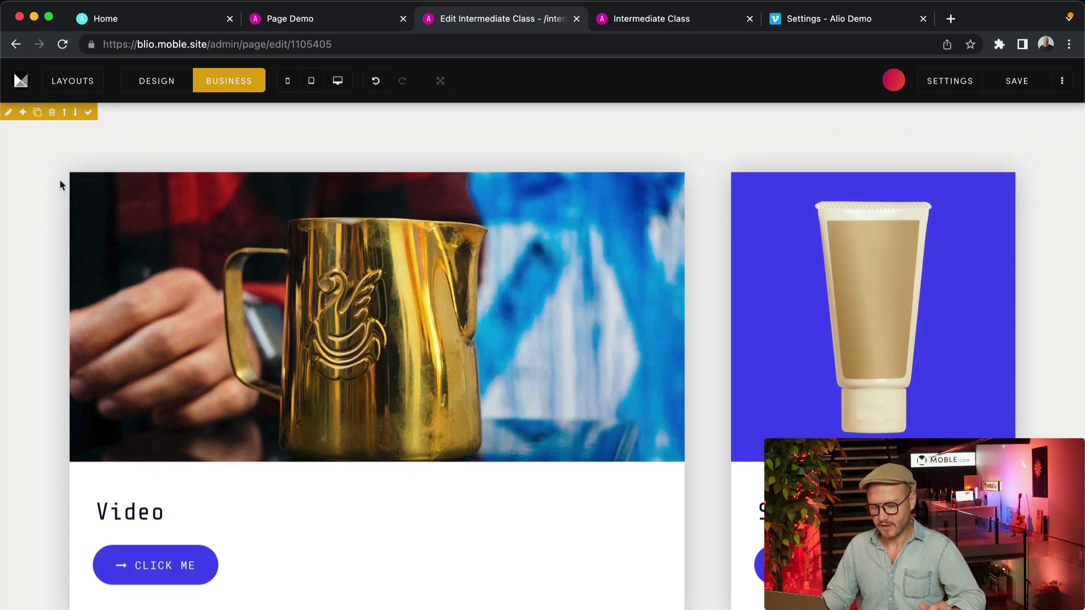
pyautogui.scroll(-3, 39, 296)
pyautogui.scroll(3, 40, 296)
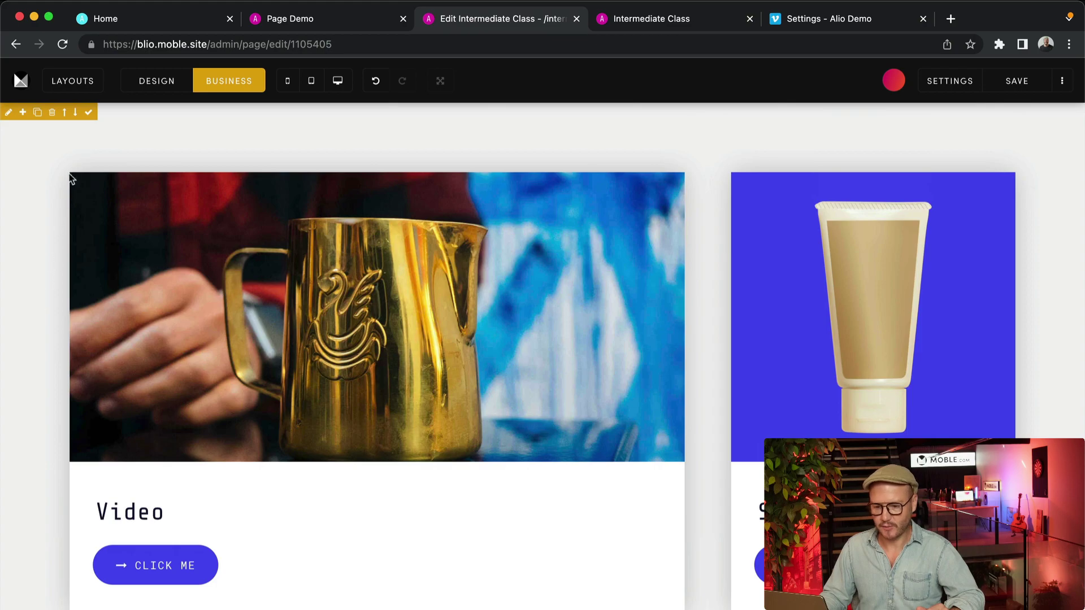
pyautogui.click(89, 114)
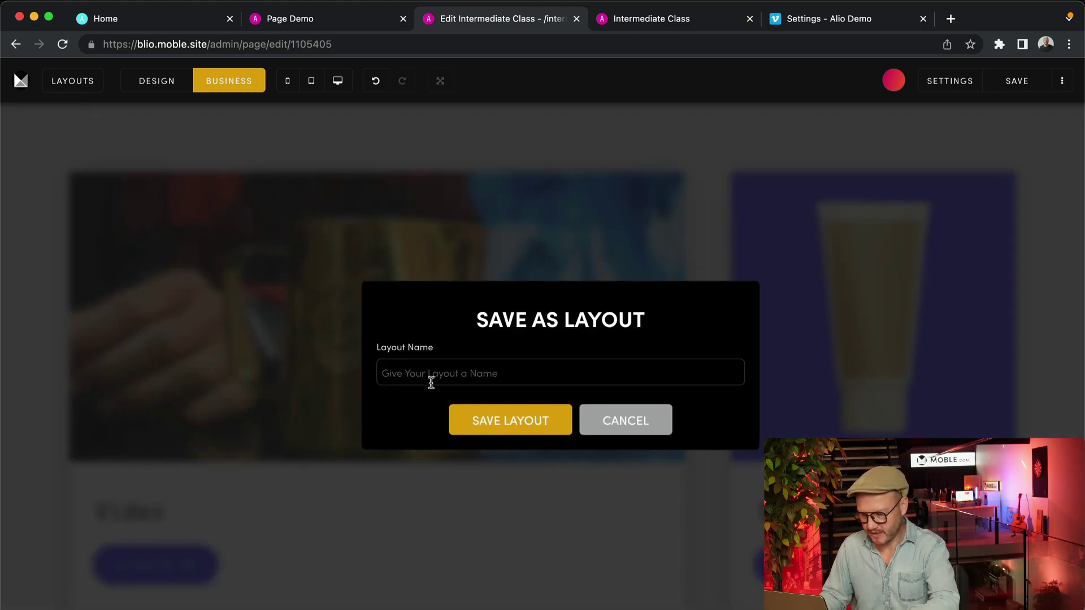
pyautogui.write('Grid Light')
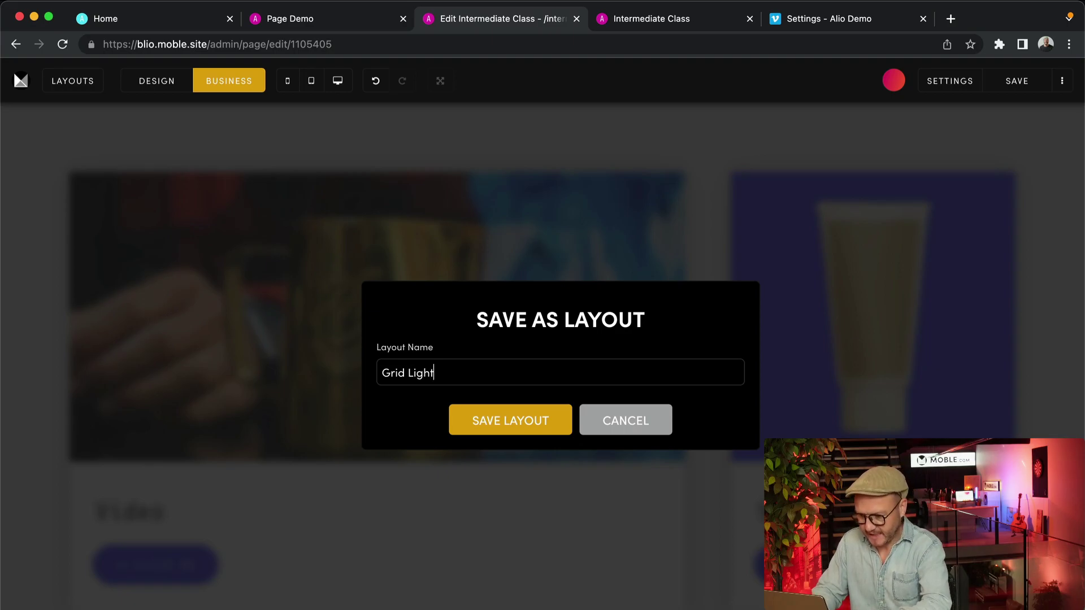
pyautogui.click(480, 420)
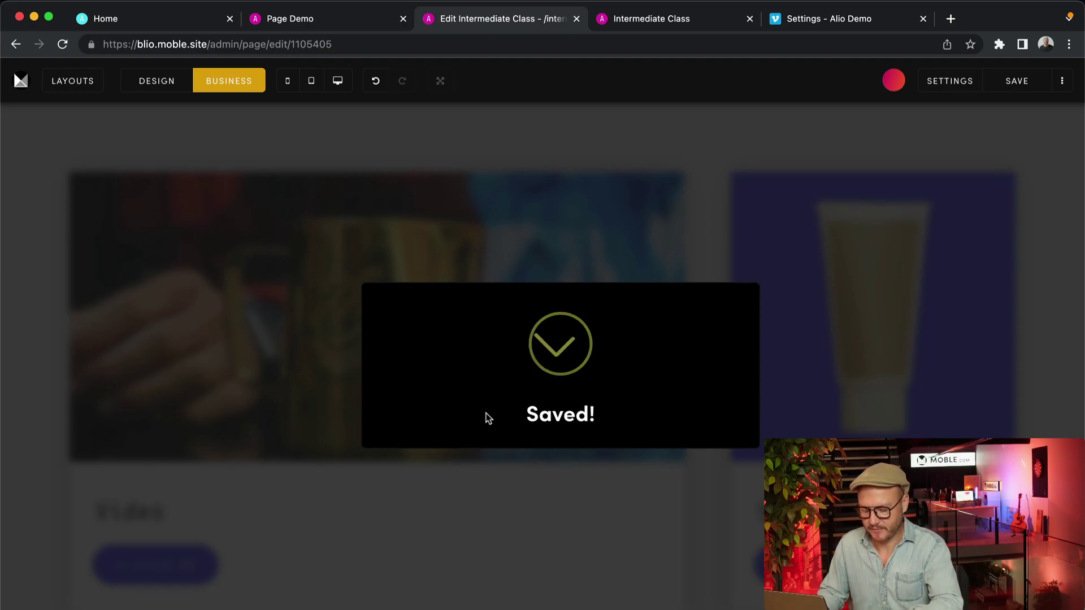
# Save the dark gradient card section below the light one as a layout named "Grid Dark".
pyautogui.press('ctrl+super+f')
pyautogui.scroll(-10, 49, 487)
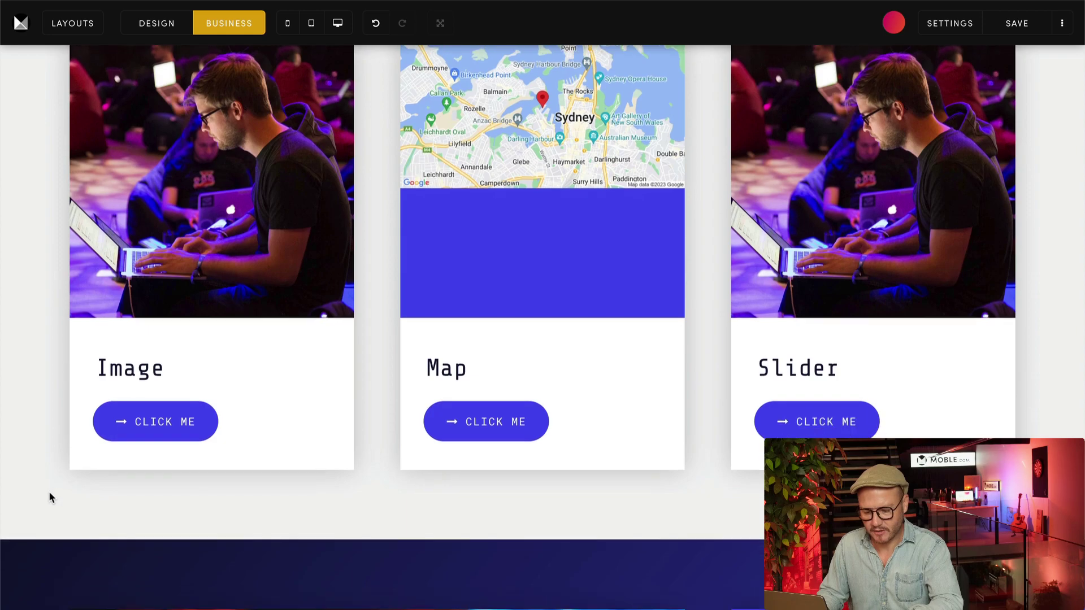
pyautogui.scroll(-3, 49, 493)
pyautogui.click(88, 415)
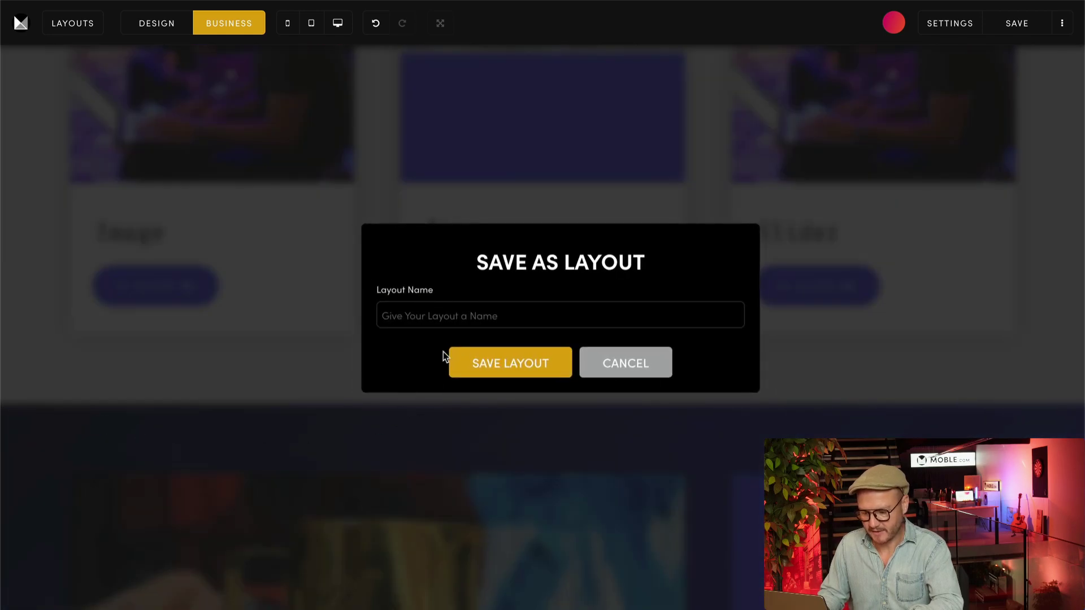
pyautogui.write('Grid Dark')
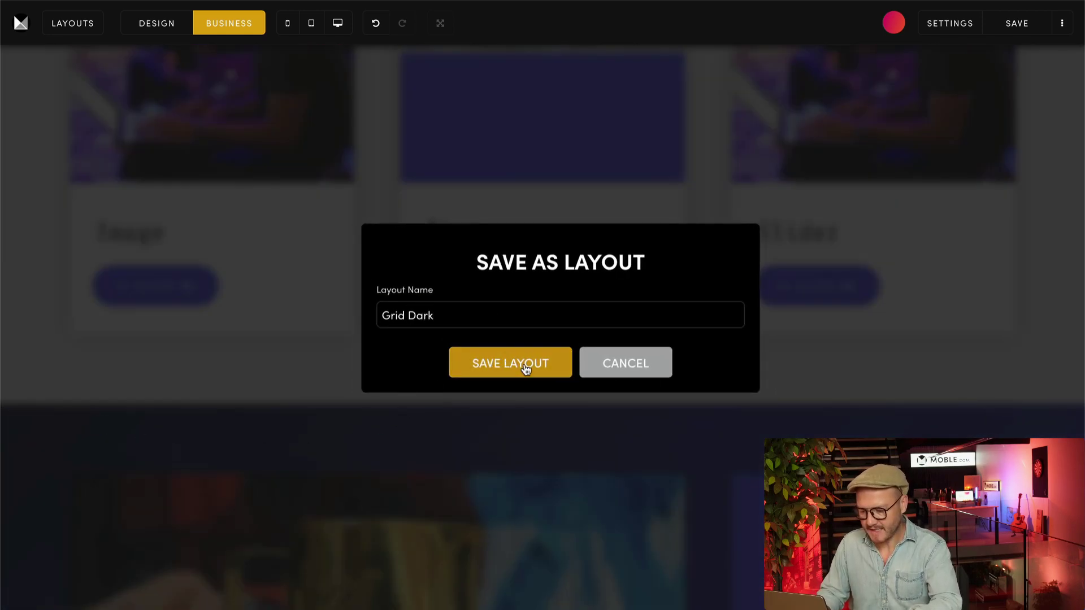
pyautogui.click(526, 369)
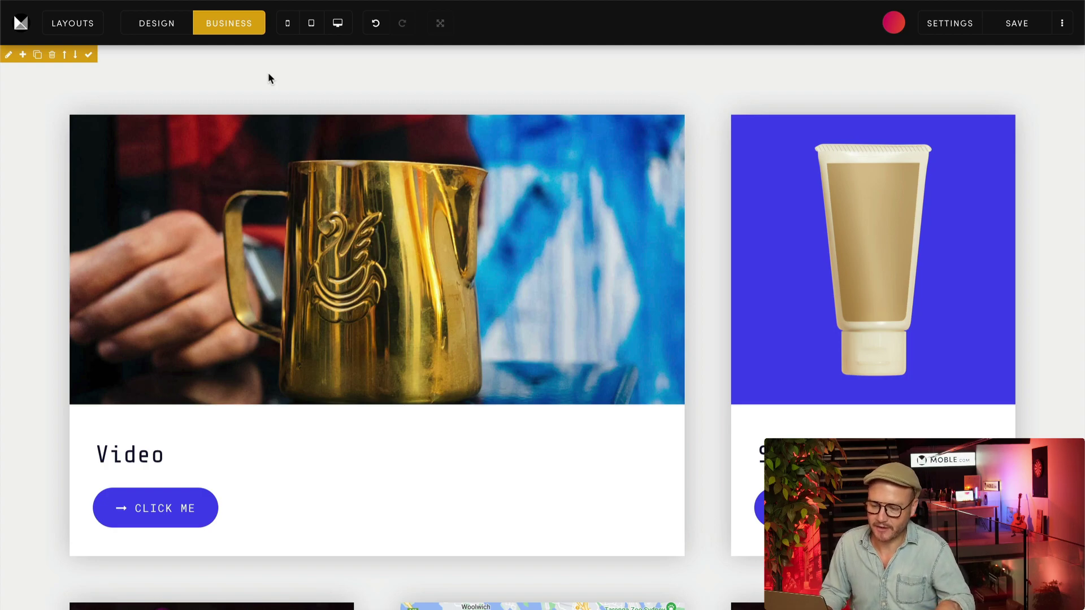
# Hard-refresh the page editor and check the Blio theme's layout library for the saved Grid Light and Grid Dark layouts.
pyautogui.click(97, 28)
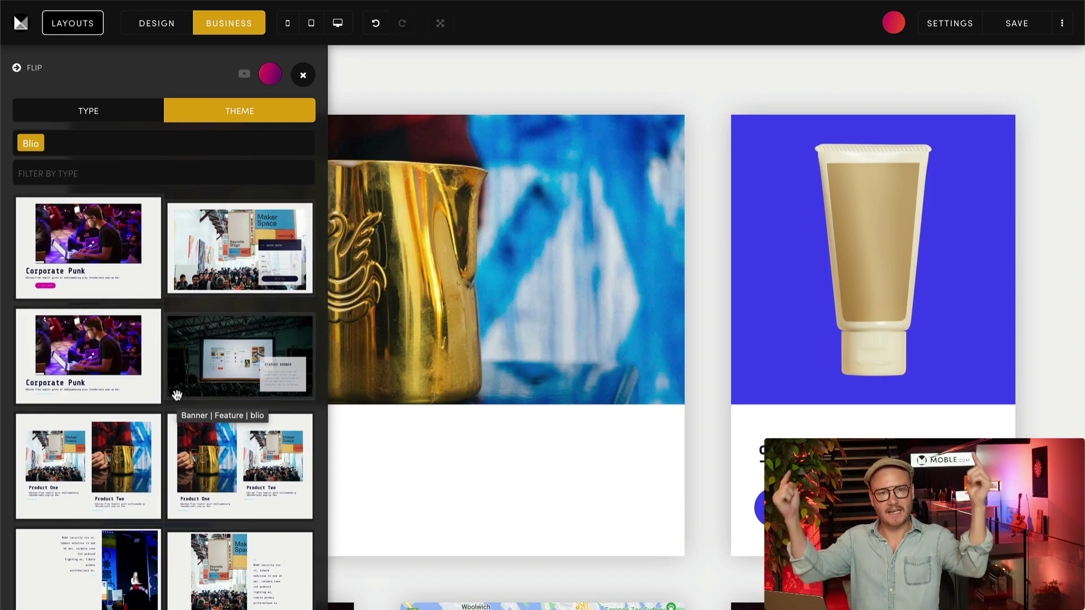
pyautogui.click(303, 75)
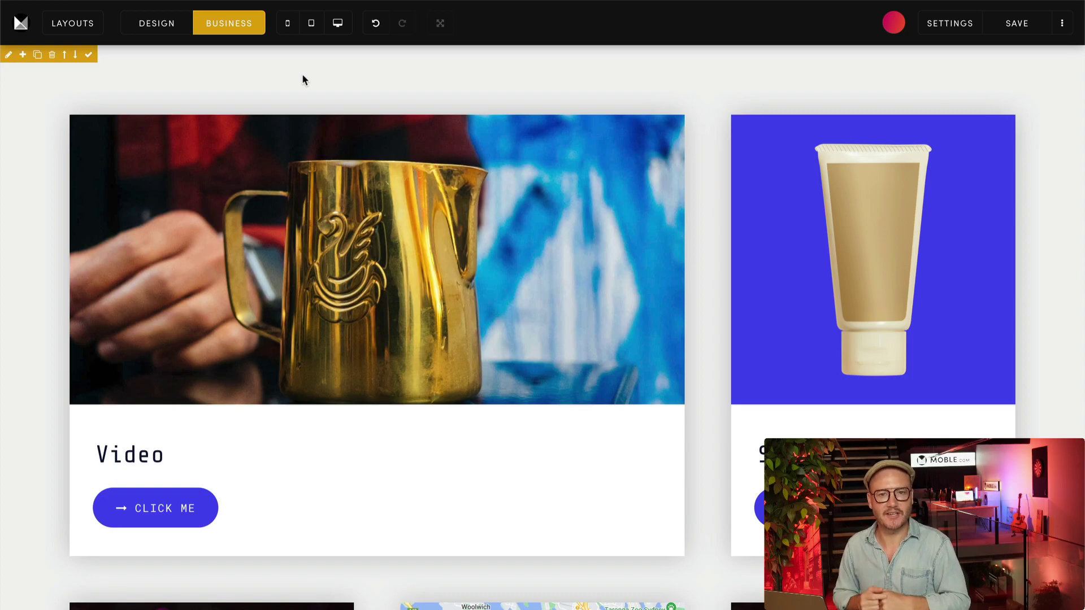
pyautogui.press('super+ctrl+f')
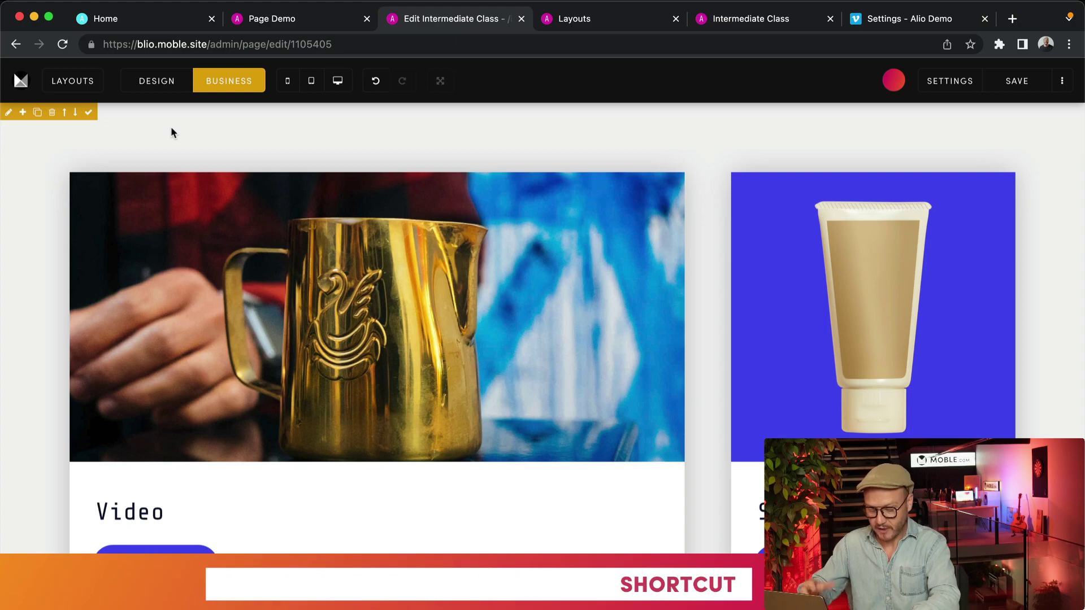
pyautogui.press('super+shift+r')
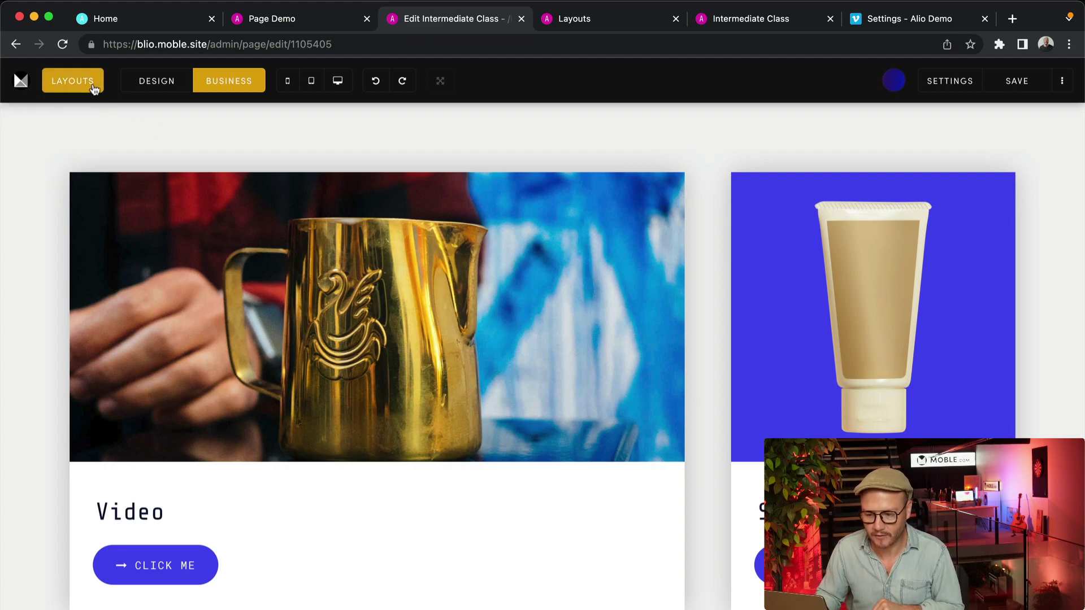
pyautogui.click(72, 81)
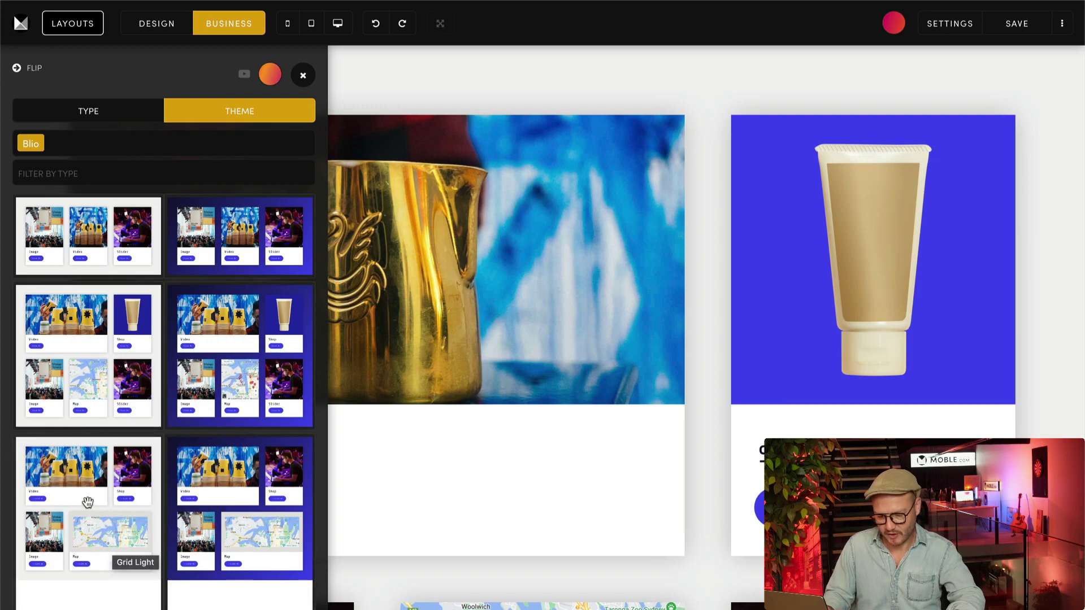
pyautogui.scroll(-3, 306, 497)
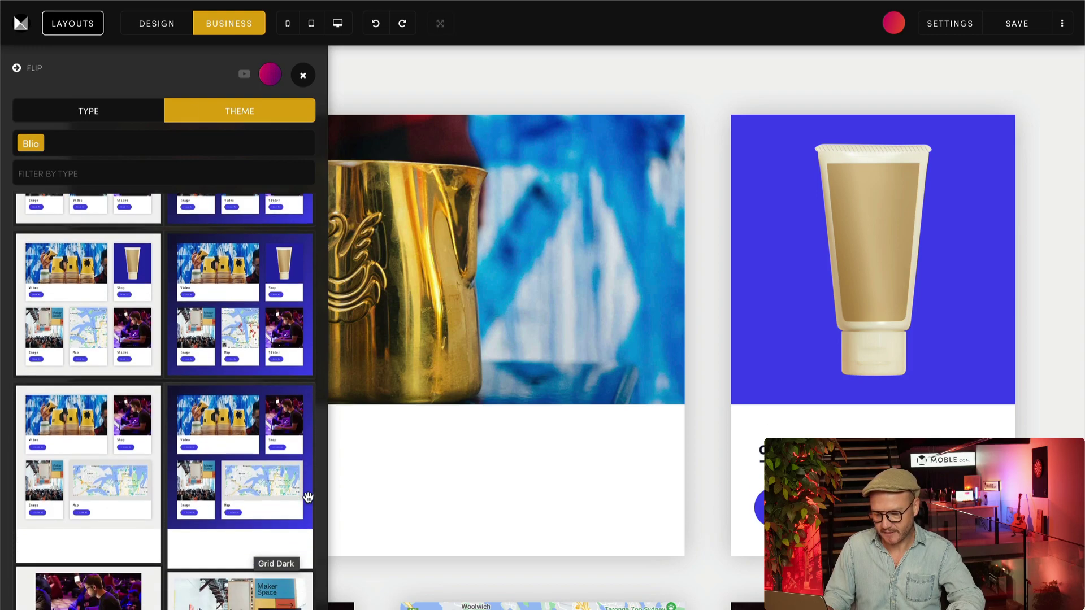
pyautogui.scroll(4, 307, 497)
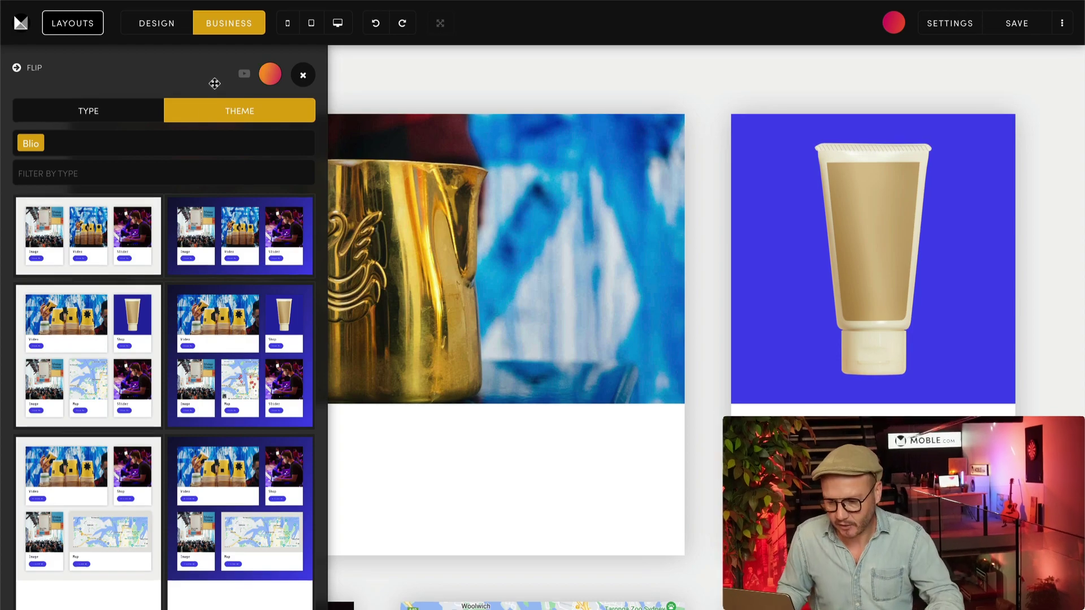
# Review the bot-assisted option for saving the whole page as a layout and look over the page's card sections.
pyautogui.click(269, 75)
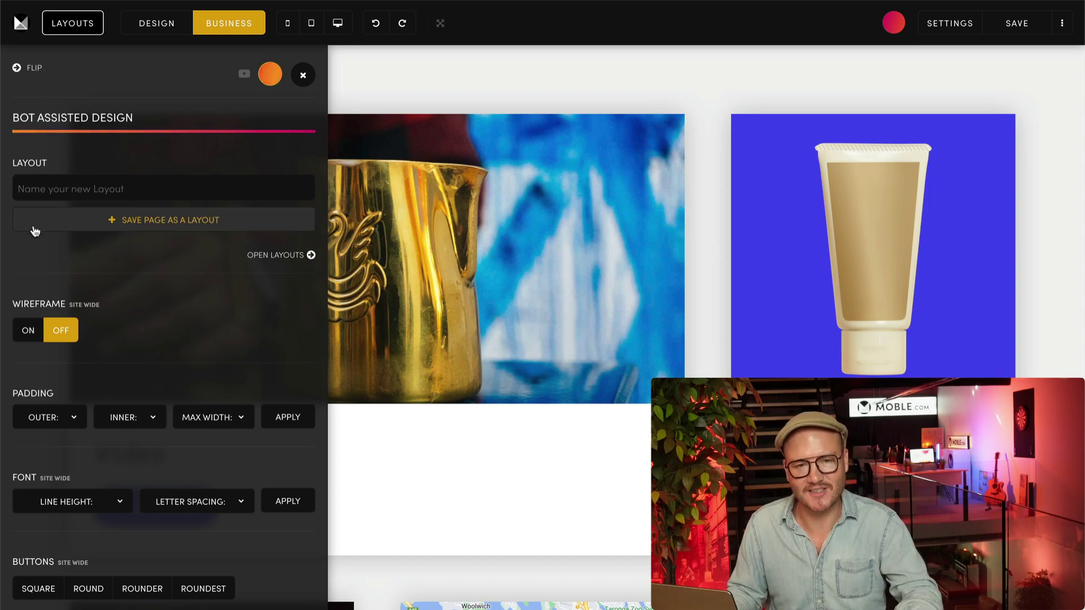
pyautogui.click(302, 76)
pyautogui.scroll(-20, 350, 215)
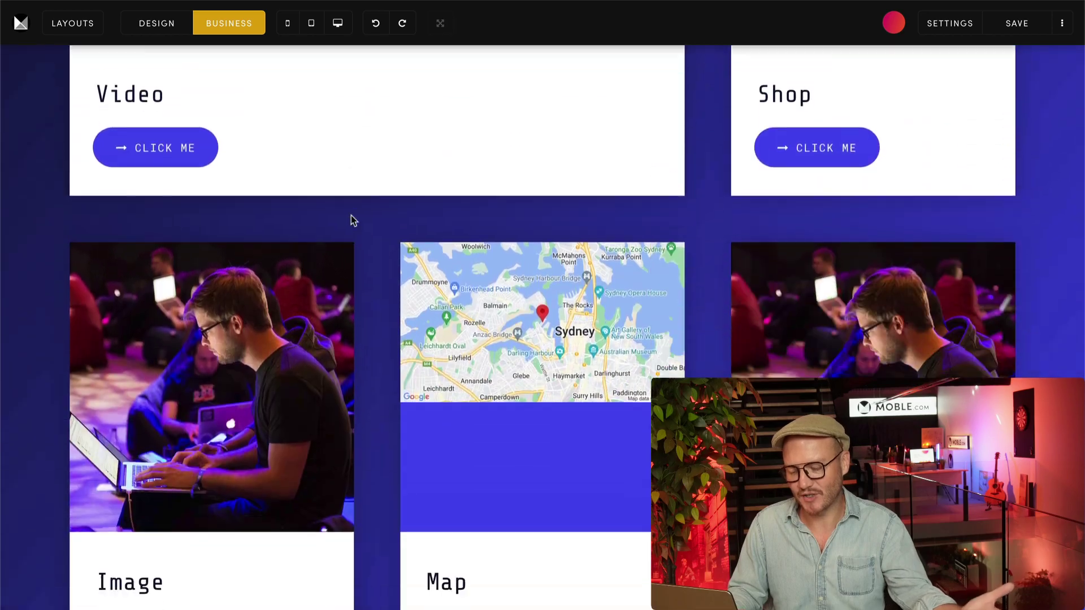
pyautogui.scroll(-20, 351, 218)
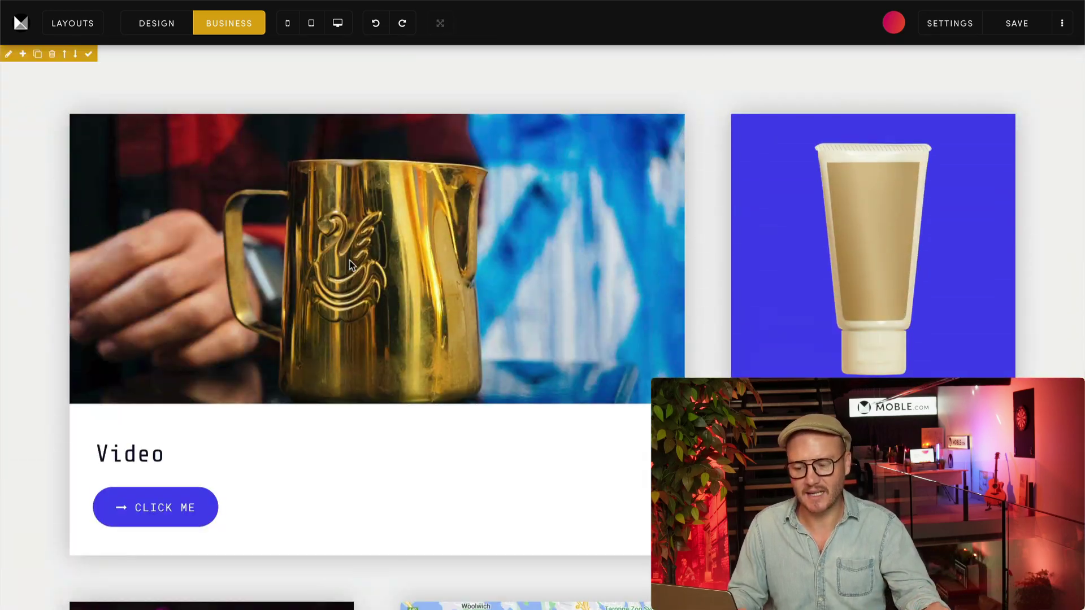
pyautogui.click(73, 22)
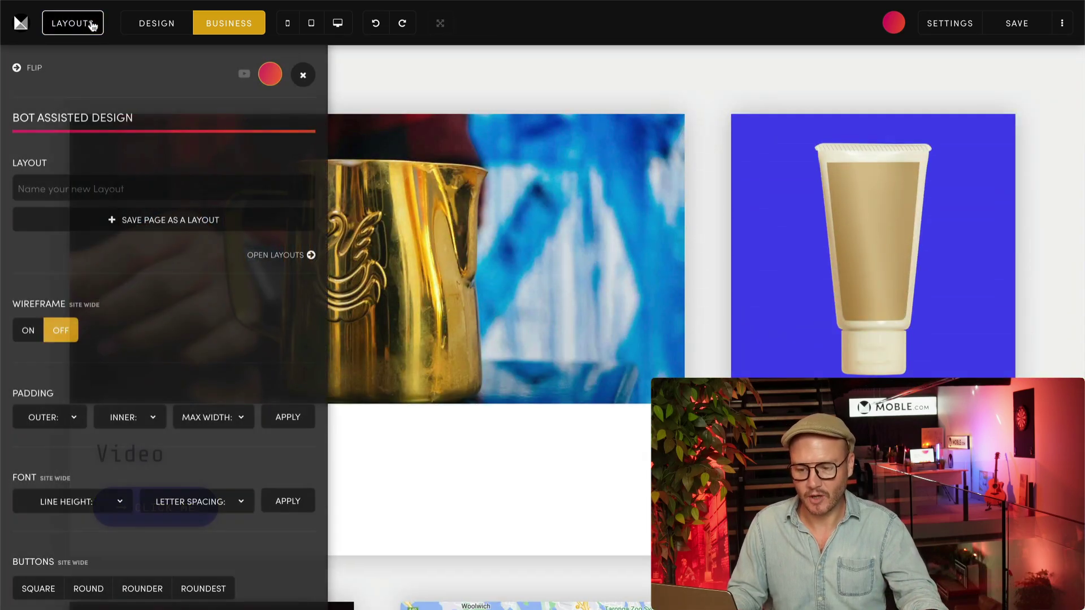
pyautogui.click(303, 75)
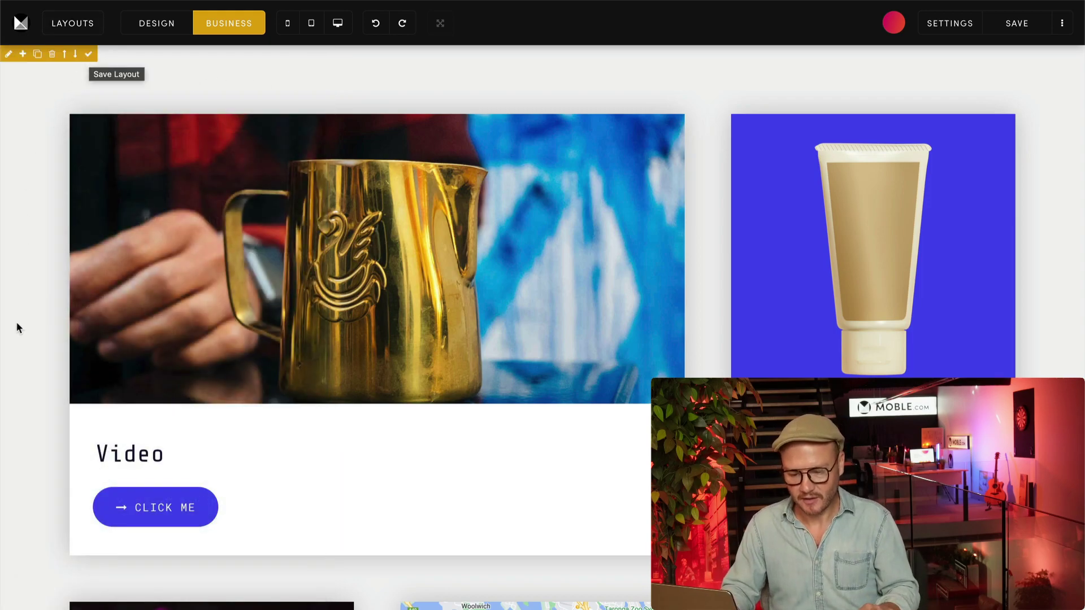
pyautogui.scroll(-3, 16, 321)
pyautogui.scroll(3, 17, 327)
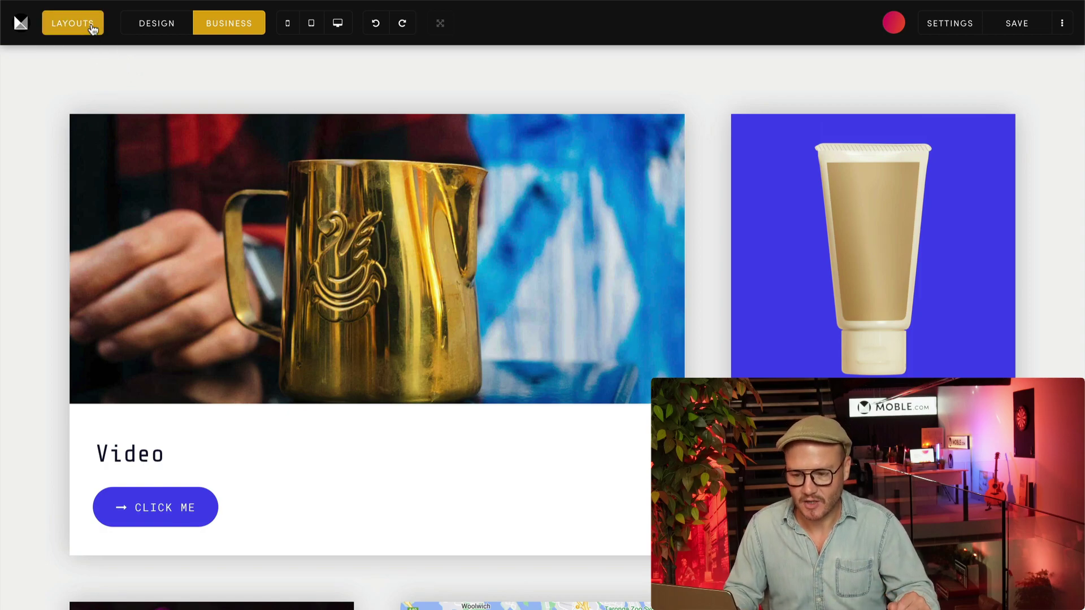
# Open the site's Layouts list and review the saved layouts' names, thumbnails and sort order.
pyautogui.click(72, 23)
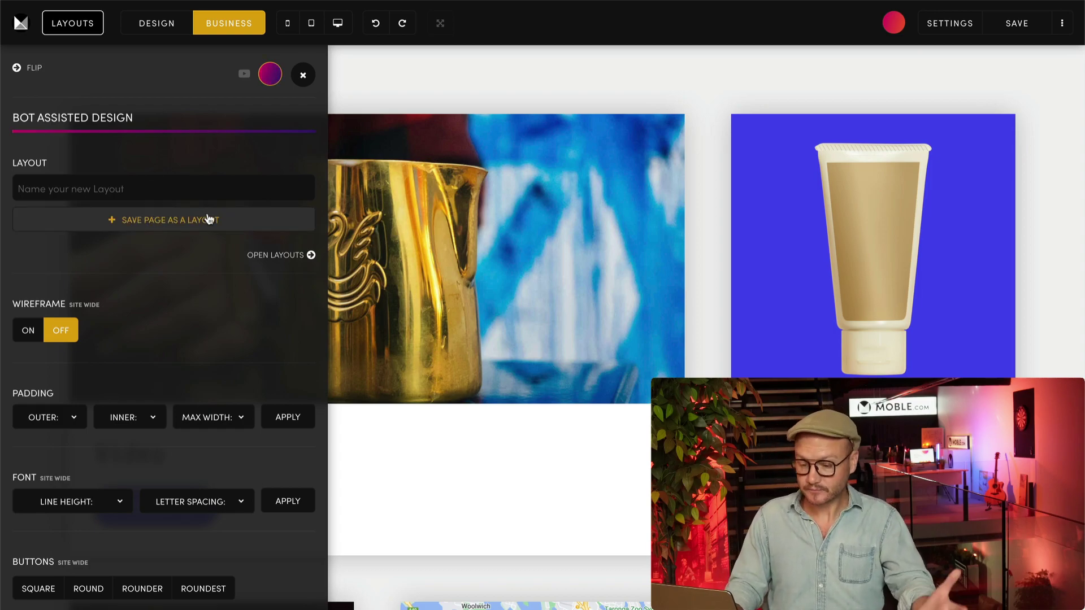
pyautogui.click(278, 257)
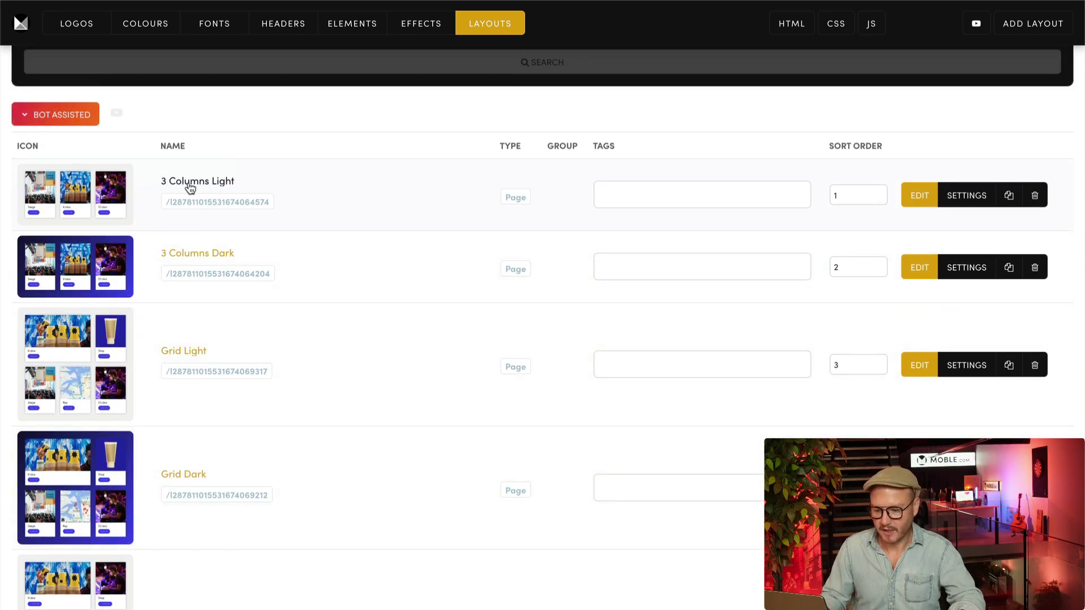
pyautogui.scroll(-2, 371, 270)
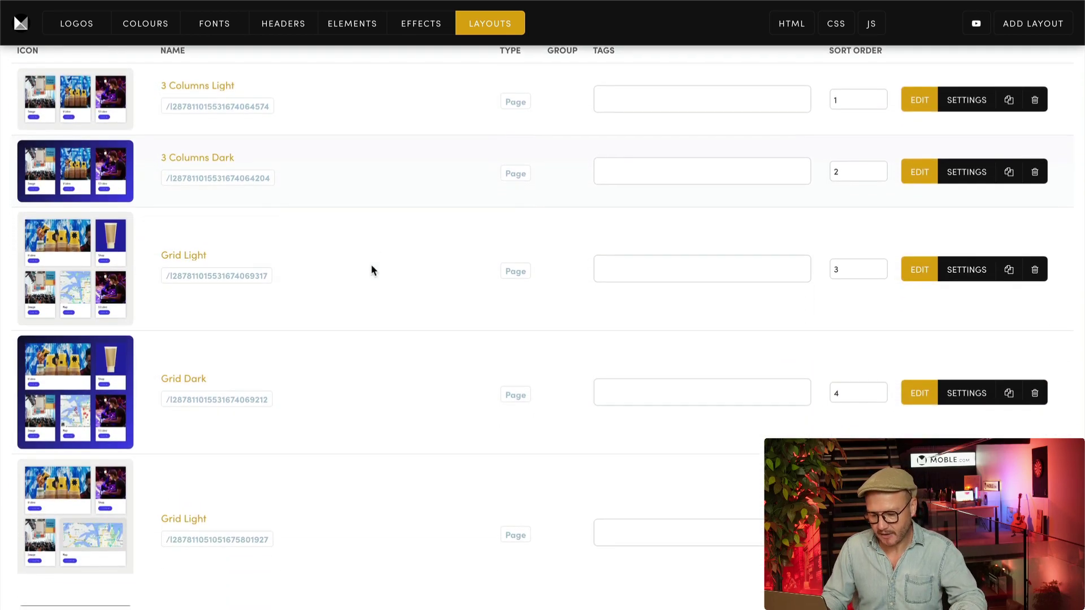
pyautogui.scroll(4, 370, 270)
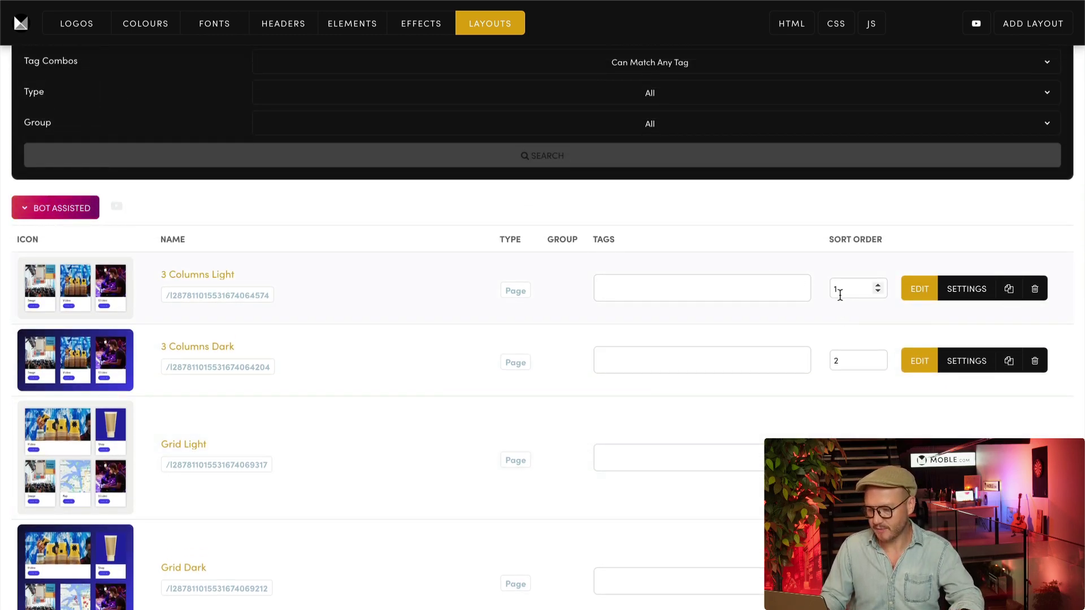
pyautogui.scroll(-5, 853, 416)
pyautogui.scroll(-2, 855, 418)
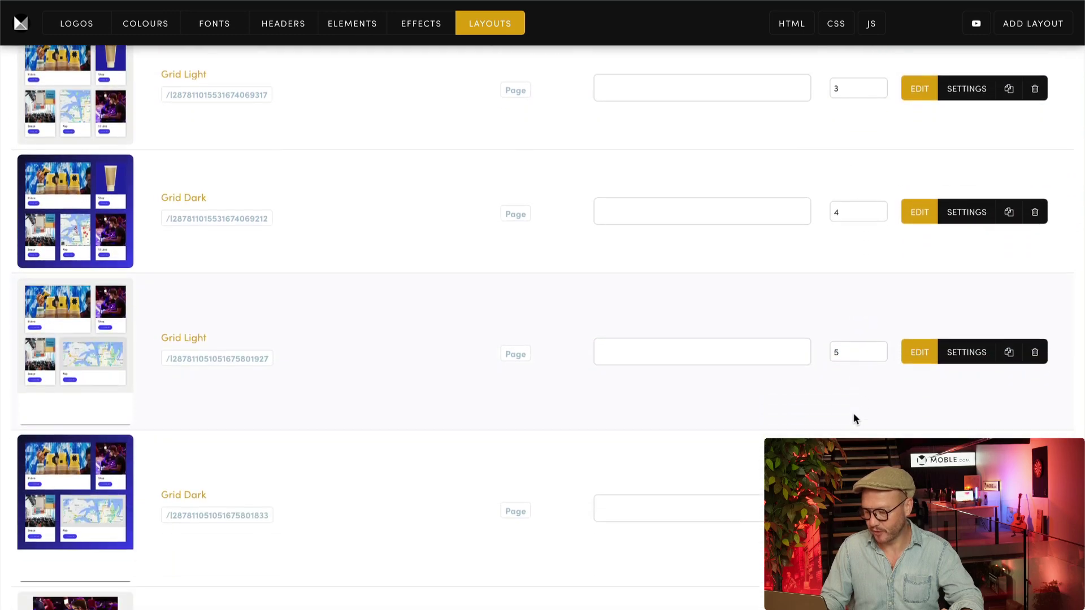
pyautogui.scroll(1, 194, 356)
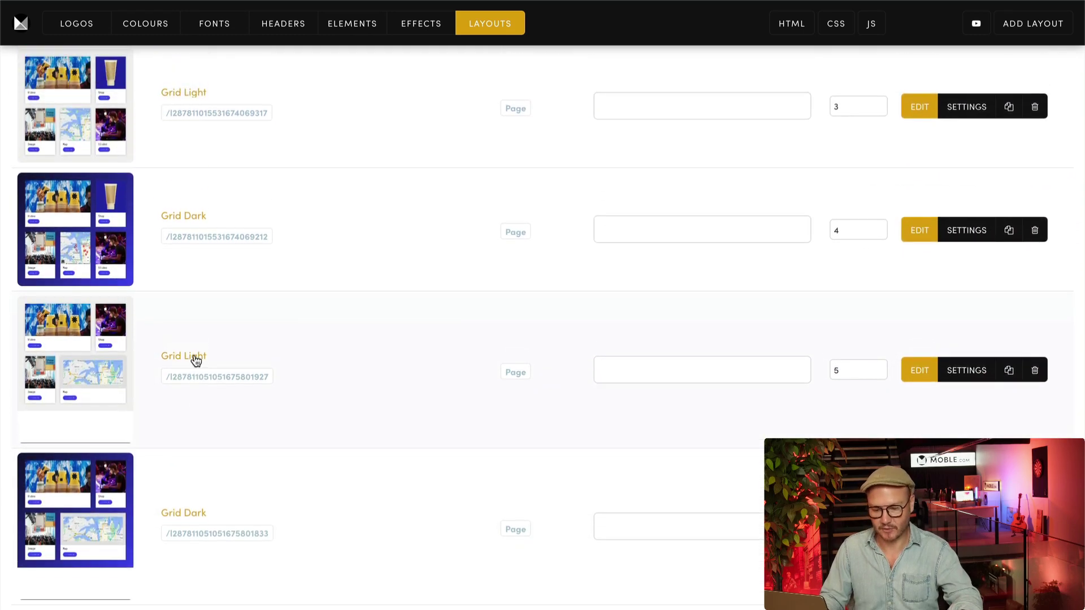
# Enlarge the thumbnail of the Grid Light layout with sort order 5 and take a screenshot cropped to its cards, excluding the blank space.
pyautogui.click(93, 354)
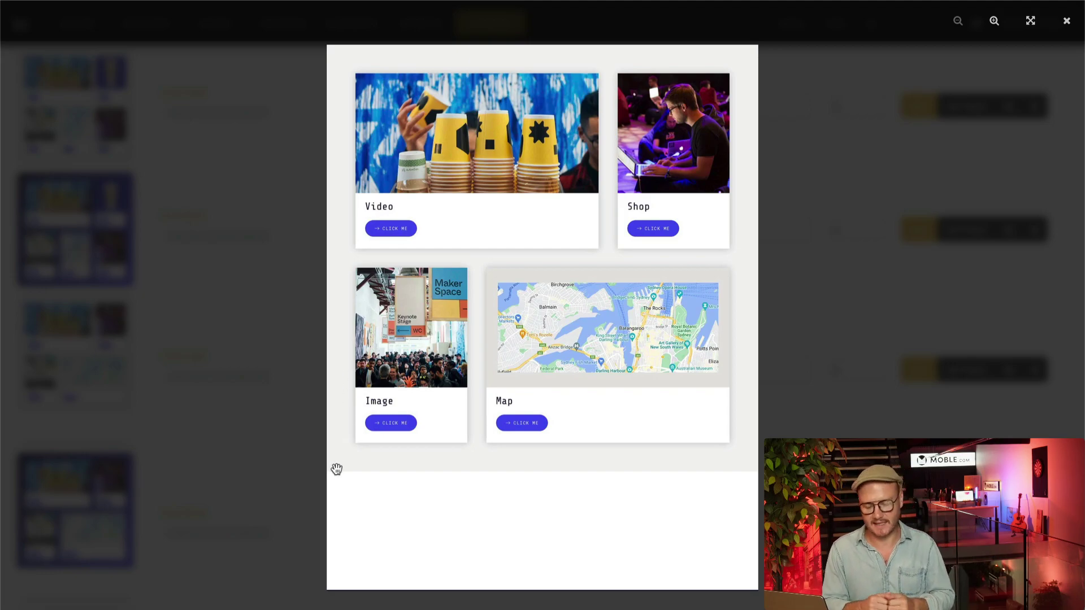
pyautogui.press('super+shift+5')
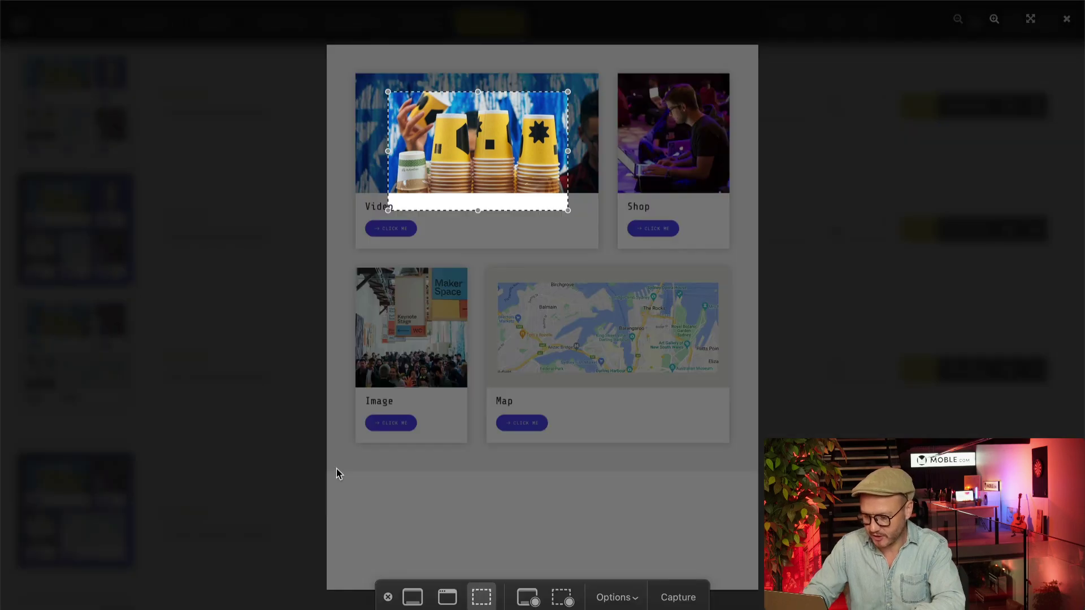
pyautogui.moveTo(385, 88); pyautogui.dragTo(326, 45)
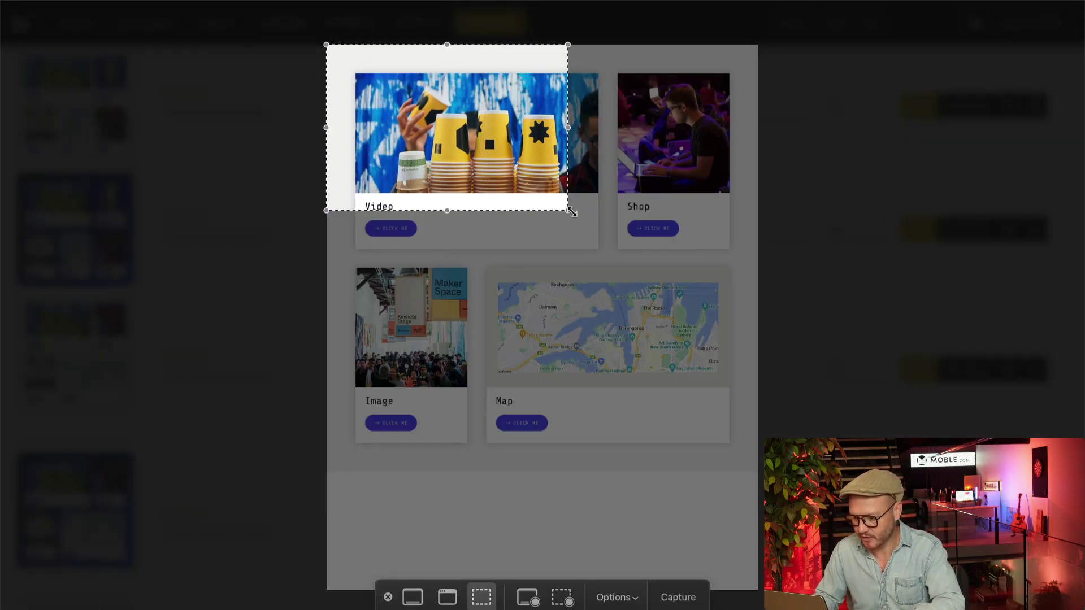
pyautogui.moveTo(570, 211); pyautogui.dragTo(760, 471)
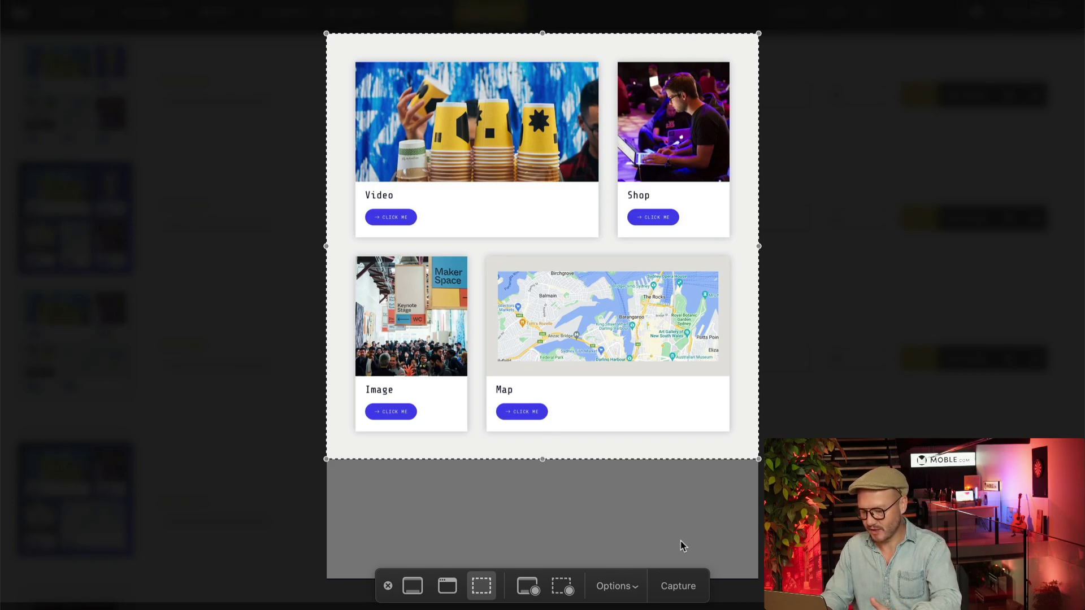
pyautogui.click(678, 587)
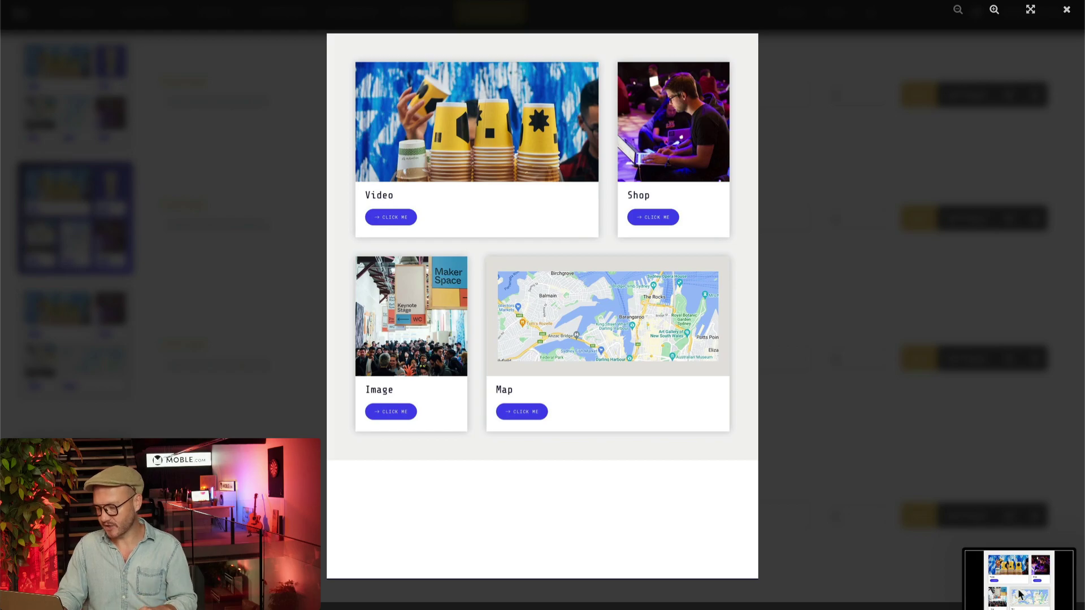
pyautogui.click(857, 465)
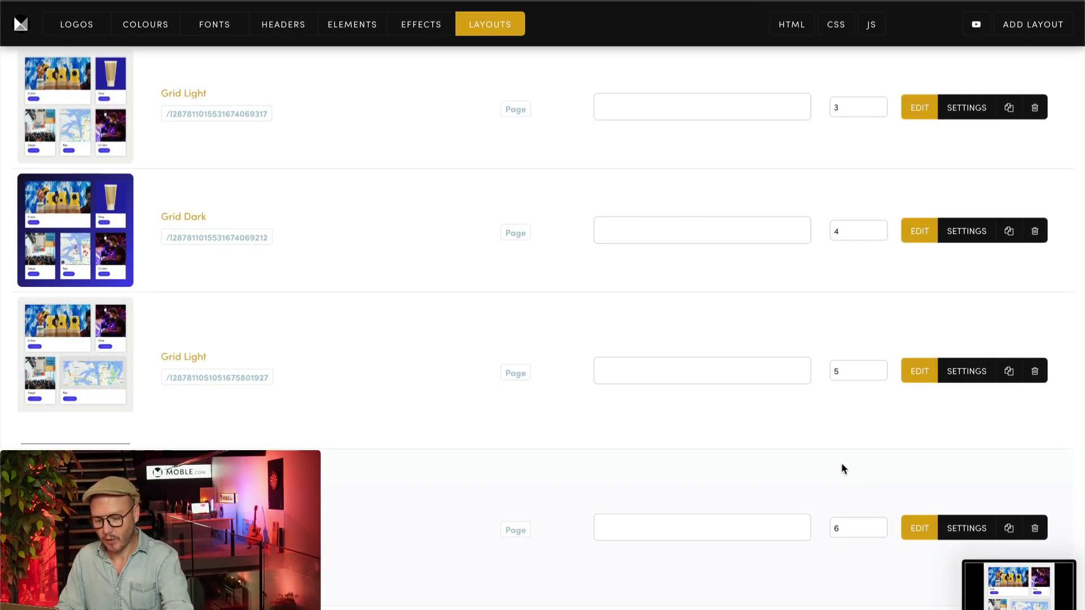
# Open the settings of the Grid Light layout with sort order 5 and select the image file name in its File URL.
pyautogui.click(961, 370)
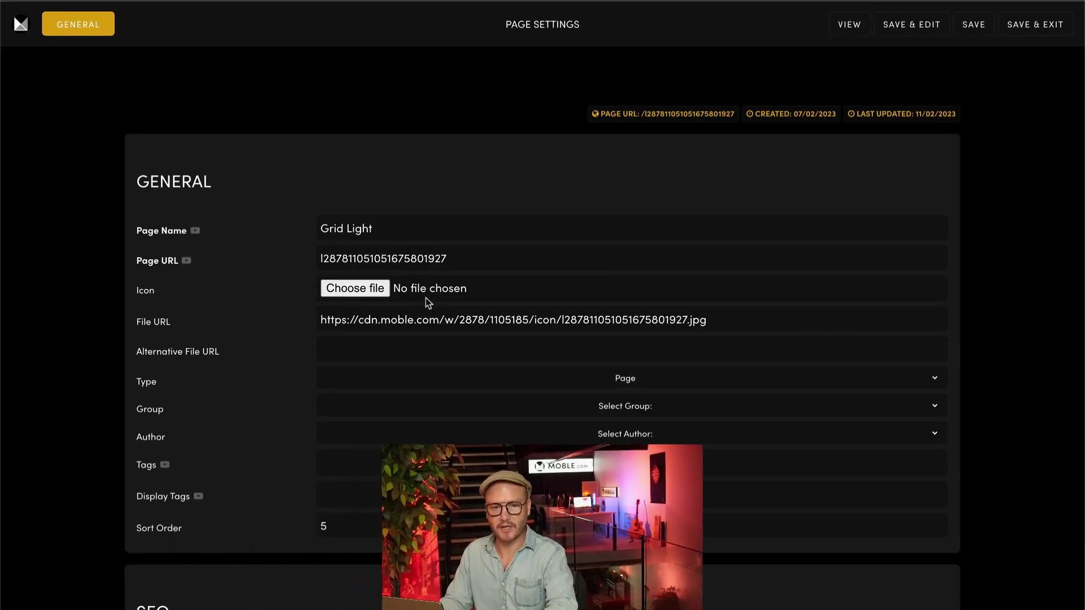
pyautogui.click(558, 320)
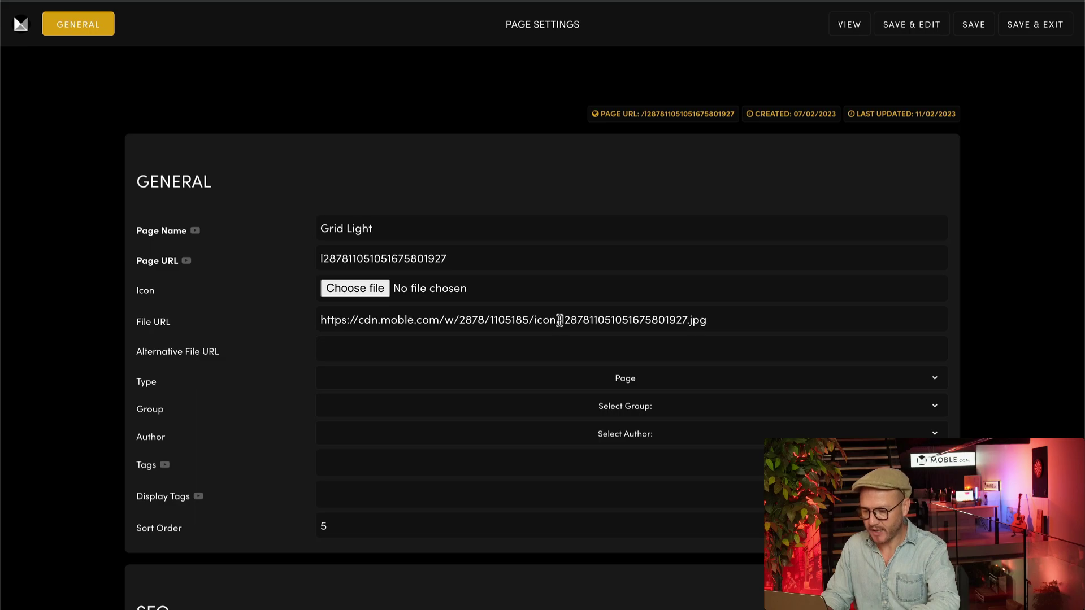
pyautogui.moveTo(561, 321); pyautogui.dragTo(706, 322)
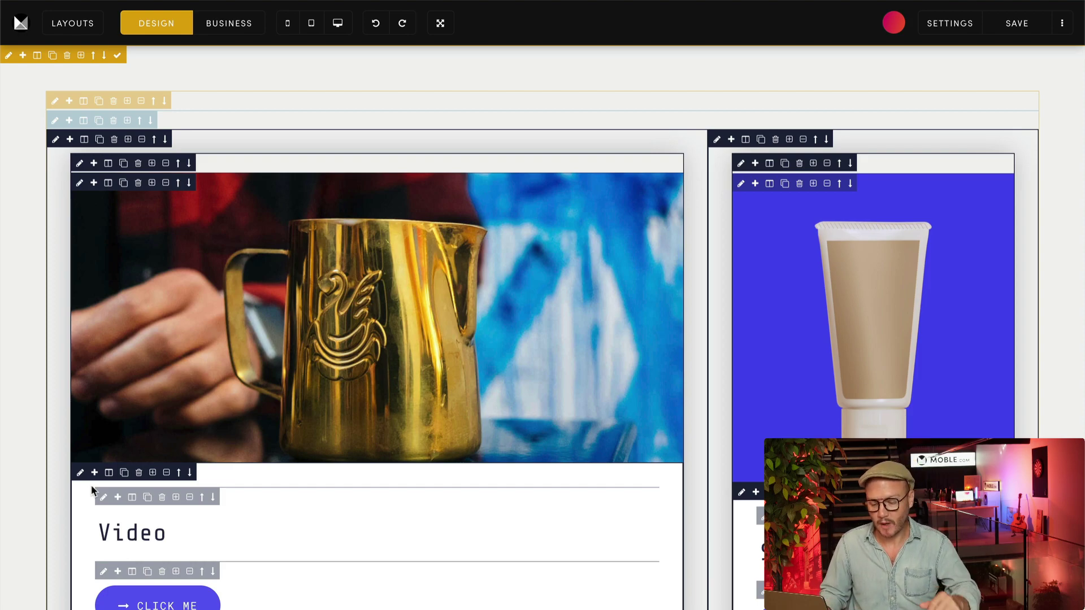
# Inspect the frame padding of the outer card section and of the column holding the Video card in the design view.
pyautogui.scroll(-3, 91, 490)
pyautogui.scroll(3, 89, 371)
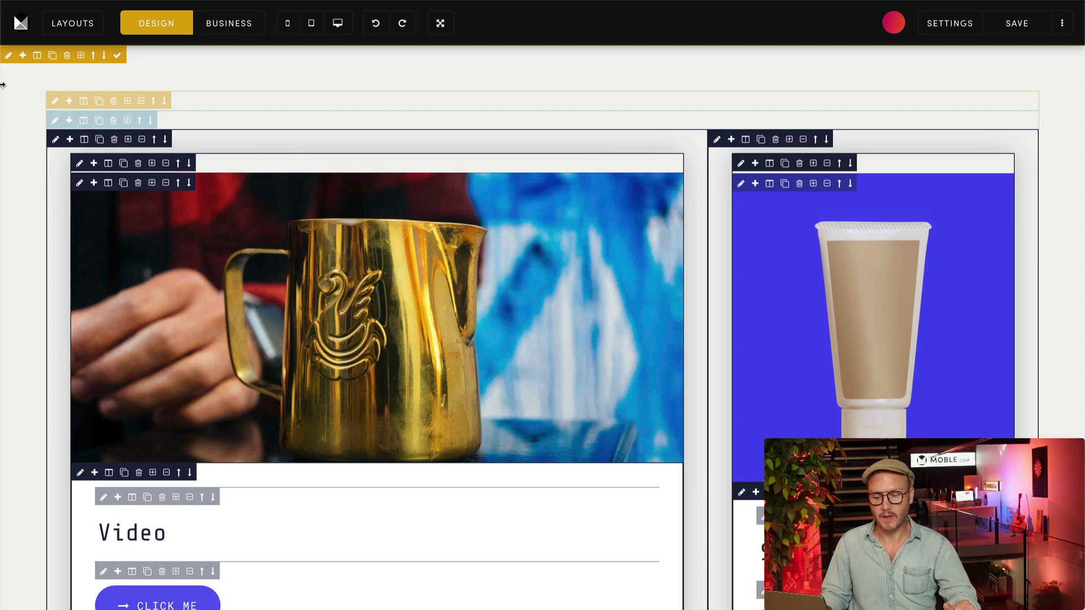
pyautogui.click(8, 55)
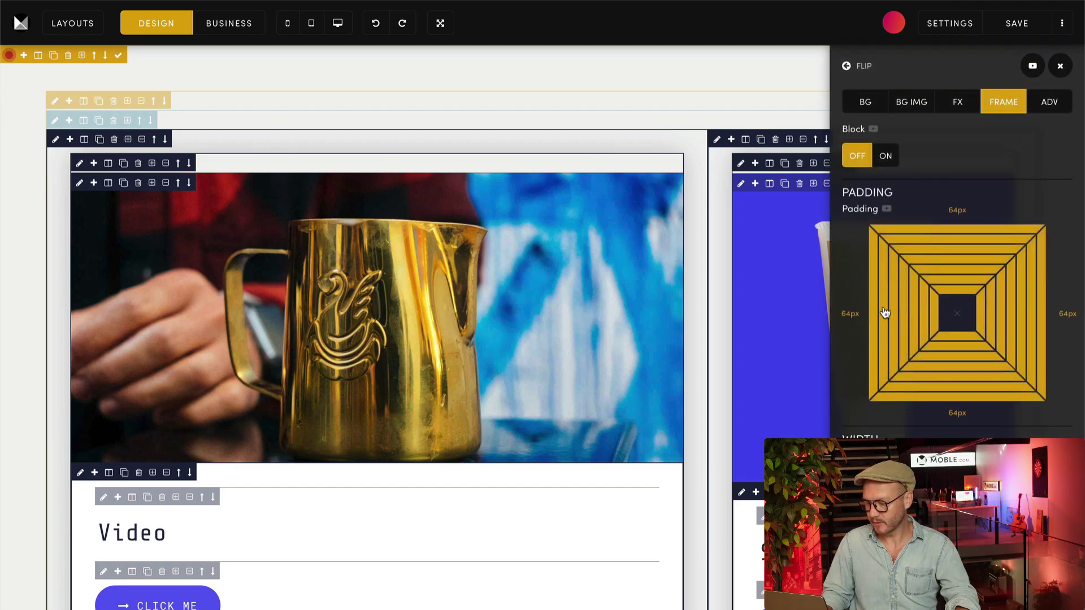
pyautogui.click(56, 139)
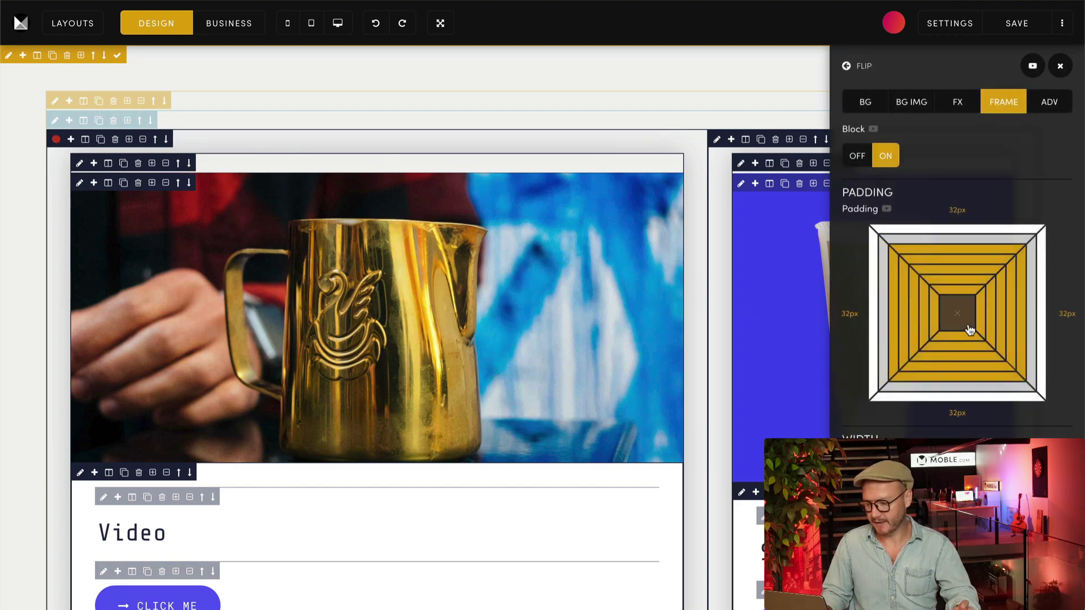
# Look at the outer, inner and max width padding options in the bot-assisted design settings.
pyautogui.click(73, 23)
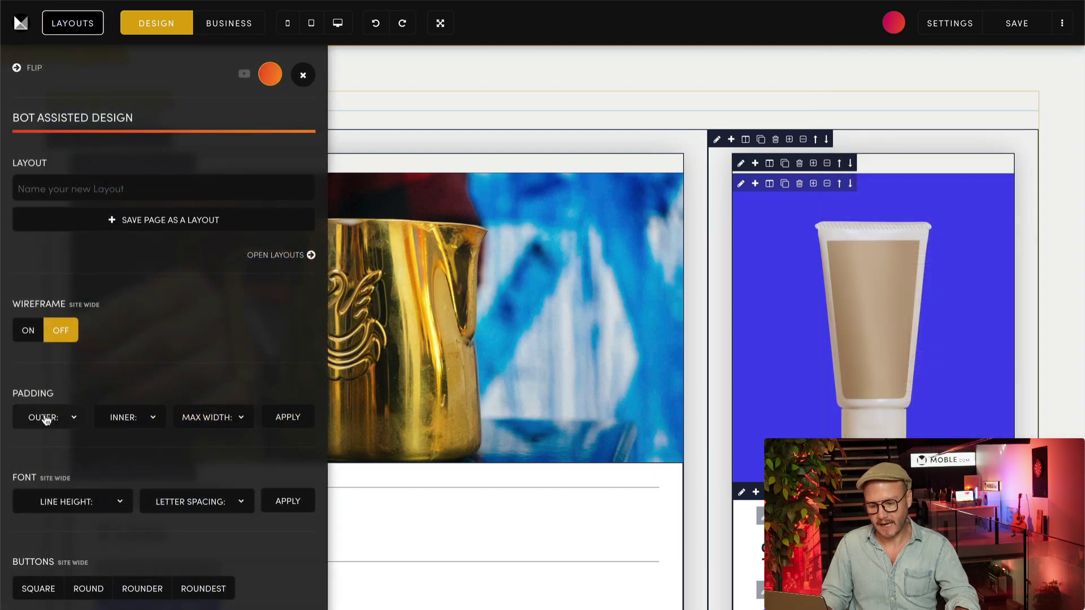
pyautogui.click(303, 75)
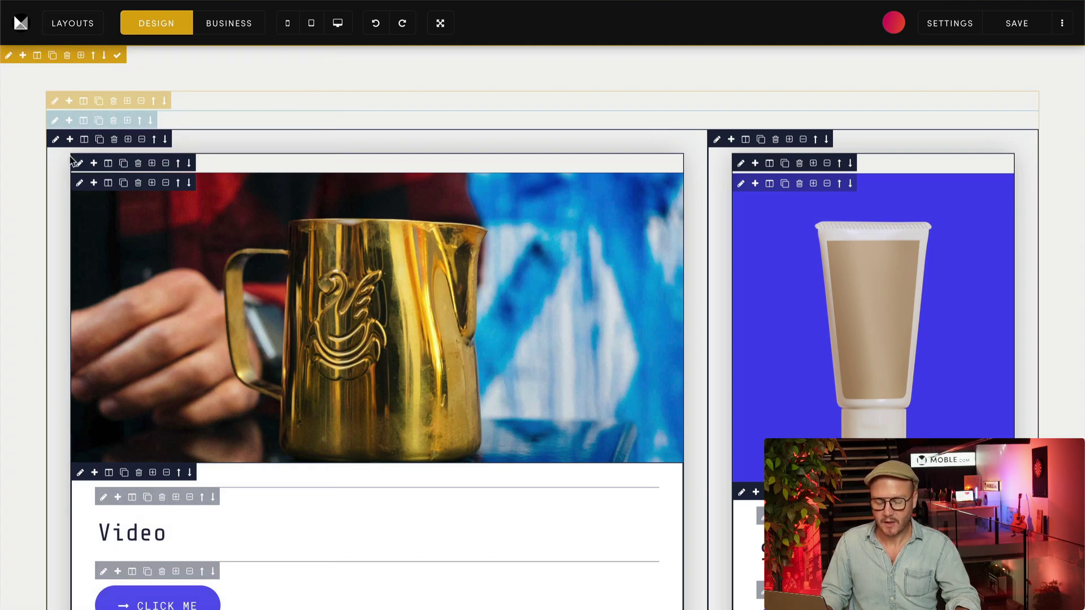
# Turn the Block setting of the Video card's text section off and back on in its frame settings.
pyautogui.scroll(-3, 72, 160)
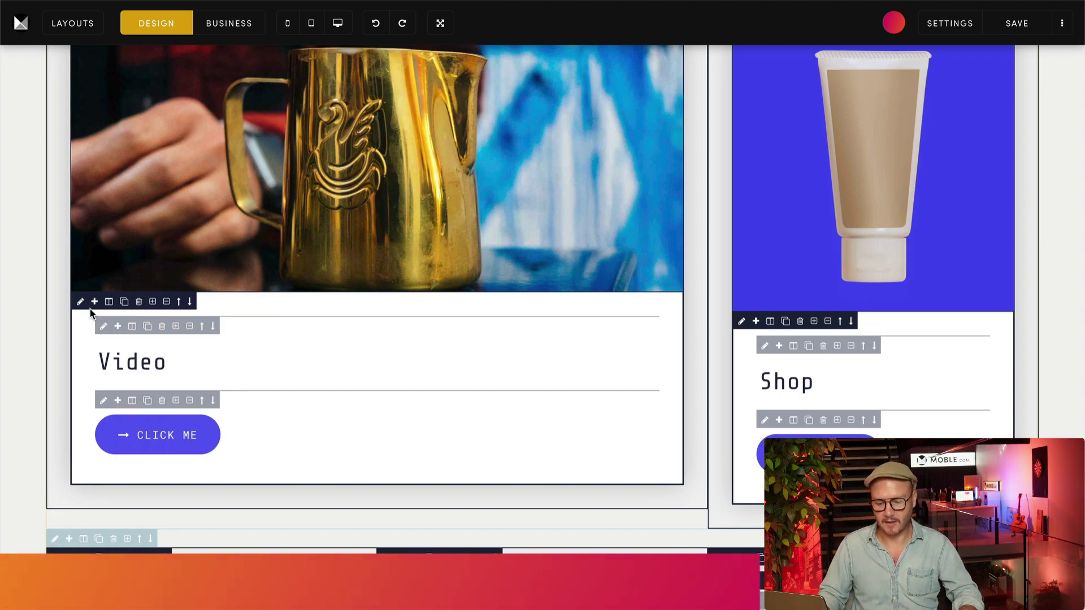
pyautogui.scroll(2, 90, 309)
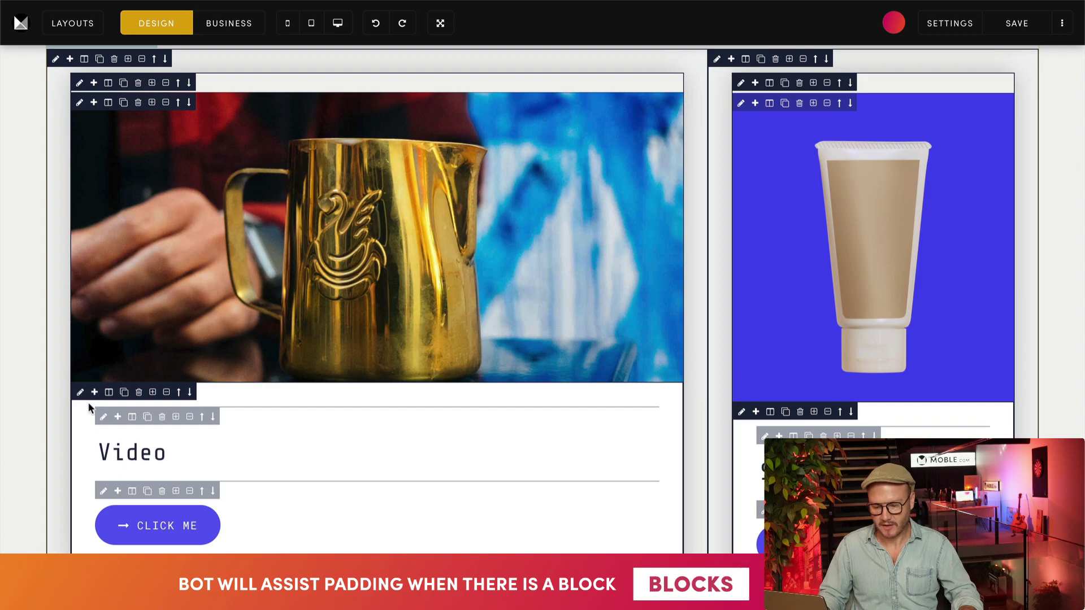
pyautogui.click(80, 392)
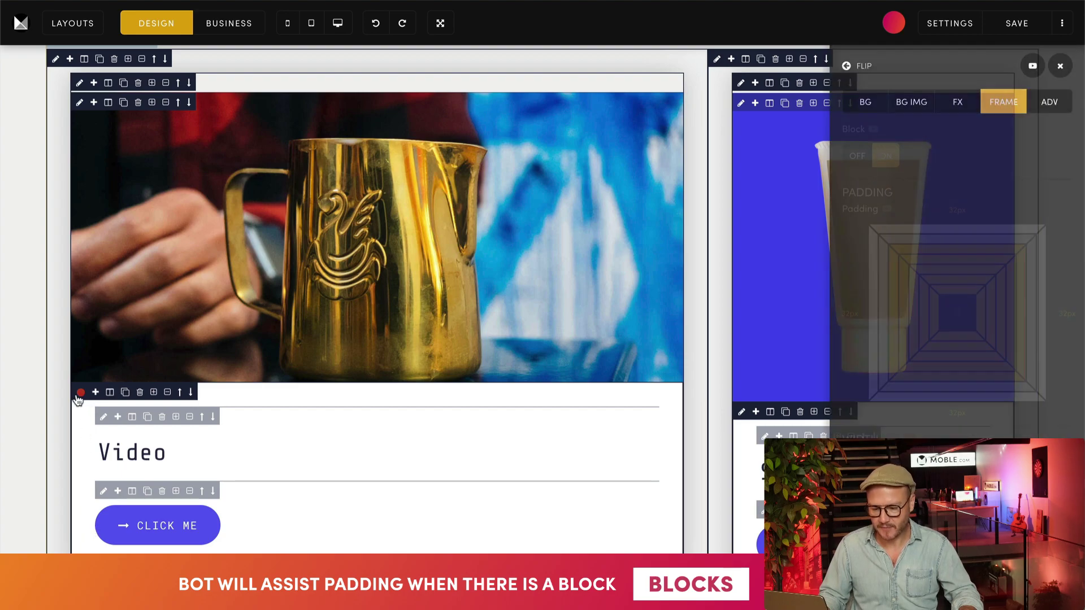
pyautogui.click(858, 157)
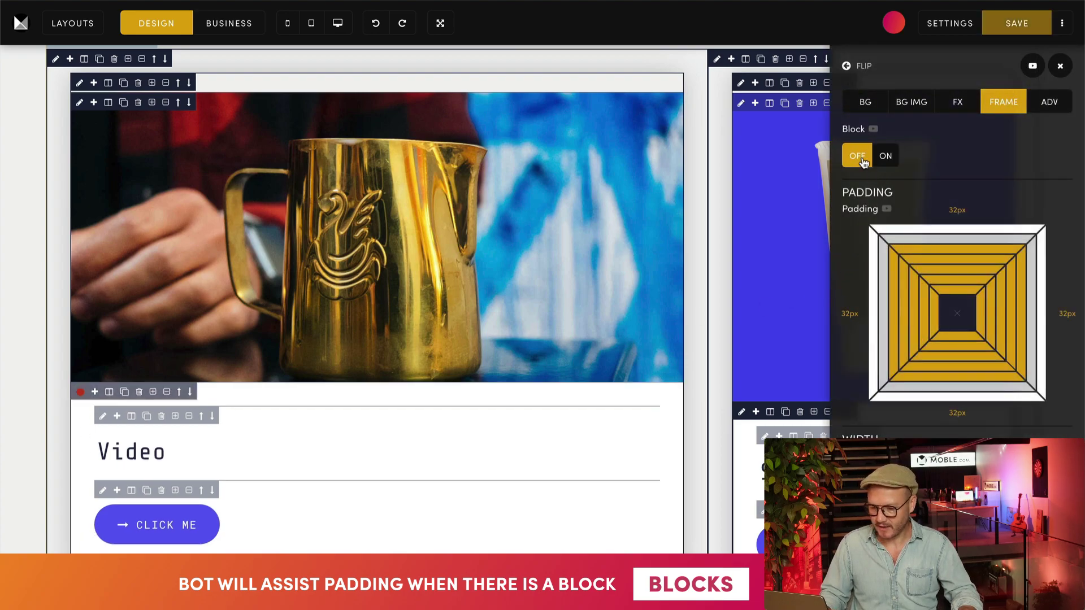
pyautogui.click(884, 161)
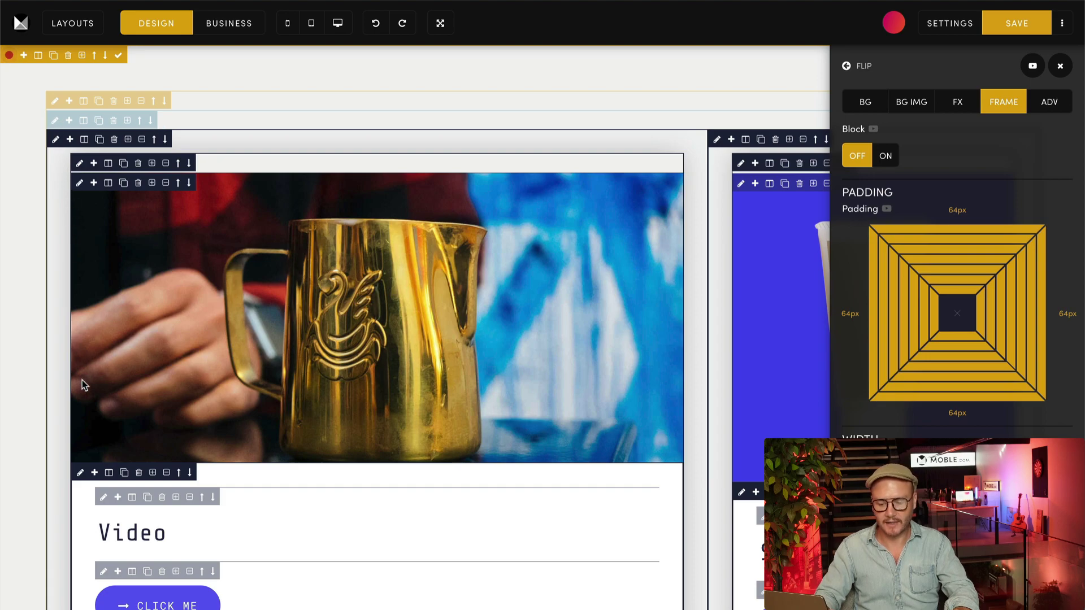
pyautogui.scroll(-1, 83, 385)
pyautogui.scroll(1, 85, 452)
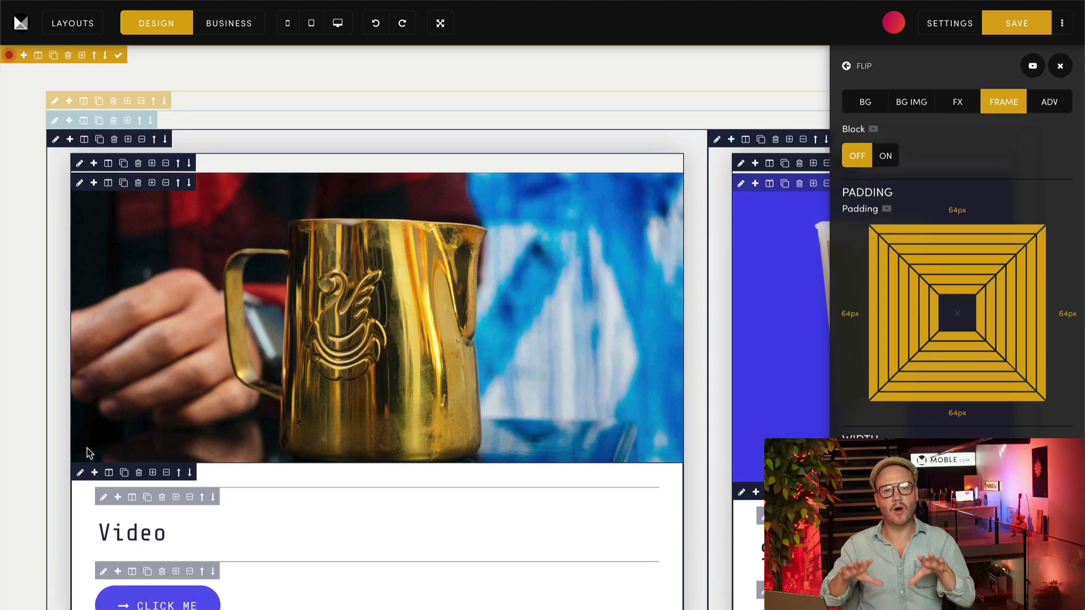
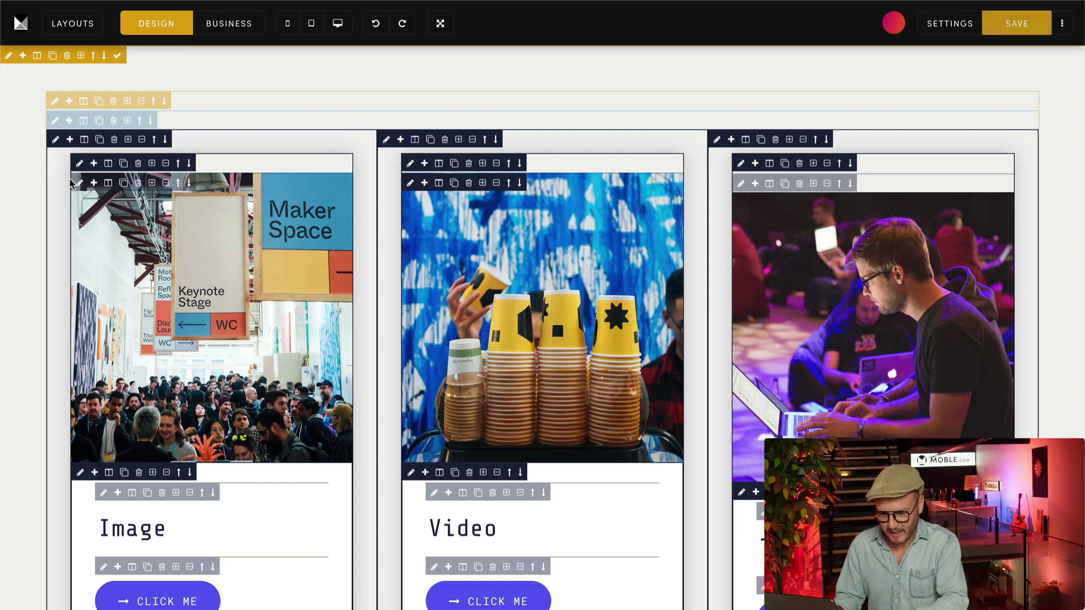
# Move the Image card's text section above its picture and paste the "Corporate Punk" heading and "Gluten-free health goths" sentence below the title.
pyautogui.click(189, 183)
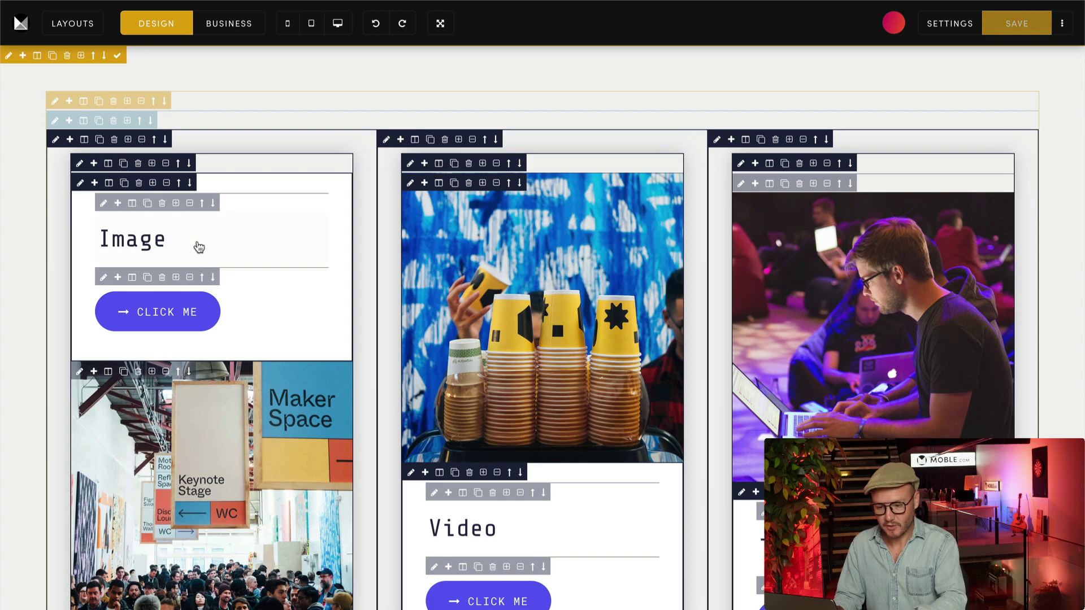
pyautogui.click(199, 247)
pyautogui.press('Return')
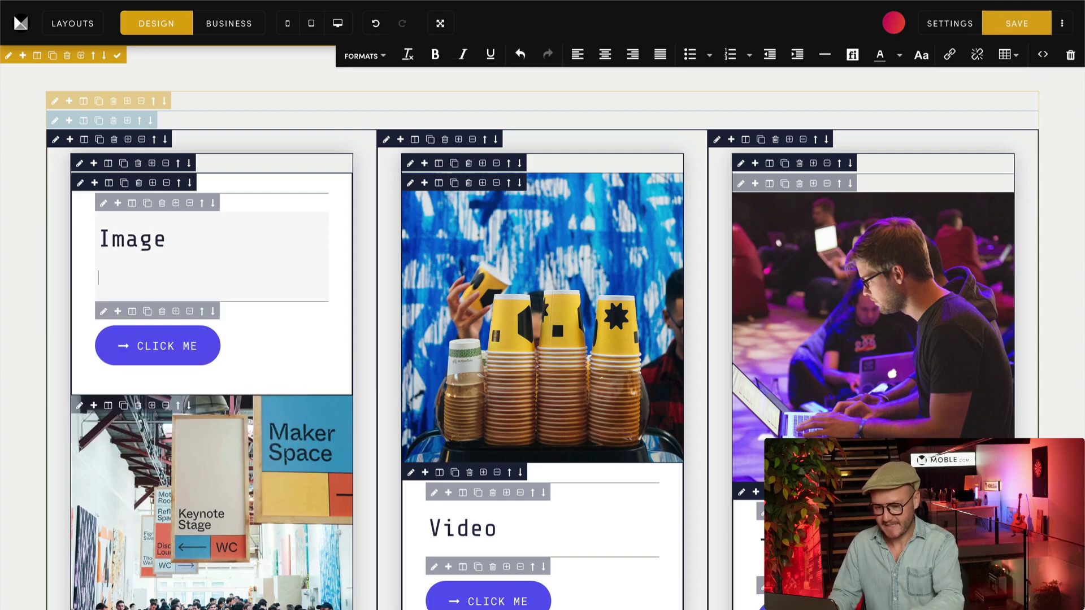
pyautogui.write('Corporate Punk Gluten-free health goths in williamsburg play thundercats pop-up man')
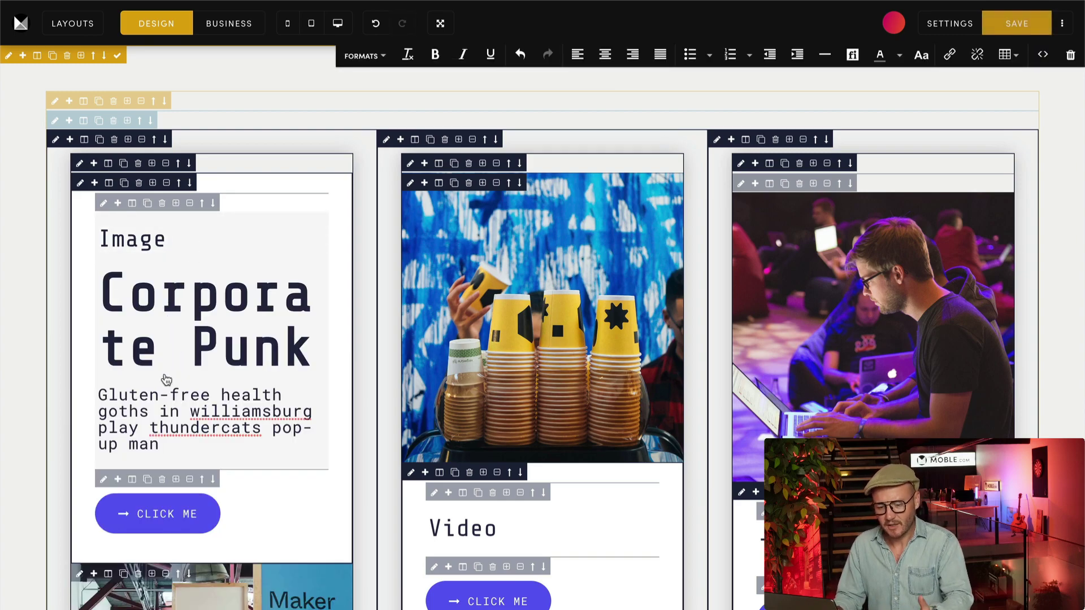
# Inspect the source code of the pasted text, and undo and redo the paste in the Image card.
pyautogui.click(1042, 54)
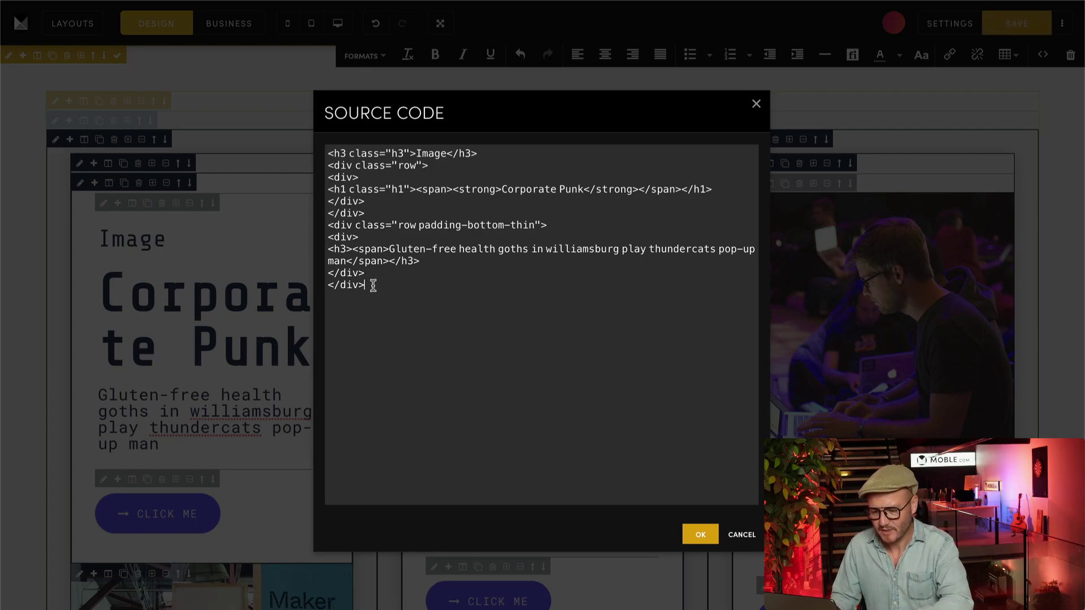
pyautogui.click(742, 536)
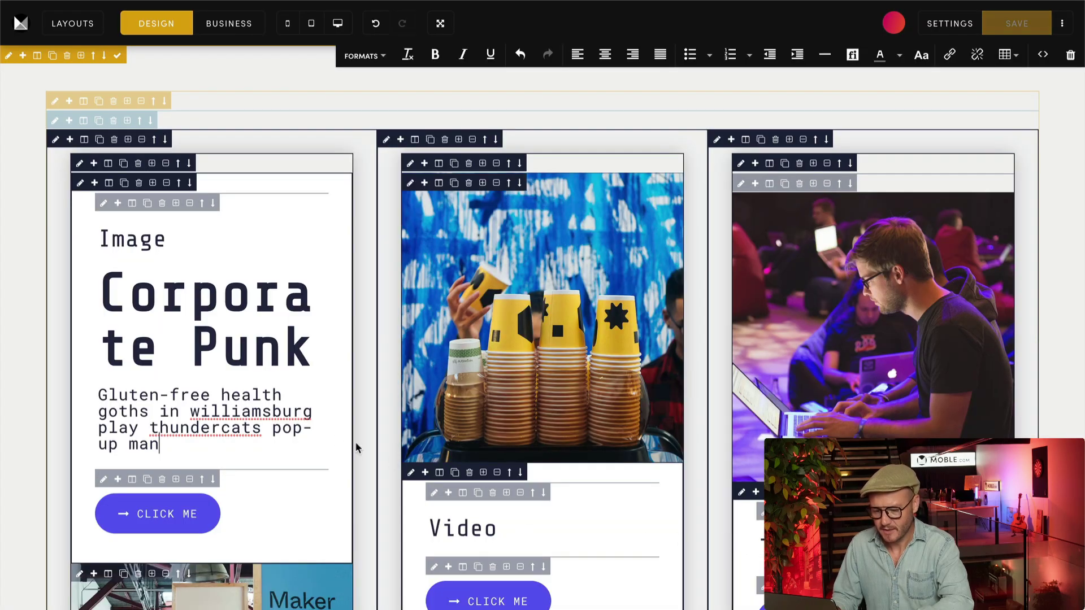
pyautogui.hotkey('ctrl', 'z')
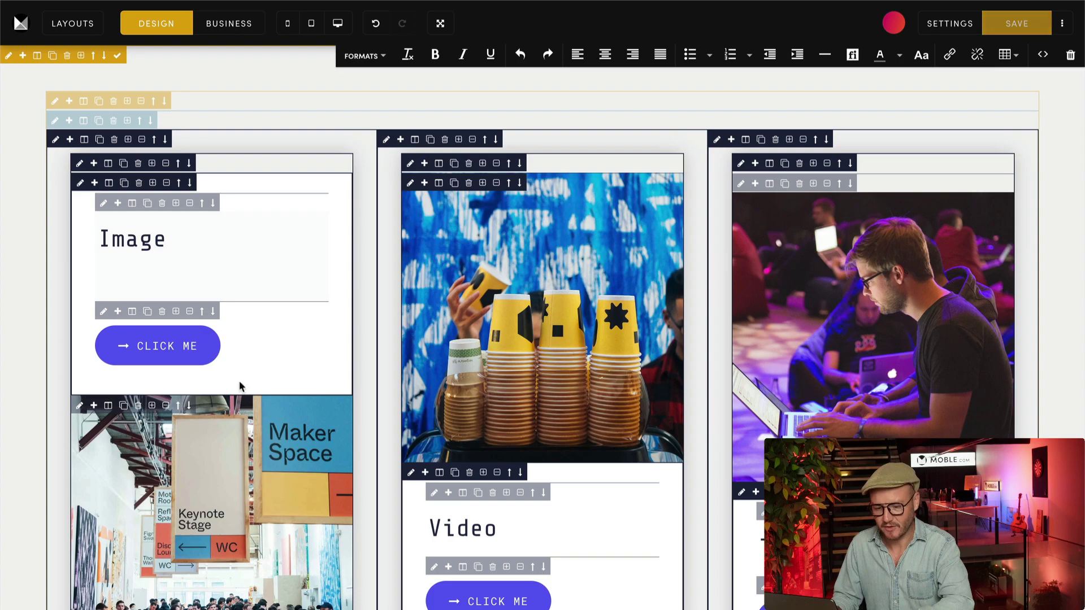
pyautogui.hotkey('ctrl', 'z')
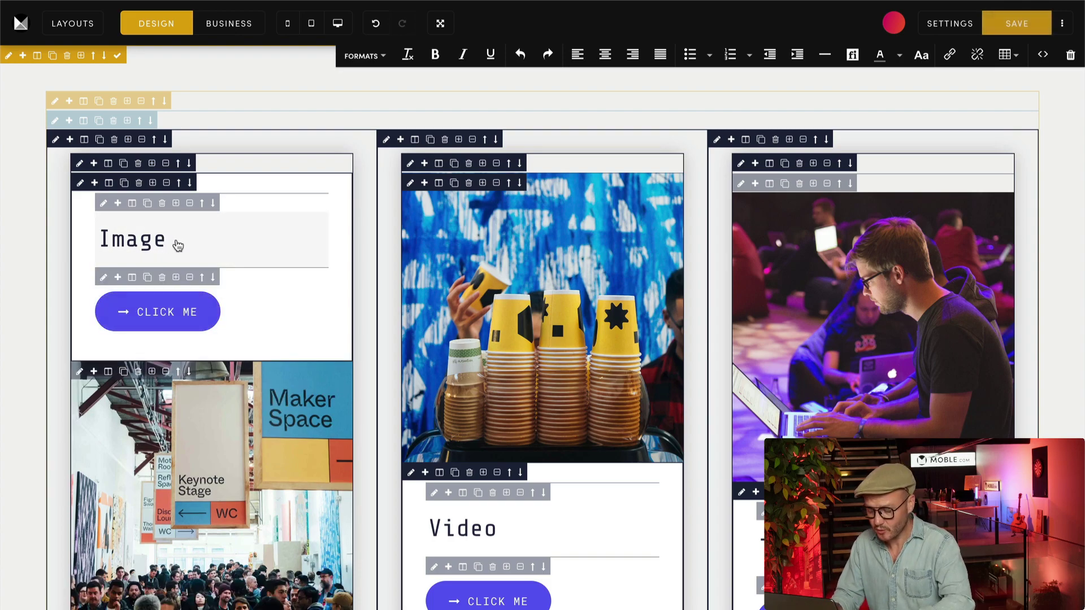
pyautogui.hotkey('ctrl', 'shift', 'z')
pyautogui.hotkey('ctrl', 'shift', 'z')
# Clear the formatting of all text in the first card's text block and inspect its source code.
pyautogui.click(115, 306)
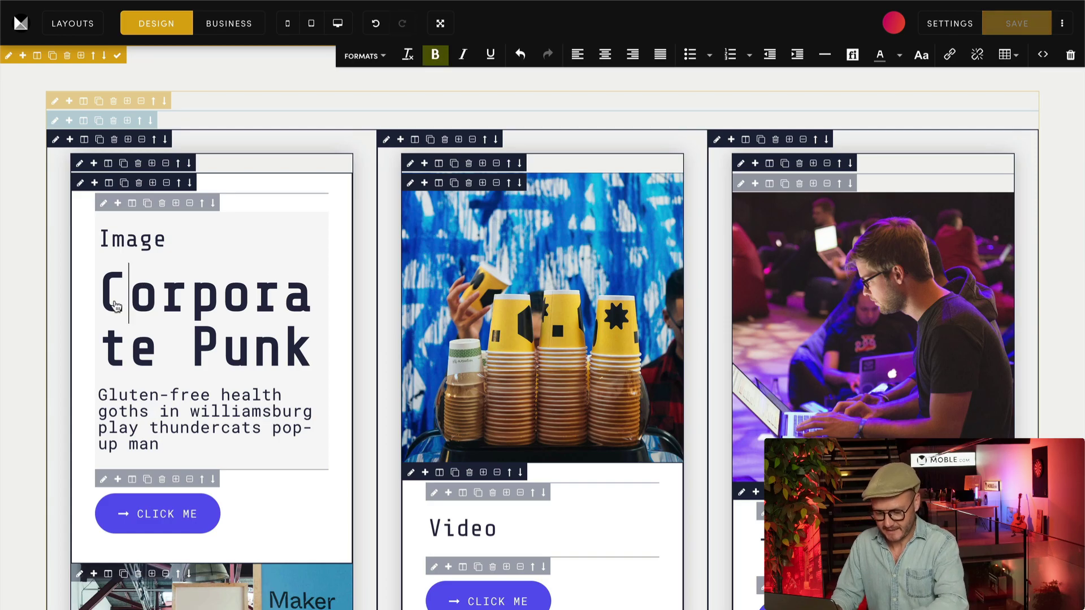
pyautogui.hotkey('ctrl', 'a')
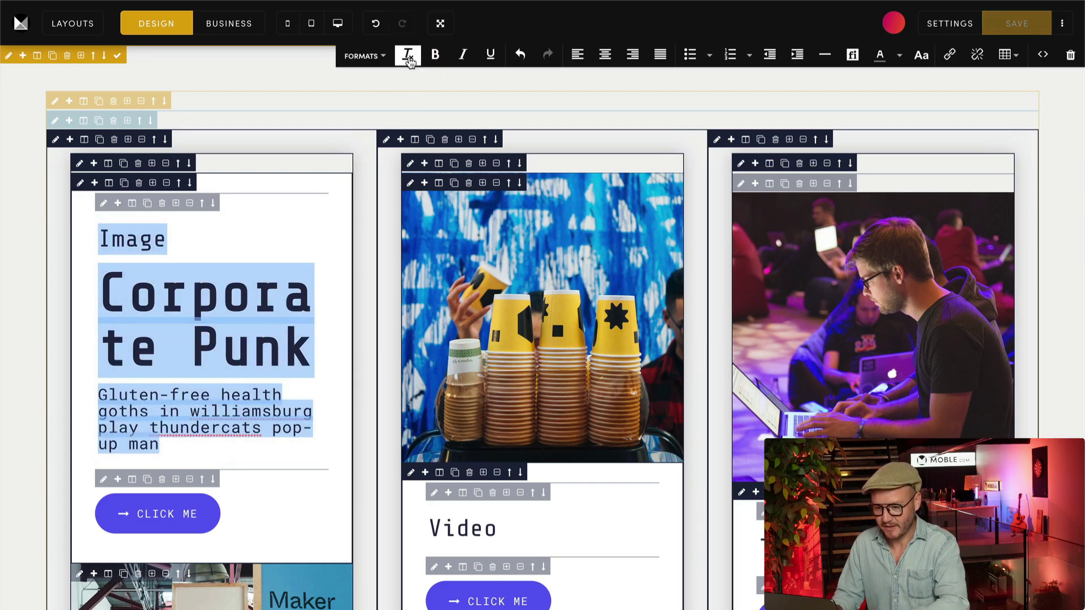
pyautogui.click(407, 55)
pyautogui.click(1042, 55)
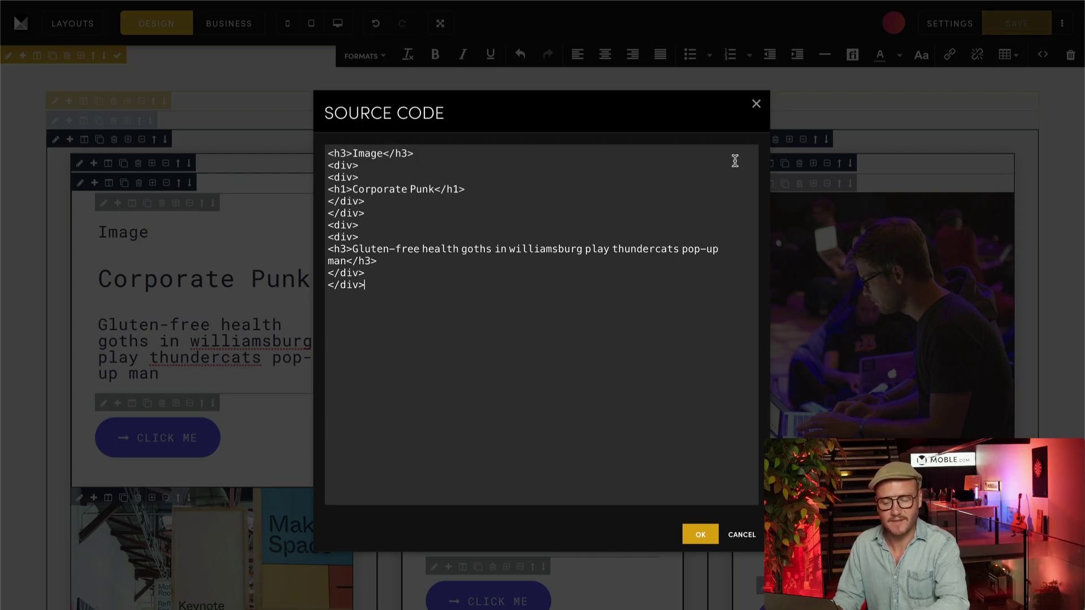
pyautogui.click(756, 104)
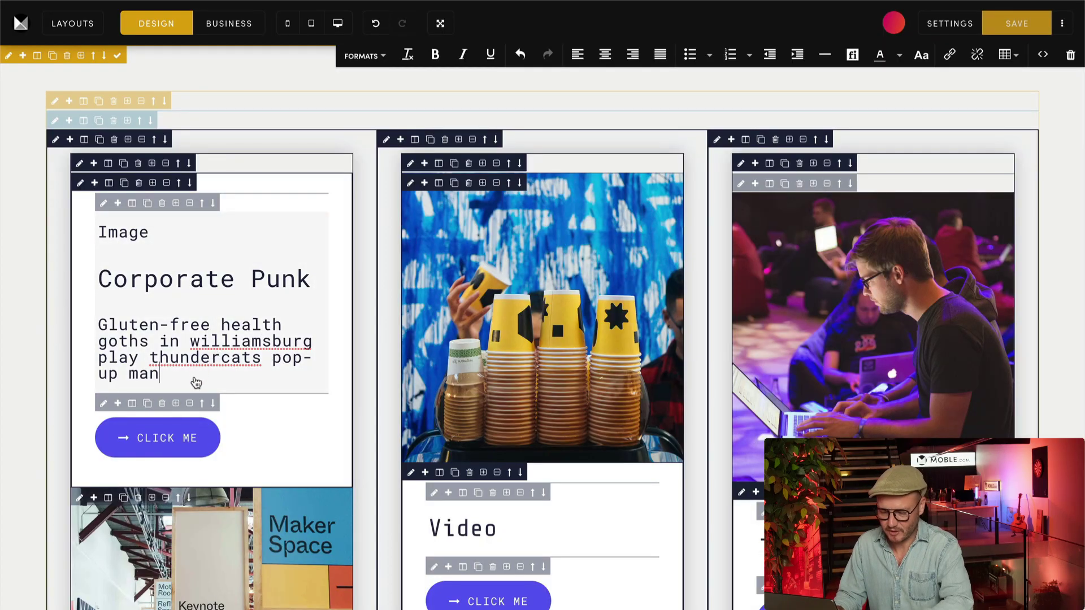
# Copy and remove the Corporate Punk text, and replace the block's entire source code with it as plain text.
pyautogui.moveTo(203, 383); pyautogui.dragTo(98, 279)
pyautogui.hotkey('ctrl', 'c')
pyautogui.press('BackSpace')
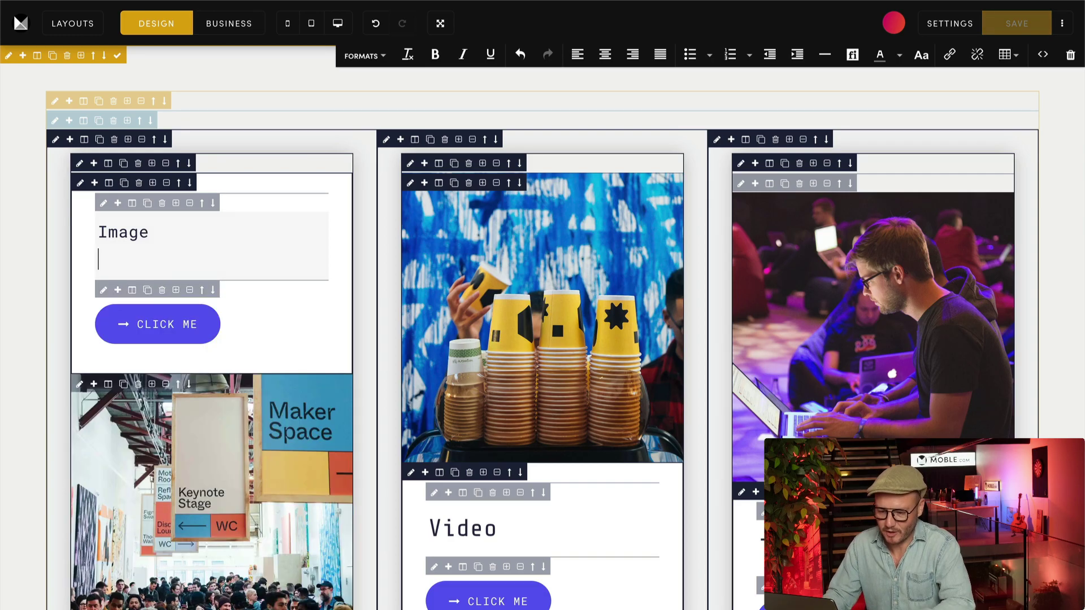
pyautogui.press('BackSpace')
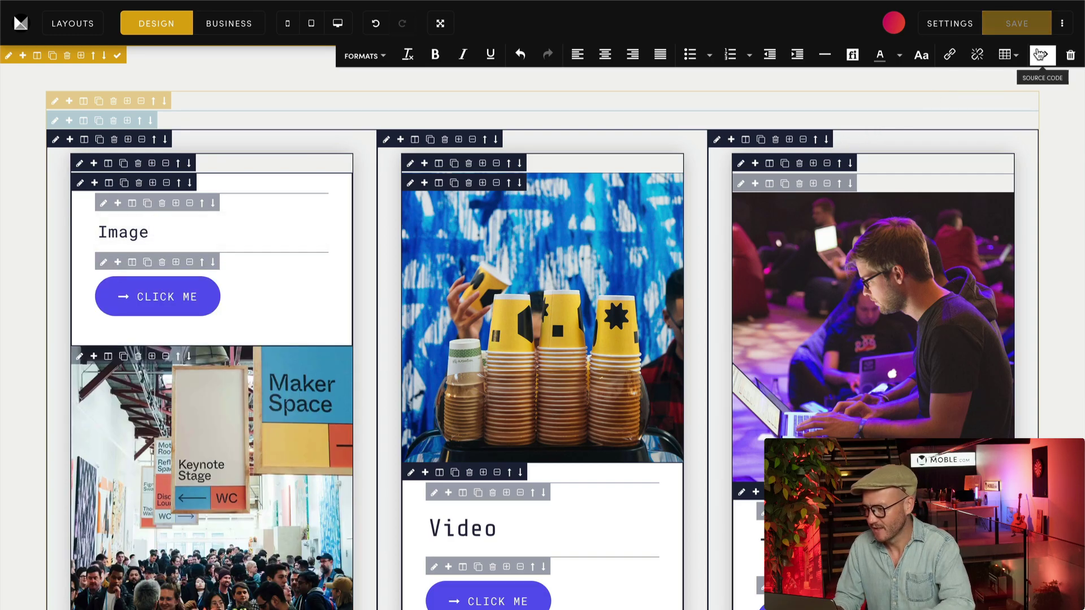
pyautogui.click(1040, 55)
pyautogui.hotkey('ctrl', 'a')
pyautogui.hotkey('ctrl', 'v')
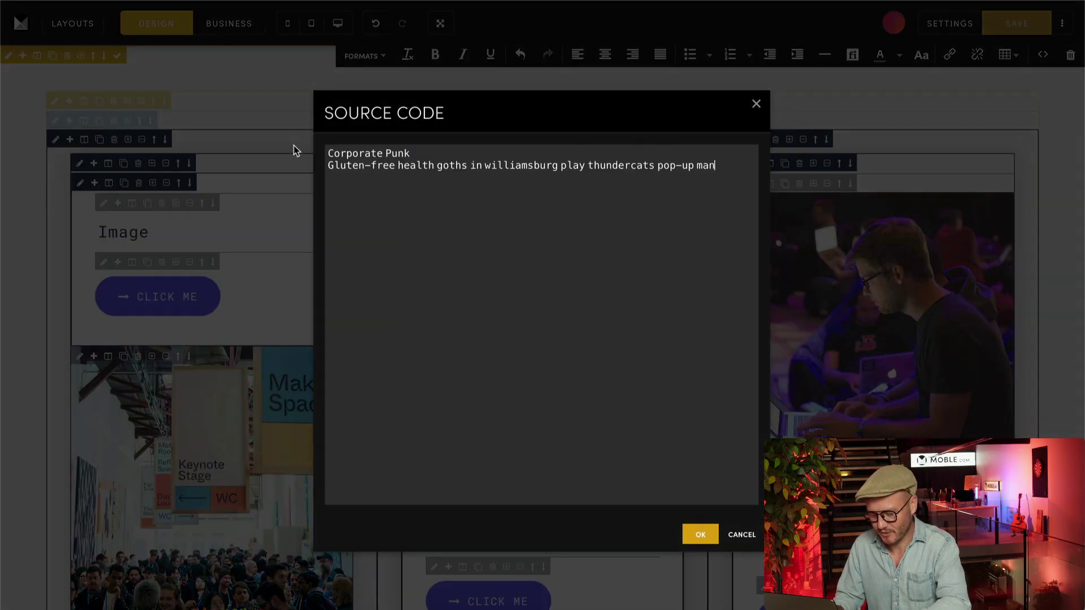
pyautogui.click(700, 537)
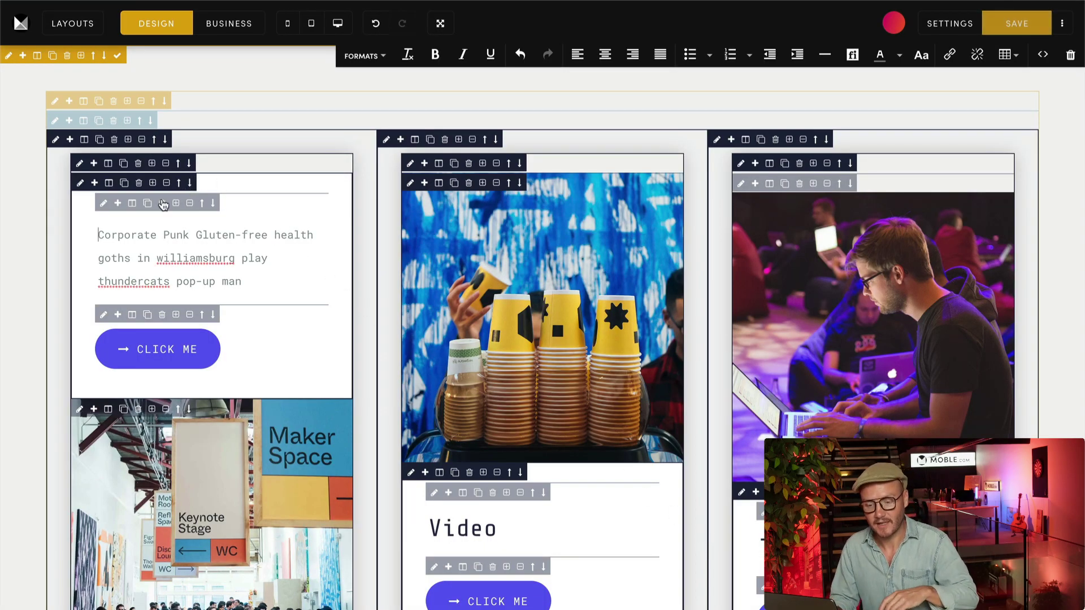
# Duplicate the text block, keeping only "Corporate Punk" in the first and the "Gluten-free health goths" sentence in the second.
pyautogui.click(147, 208)
pyautogui.click(214, 236)
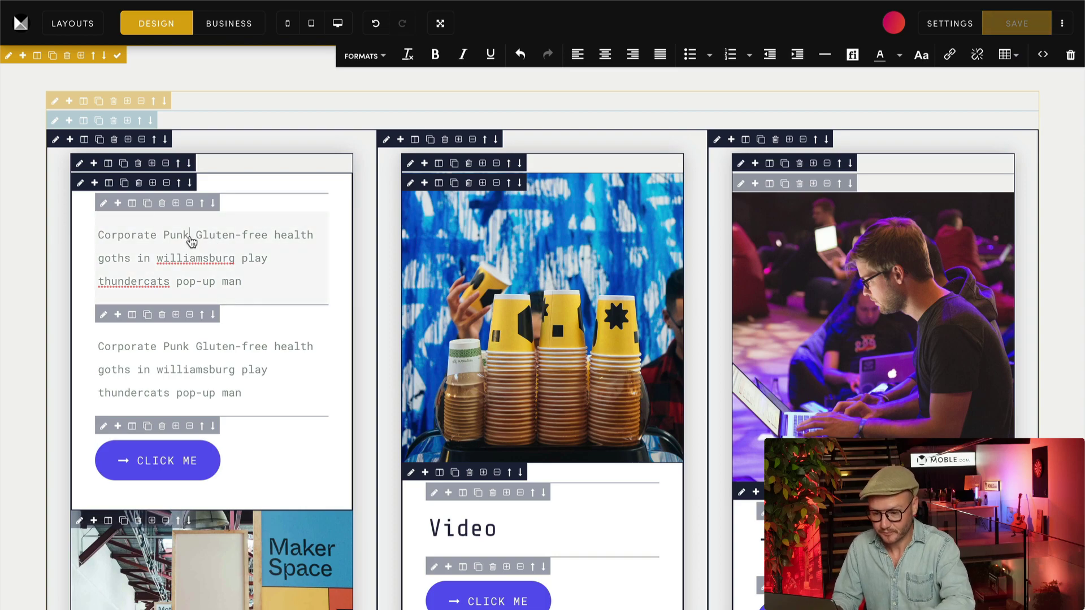
pyautogui.moveTo(192, 242); pyautogui.dragTo(96, 305)
pyautogui.press('BackSpace')
pyautogui.press('BackSpace')
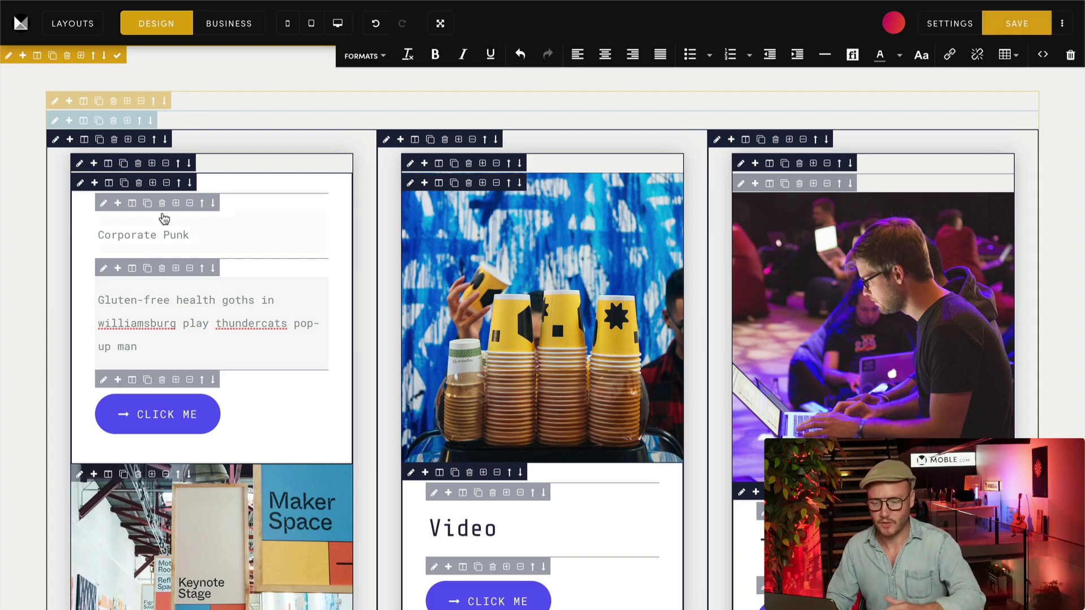
# Format the "Corporate Punk" text as Heading 2 with Style 1.
pyautogui.tripleClick(150, 241)
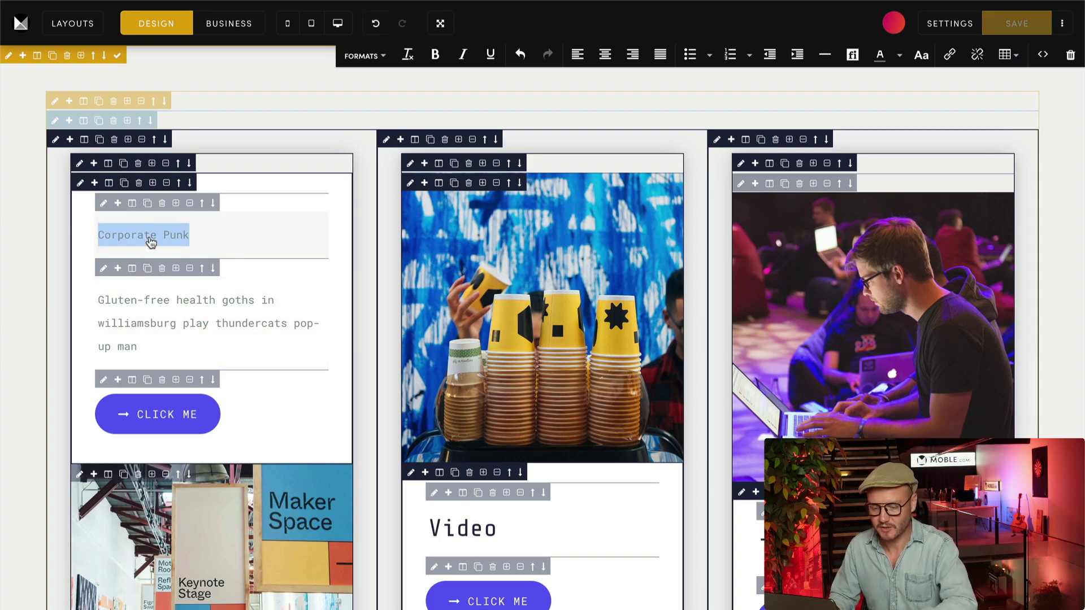
pyautogui.click(363, 56)
pyautogui.moveTo(367, 93)
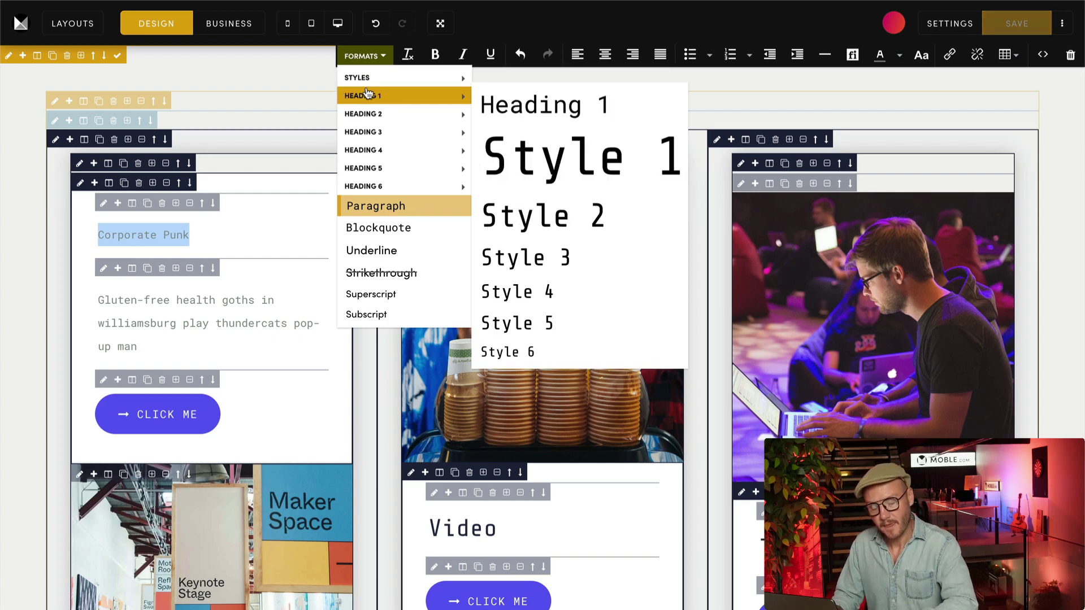
pyautogui.moveTo(367, 114)
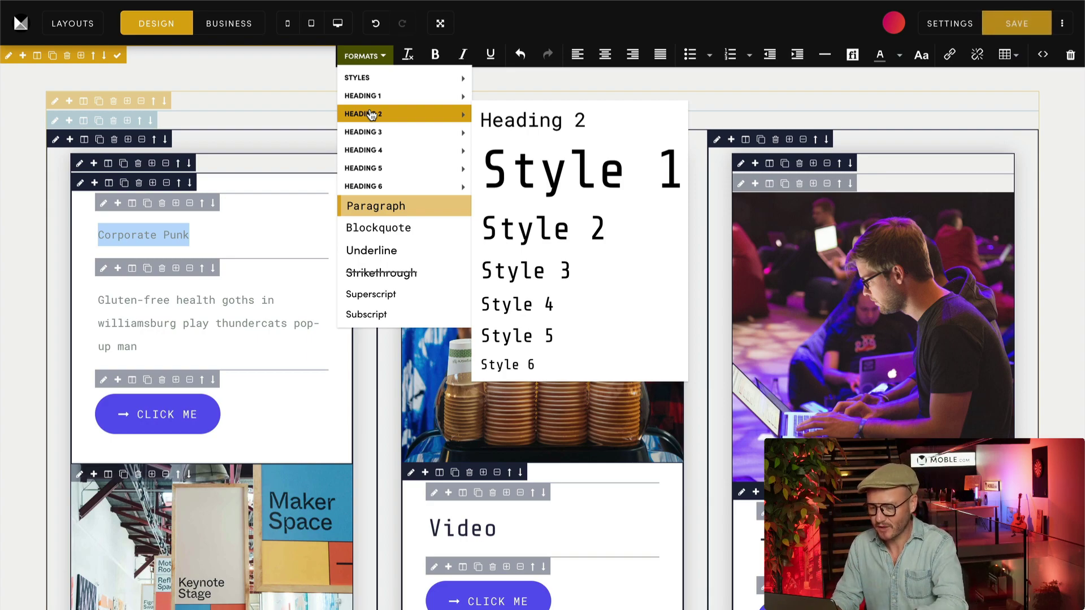
pyautogui.click(568, 163)
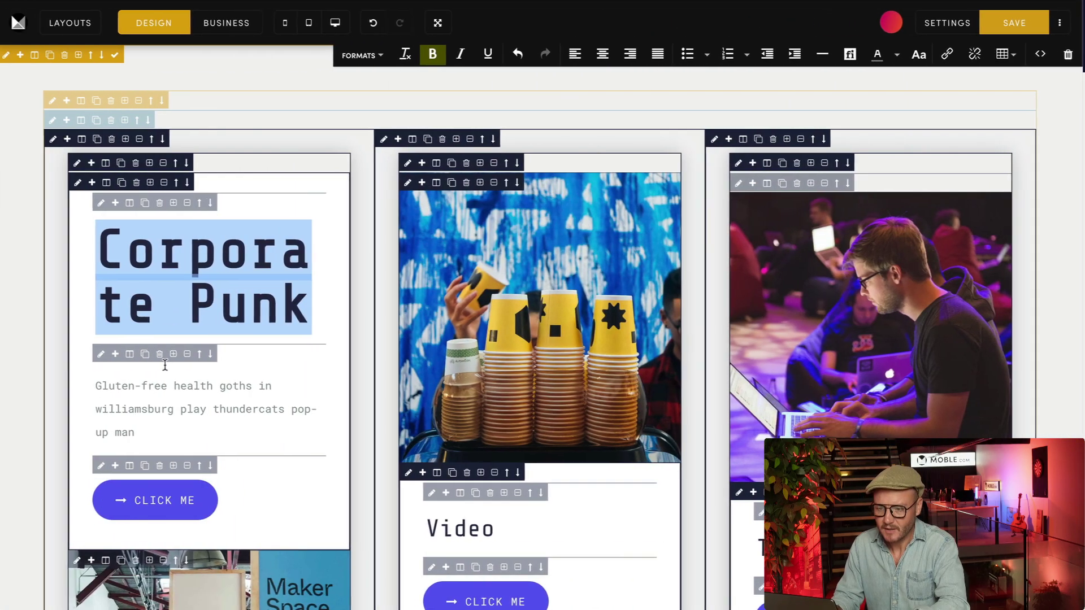
# Format the "Gluten-free health goths" sentence below the Corporate Punk title as plain Heading 3.
pyautogui.click(152, 431)
pyautogui.tripleClick(153, 431)
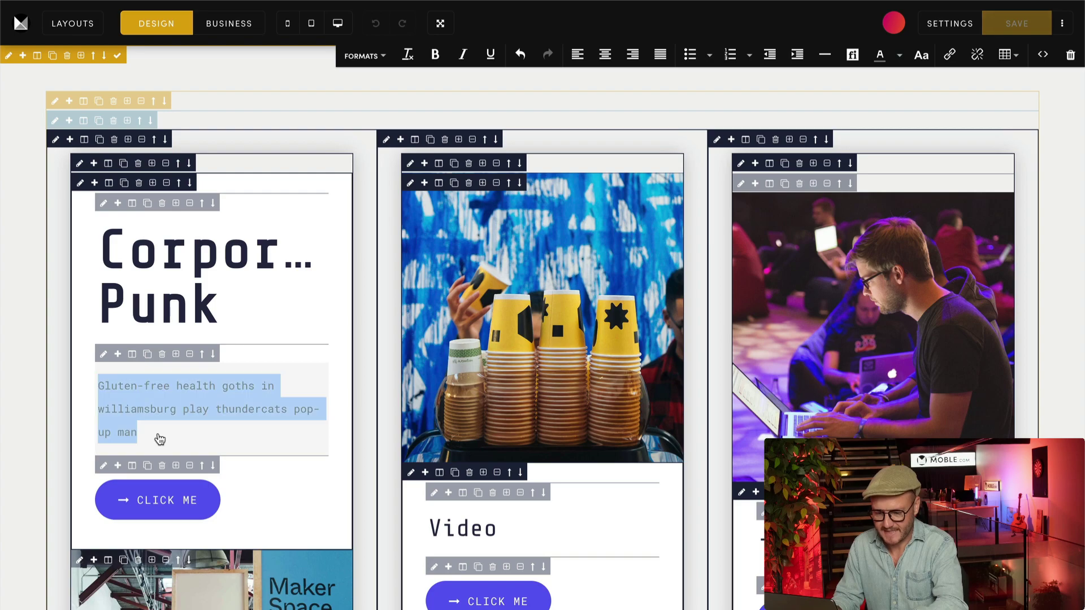
pyautogui.click(364, 58)
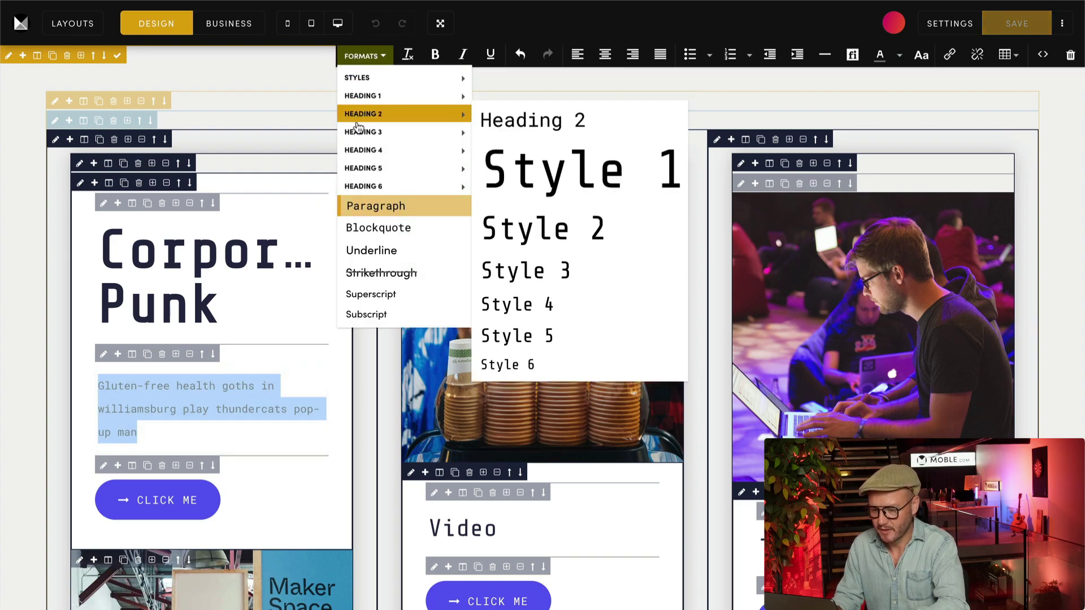
pyautogui.click(511, 136)
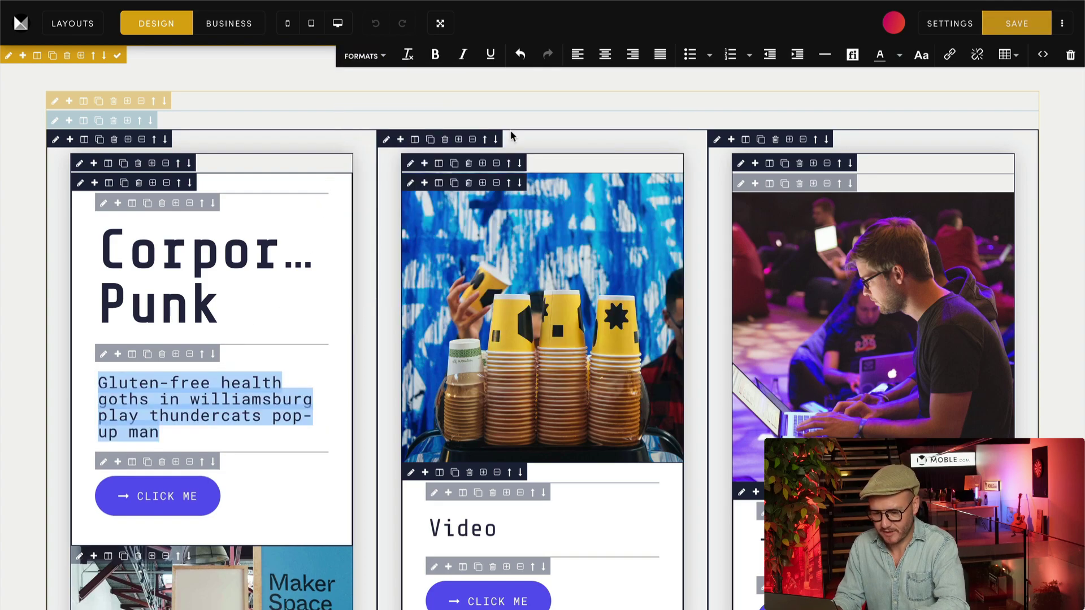
pyautogui.click(261, 322)
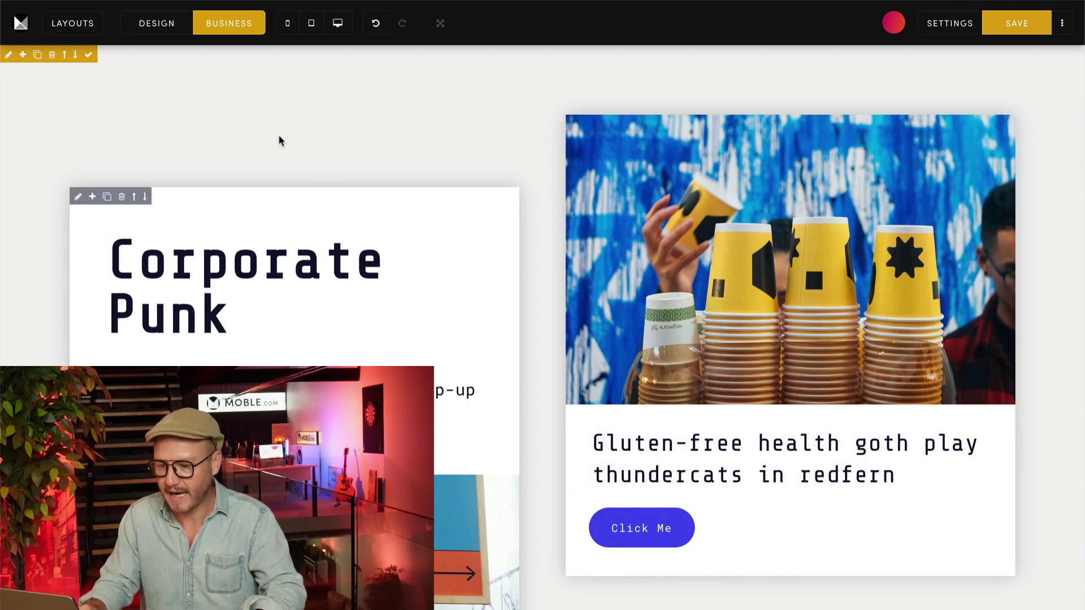
# Switch the page with the two-column cards from the business view to the design view.
pyautogui.click(164, 27)
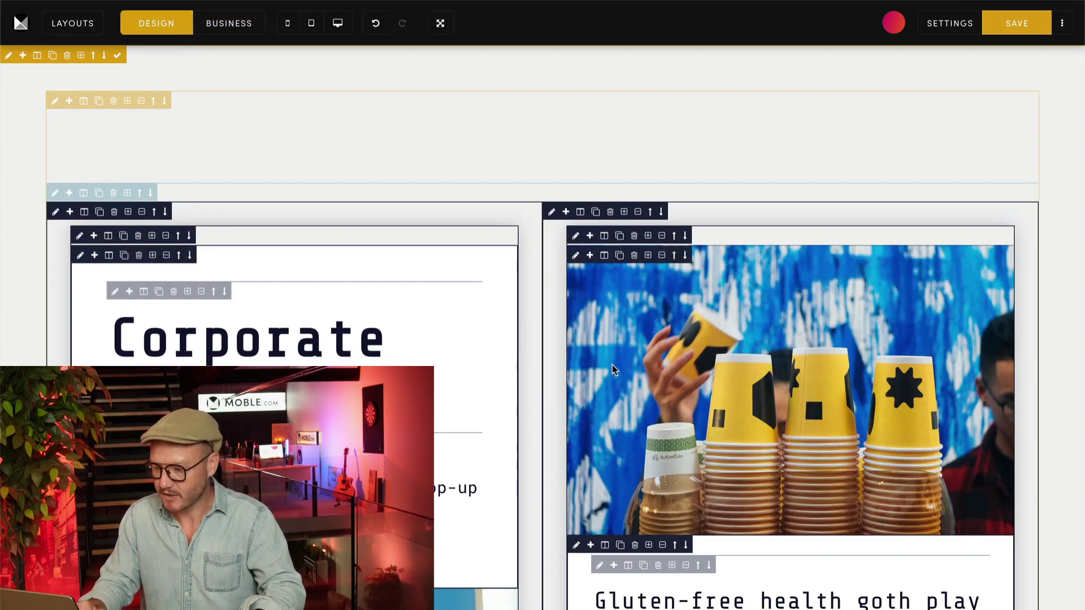
# Set the width of the column holding the yellow cups card to 85% and its width alignment to Centre Align.
pyautogui.click(552, 213)
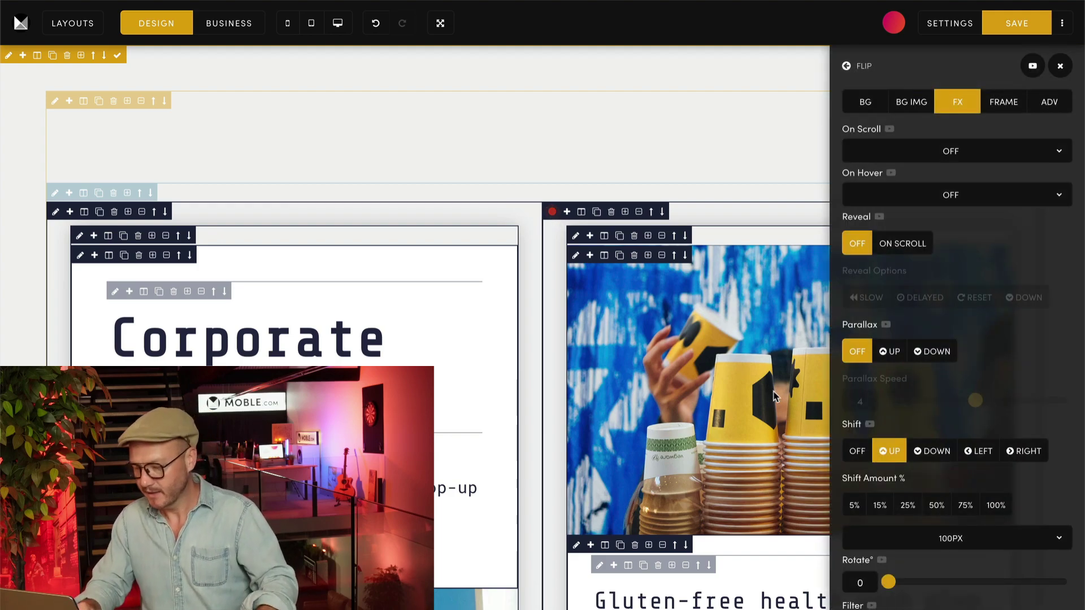
pyautogui.click(1003, 102)
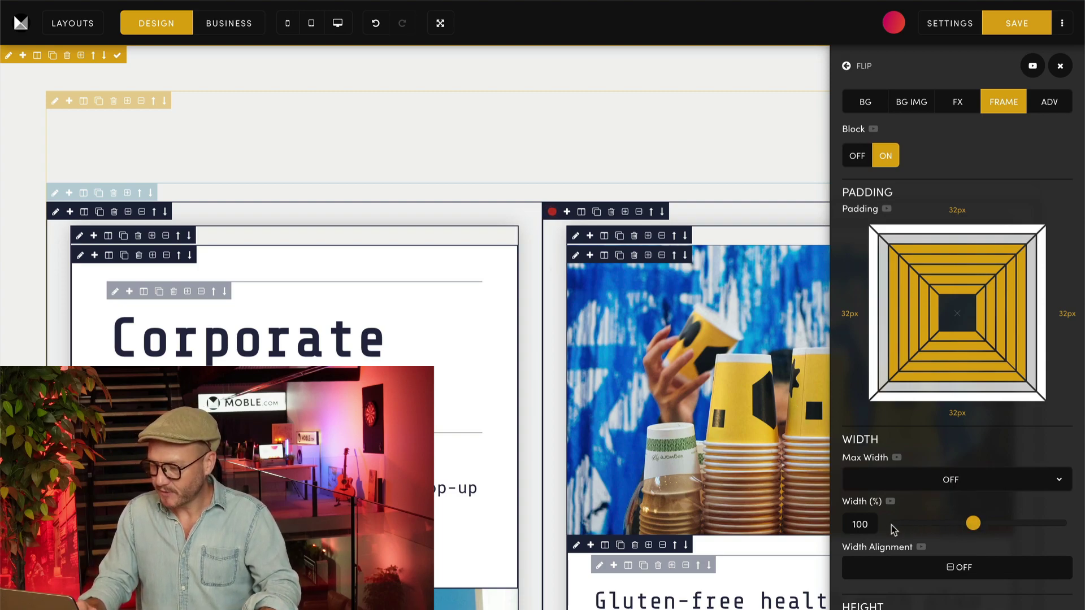
pyautogui.click(847, 67)
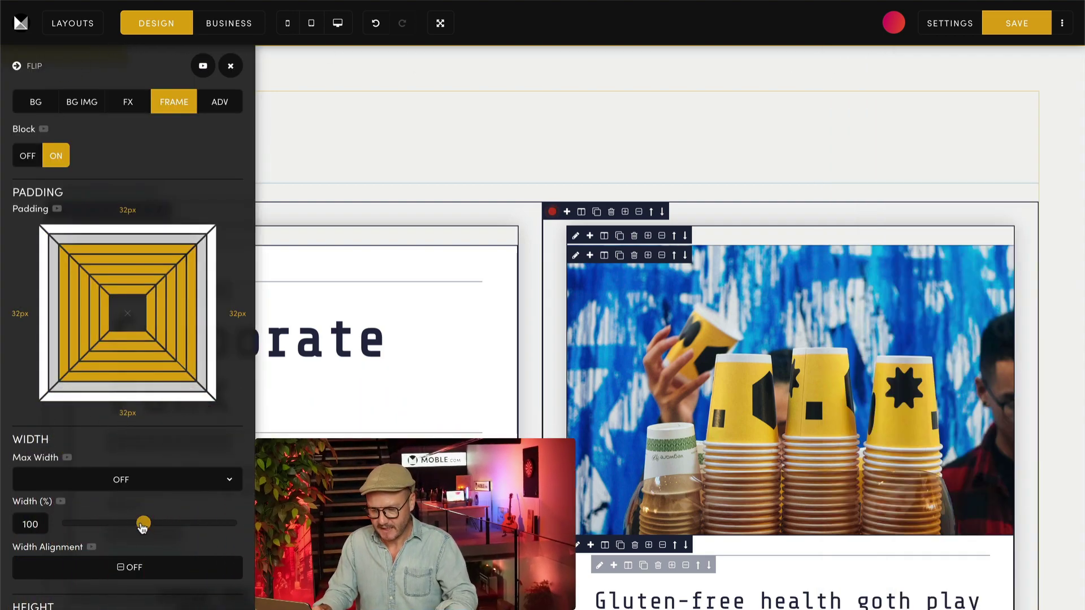
pyautogui.moveTo(143, 526); pyautogui.dragTo(131, 524)
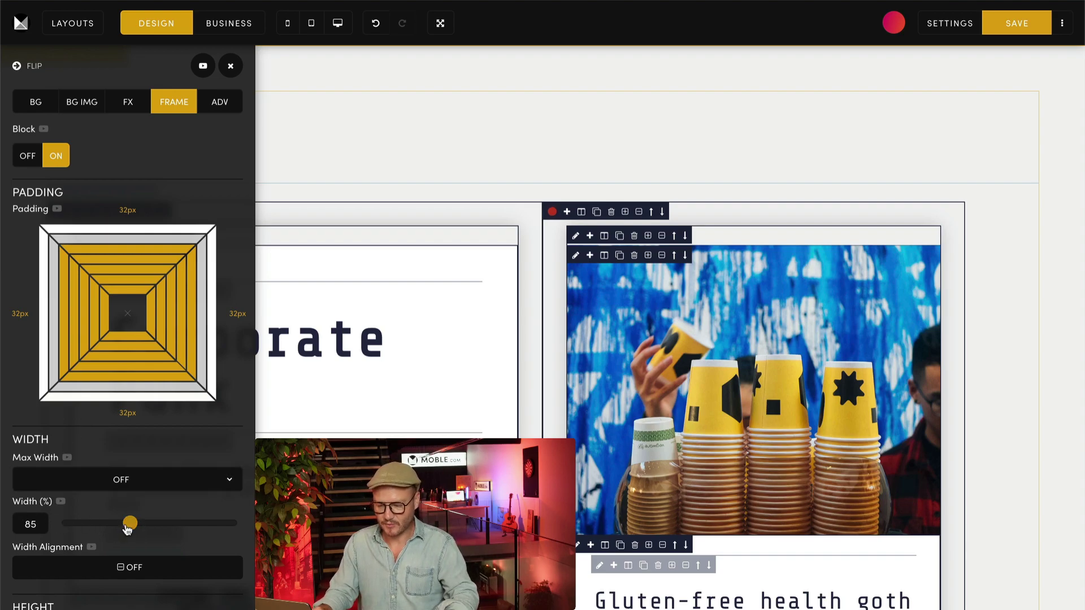
pyautogui.moveTo(127, 529)
pyautogui.mouseDown()
pyautogui.moveTo(97, 525)
pyautogui.moveTo(134, 529)
pyautogui.mouseUp()
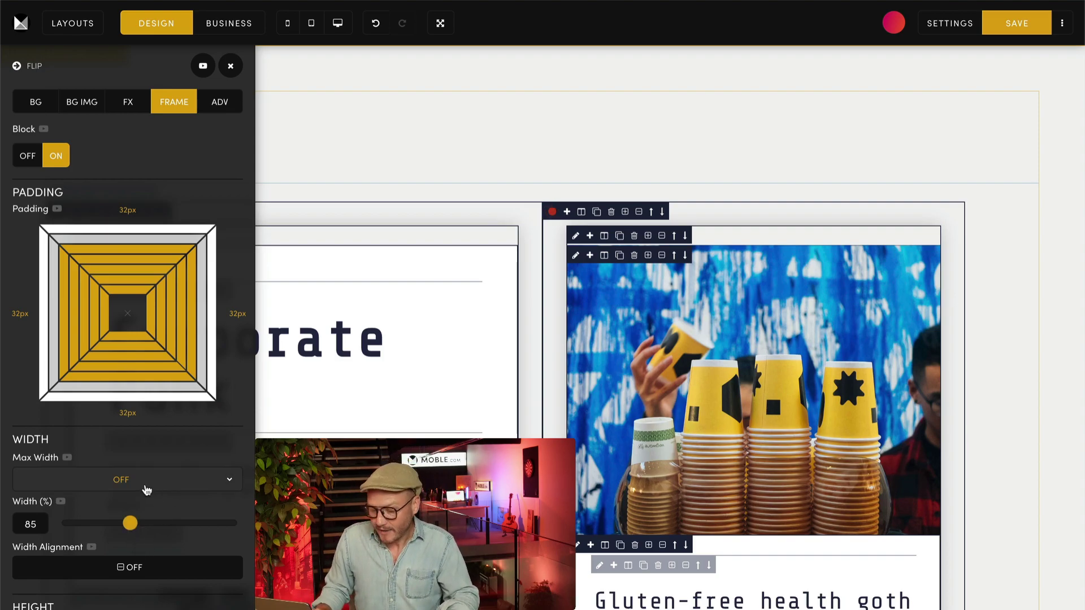
pyautogui.click(164, 572)
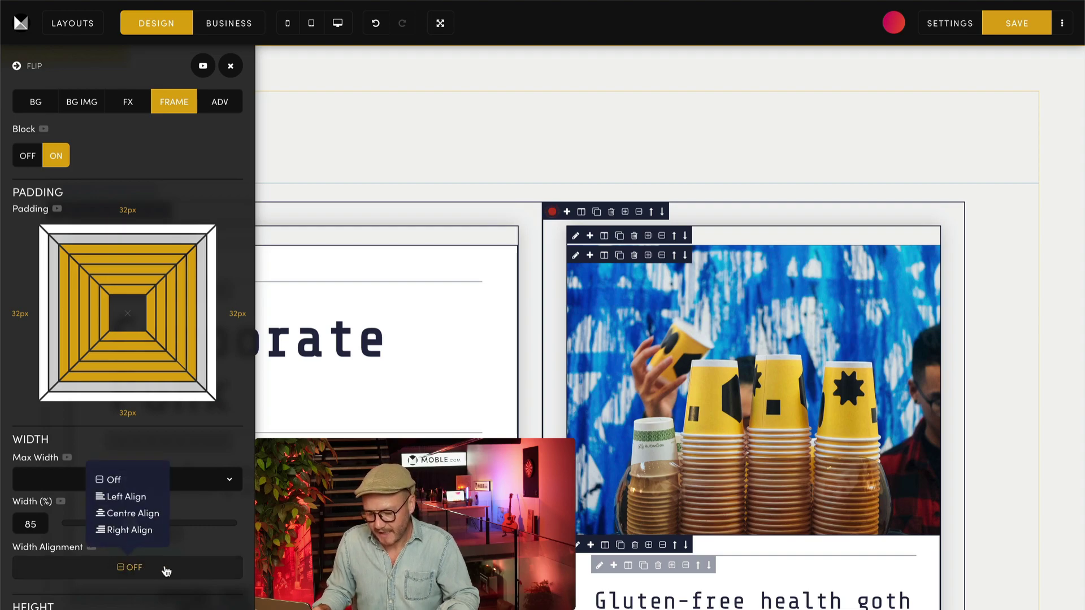
pyautogui.click(135, 516)
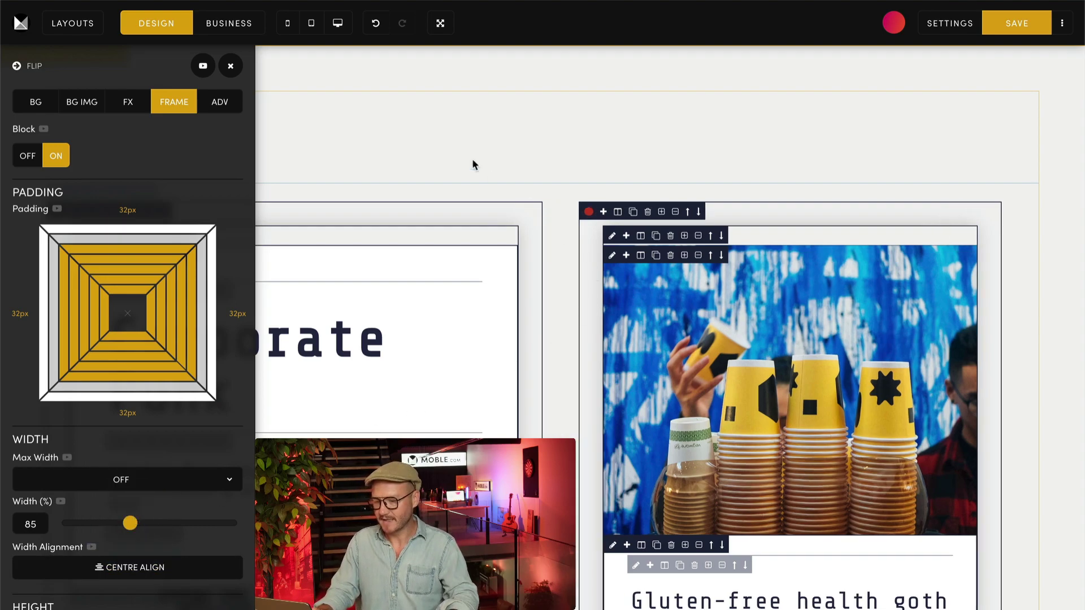
# Set the padding of the text block below the yellow cups image to 48px on all sides.
pyautogui.click(339, 91)
pyautogui.scroll(-5, 571, 133)
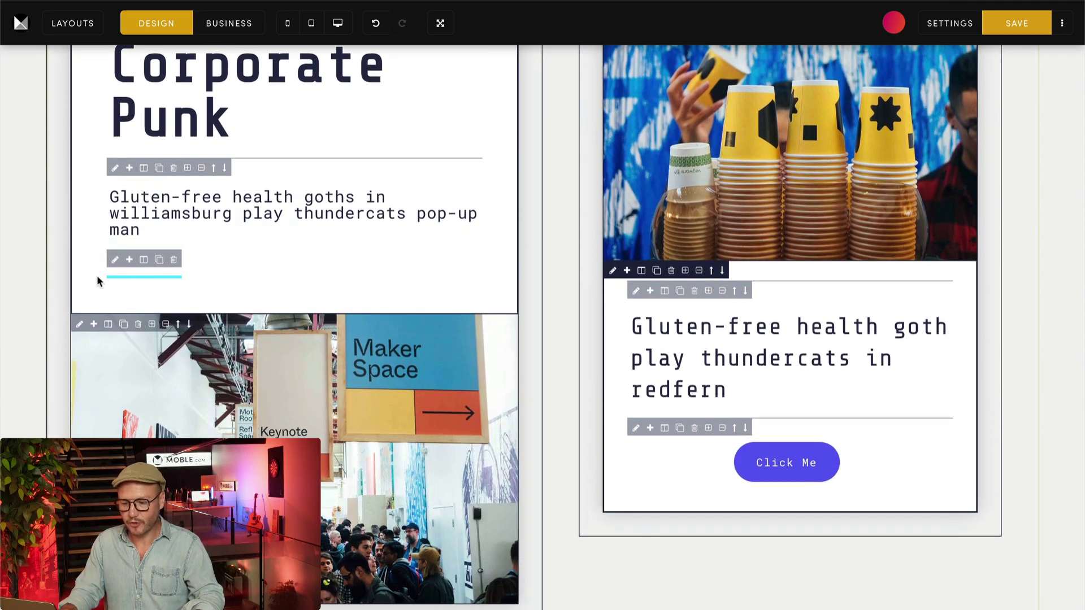
pyautogui.scroll(2, 492, 195)
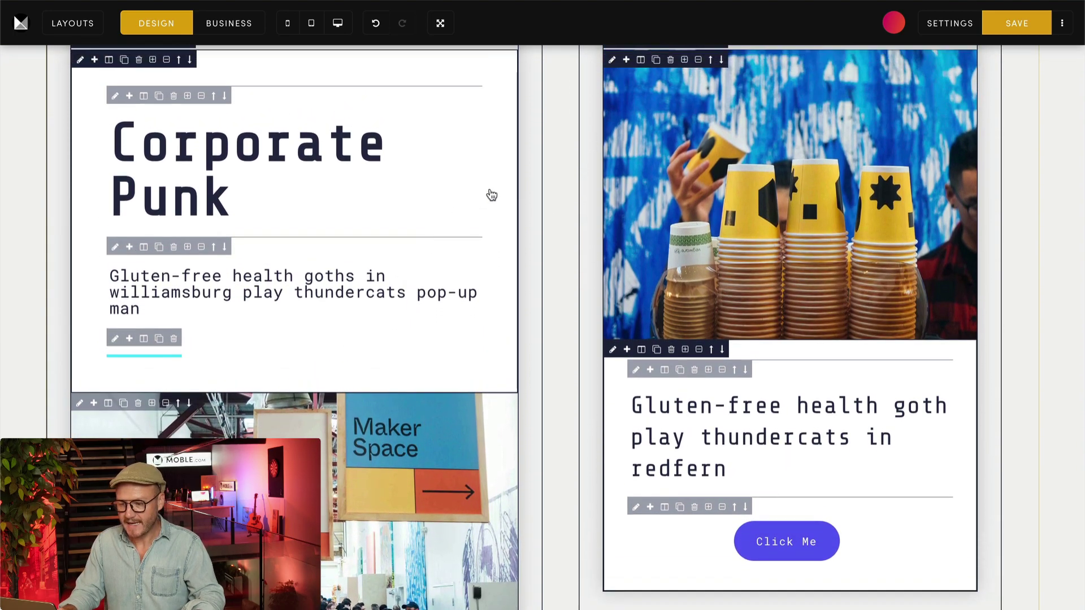
pyautogui.click(613, 349)
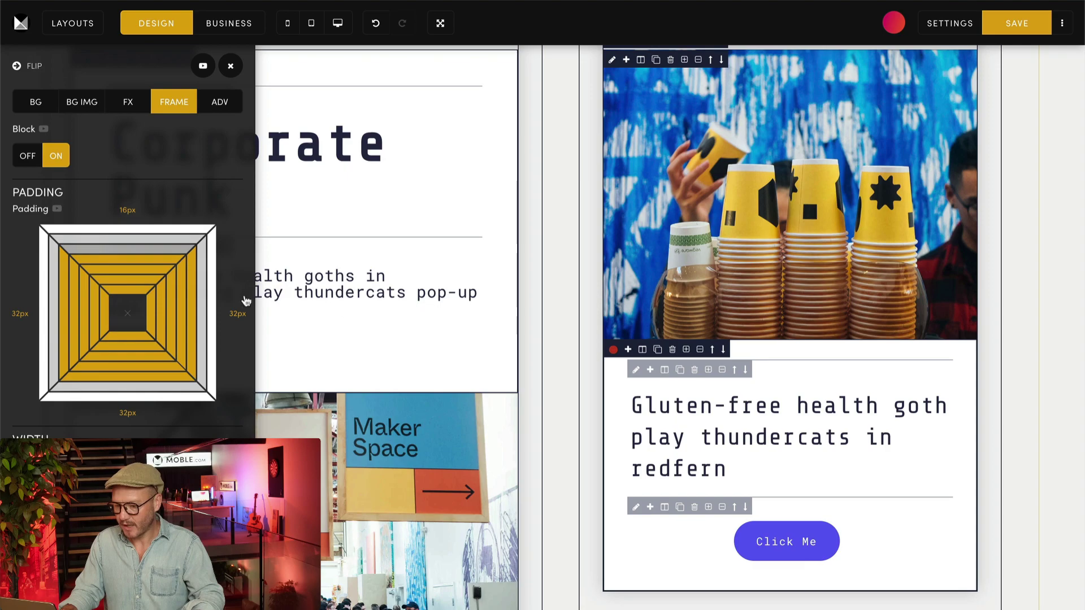
pyautogui.click(56, 281)
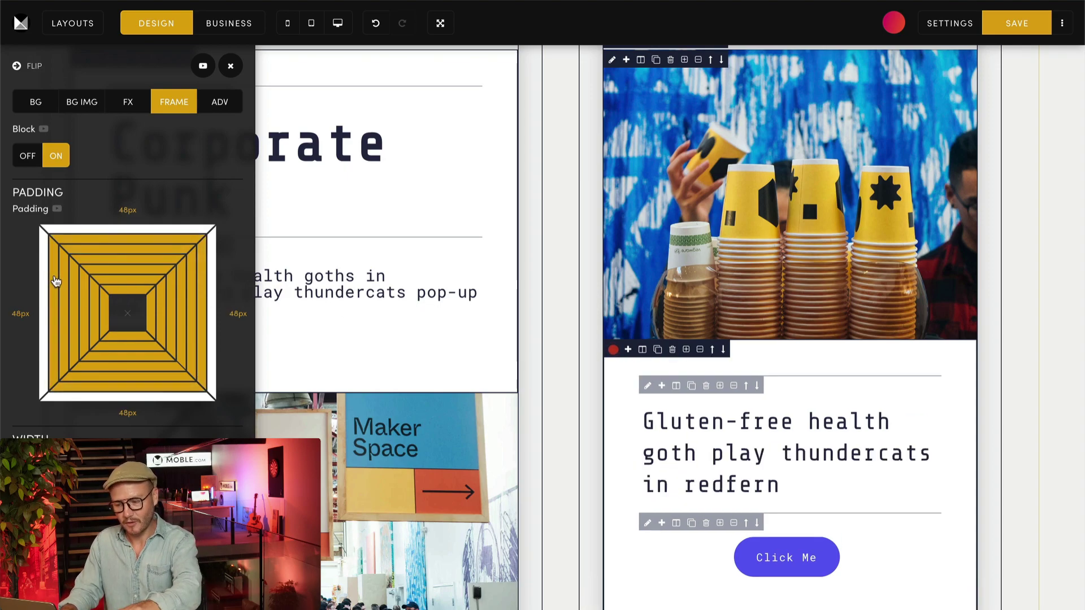
pyautogui.click(229, 66)
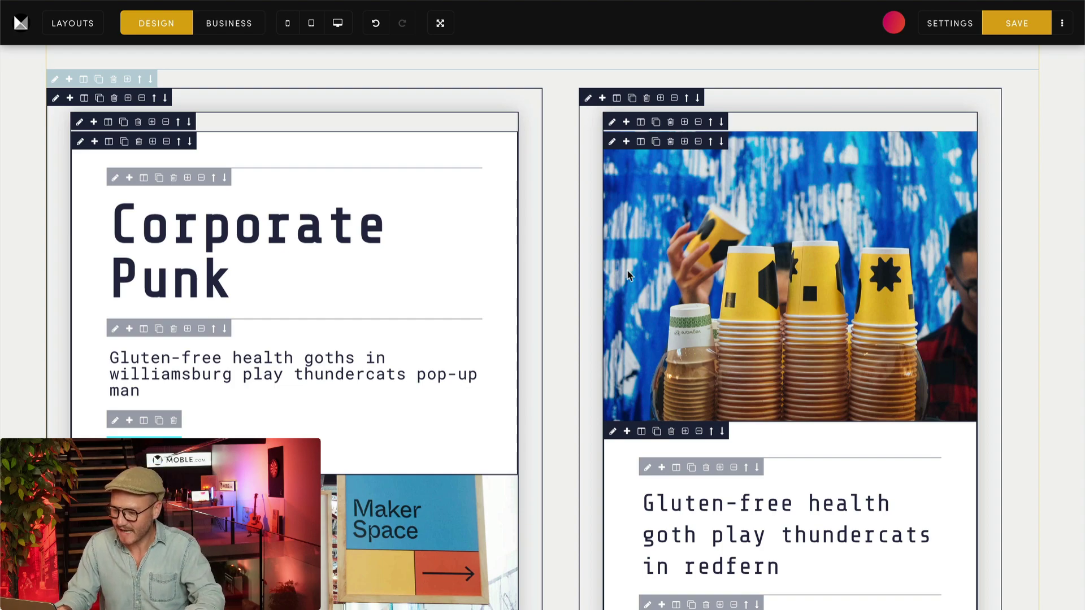
# Try centre and right alignment on the "Gluten-free health goth" heading below the cups image, and return it to left alignment.
pyautogui.scroll(-3, 683, 480)
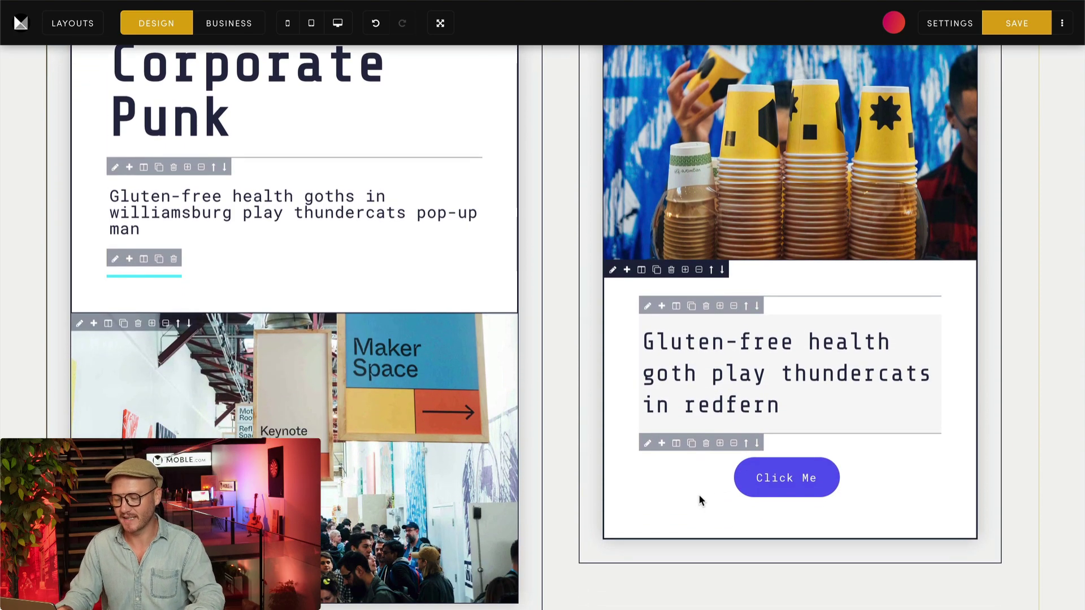
pyautogui.click(712, 356)
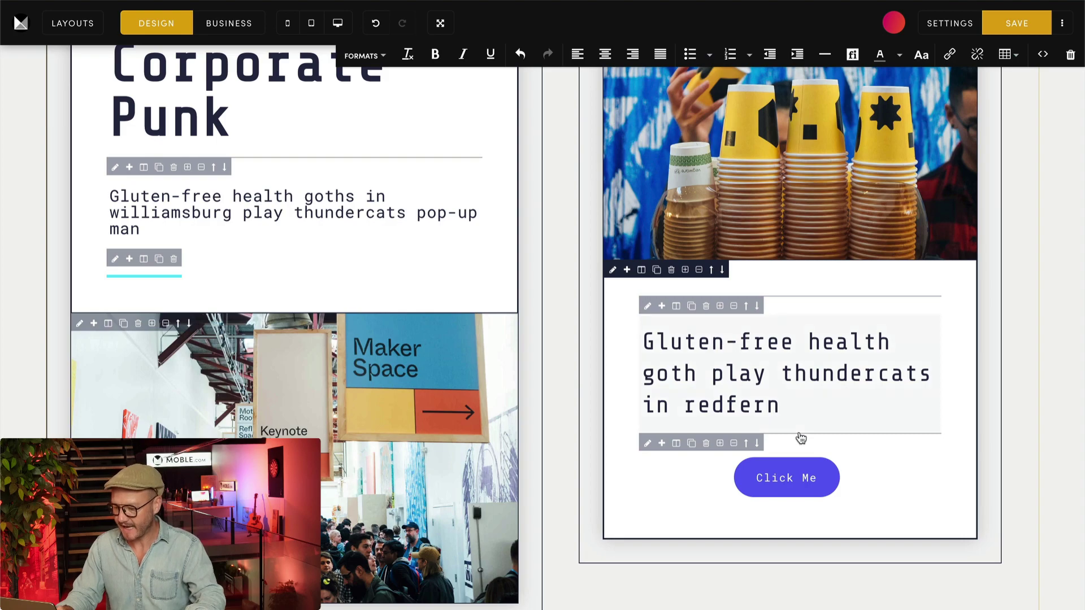
pyautogui.moveTo(805, 421); pyautogui.dragTo(641, 342)
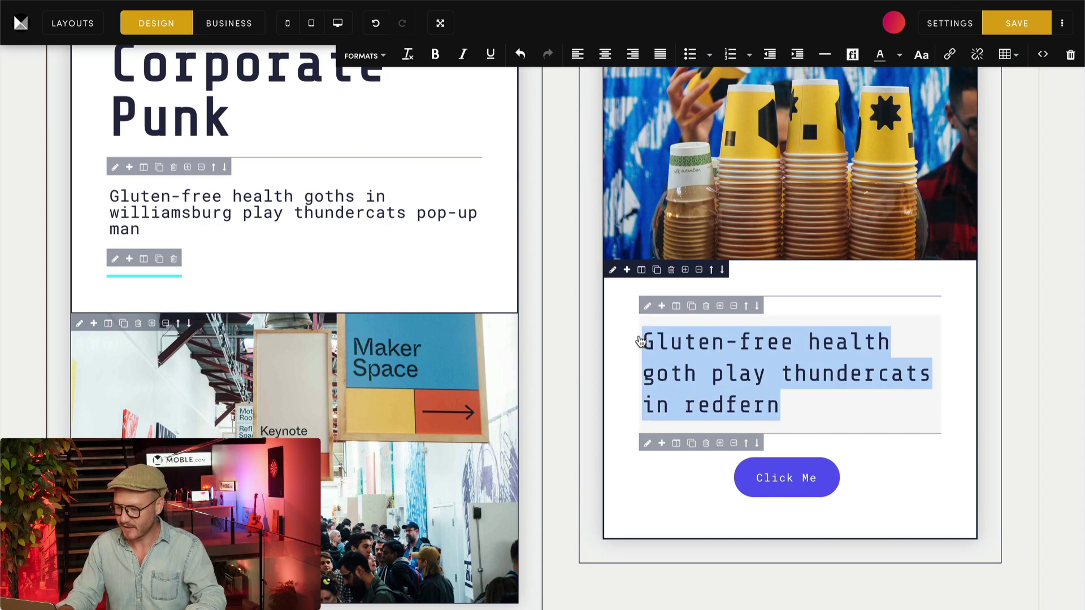
pyautogui.click(584, 57)
pyautogui.click(605, 56)
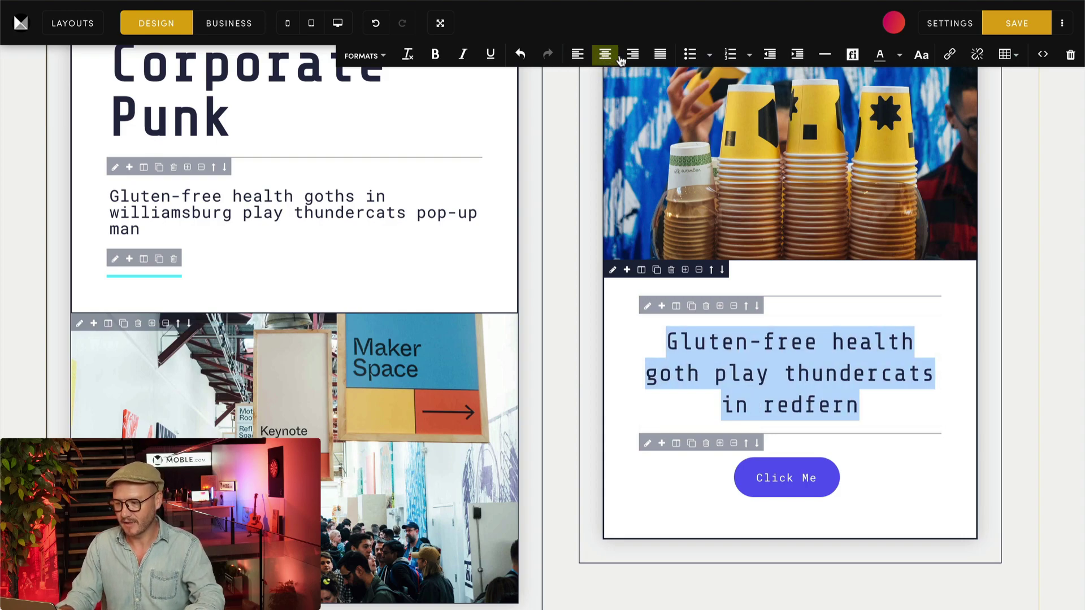
pyautogui.click(632, 55)
pyautogui.click(605, 56)
pyautogui.click(582, 57)
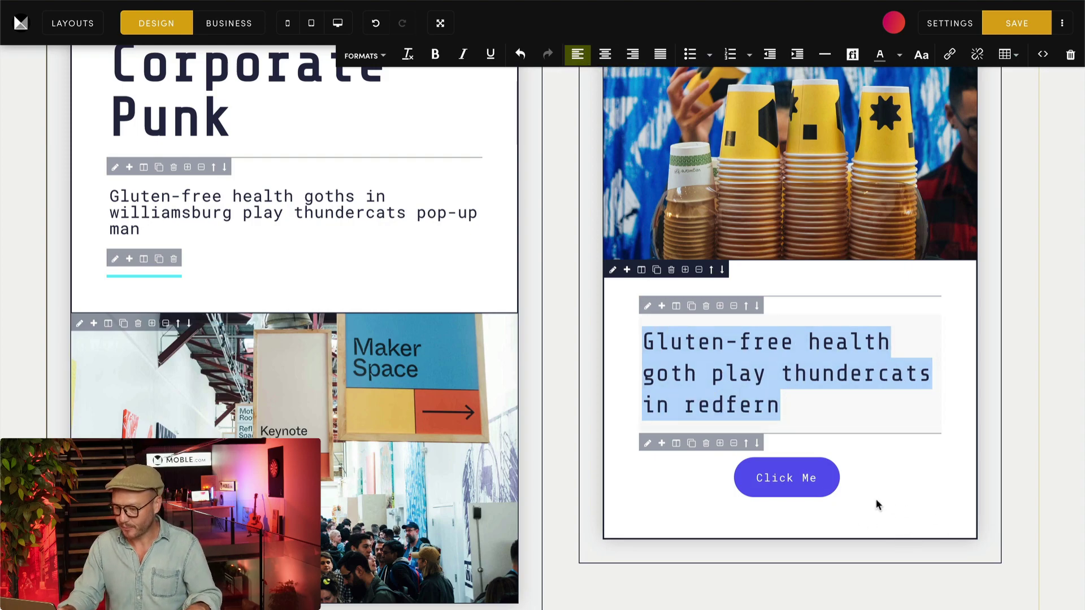
pyautogui.scroll(3, 869, 466)
pyautogui.click(871, 551)
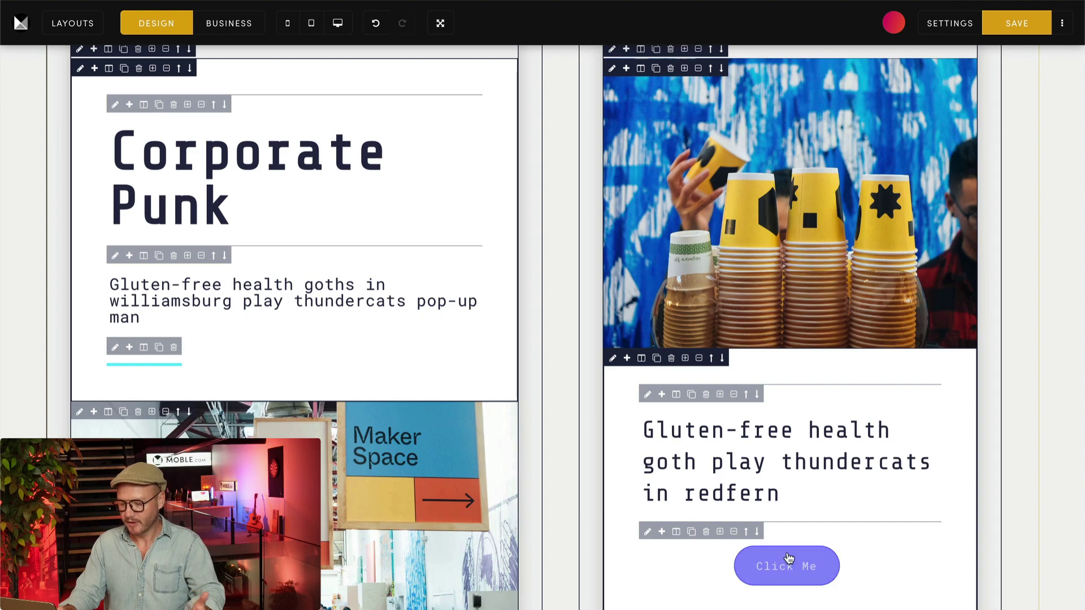
# Set the width alignment of the "Click Me" button in the cups card to Left Align.
pyautogui.scroll(3, 593, 188)
pyautogui.scroll(-6, 877, 438)
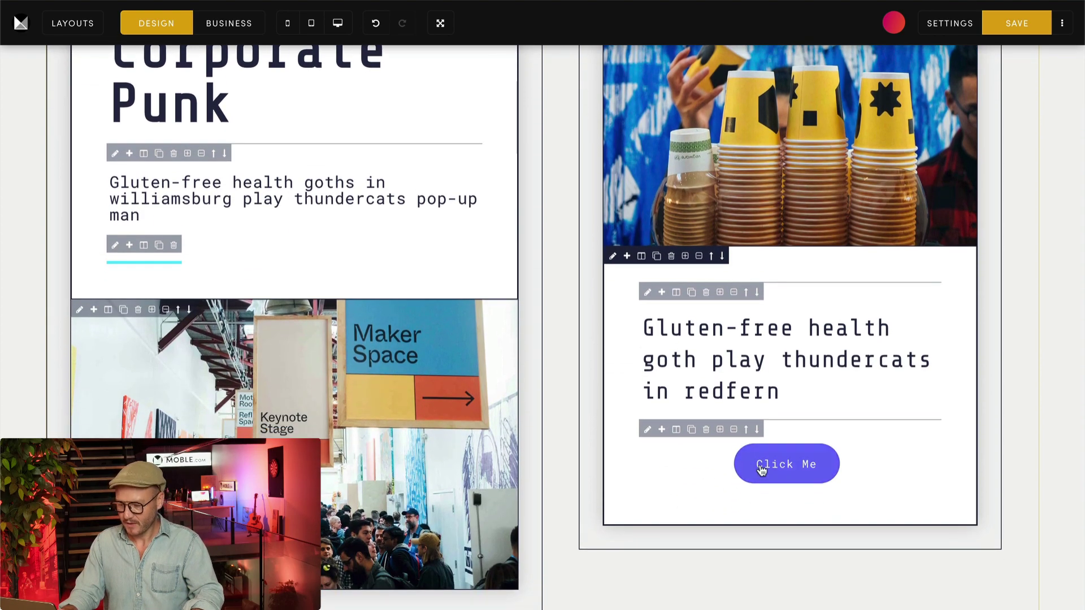
pyautogui.click(762, 469)
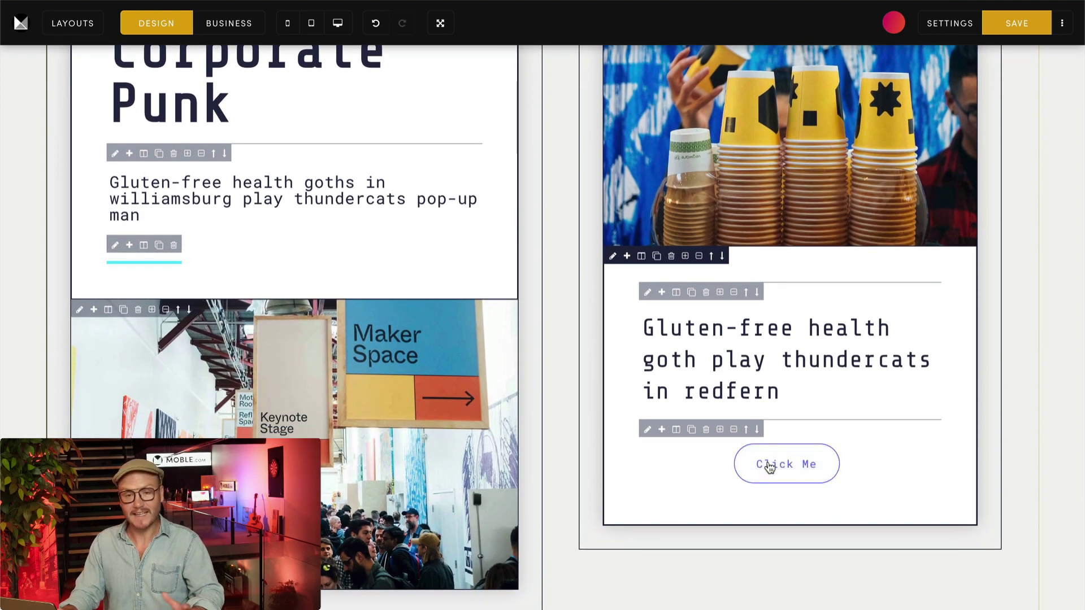
pyautogui.click(647, 430)
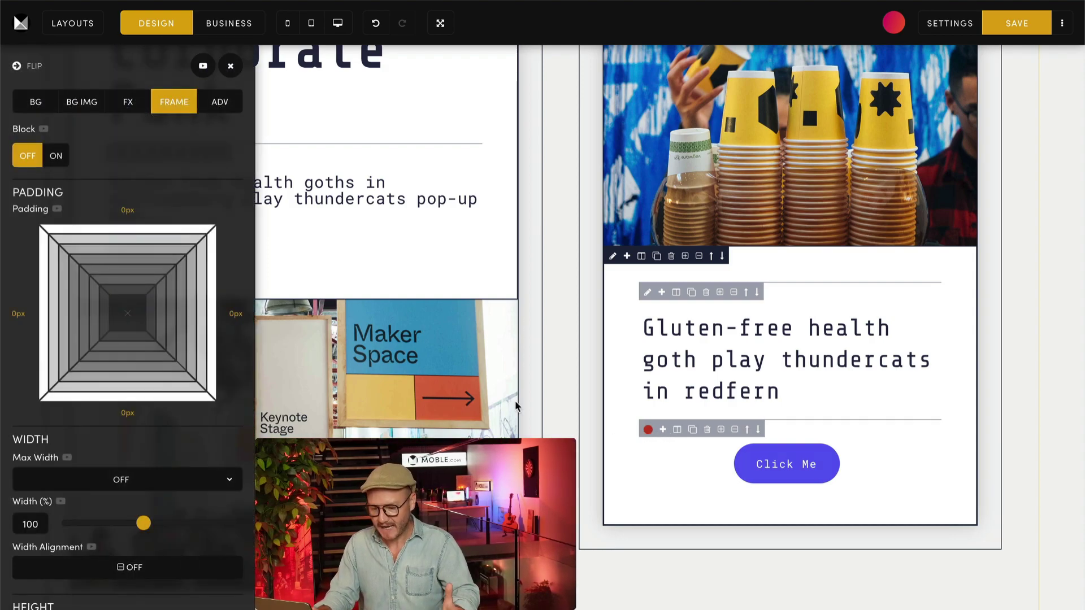
pyautogui.scroll(-2, 73, 447)
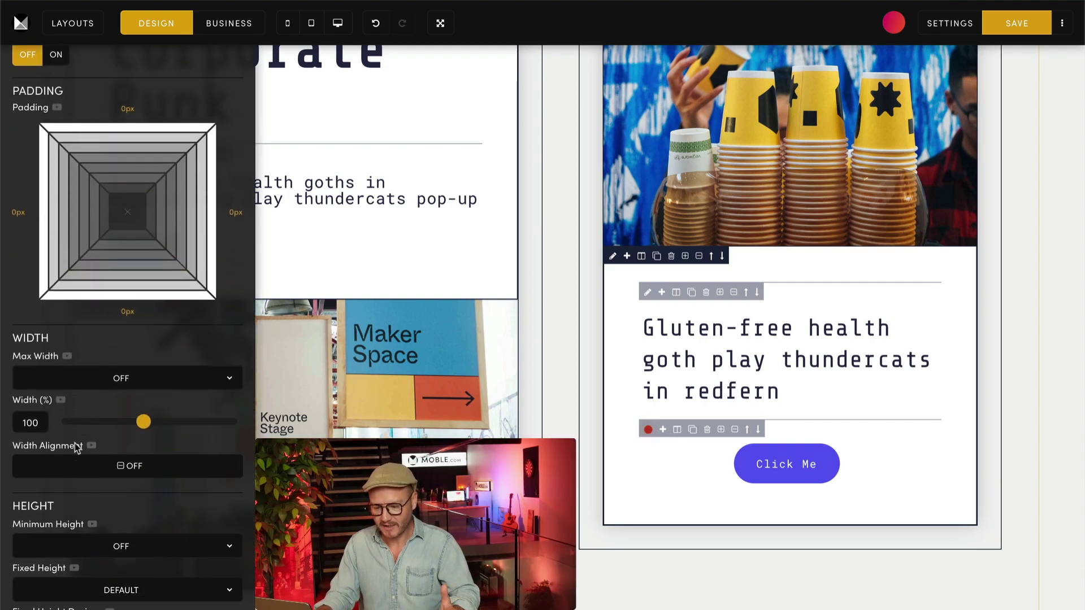
pyautogui.click(105, 471)
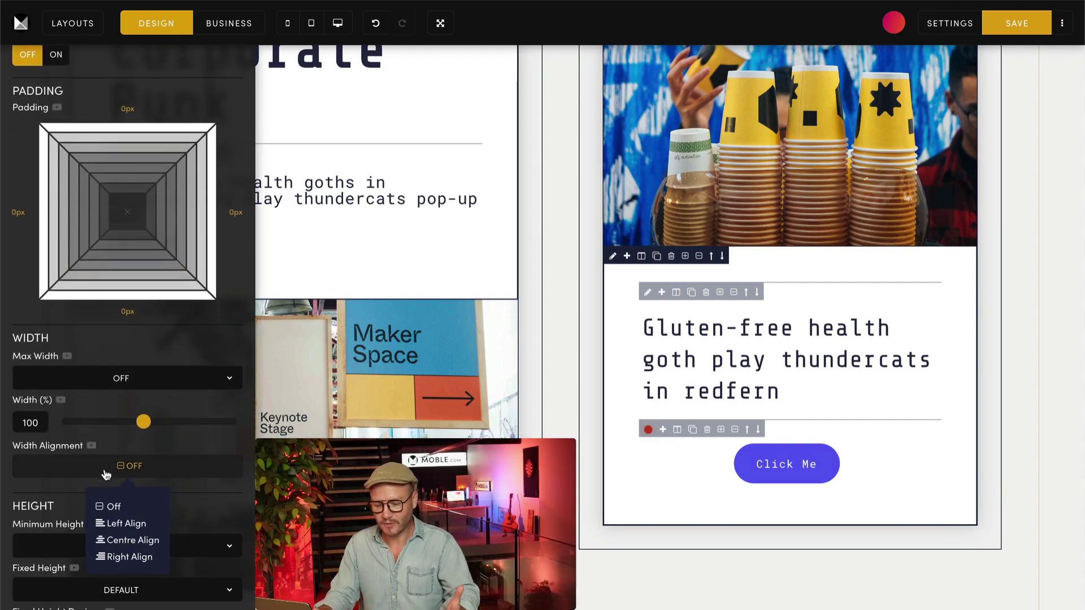
pyautogui.click(125, 525)
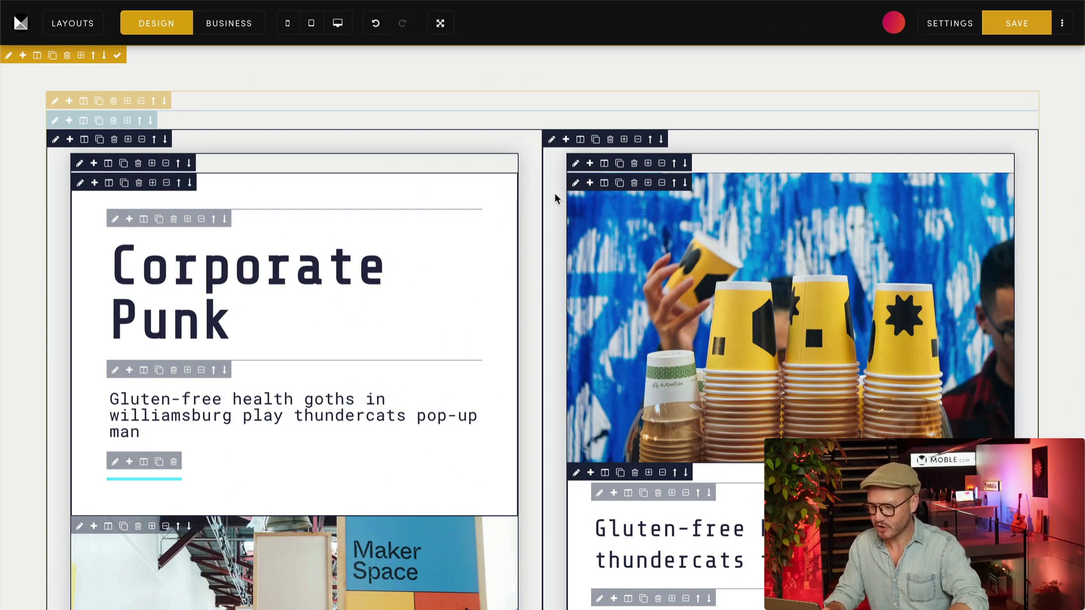
# Examine the Shift effect settings of the cups card's column and compare the two cards' vertical positions.
pyautogui.click(551, 140)
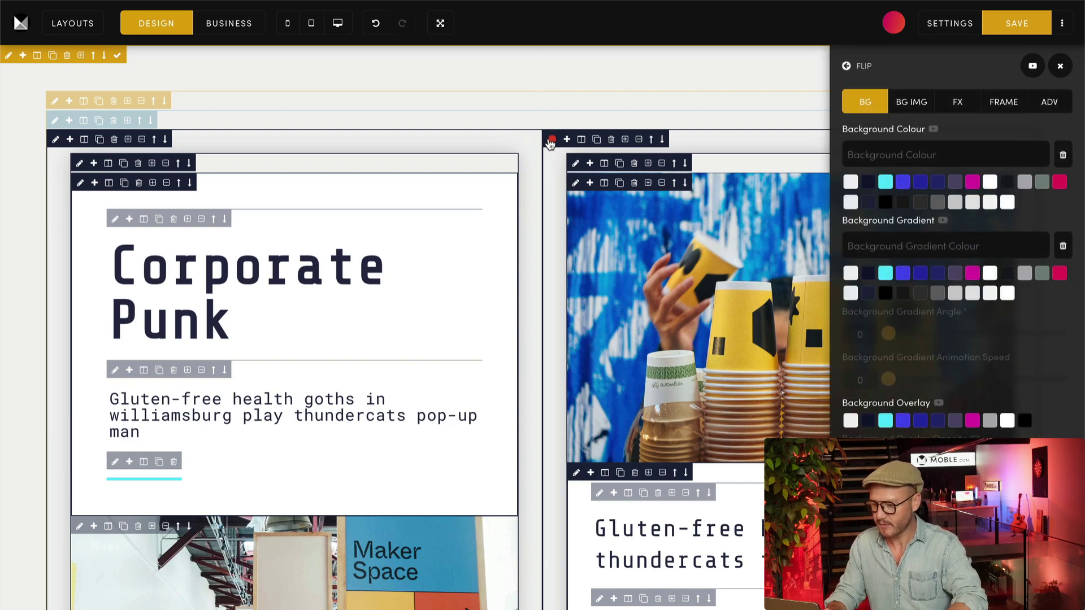
pyautogui.click(959, 102)
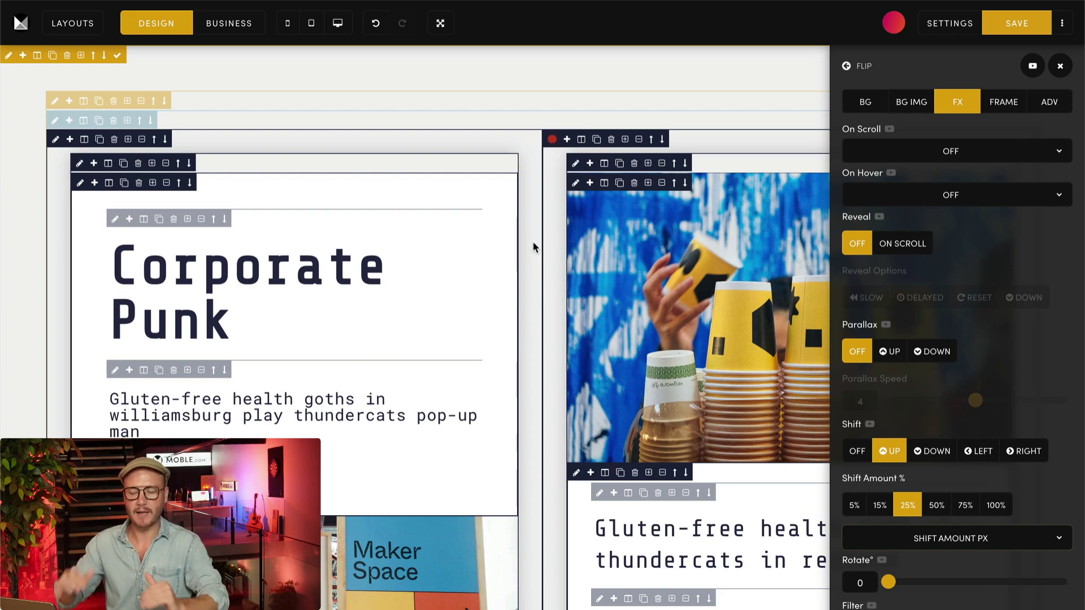
pyautogui.click(1060, 65)
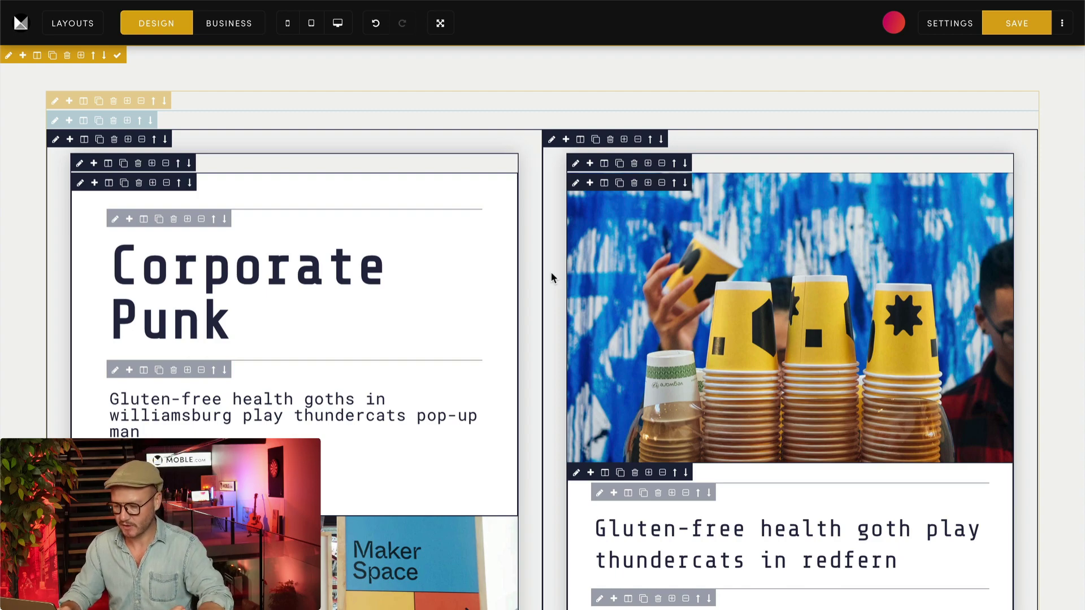
pyautogui.scroll(-2, 551, 274)
pyautogui.scroll(-3, 550, 277)
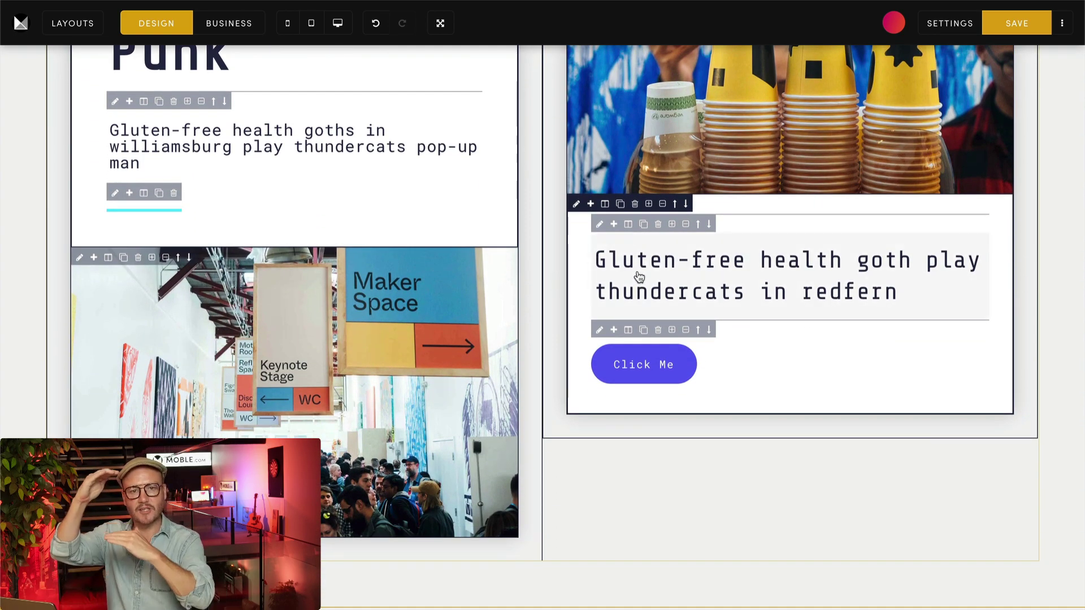
pyautogui.scroll(5, 552, 242)
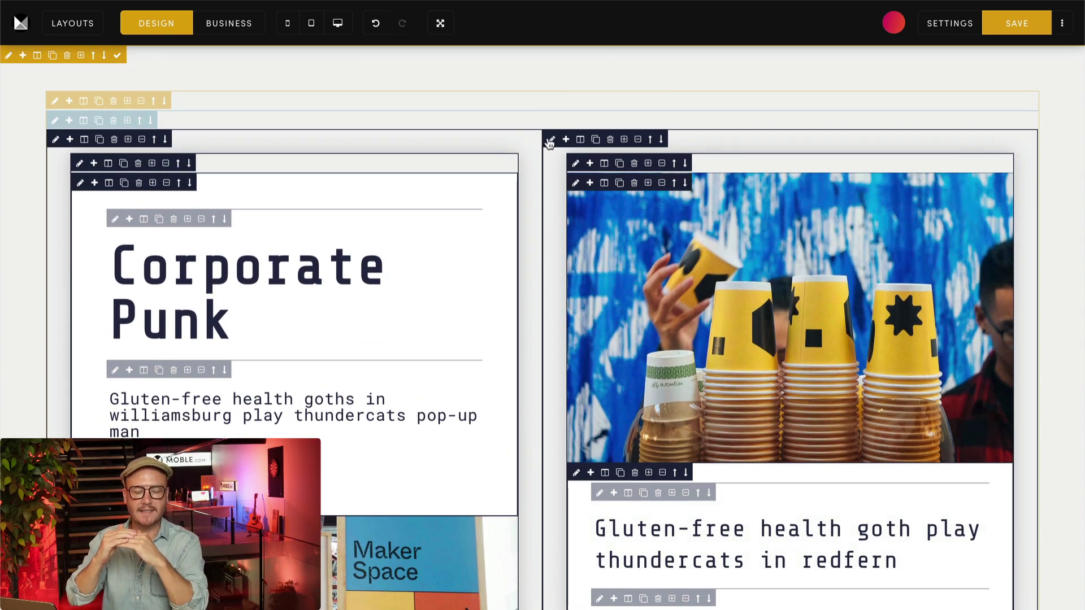
pyautogui.scroll(-2, 546, 330)
pyautogui.scroll(2, 545, 333)
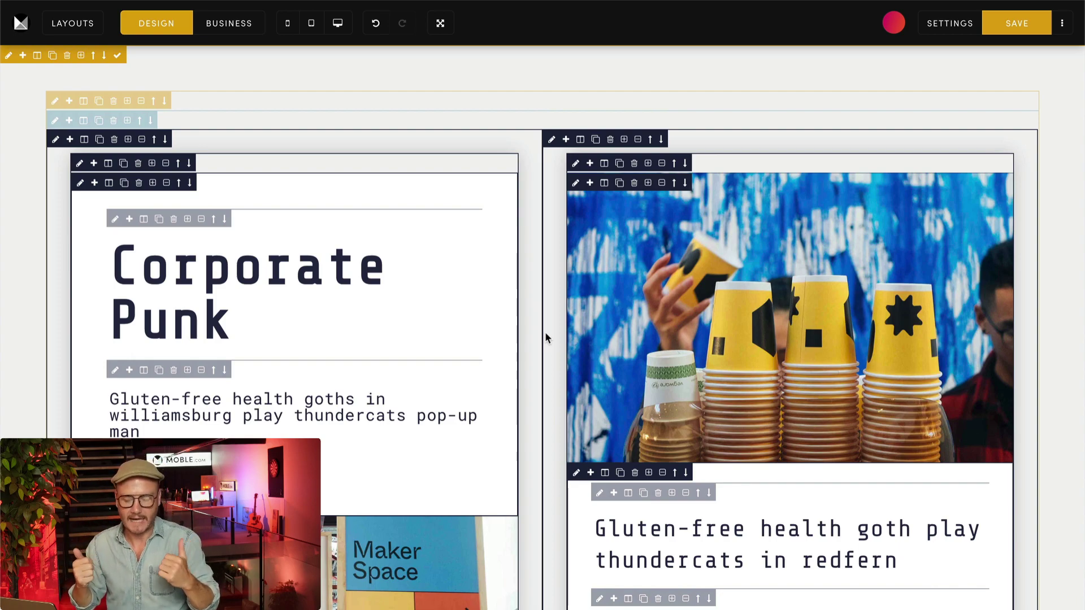
# Set the cups card column to shift up by 100px and preview the cards in the business view.
pyautogui.click(552, 141)
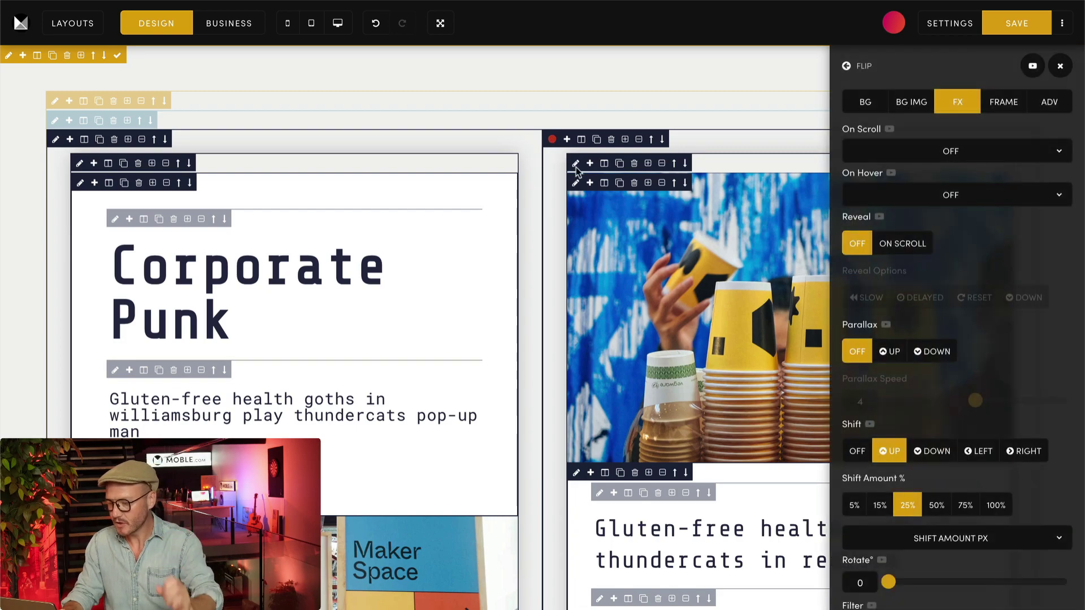
pyautogui.click(888, 450)
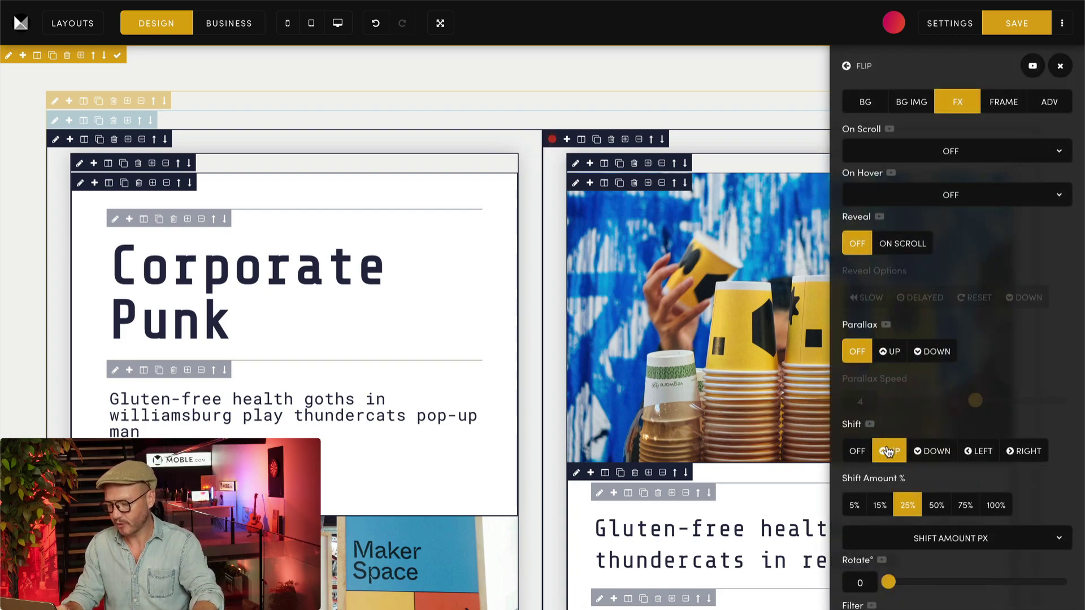
pyautogui.click(977, 541)
pyautogui.click(884, 568)
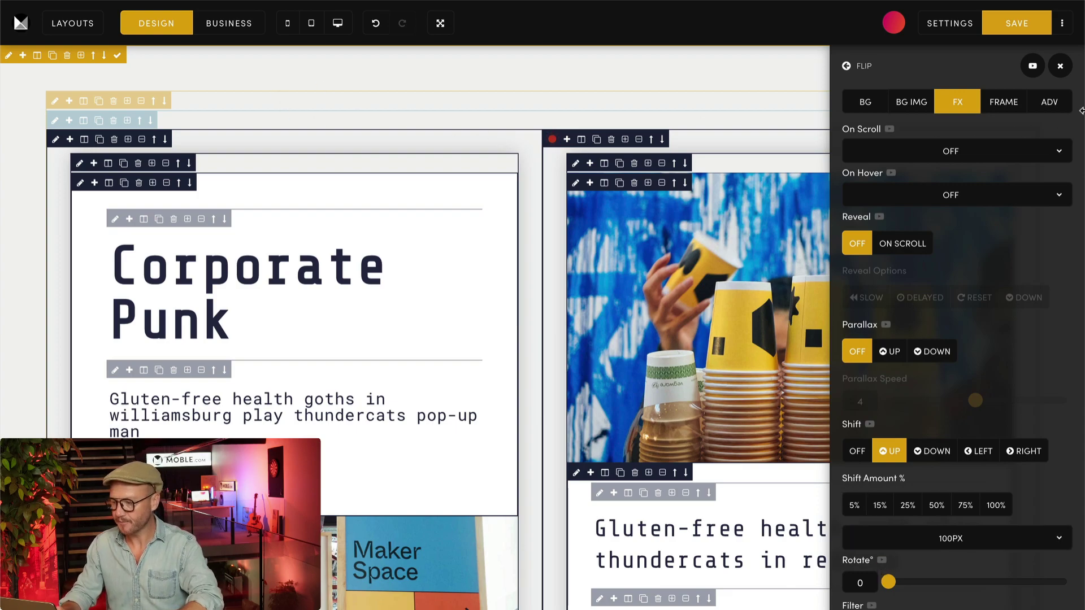
pyautogui.click(1062, 67)
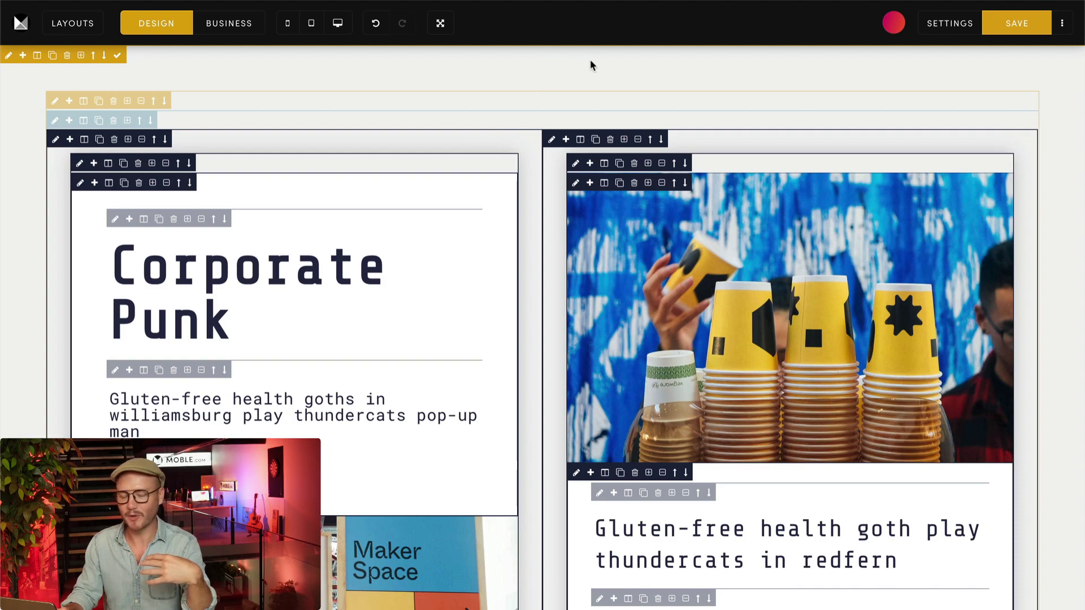
pyautogui.click(245, 30)
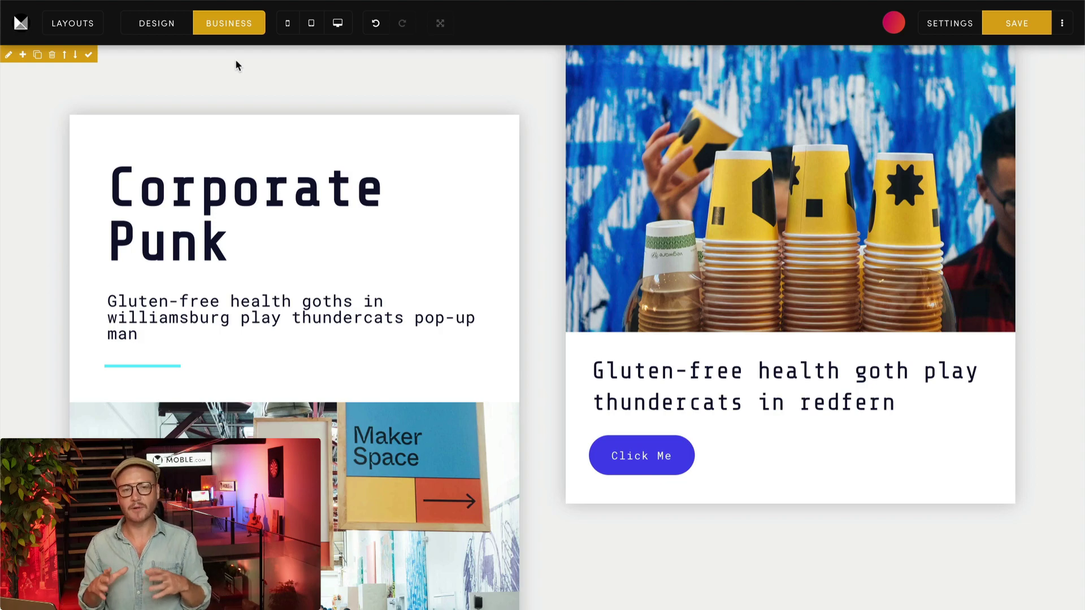
# Return to the design view and set the desktop top margin of the row holding both cards to 100px.
pyautogui.click(173, 29)
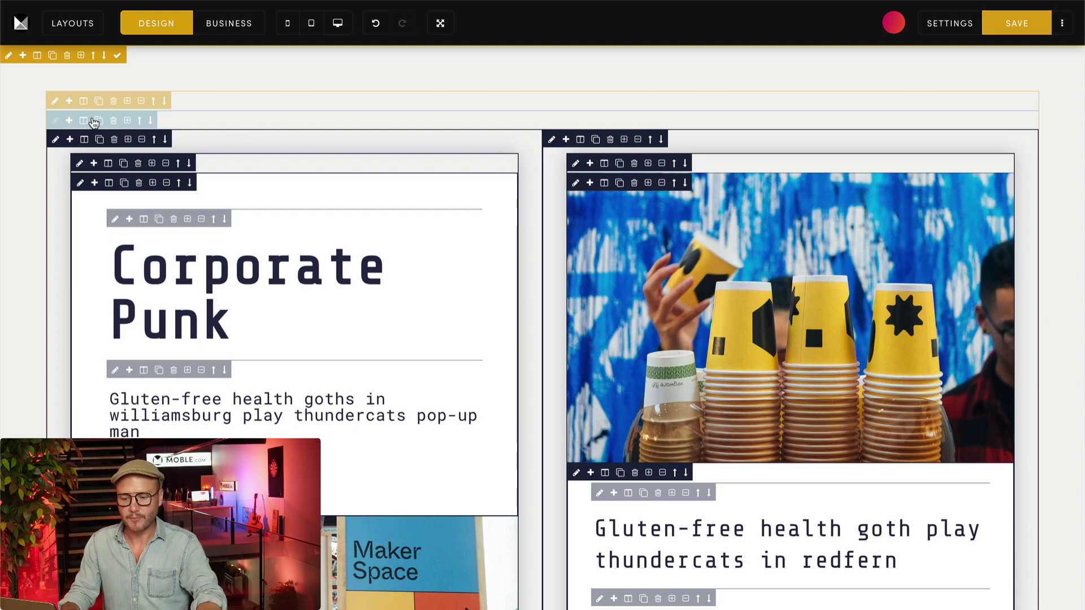
pyautogui.click(55, 119)
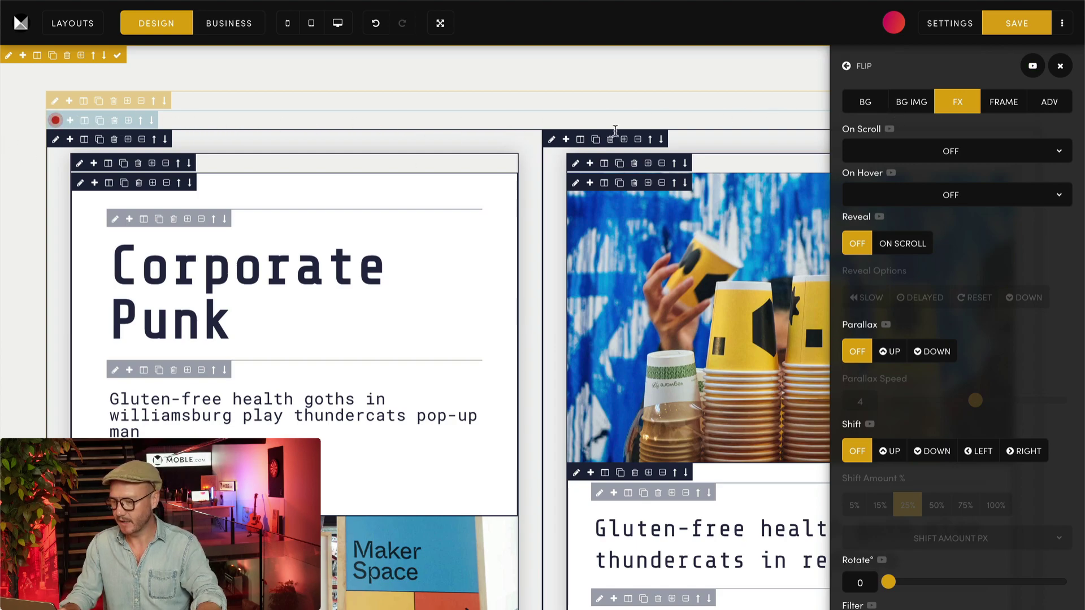
pyautogui.click(1005, 107)
pyautogui.scroll(-10, 1064, 289)
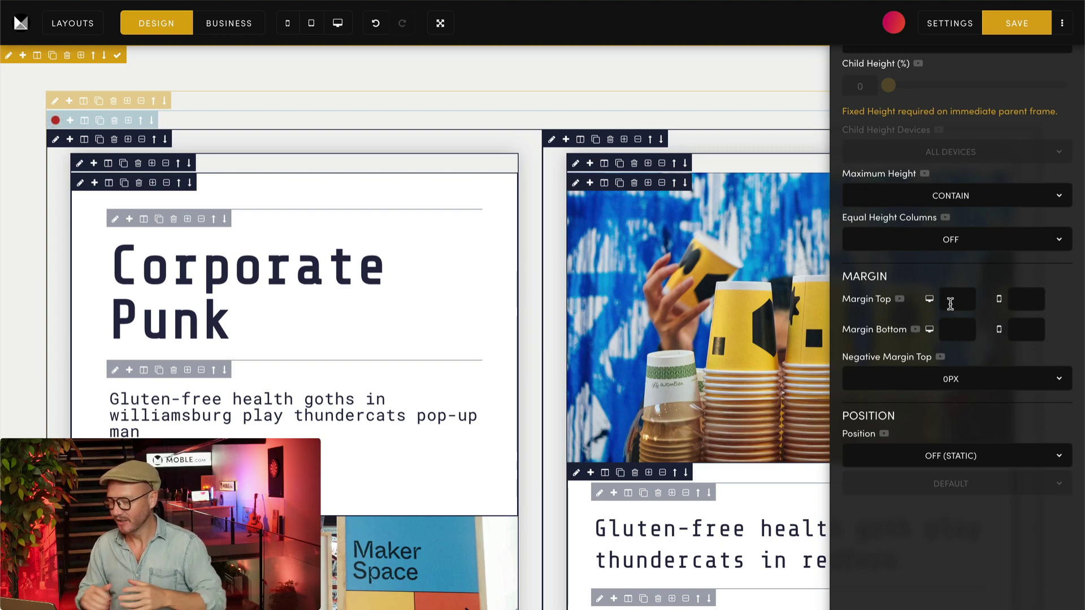
pyautogui.click(951, 304)
pyautogui.write('1')
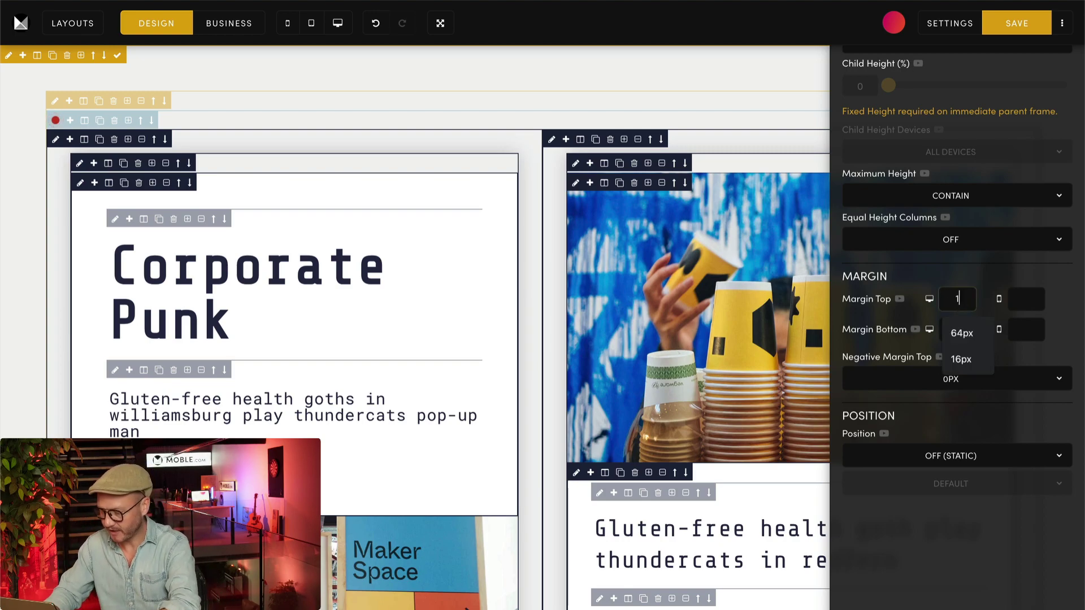
pyautogui.write('00px')
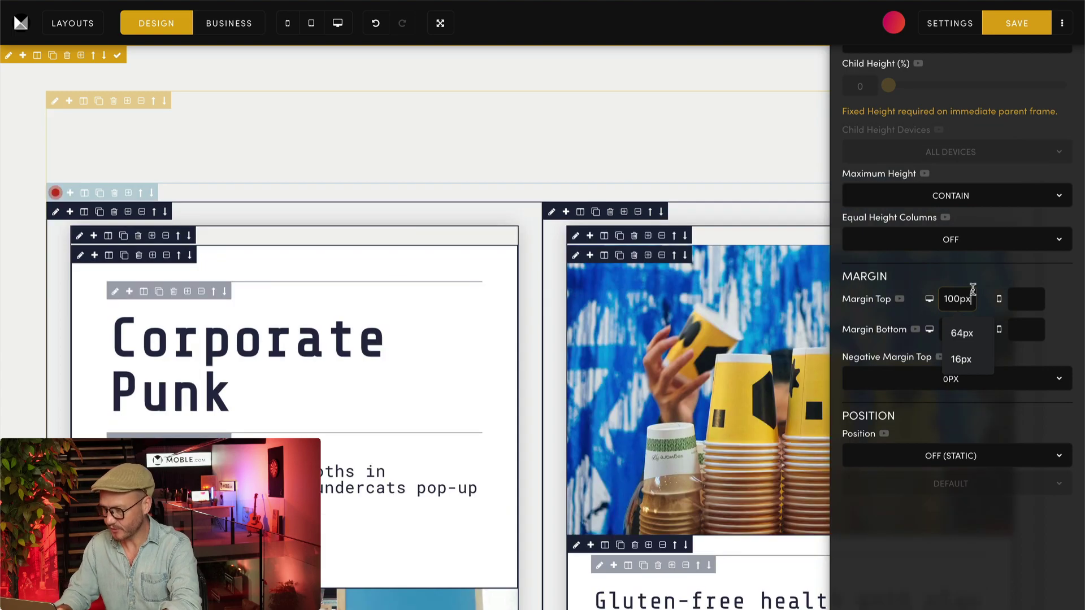
pyautogui.click(988, 277)
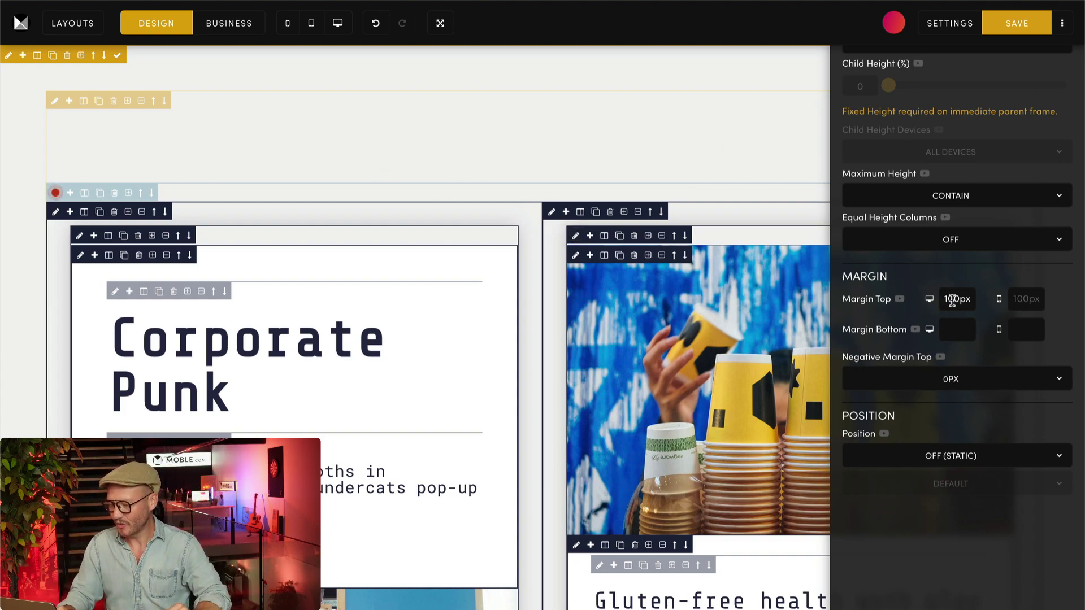
# Examine the padding, height and margin settings of the cups card column and of the row holding both cards.
pyautogui.click(552, 212)
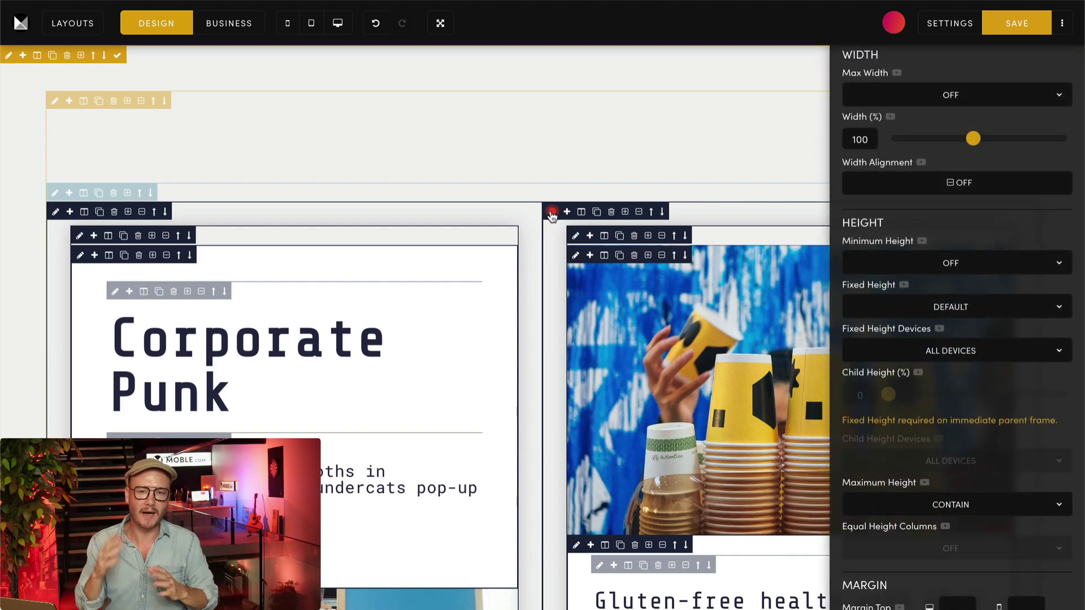
pyautogui.click(55, 193)
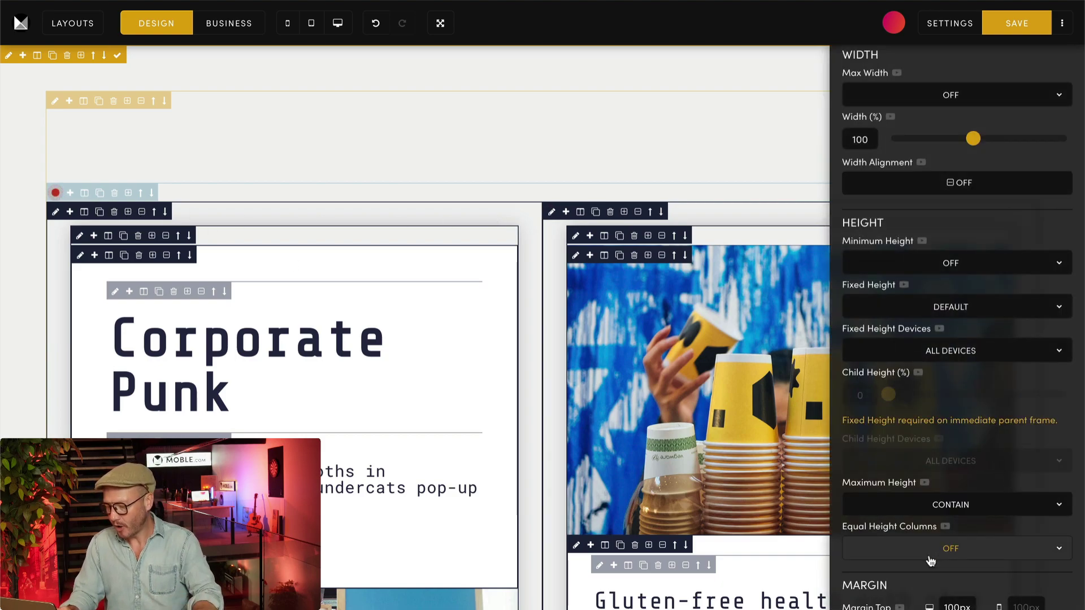
pyautogui.scroll(-3, 950, 535)
pyautogui.scroll(-1, 950, 535)
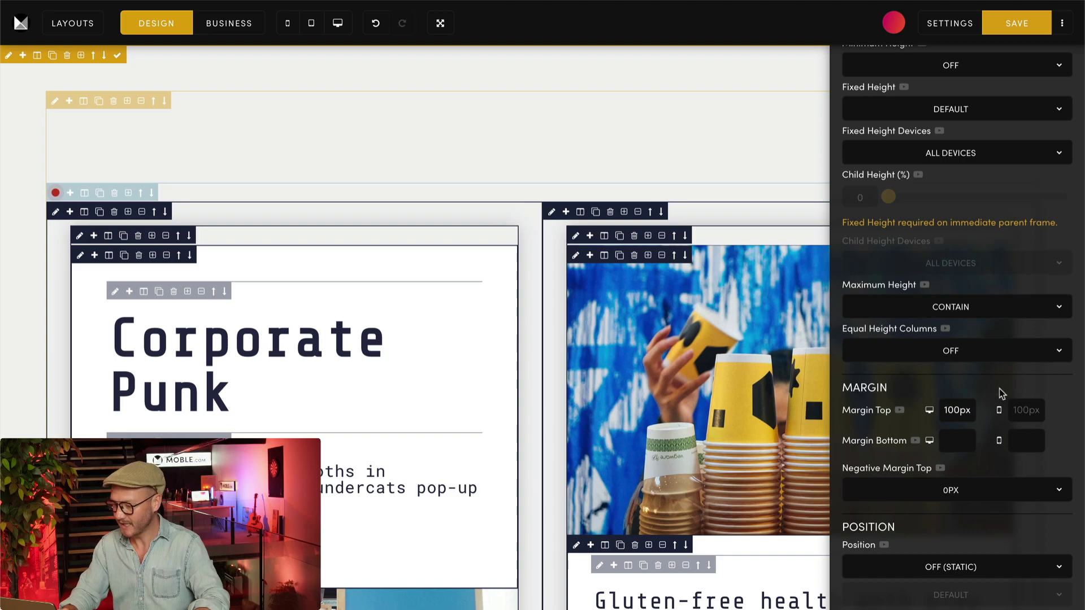
pyautogui.scroll(6, 1019, 354)
pyautogui.scroll(3, 1020, 354)
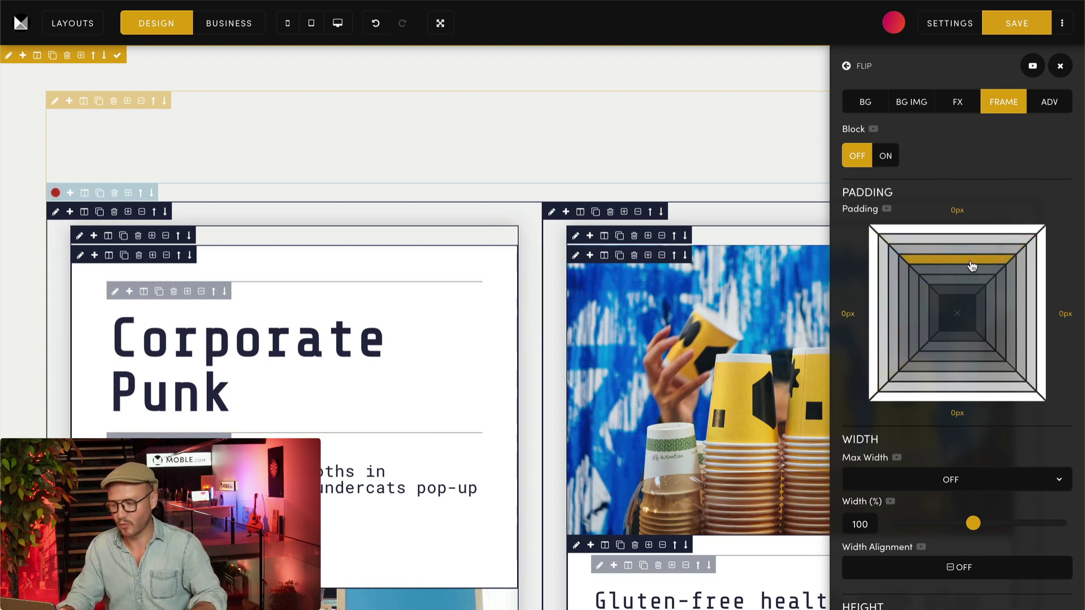
pyautogui.scroll(-9, 1067, 369)
pyautogui.scroll(-3, 1066, 369)
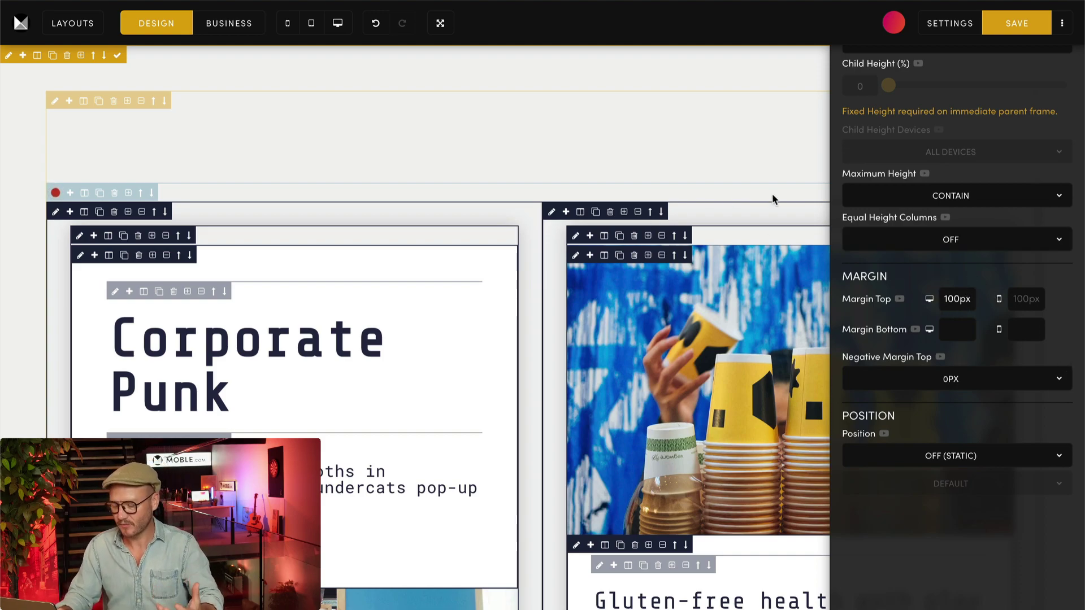
pyautogui.scroll(10, 1046, 152)
pyautogui.scroll(2, 1045, 153)
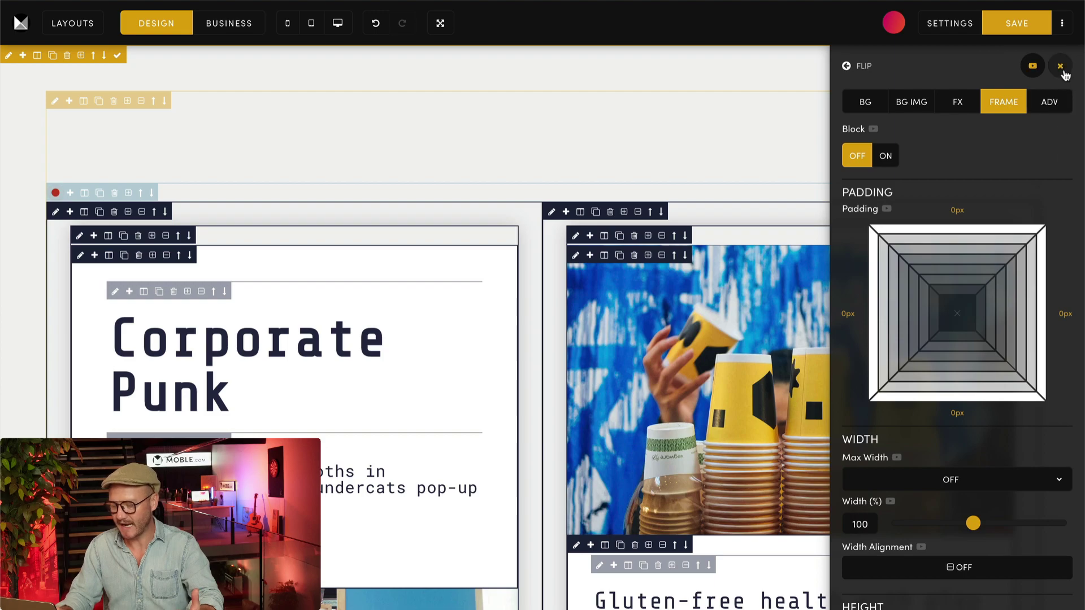
pyautogui.click(1060, 67)
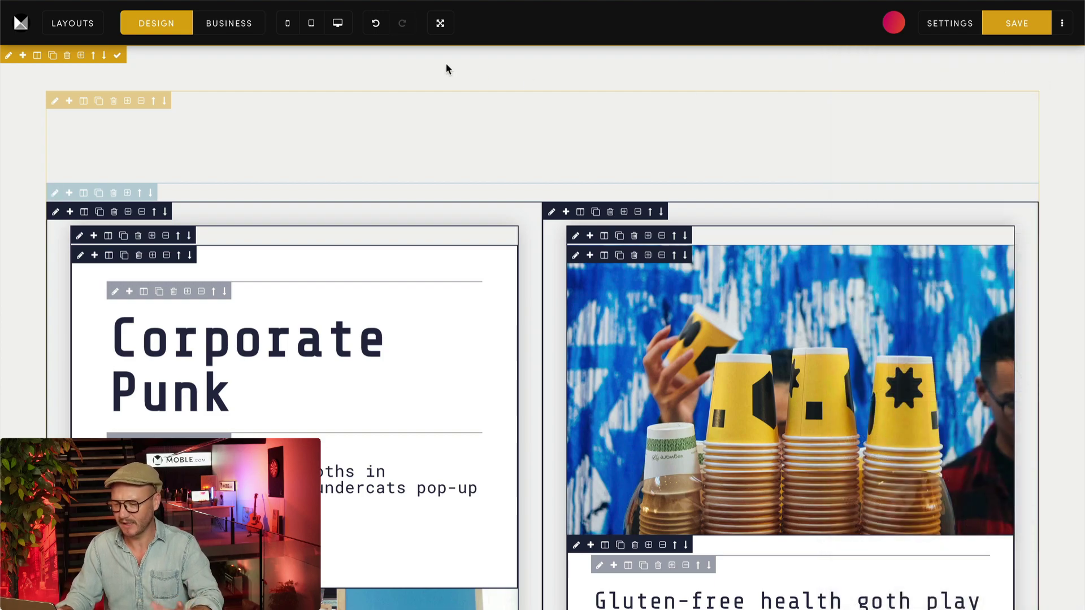
# Preview the two cards with the added top margin in the business view.
pyautogui.click(242, 23)
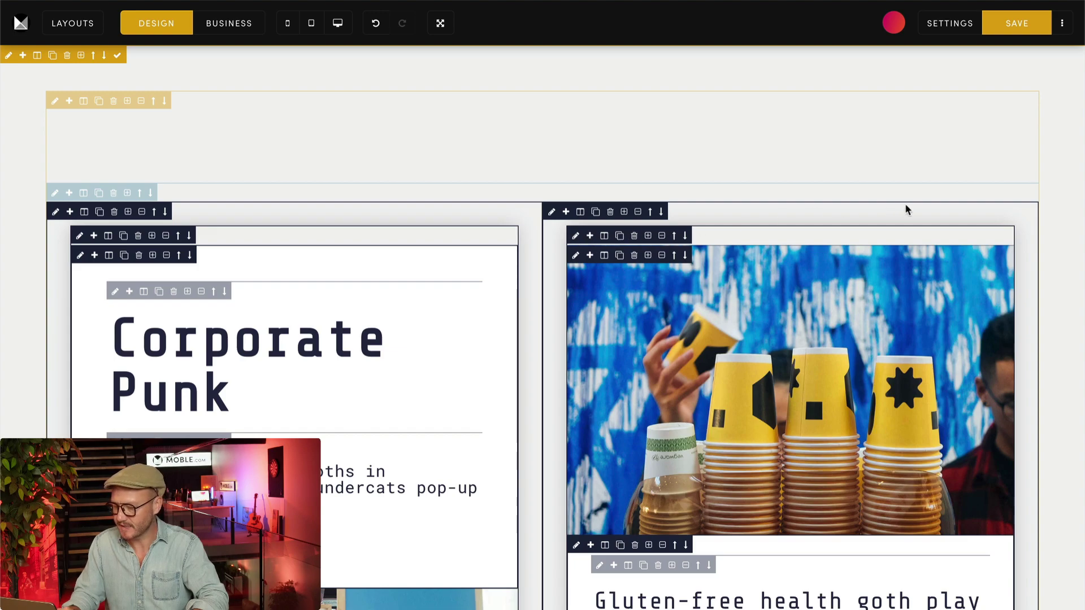
pyautogui.scroll(-5, 1003, 261)
pyautogui.scroll(5, 1003, 261)
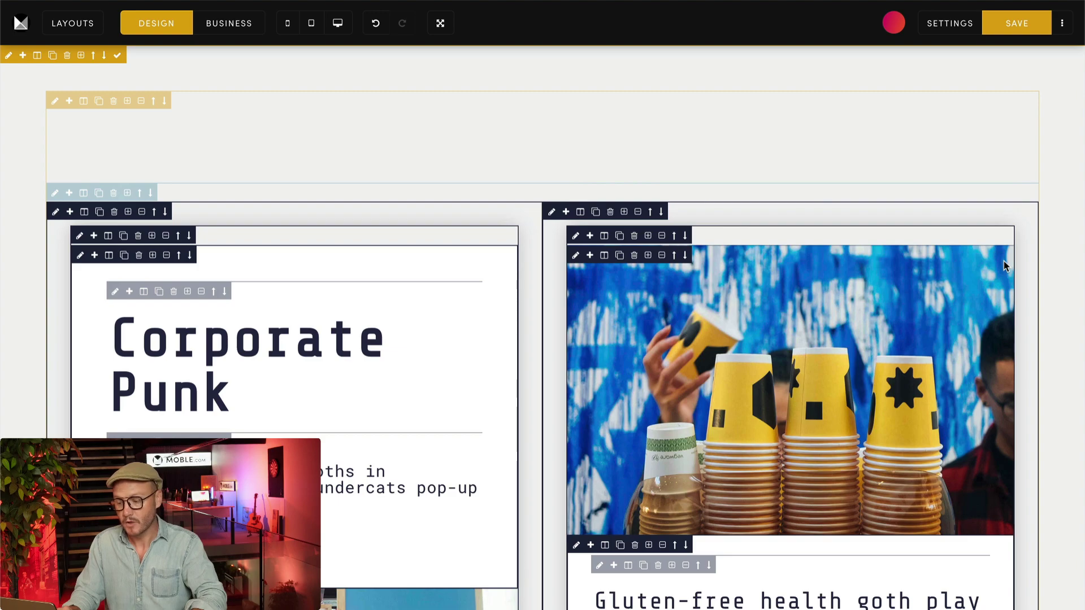
# Set the Parallax effect of the cups card's inner column to Up and preview the cards in the business view.
pyautogui.click(576, 237)
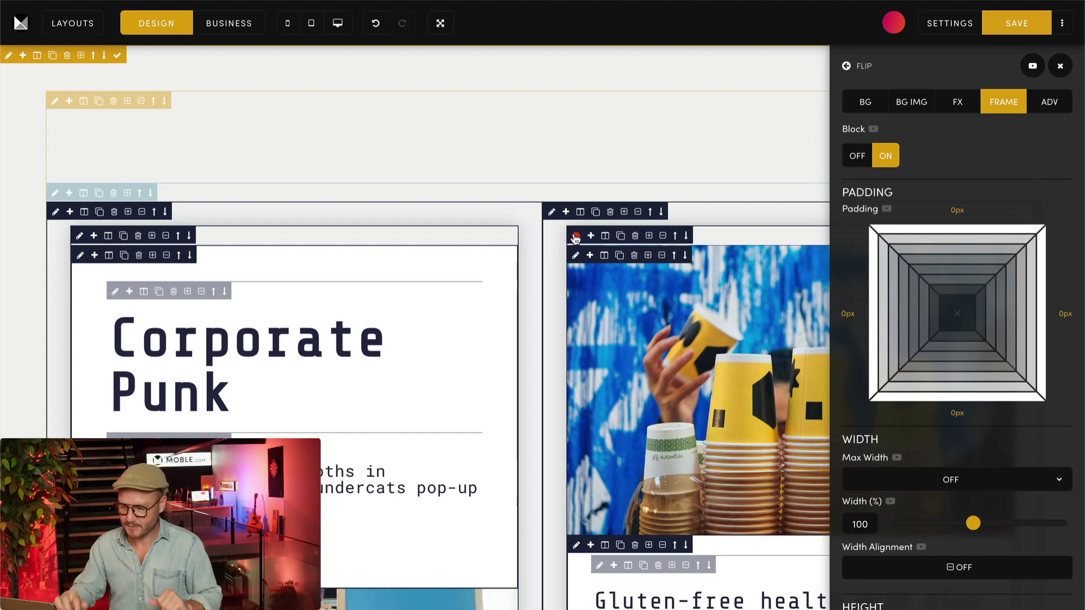
pyautogui.click(954, 107)
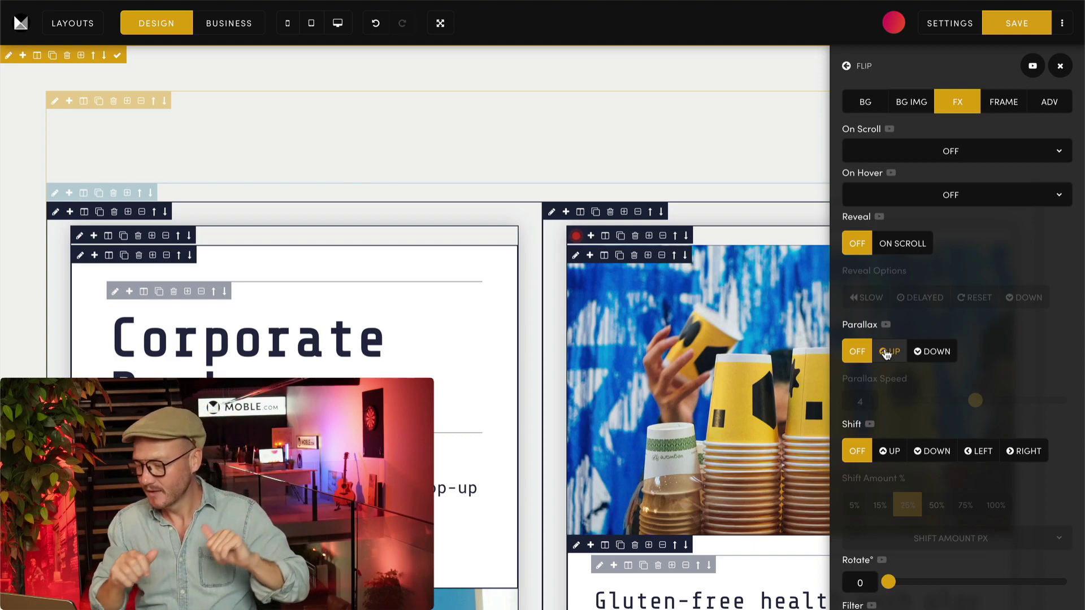
pyautogui.click(887, 353)
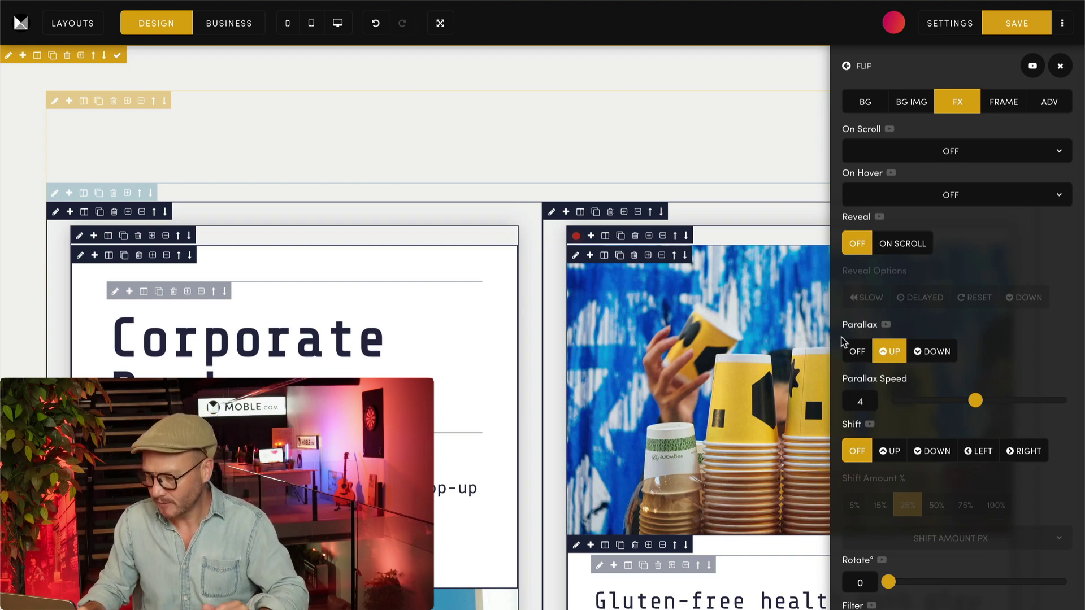
pyautogui.click(1060, 66)
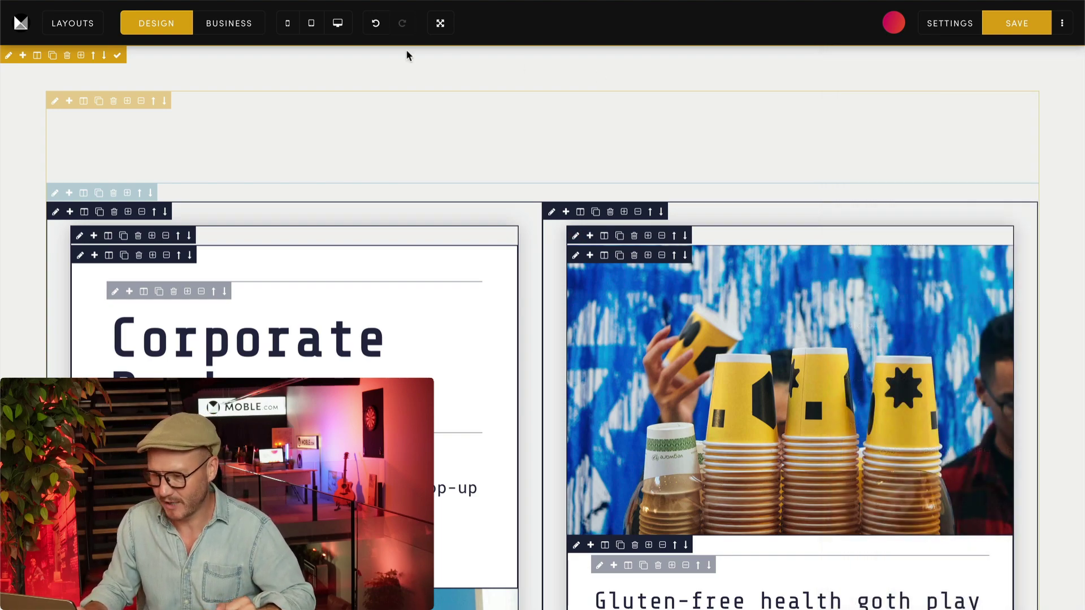
pyautogui.click(229, 25)
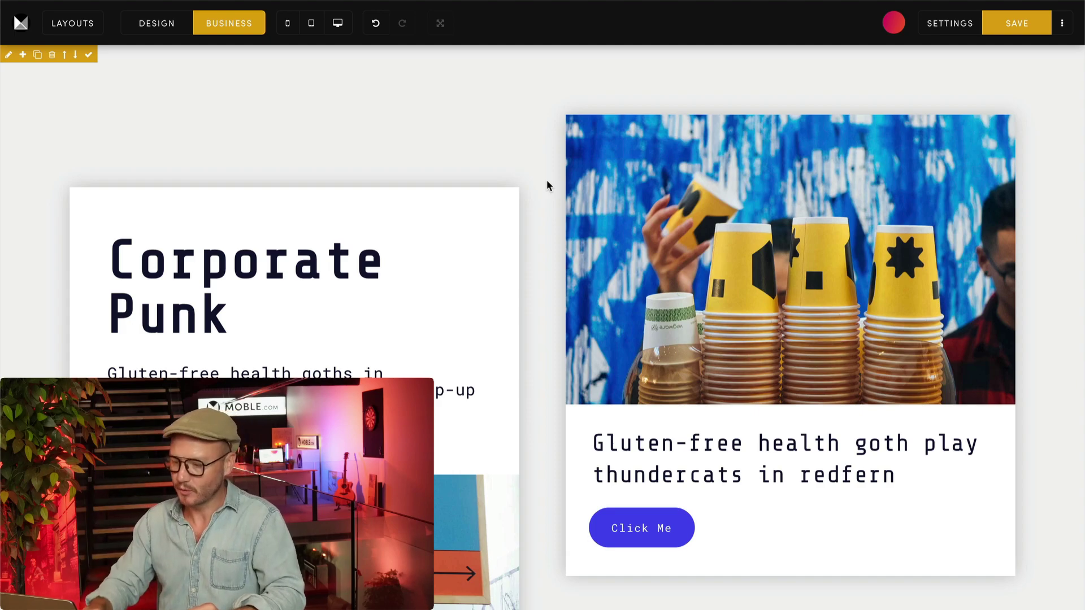
pyautogui.moveTo(660, 224)
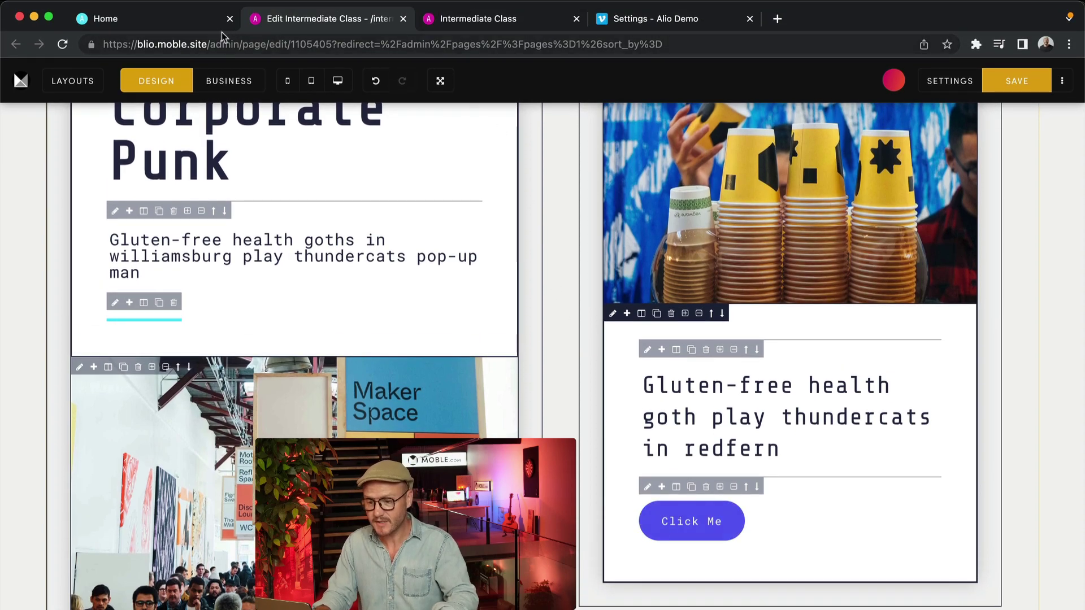
# Switch to the Alio Home page and examine the reference cards.
pyautogui.click(202, 22)
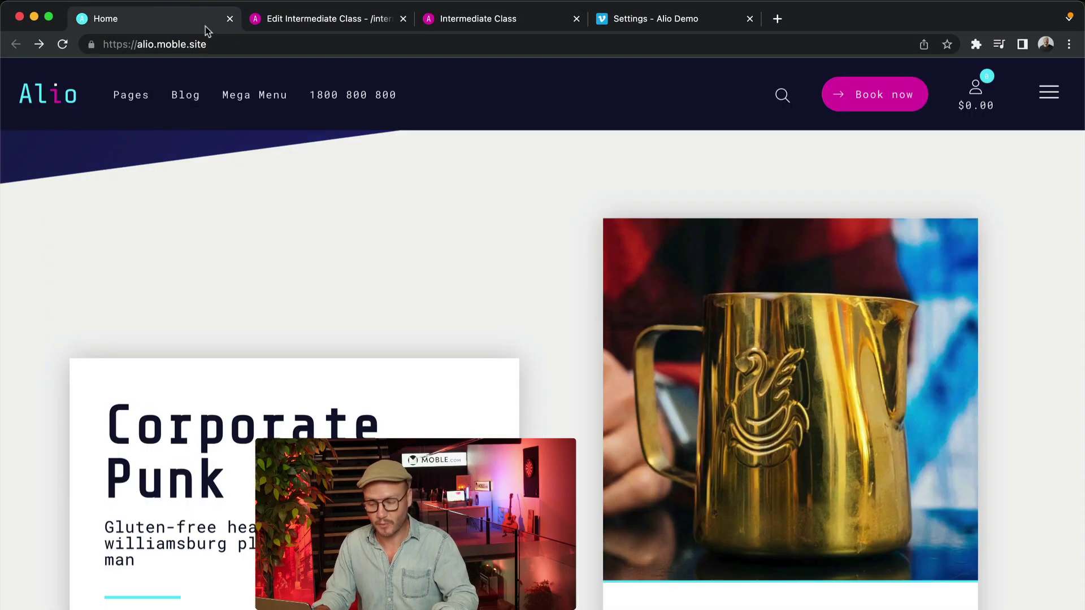
pyautogui.scroll(-5, 695, 563)
pyautogui.scroll(3, 695, 562)
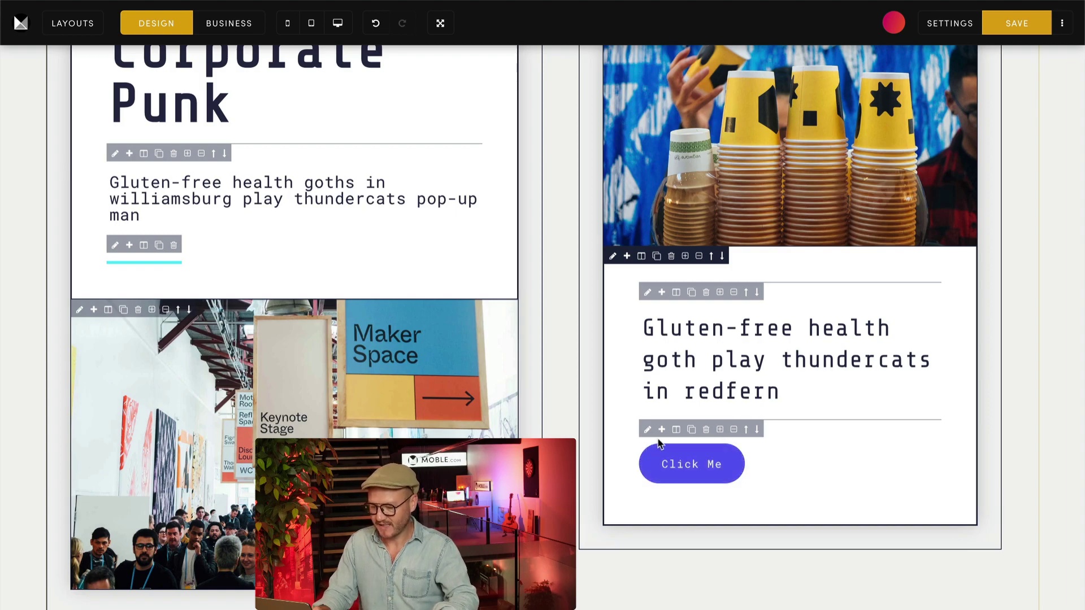
# Add an empty block above the "Click Me" button in the cups card and delete the button's block.
pyautogui.click(719, 433)
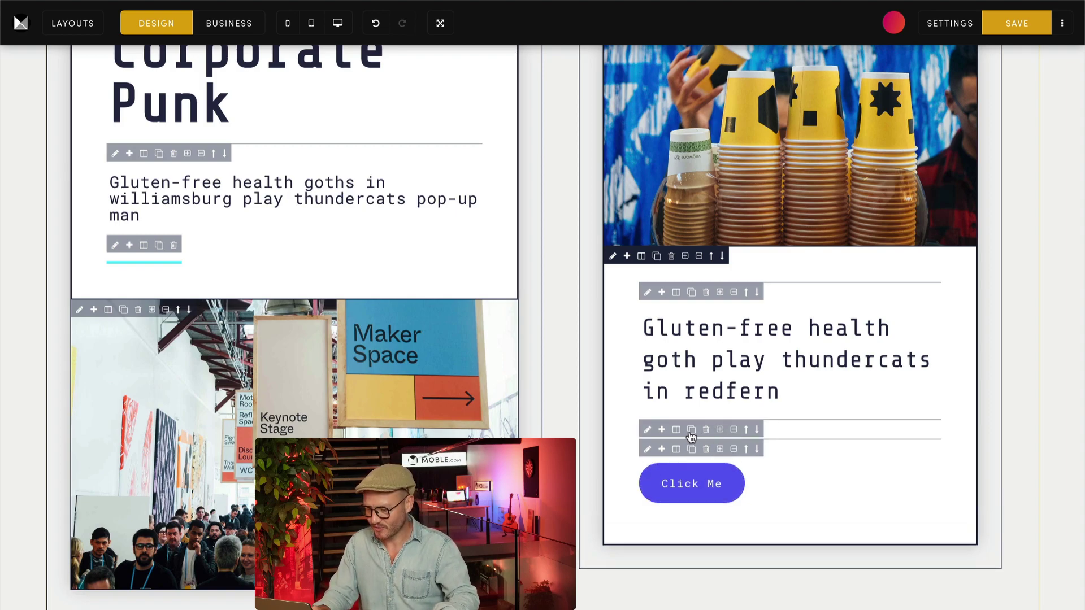
pyautogui.click(706, 449)
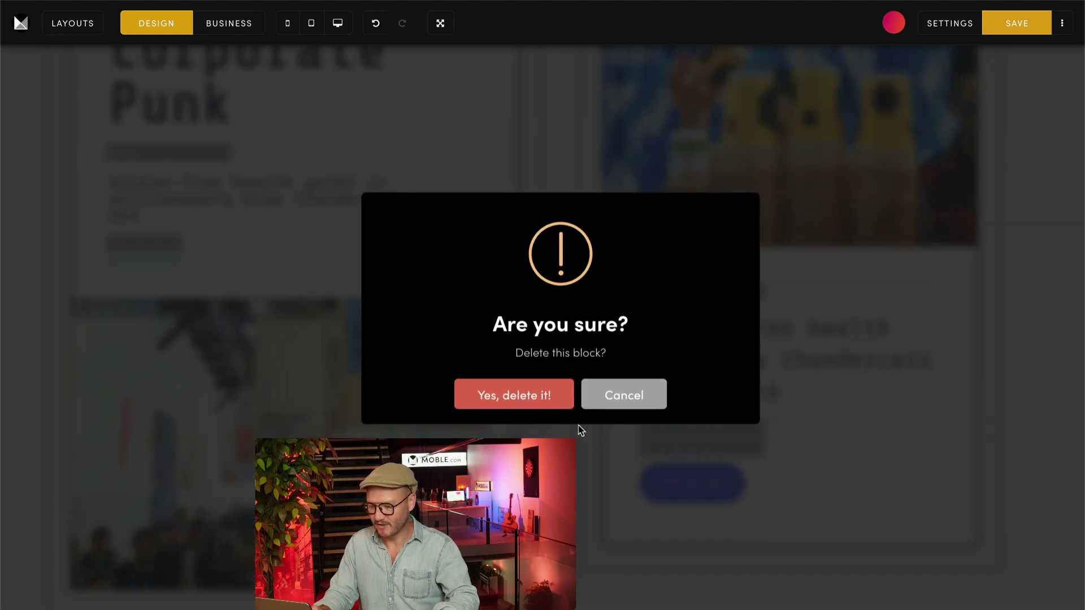
pyautogui.click(562, 411)
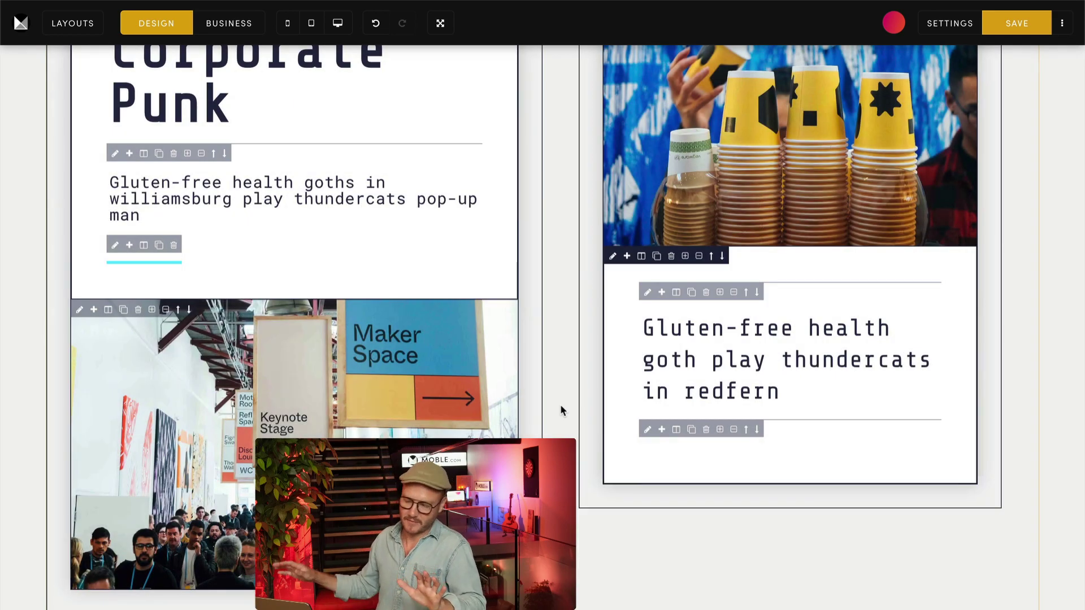
# Add a 1/2 + 1/2 column row below the cups card's heading and check the first column's frame settings.
pyautogui.click(675, 431)
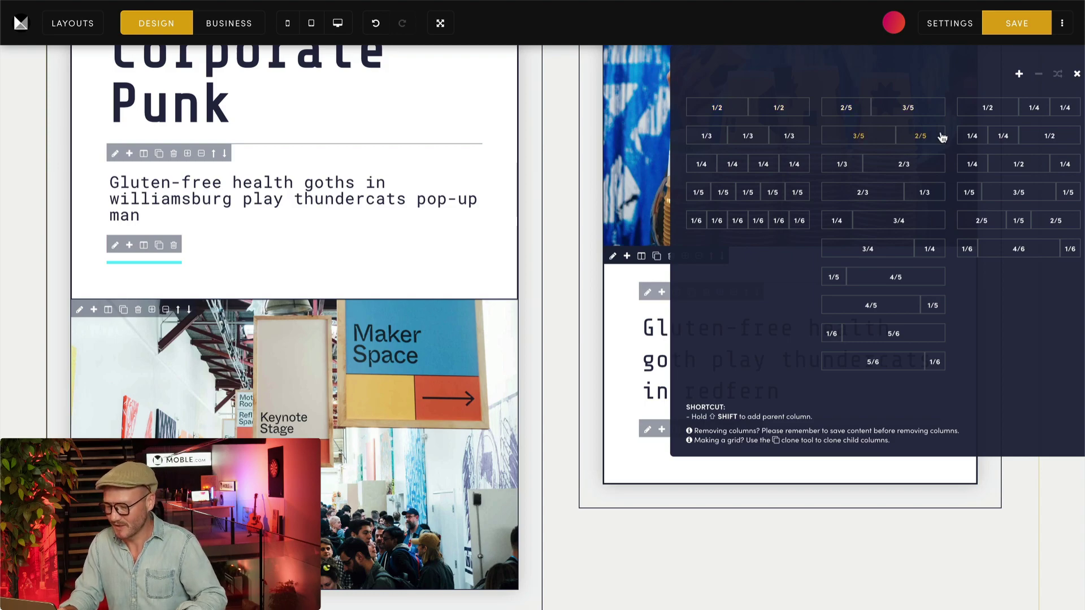
pyautogui.click(780, 109)
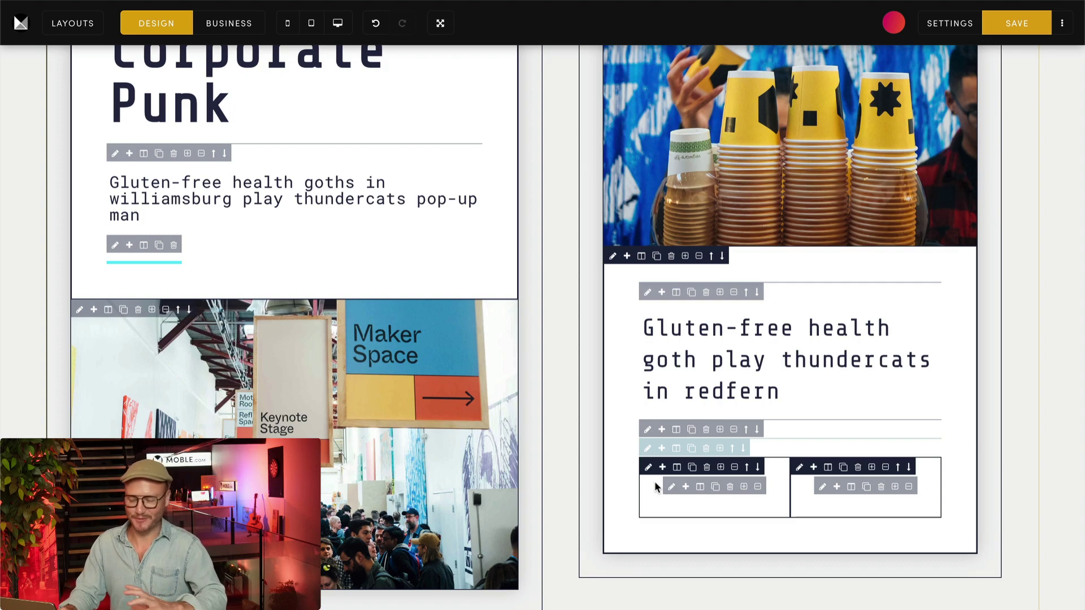
pyautogui.click(648, 466)
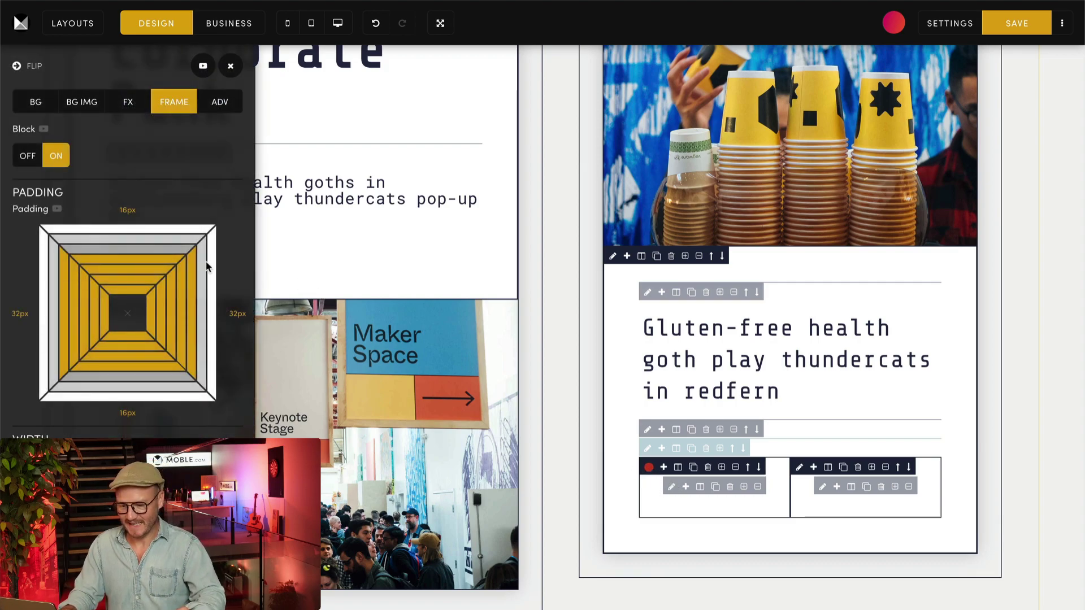
pyautogui.click(230, 65)
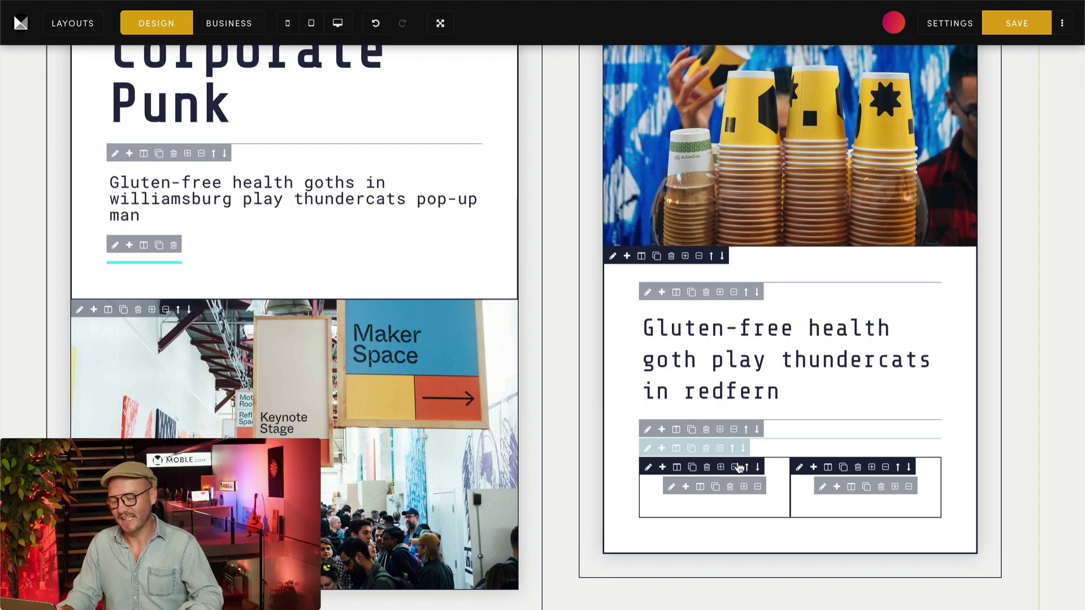
# Compare the card with the reference on the Alio Home page and remove the empty block above the two new columns.
pyautogui.press('Escape')
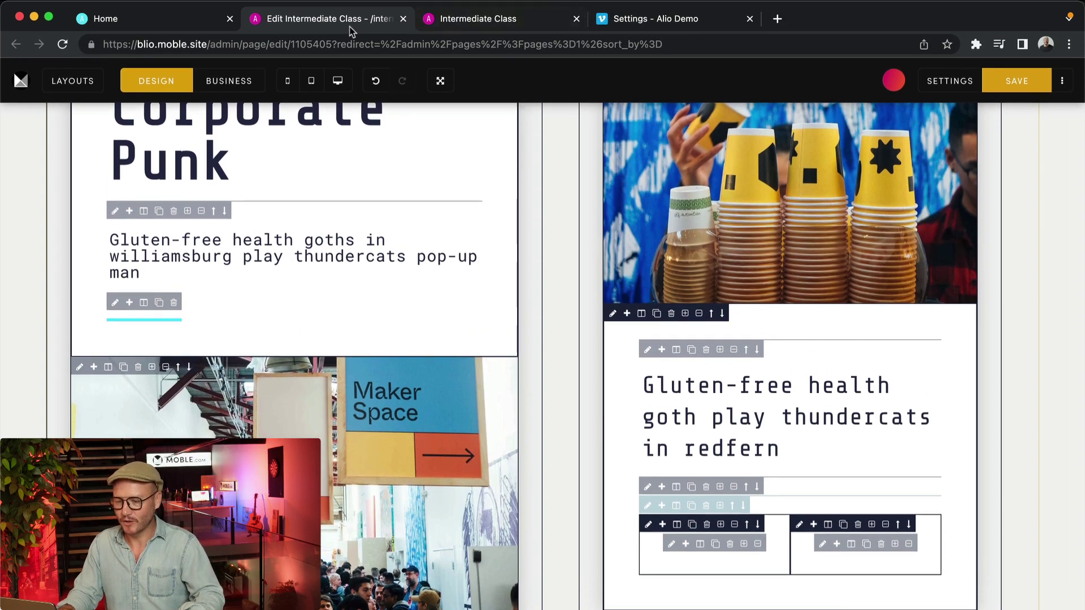
pyautogui.click(205, 22)
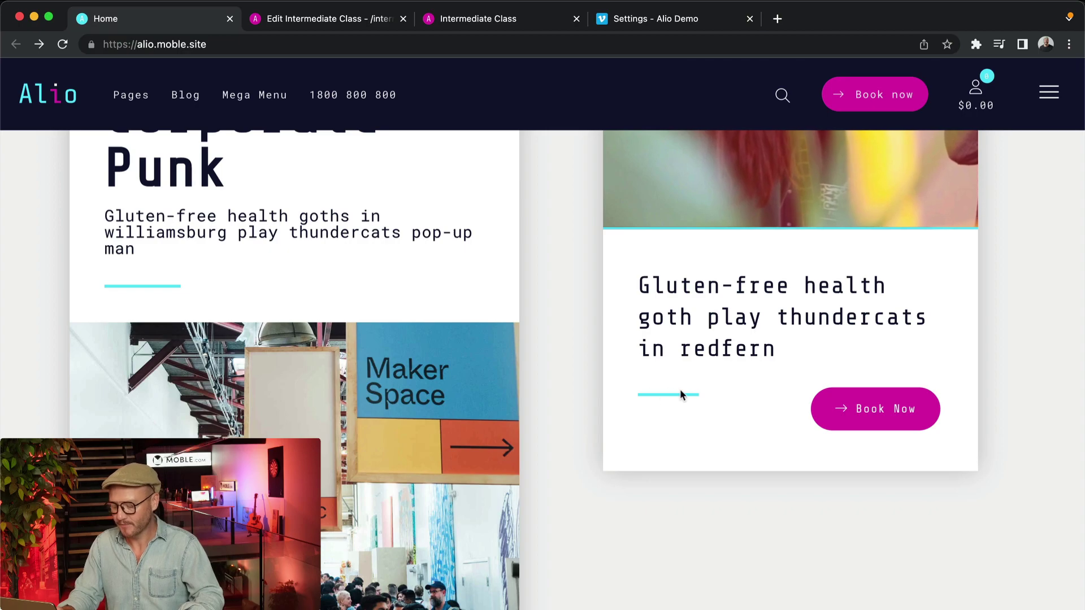
pyautogui.click(305, 18)
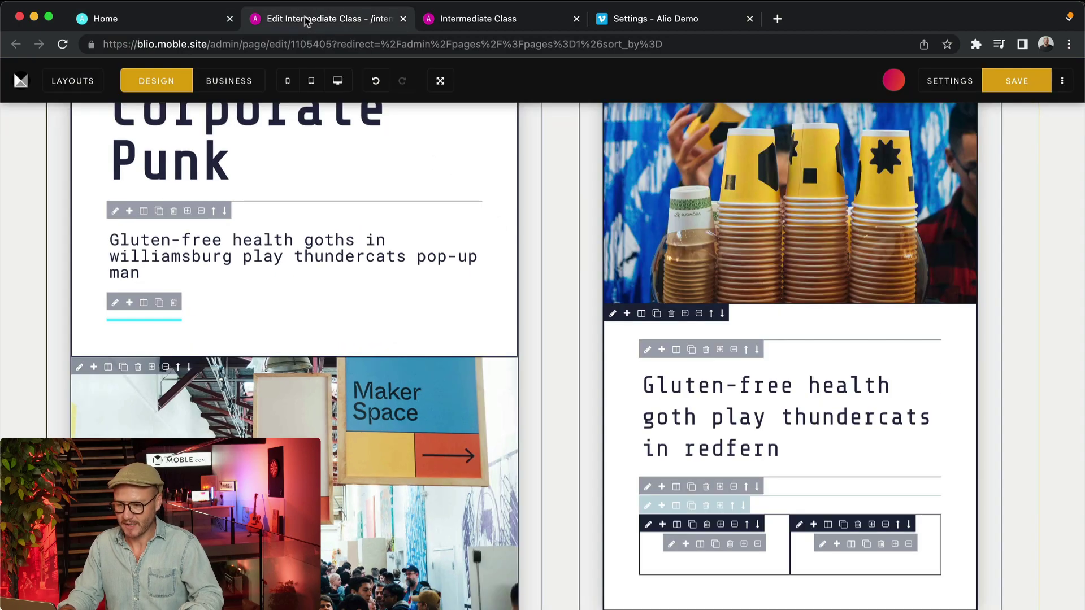
pyautogui.click(440, 81)
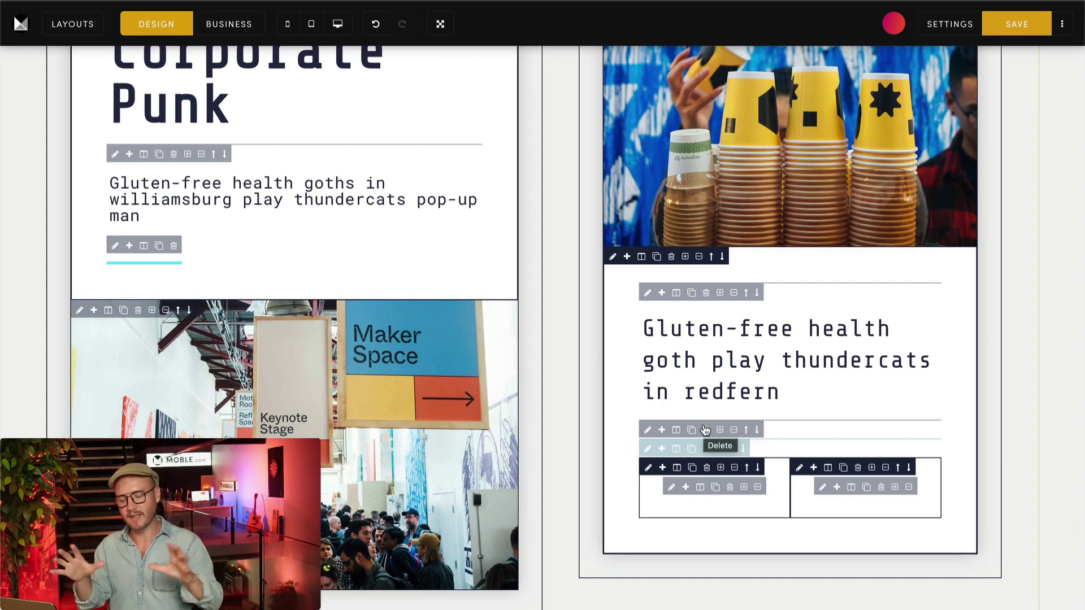
pyautogui.click(735, 430)
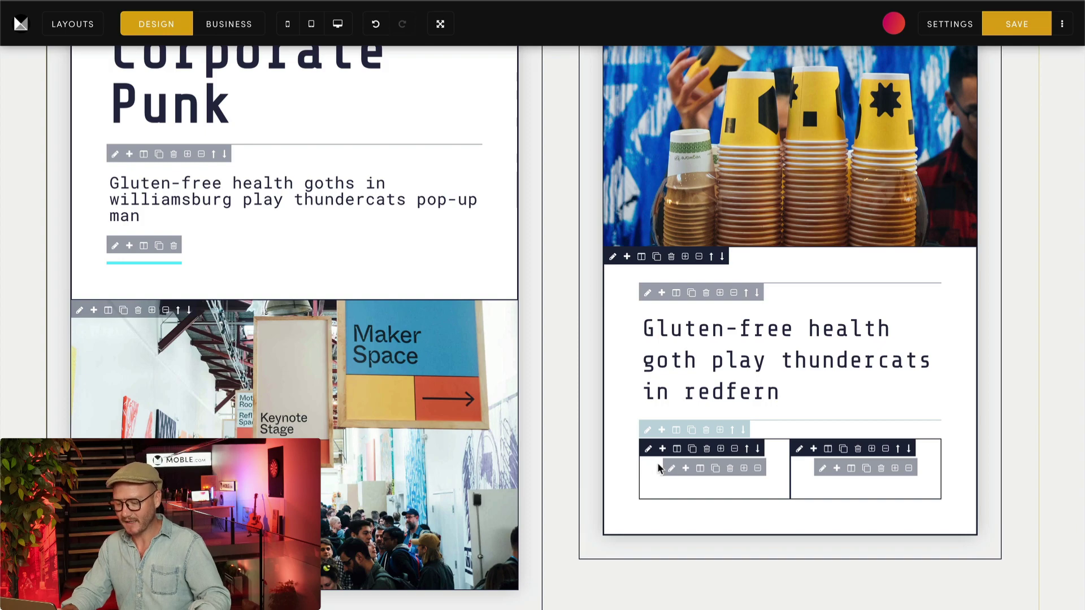
# Remove the outer frame from each of the two new columns in the cups card and add a button to the second column.
pyautogui.click(735, 449)
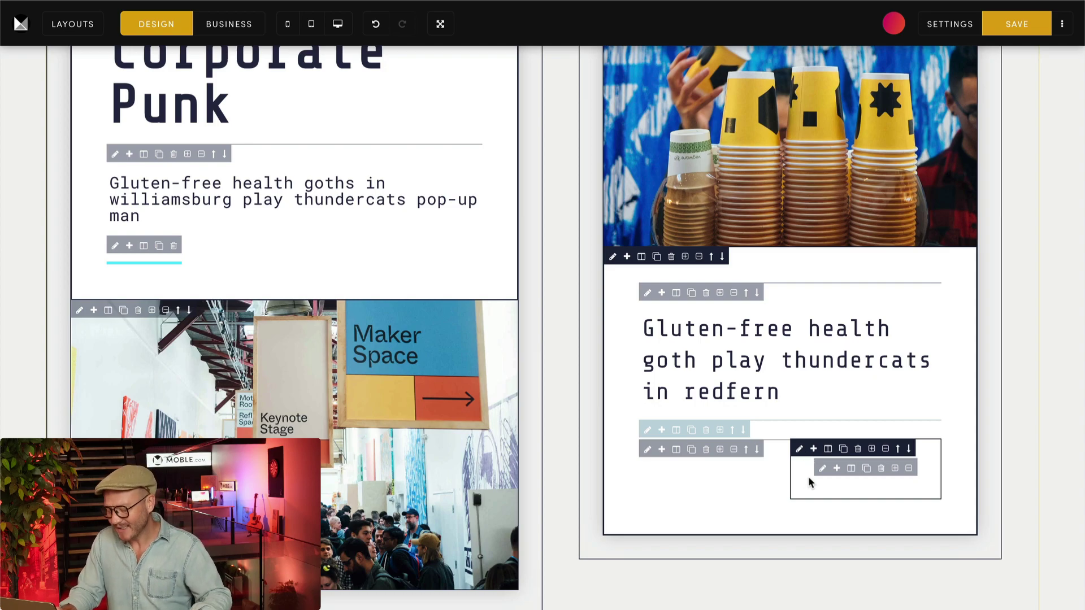
pyautogui.click(886, 449)
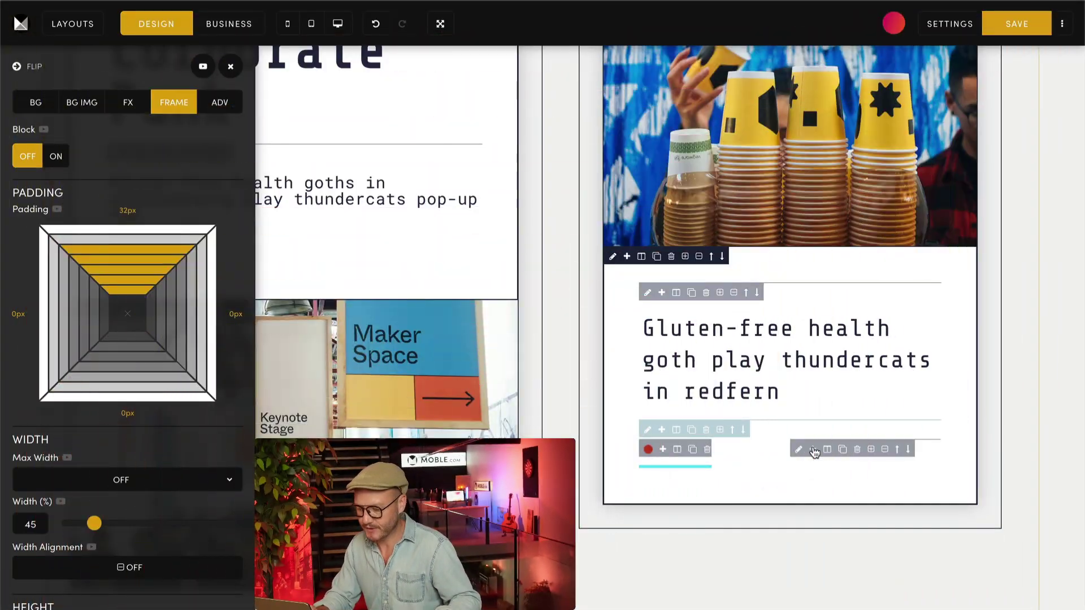
pyautogui.click(814, 451)
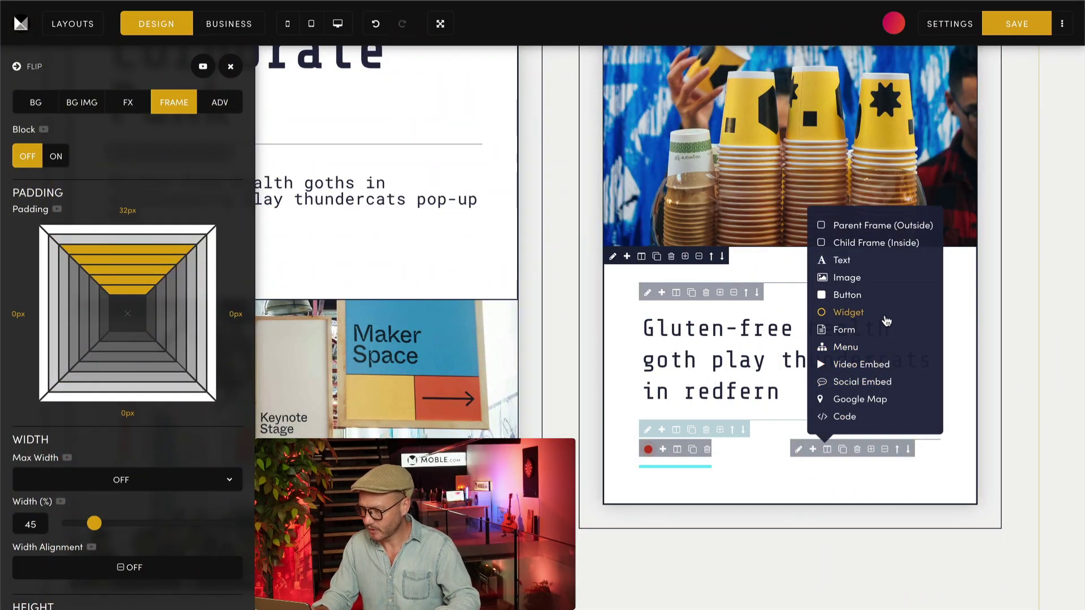
pyautogui.click(853, 297)
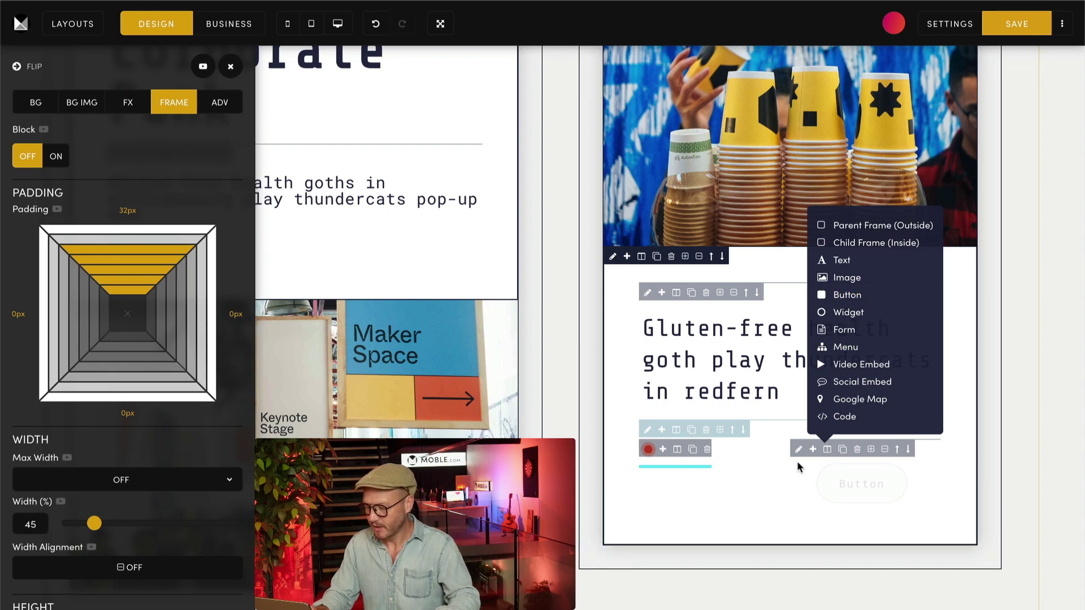
# Check the frame settings of the column that holds the cups card.
pyautogui.scroll(5, 985, 382)
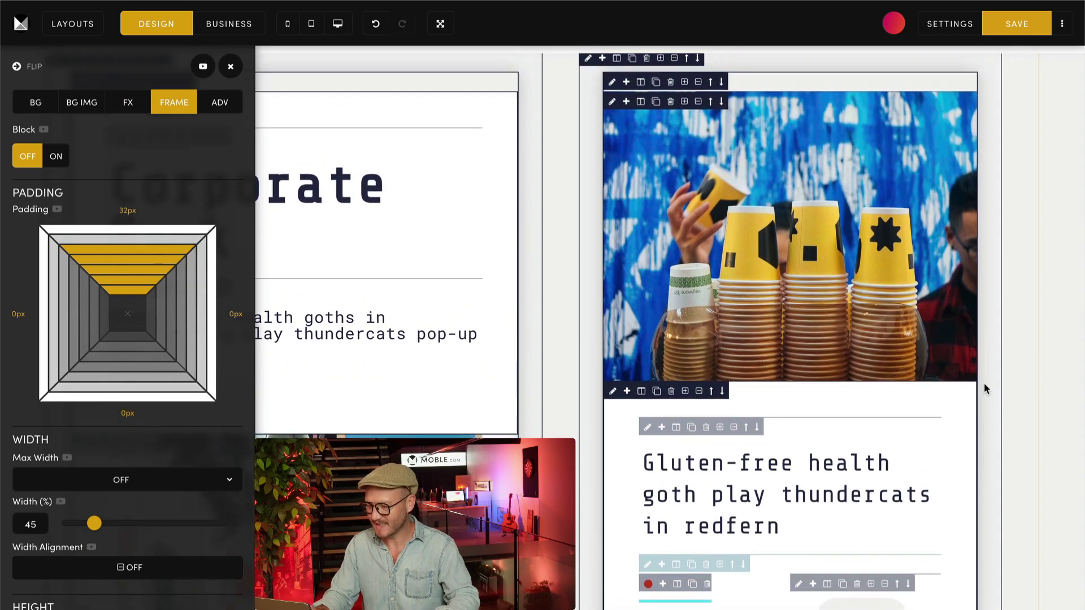
pyautogui.click(588, 202)
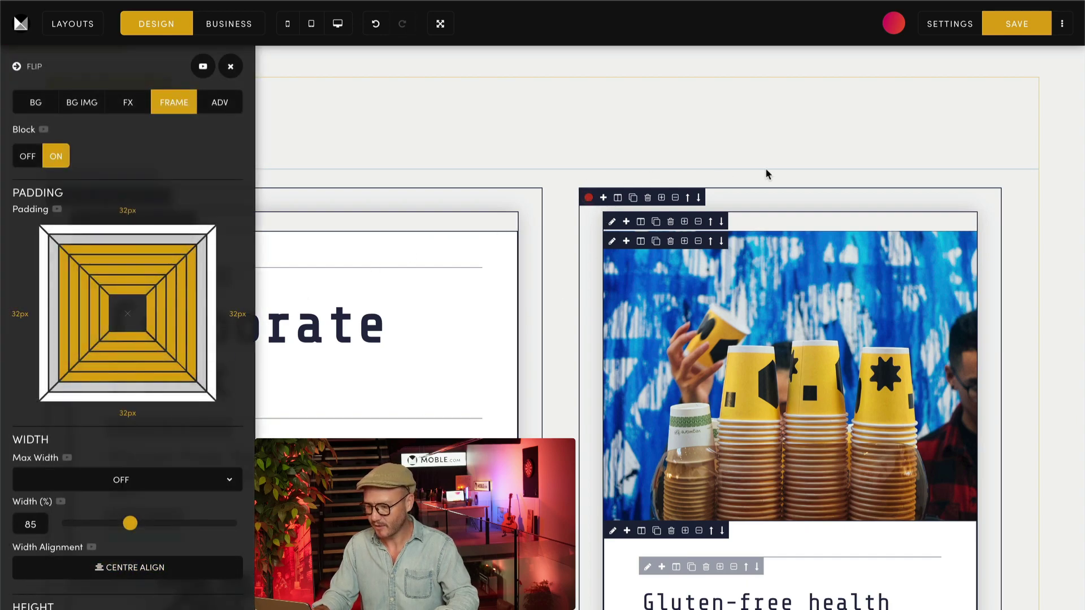
pyautogui.click(231, 66)
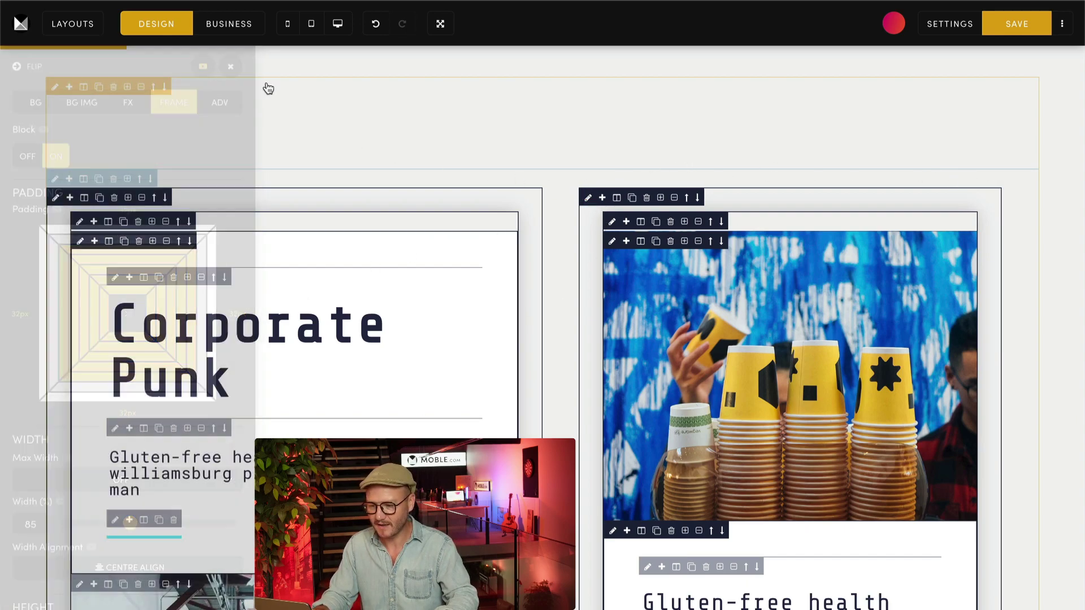
pyautogui.scroll(-6, 630, 335)
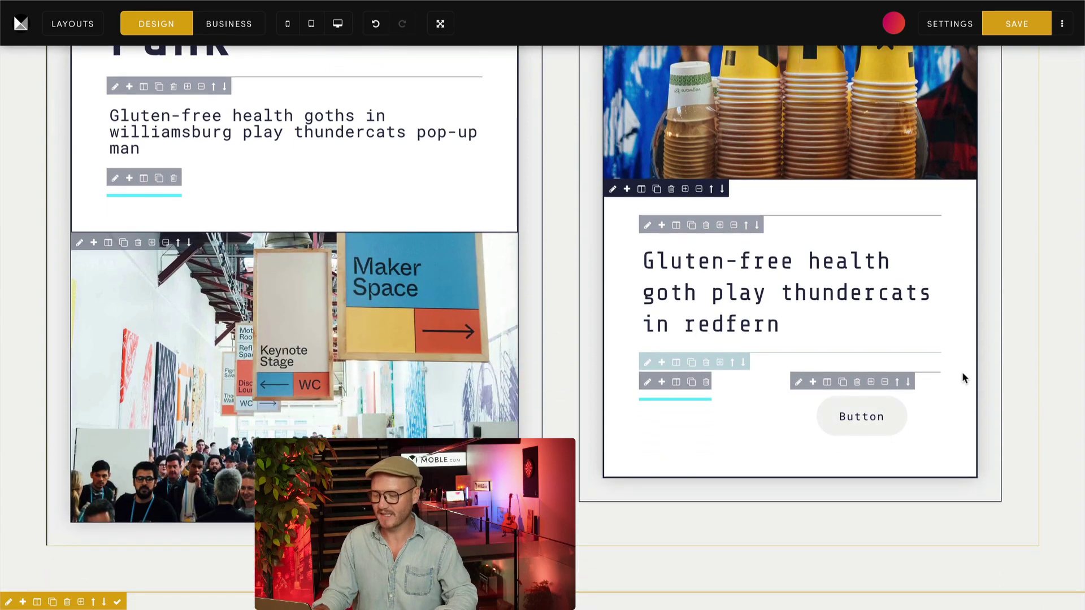
# Try left width alignment on the frame around the new button and set it back to Off.
pyautogui.click(800, 383)
pyautogui.scroll(-3, 144, 464)
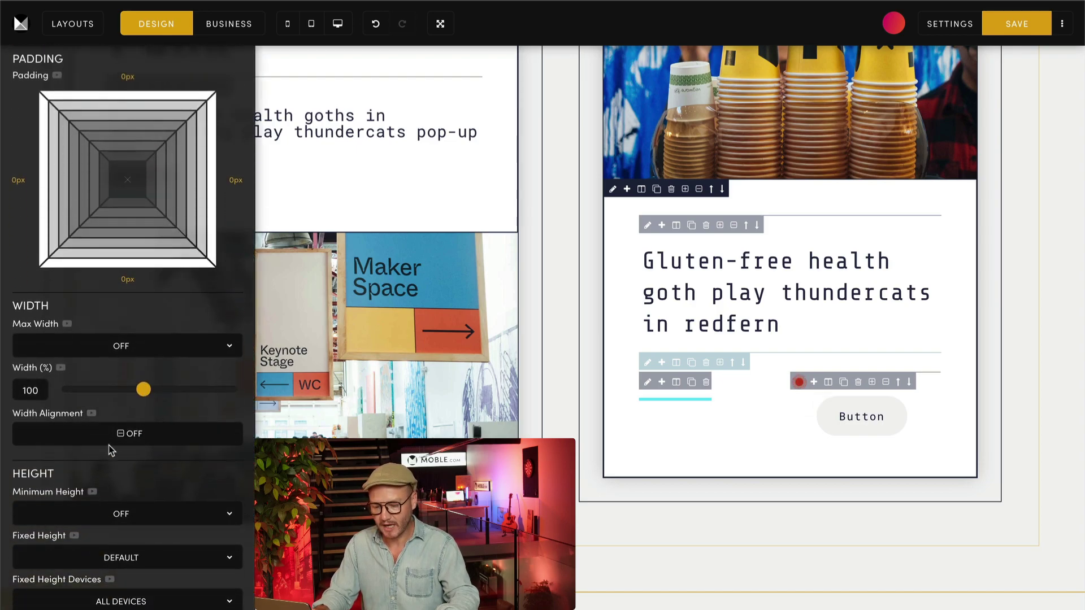
pyautogui.click(120, 435)
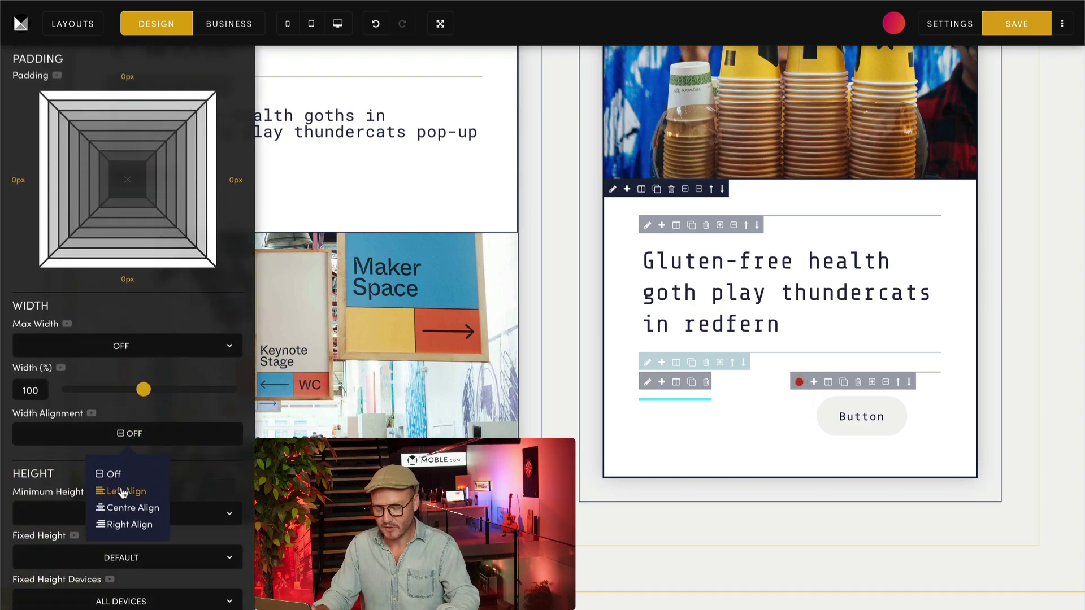
pyautogui.click(122, 491)
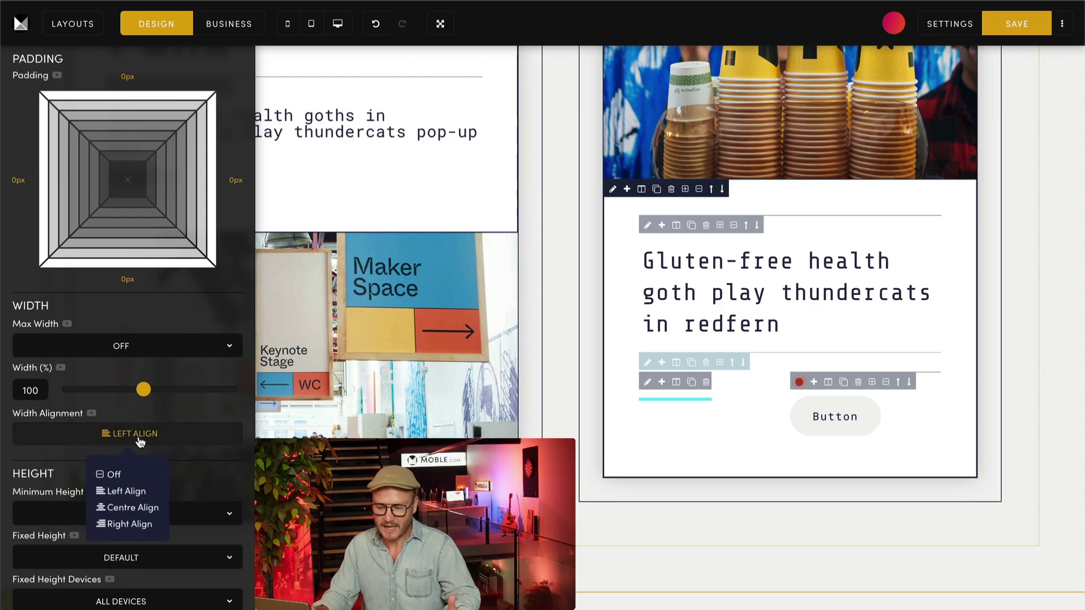
pyautogui.click(110, 475)
pyautogui.scroll(3, 198, 305)
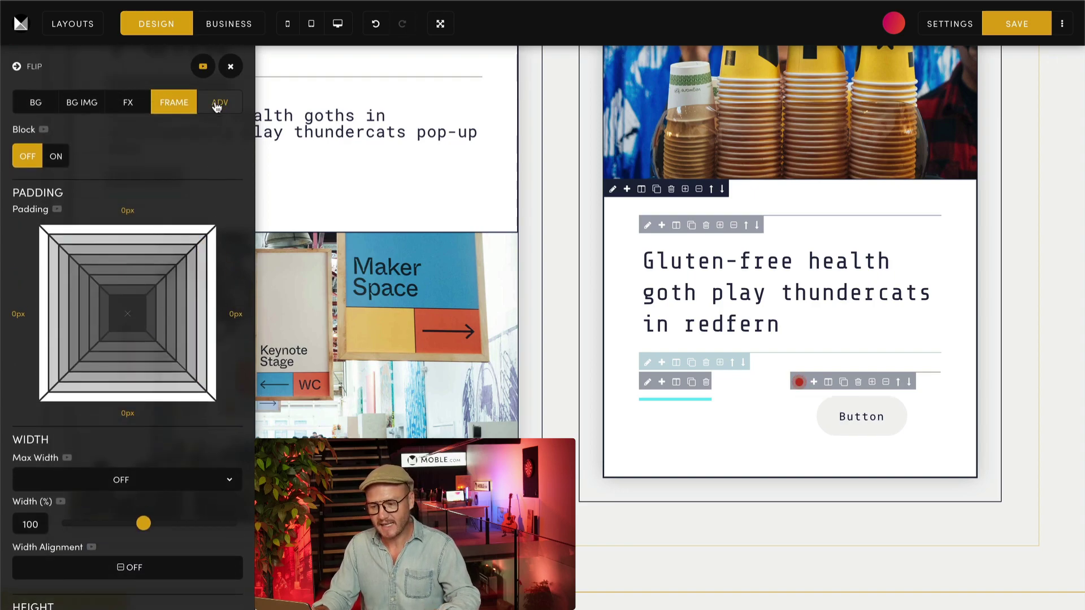
pyautogui.click(230, 66)
# Label the new button "Book Now", matching the capitalisation of the button on the Alio Home page.
pyautogui.click(869, 411)
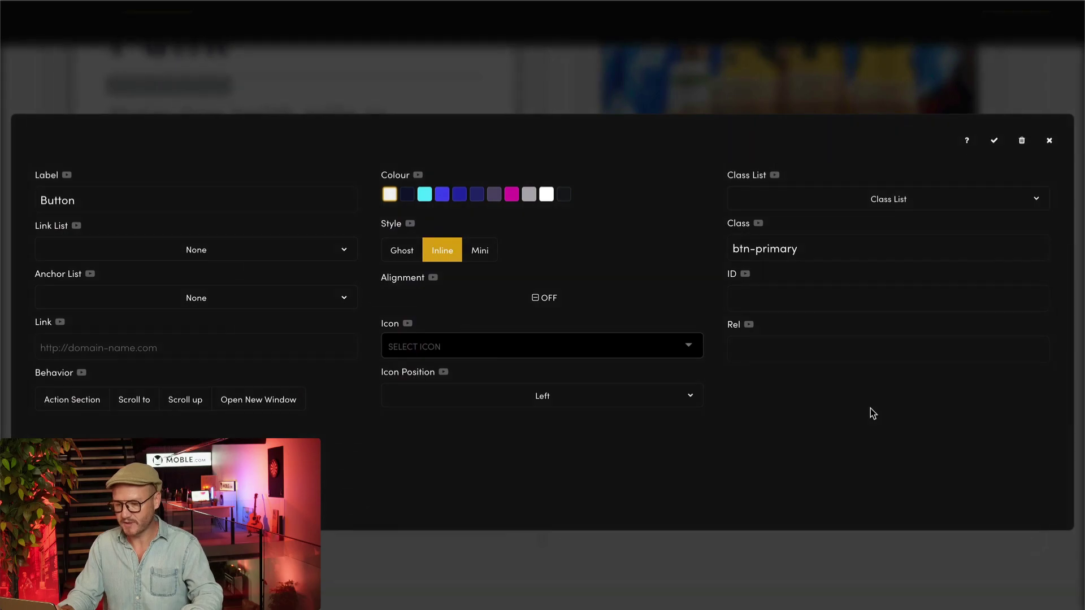
pyautogui.click(85, 196)
pyautogui.doubleClick(85, 196)
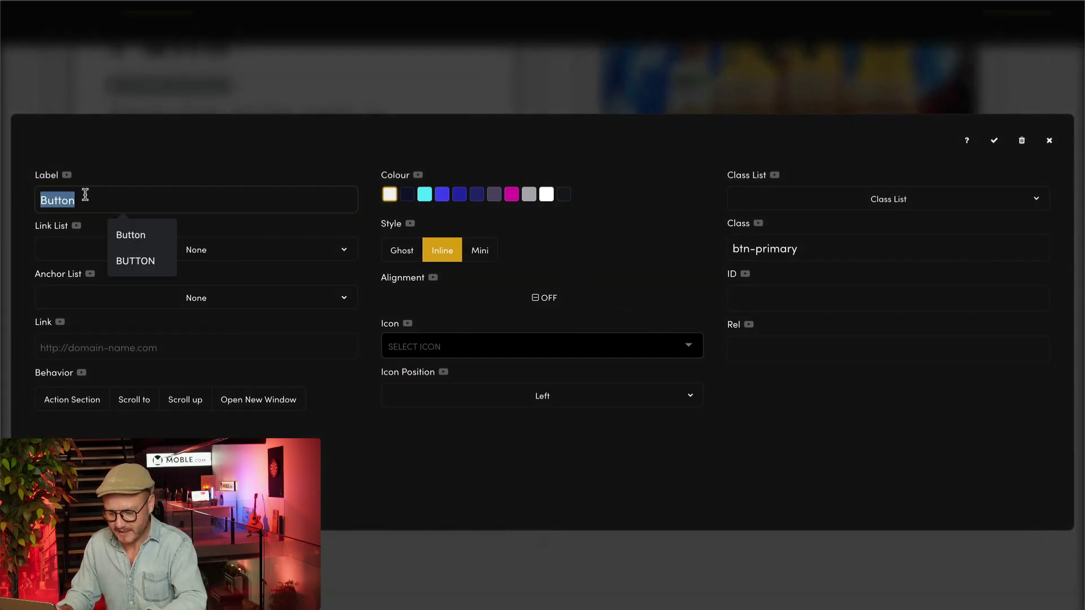
pyautogui.write('BOOK')
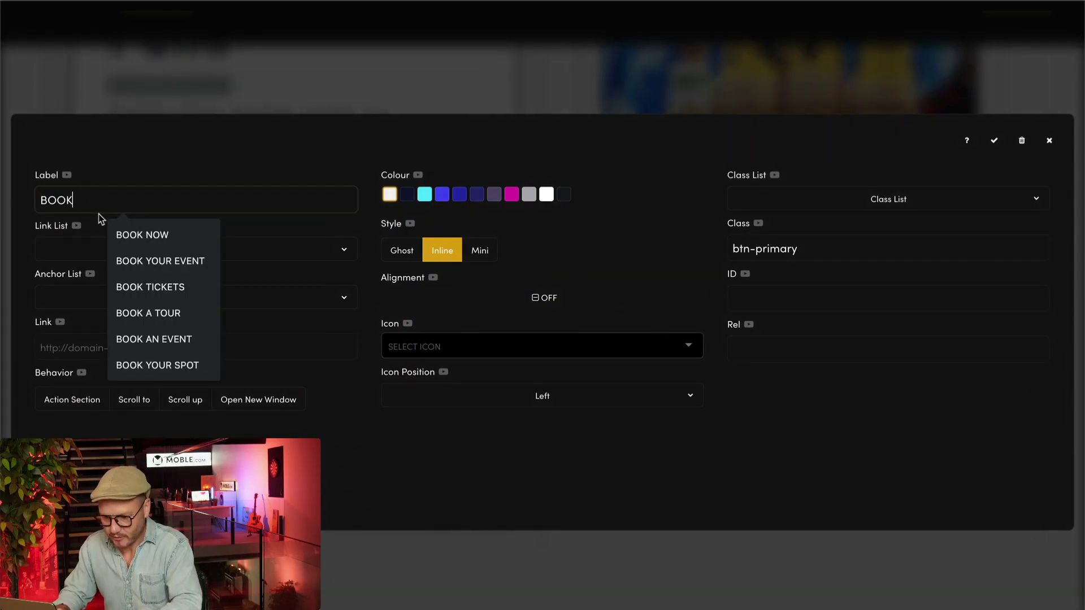
pyautogui.click(140, 235)
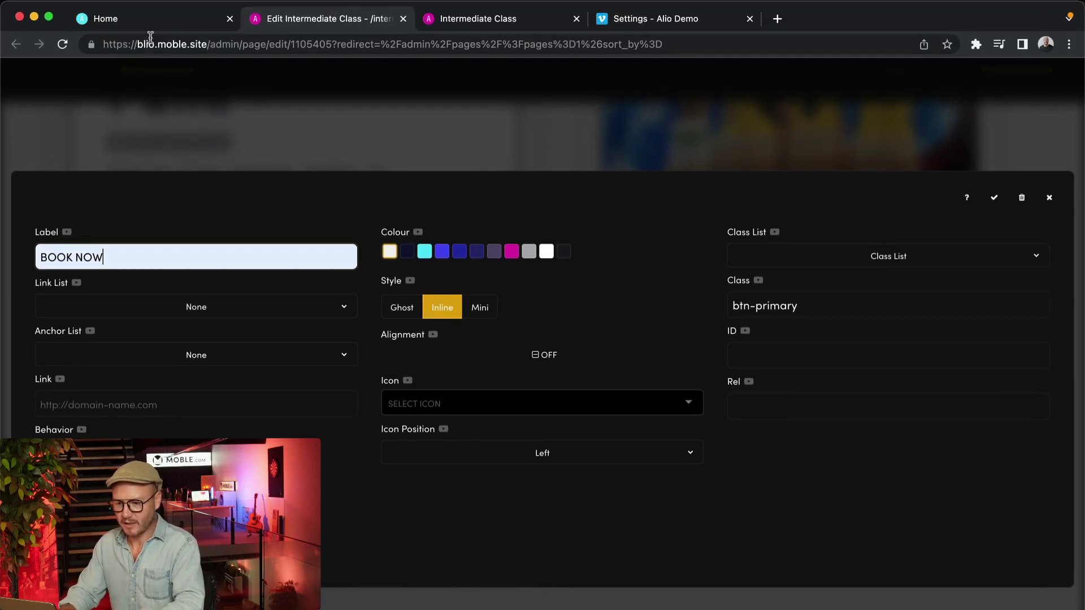
pyautogui.click(151, 18)
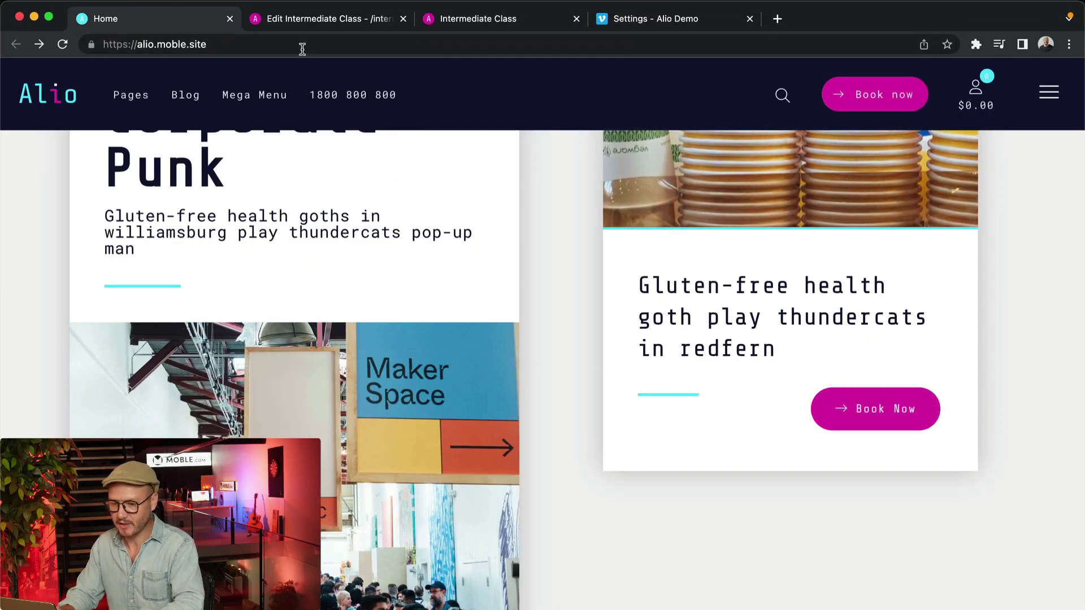
pyautogui.click(308, 19)
pyautogui.moveTo(47, 199); pyautogui.dragTo(268, 196)
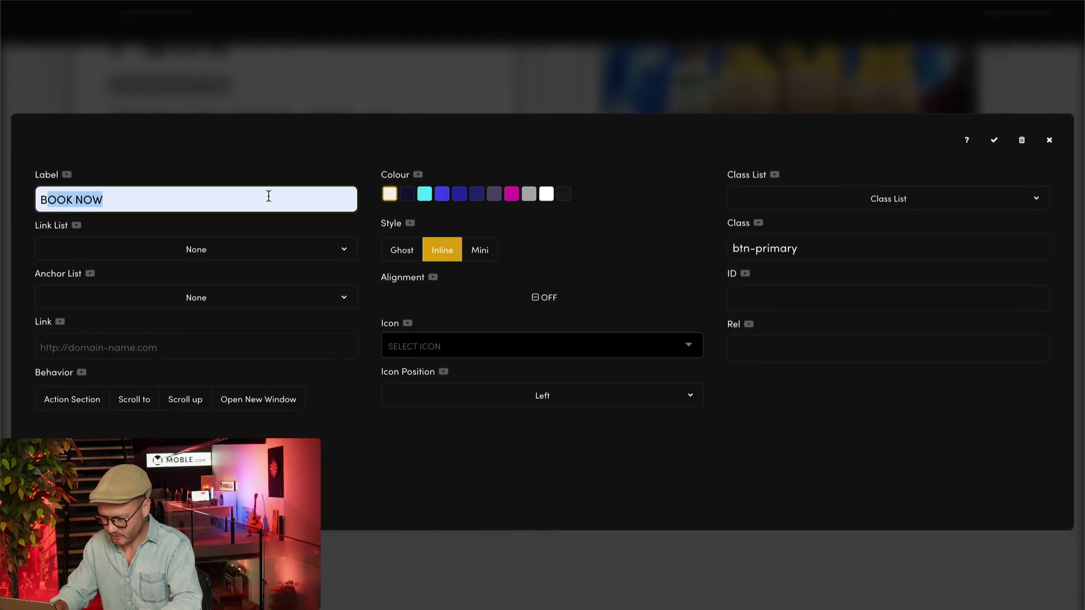
pyautogui.write('ook Now')
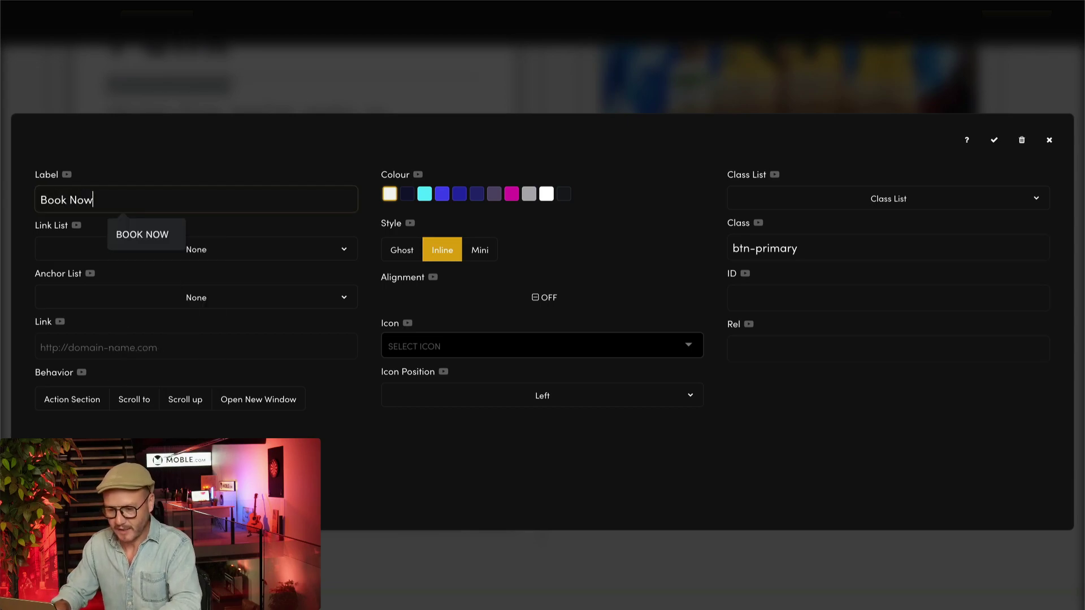
pyautogui.click(152, 161)
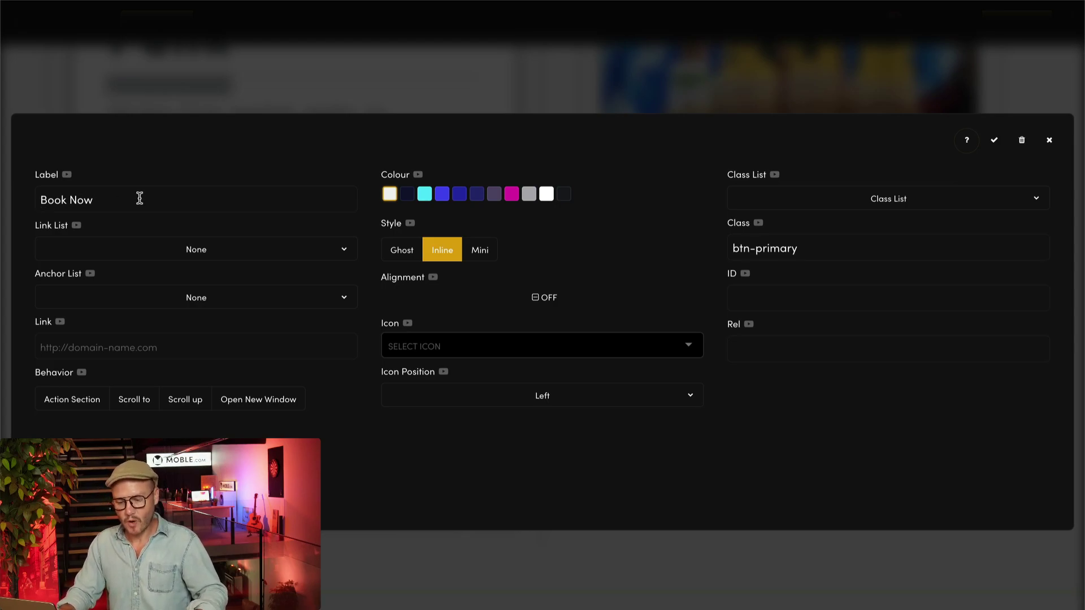
# Set the Book Now button's behavior to Action Section and its colour to magenta, and turn off its Inline style.
pyautogui.click(79, 405)
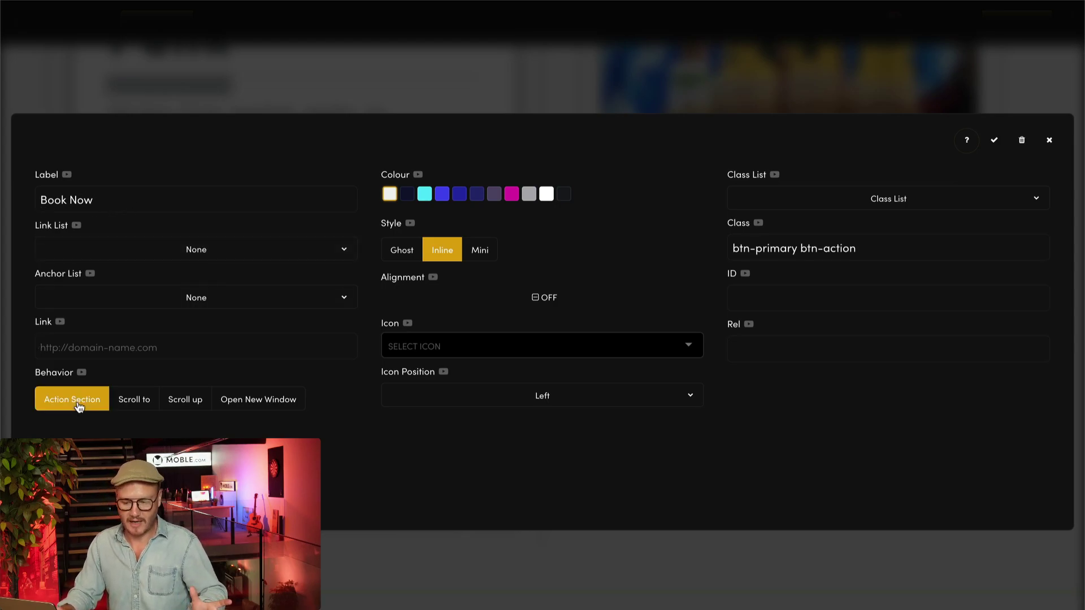
pyautogui.click(511, 195)
pyautogui.click(986, 144)
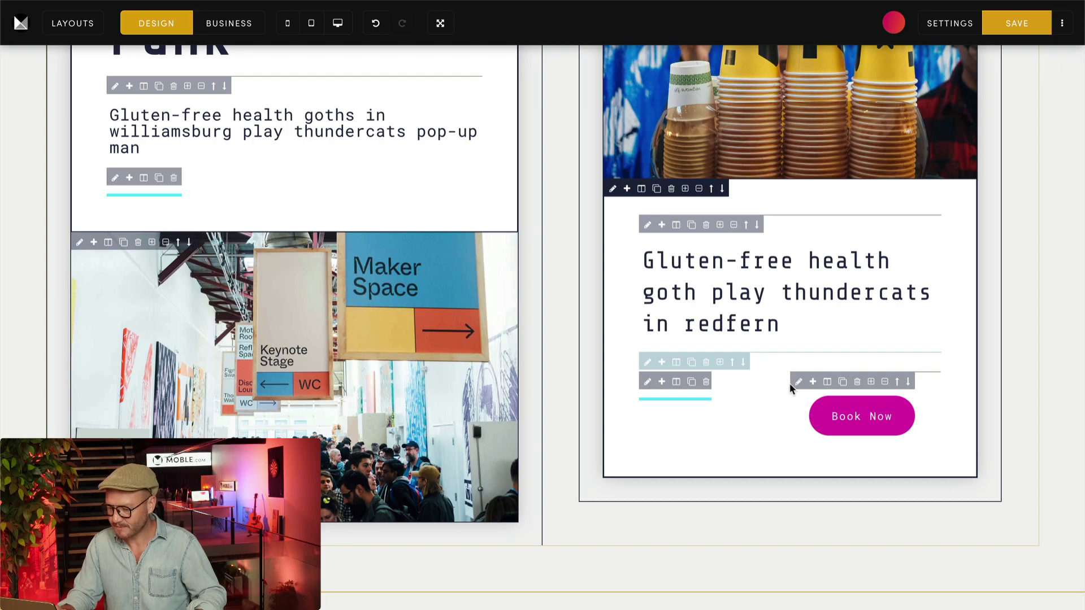
pyautogui.click(880, 424)
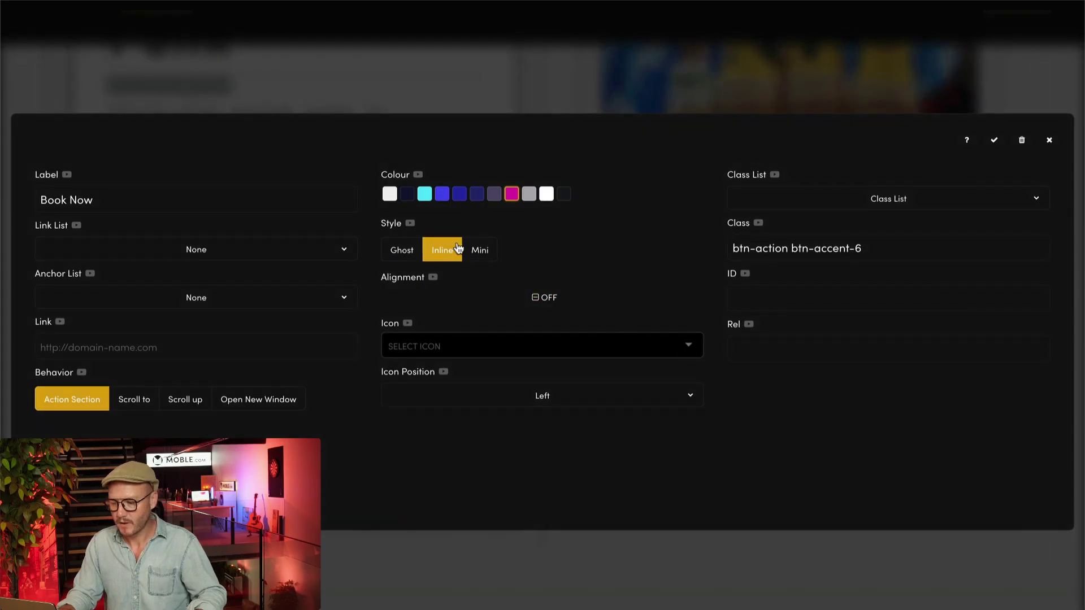
pyautogui.click(993, 139)
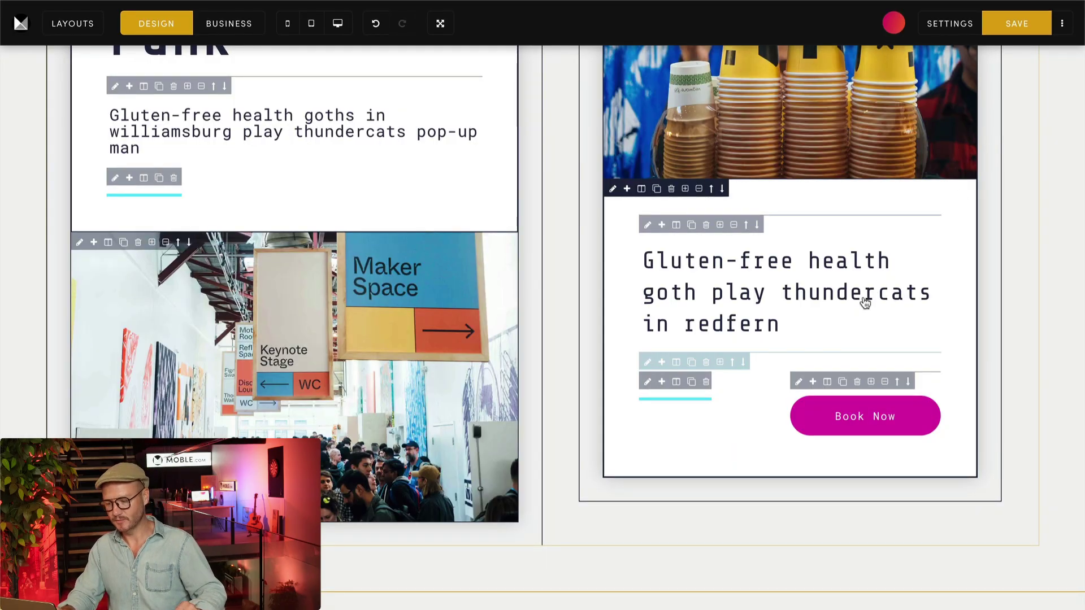
# Add the Long arrow right icon to the Book Now button with the icon position set to Left.
pyautogui.click(840, 417)
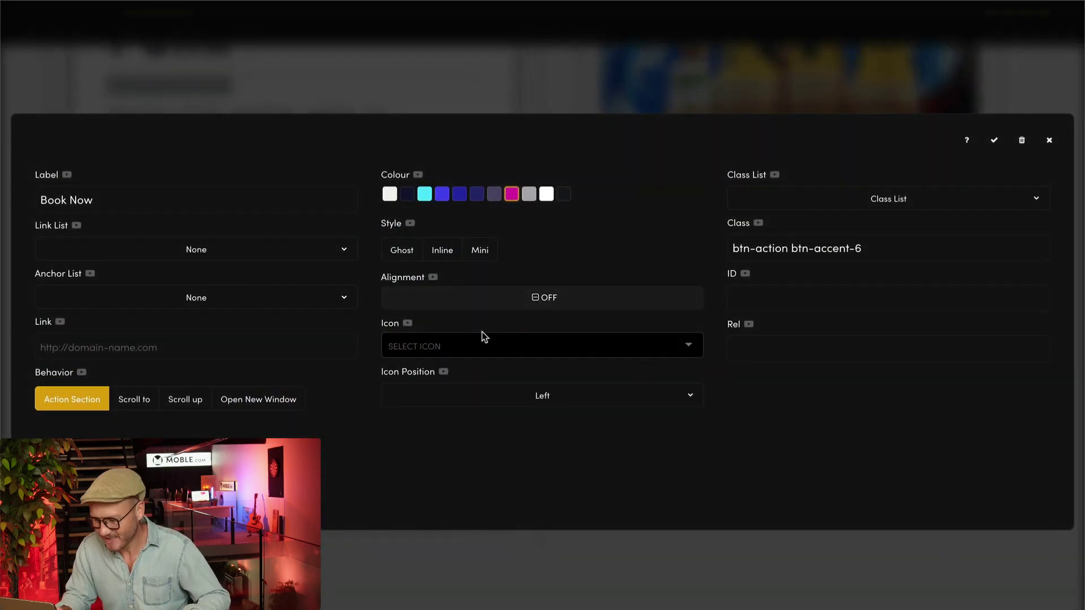
pyautogui.click(508, 396)
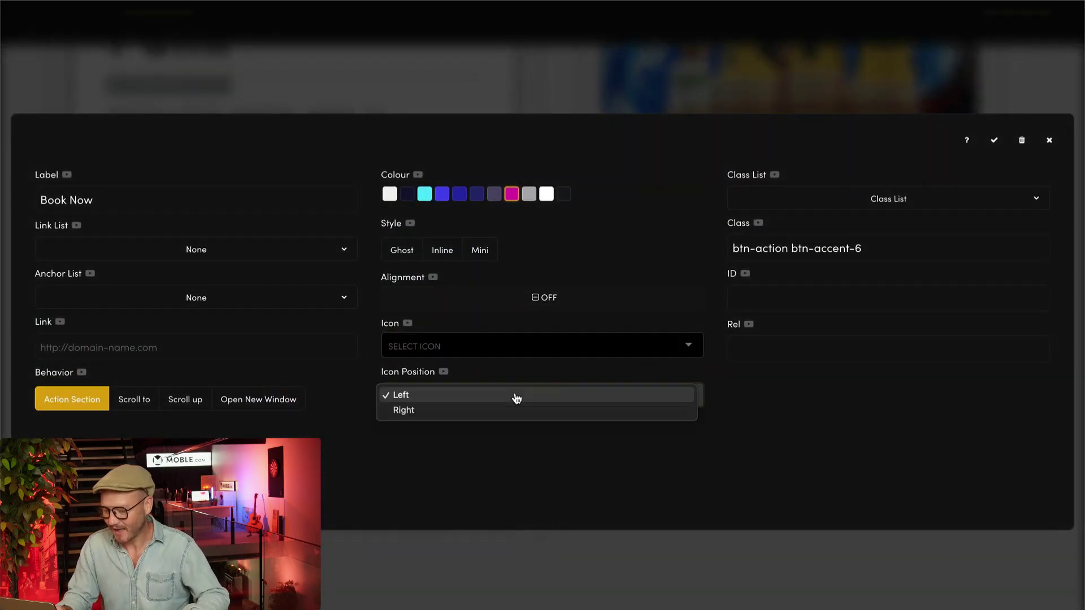
pyautogui.click(406, 398)
pyautogui.click(402, 345)
pyautogui.write('righ')
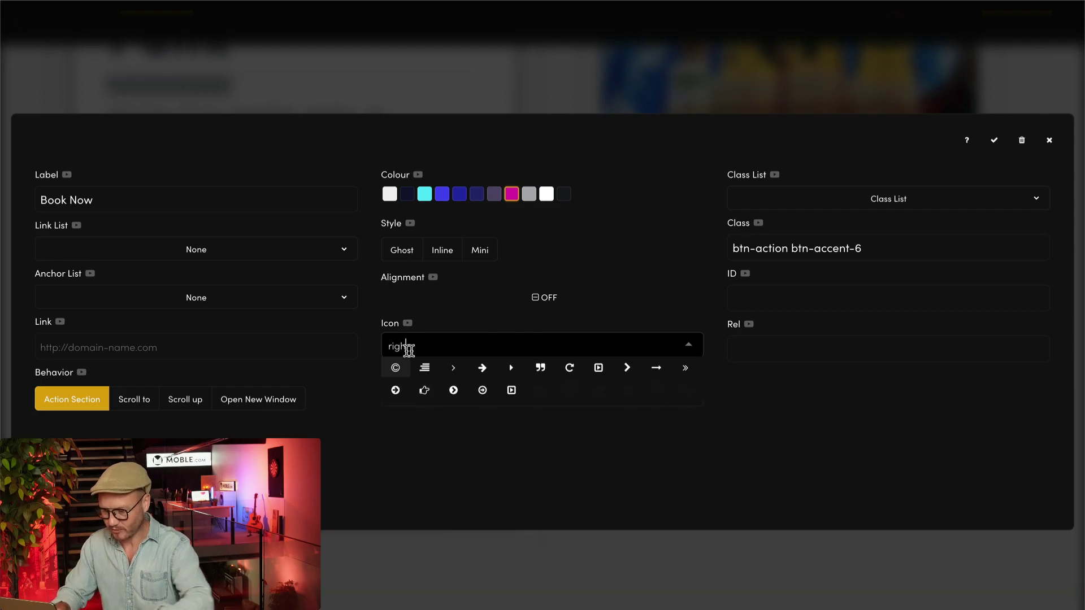
pyautogui.click(656, 368)
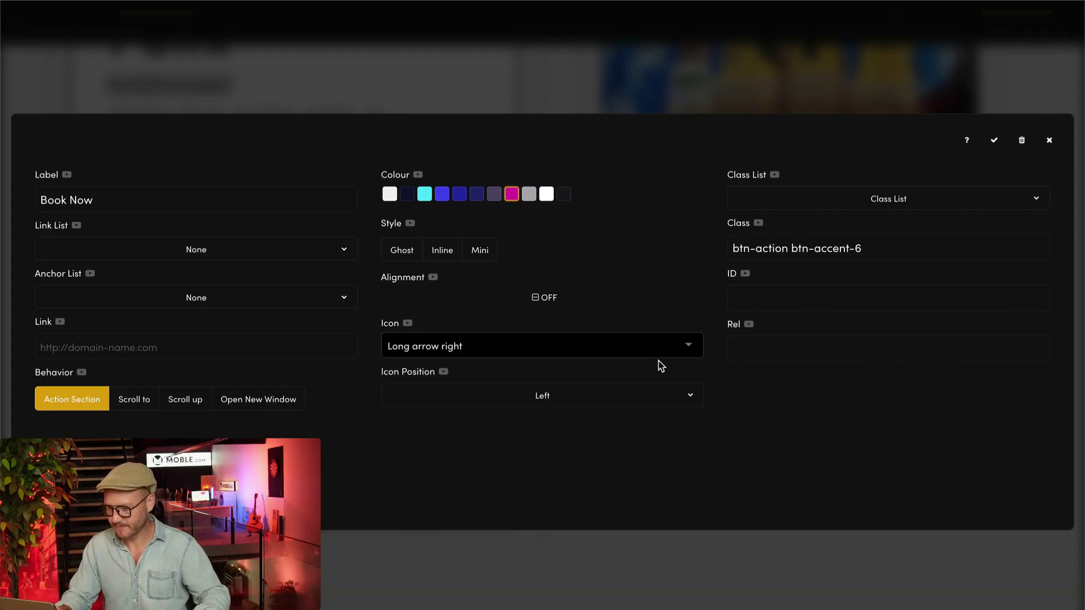
pyautogui.click(994, 140)
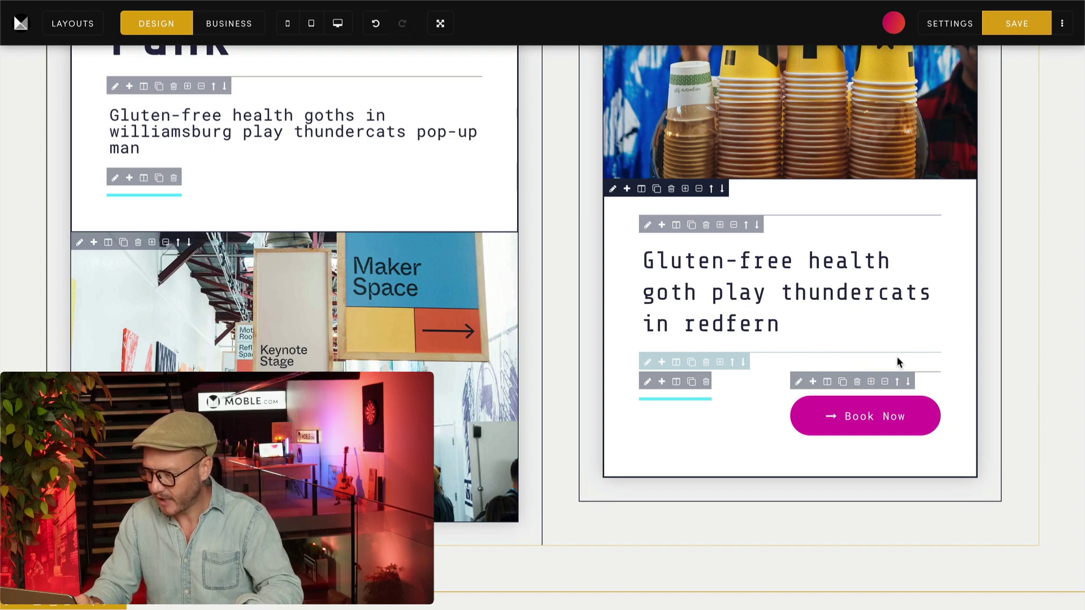
# Set the Device Stack of the row holding the cyan line and the Book Now button to Fixed.
pyautogui.click(648, 362)
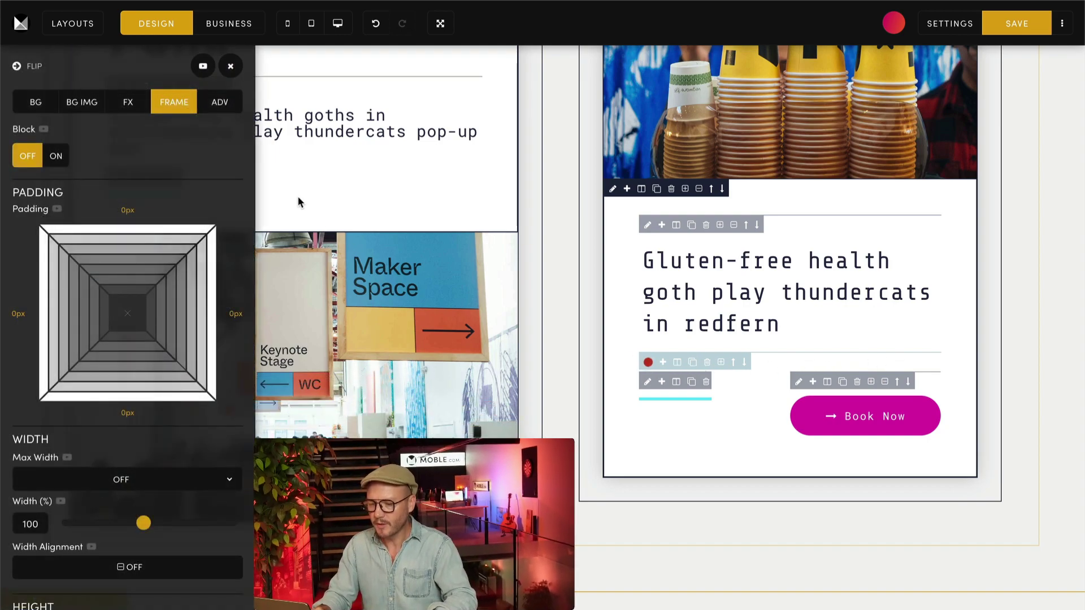
pyautogui.click(219, 104)
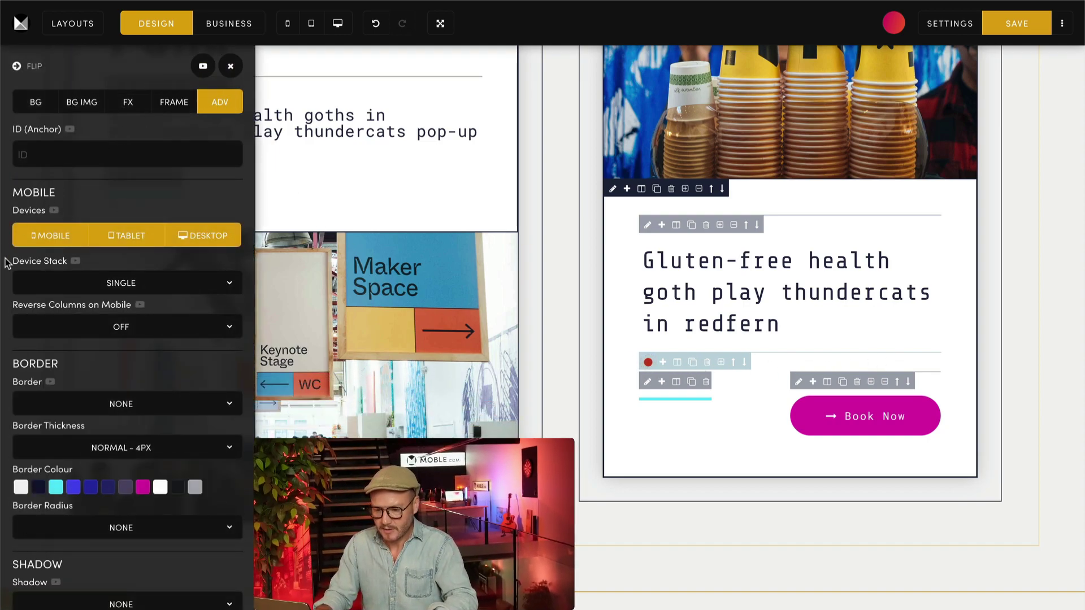
pyautogui.click(112, 282)
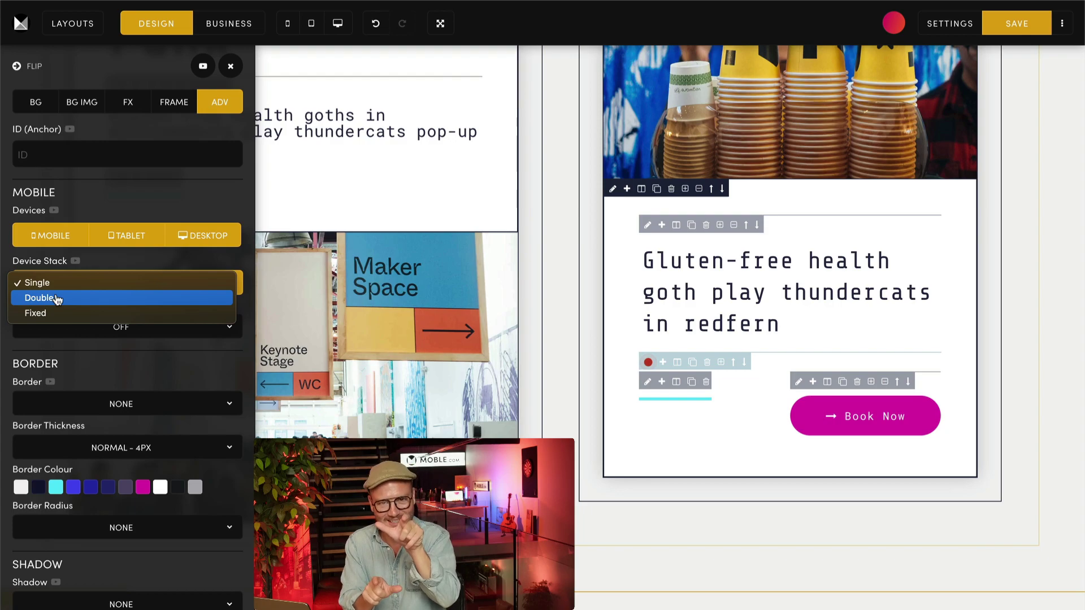
pyautogui.click(34, 313)
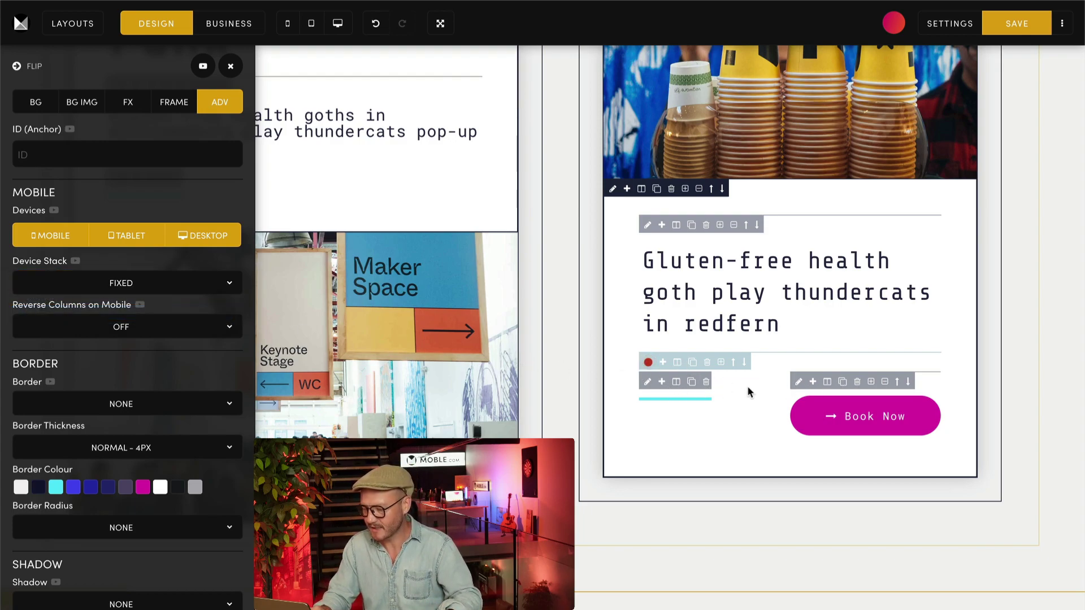
pyautogui.click(229, 72)
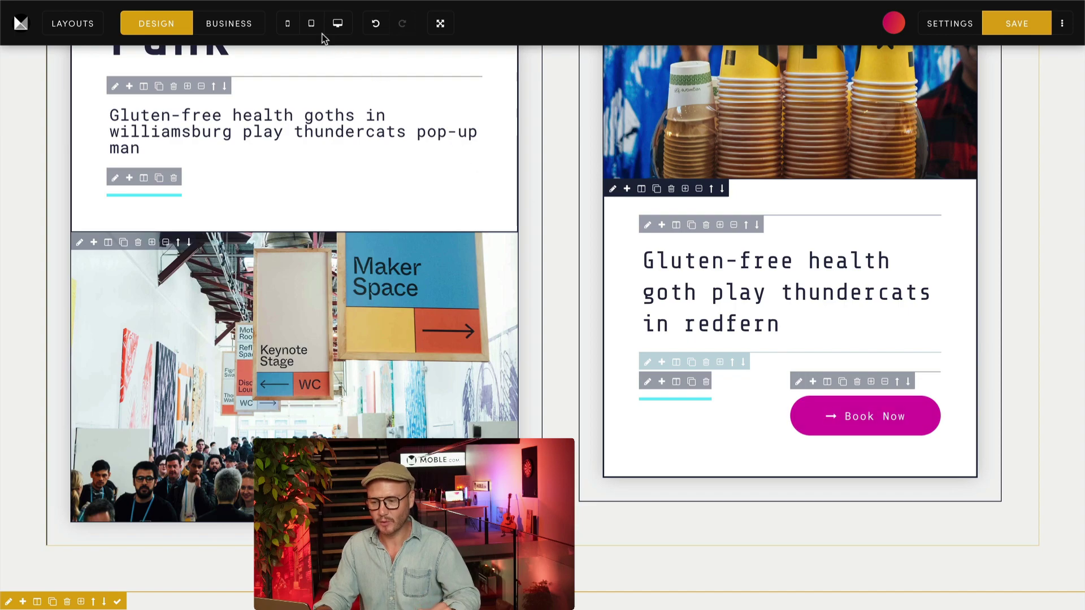
# Preview the page at mobile size and check how the cyan line and Book Now button sit together.
pyautogui.click(292, 24)
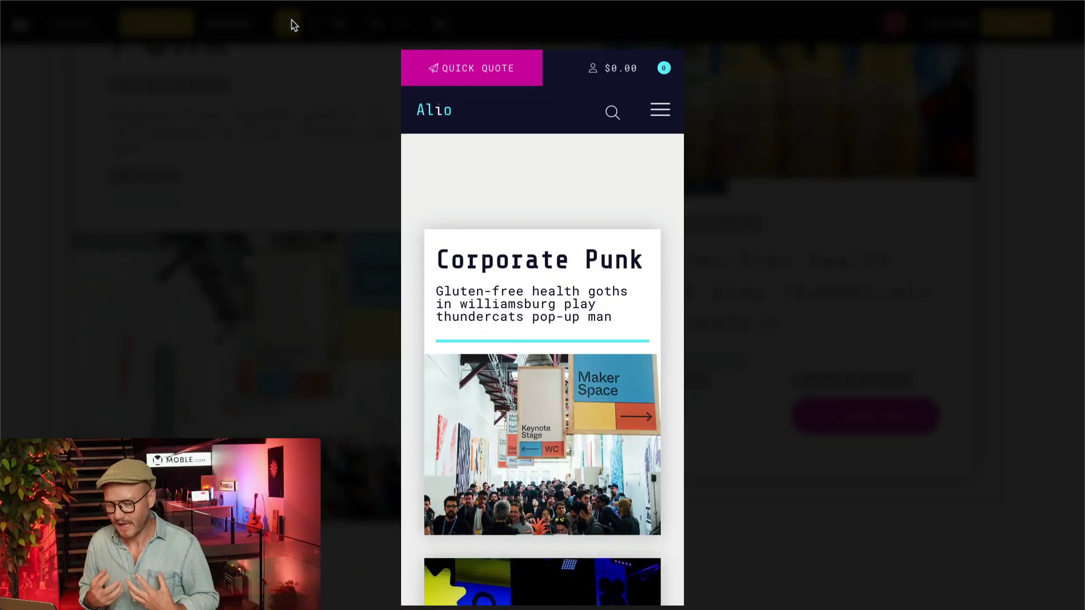
pyautogui.scroll(-7, 477, 249)
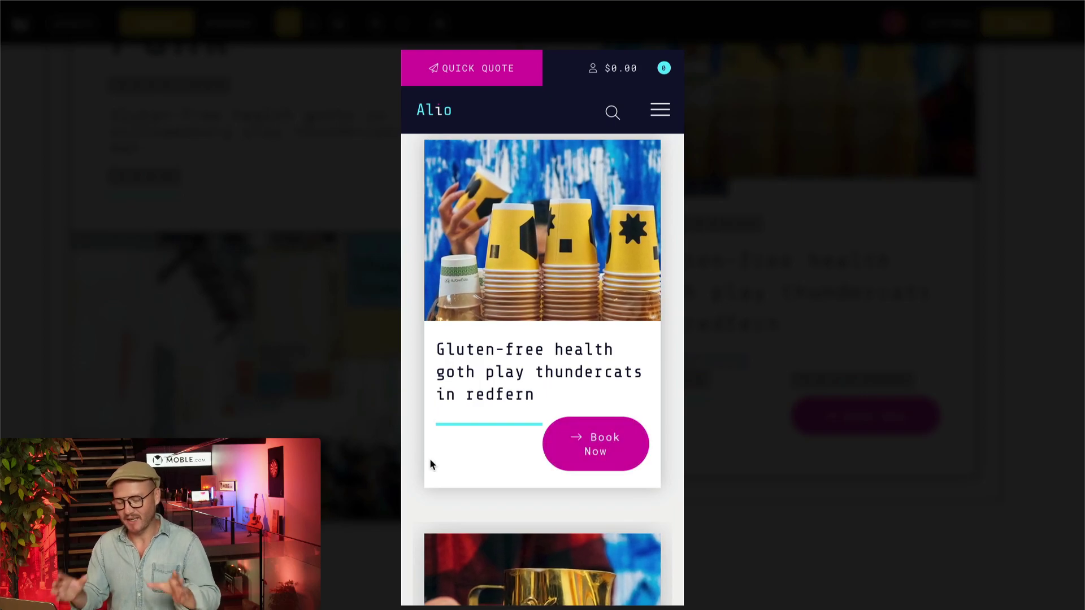
pyautogui.click(382, 439)
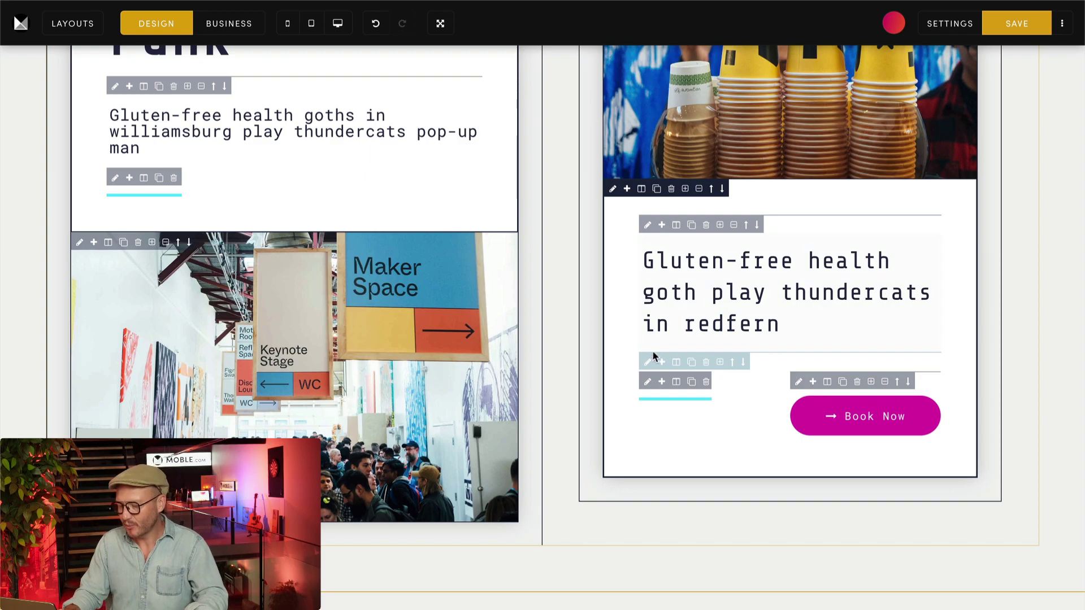
# Set the Device Stack of the row holding the cyan line and the Book Now button to Single.
pyautogui.click(648, 362)
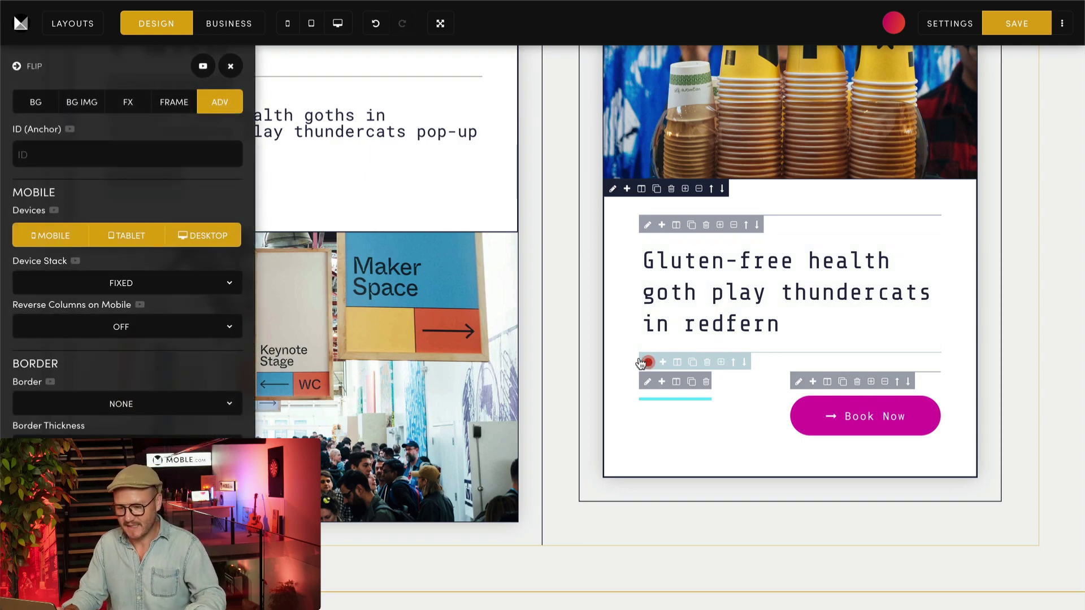
pyautogui.click(124, 283)
pyautogui.click(73, 250)
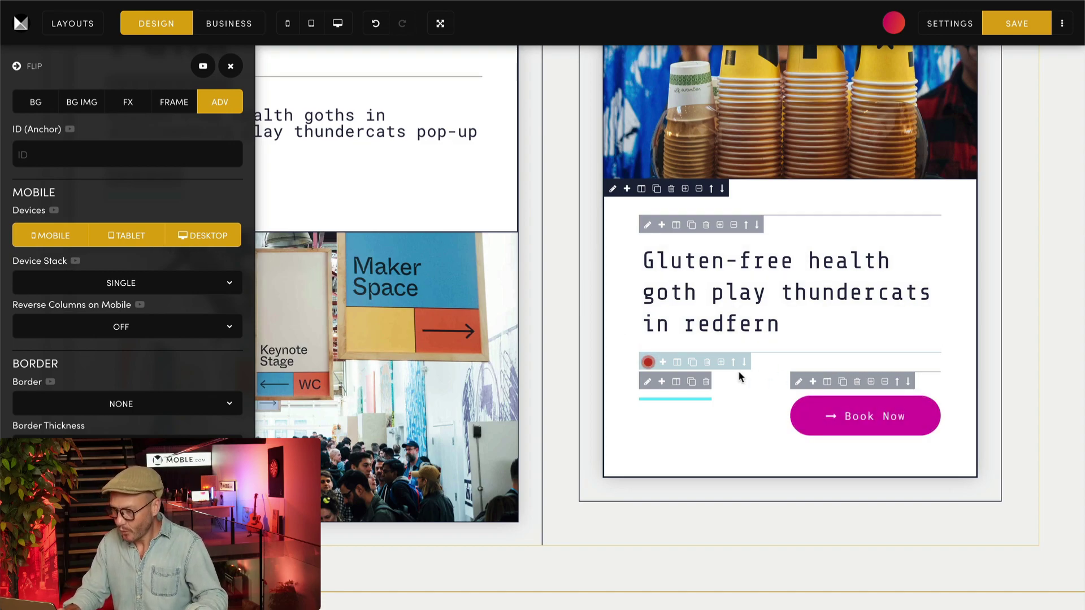
# Hide the cyan line element beside the Book Now button on mobile and tablet, and check the card in the mobile preview.
pyautogui.click(647, 384)
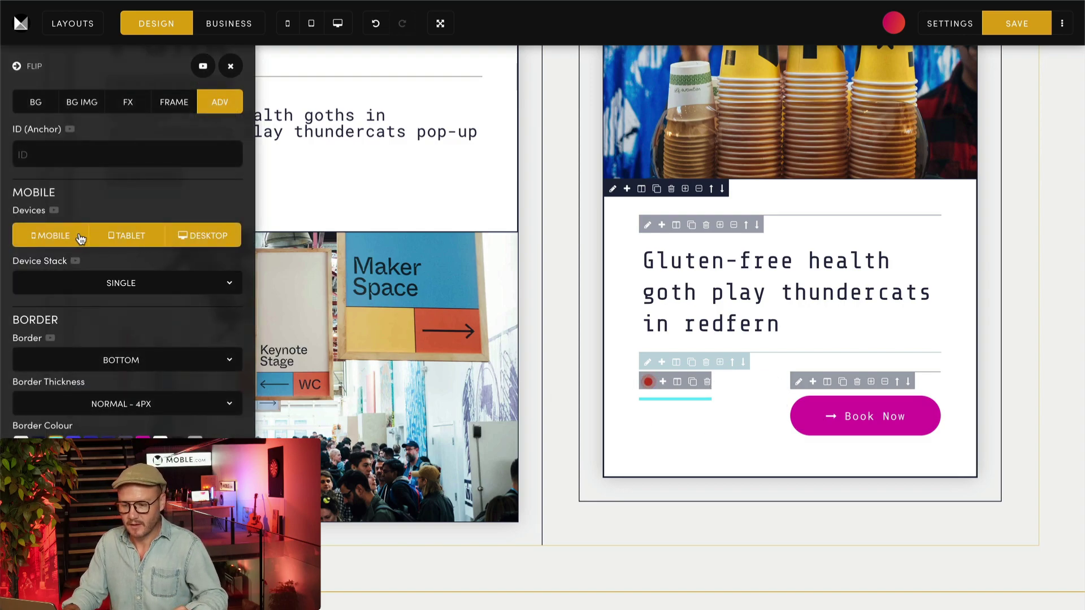
pyautogui.click(60, 238)
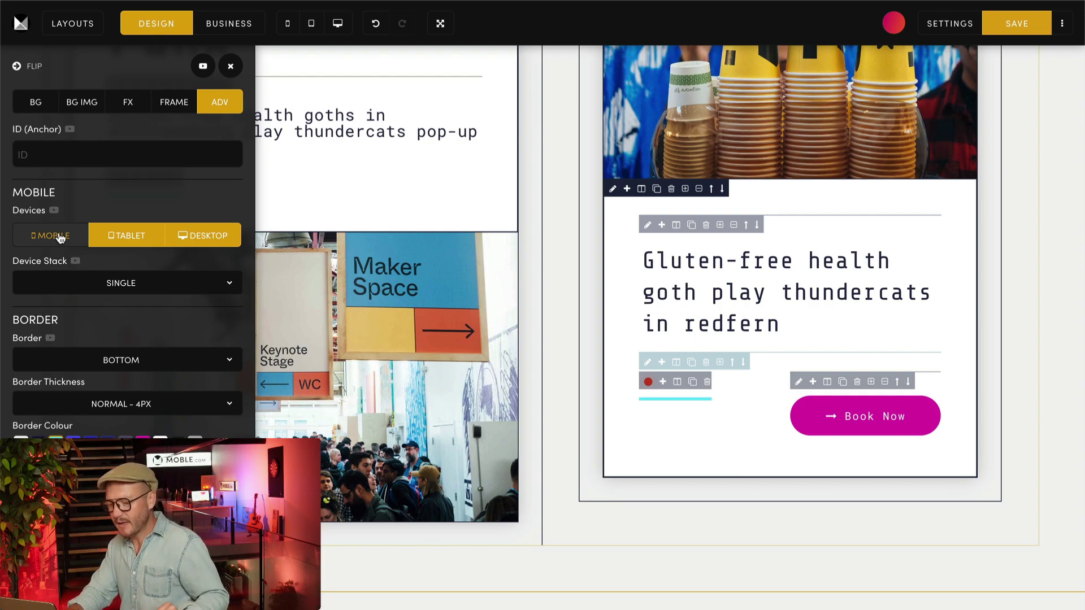
pyautogui.click(110, 236)
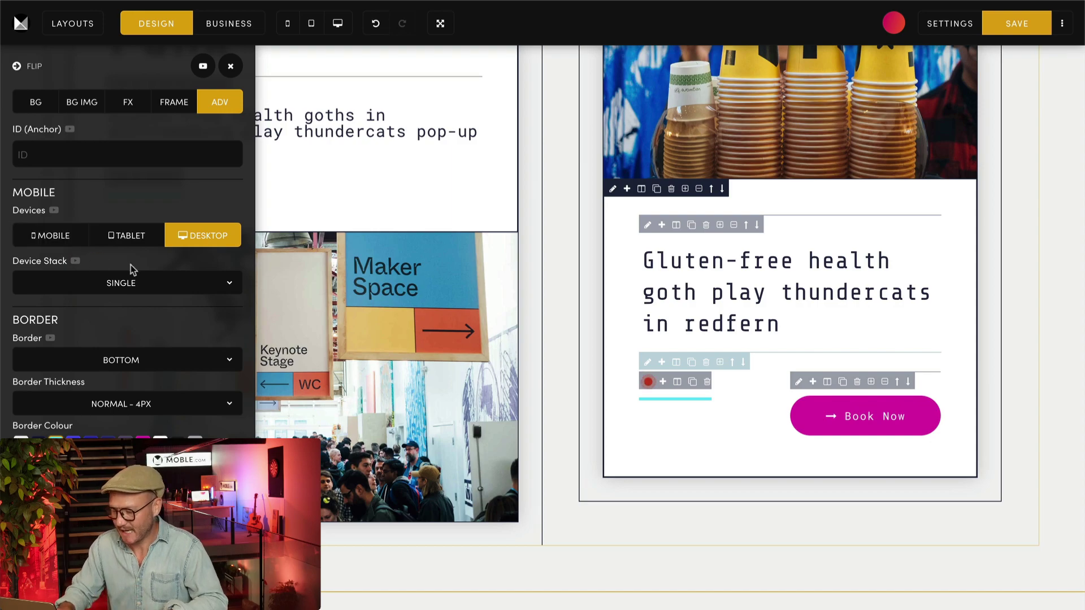
pyautogui.click(229, 66)
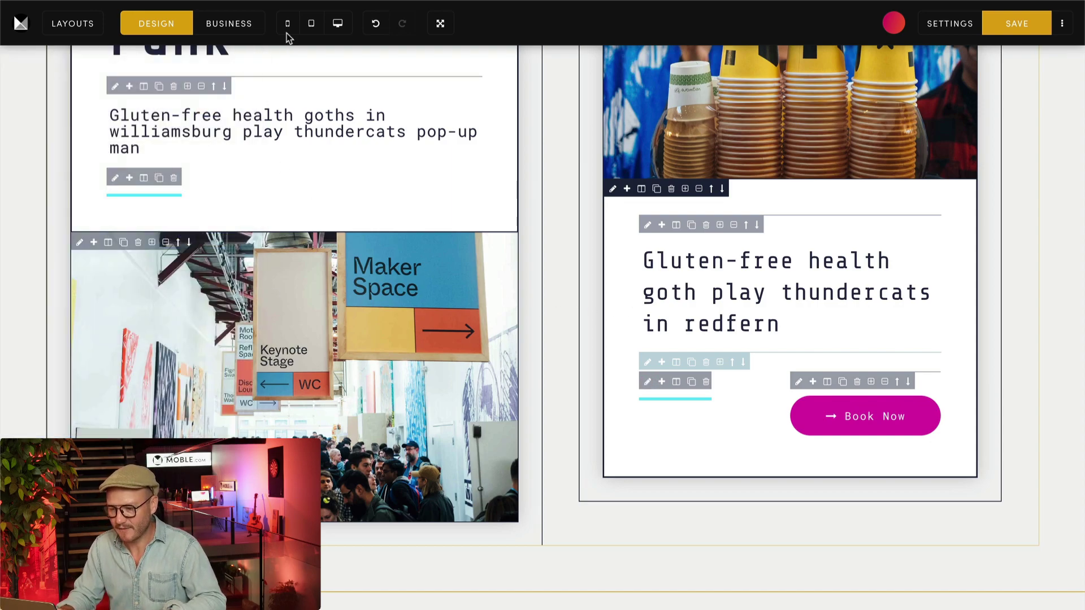
pyautogui.click(287, 23)
pyautogui.scroll(-6, 429, 255)
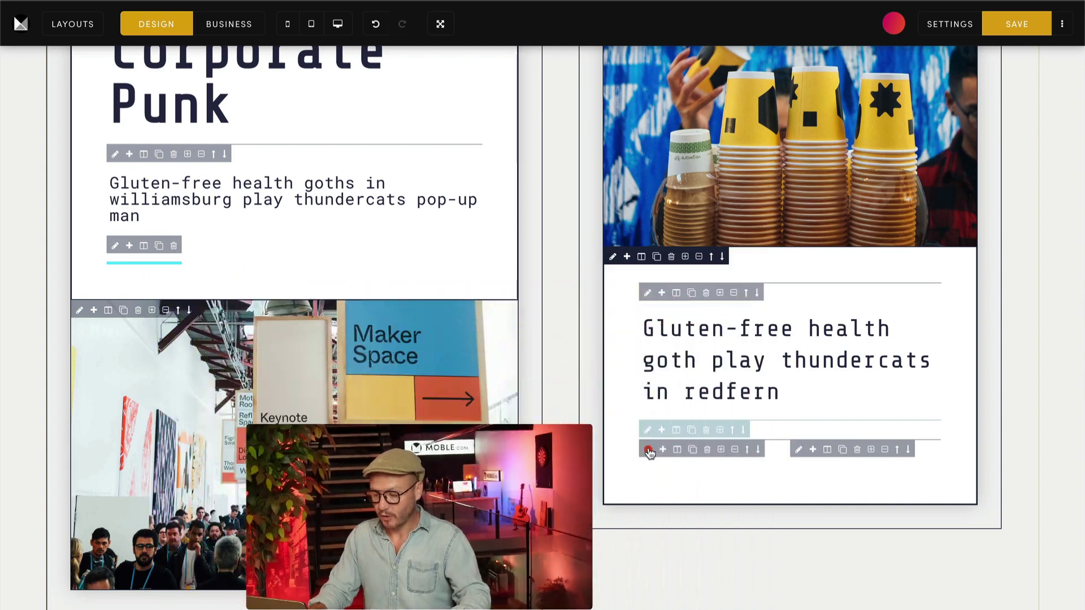
# Give the first nested column under the redfern heading a cyan Bottom border with Normal - 4px thickness, comparing the line with the Alio Home page.
pyautogui.click(648, 450)
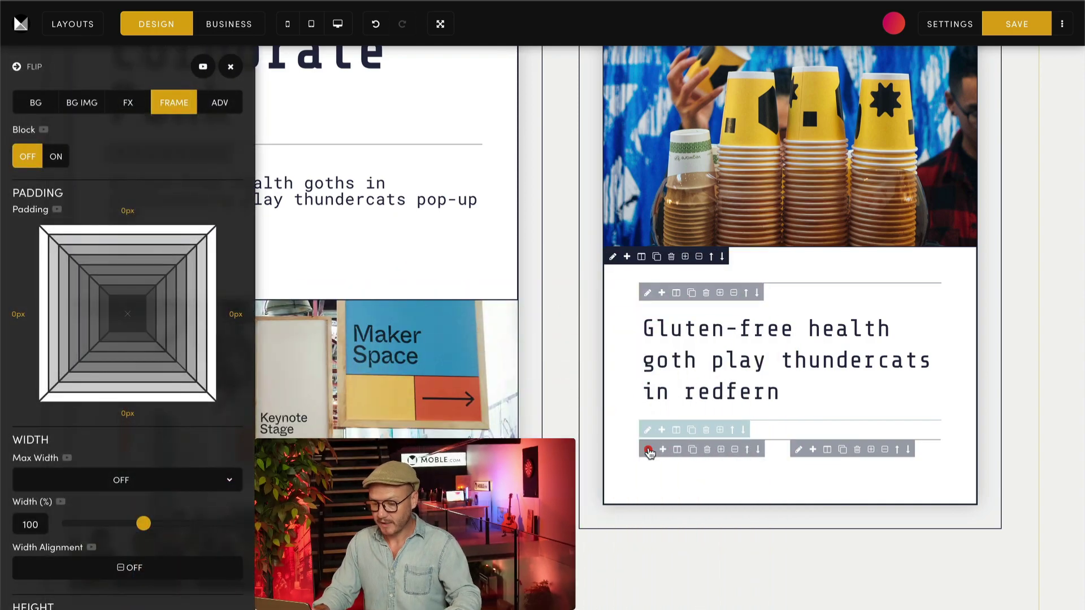
pyautogui.click(219, 102)
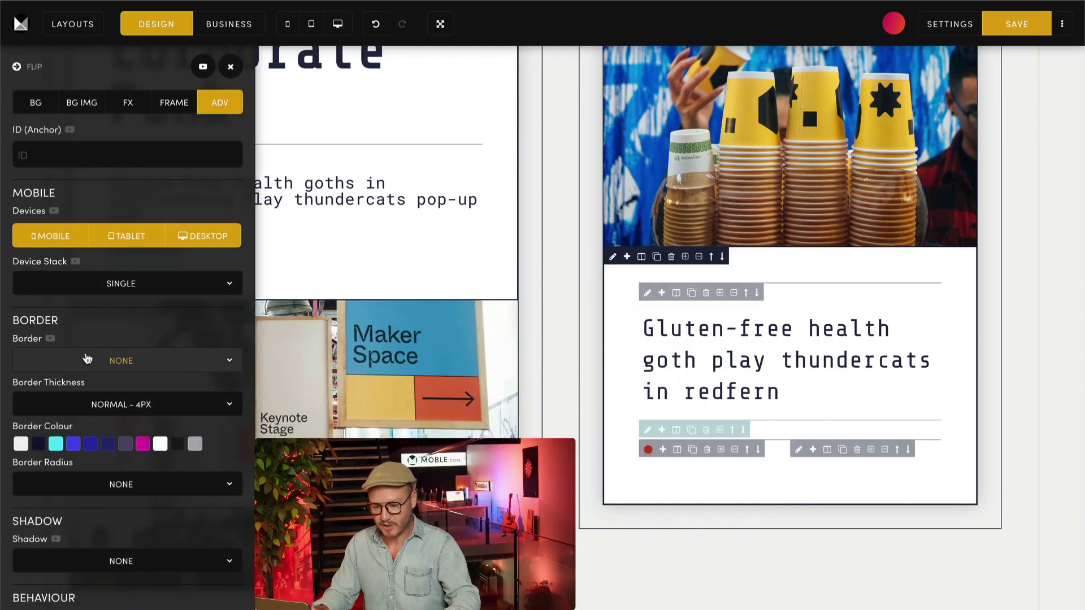
pyautogui.click(101, 404)
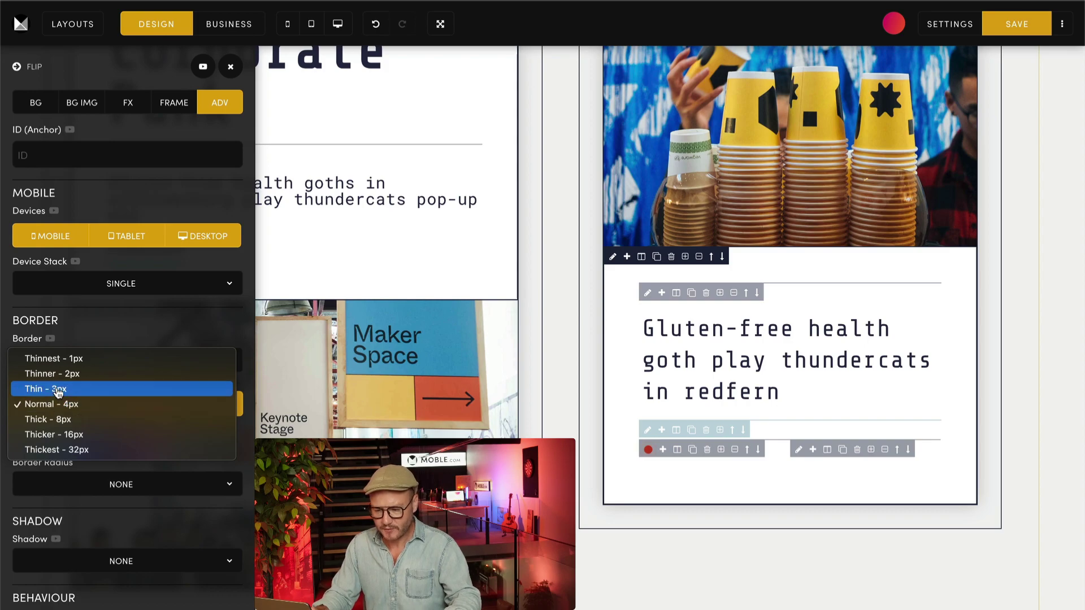
pyautogui.click(113, 386)
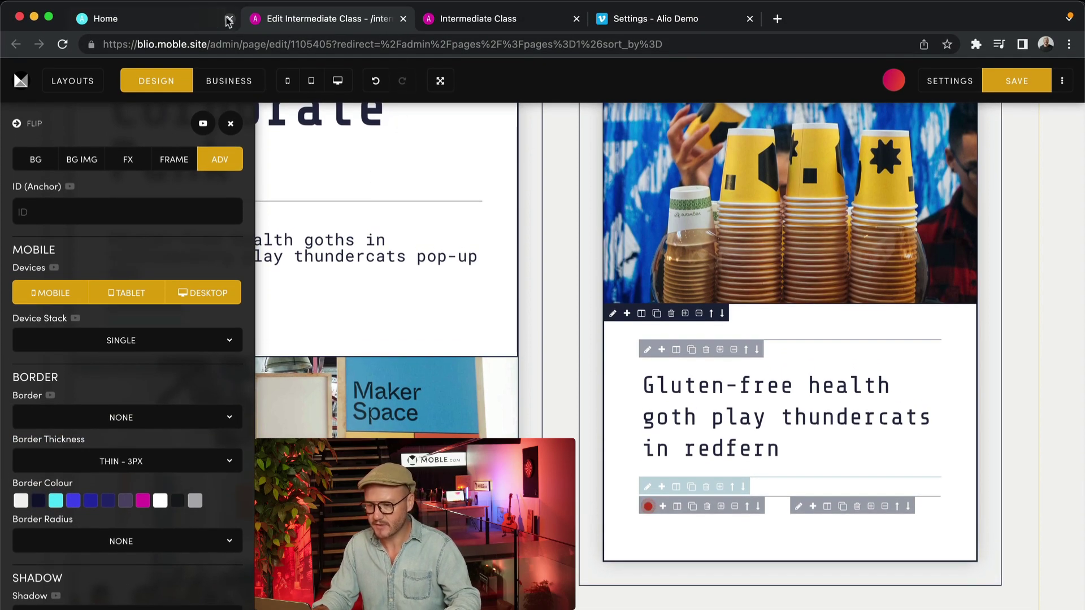
pyautogui.click(228, 22)
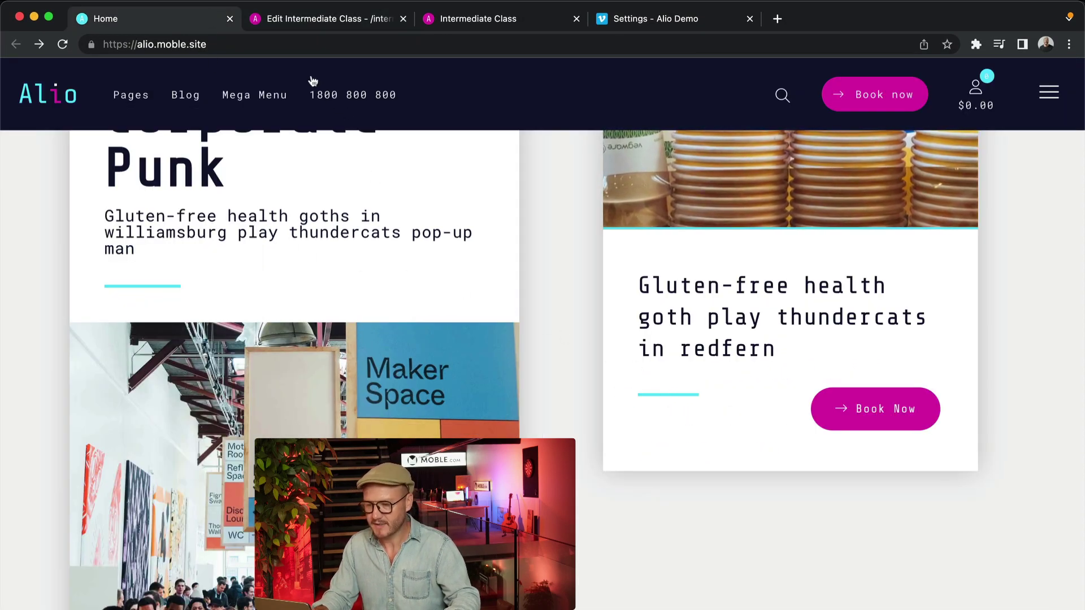
pyautogui.click(322, 18)
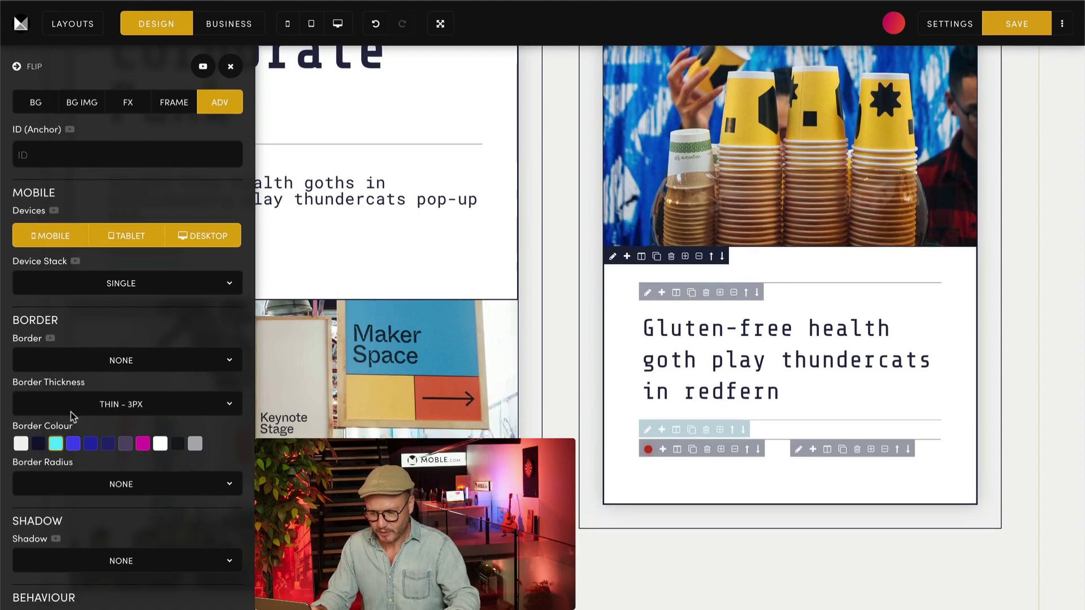
pyautogui.click(72, 414)
pyautogui.click(77, 417)
pyautogui.click(83, 367)
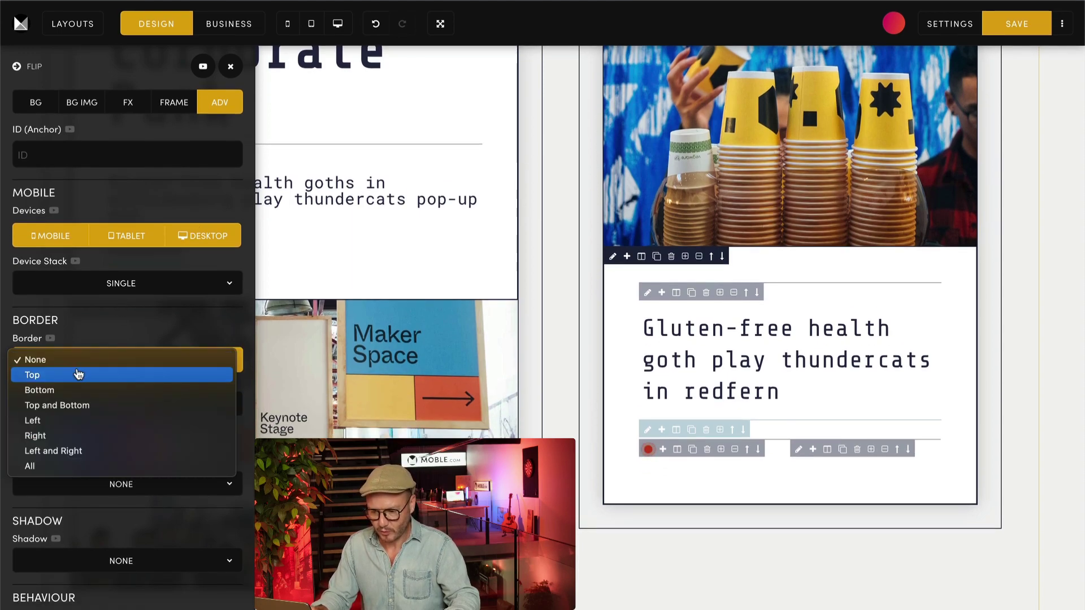
pyautogui.click(35, 391)
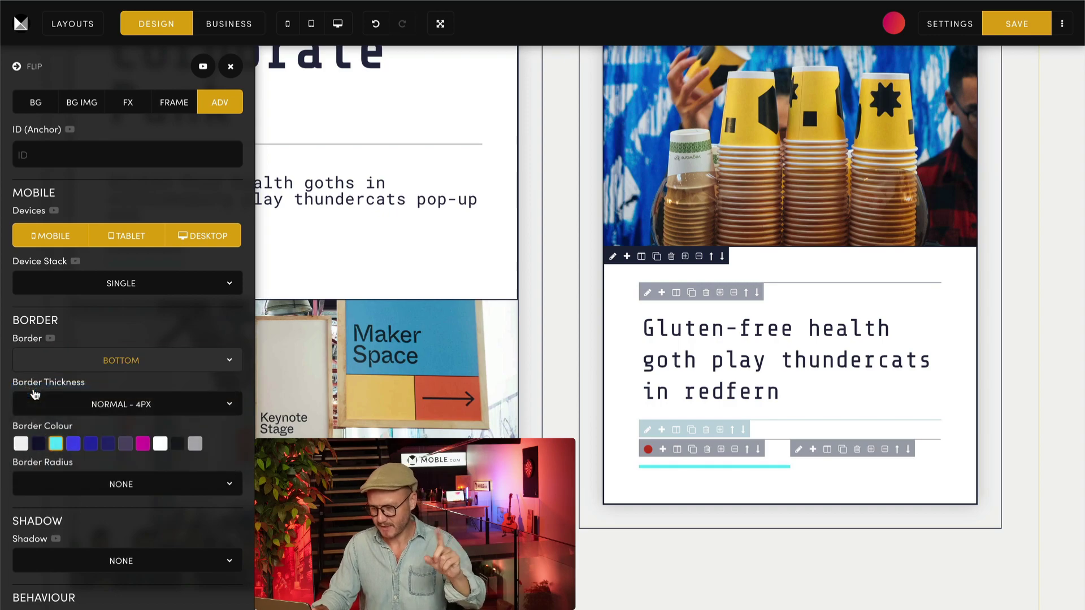
# Set the cyan-bordered column's top padding to 32px and reduce its width percentage to shorten the line.
pyautogui.click(171, 105)
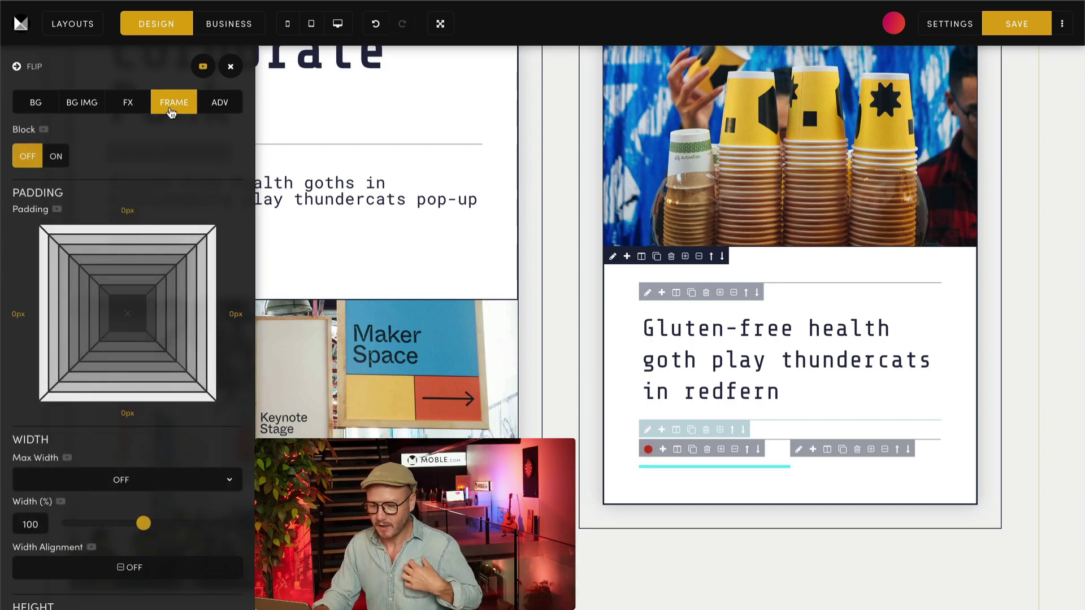
pyautogui.click(130, 254)
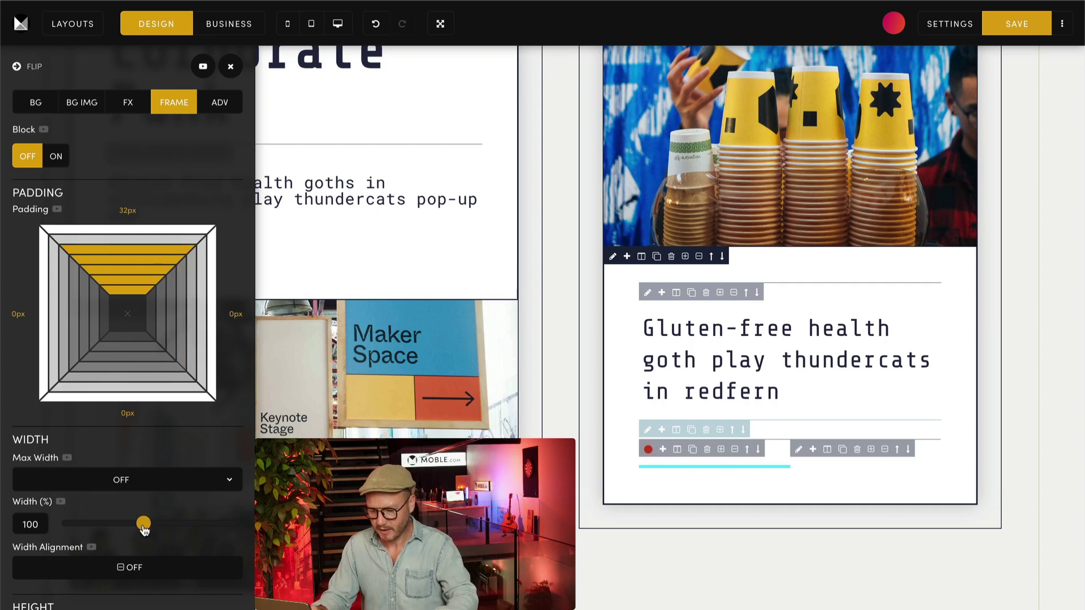
pyautogui.moveTo(136, 529); pyautogui.dragTo(122, 528)
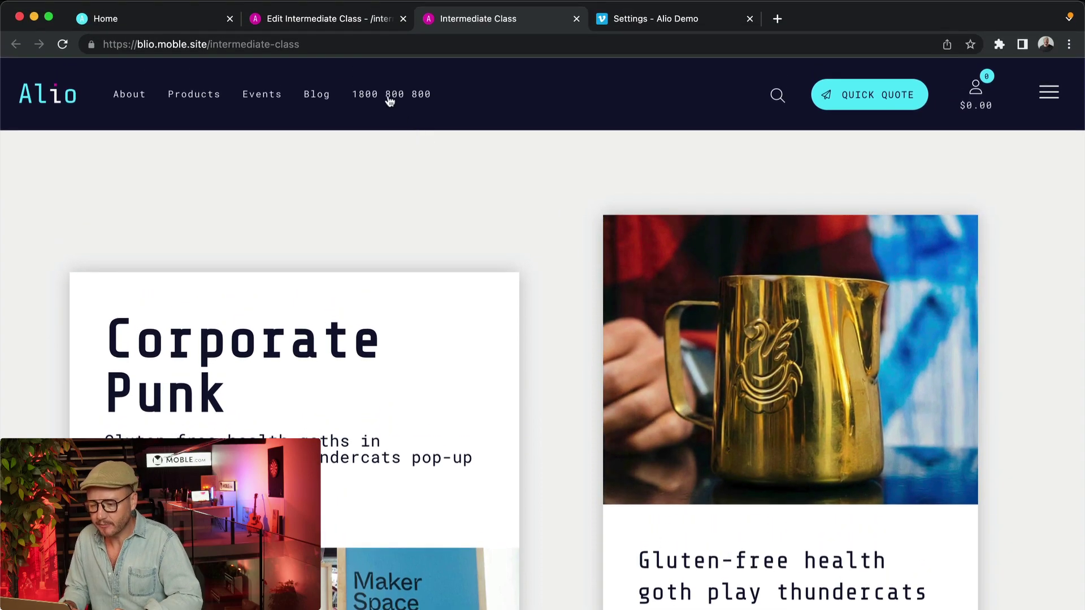
# Add a Top border to the white text section below the cups image in the editor.
pyautogui.click(355, 23)
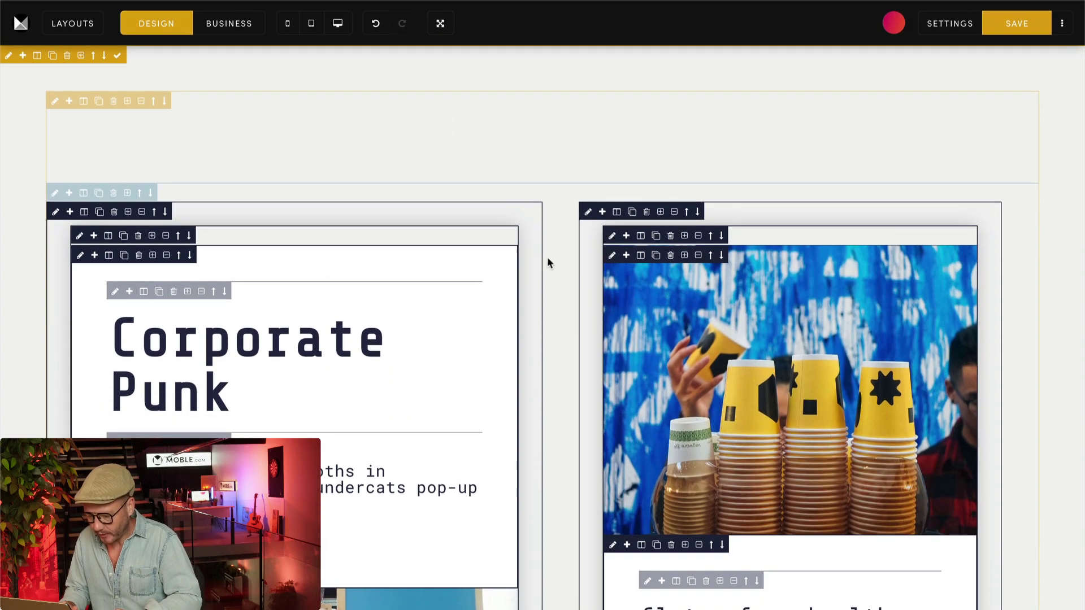
pyautogui.scroll(-3, 549, 266)
pyautogui.scroll(-3, 551, 279)
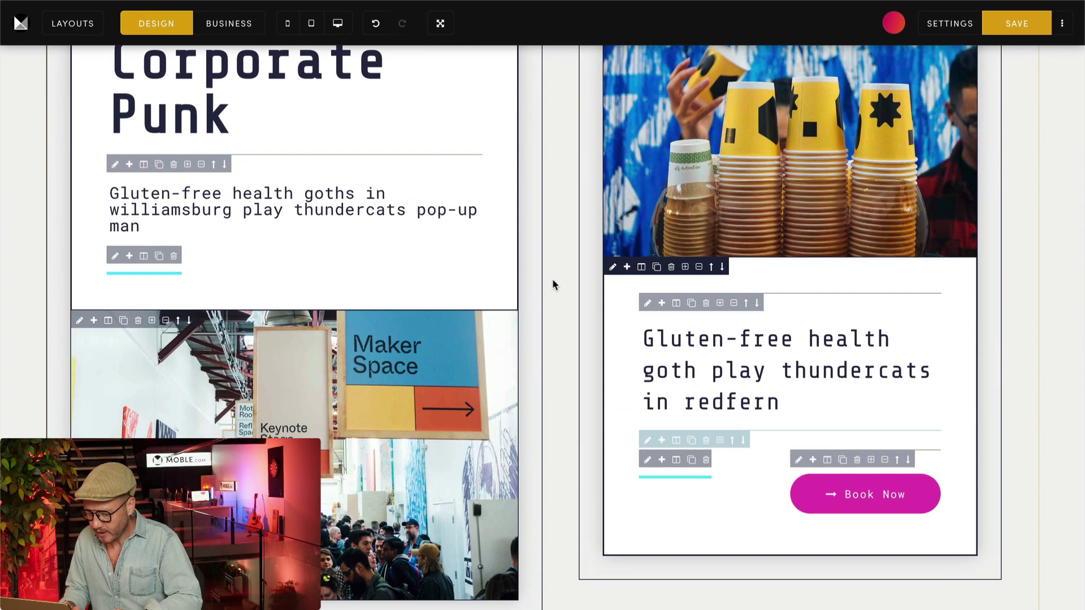
pyautogui.click(613, 268)
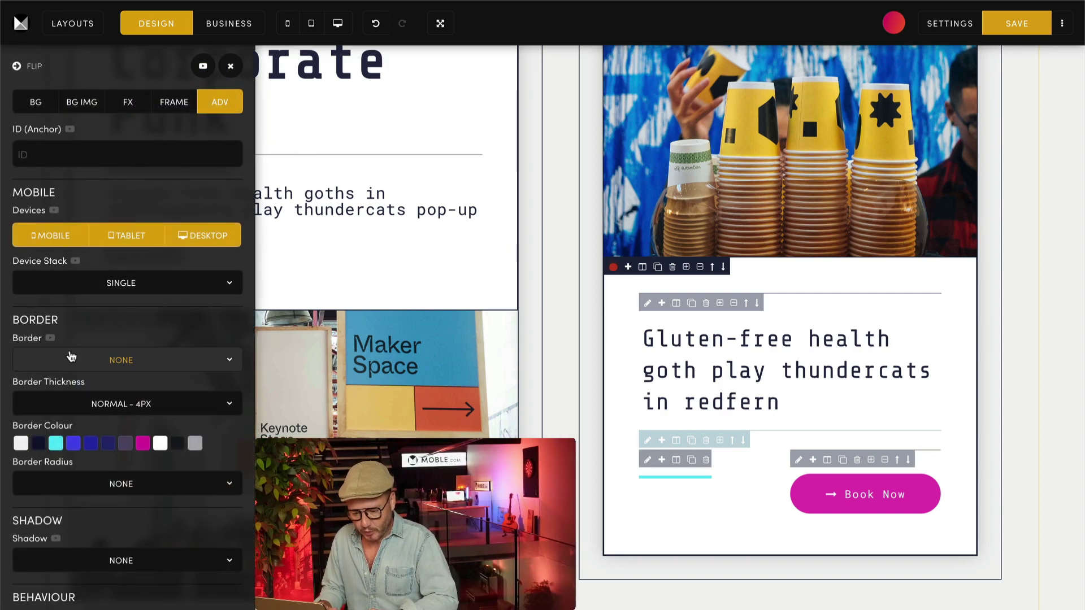
pyautogui.click(50, 359)
pyautogui.click(71, 374)
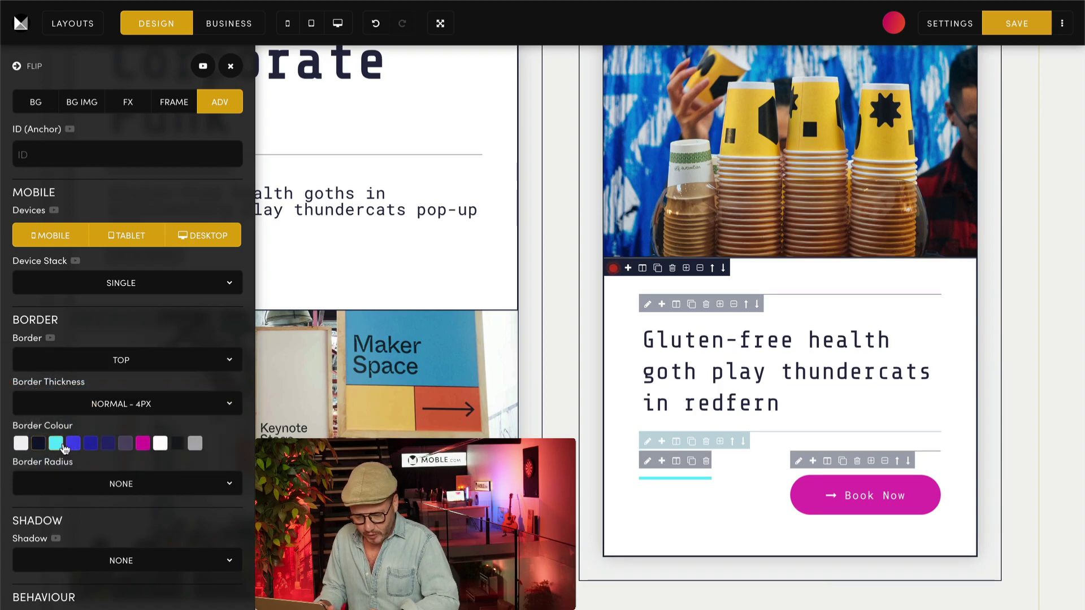
# Try the text section's top border at Thicker - 16px, and settle on cyan with Normal - 4px thickness.
pyautogui.click(113, 404)
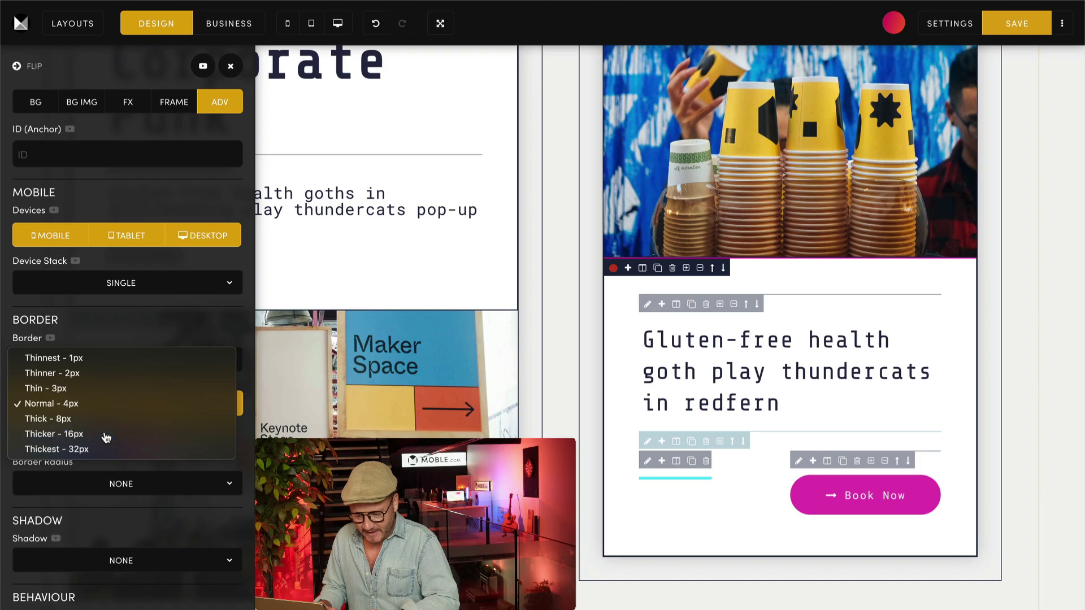
pyautogui.click(106, 435)
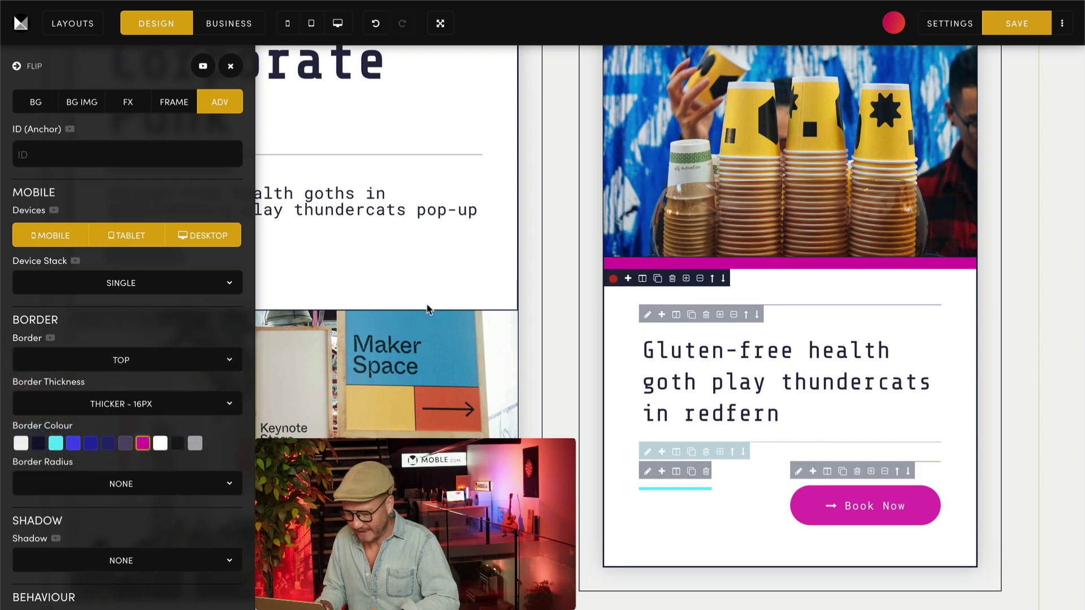
pyautogui.click(55, 444)
pyautogui.click(121, 404)
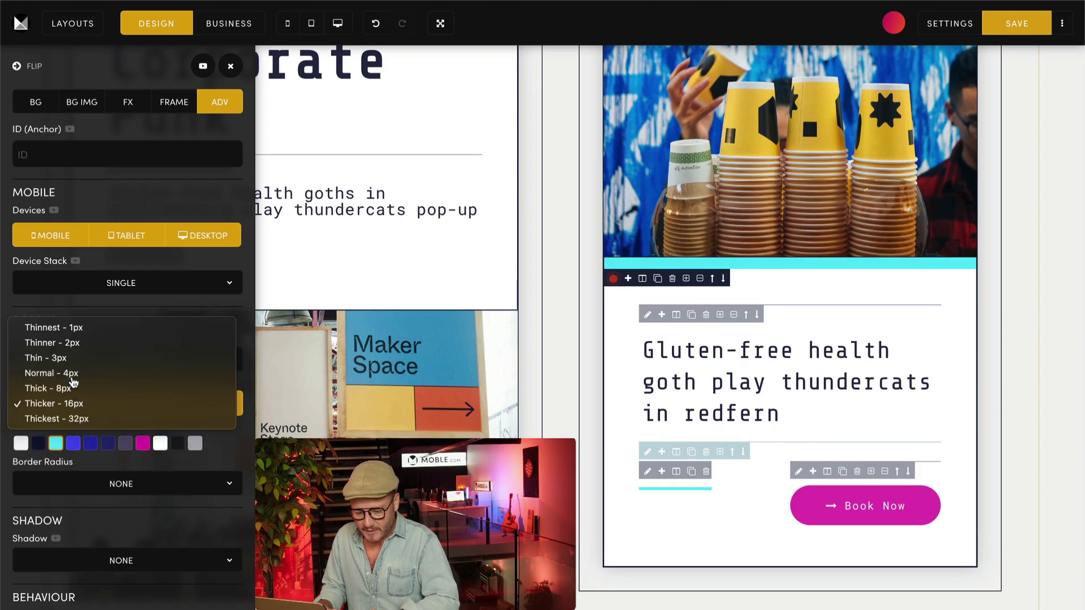
pyautogui.click(34, 371)
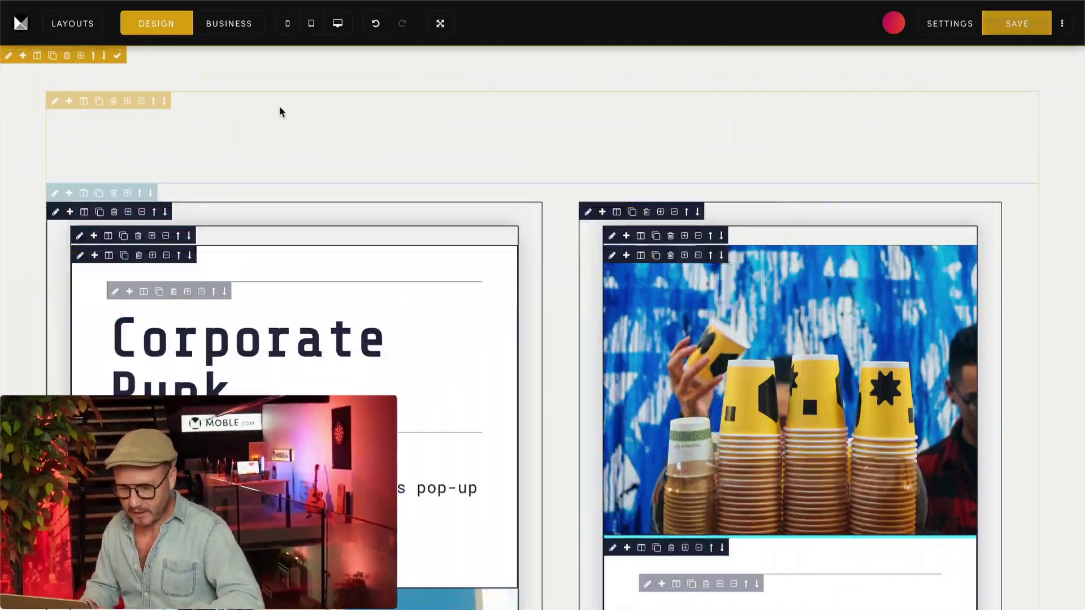
# Switch to Business mode and set the background colour of the second Corporate Punk section to dark navy #101232.
pyautogui.click(240, 29)
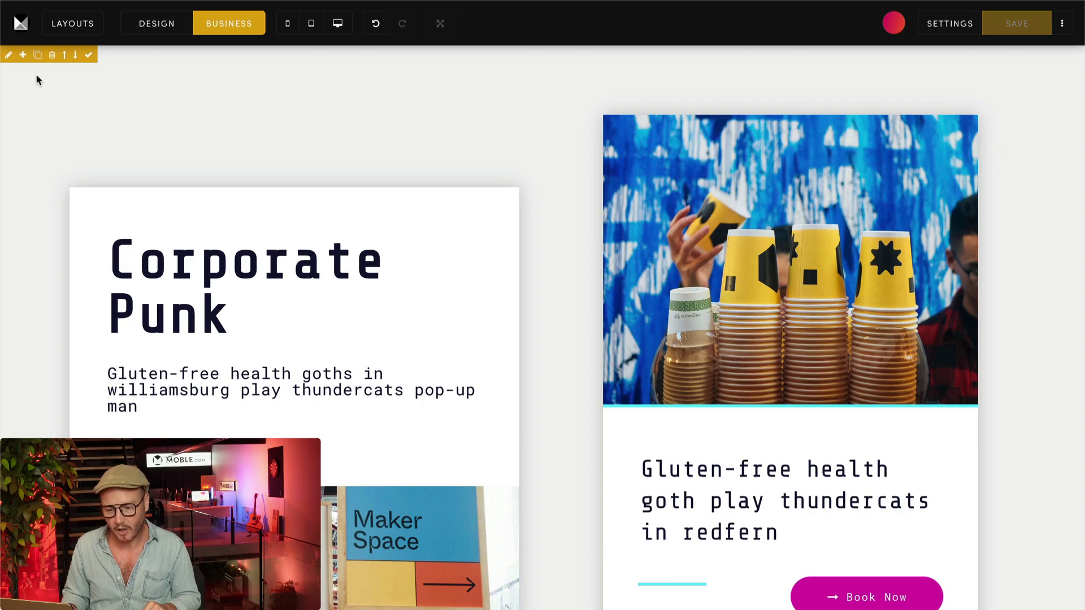
pyautogui.scroll(-2, 37, 194)
pyautogui.scroll(5, 36, 194)
pyautogui.scroll(-2, 37, 193)
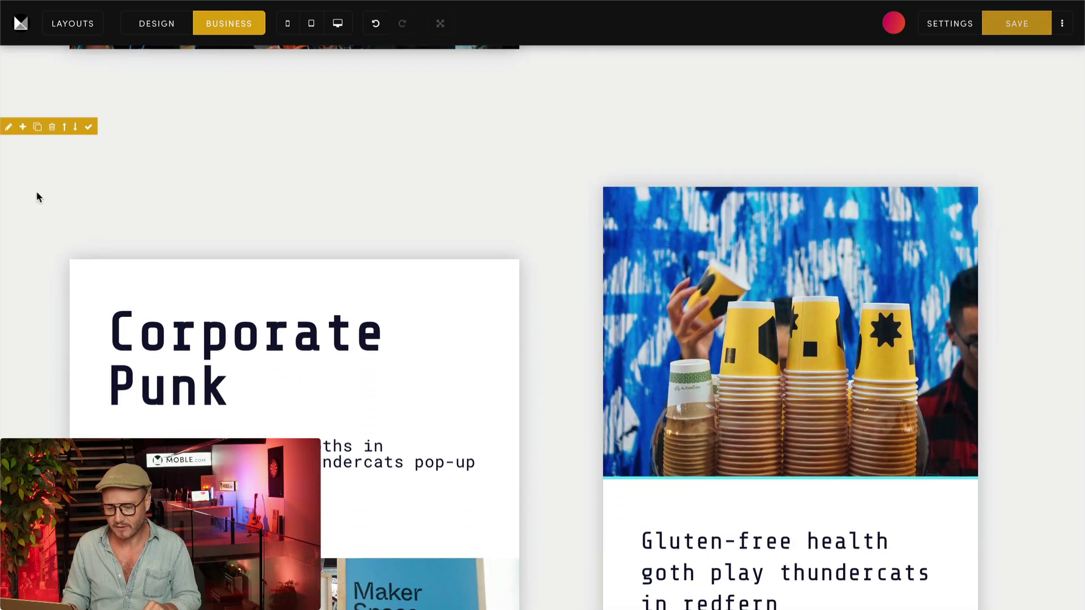
pyautogui.click(10, 128)
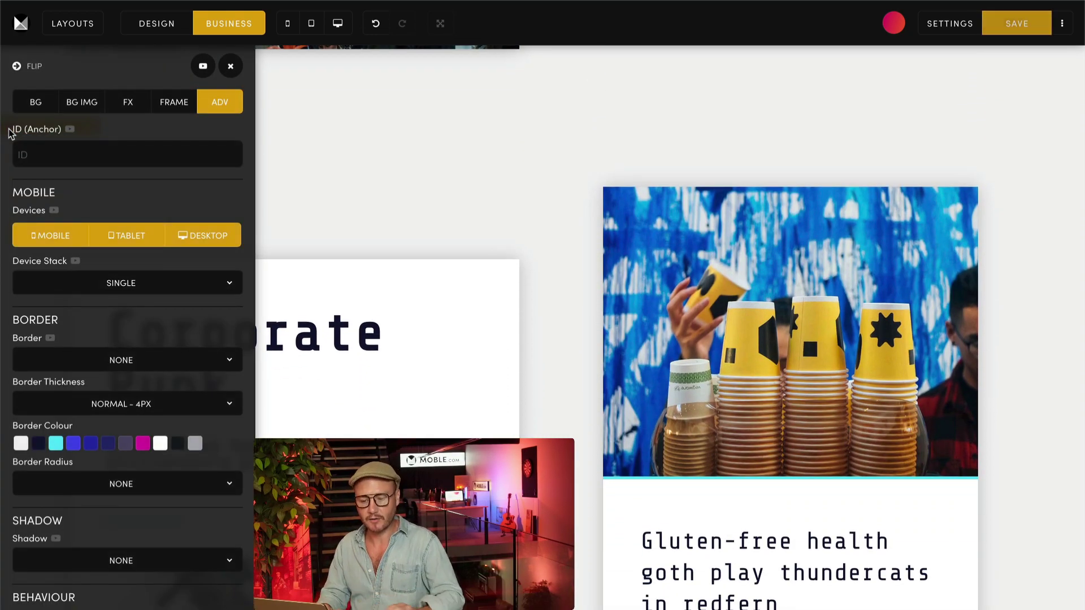
pyautogui.click(36, 105)
pyautogui.click(18, 66)
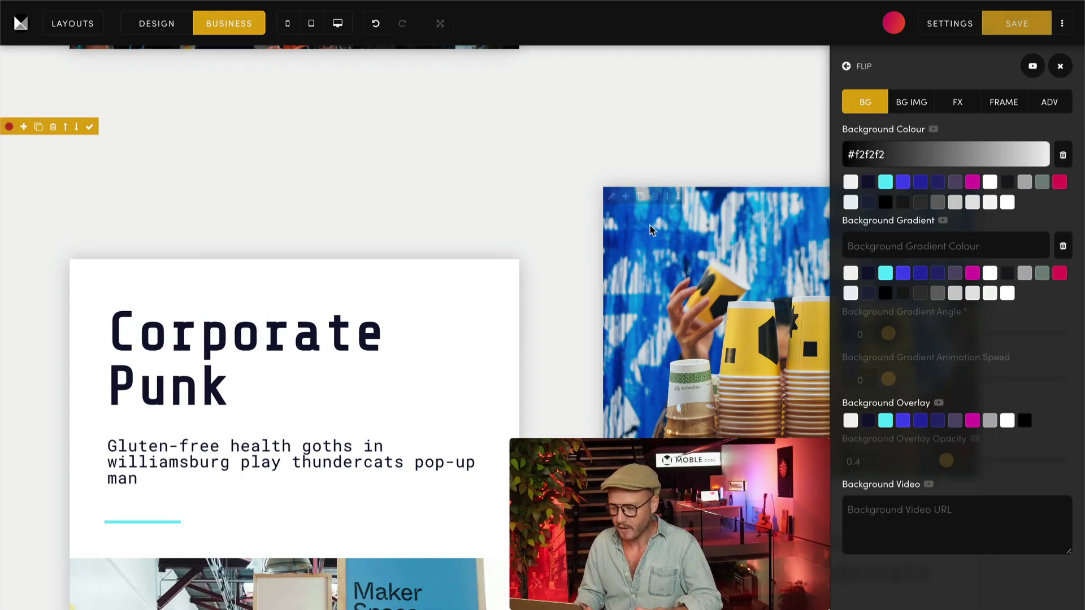
pyautogui.click(869, 182)
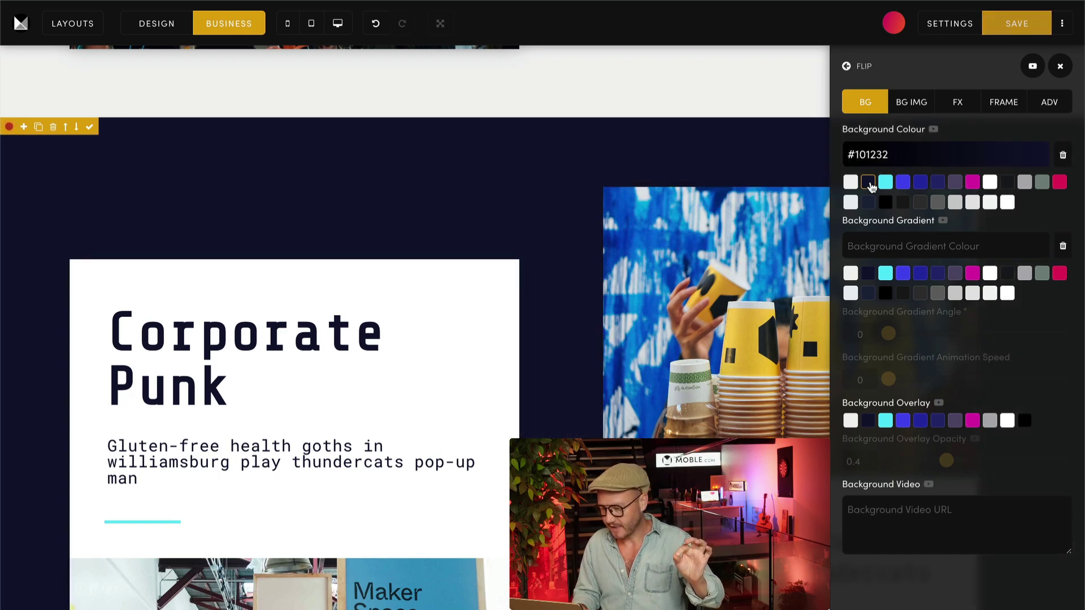
# Add a #484bf0 background gradient to the dark section and set the gradient angle to 130.
pyautogui.click(901, 274)
pyautogui.click(856, 334)
pyautogui.write('1300')
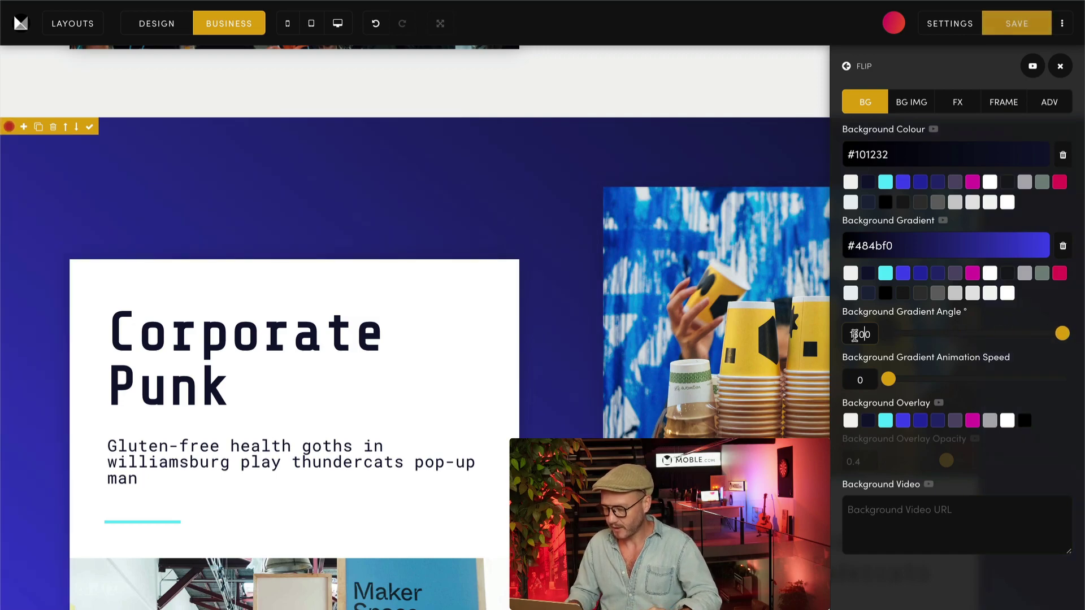
pyautogui.press('Delete')
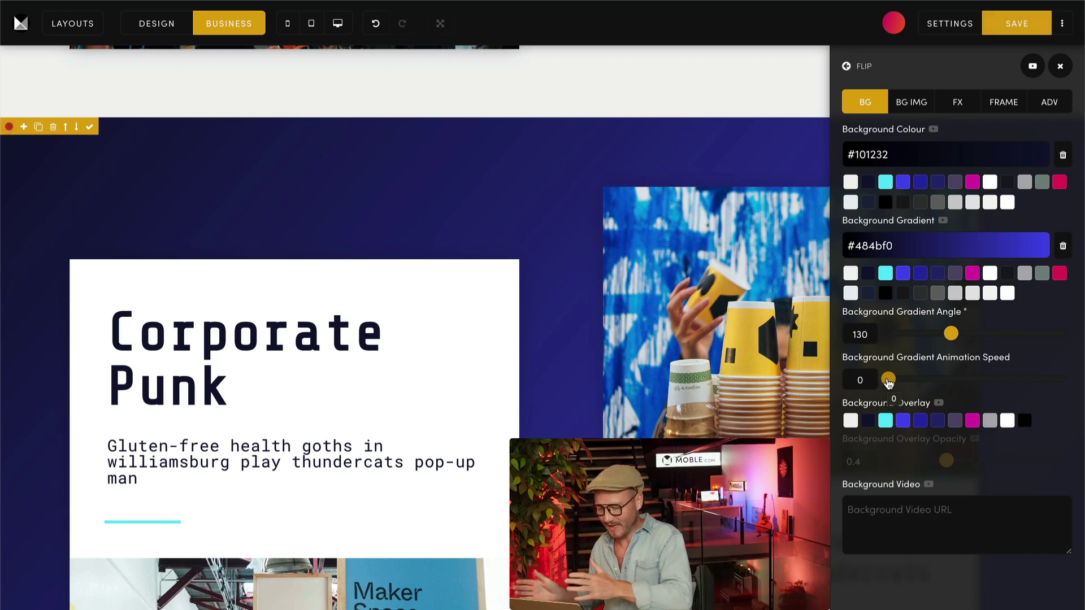
# Try a gradient animation speed of 3 and an angle of 274, and restore speed 0 and angle 130.
pyautogui.moveTo(888, 380); pyautogui.dragTo(1019, 379)
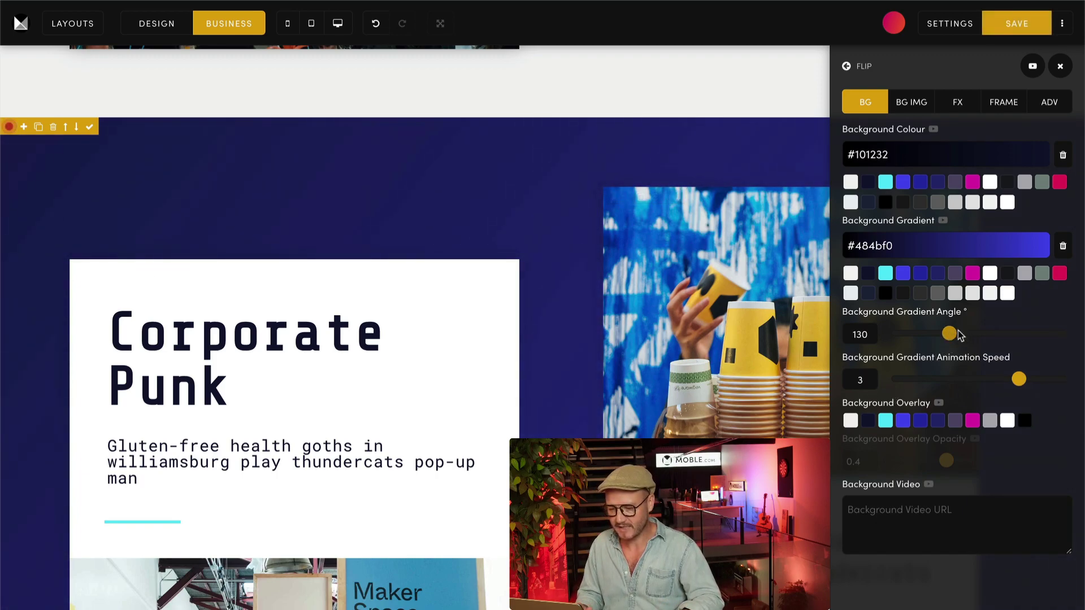
pyautogui.moveTo(959, 333); pyautogui.dragTo(1023, 338)
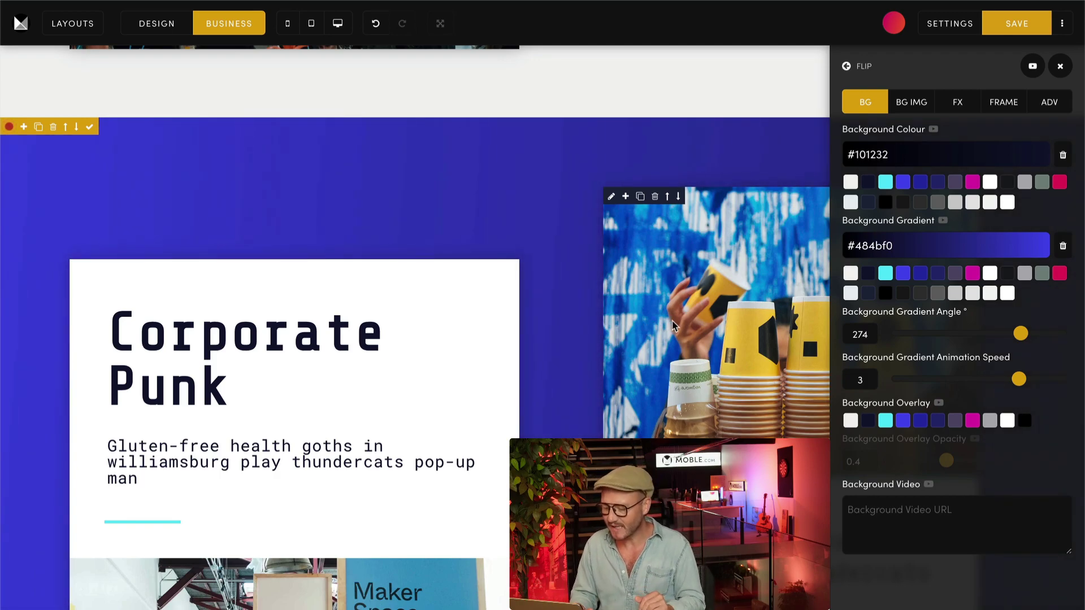
pyautogui.click(899, 383)
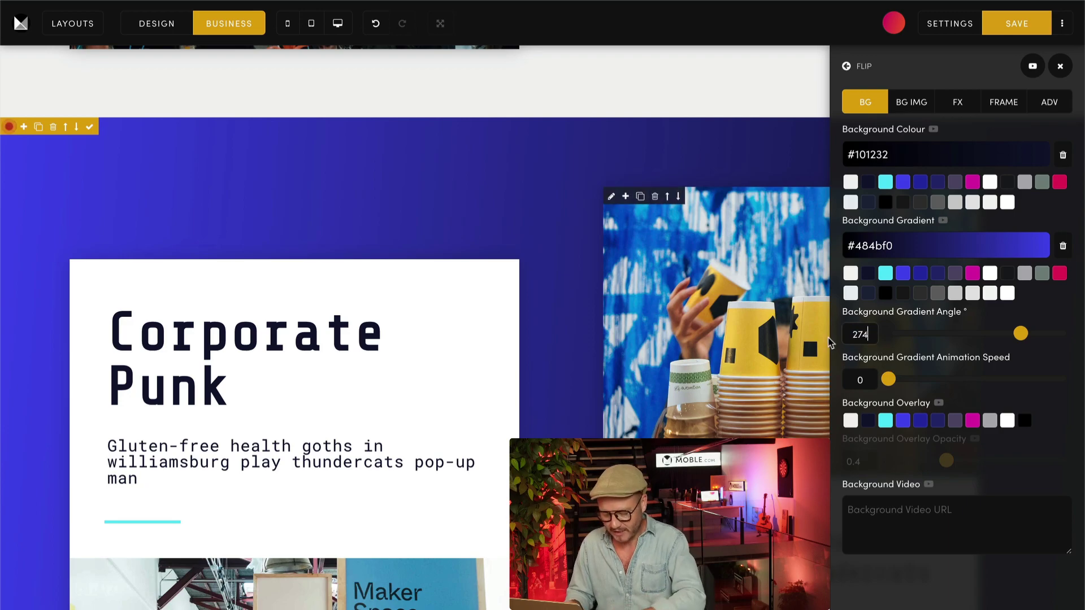
pyautogui.write('130')
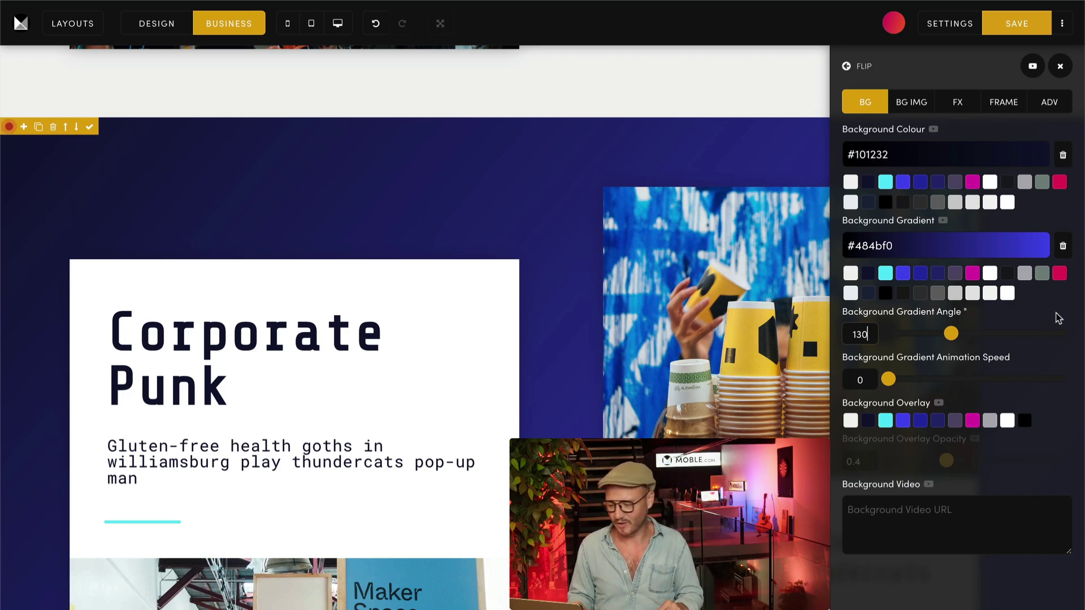
# Close the background settings and duplicate the first light Corporate Punk section.
pyautogui.scroll(-2, 534, 215)
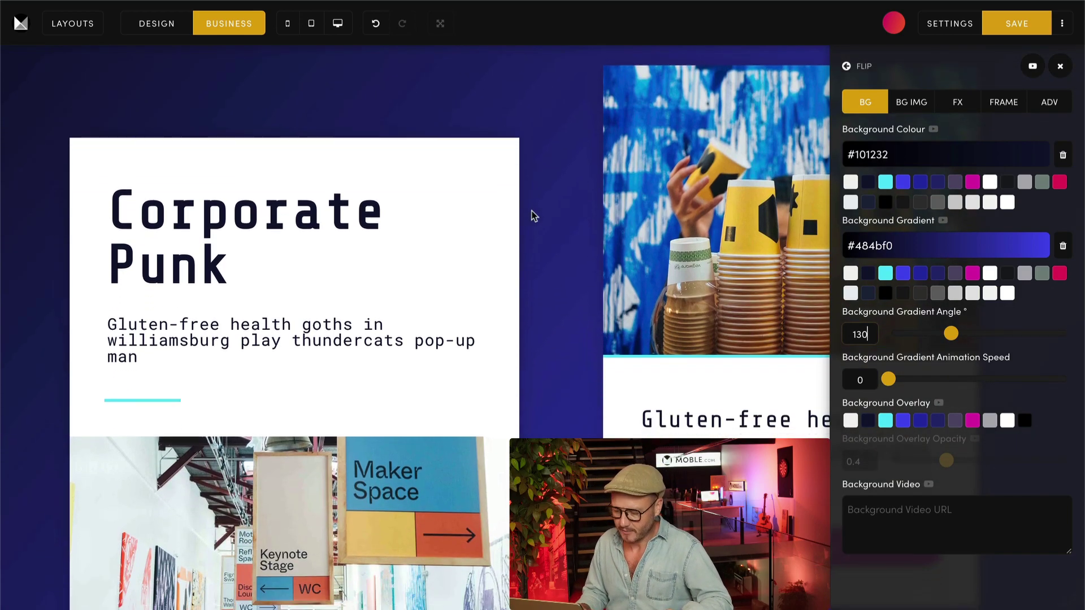
pyautogui.scroll(3, 533, 214)
pyautogui.press('Escape')
pyautogui.scroll(10, 538, 233)
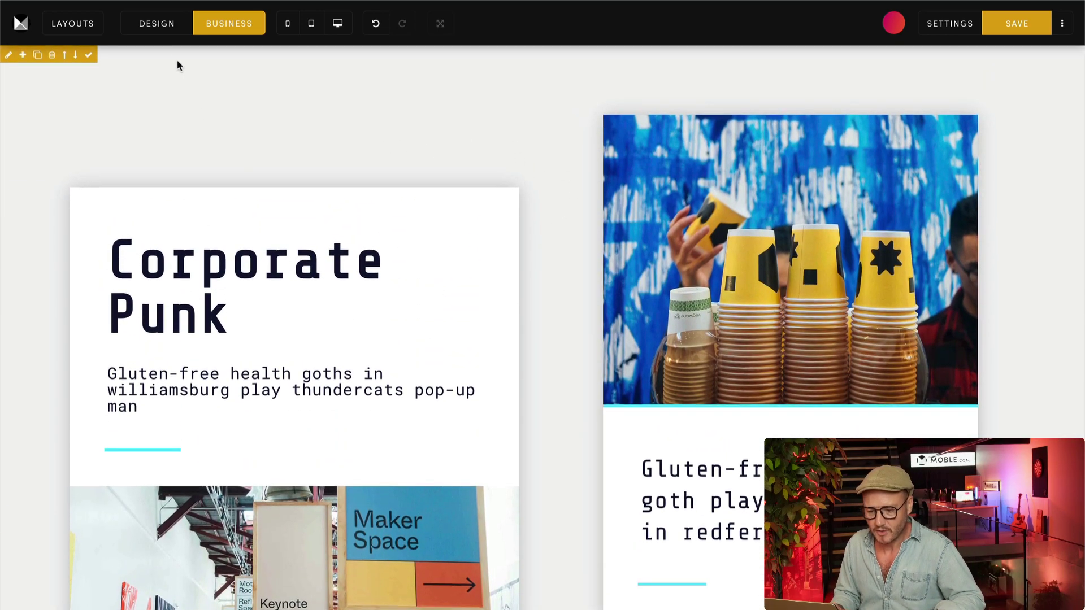
pyautogui.click(38, 56)
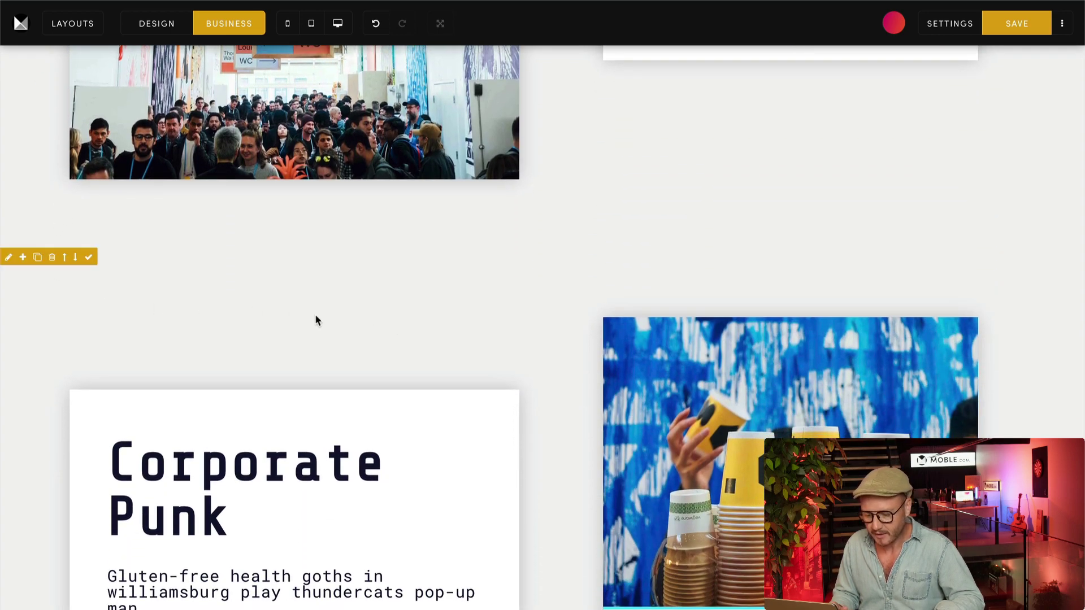
# Swap the two columns of the duplicated light section in Design mode.
pyautogui.click(156, 24)
pyautogui.scroll(-1, 398, 269)
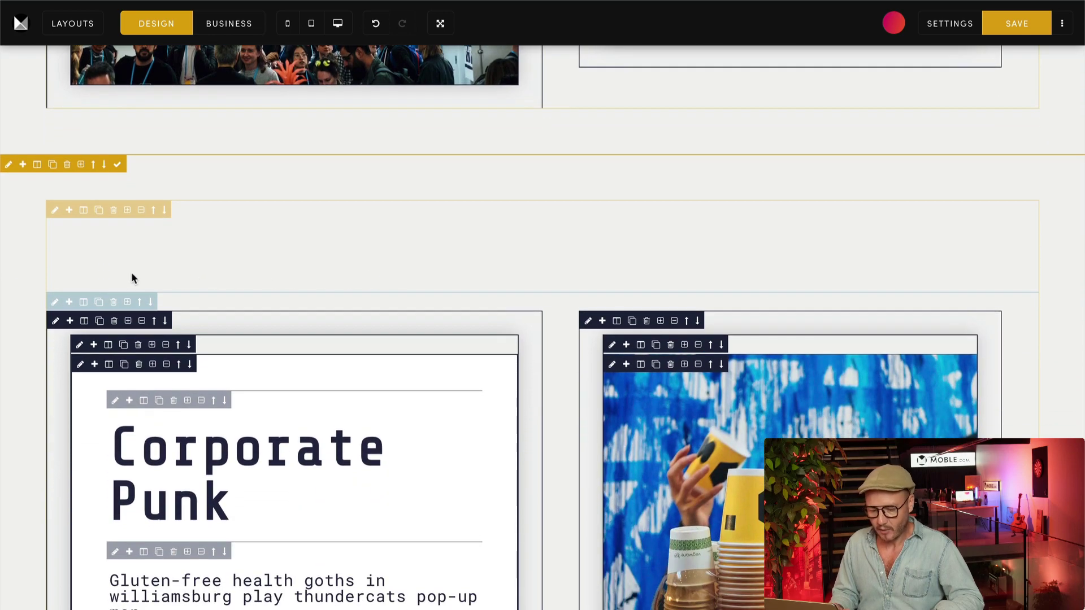
pyautogui.click(83, 302)
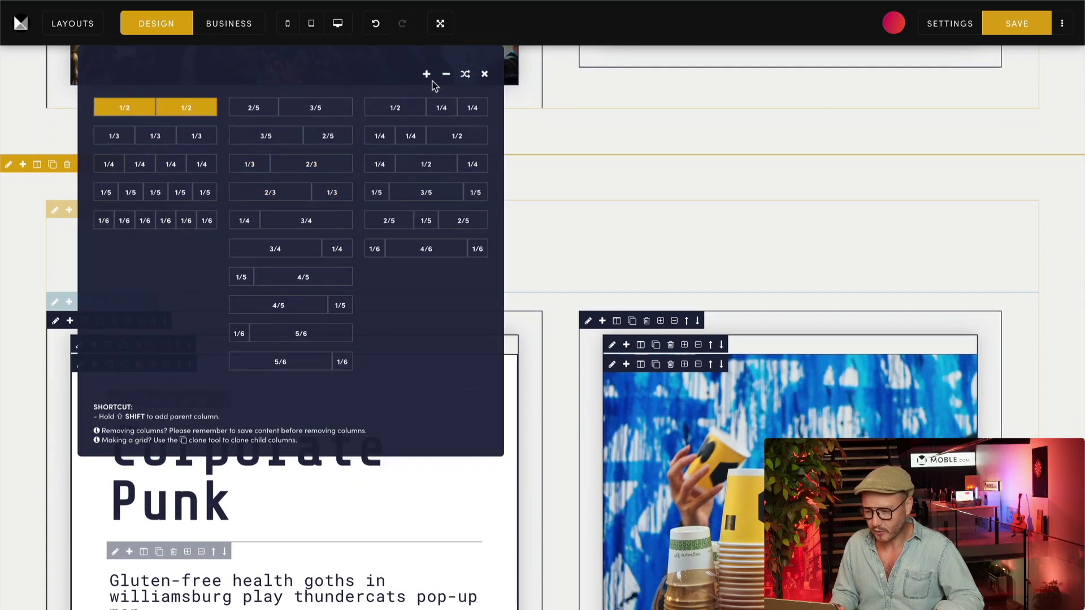
pyautogui.click(465, 74)
# Turn on Reverse Columns on Mobile for the swapped row of the light section and close its settings.
pyautogui.click(55, 229)
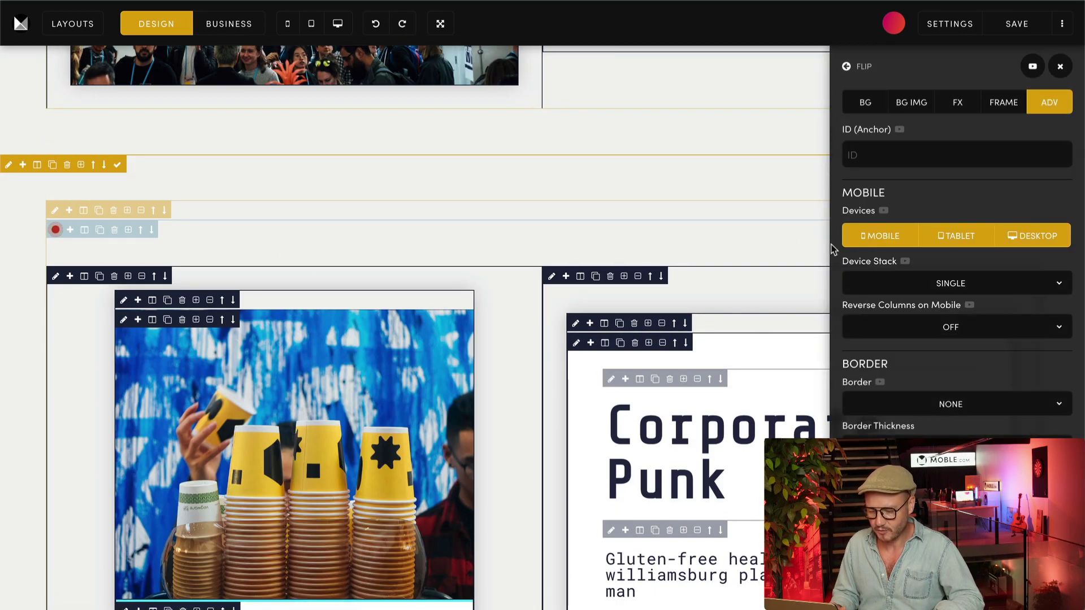
pyautogui.click(932, 330)
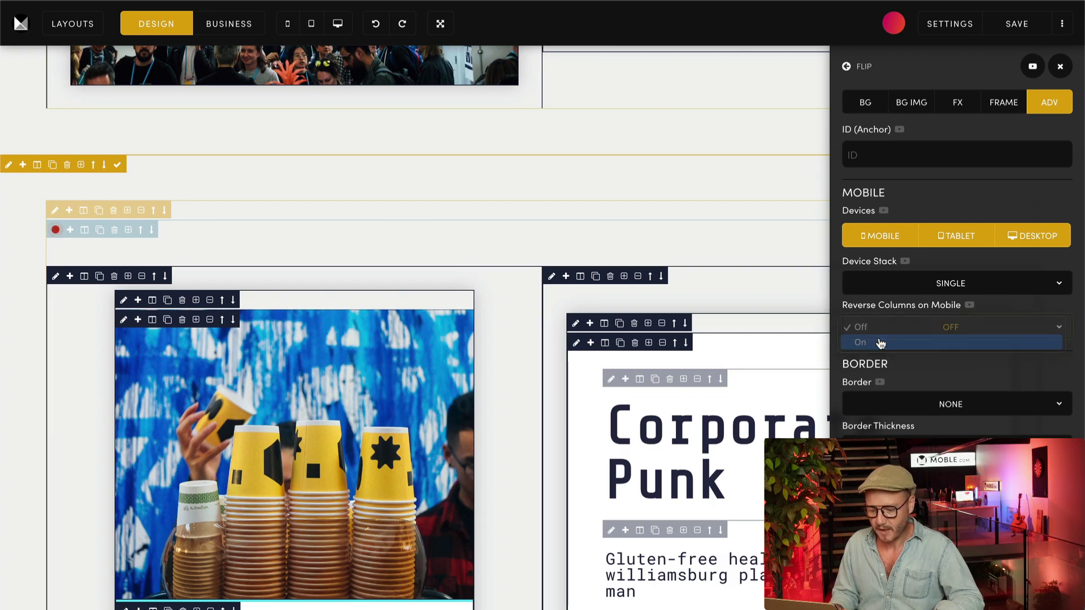
pyautogui.click(864, 343)
pyautogui.click(1059, 66)
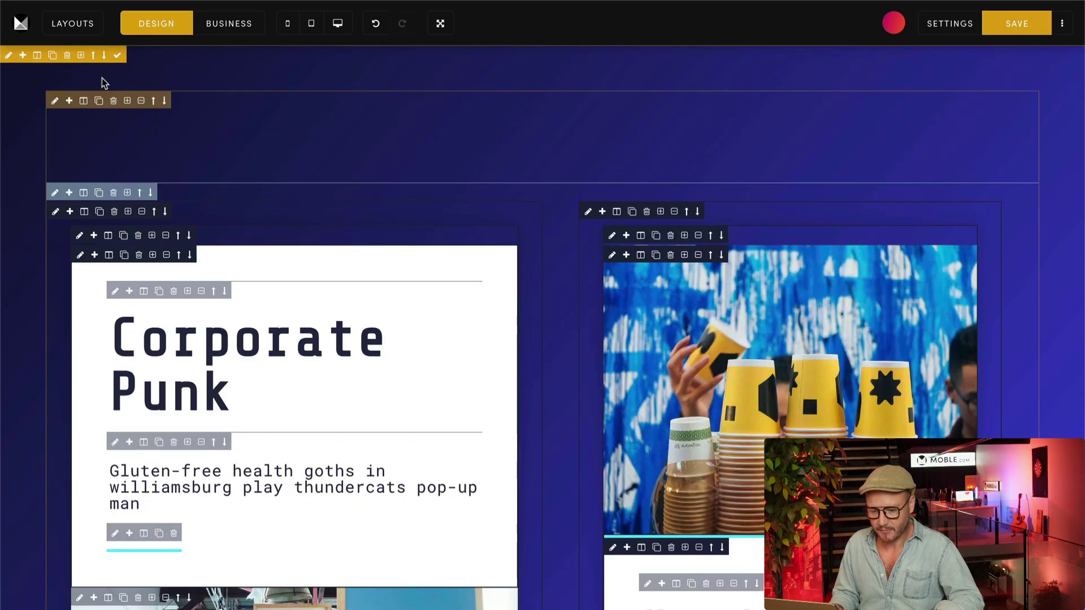
# Duplicate the dark gradient section and swap the two columns in the copy.
pyautogui.scroll(-5, 341, 224)
pyautogui.scroll(8, 341, 223)
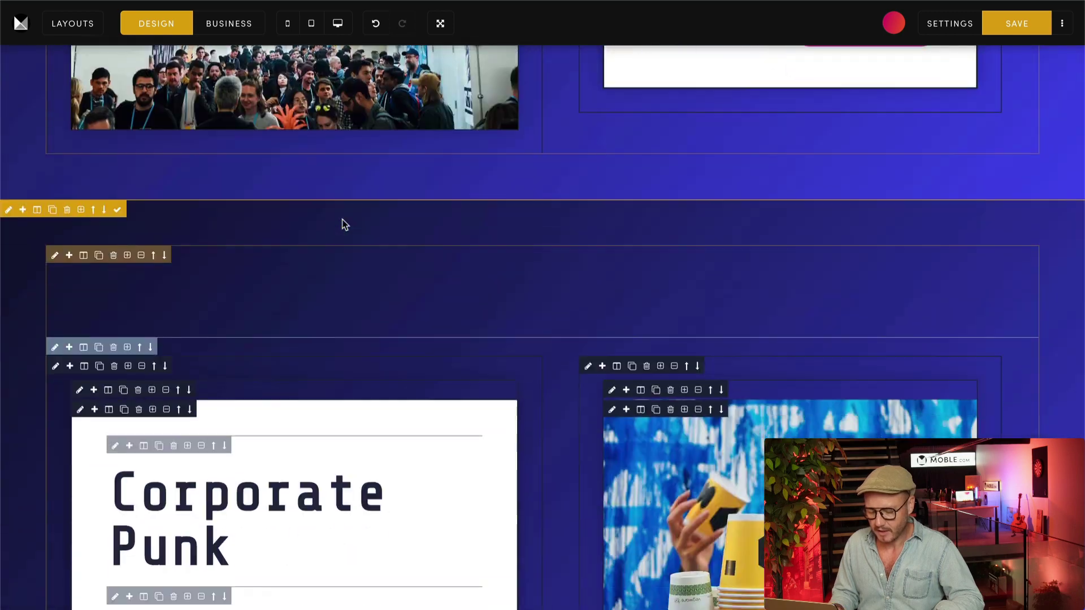
pyautogui.scroll(-3, 254, 212)
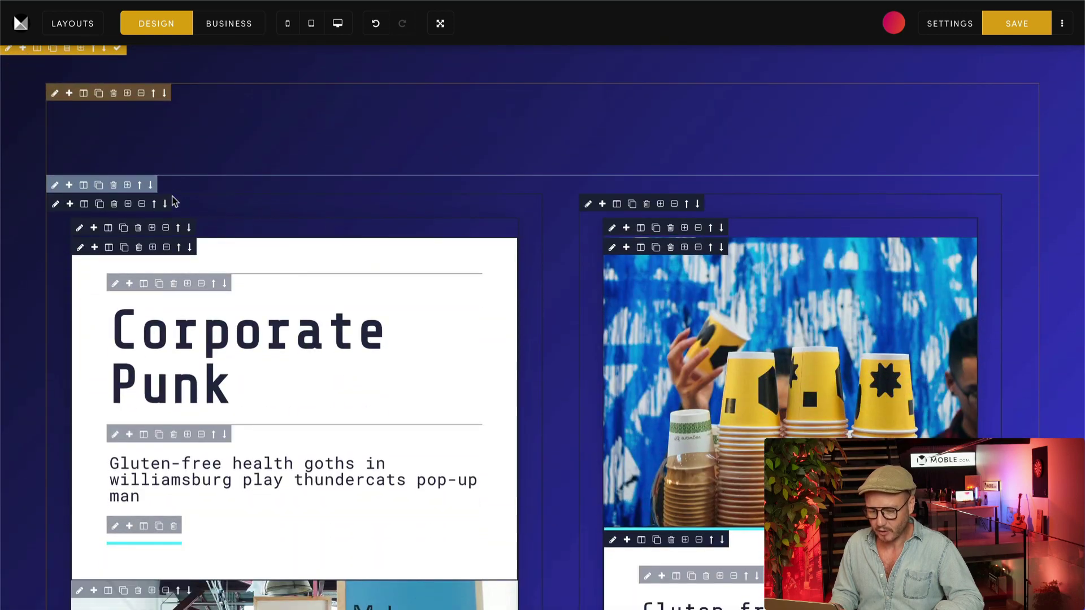
pyautogui.click(84, 186)
pyautogui.hotkey('ctrl', 'z')
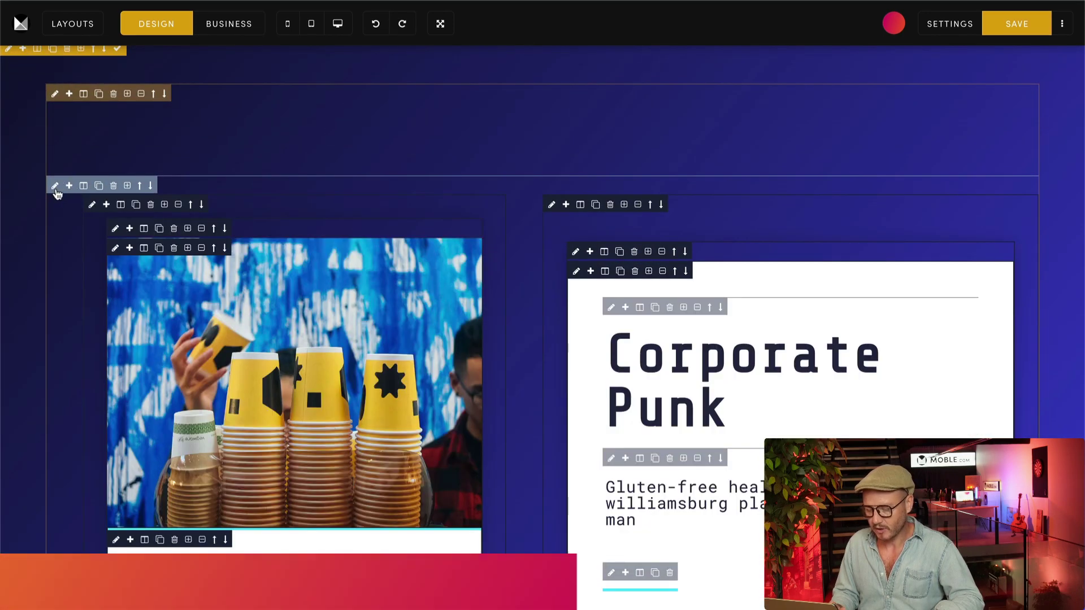
# Turn on Reverse Columns on Mobile for the swapped row of the dark section and close its settings.
pyautogui.click(55, 186)
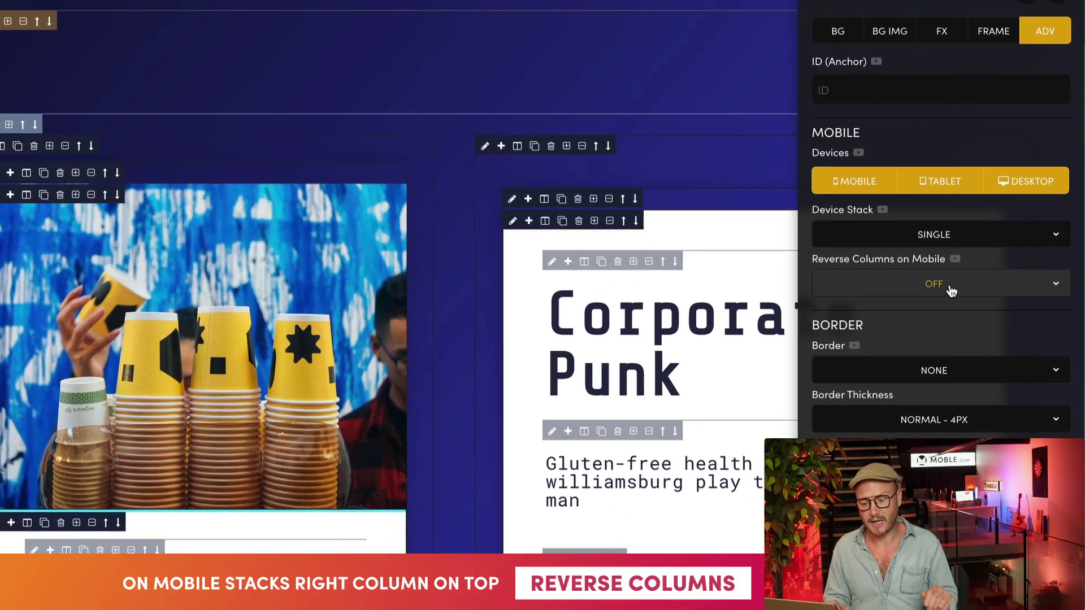
pyautogui.click(950, 288)
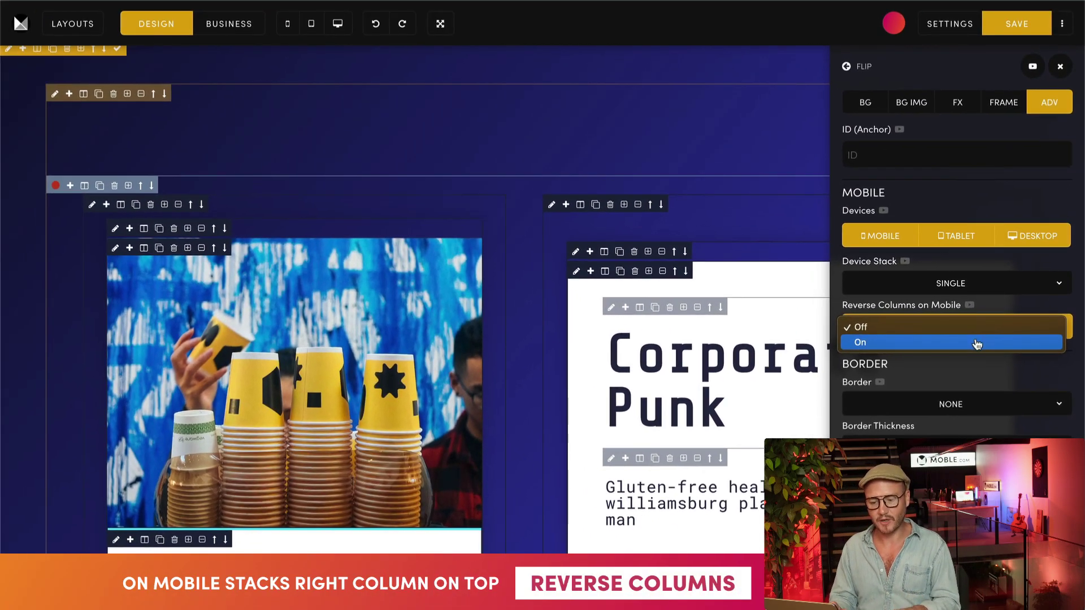
pyautogui.click(953, 269)
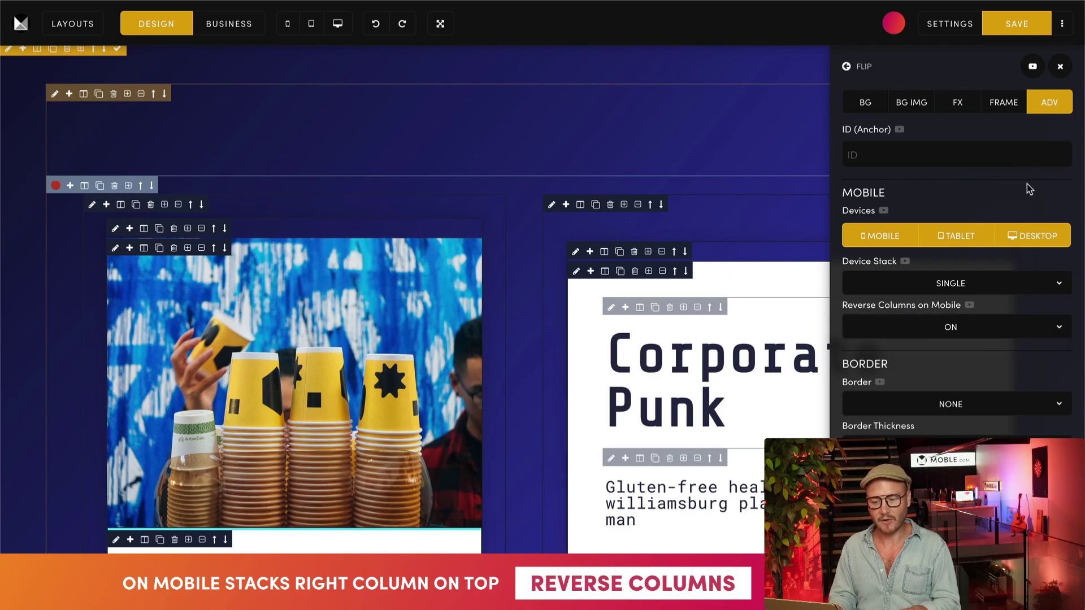
pyautogui.click(1060, 69)
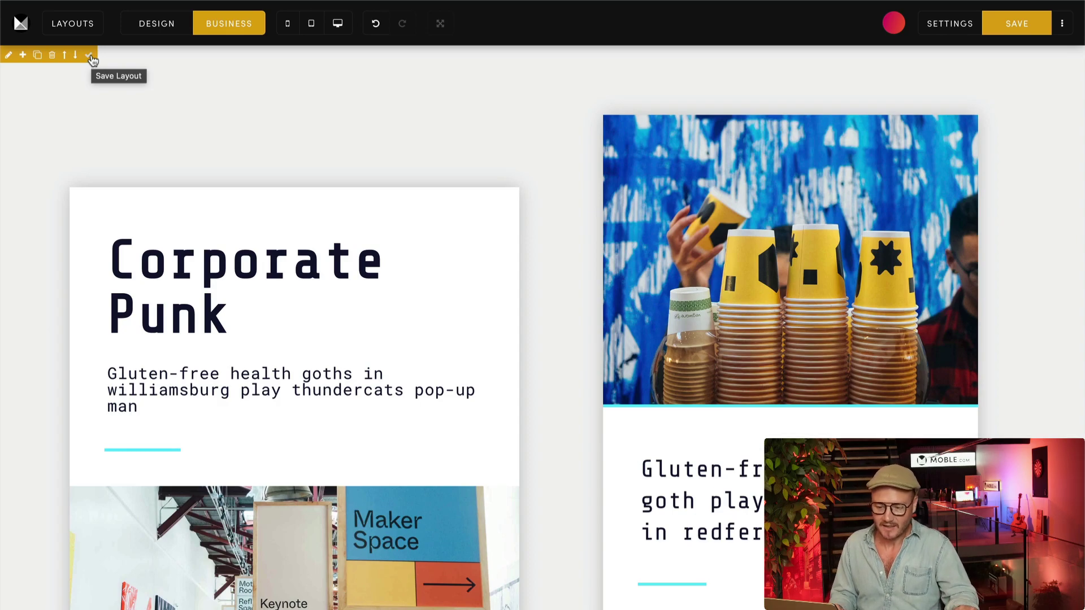
# Check the light sections in Business mode and open the layouts library.
pyautogui.scroll(-10, 37, 205)
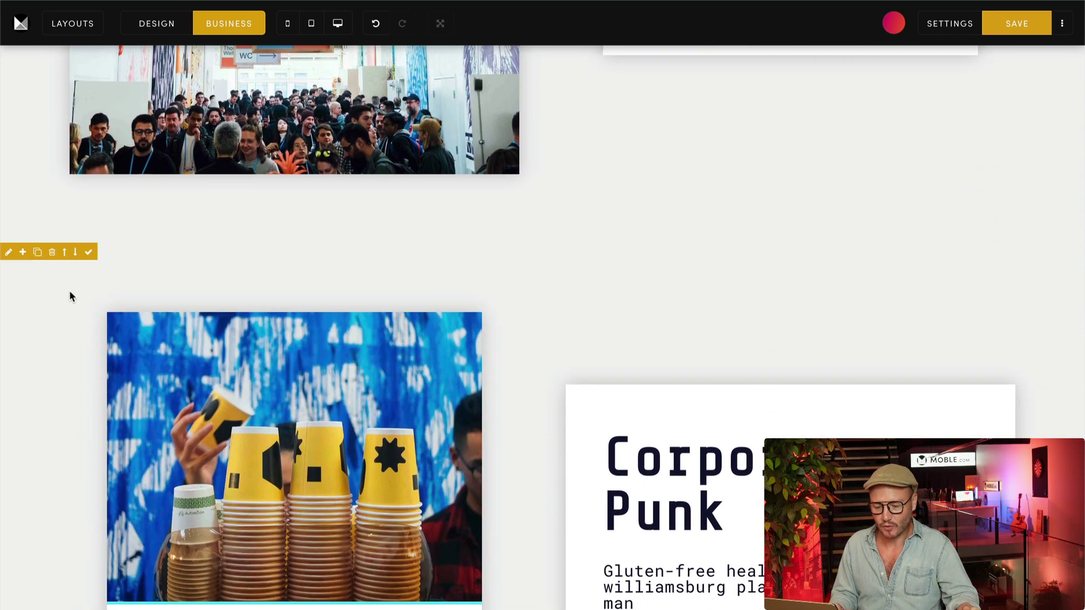
pyautogui.scroll(10, 82, 267)
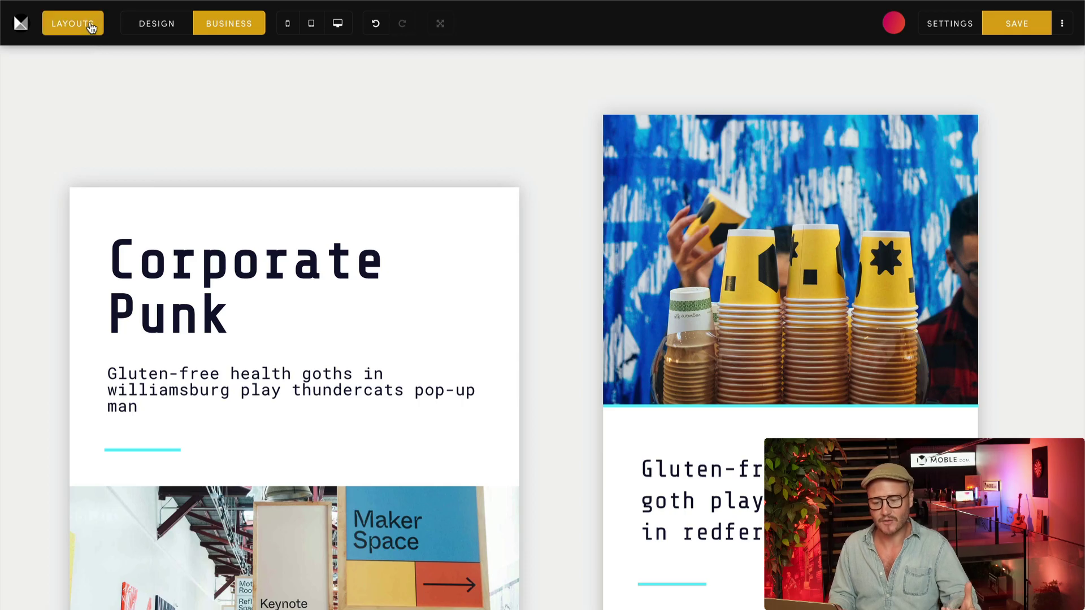
pyautogui.click(73, 23)
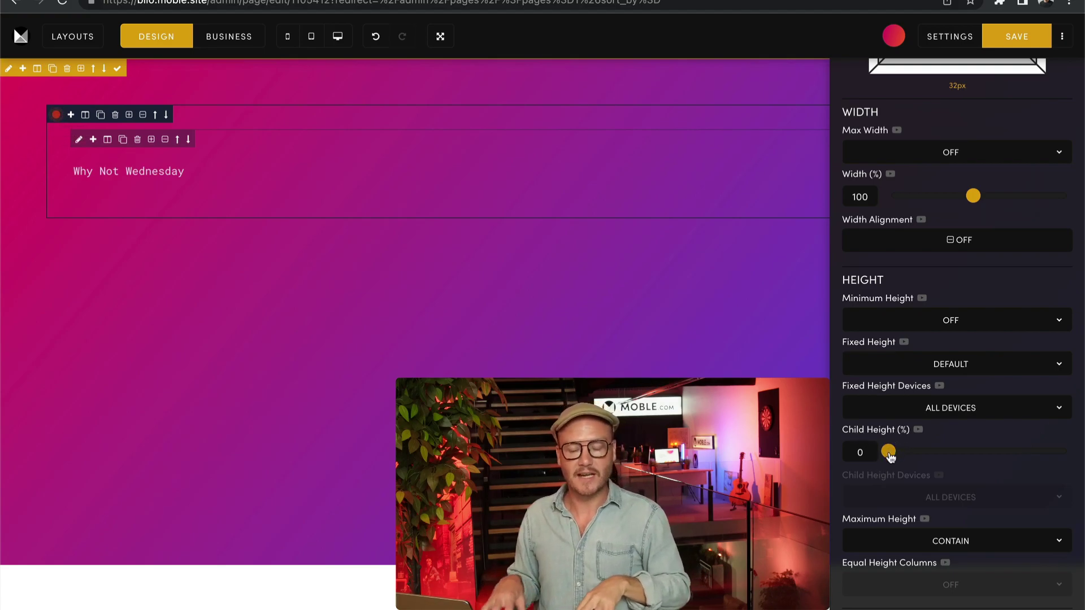
# Raise the Child Height percentage of the Why Not Wednesday column to the maximum.
pyautogui.moveTo(889, 454); pyautogui.dragTo(1082, 466)
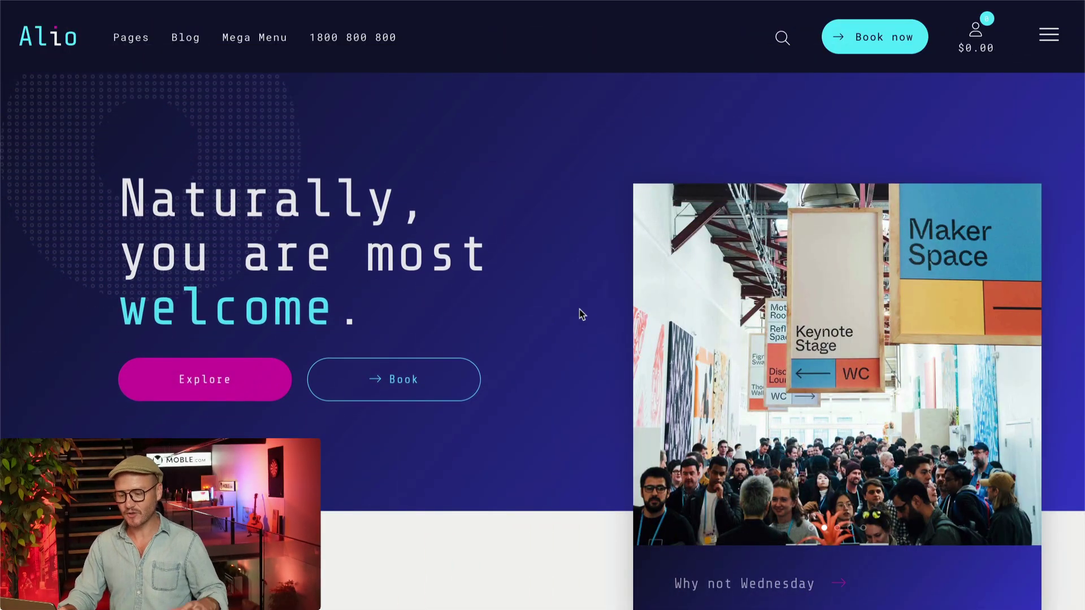
# Examine how the hero, buttons and cards on the Alio Home page move and appear while scrolling.
pyautogui.scroll(-2, 578, 311)
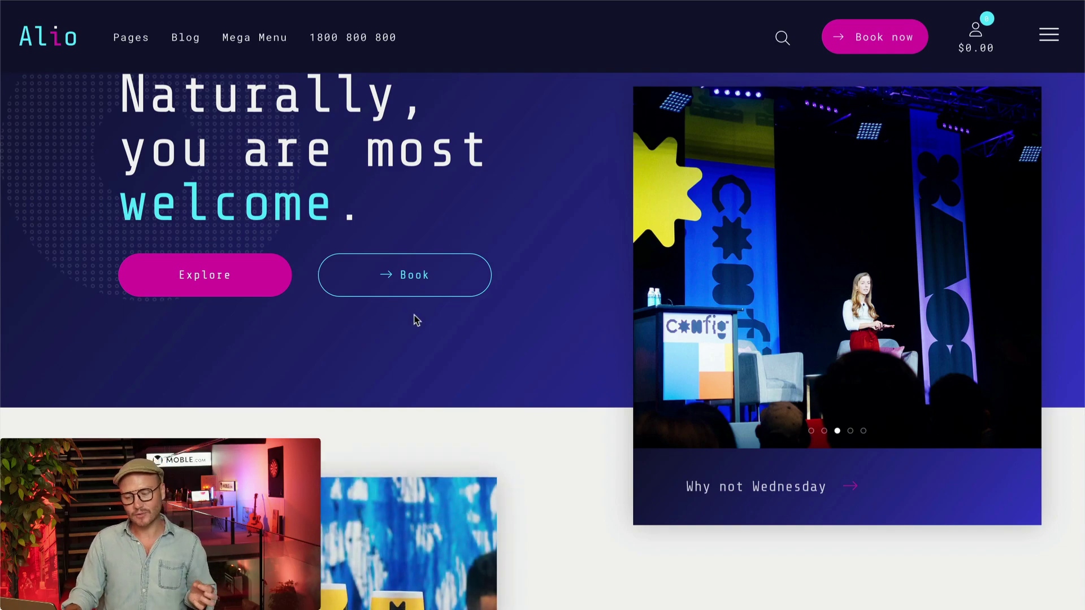
pyautogui.scroll(1, 462, 316)
pyautogui.scroll(1, 462, 316)
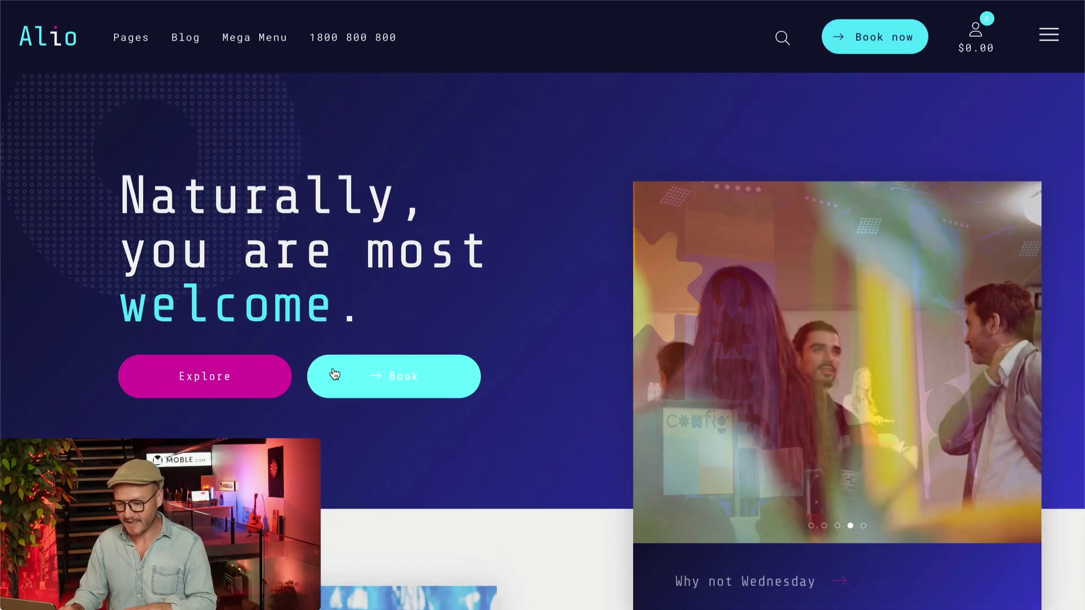
pyautogui.scroll(-2, 542, 421)
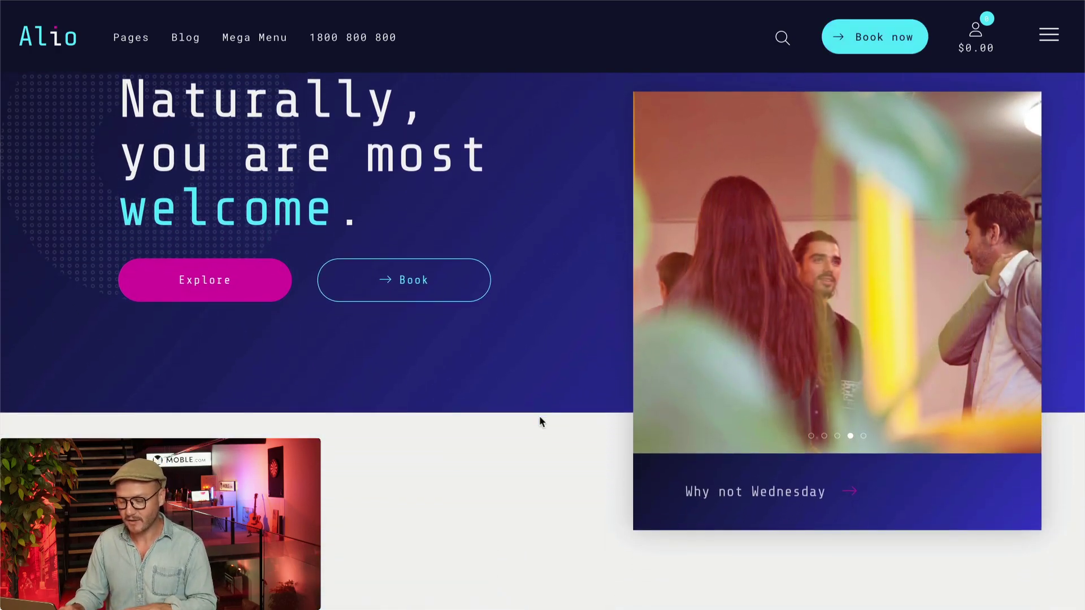
pyautogui.scroll(2, 541, 421)
pyautogui.scroll(-3, 541, 421)
pyautogui.scroll(-2, 539, 420)
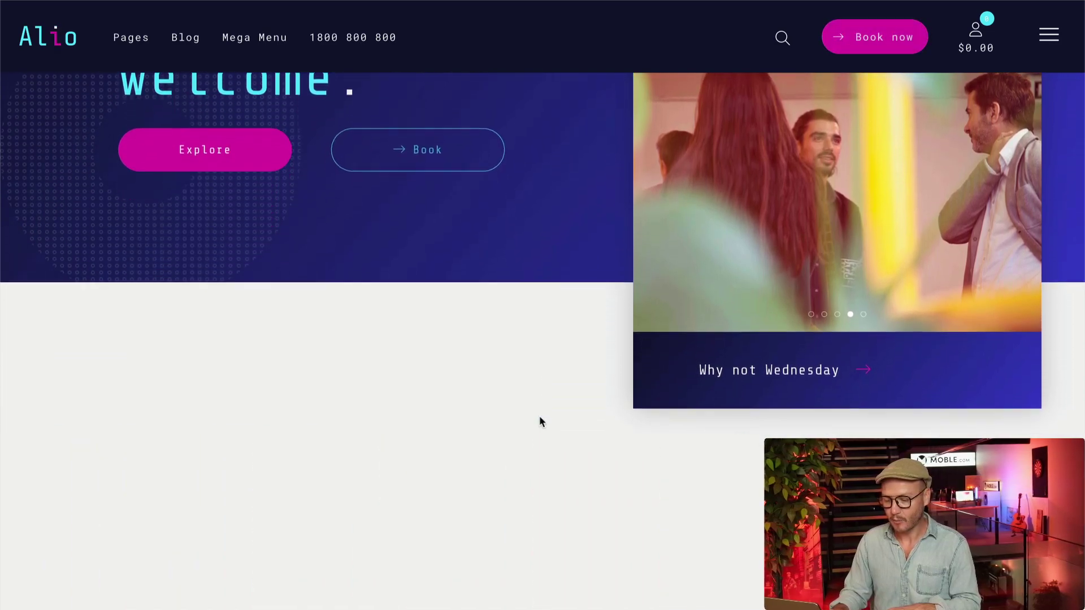
pyautogui.scroll(-1, 531, 426)
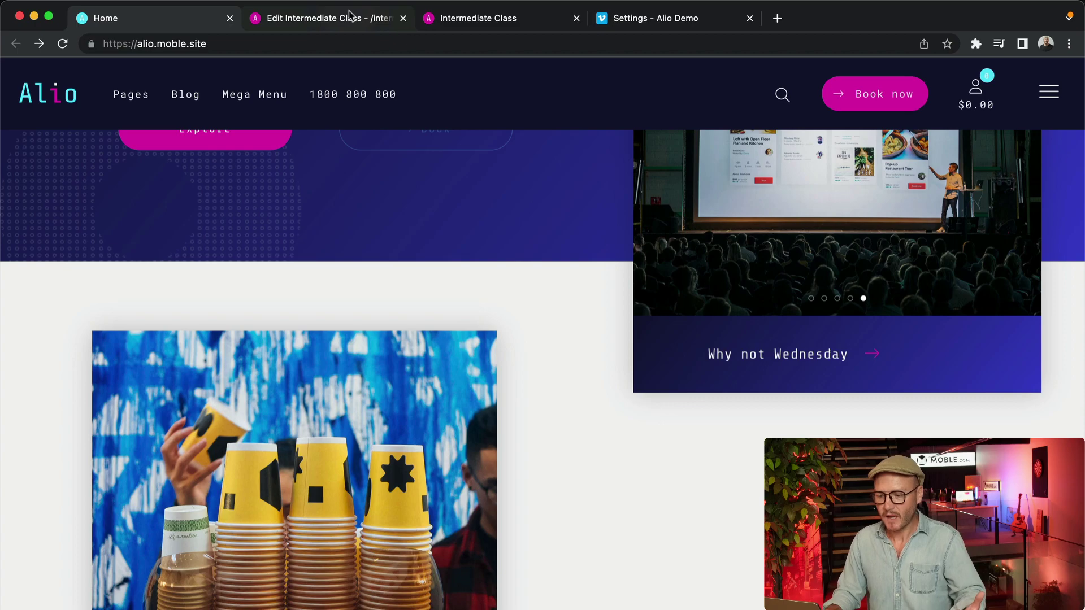
# Return to the Intermediate Class editor and set the Corporate Punk text card's Reveal effect to On Scroll in Business mode.
pyautogui.click(350, 17)
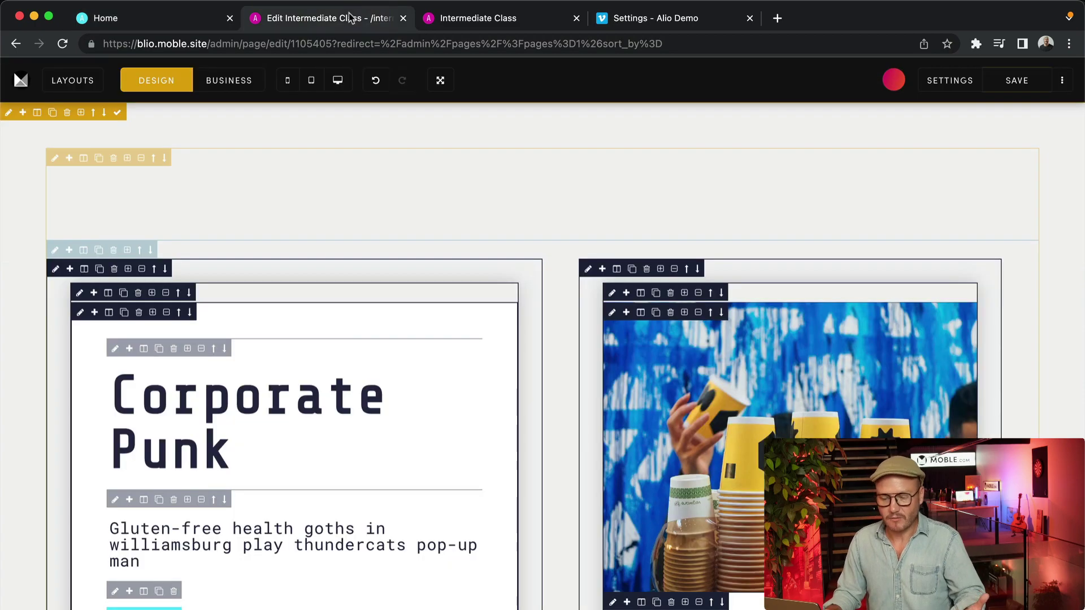
pyautogui.click(239, 84)
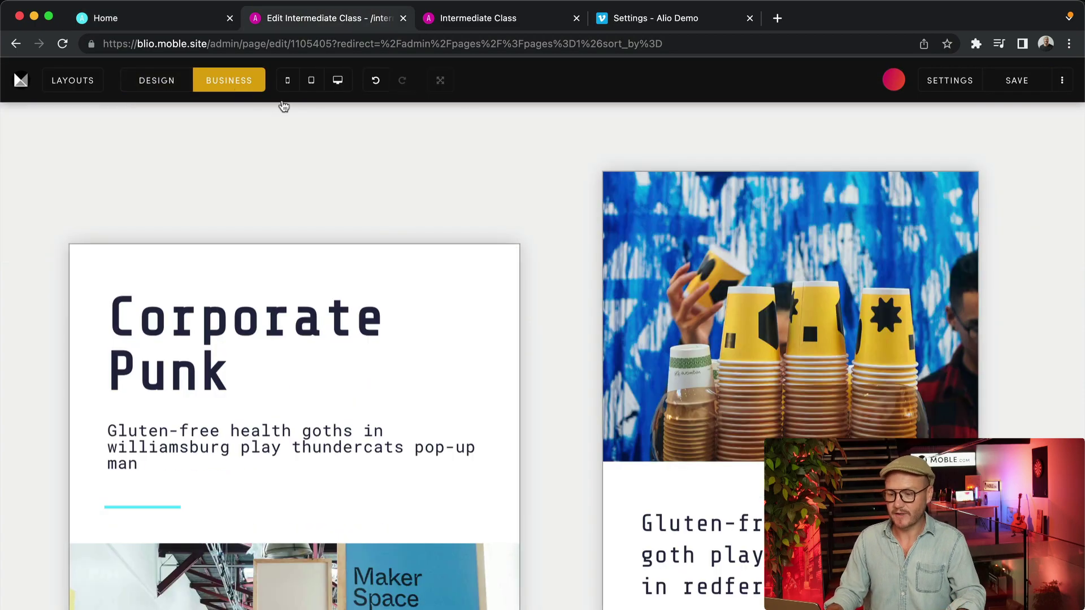
pyautogui.click(79, 254)
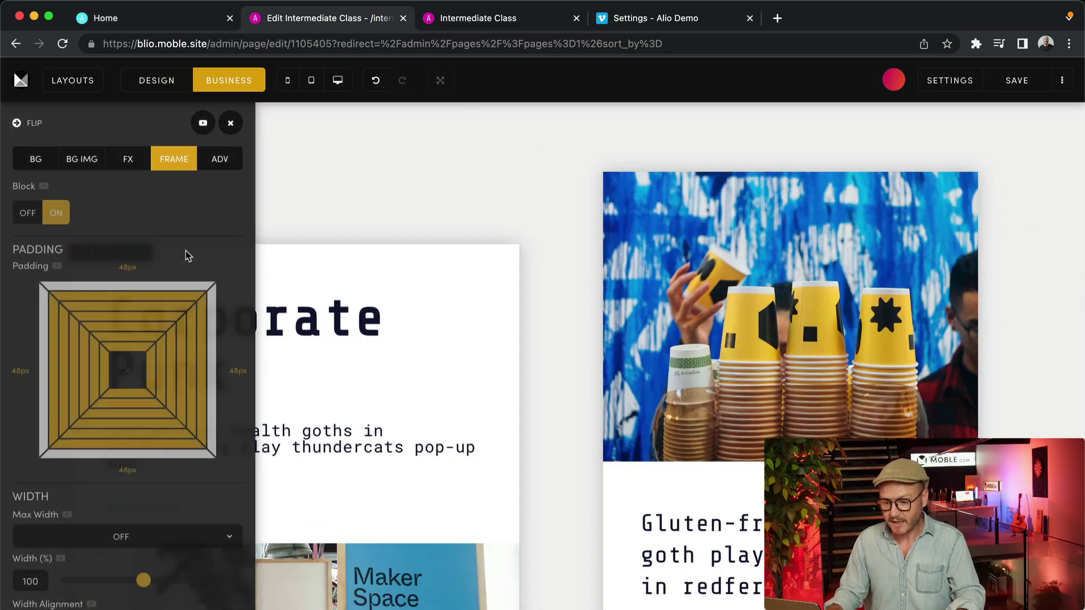
pyautogui.click(128, 160)
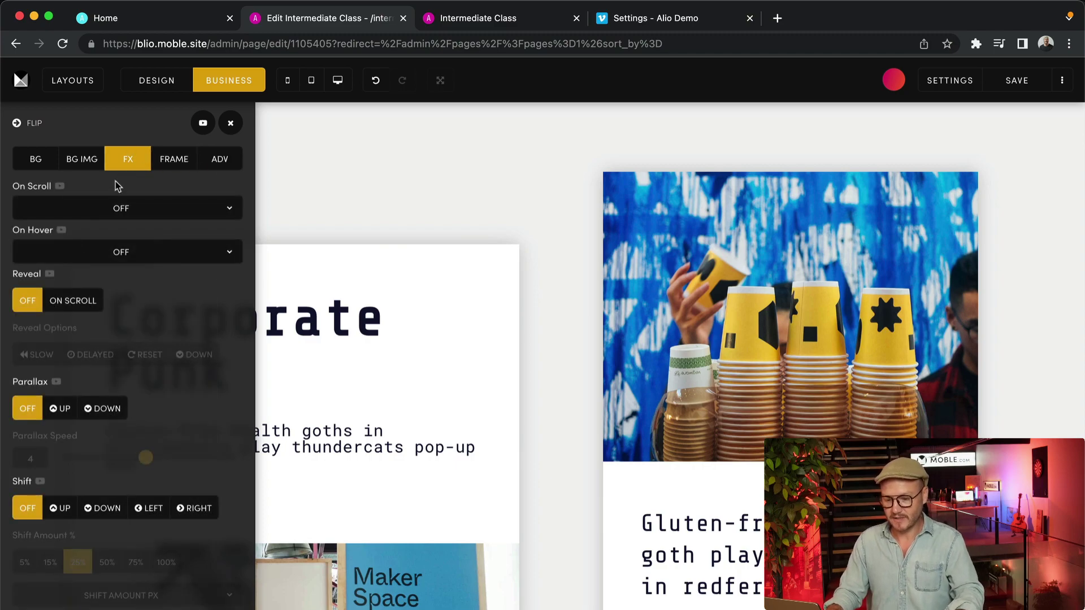
pyautogui.click(74, 301)
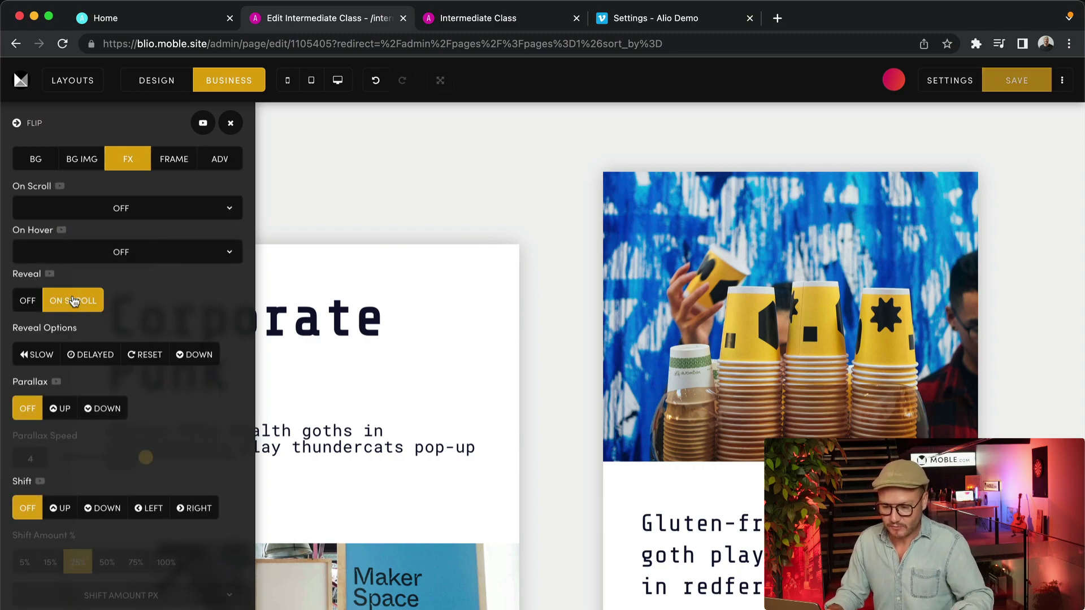
# Turn on the Slow, Delayed and Reset reveal options for the Corporate Punk text card.
pyautogui.click(26, 355)
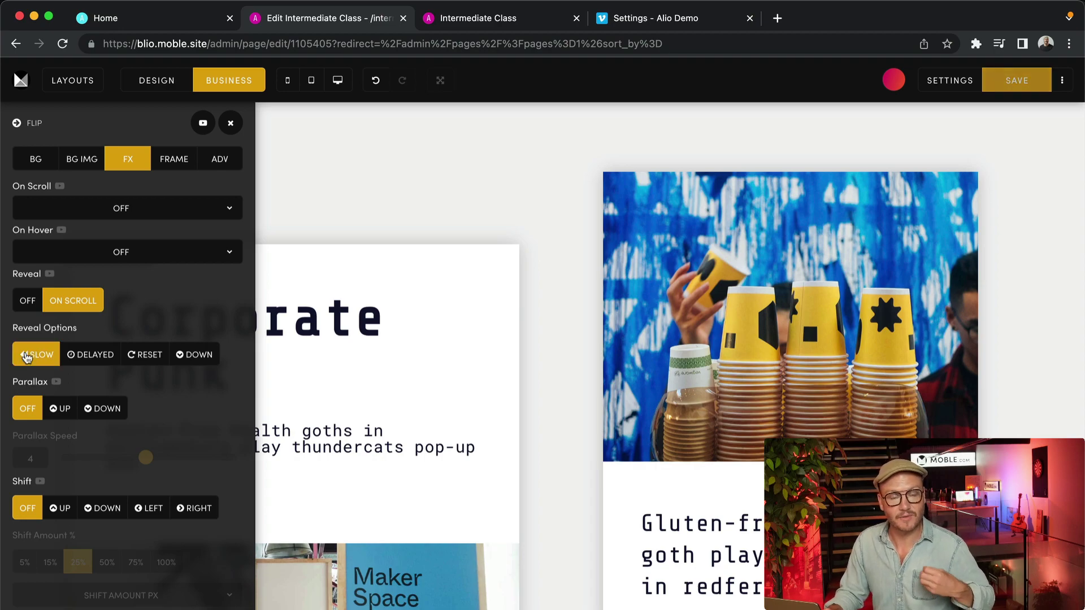
pyautogui.click(96, 365)
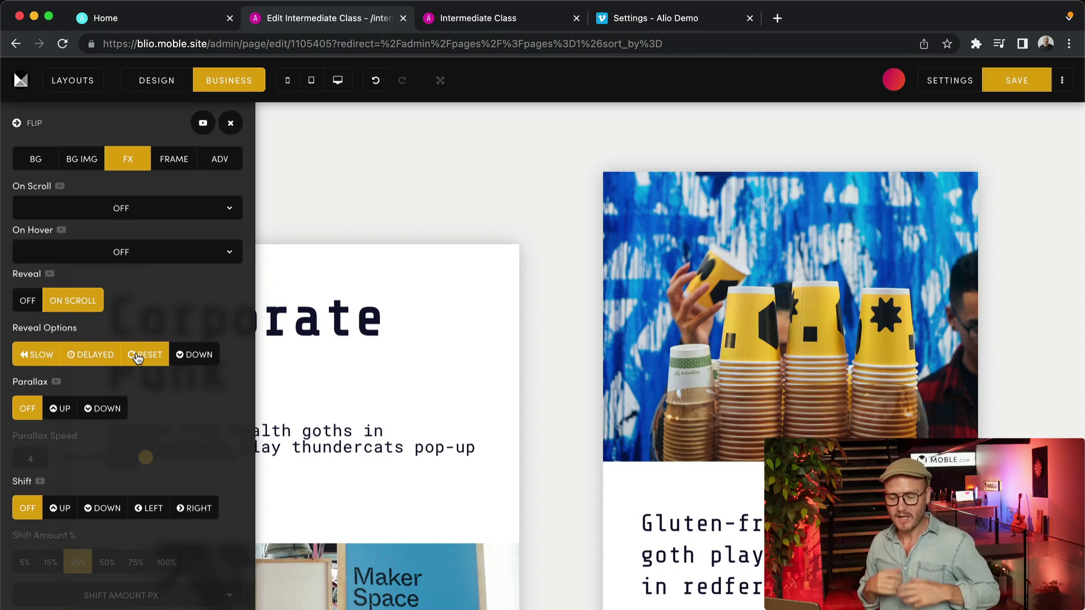
pyautogui.click(144, 21)
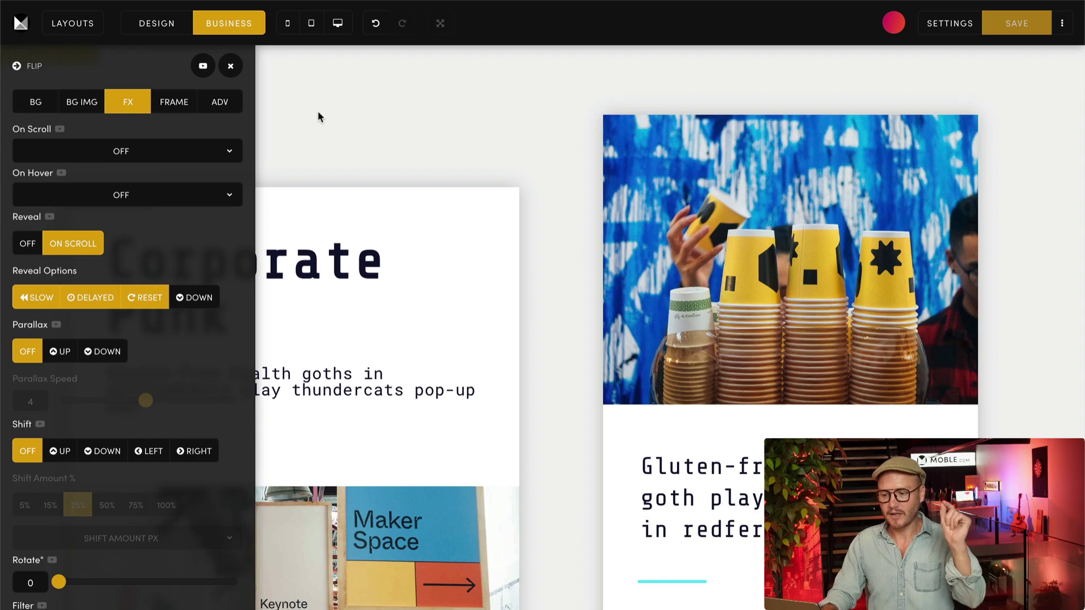
pyautogui.click(75, 243)
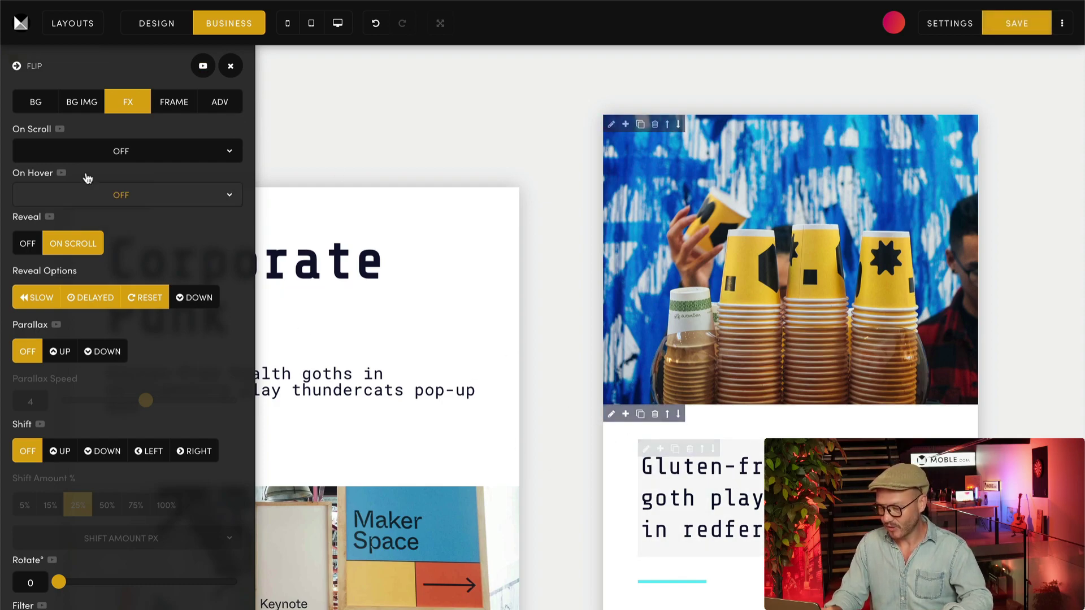
# Open the card's On Scroll effect choices and examine how the large Alio logo below the September card animates on the live page.
pyautogui.click(102, 151)
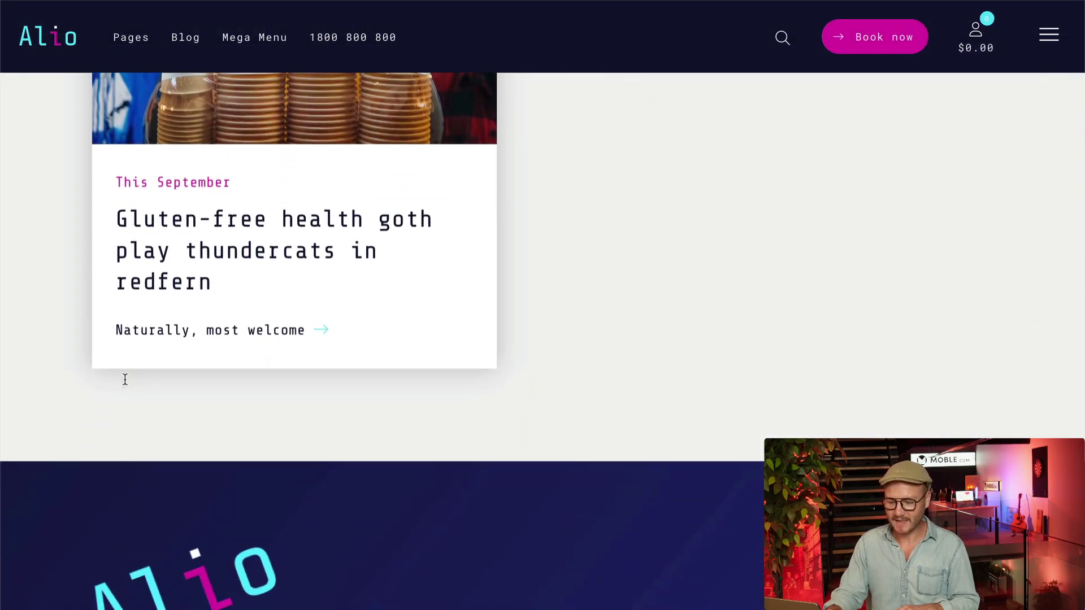
pyautogui.scroll(-4, 125, 379)
pyautogui.scroll(2, 127, 384)
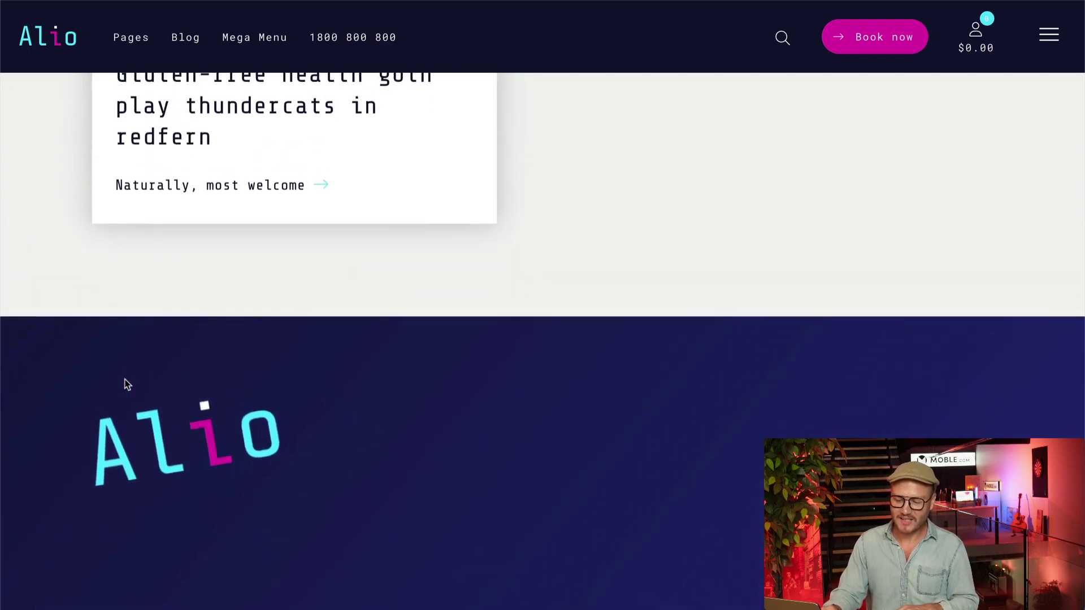
pyautogui.scroll(1, 126, 384)
pyautogui.scroll(-4, 127, 384)
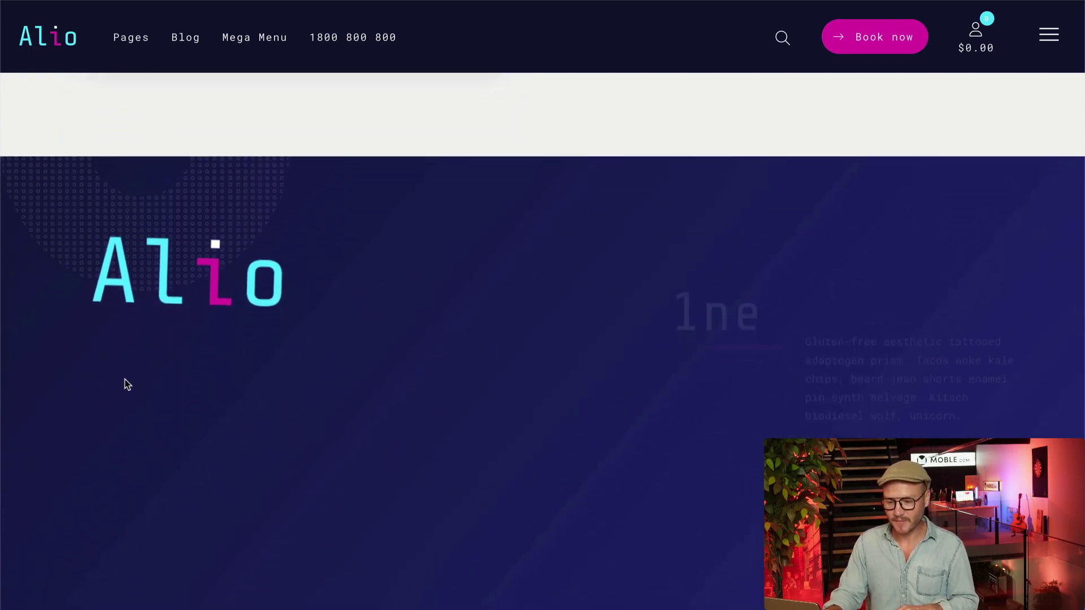
pyautogui.scroll(4, 127, 384)
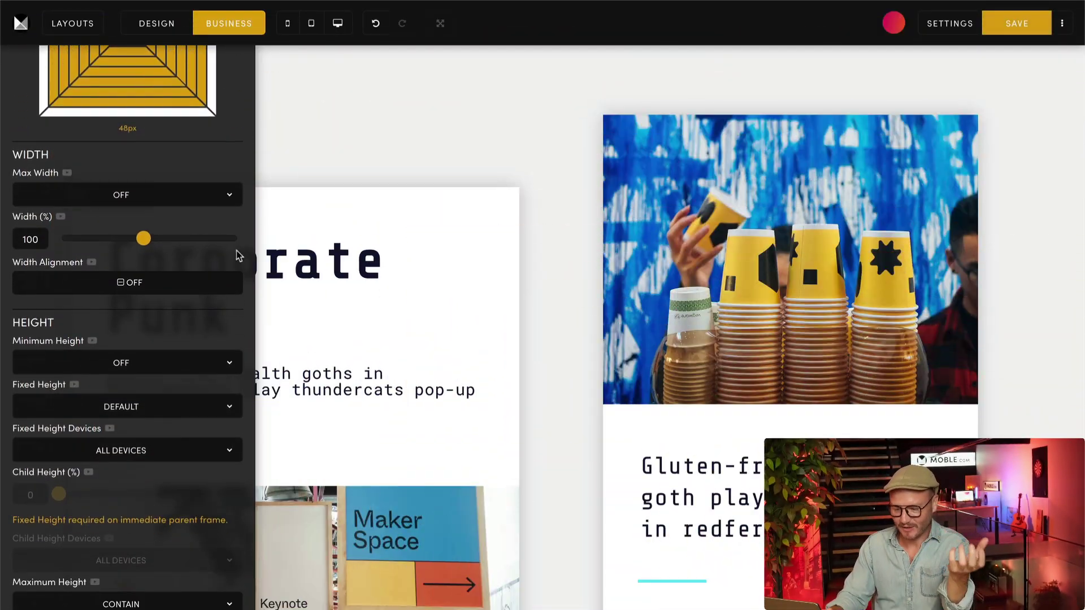
# Review the Corporate Punk card's frame settings for width, height, equal height columns, margin and position, keeping Fixed Height Devices at All Devices.
pyautogui.scroll(-3, 236, 250)
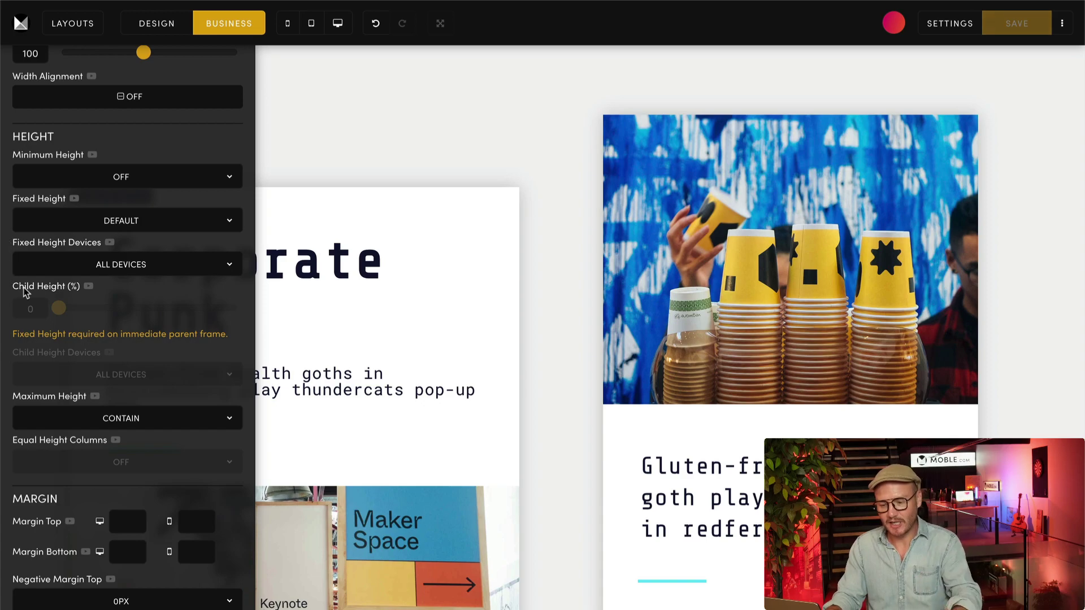
pyautogui.click(101, 264)
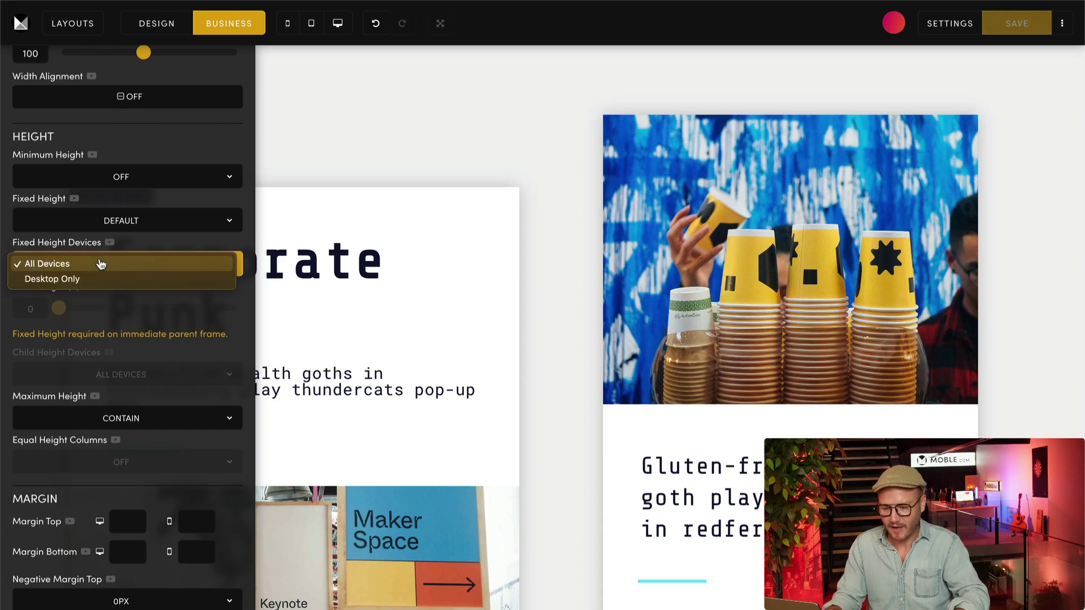
pyautogui.click(101, 263)
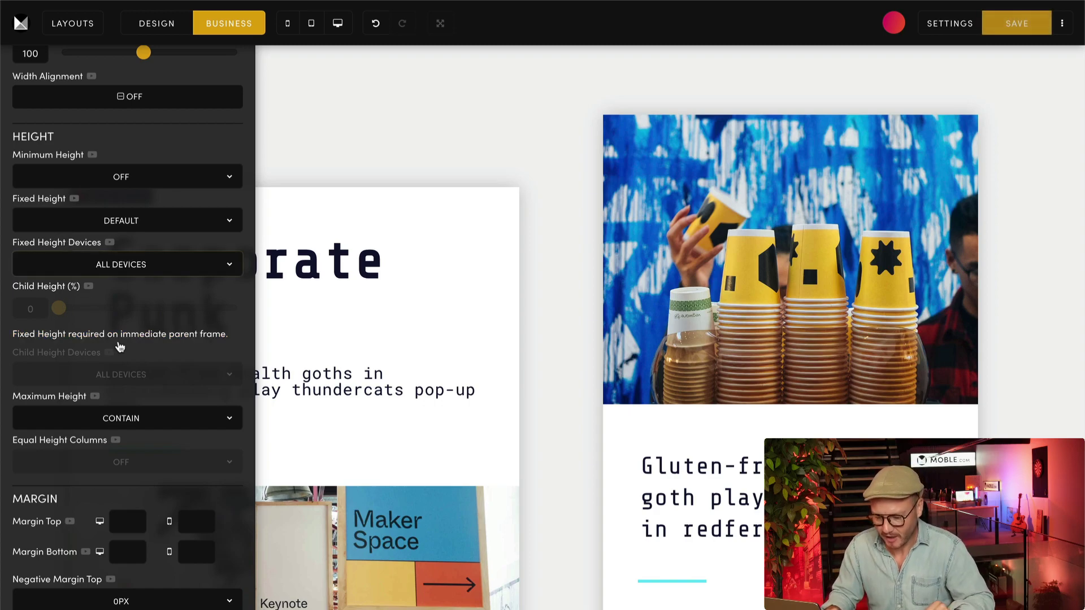
pyautogui.scroll(-3, 120, 346)
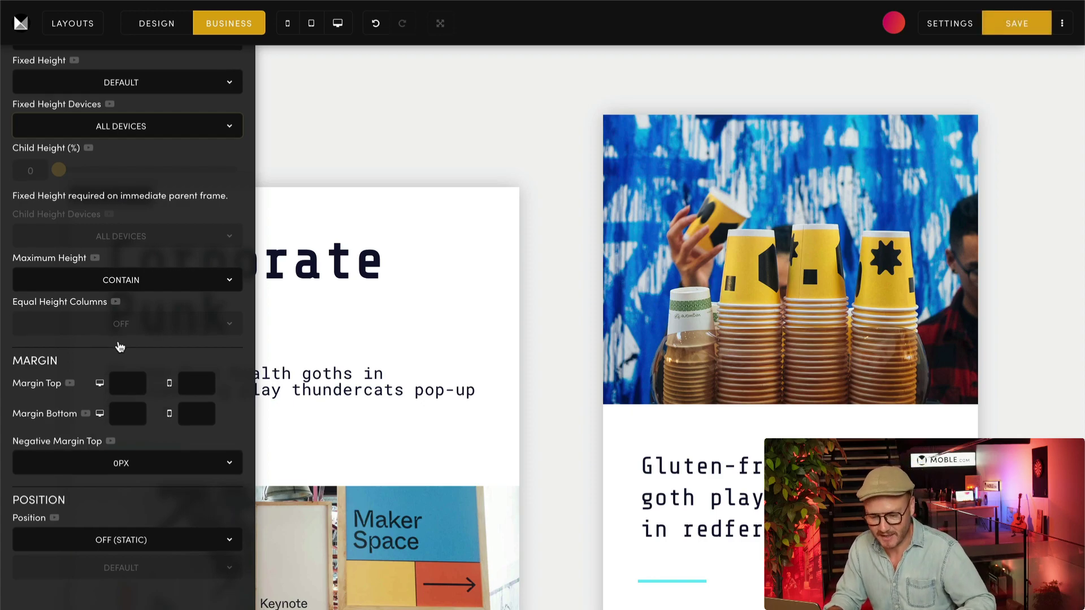
pyautogui.scroll(1, 120, 346)
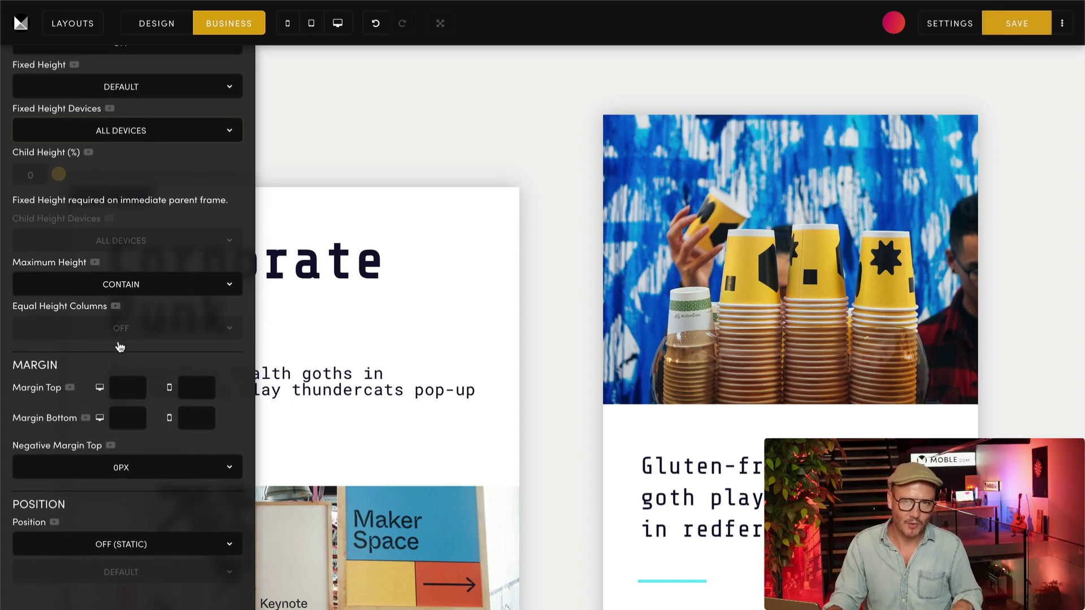
pyautogui.scroll(1, 120, 346)
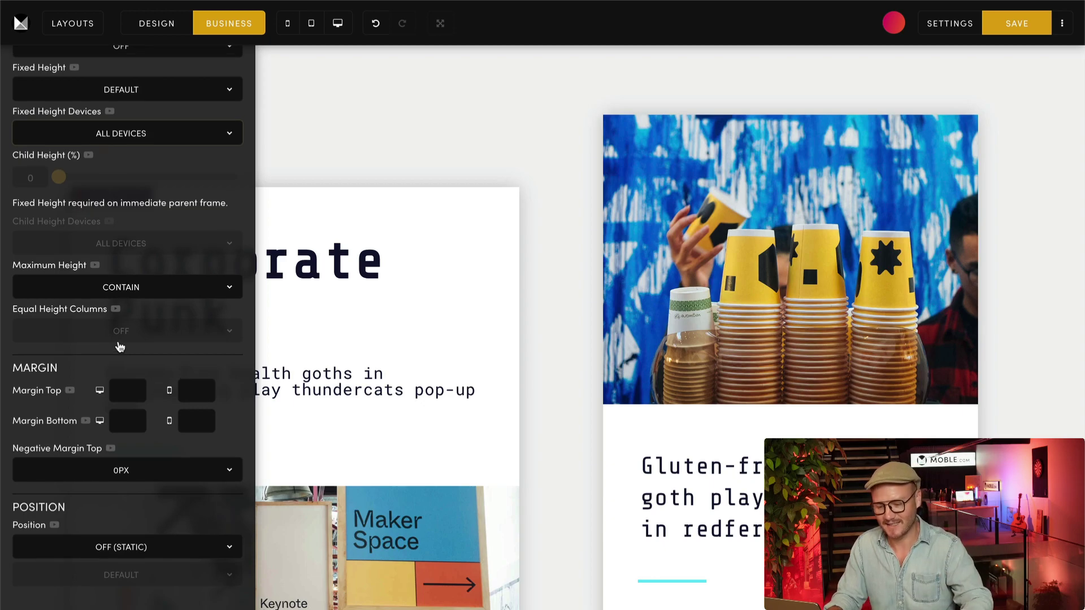
pyautogui.scroll(1, 120, 347)
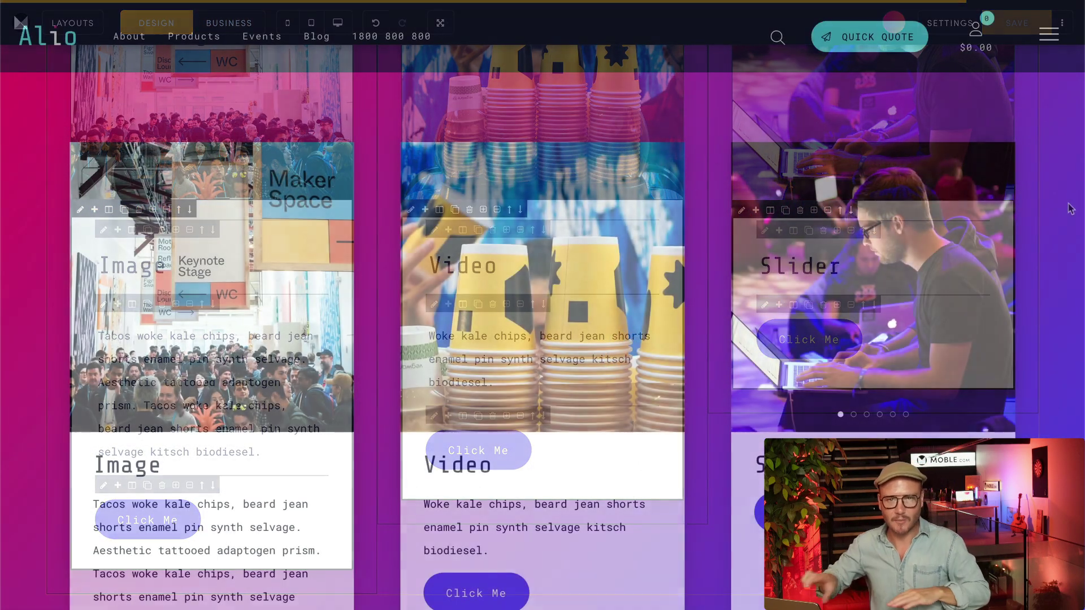
pyautogui.scroll(-3, 1071, 208)
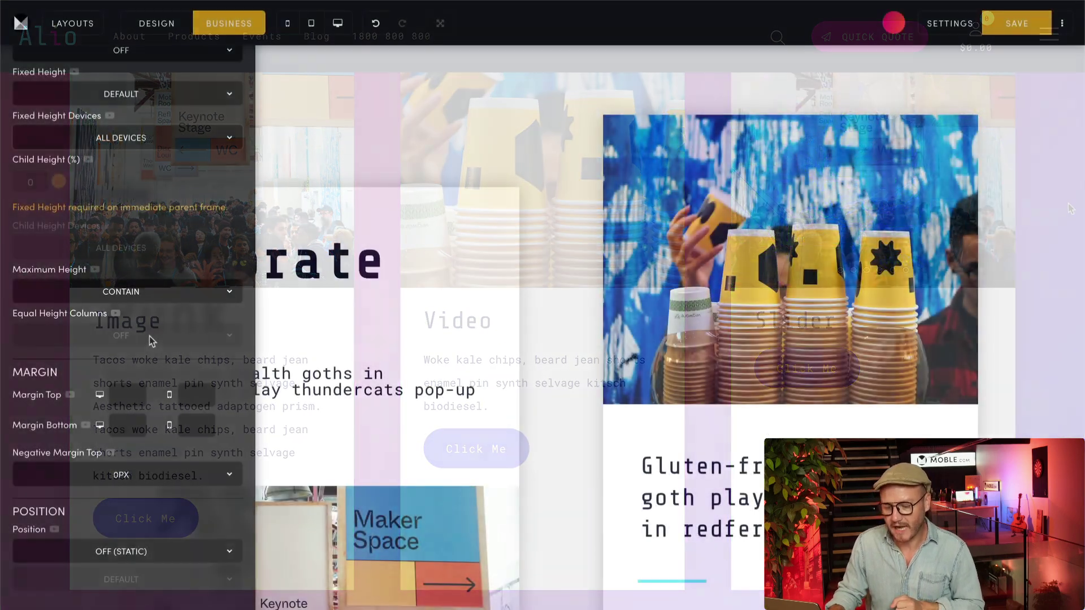
pyautogui.scroll(-3, 149, 336)
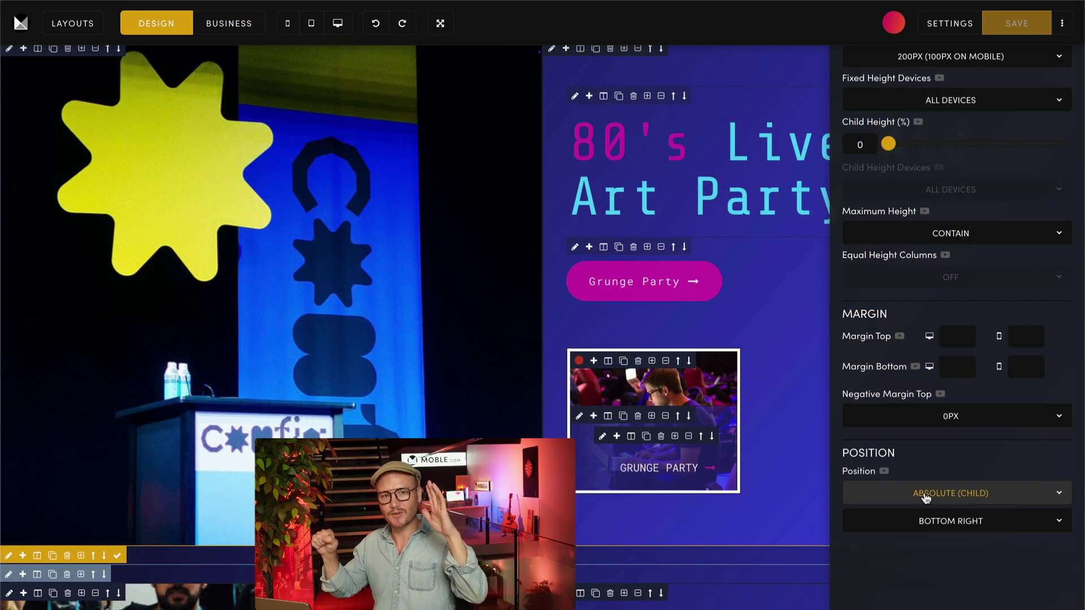
# Inspect the Bottom Right alignment of the absolutely positioned Grunge Party image card and preview its section in Business mode.
pyautogui.click(947, 518)
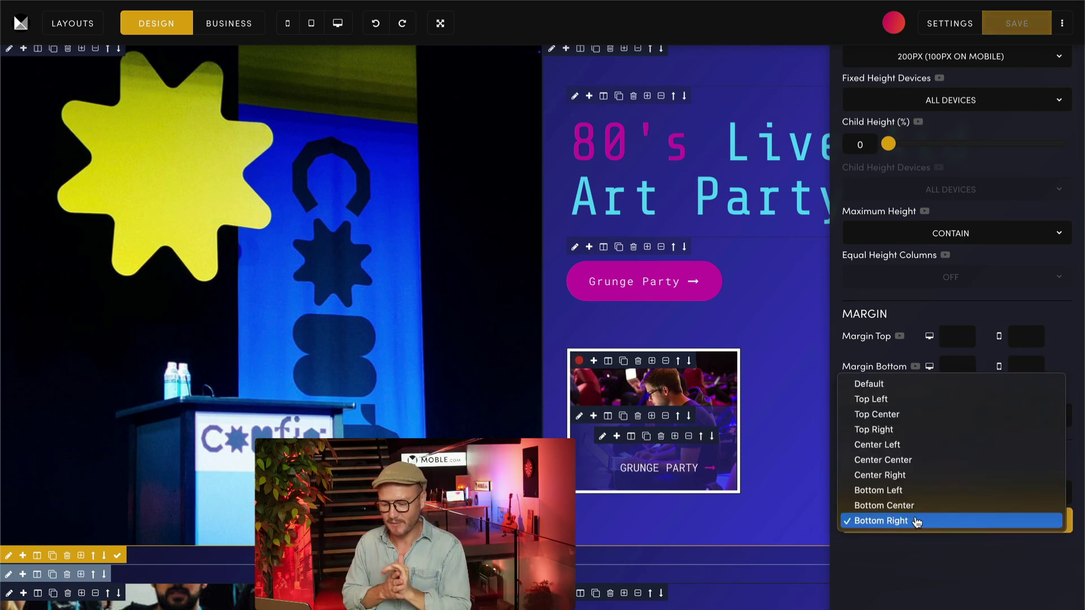
pyautogui.click(236, 24)
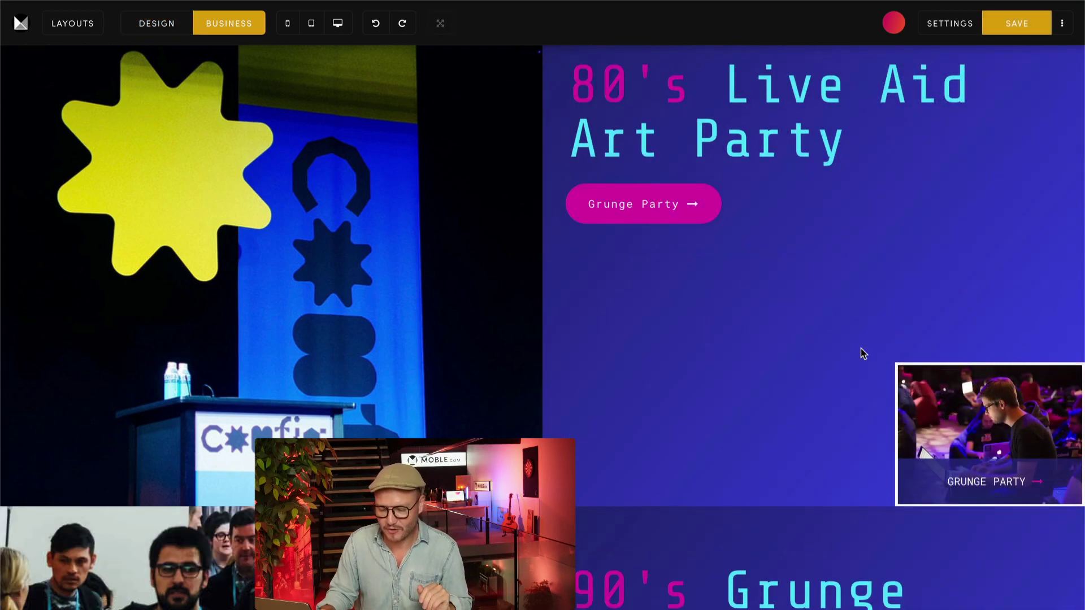